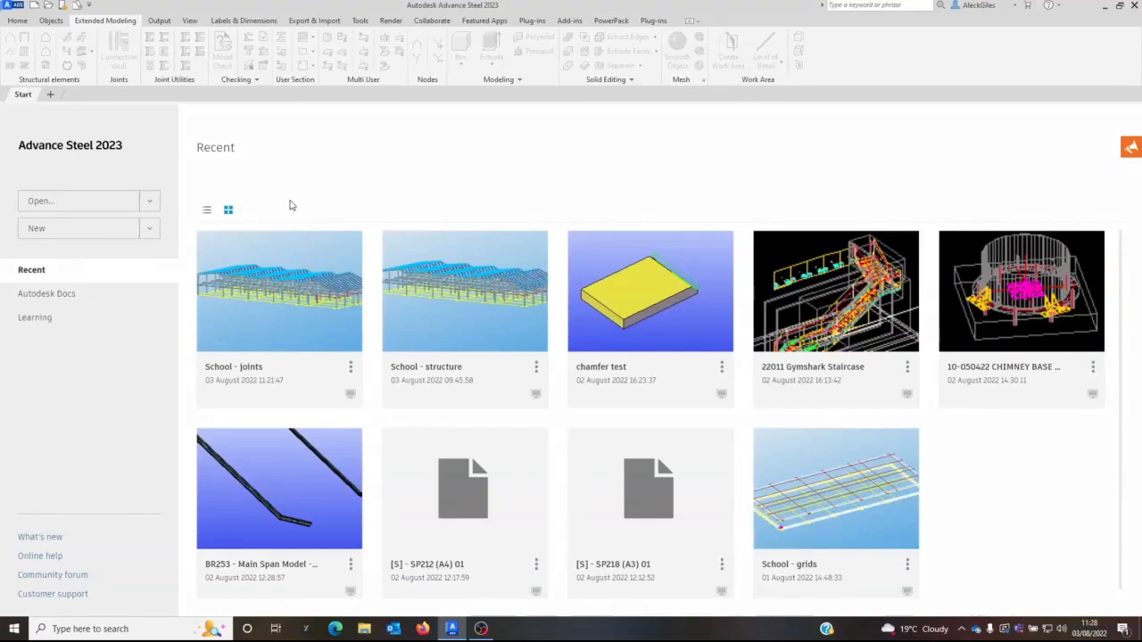
# - Open the drawing School - joints.dwg from the School - Joints folder
pyautogui.click(83, 202)
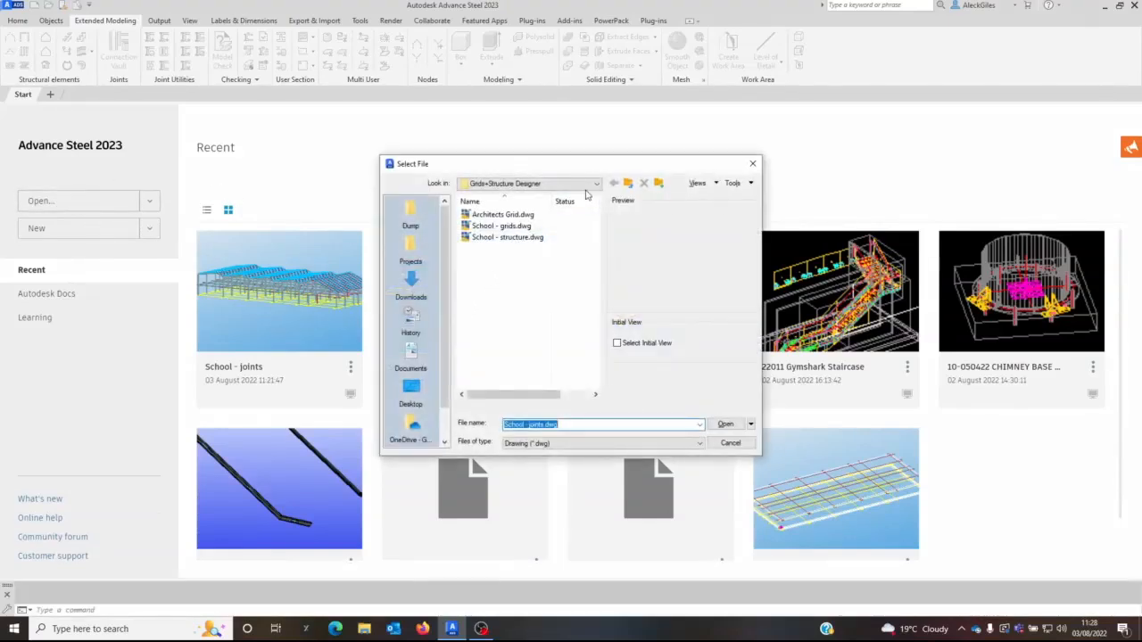
pyautogui.click(629, 182)
pyautogui.doubleClick(501, 238)
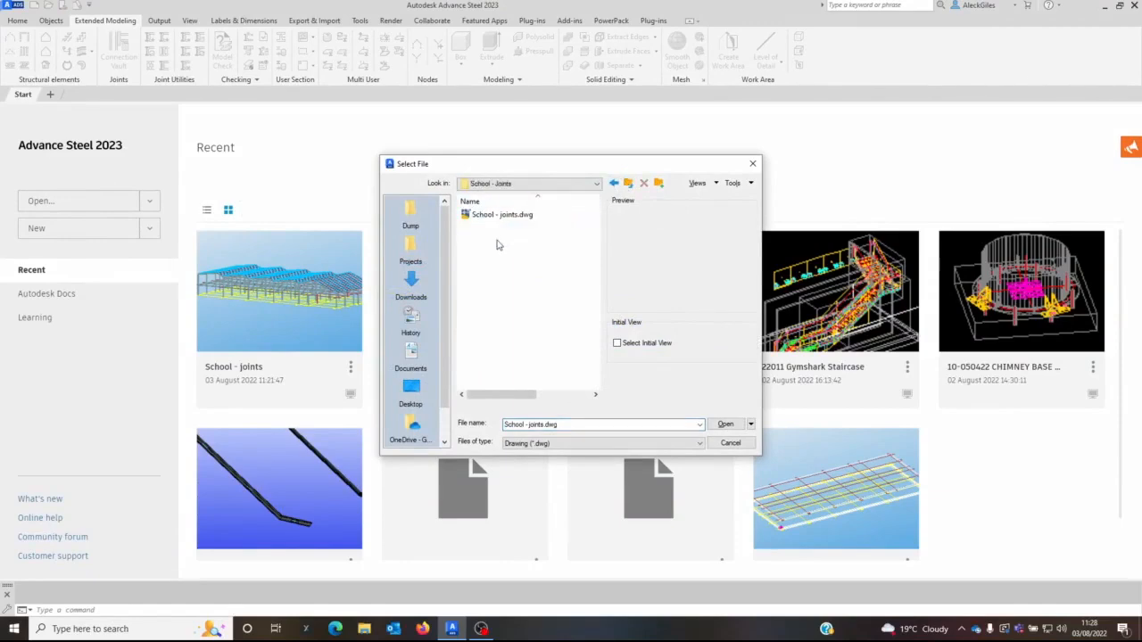
pyautogui.doubleClick(499, 215)
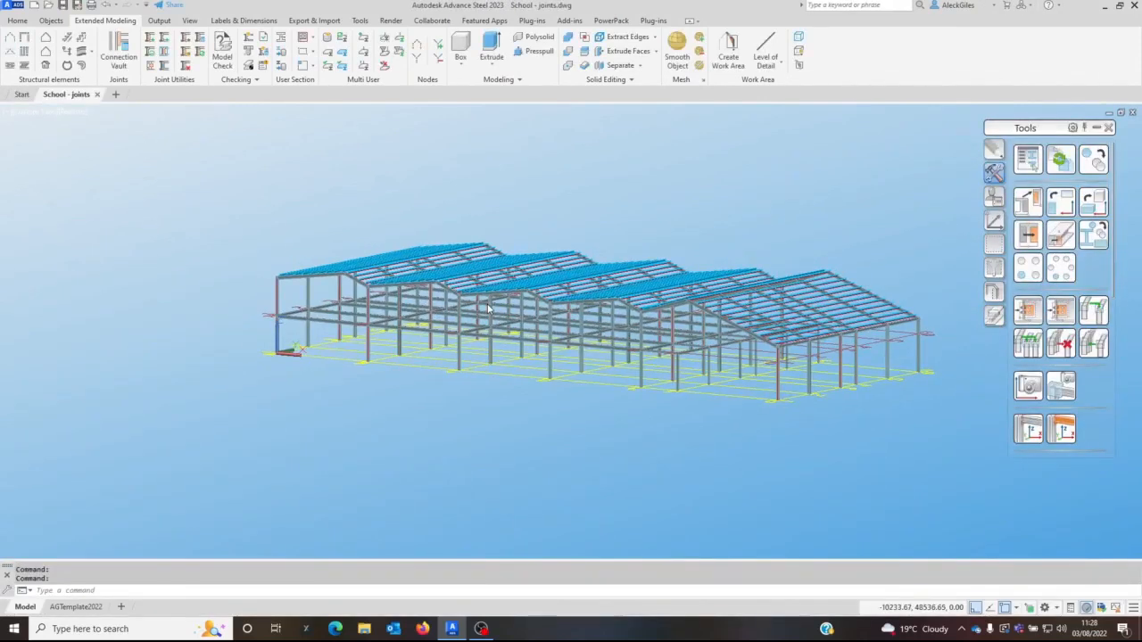
pyautogui.keyDown('shift'); pyautogui.moveTo(408, 332); pyautogui.dragTo(357, 373, button='middle'); pyautogui.keyUp('shift')
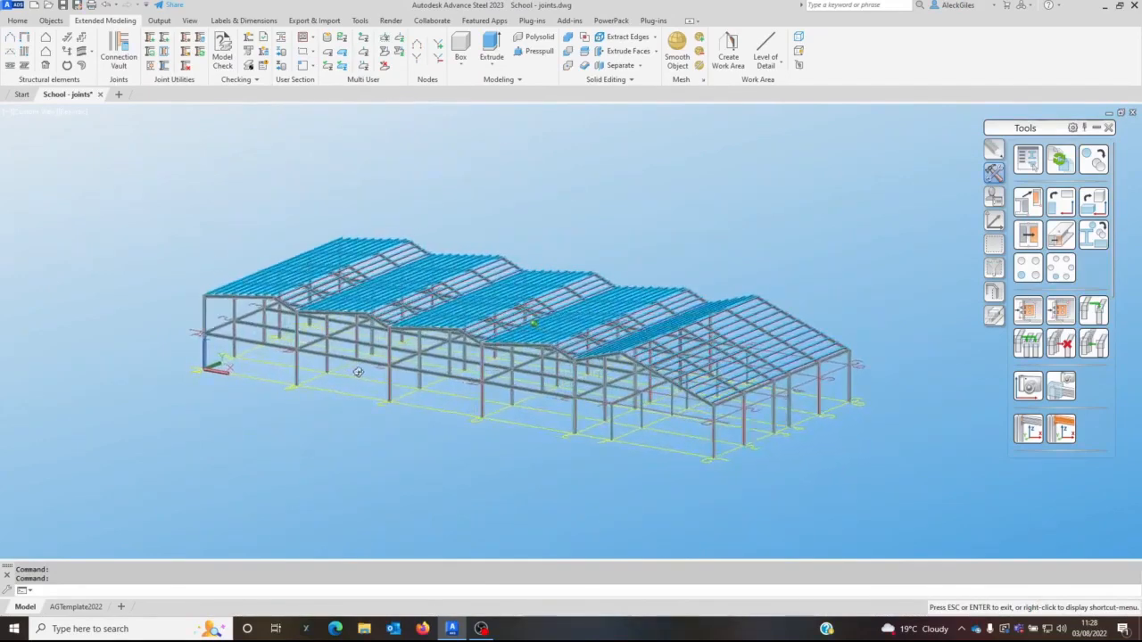
pyautogui.scroll(6, 484, 396)
pyautogui.scroll(-5, 483, 396)
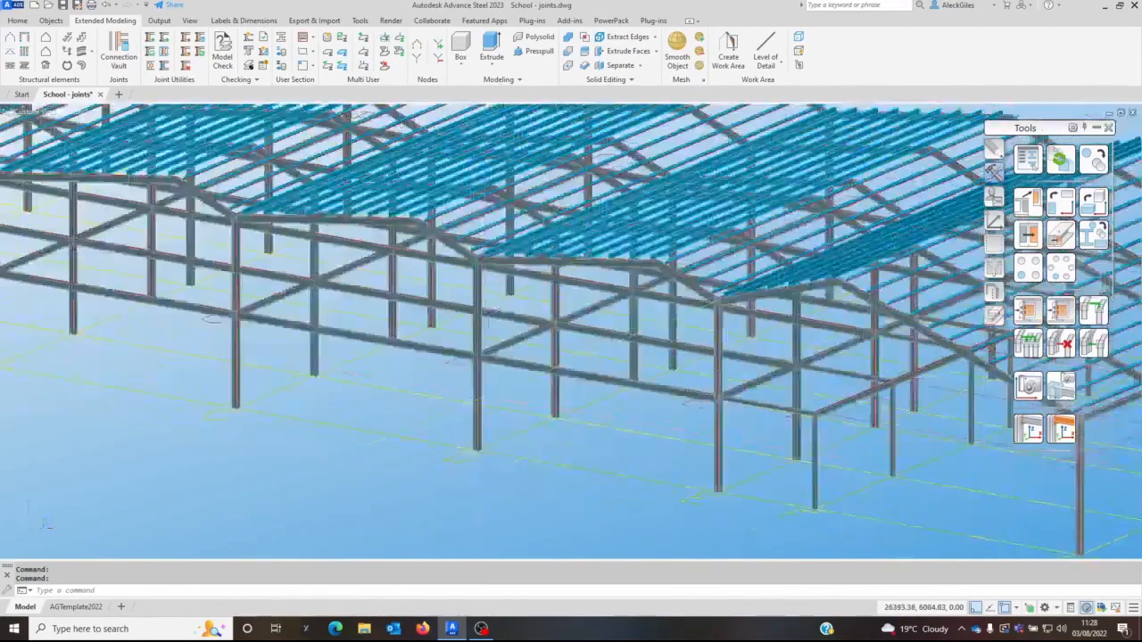
pyautogui.scroll(-2, 482, 393)
pyautogui.moveTo(482, 391)
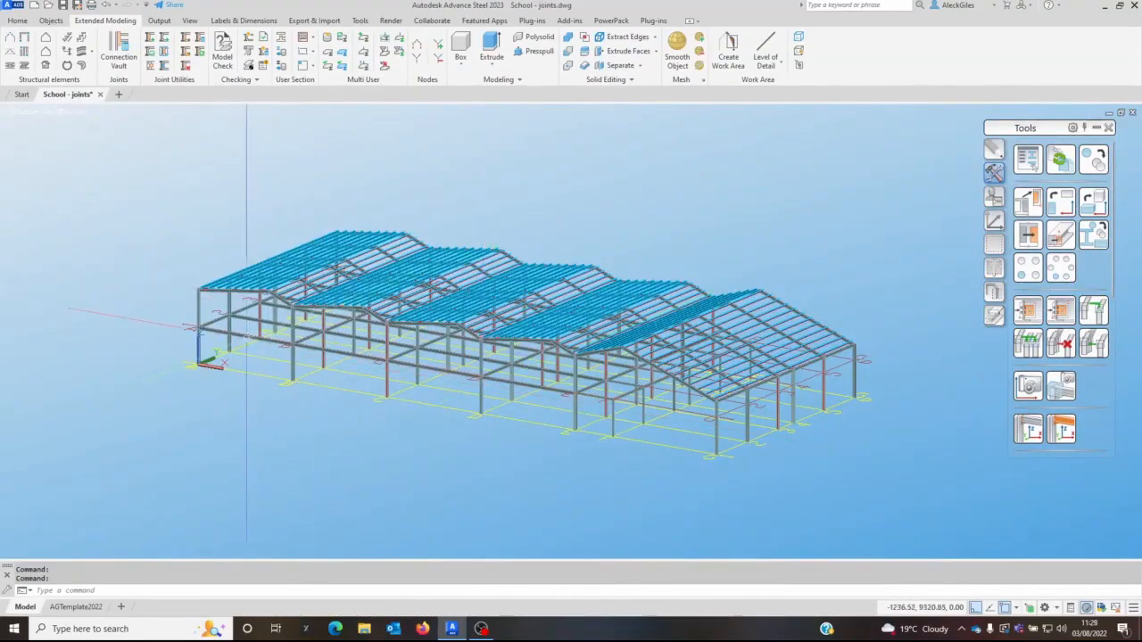
# - Open the Connection Vault at its Favourites category, with the corner column at the grid origin in view
pyautogui.scroll(3, 197, 382)
pyautogui.moveTo(203, 351); pyautogui.dragTo(445, 418, button='middle')
pyautogui.scroll(5, 482, 414)
pyautogui.moveTo(466, 356); pyautogui.dragTo(611, 356, button='middle')
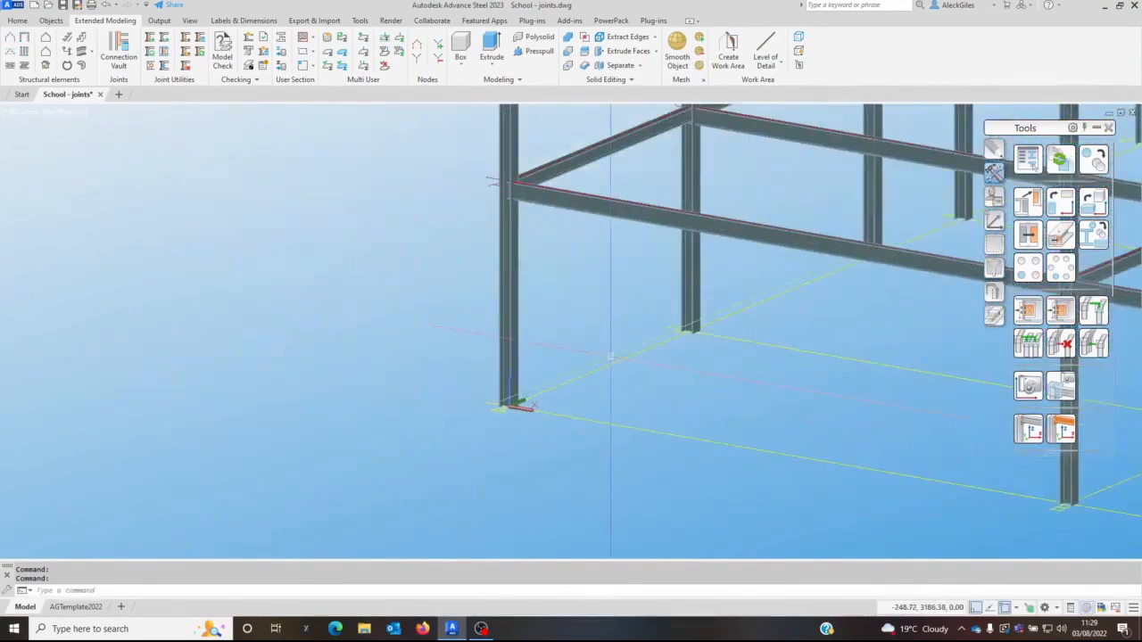
pyautogui.click(17, 21)
pyautogui.click(352, 53)
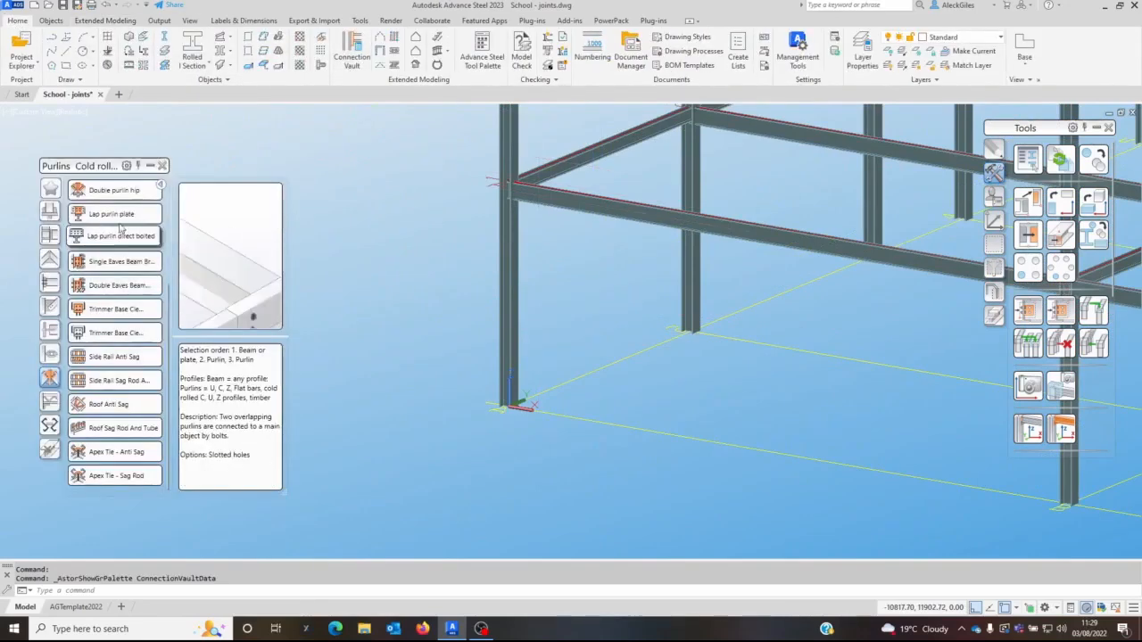
pyautogui.click(51, 188)
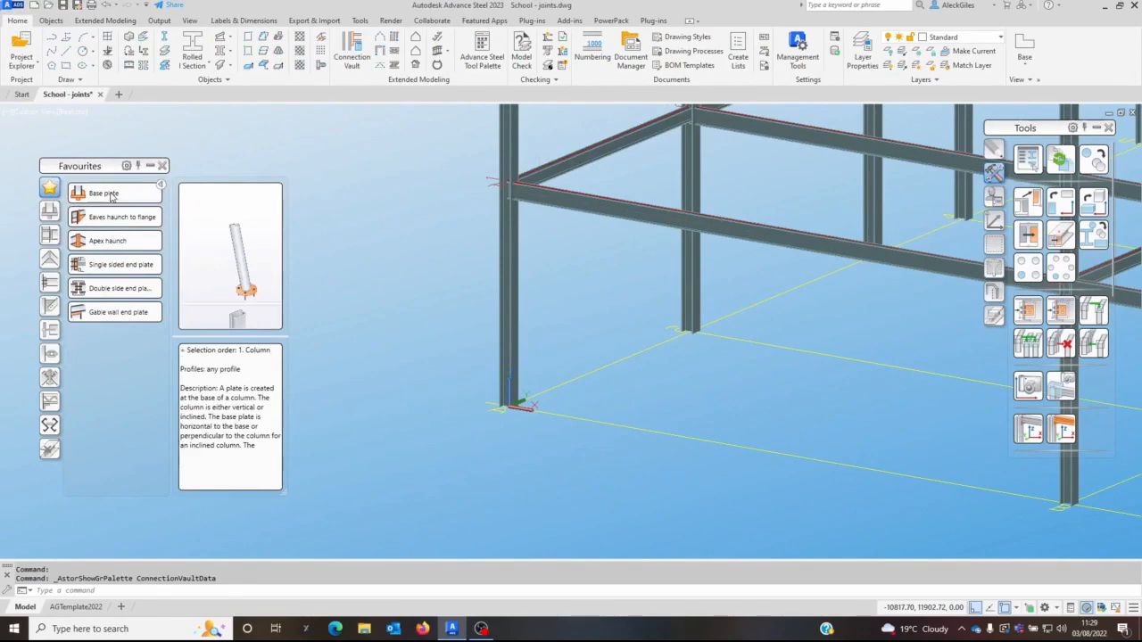
# - Add a base plate joint to the corner column at the origin, without selecting an additional concrete object
pyautogui.click(105, 193)
pyautogui.click(505, 393)
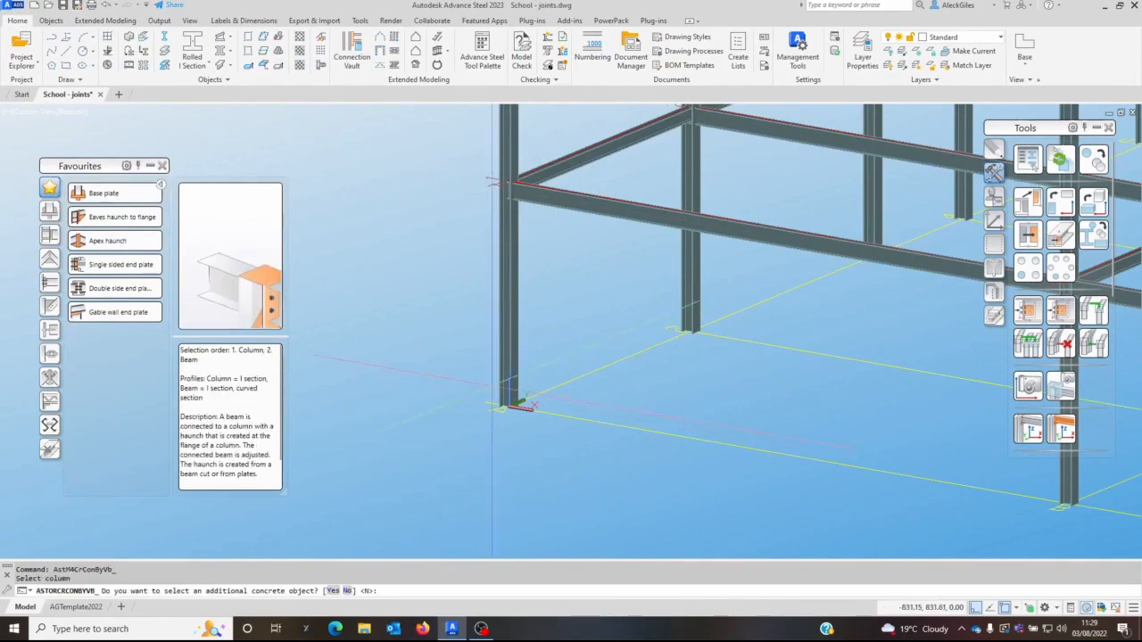
pyautogui.rightClick(448, 342)
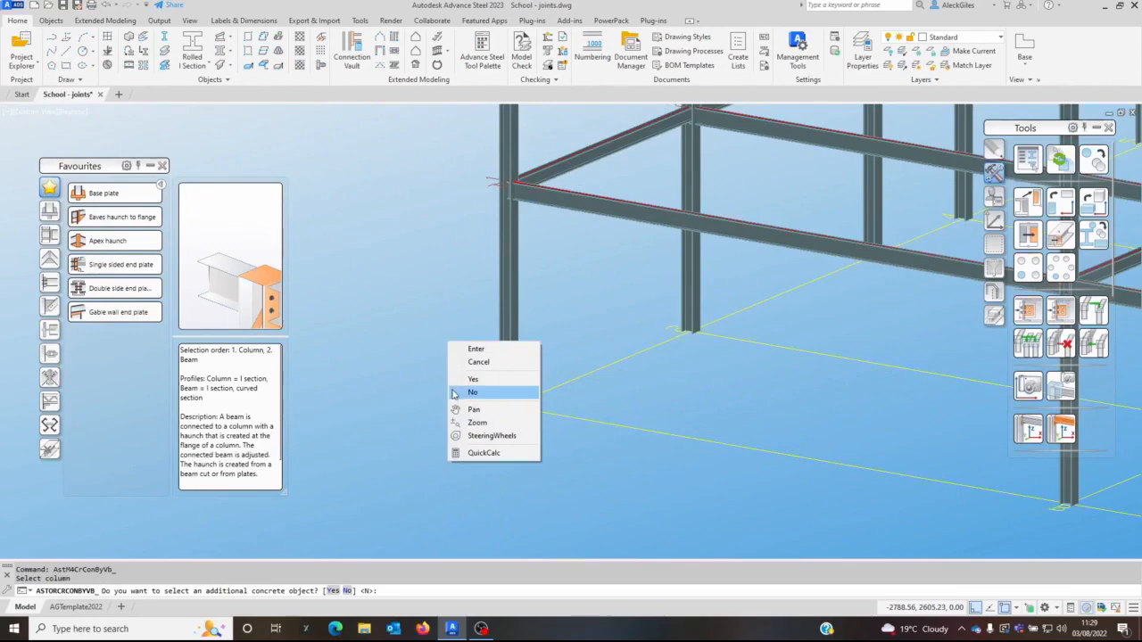
pyautogui.click(466, 393)
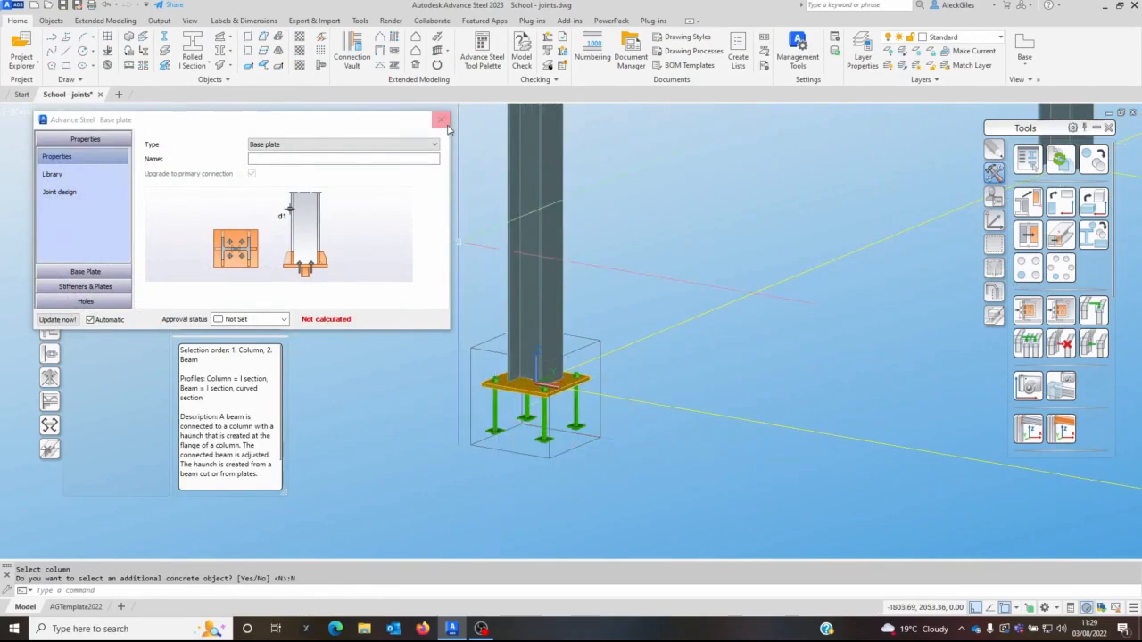
pyautogui.click(441, 119)
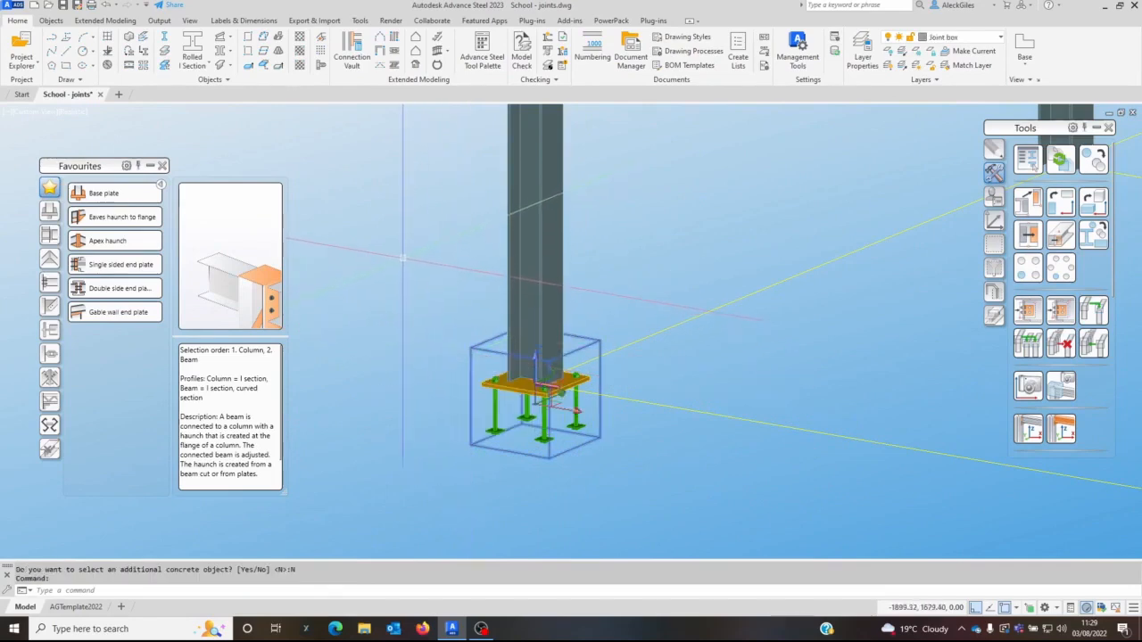
# - Propagate the corner column's base plate joint to the matching columns across the structure
pyautogui.rightClick(401, 222)
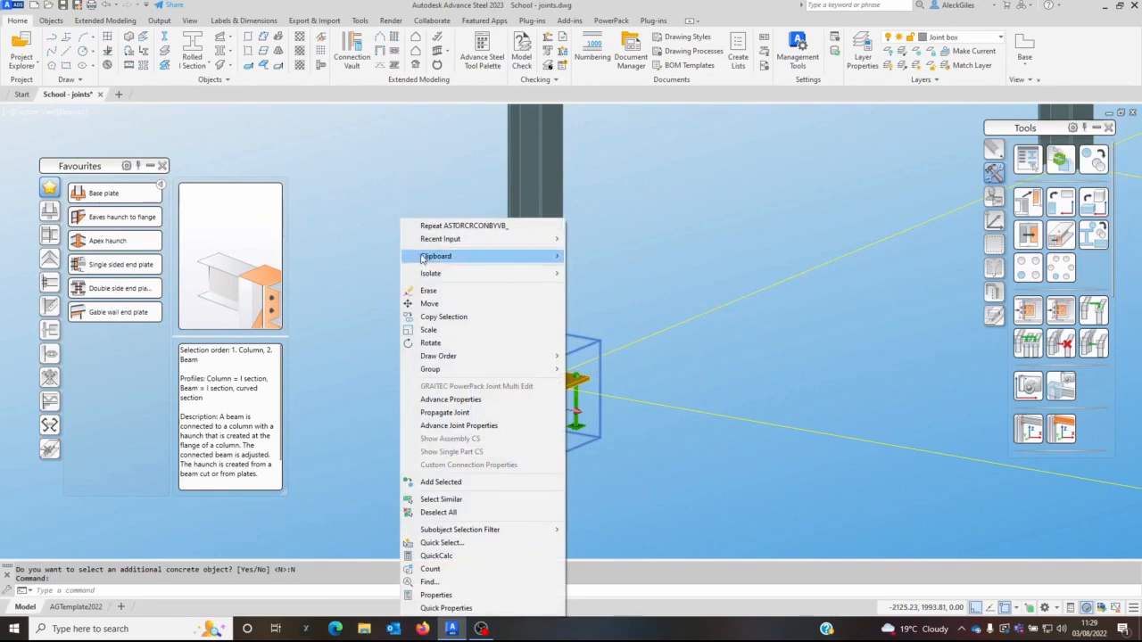
pyautogui.click(446, 413)
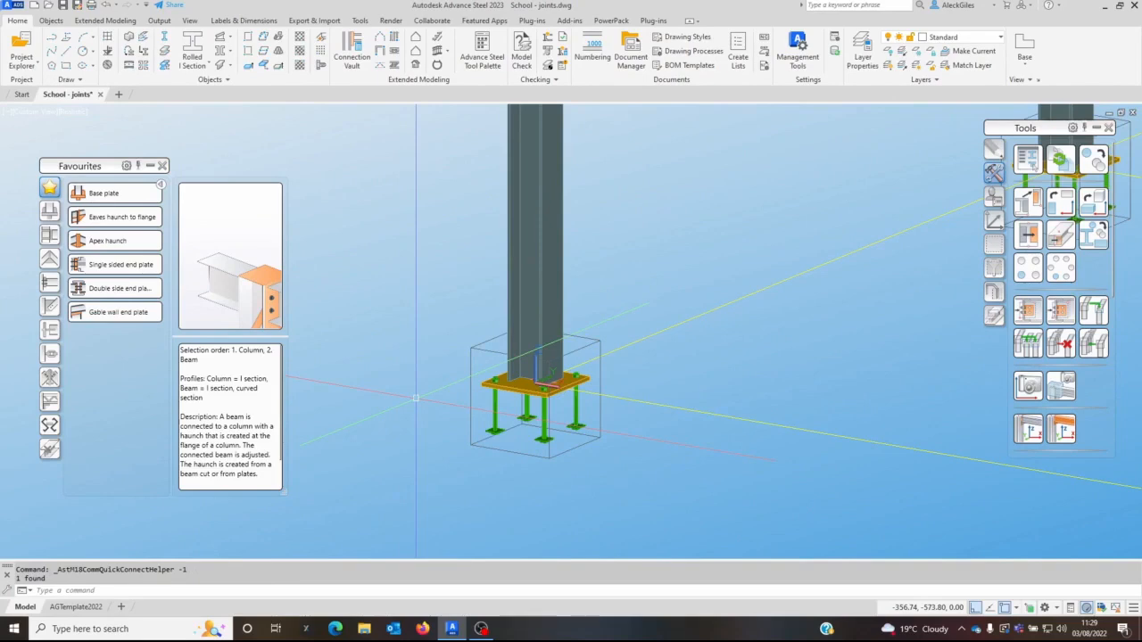
pyautogui.scroll(-4, 564, 379)
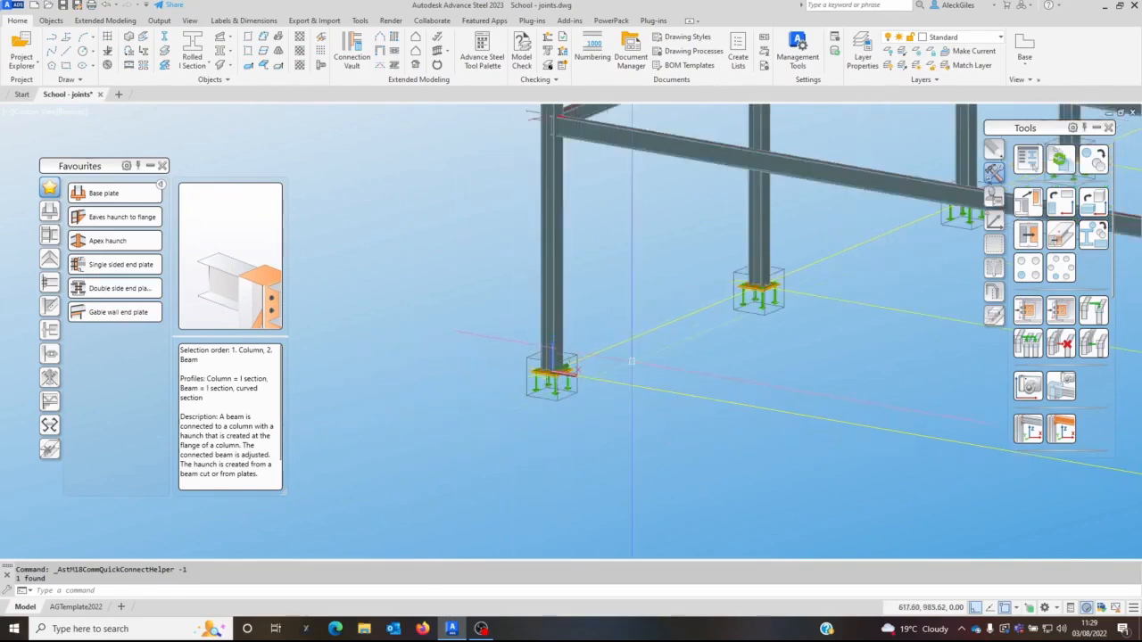
pyautogui.scroll(-2, 780, 368)
pyautogui.moveTo(779, 378); pyautogui.dragTo(375, 284, button='middle')
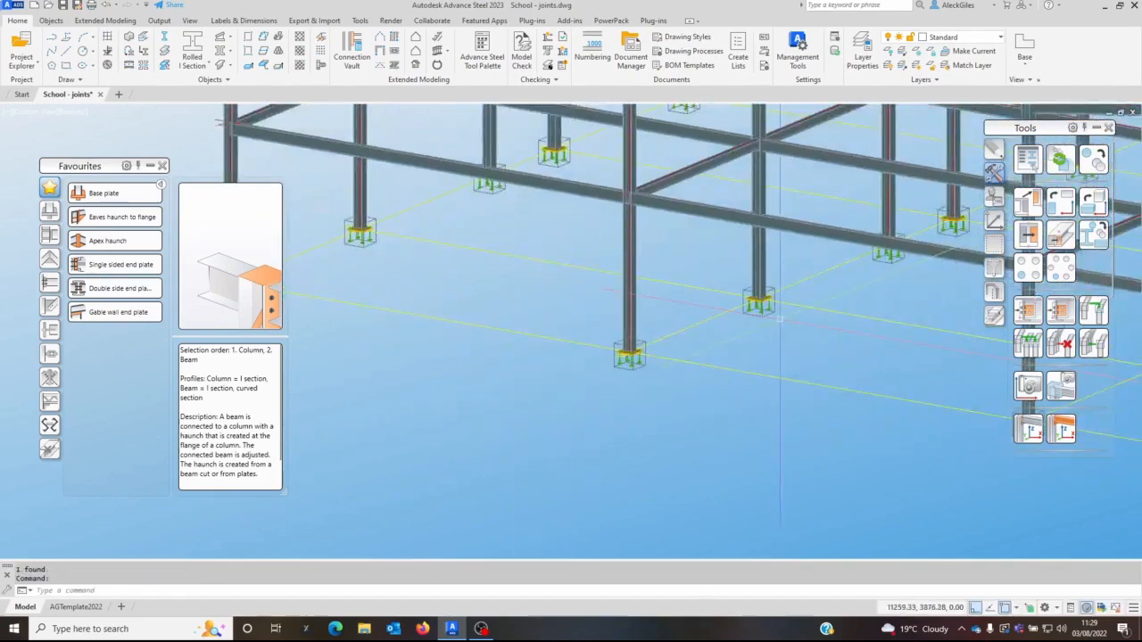
pyautogui.scroll(-3, 779, 331)
pyautogui.moveTo(808, 329); pyautogui.dragTo(691, 396, button='middle')
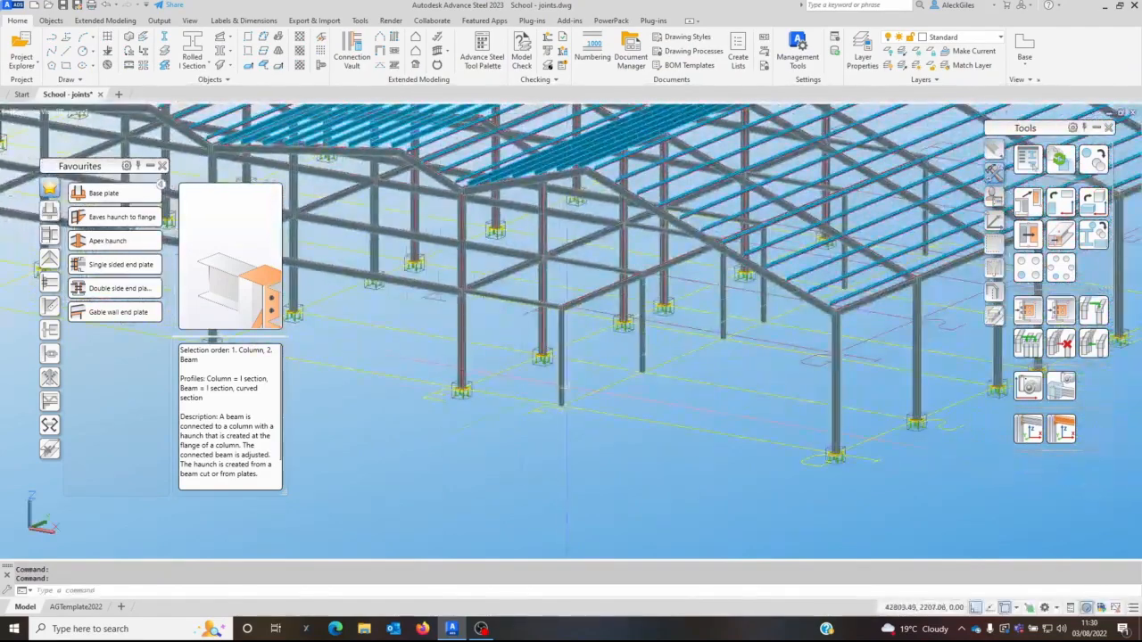
# - Add a base plate joint to the short, lighter corner column that still lacks one, without an additional concrete object
pyautogui.scroll(5, 560, 367)
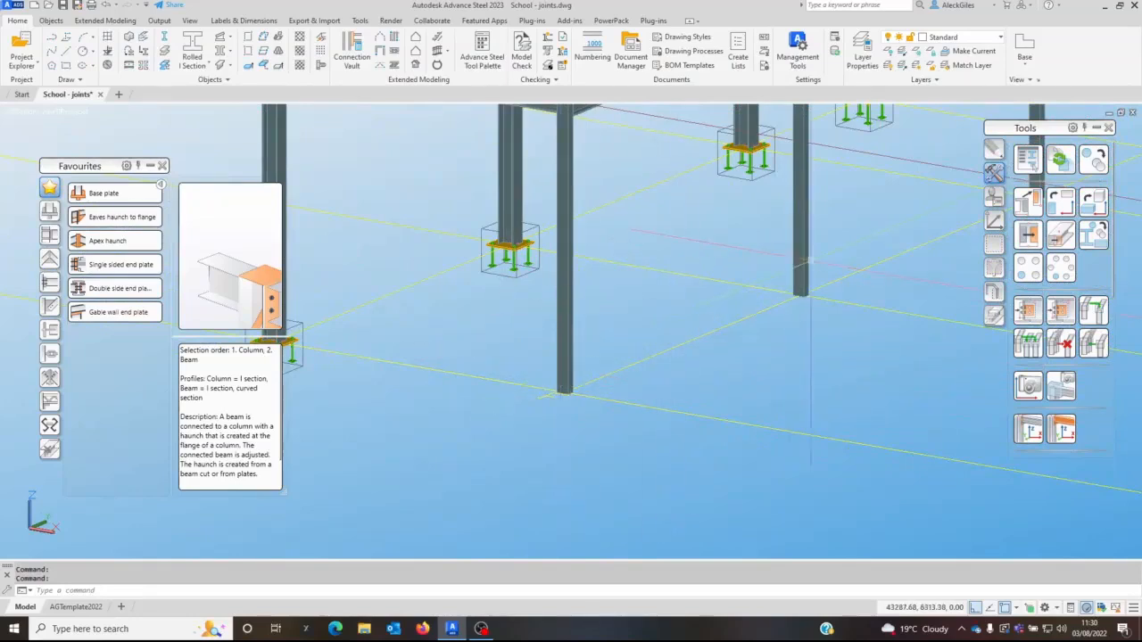
pyautogui.click(123, 193)
pyautogui.click(567, 358)
pyautogui.rightClick(439, 329)
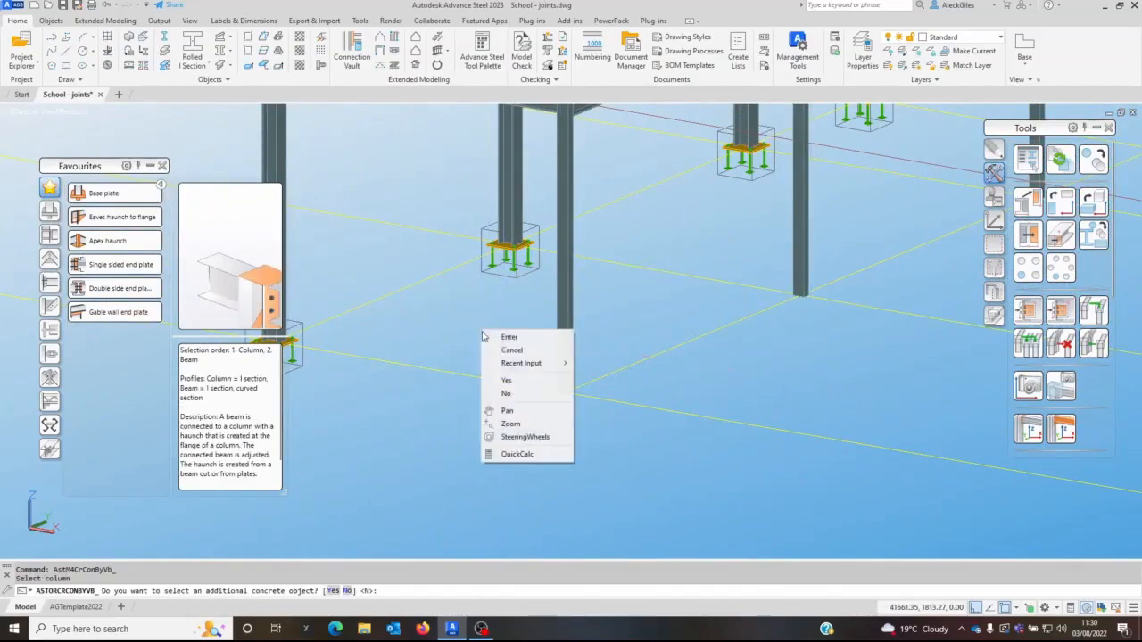
pyautogui.click(512, 397)
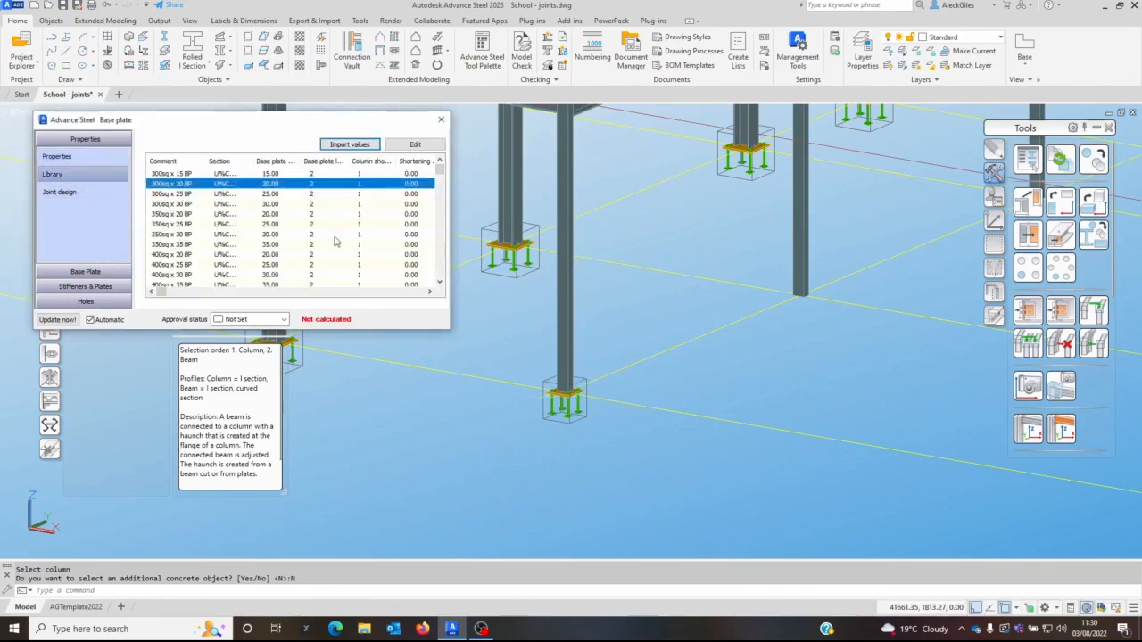
pyautogui.click(441, 118)
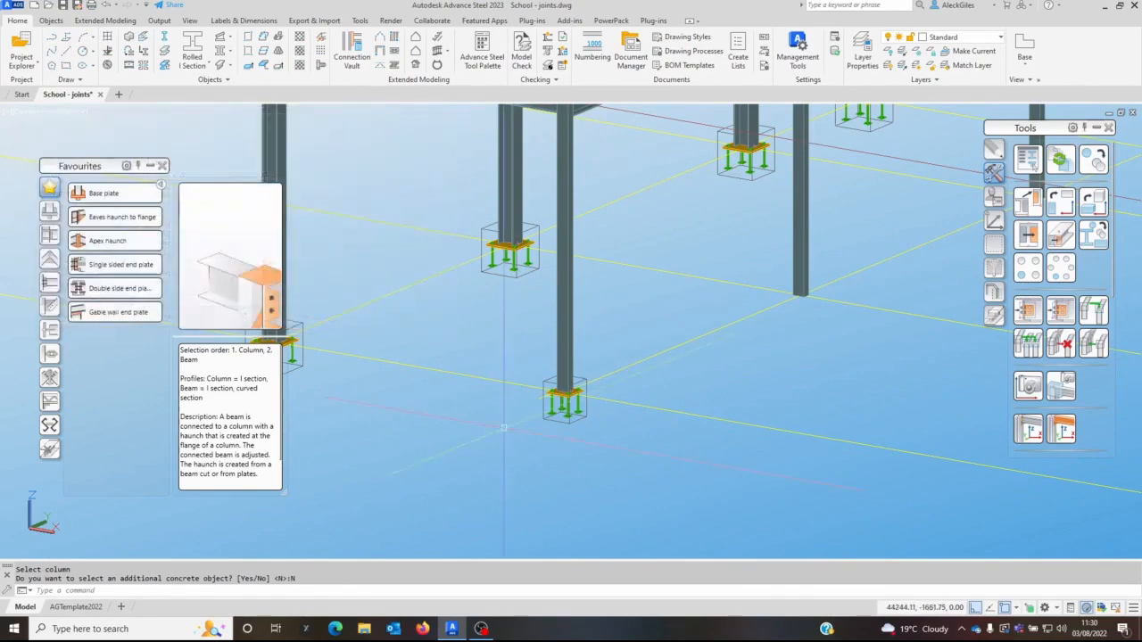
# - Propagate the lighter column's base plate joint to the remaining columns of the same section
pyautogui.scroll(2, 552, 427)
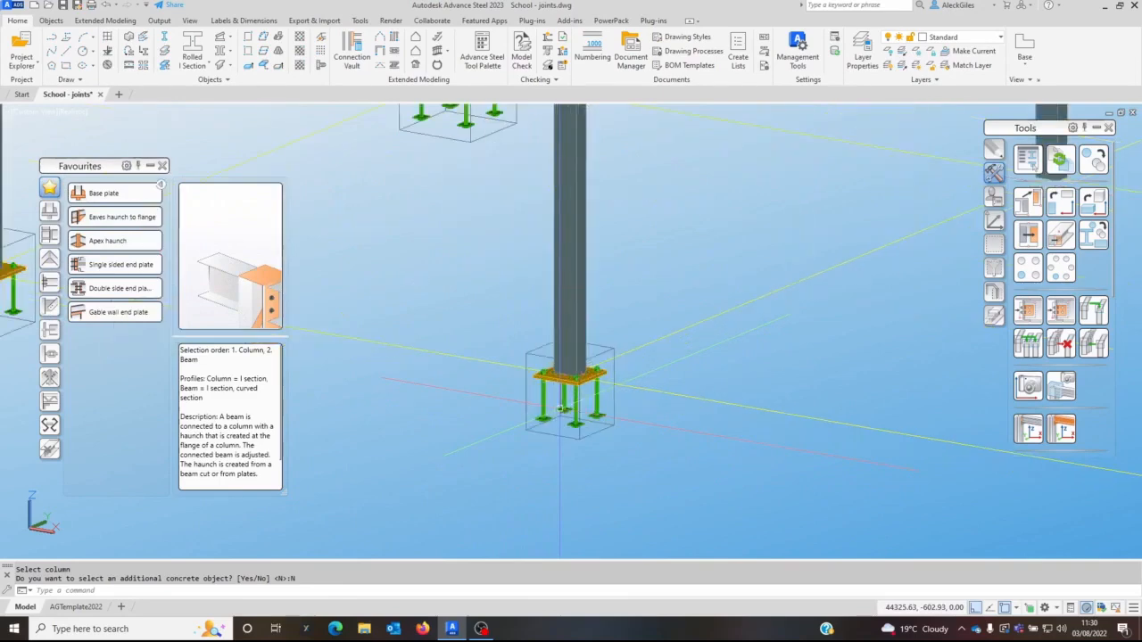
pyautogui.click(524, 419)
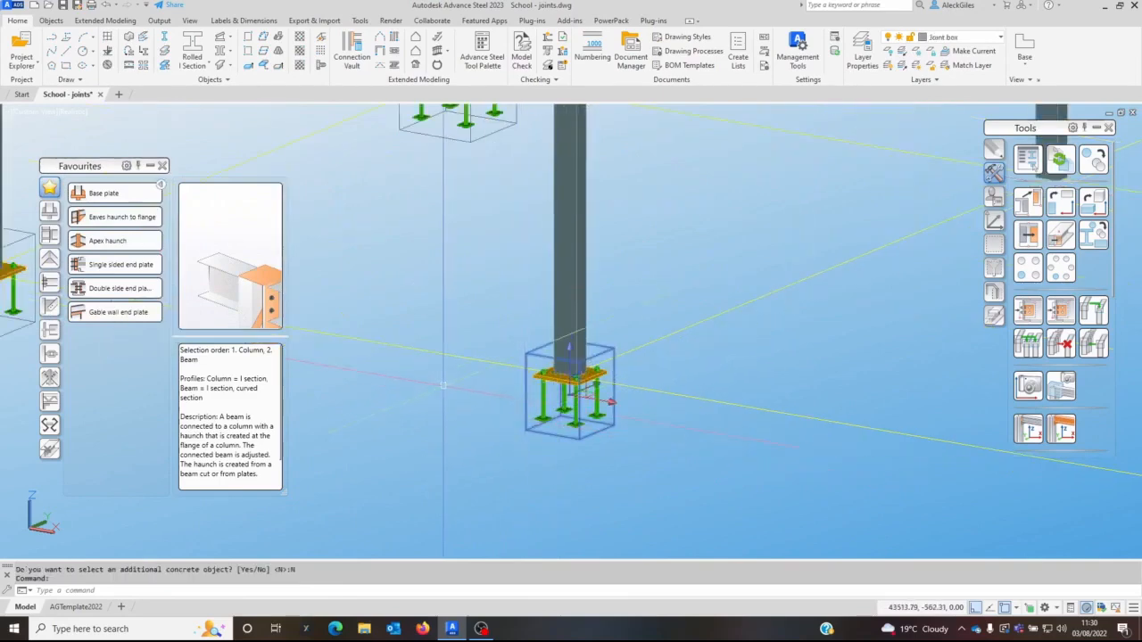
pyautogui.rightClick(441, 419)
pyautogui.click(482, 413)
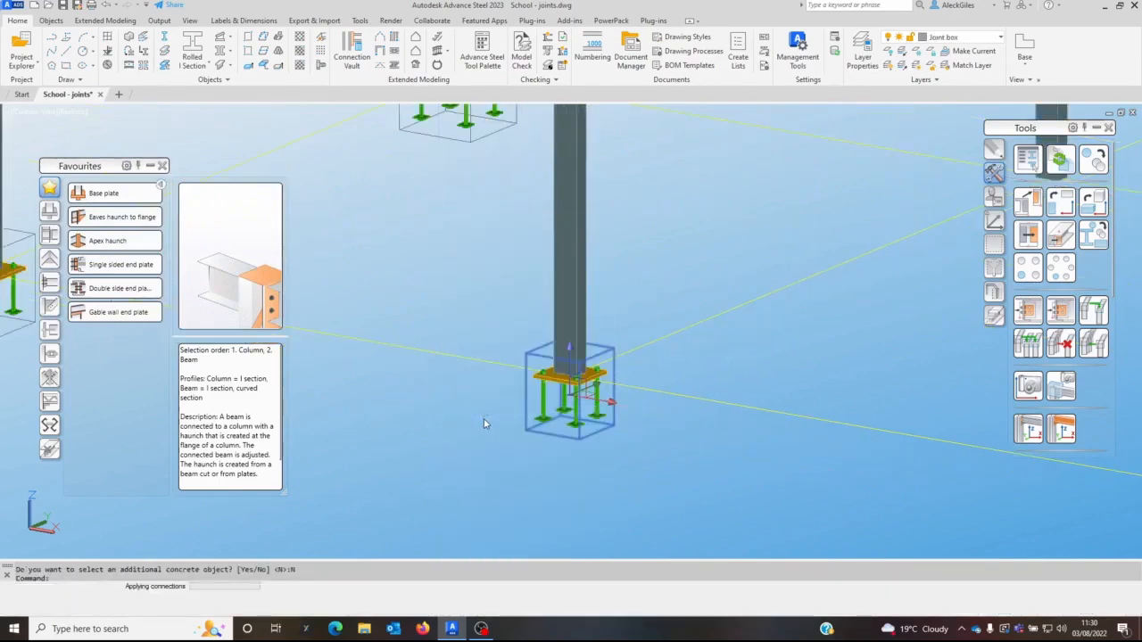
pyautogui.scroll(-5, 466, 477)
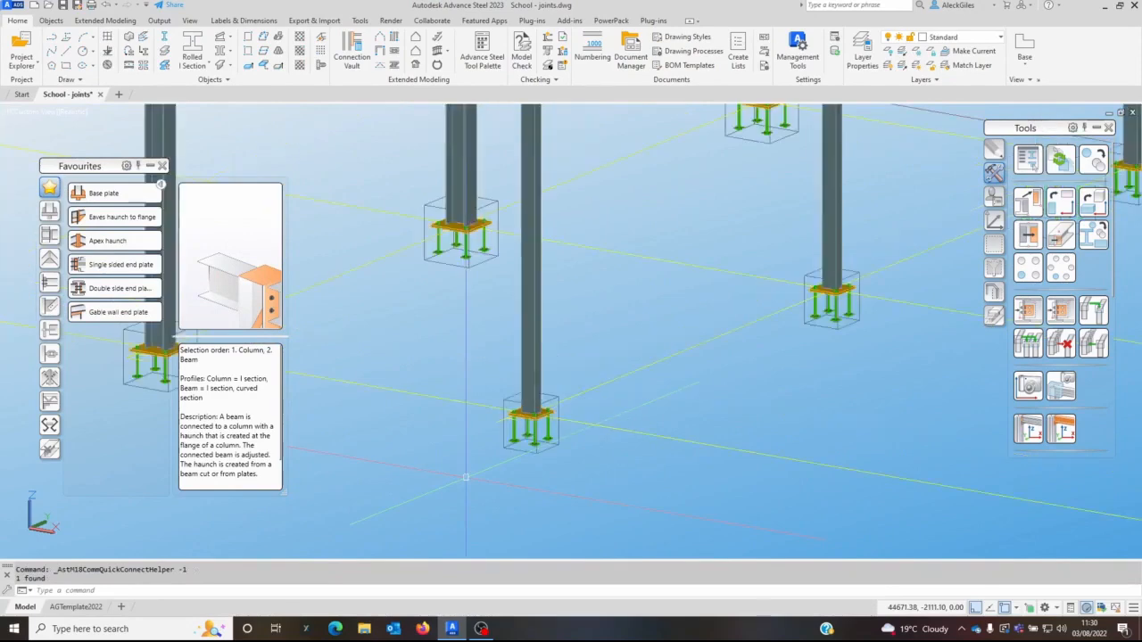
pyautogui.scroll(-3, 660, 380)
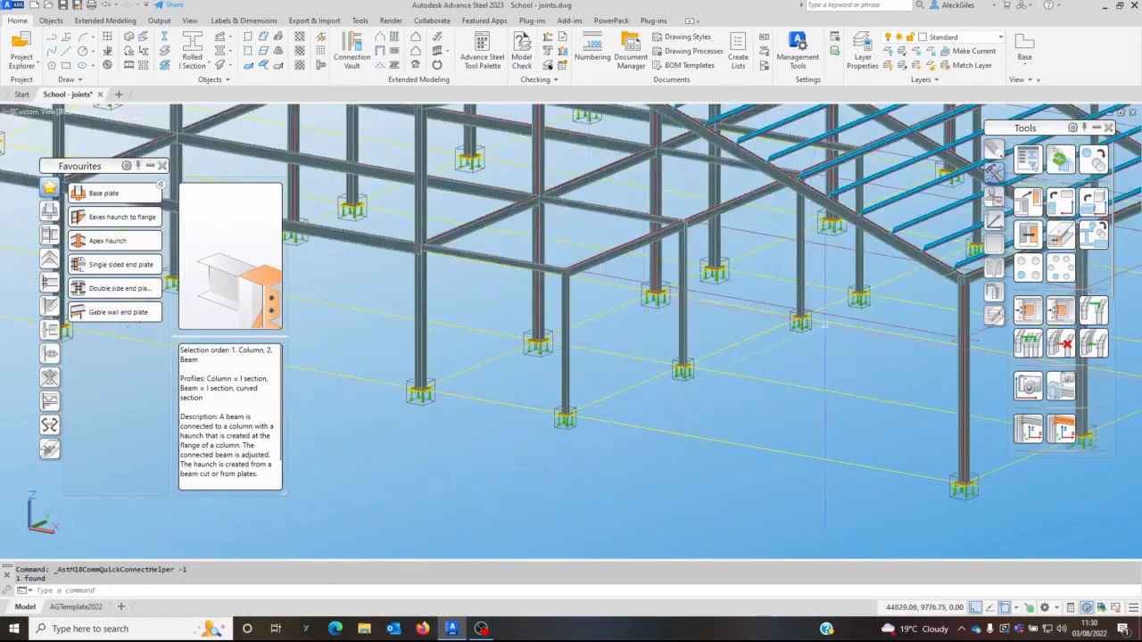
pyautogui.scroll(-4, 824, 322)
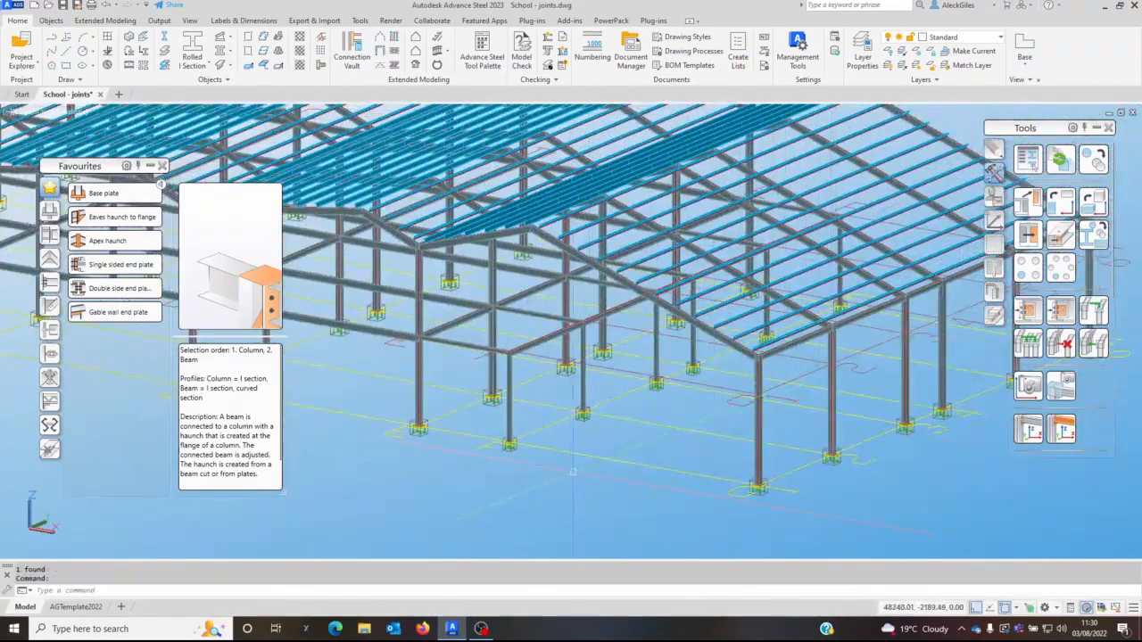
# - Add a double side end plate with safety bolt connecting the two opposing floor beams to the column between them
pyautogui.moveTo(466, 418); pyautogui.dragTo(794, 442, button='middle')
pyautogui.moveTo(379, 424); pyautogui.dragTo(875, 440, button='middle')
pyautogui.moveTo(403, 361); pyautogui.dragTo(621, 388, button='middle')
pyautogui.scroll(6, 624, 388)
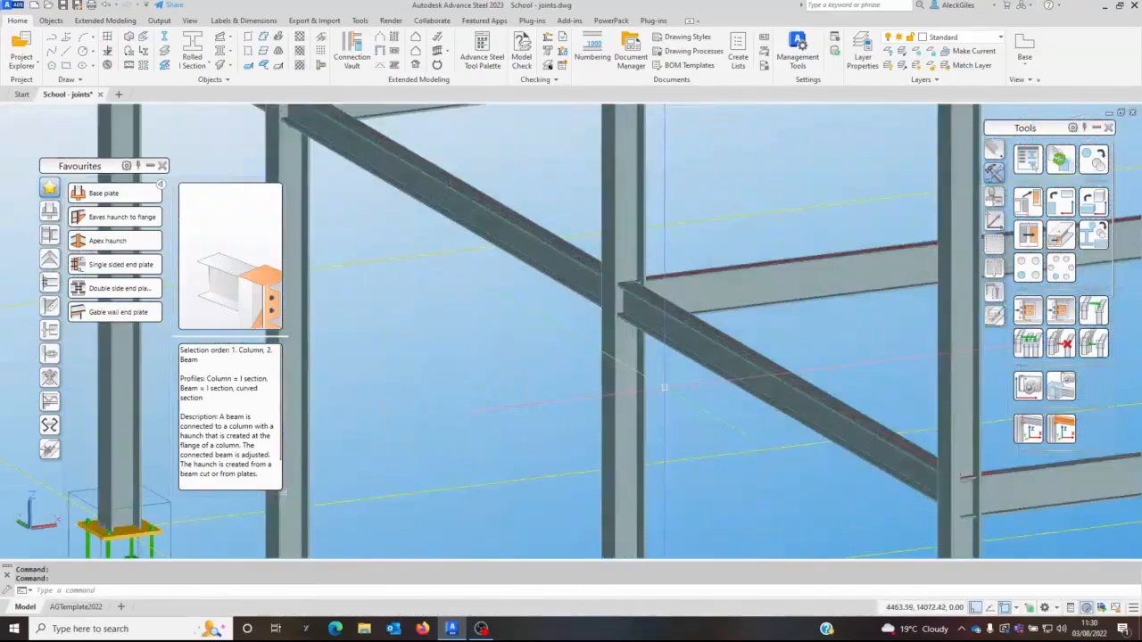
pyautogui.scroll(2, 664, 387)
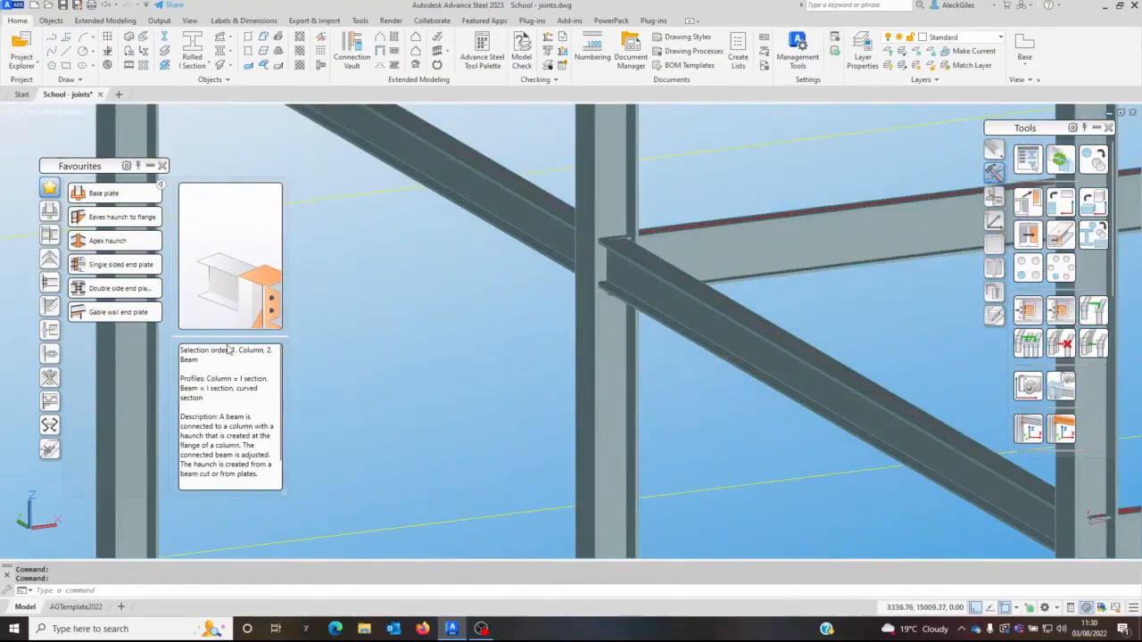
pyautogui.click(114, 294)
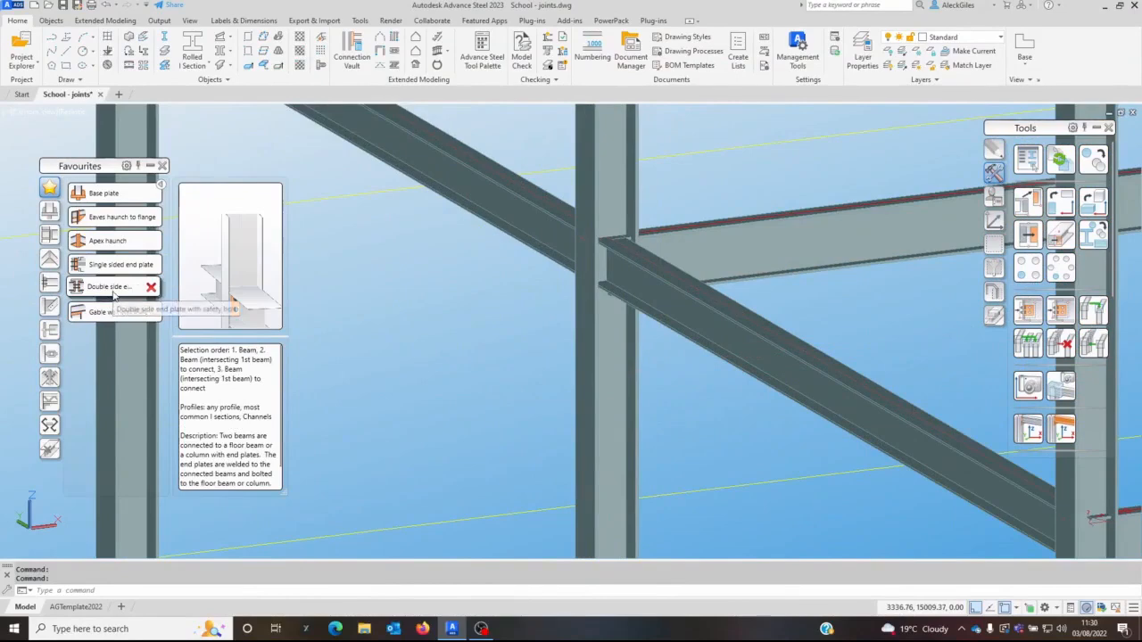
pyautogui.click(595, 278)
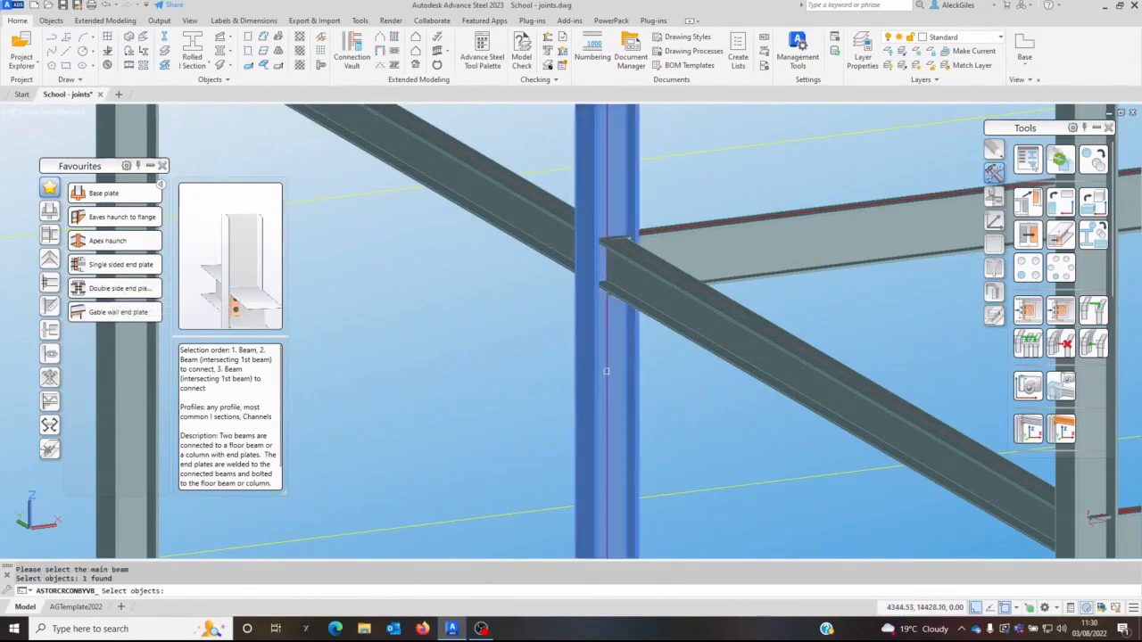
pyautogui.click(534, 251)
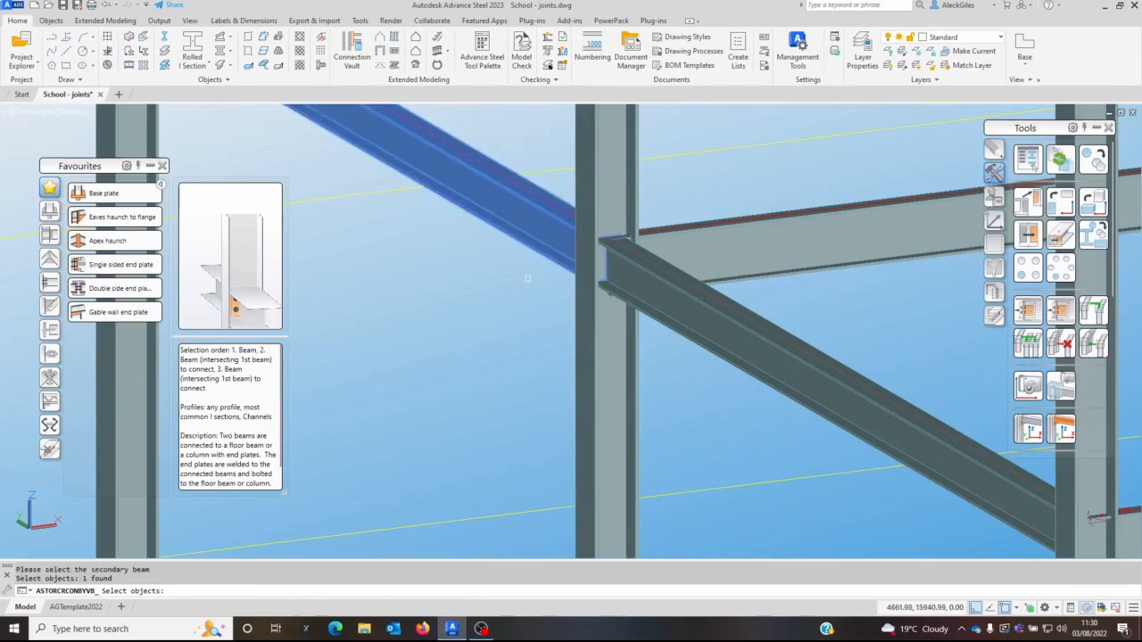
pyautogui.click(693, 312)
pyautogui.press('Return')
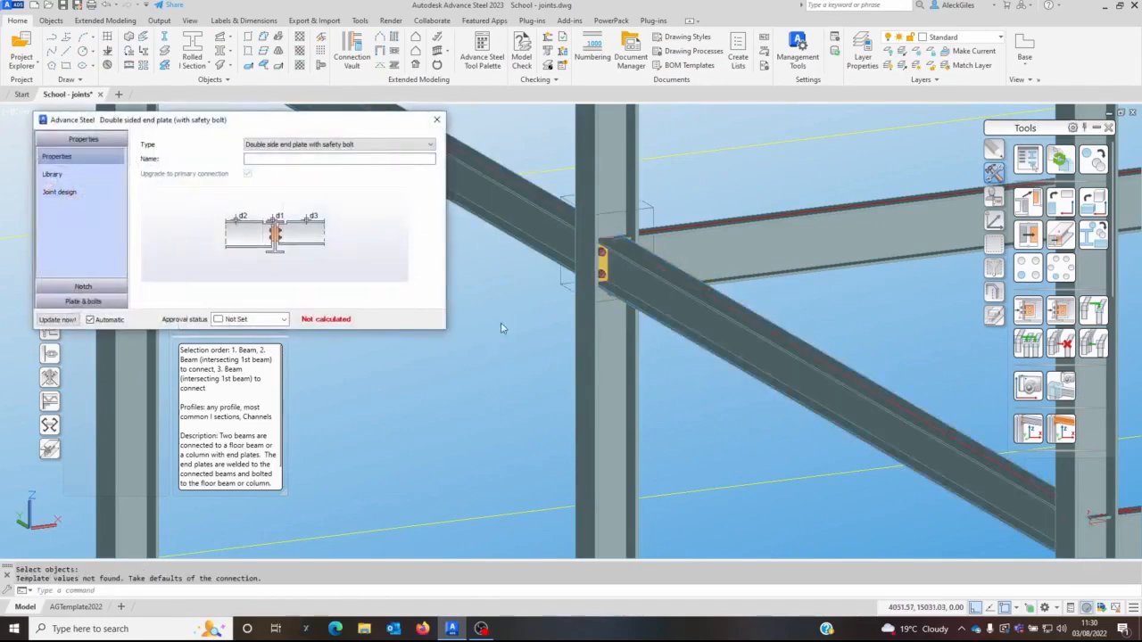
pyautogui.keyDown('shift'); pyautogui.moveTo(606, 303); pyautogui.dragTo(606, 213, button='middle'); pyautogui.keyUp('shift')
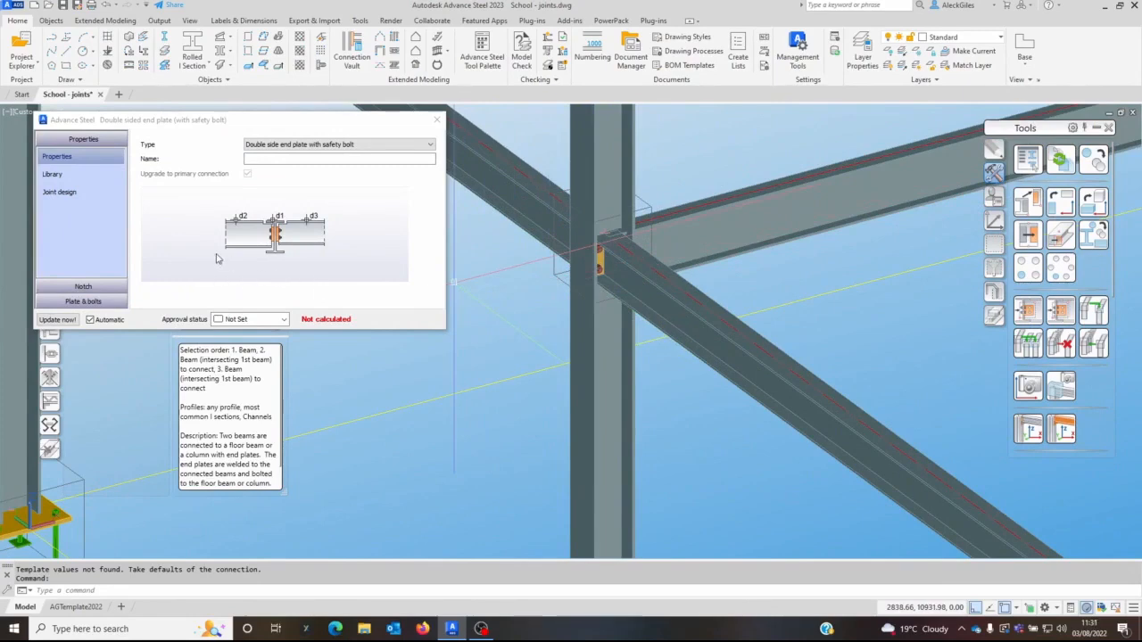
# - Configure the double-sided joint's vertical bolts with set-out distance 0, group 1 start distance 55, intermediate distance 95 and end distance 55
pyautogui.moveTo(575, 268)
pyautogui.keyDown('shift'); pyautogui.mouseDown(button='middle')
pyautogui.moveTo(580, 283)
pyautogui.moveTo(564, 273)
pyautogui.mouseUp(button='middle'); pyautogui.keyUp('shift')
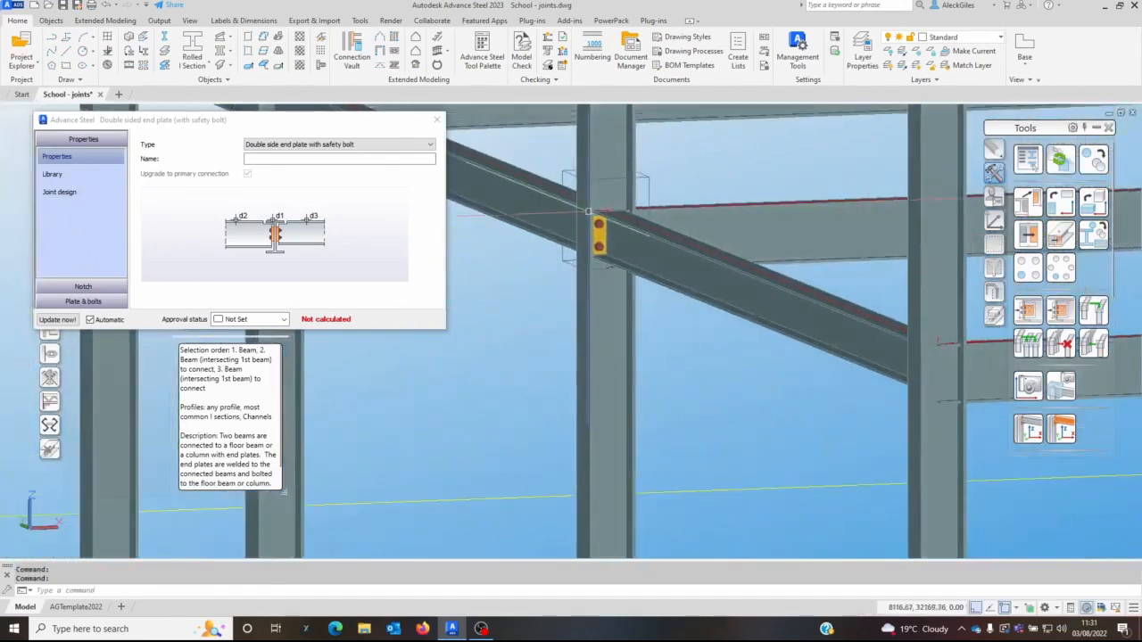
pyautogui.scroll(5, 588, 194)
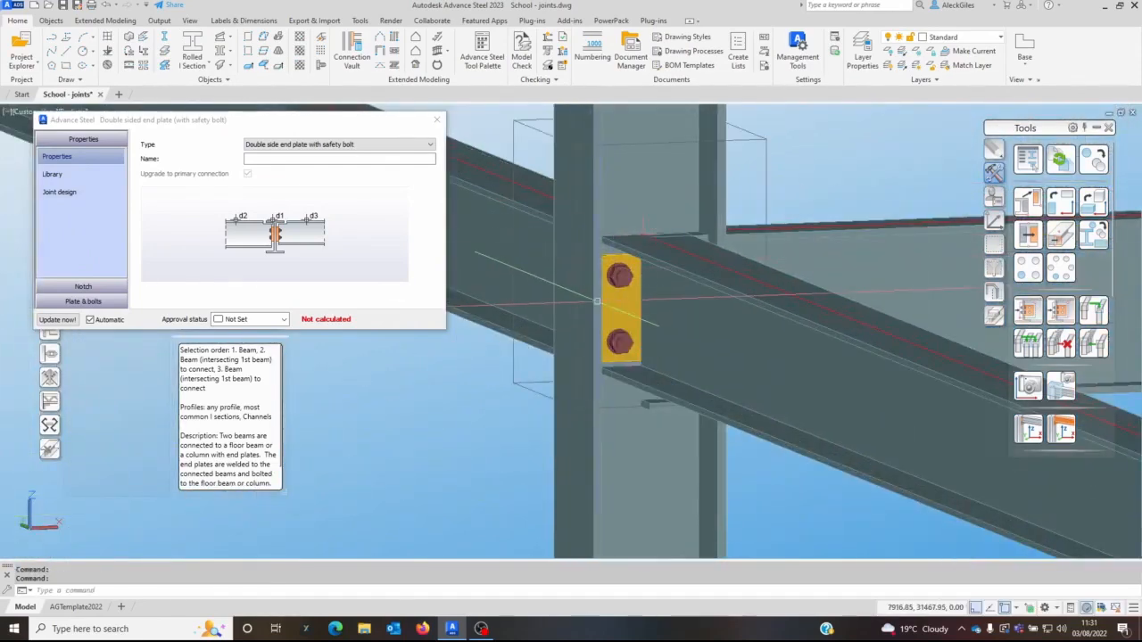
pyautogui.click(75, 300)
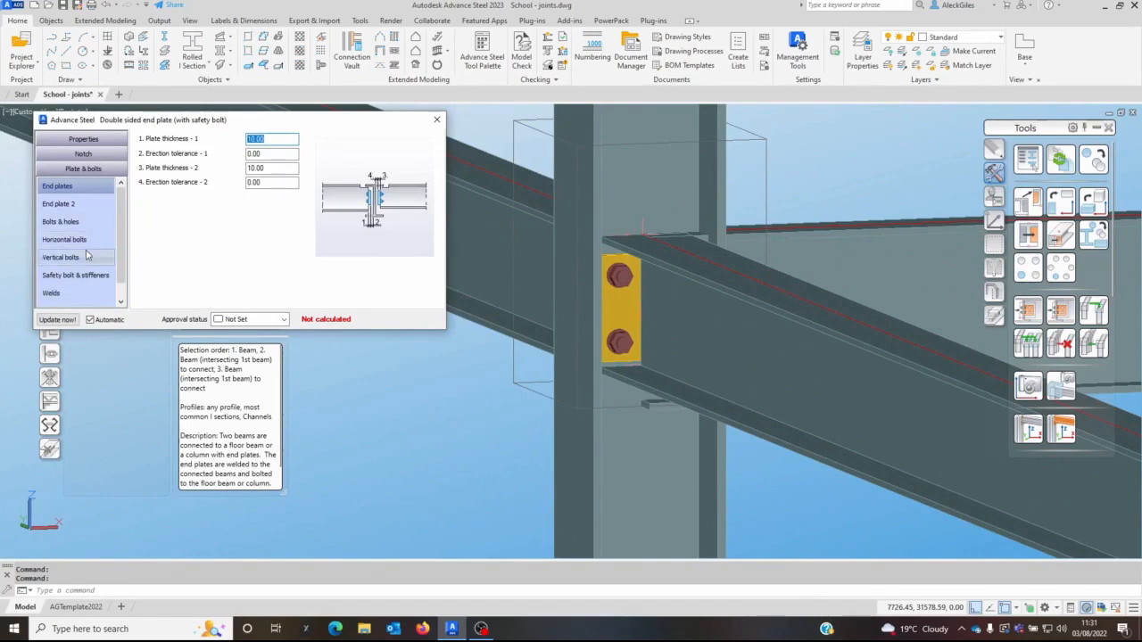
pyautogui.click(80, 257)
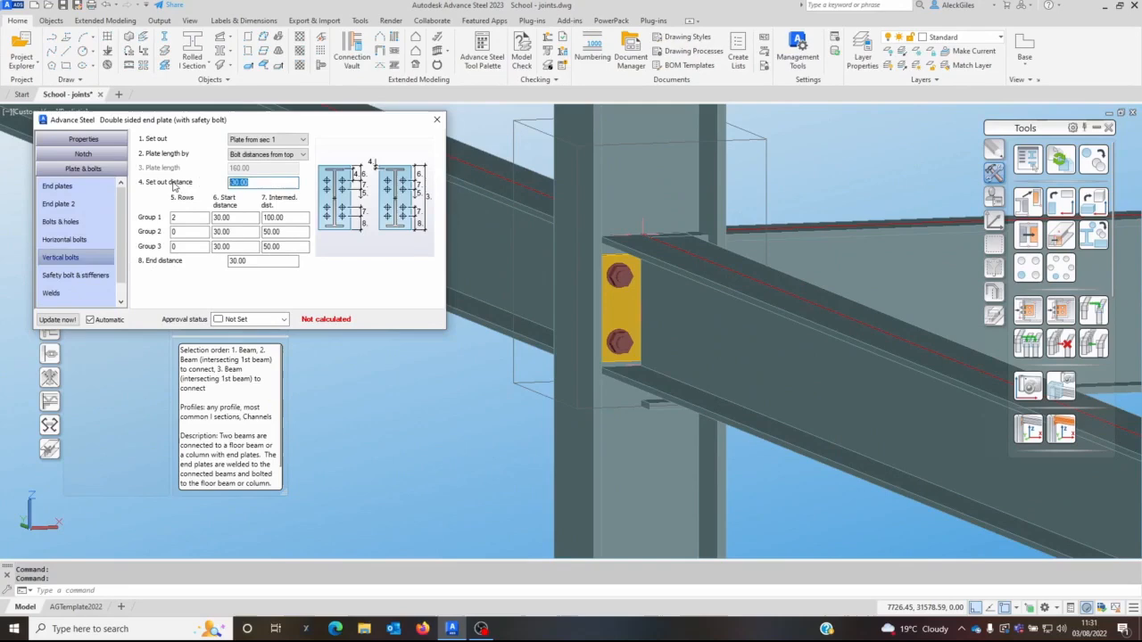
pyautogui.press('Return')
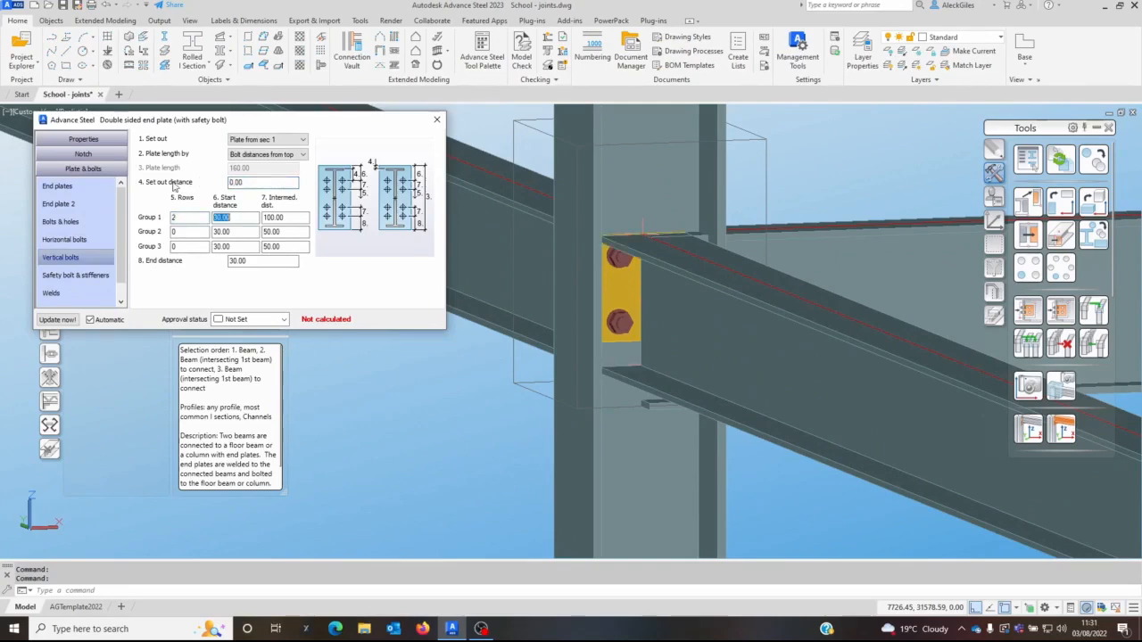
pyautogui.press('Tab')
pyautogui.write('95')
pyautogui.press('Tab')
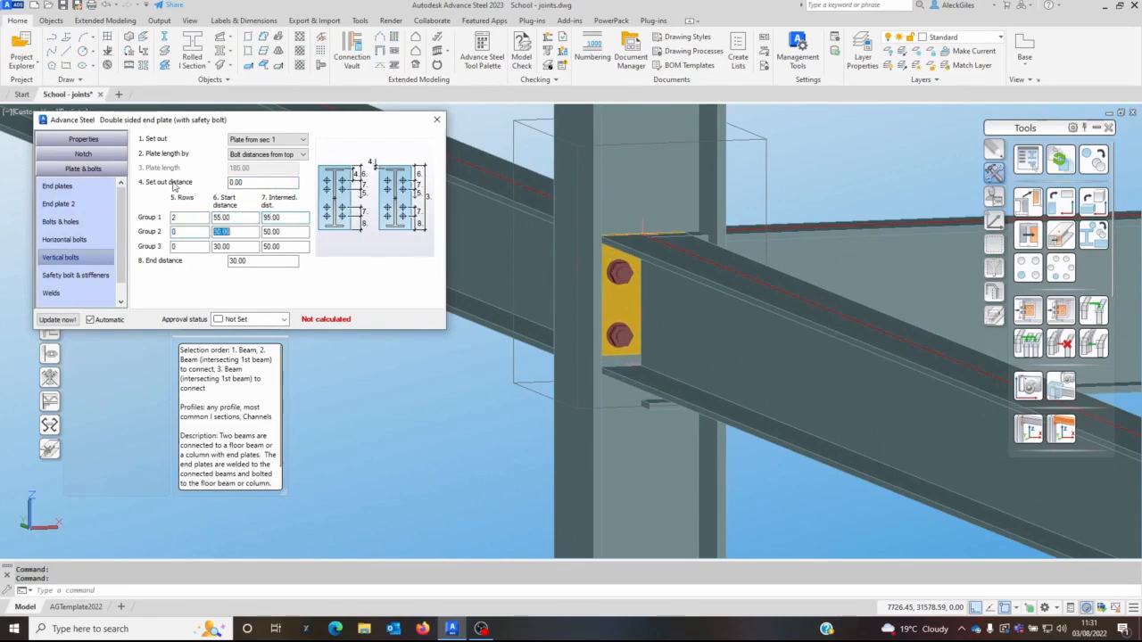
pyautogui.write('55')
pyautogui.press('Tab')
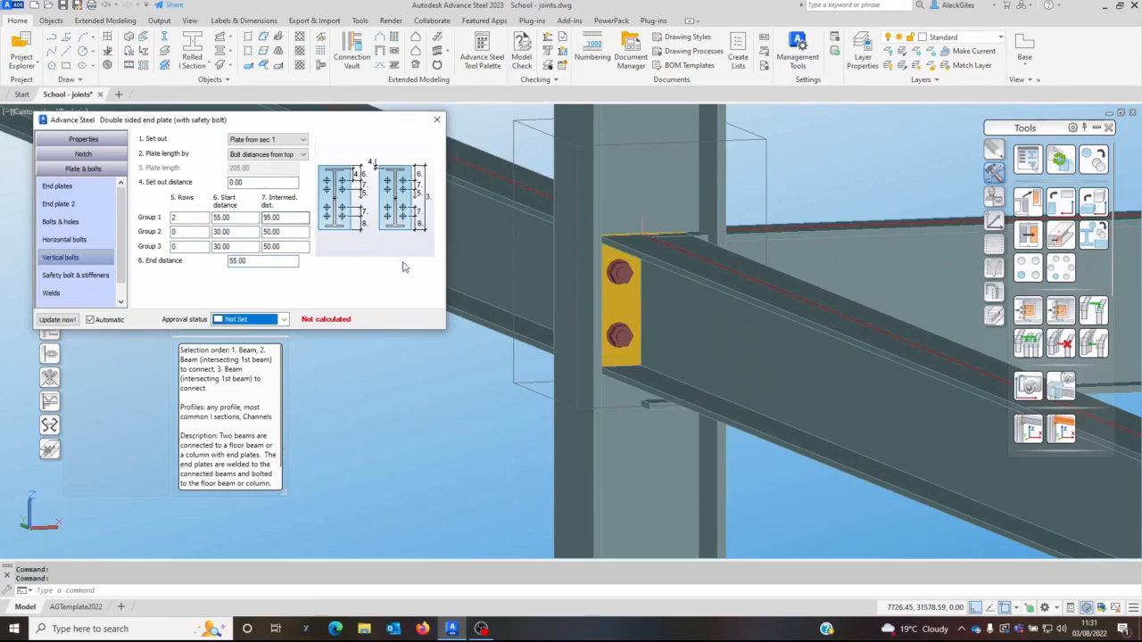
pyautogui.moveTo(641, 339); pyautogui.dragTo(501, 269, button='middle')
pyautogui.click(437, 121)
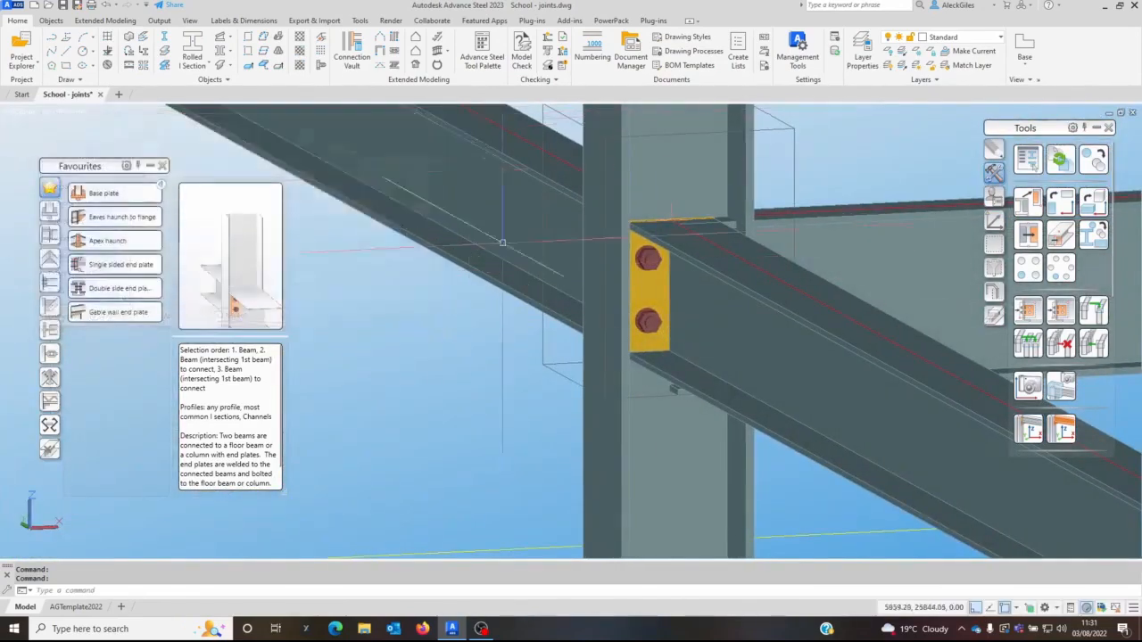
# - Propagate the double side end plate joint to all matching beam-to-column intersections in the structure
pyautogui.rightClick(446, 306)
pyautogui.click(483, 413)
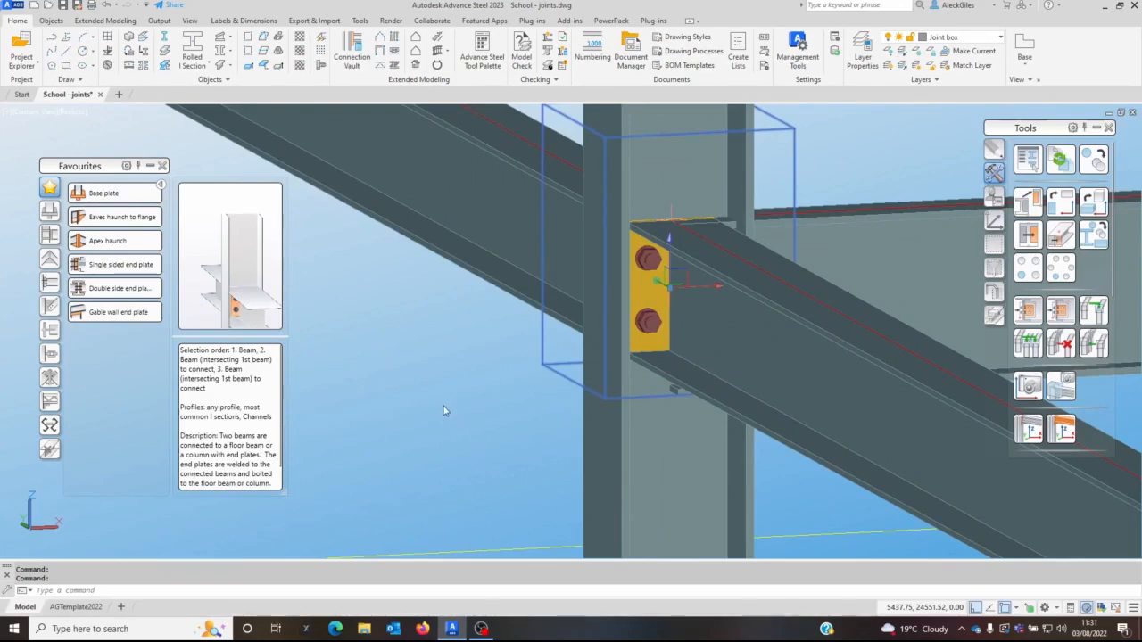
pyautogui.click(427, 431)
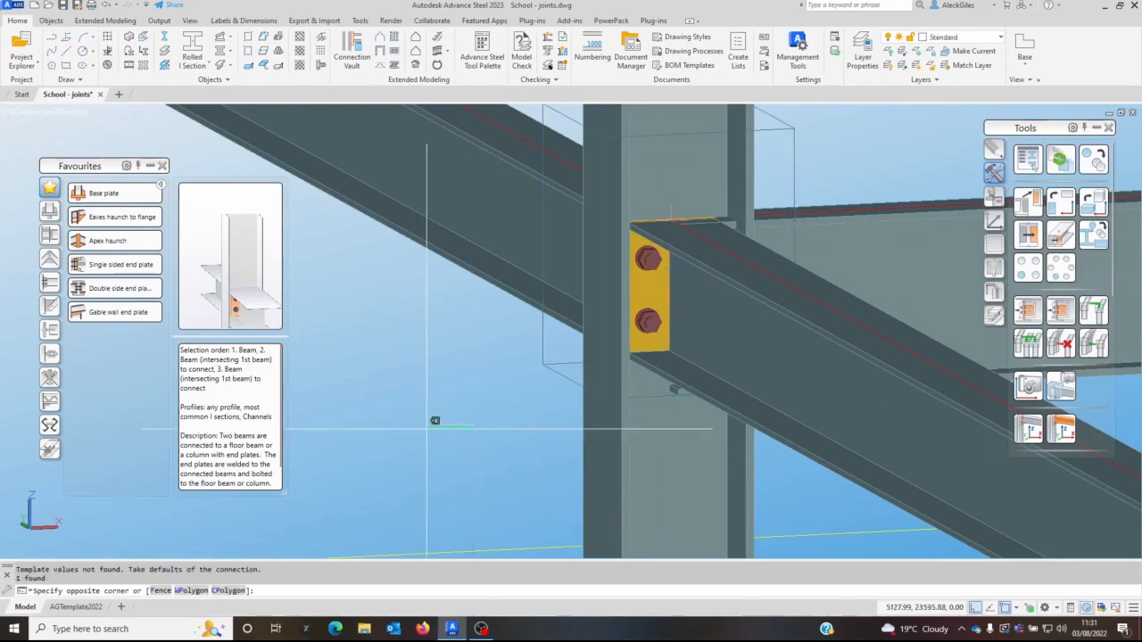
pyautogui.click(426, 408)
pyautogui.scroll(-7, 449, 412)
pyautogui.moveTo(462, 424); pyautogui.dragTo(587, 417, button='middle')
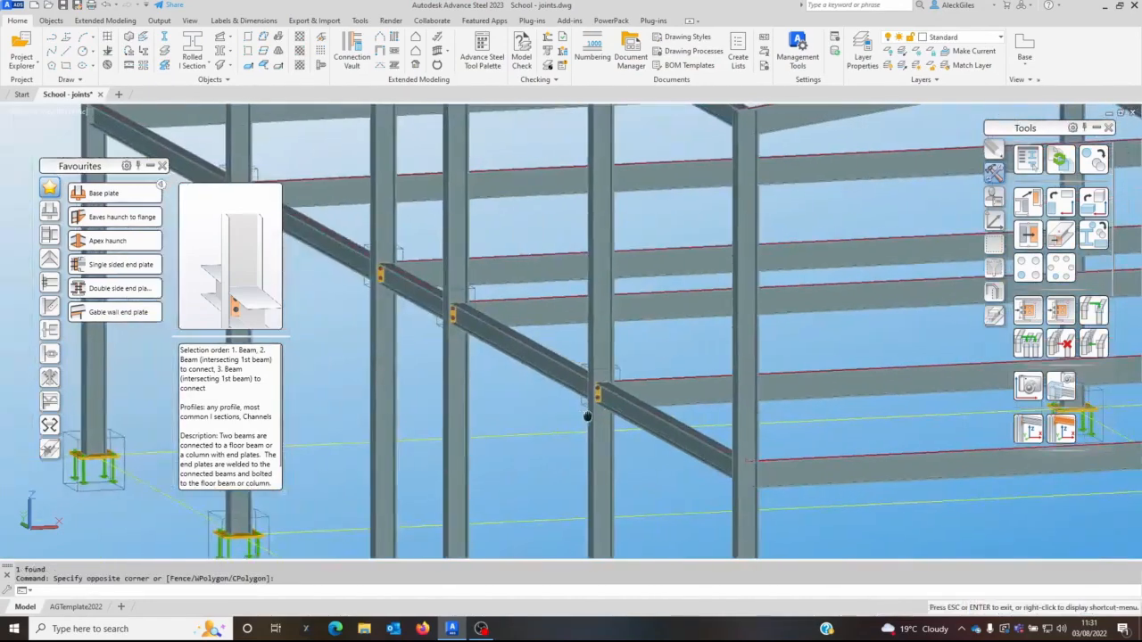
pyautogui.scroll(-2, 597, 391)
pyautogui.scroll(5, 678, 258)
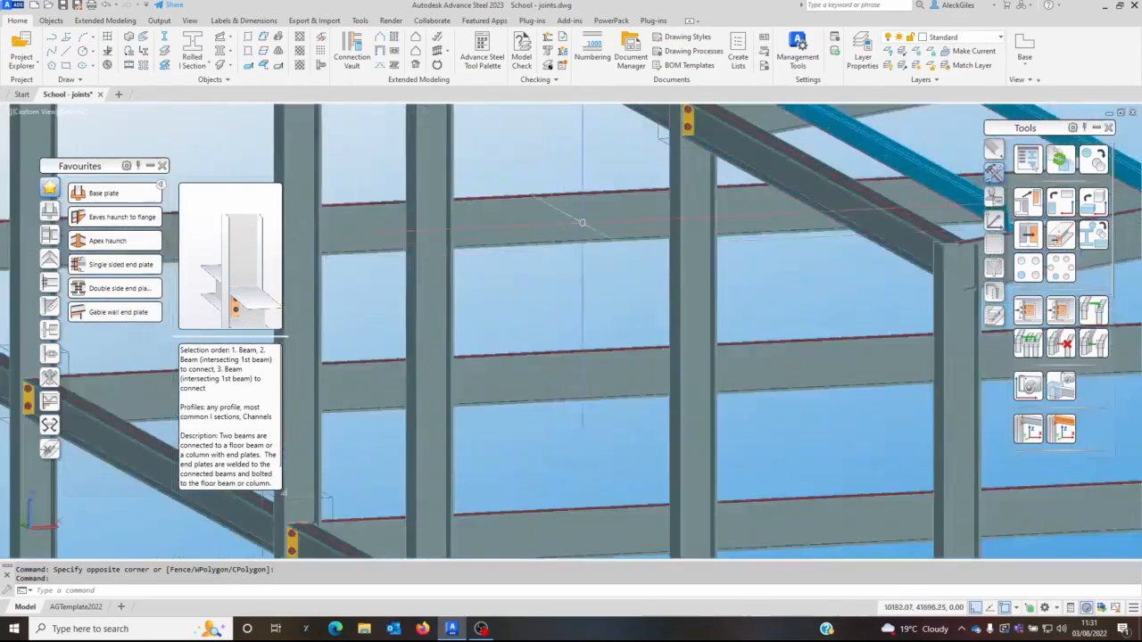
# - Add a single sided end plate connecting the last floor beam in the row to its end column
pyautogui.scroll(-5, 678, 267)
pyautogui.keyDown('shift'); pyautogui.moveTo(757, 382); pyautogui.dragTo(933, 260, button='middle'); pyautogui.keyUp('shift')
pyautogui.scroll(4, 481, 325)
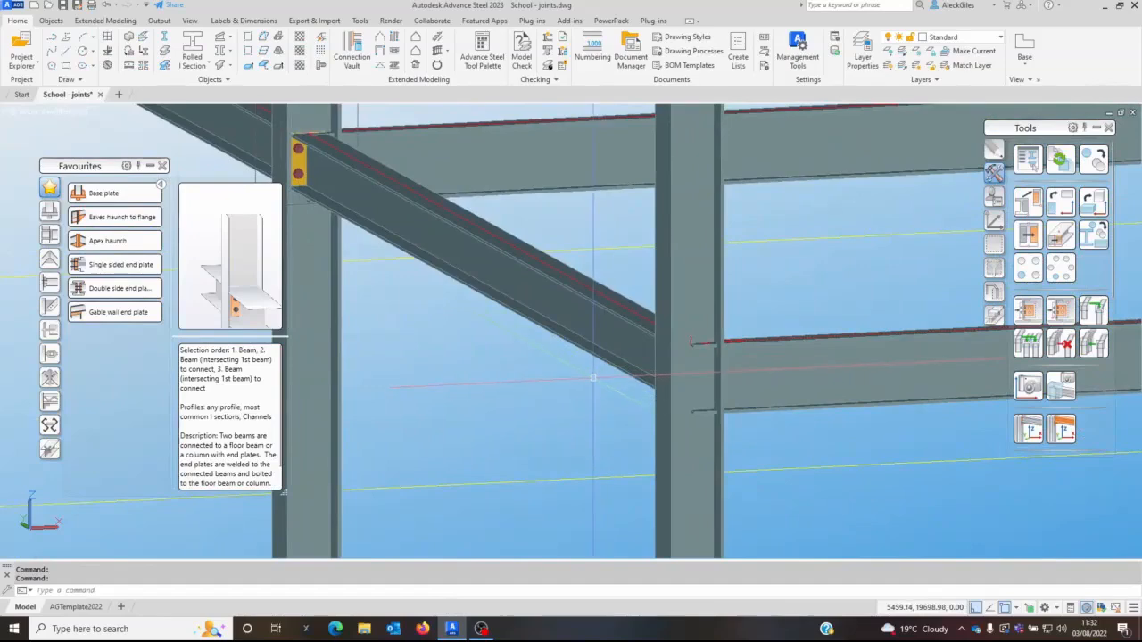
pyautogui.keyDown('shift'); pyautogui.moveTo(564, 365); pyautogui.dragTo(788, 433, button='middle'); pyautogui.keyUp('shift')
pyautogui.scroll(4, 782, 317)
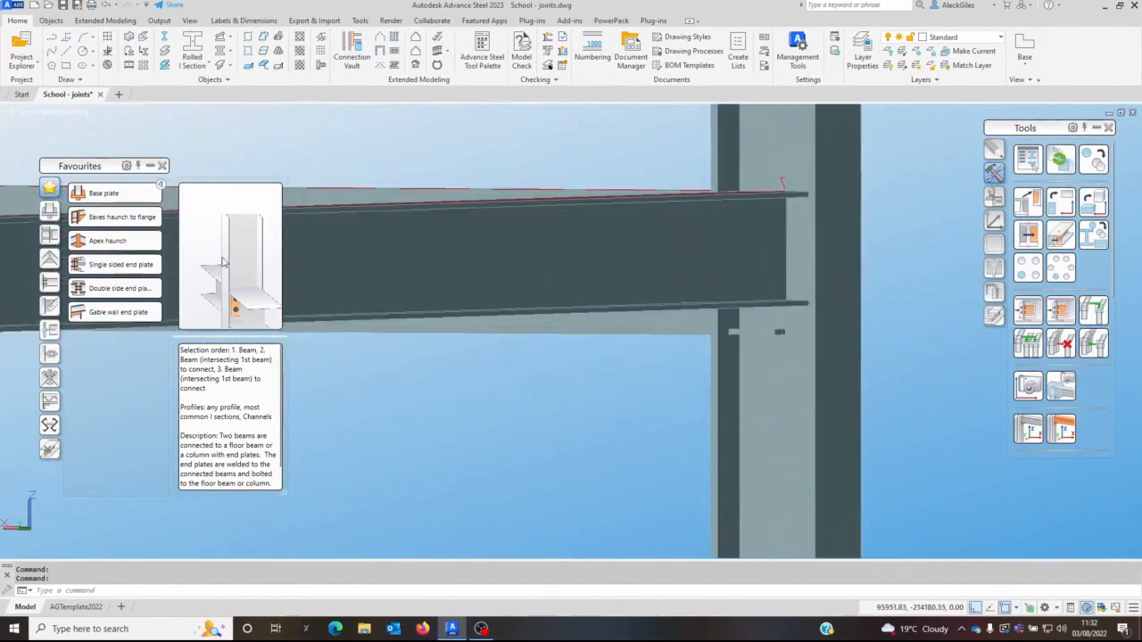
pyautogui.click(116, 264)
pyautogui.click(742, 153)
pyautogui.press('Return')
pyautogui.click(695, 264)
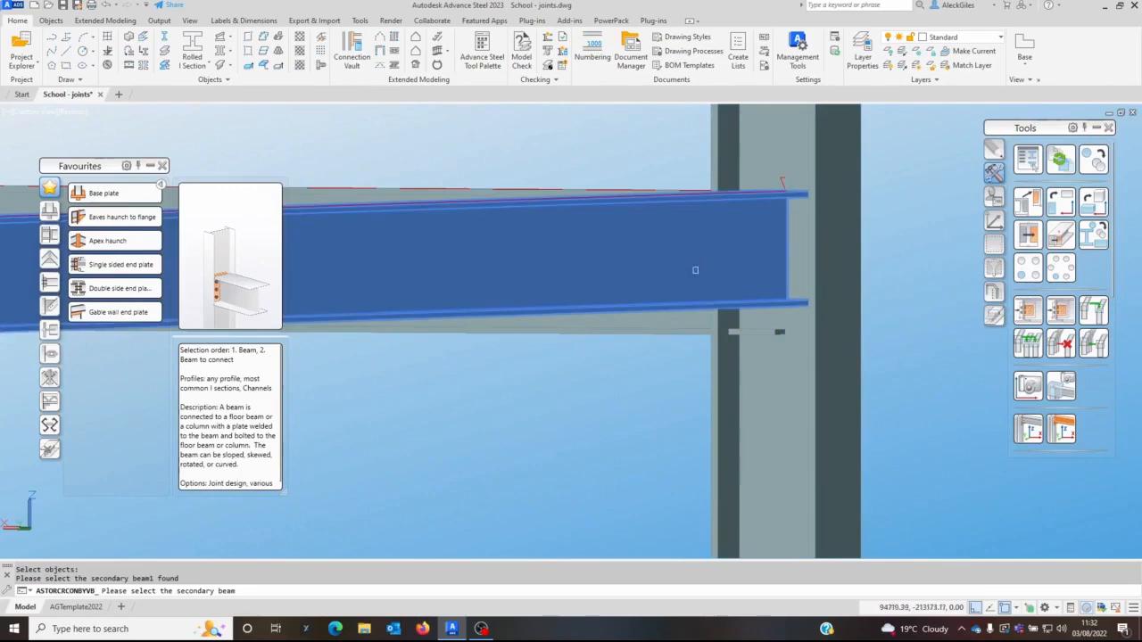
pyautogui.press('Return')
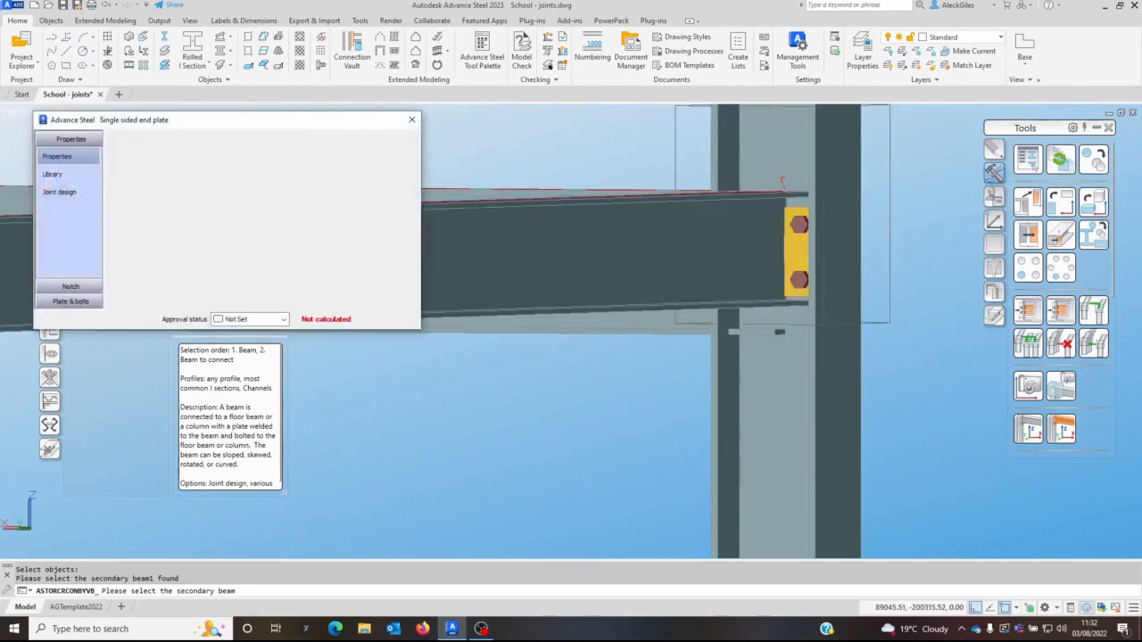
# - Configure the single sided end plate's vertical bolts with set-out distance 0, group 1 start distance 55, intermediate distance 95 and end distance 55
pyautogui.keyDown('shift'); pyautogui.moveTo(658, 415); pyautogui.dragTo(687, 422, button='middle'); pyautogui.keyUp('shift')
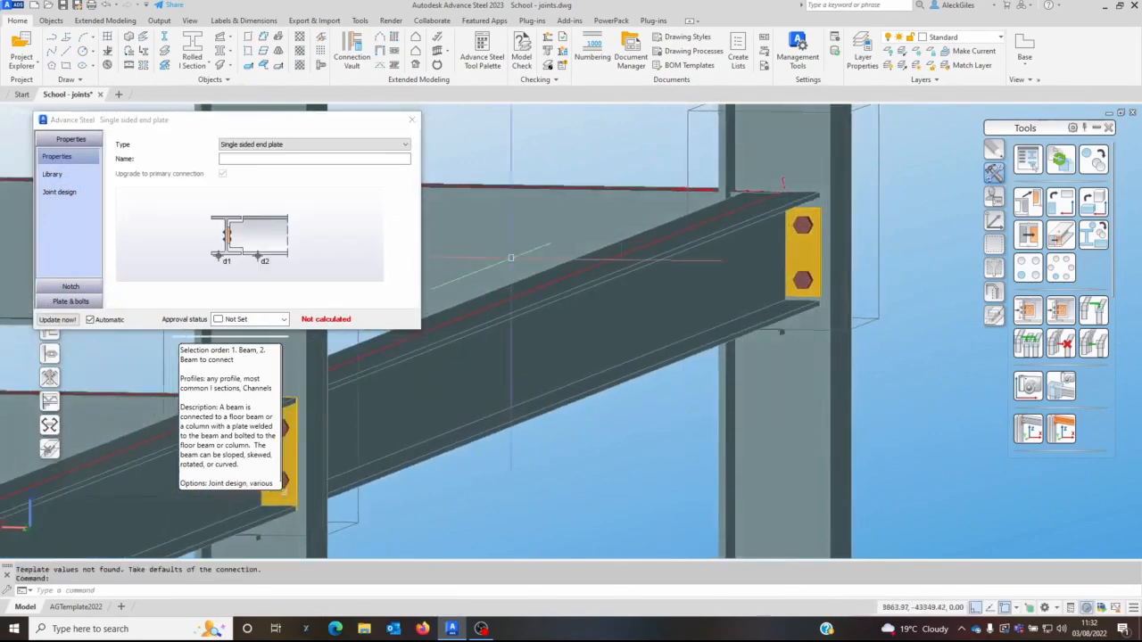
pyautogui.click(64, 300)
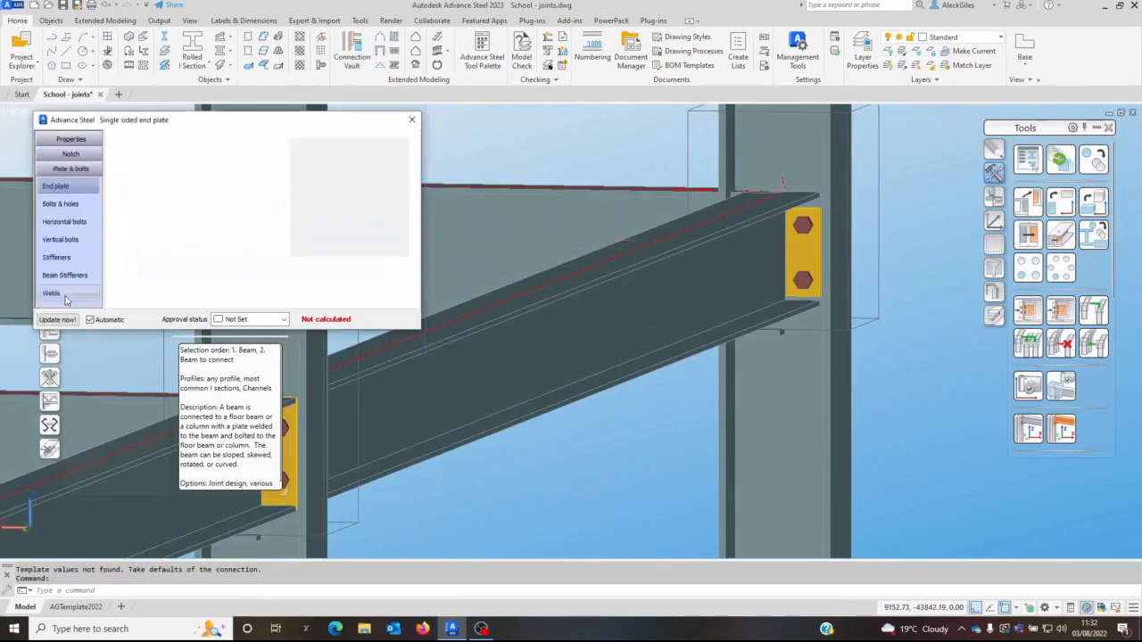
pyautogui.click(60, 239)
pyautogui.doubleClick(240, 182)
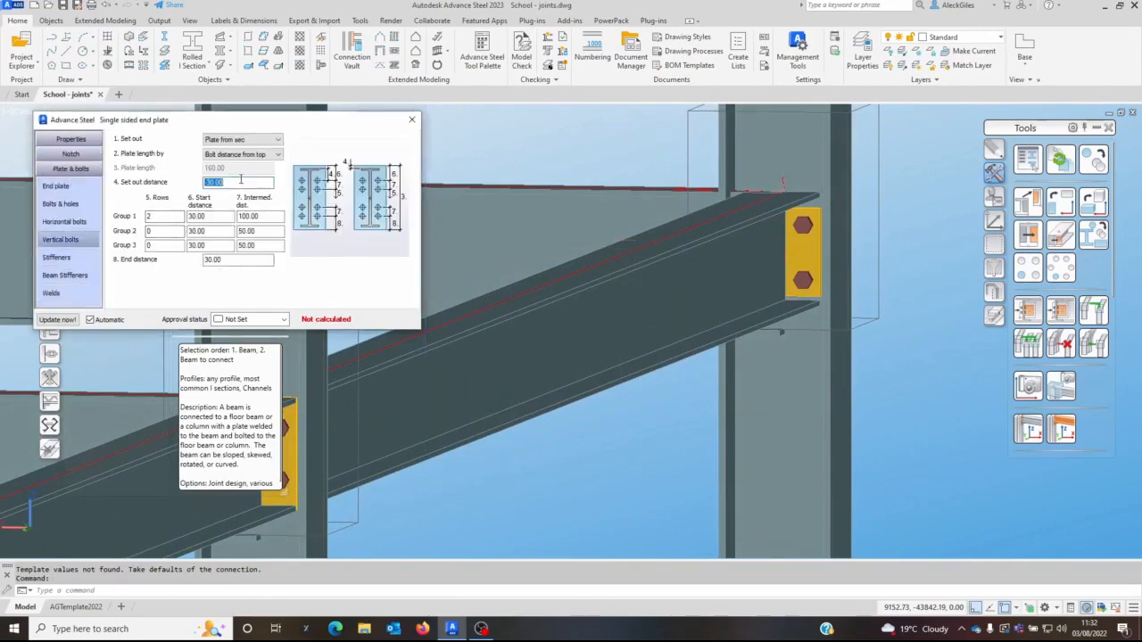
pyautogui.write('0')
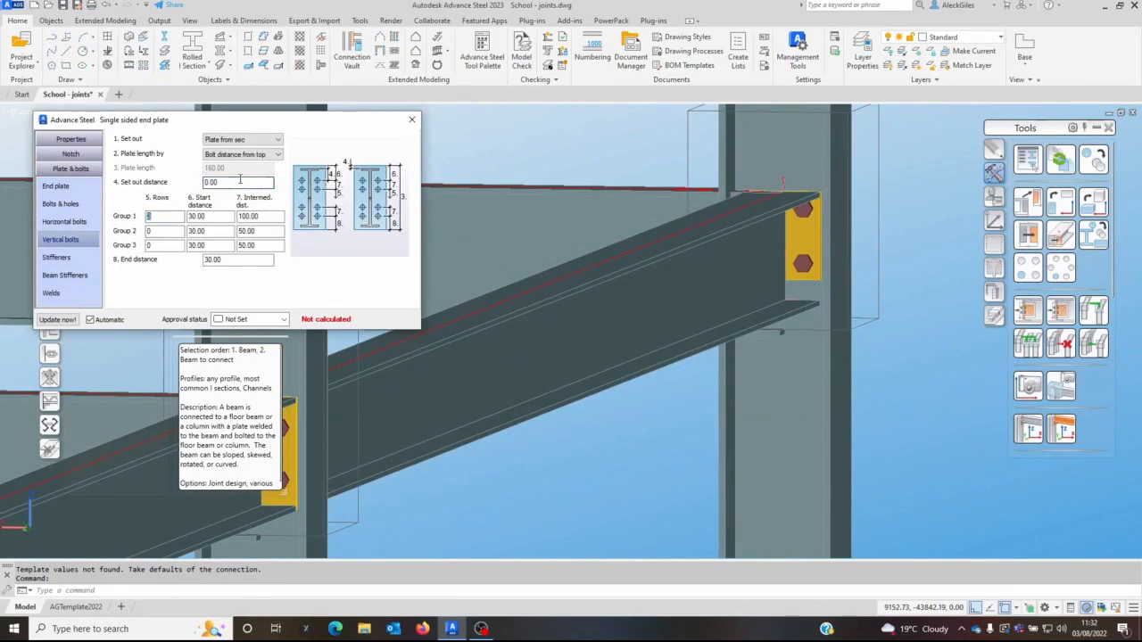
pyautogui.write('55')
pyautogui.press('Tab')
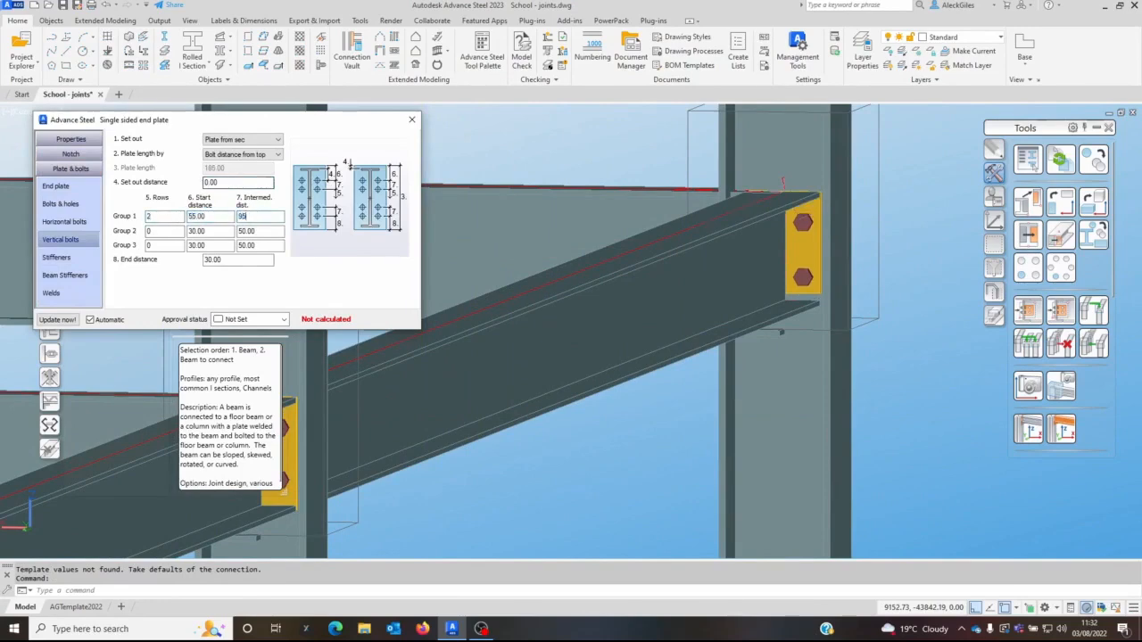
pyautogui.press('Tab')
pyautogui.press('Tab')
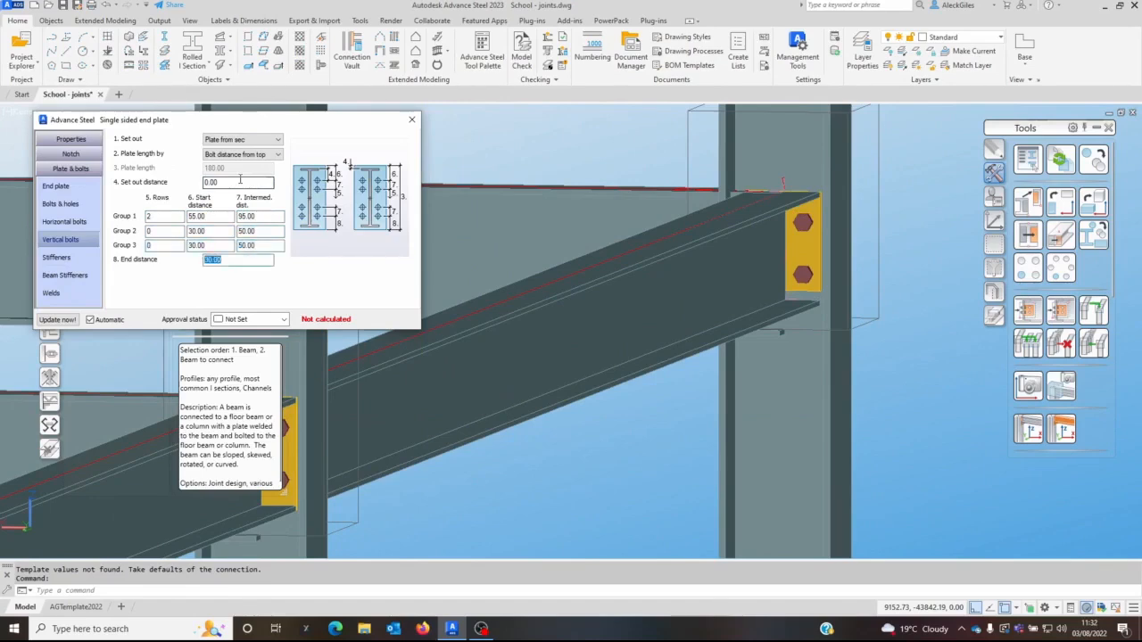
pyautogui.write('55')
pyautogui.press('Return')
pyautogui.click(411, 119)
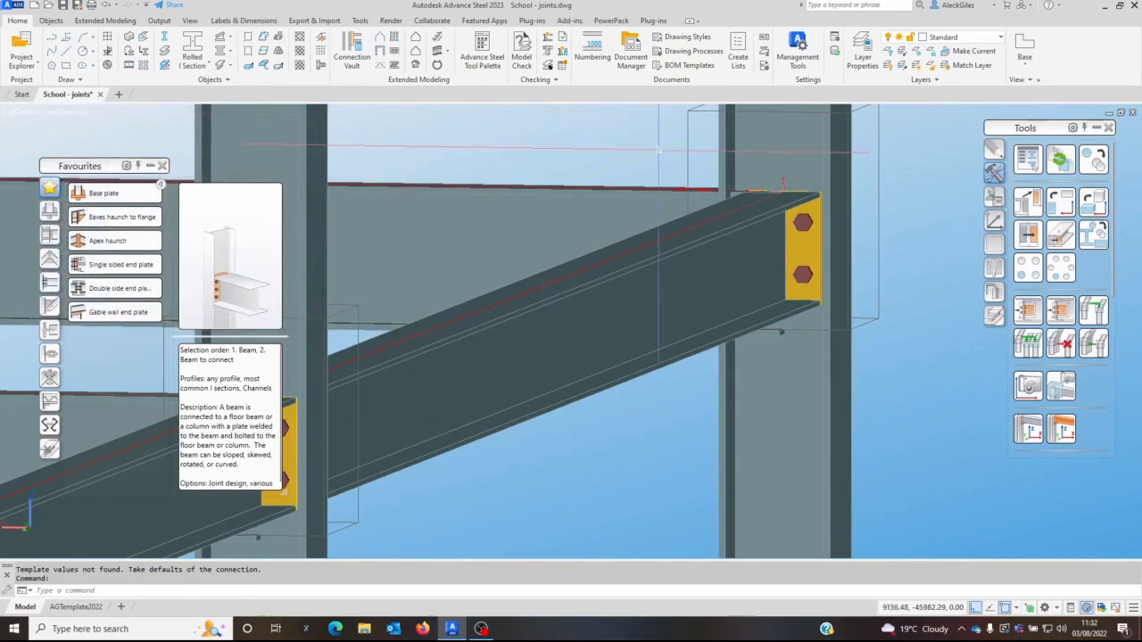
# - Propagate the single sided end plate joint to the other matching row-end beams and columns
pyautogui.rightClick(657, 142)
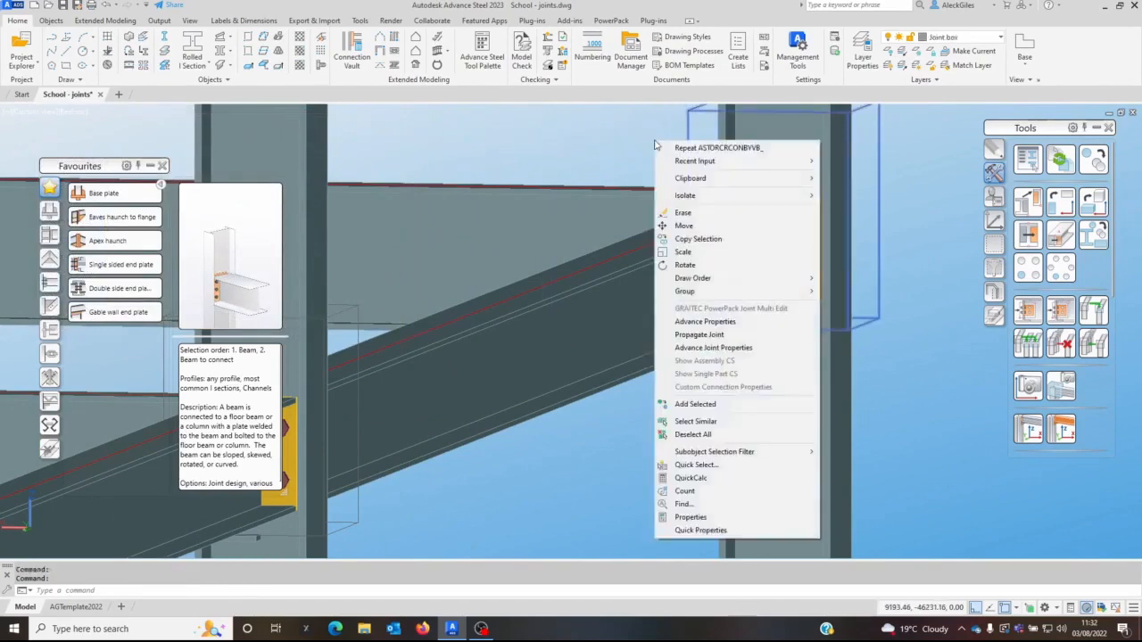
pyautogui.click(699, 334)
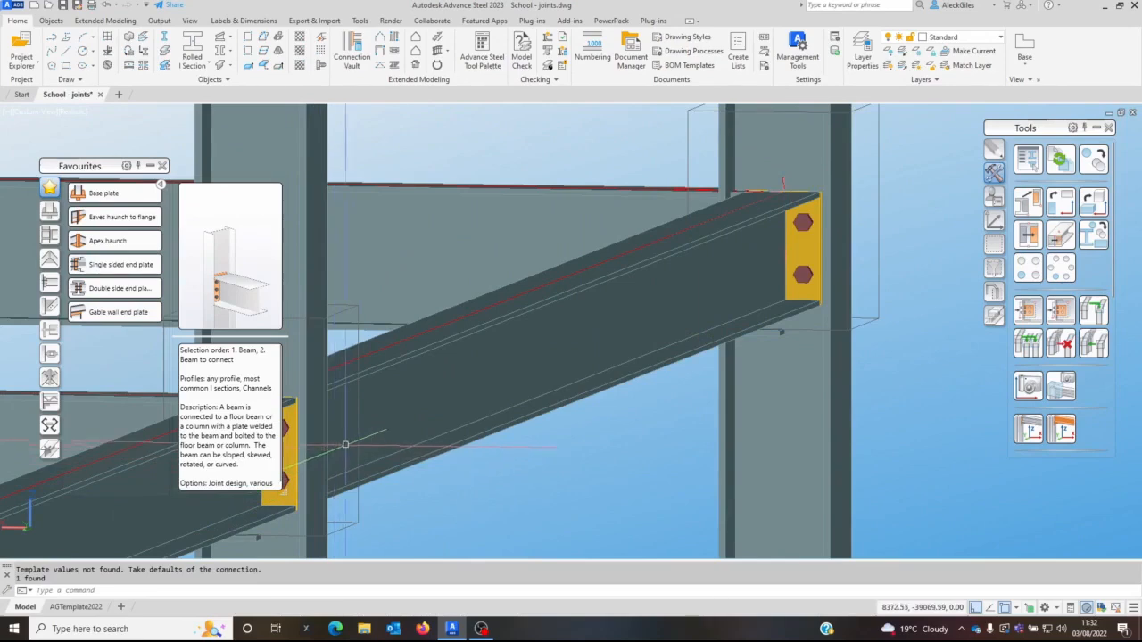
pyautogui.scroll(-2, 795, 288)
pyautogui.moveTo(582, 322); pyautogui.dragTo(831, 325, button='middle')
pyautogui.moveTo(830, 325); pyautogui.dragTo(882, 311)
pyautogui.scroll(-6, 881, 312)
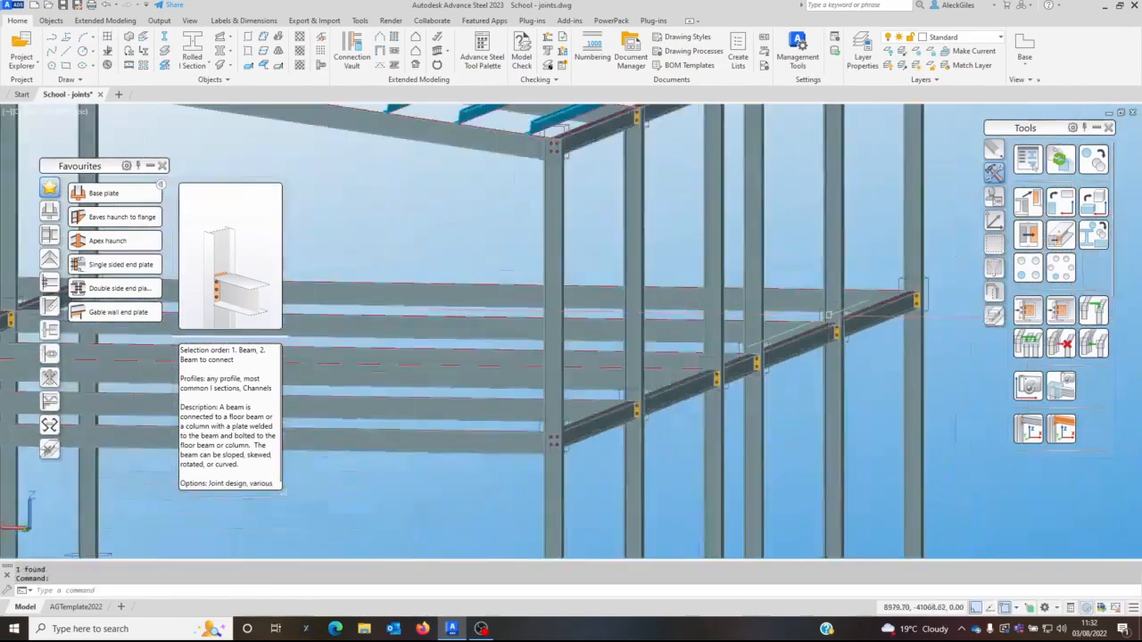
# - Add a single sided end plate between the corner column and the deeper floor beam that is still unconnected there
pyautogui.moveTo(756, 325); pyautogui.dragTo(643, 346, button='middle')
pyautogui.keyDown('shift'); pyautogui.moveTo(652, 300); pyautogui.dragTo(650, 301, button='middle'); pyautogui.keyUp('shift')
pyautogui.moveTo(511, 299); pyautogui.dragTo(626, 235, button='middle')
pyautogui.scroll(9, 504, 396)
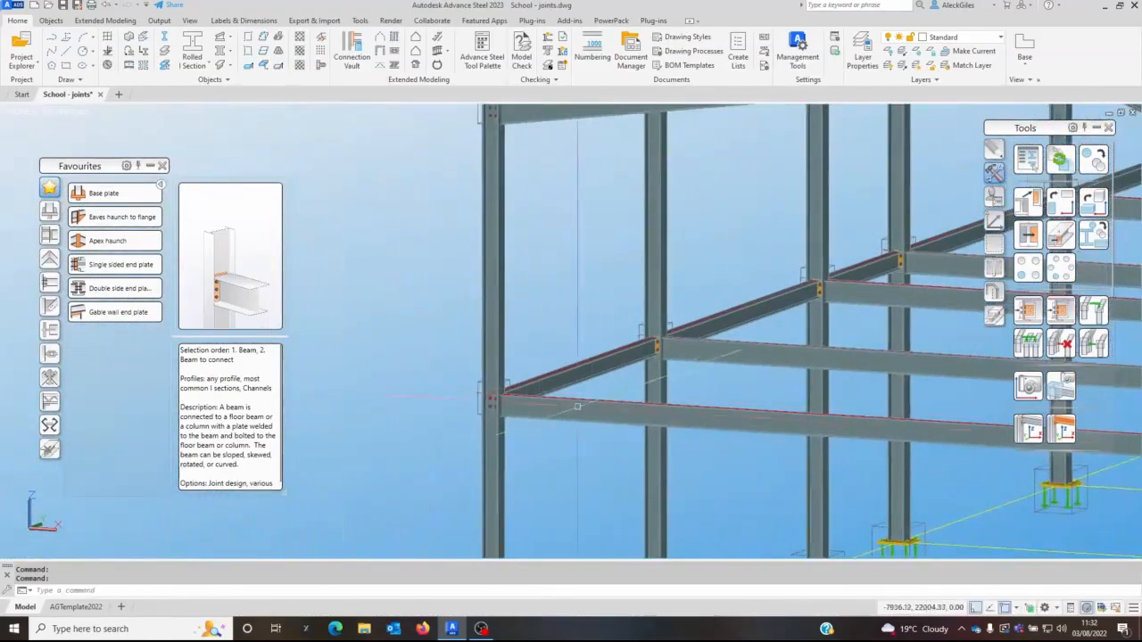
pyautogui.keyDown('shift'); pyautogui.moveTo(507, 399); pyautogui.dragTo(599, 308, button='middle'); pyautogui.keyUp('shift')
pyautogui.click(113, 265)
pyautogui.click(574, 145)
pyautogui.rightClick(675, 344)
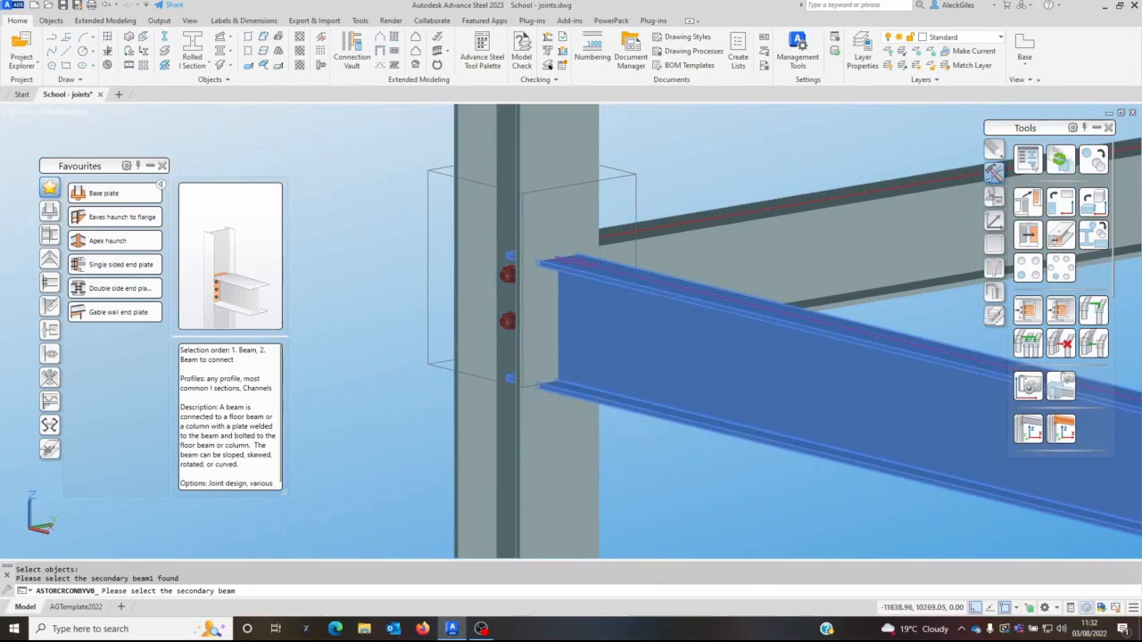
pyautogui.click(674, 346)
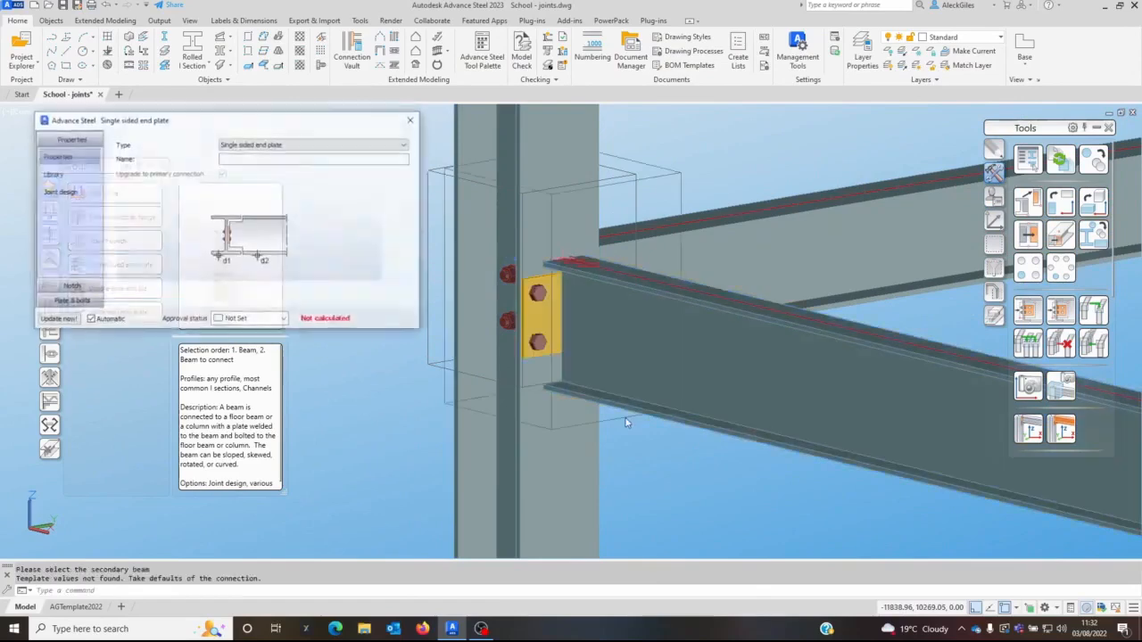
# - Apply the UB305-EA3 library entry to the corner column's new single sided end plate
pyautogui.click(66, 176)
pyautogui.click(224, 162)
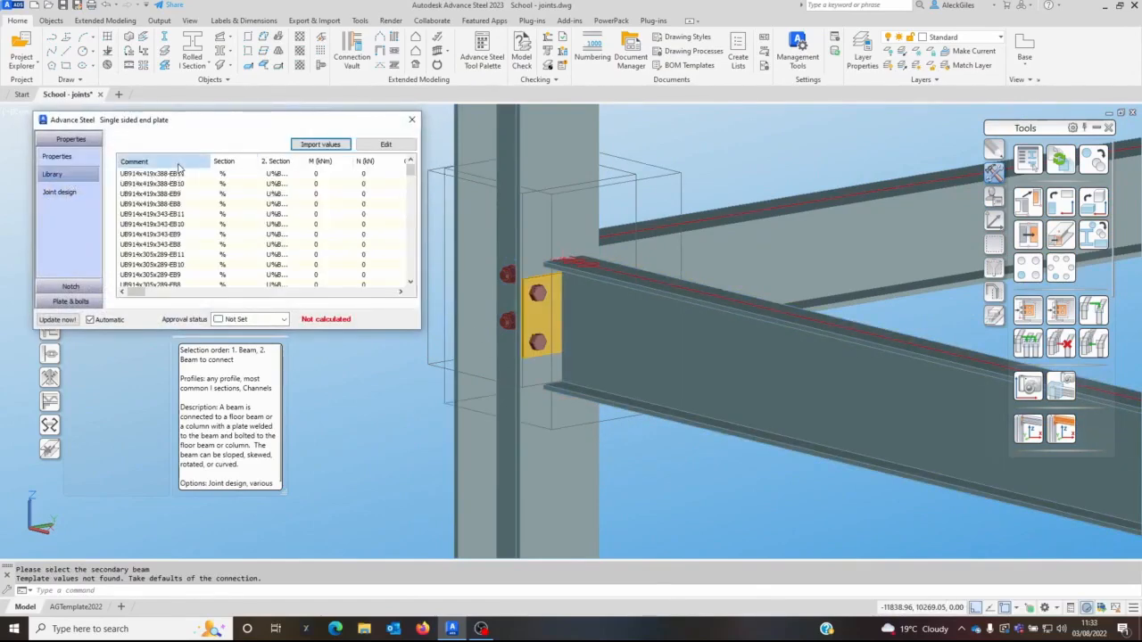
pyautogui.scroll(-6, 170, 223)
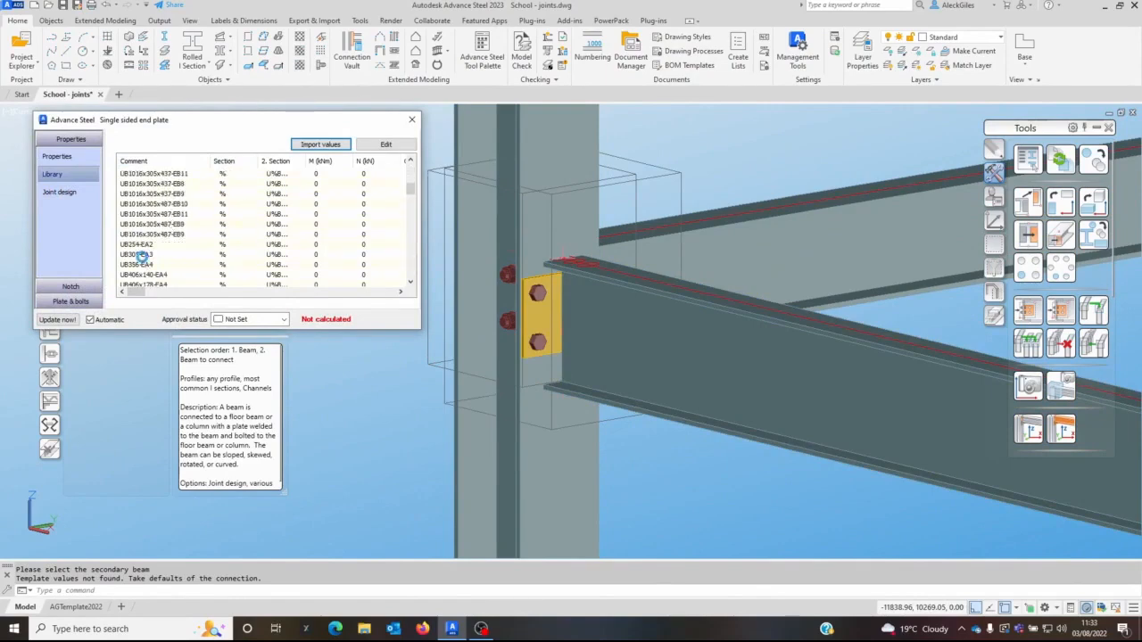
pyautogui.click(141, 255)
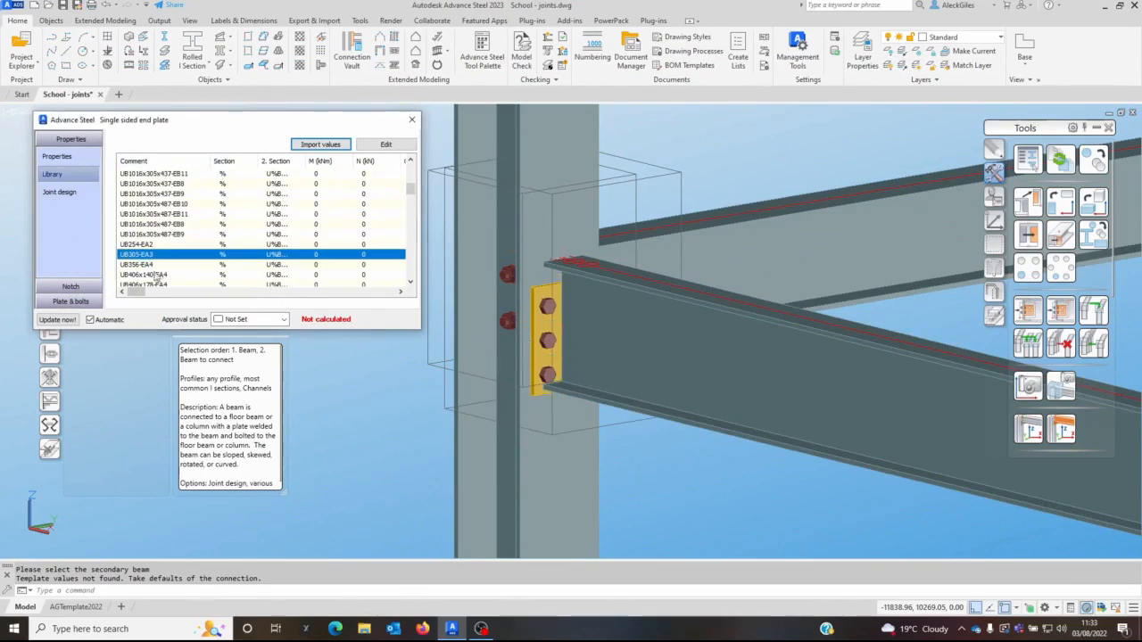
# - Set the corner joint's vertical bolts to set-out distance 0, group 1 start distance 50, intermediate distance 80 and end distance 50
pyautogui.click(71, 301)
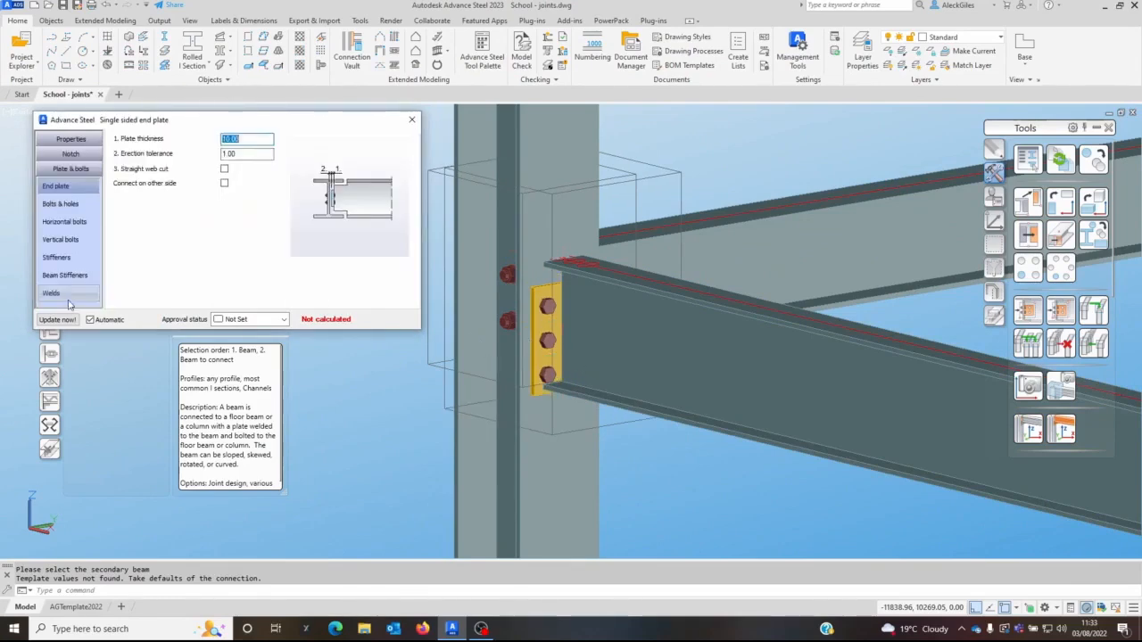
pyautogui.click(60, 239)
pyautogui.moveTo(263, 181); pyautogui.dragTo(147, 183)
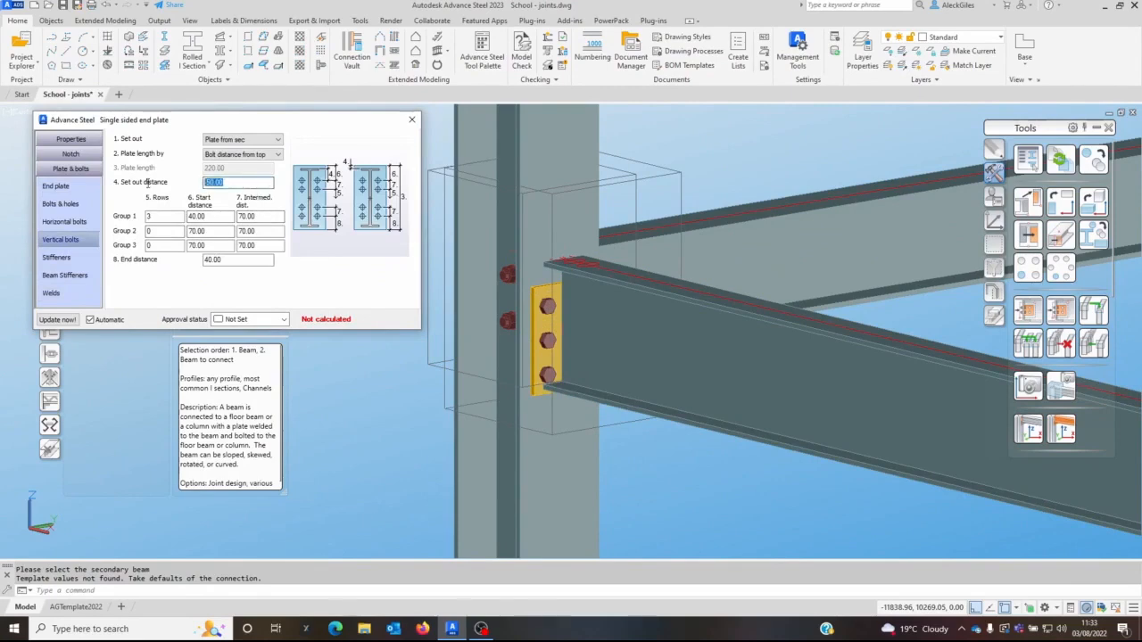
pyautogui.press('Return')
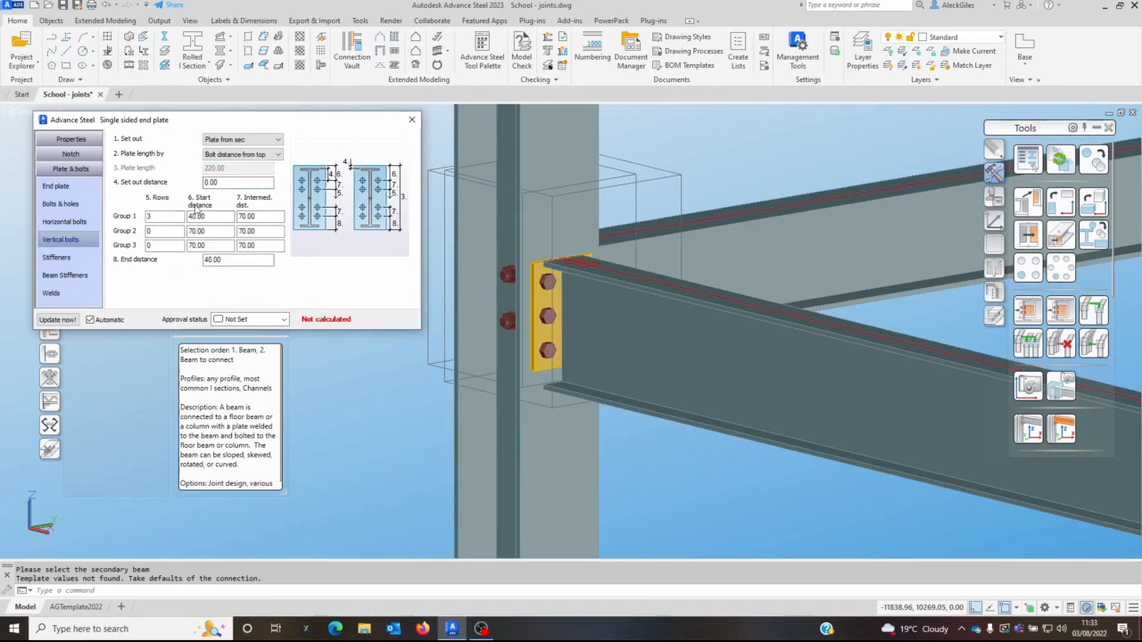
pyautogui.doubleClick(272, 216)
pyautogui.write('80')
pyautogui.press('Tab')
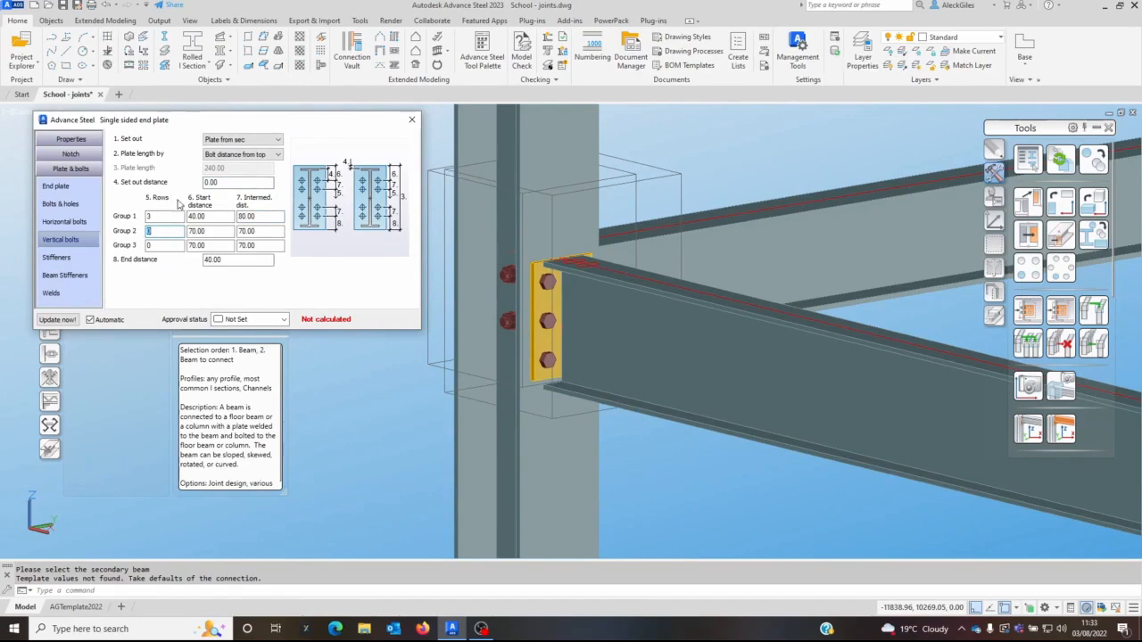
pyautogui.click(207, 219)
pyautogui.press('Tab')
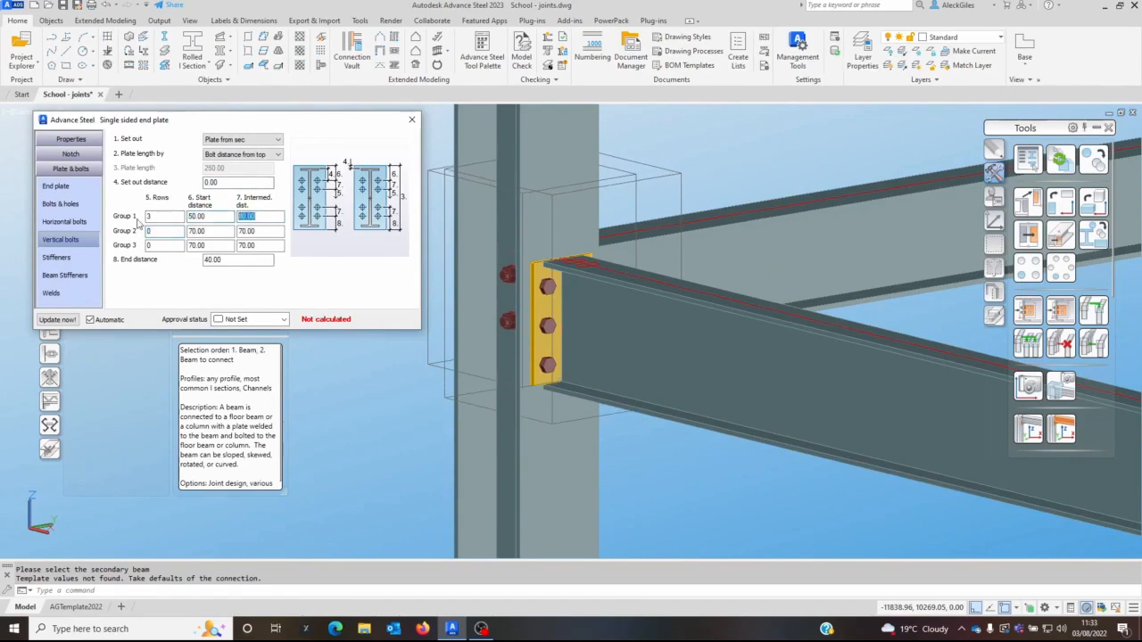
pyautogui.moveTo(225, 259); pyautogui.dragTo(111, 282)
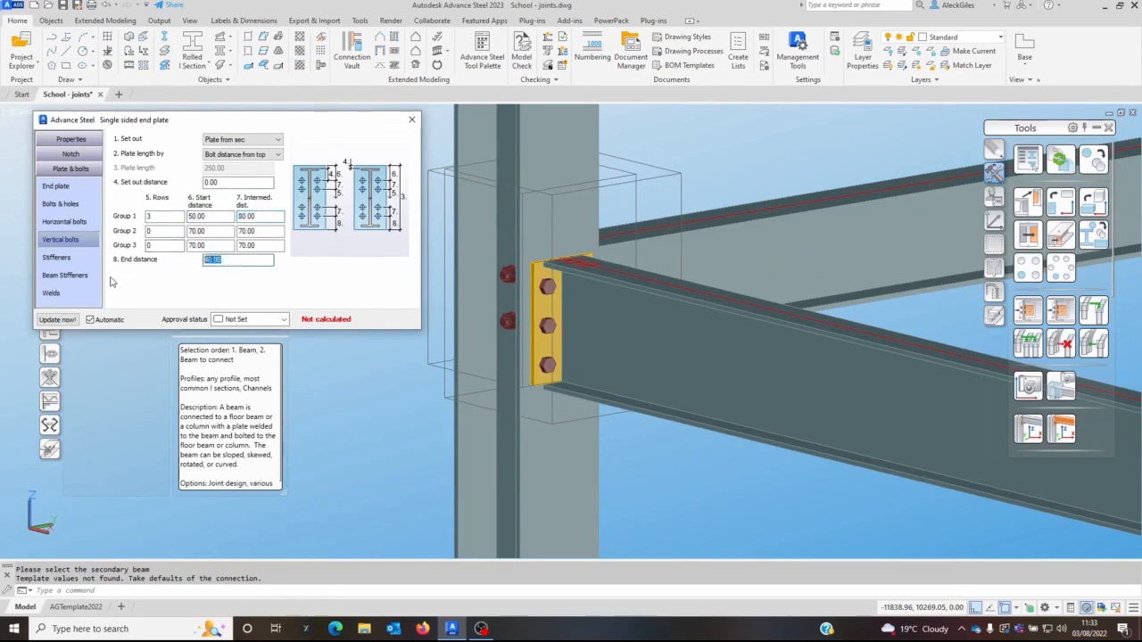
pyautogui.write('50')
pyautogui.press('Tab')
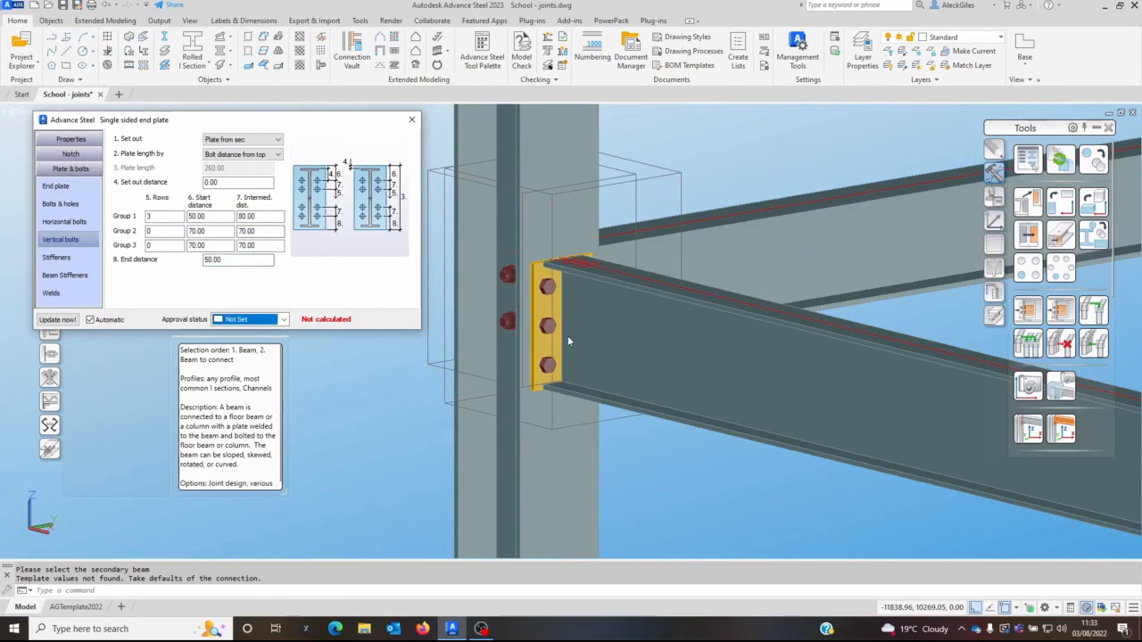
pyautogui.click(412, 119)
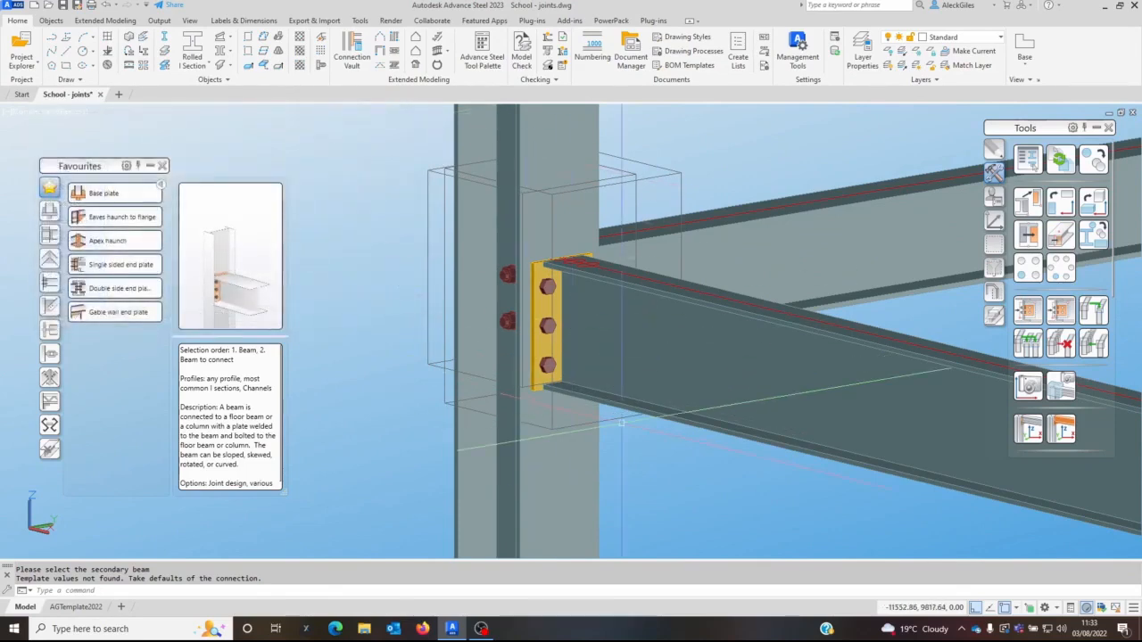
# - Propagate the corner column's single sided end plate for the deeper floor beam to the matching beam-to-column connections
pyautogui.click(617, 421)
pyautogui.rightClick(630, 417)
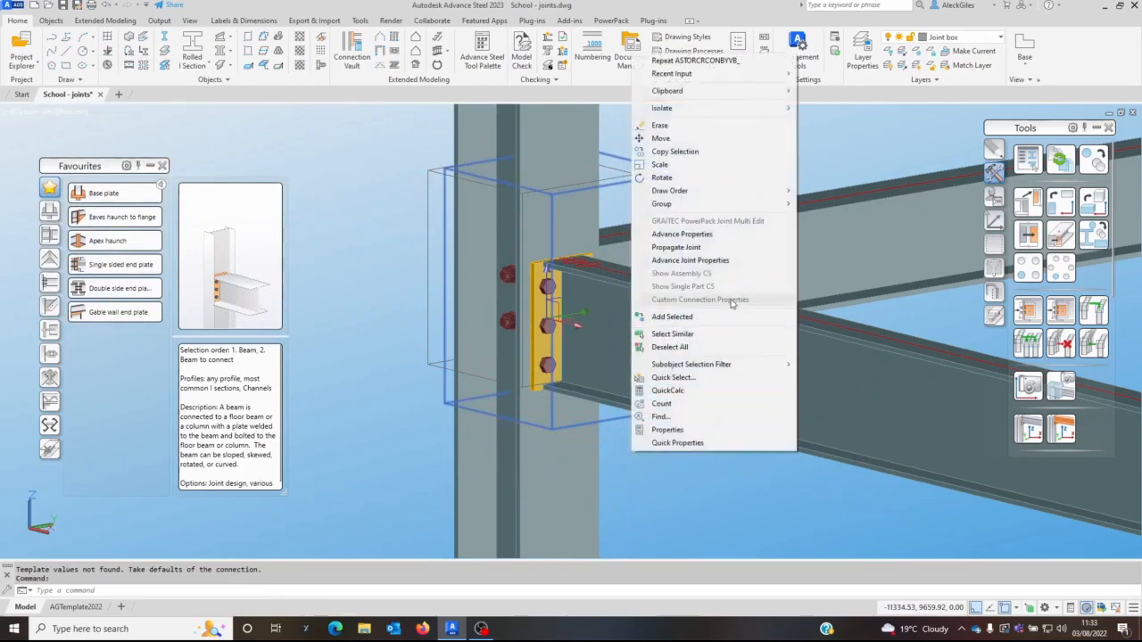
pyautogui.click(704, 259)
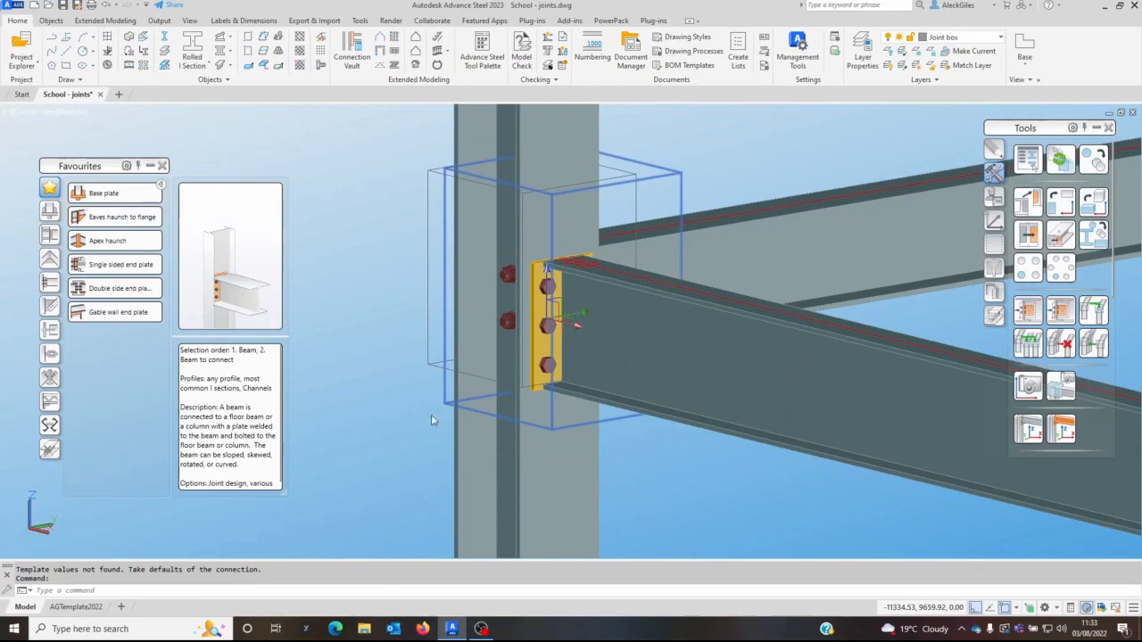
pyautogui.scroll(-6, 562, 414)
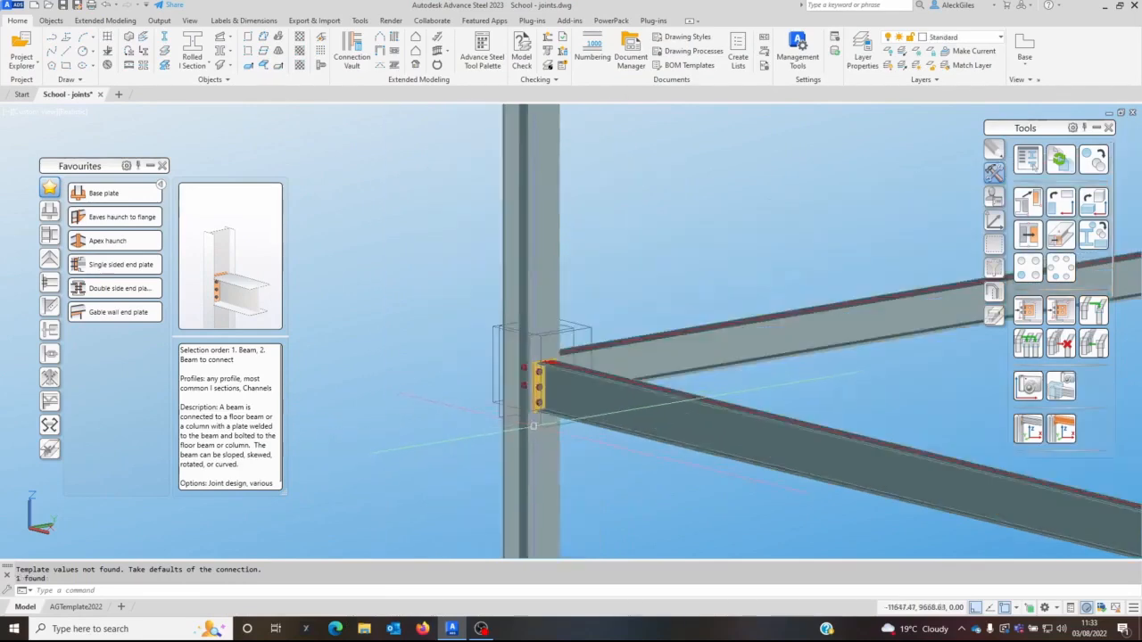
pyautogui.scroll(-5, 589, 421)
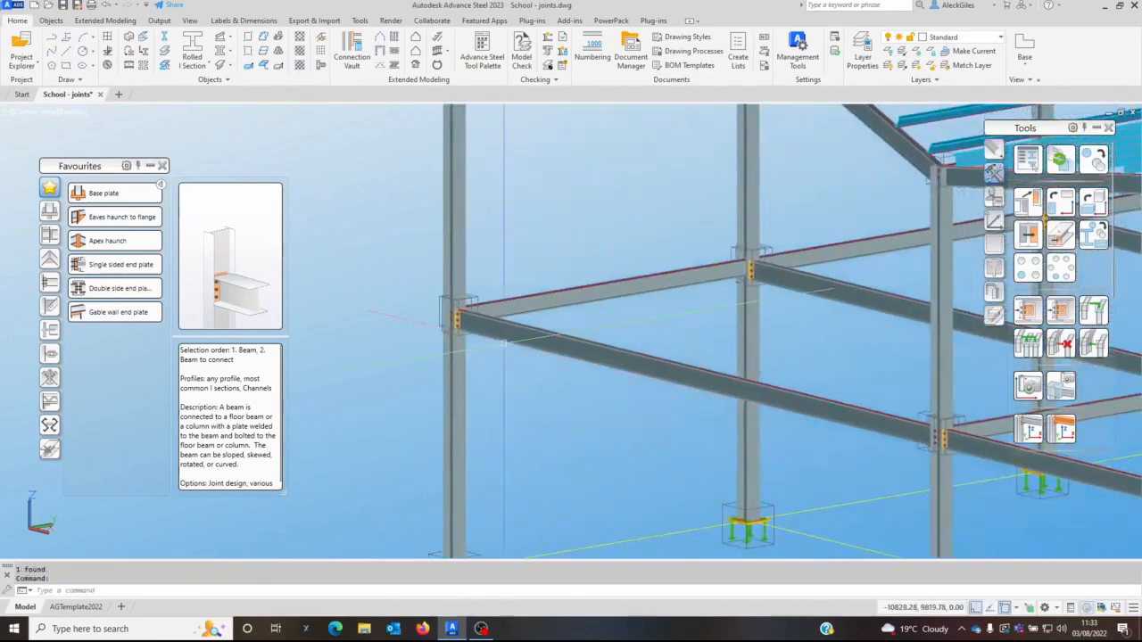
# - Add an eaves haunch to flange joint between the top of the corner column and the end rafter
pyautogui.scroll(-3, 513, 351)
pyautogui.keyDown('shift'); pyautogui.moveTo(596, 390); pyautogui.dragTo(353, 308, button='middle'); pyautogui.keyUp('shift')
pyautogui.scroll(4, 479, 357)
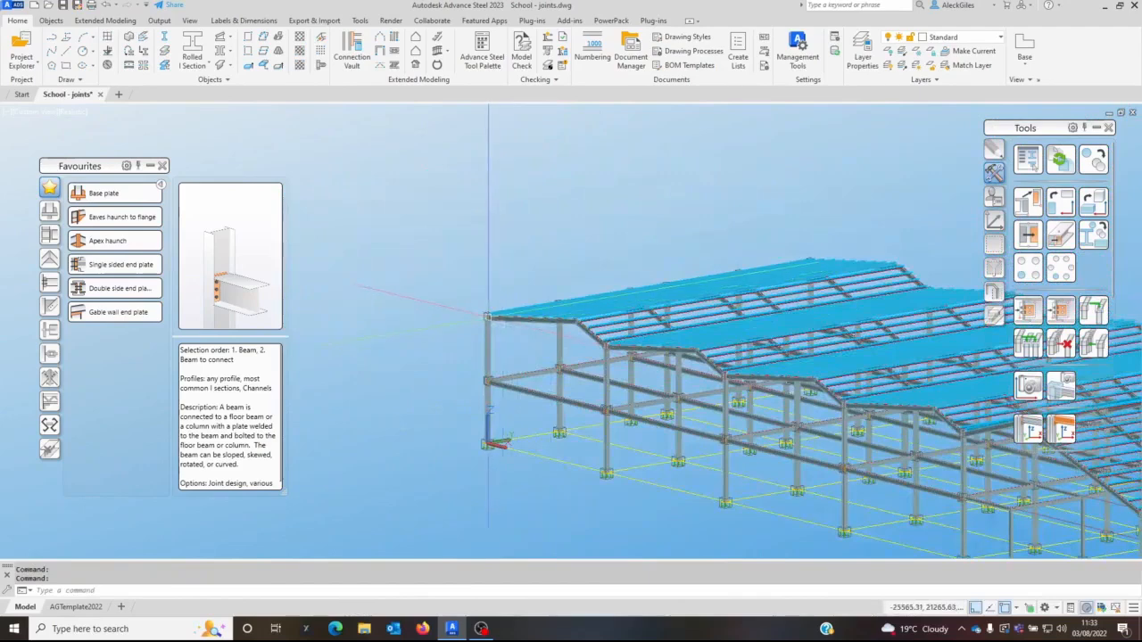
pyautogui.scroll(3, 487, 312)
pyautogui.scroll(3, 487, 313)
pyautogui.keyDown('shift'); pyautogui.moveTo(506, 356); pyautogui.dragTo(556, 351, button='middle'); pyautogui.keyUp('shift')
pyautogui.scroll(4, 613, 329)
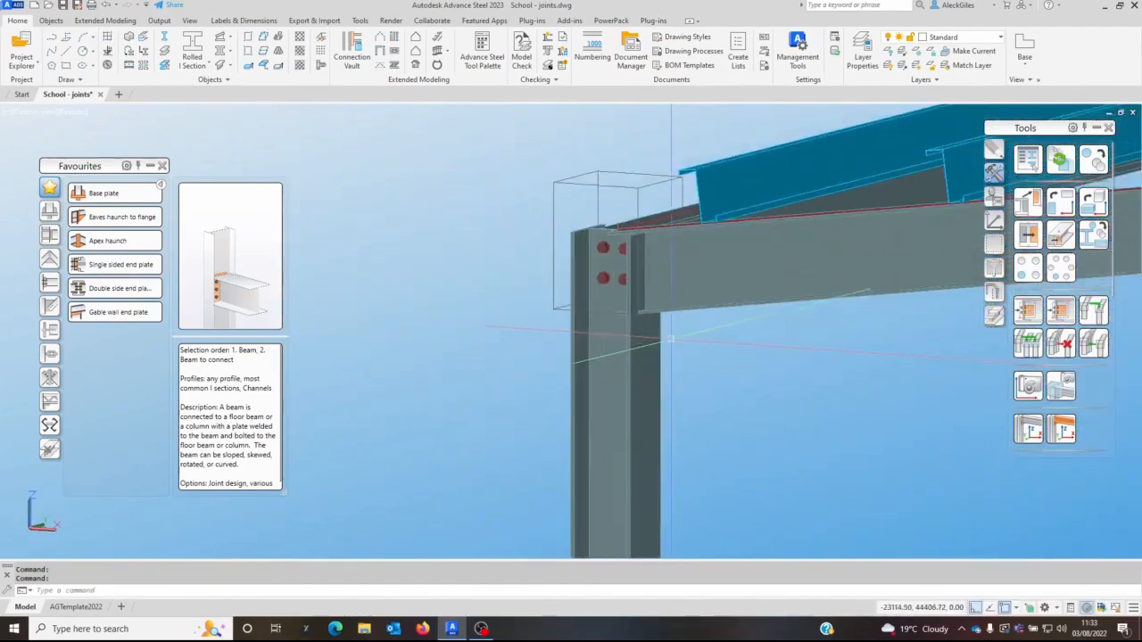
pyautogui.click(99, 220)
pyautogui.click(608, 436)
pyautogui.rightClick(609, 436)
pyautogui.click(726, 314)
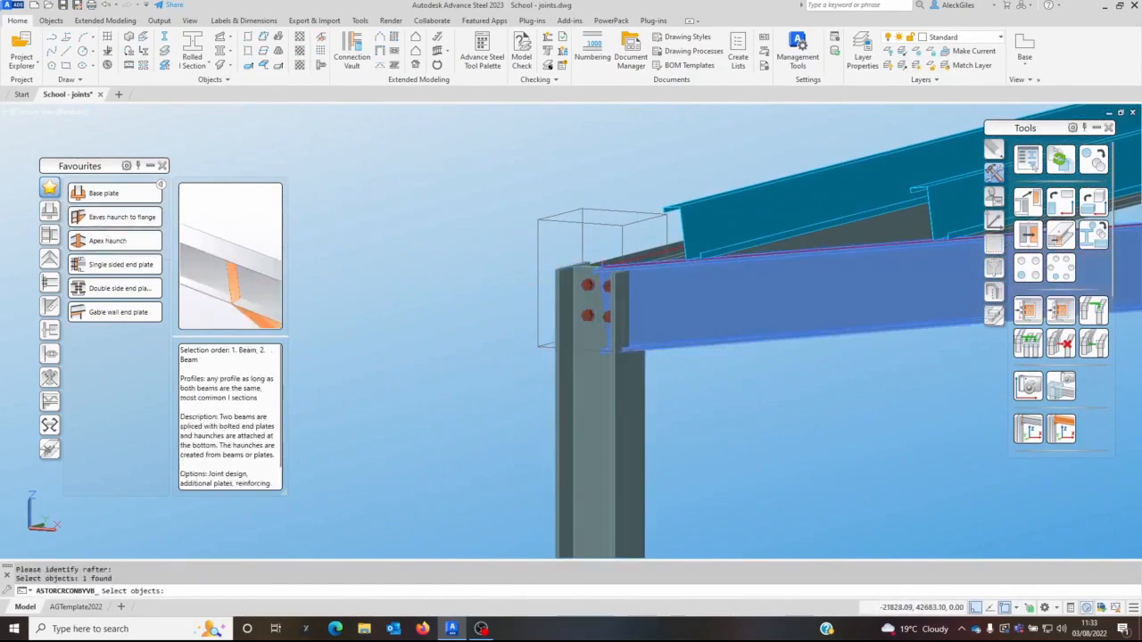
pyautogui.rightClick(694, 447)
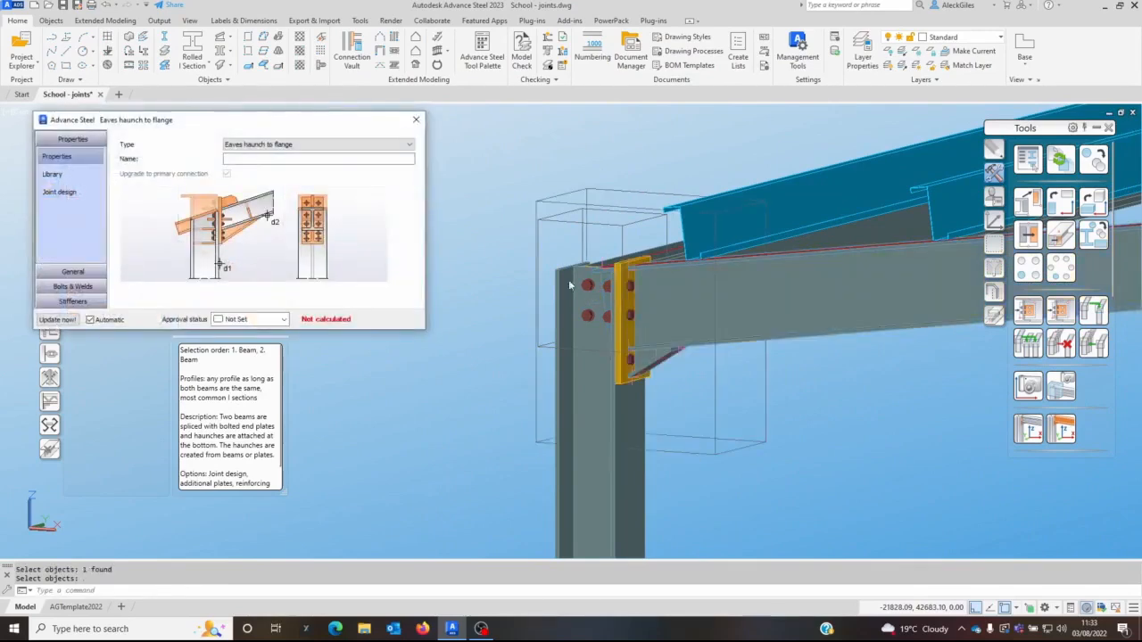
# - Set the eaves haunch length from the inside endplate face to 500 and its depth from the rafter bottom to 250
pyautogui.click(67, 270)
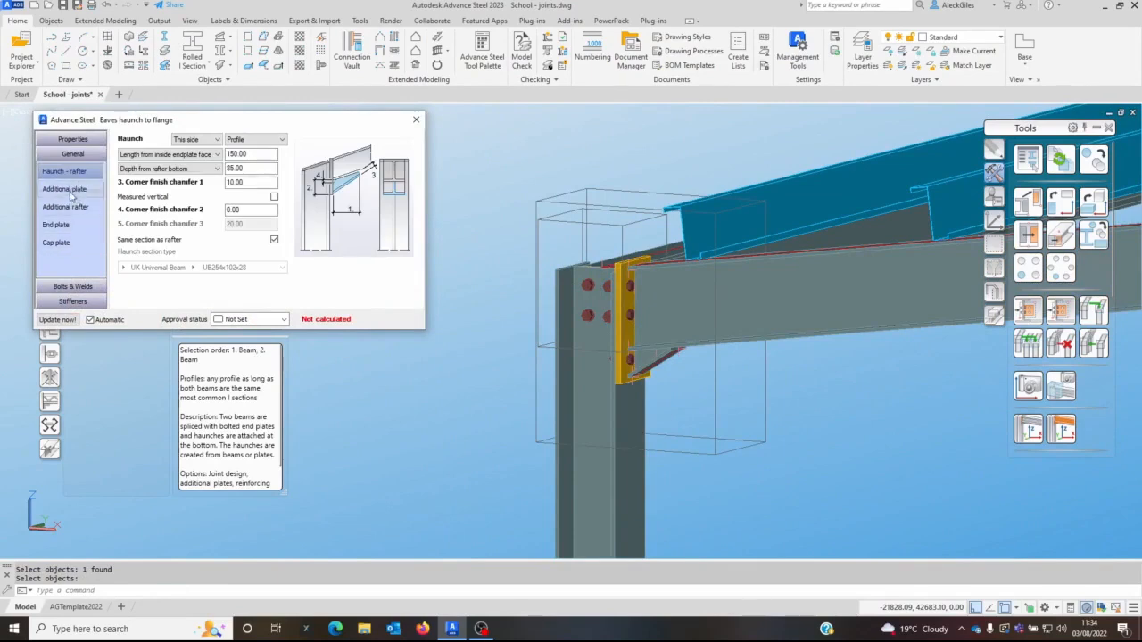
pyautogui.click(68, 207)
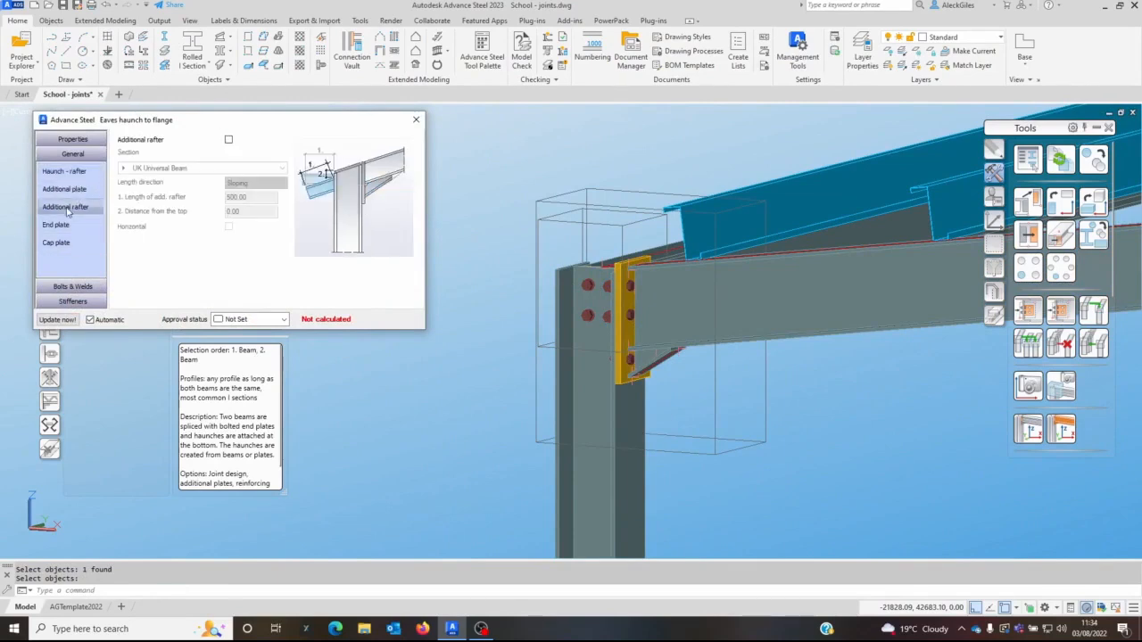
pyautogui.click(67, 171)
pyautogui.click(270, 153)
pyautogui.doubleClick(270, 153)
pyautogui.write('500')
pyautogui.press('Tab')
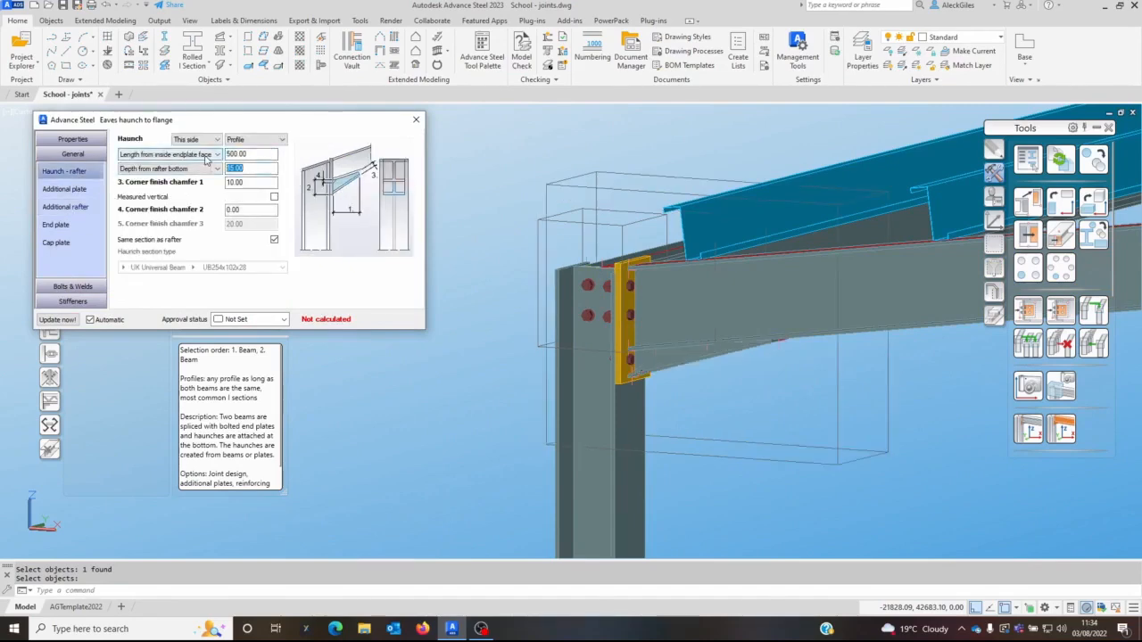
pyautogui.write('250')
pyautogui.press('Tab')
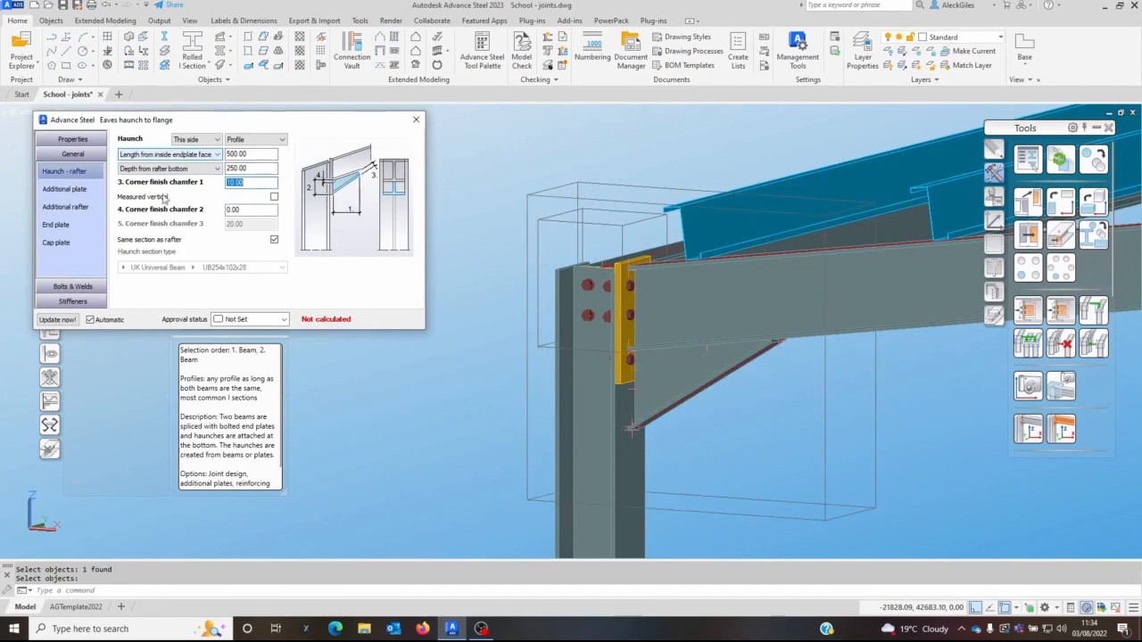
# - Set the eaves haunch end plate to a width of 150 and a length of 540
pyautogui.click(56, 224)
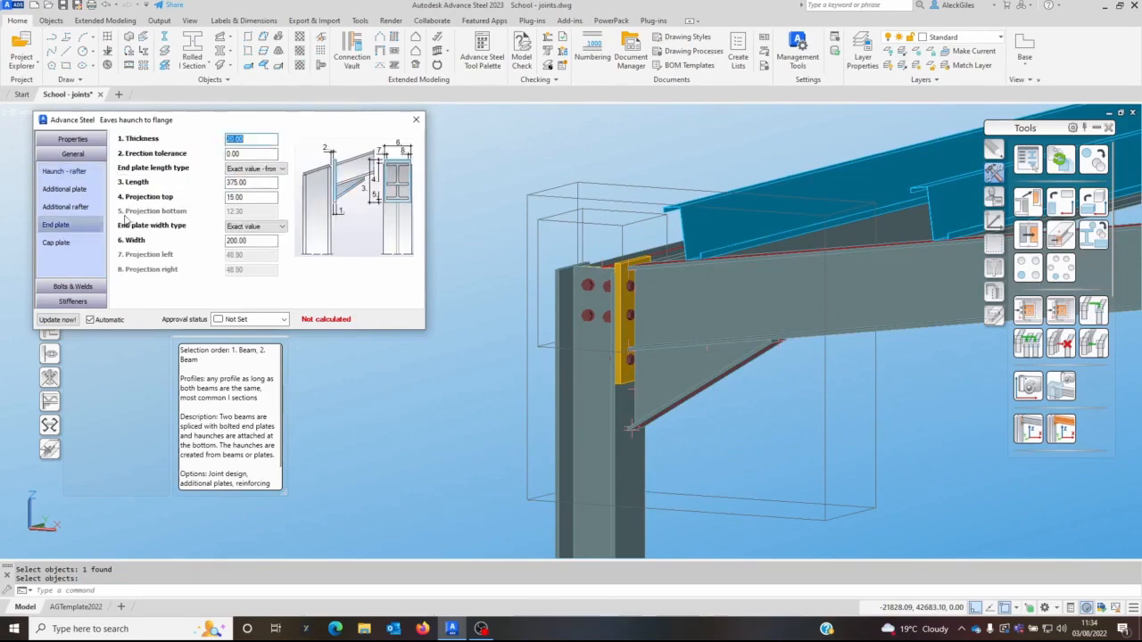
pyautogui.doubleClick(256, 239)
pyautogui.write('150')
pyautogui.press('Tab')
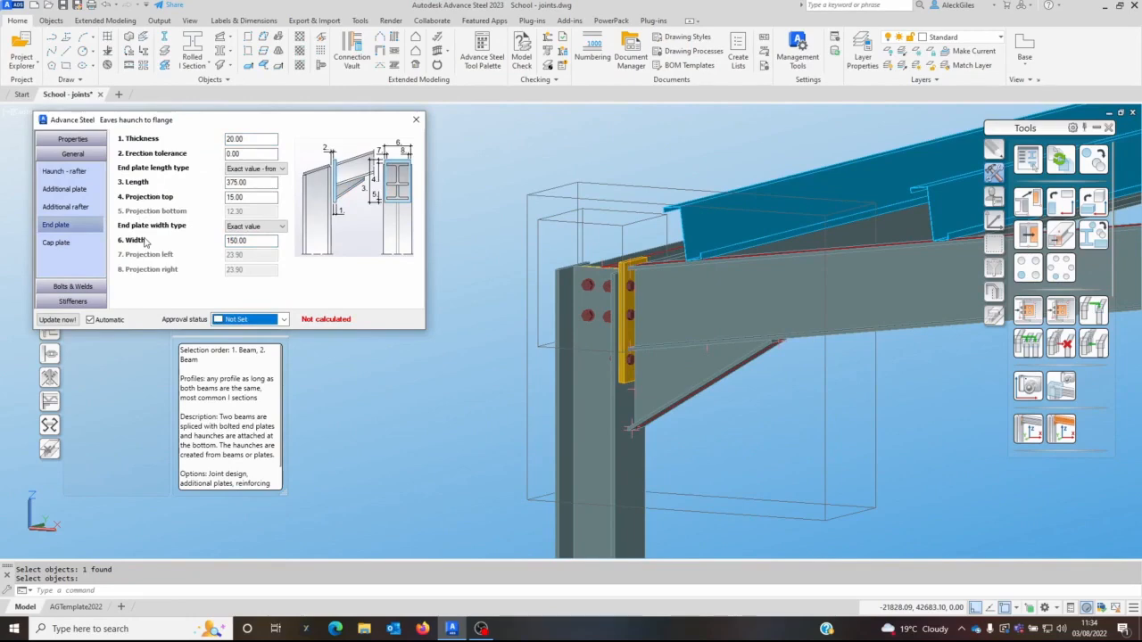
pyautogui.moveTo(265, 182); pyautogui.dragTo(230, 182)
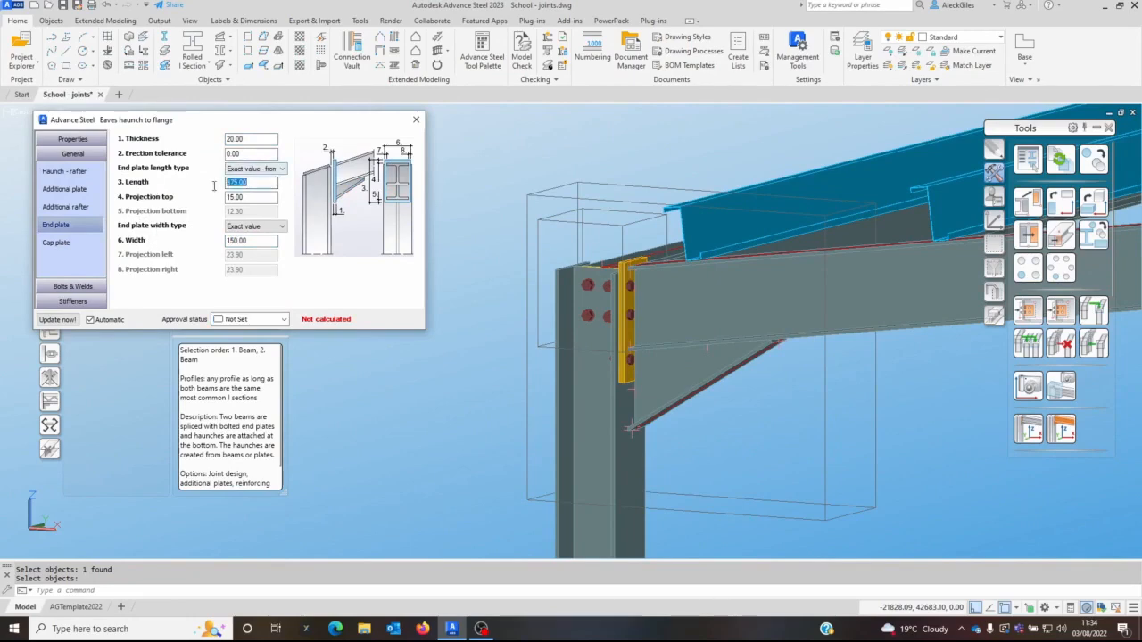
pyautogui.write('540')
pyautogui.press('Tab')
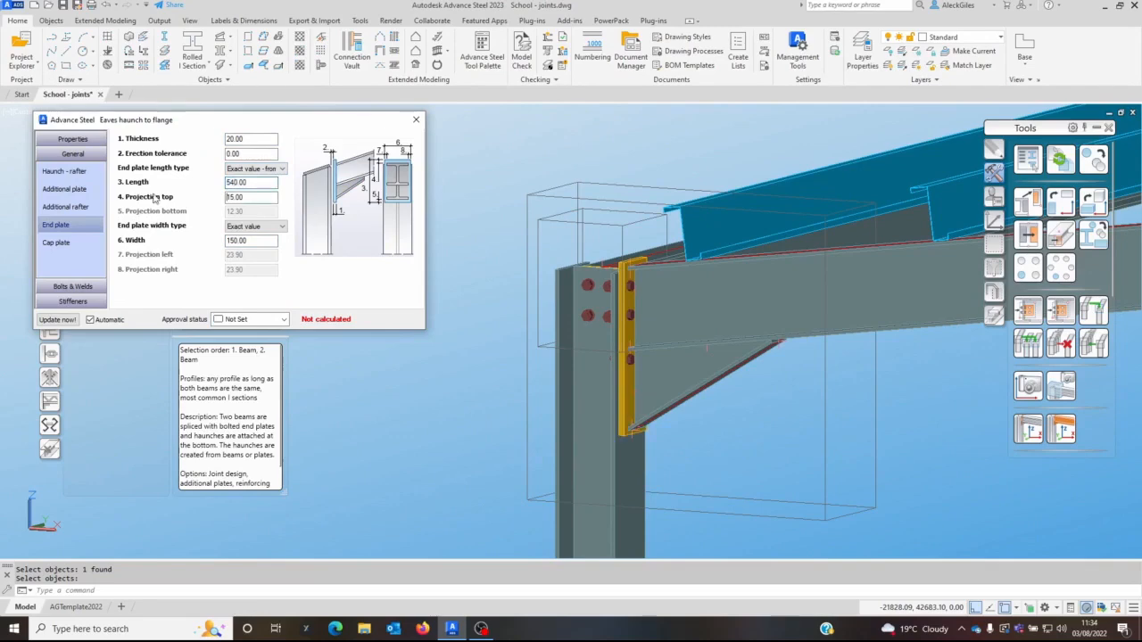
# - Set the eaves haunch's bolt group 1 to 2 lines with start distance 80 and intermediate distance 100
pyautogui.click(75, 287)
pyautogui.click(71, 206)
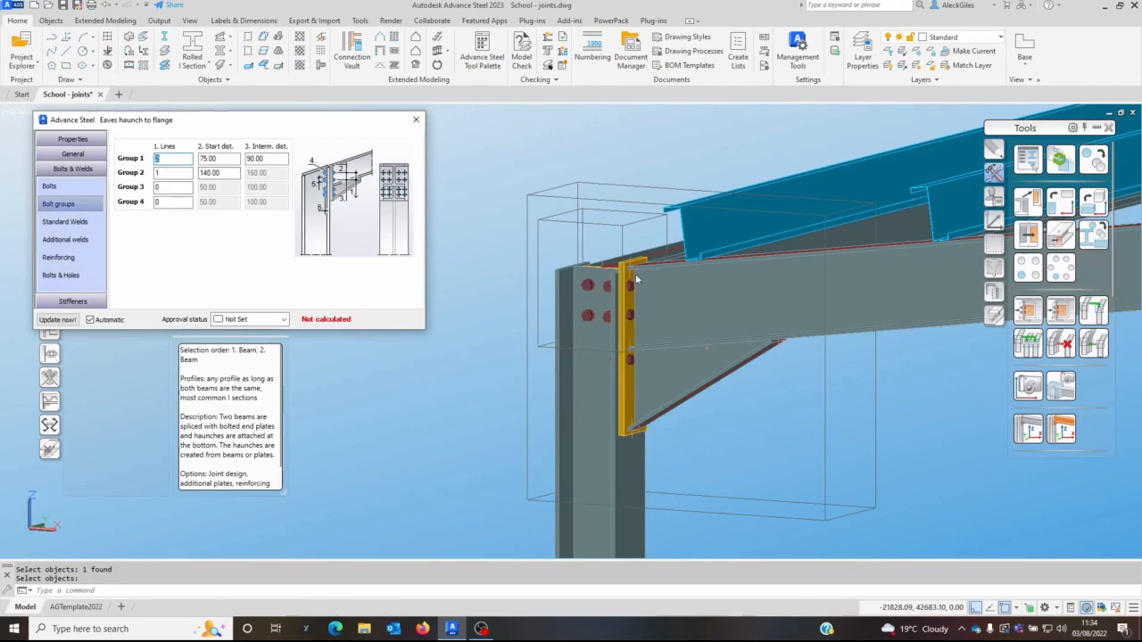
pyautogui.write('2')
pyautogui.press('Tab')
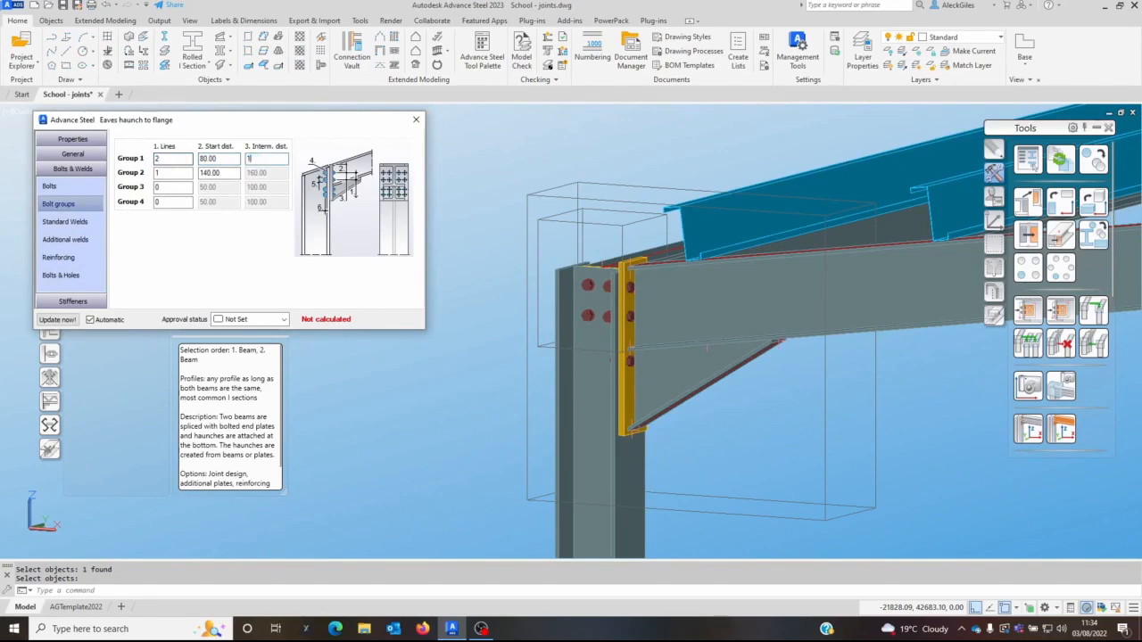
pyautogui.press('Tab')
pyautogui.press('Tab')
pyautogui.hotkey('shift', 'Tab')
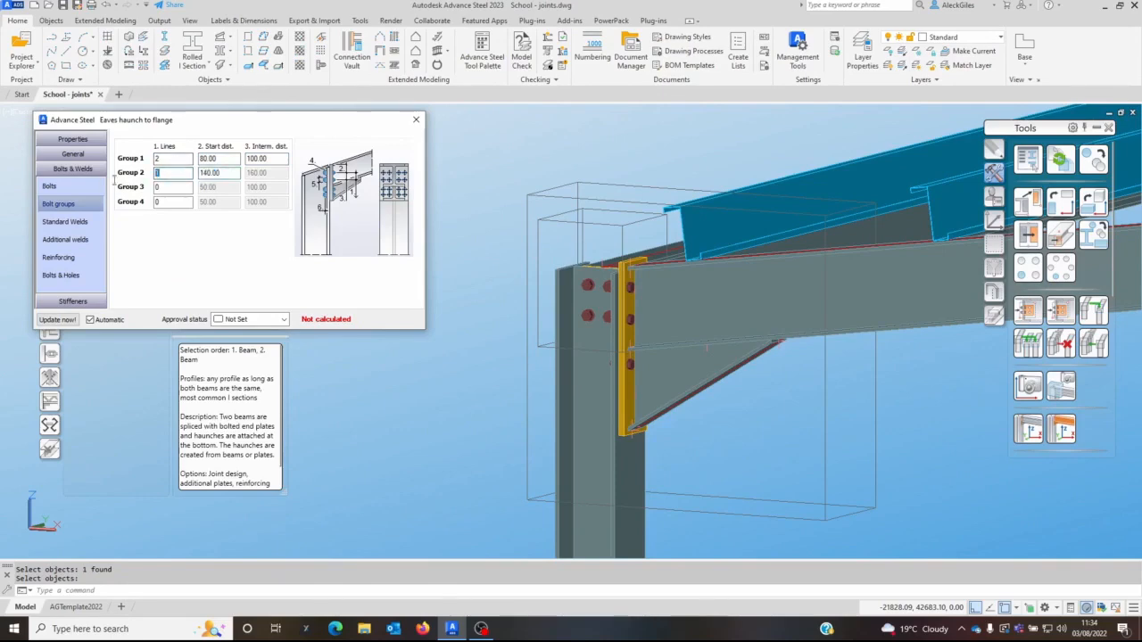
# - Set the eaves haunch's bolt group 2 to 2 lines with start distance 160 and intermediate distance 100
pyautogui.write('2')
pyautogui.press('Tab')
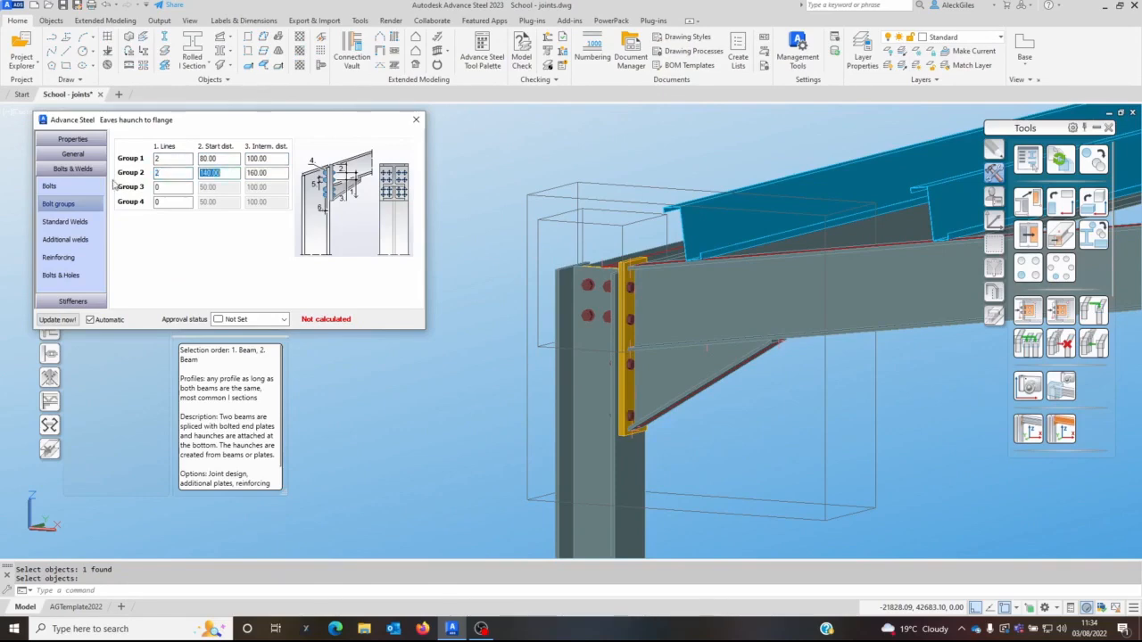
pyautogui.write('160')
pyautogui.press('Tab')
pyautogui.write('100')
pyautogui.press('Tab')
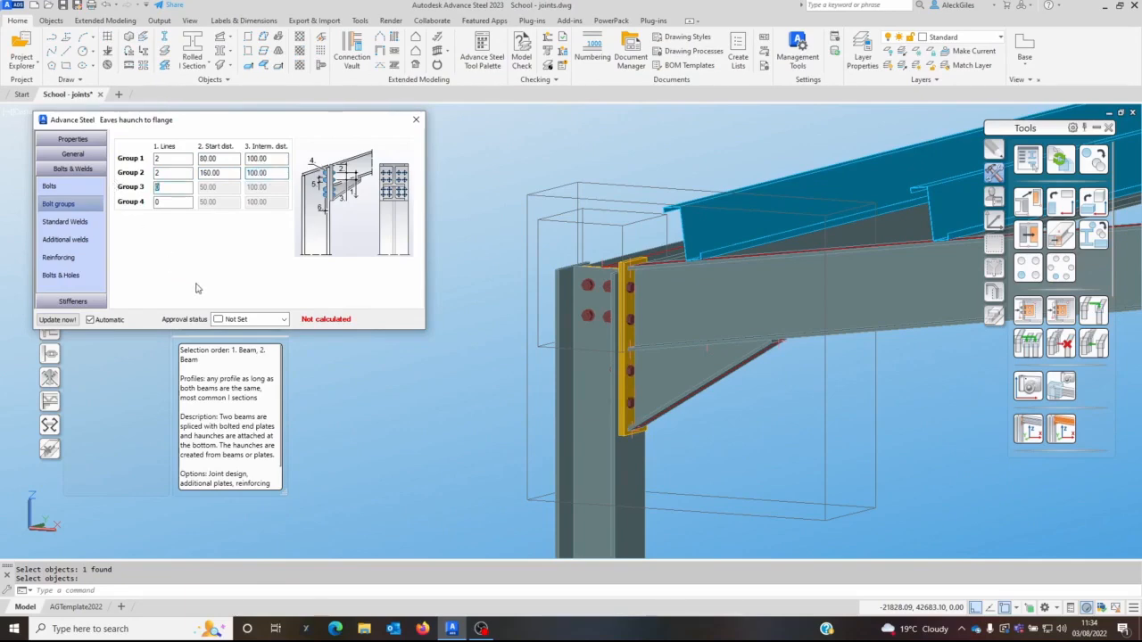
pyautogui.click(416, 120)
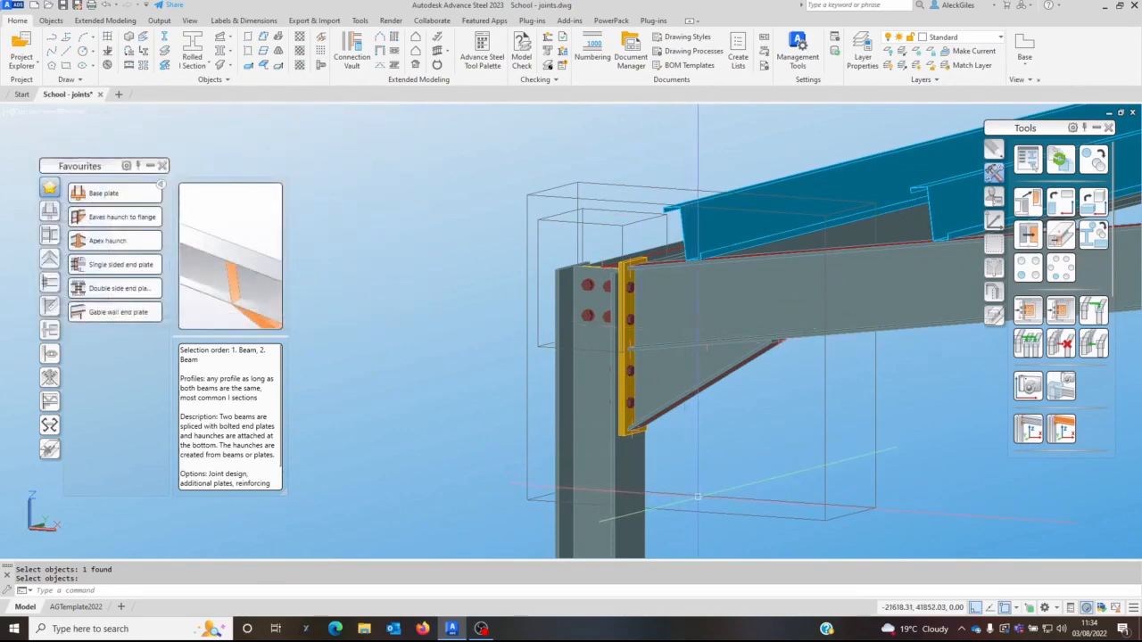
# - Propagate the eaves haunch joint to the other matching column and rafter connections in the building
pyautogui.click(693, 489)
pyautogui.rightClick(427, 310)
pyautogui.click(471, 412)
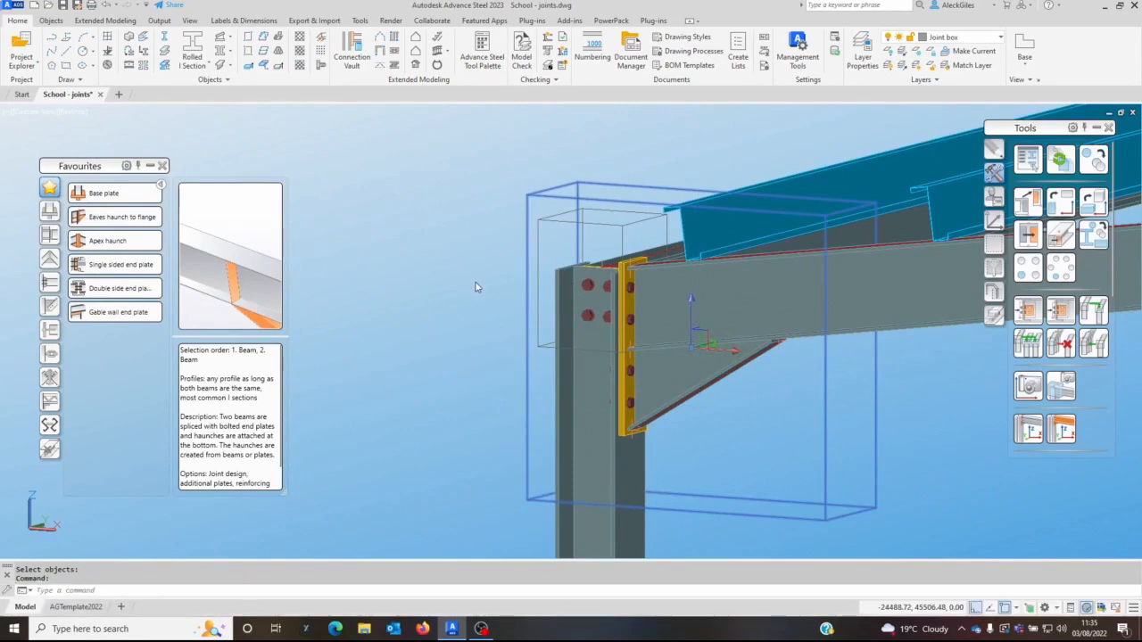
pyautogui.scroll(-6, 501, 308)
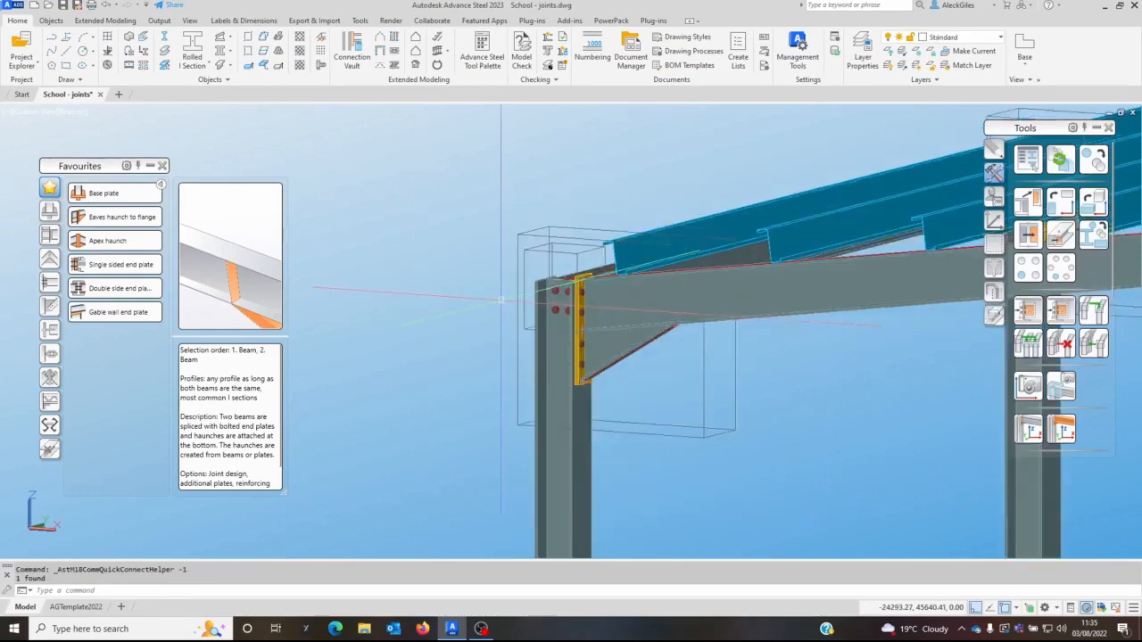
pyautogui.moveTo(570, 319); pyautogui.dragTo(414, 271, button='middle')
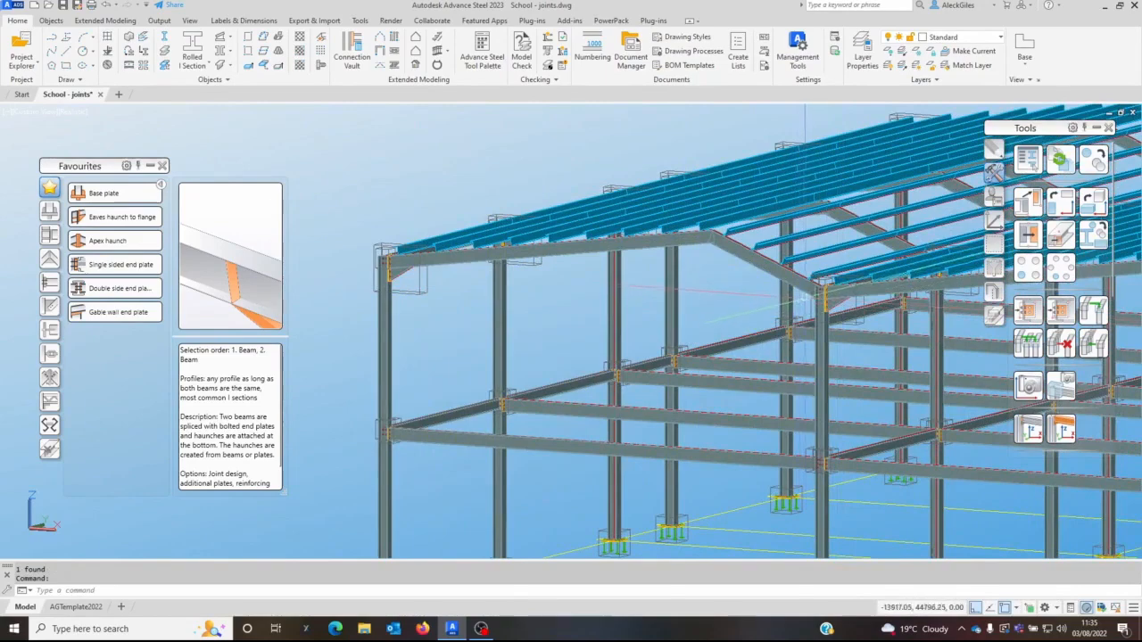
pyautogui.scroll(-5, 825, 286)
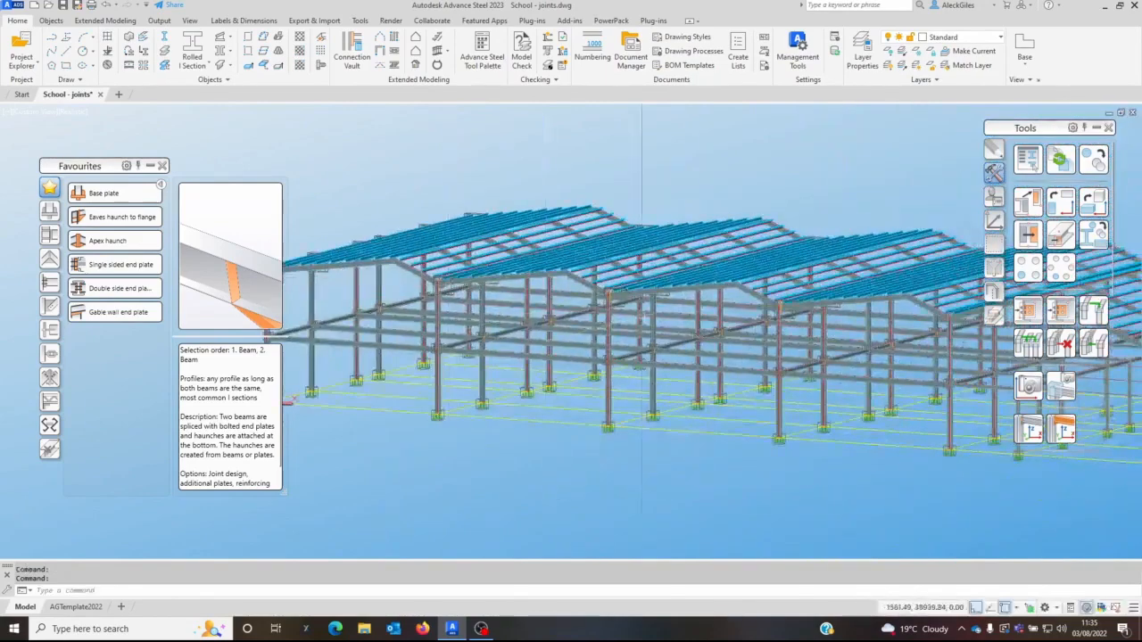
pyautogui.keyDown('shift'); pyautogui.moveTo(686, 276); pyautogui.dragTo(573, 332, button='middle'); pyautogui.keyUp('shift')
pyautogui.scroll(5, 631, 334)
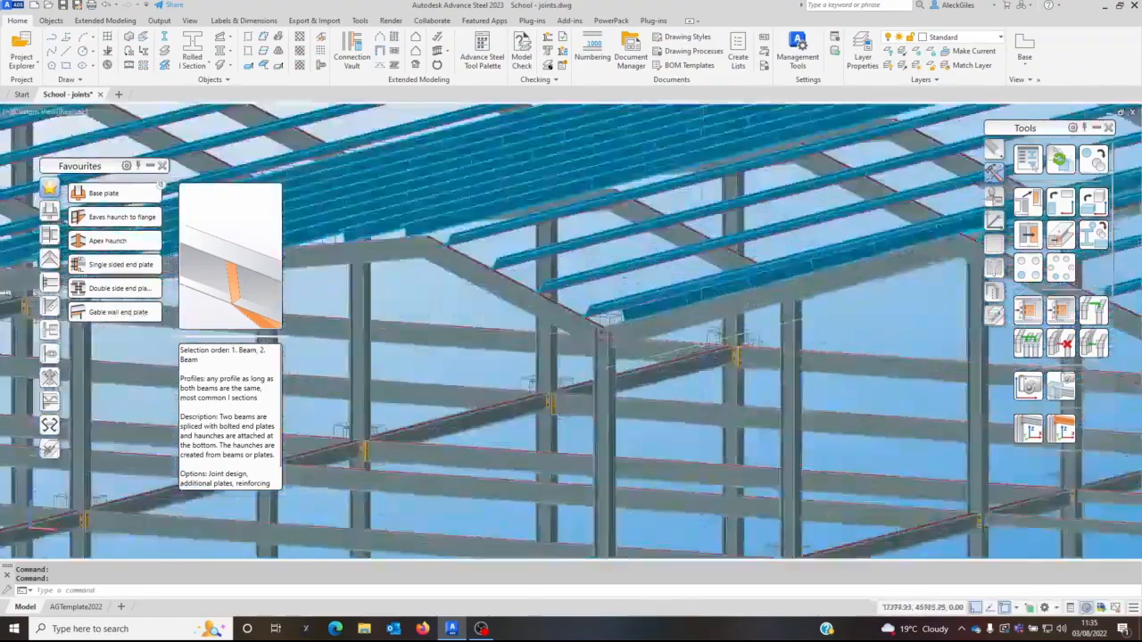
# - Copy the eaves haunch joint onto the rafter on the opposite side of the same valley column
pyautogui.scroll(-5, 633, 334)
pyautogui.keyDown('shift'); pyautogui.moveTo(633, 333); pyautogui.dragTo(639, 288, button='middle'); pyautogui.keyUp('shift')
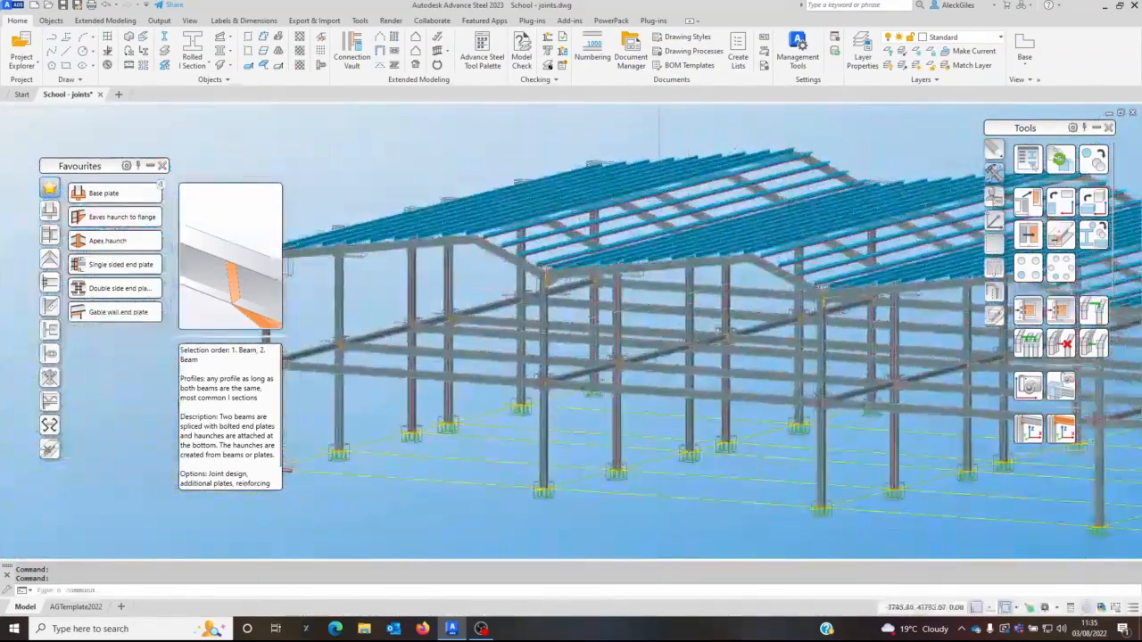
pyautogui.scroll(4, 490, 279)
pyautogui.moveTo(490, 279); pyautogui.dragTo(523, 301, button='middle')
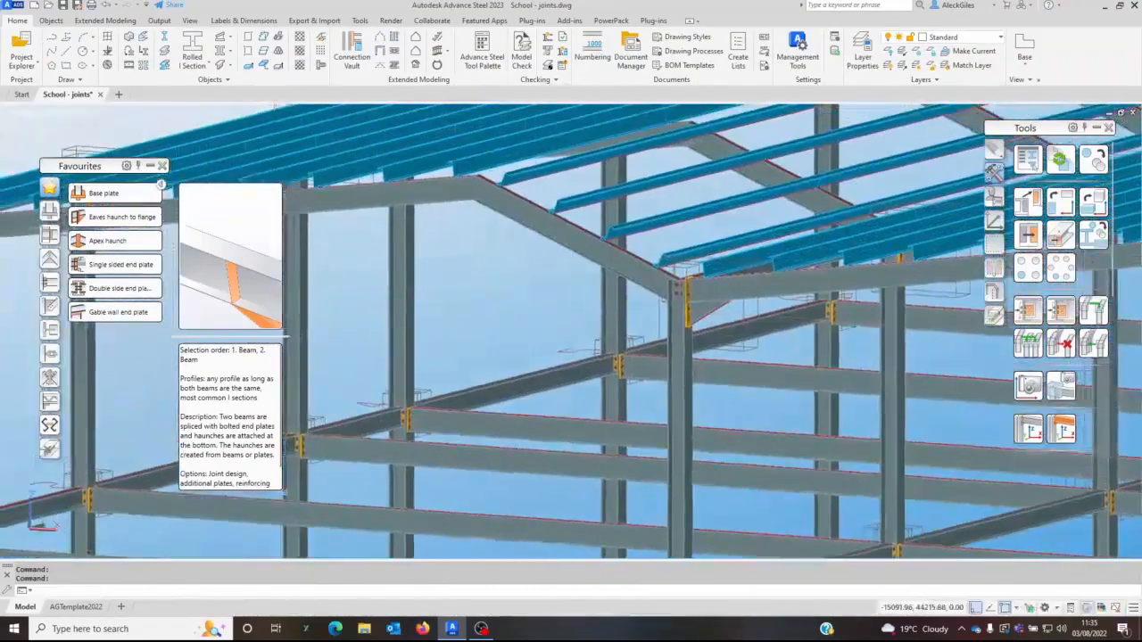
pyautogui.click(1026, 308)
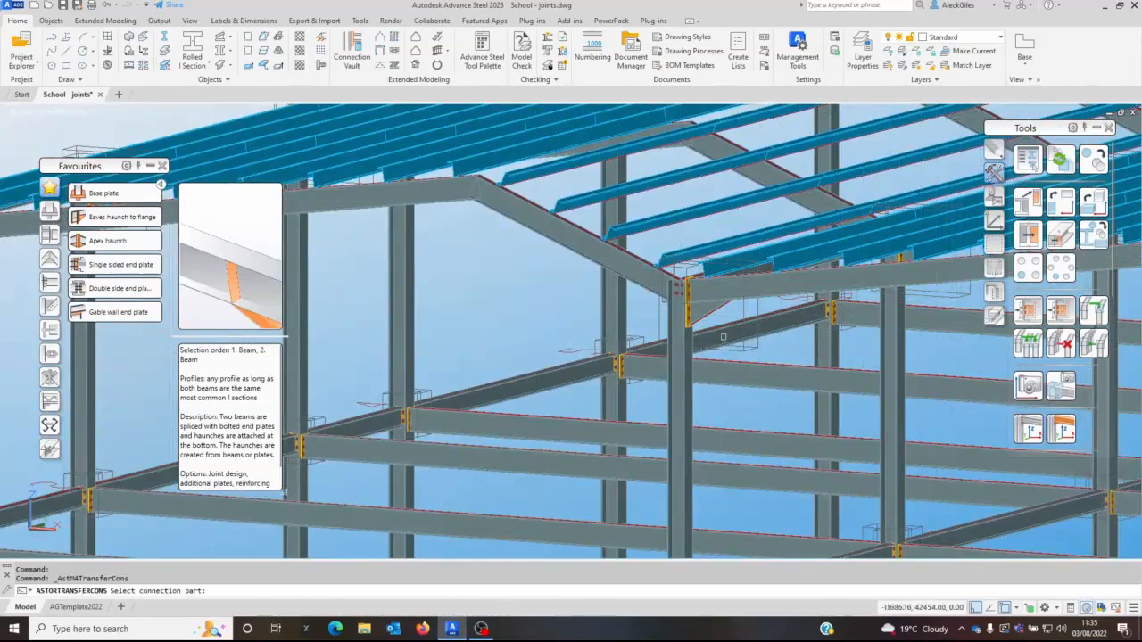
pyautogui.click(739, 308)
pyautogui.click(668, 309)
pyautogui.press('Return')
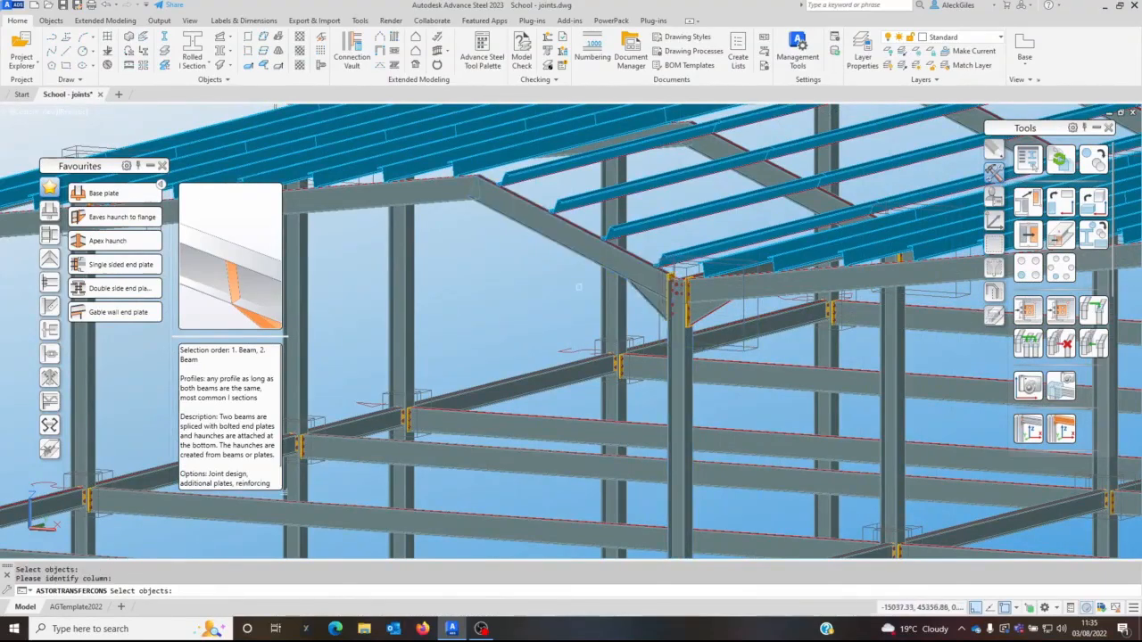
pyautogui.press('Return')
# - Enable the horizontal option in the copied haunch's cap plate settings and set the column extension to 15
pyautogui.click(664, 297)
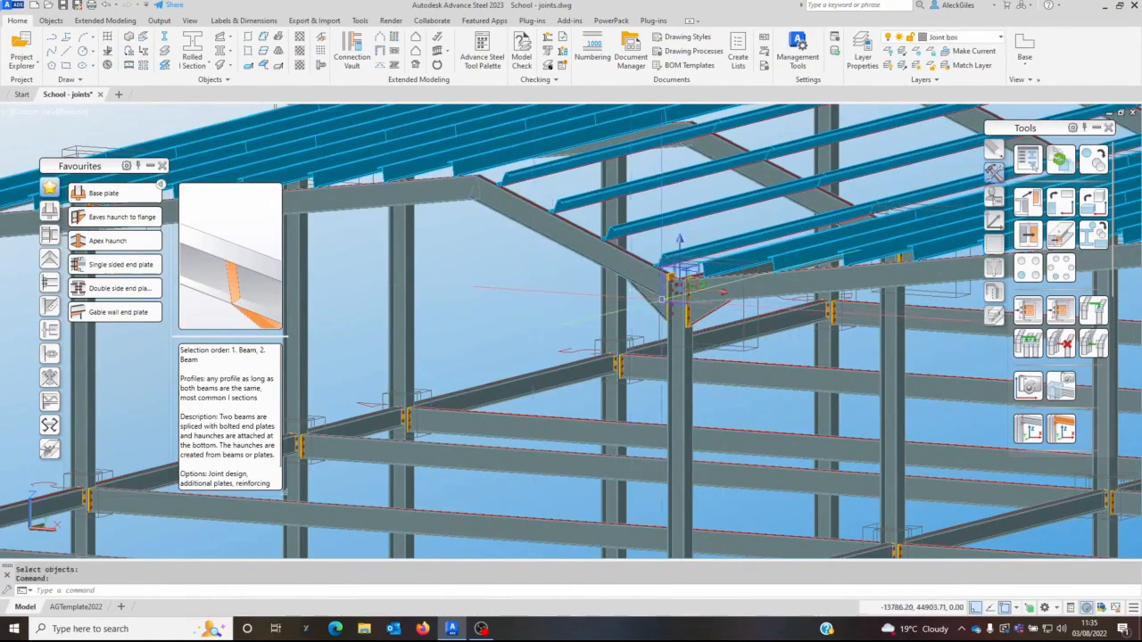
pyautogui.scroll(3, 658, 296)
pyautogui.press('Escape')
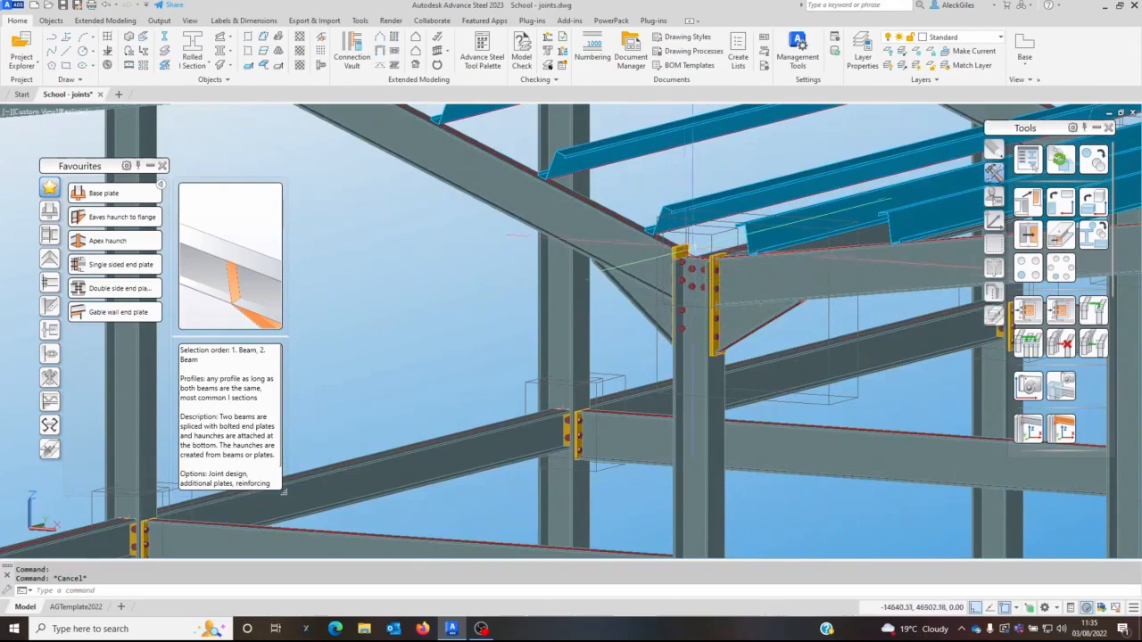
pyautogui.click(637, 304)
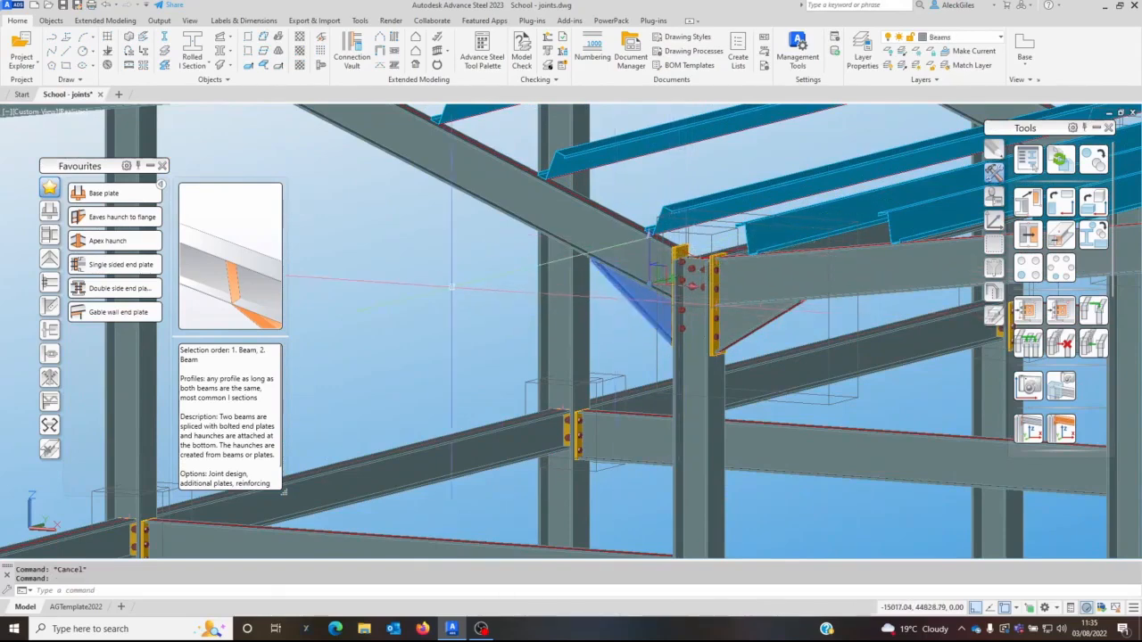
pyautogui.rightClick(454, 287)
pyautogui.click(511, 412)
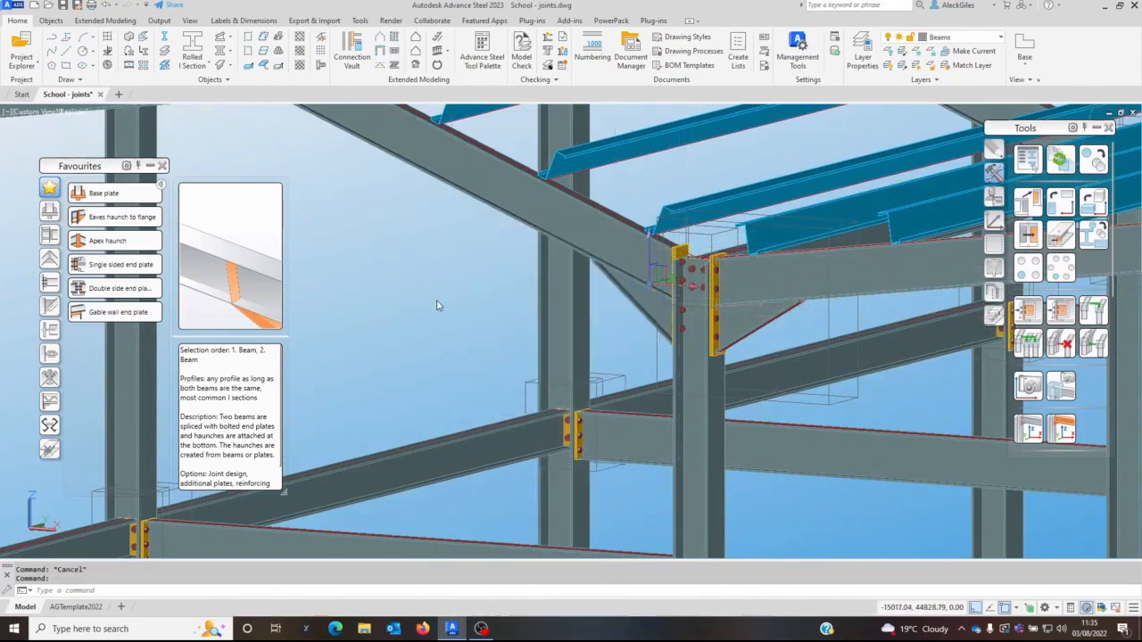
pyautogui.click(71, 271)
pyautogui.click(56, 243)
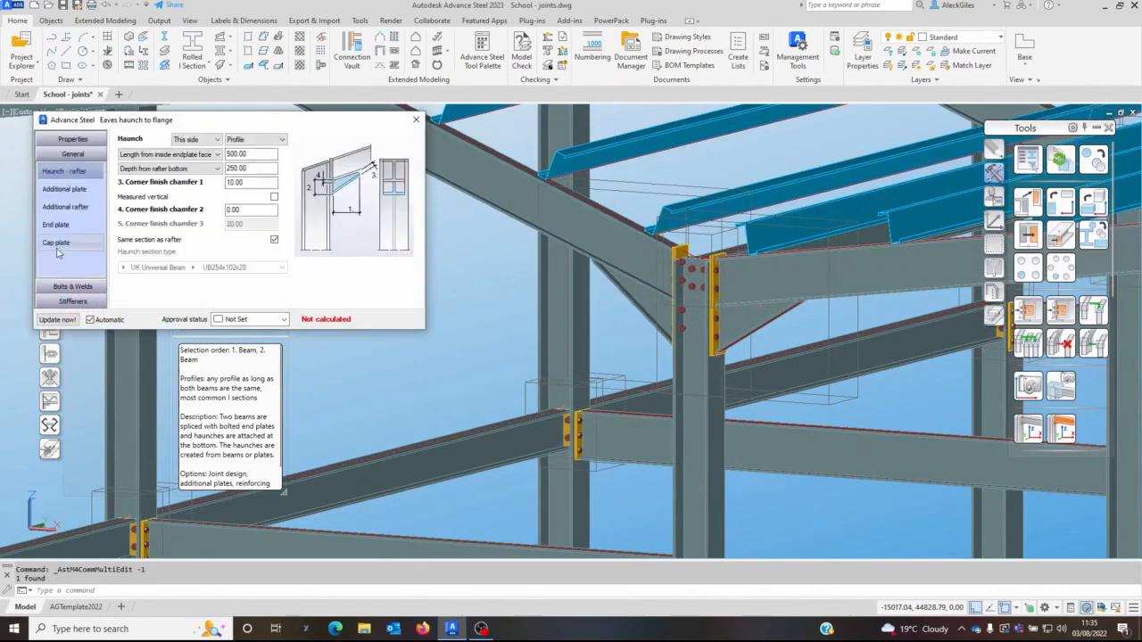
pyautogui.click(230, 227)
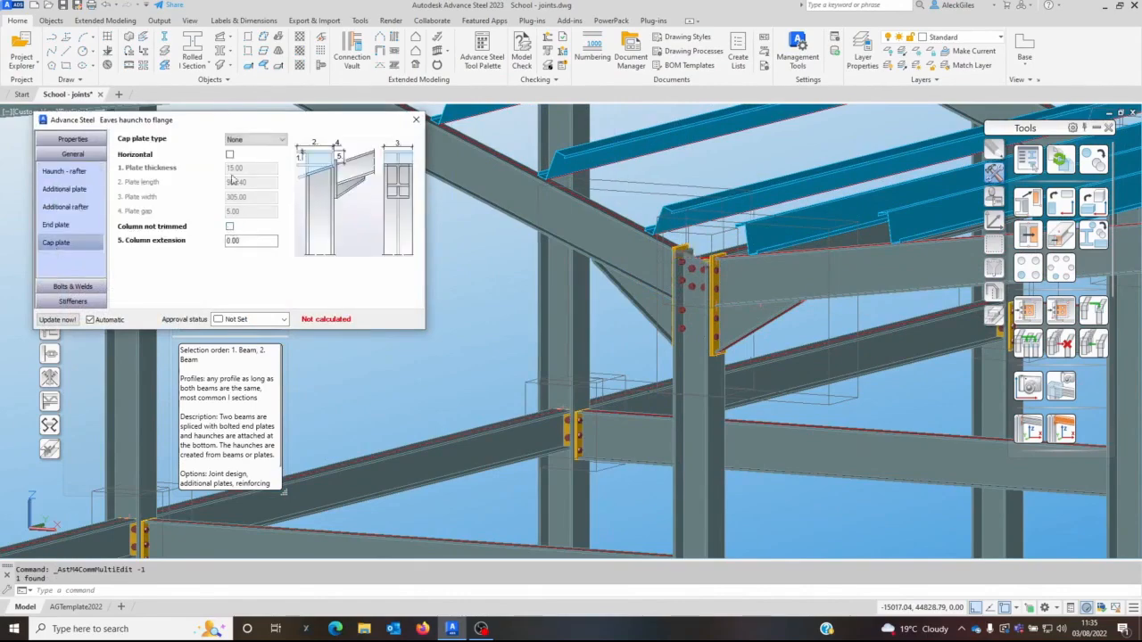
pyautogui.doubleClick(226, 243)
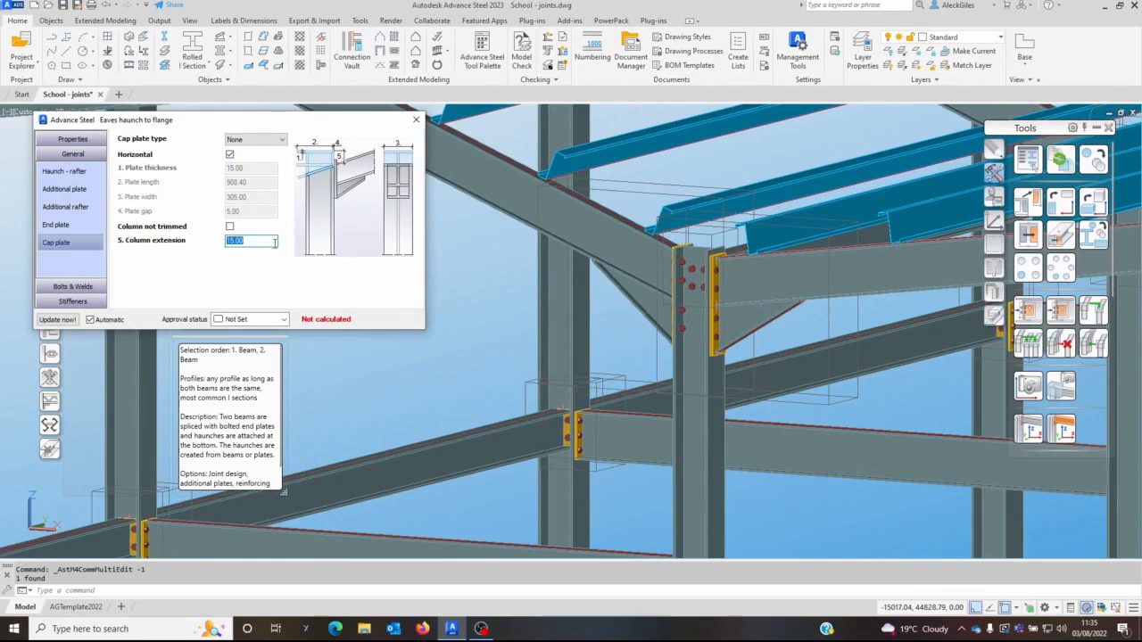
pyautogui.click(416, 121)
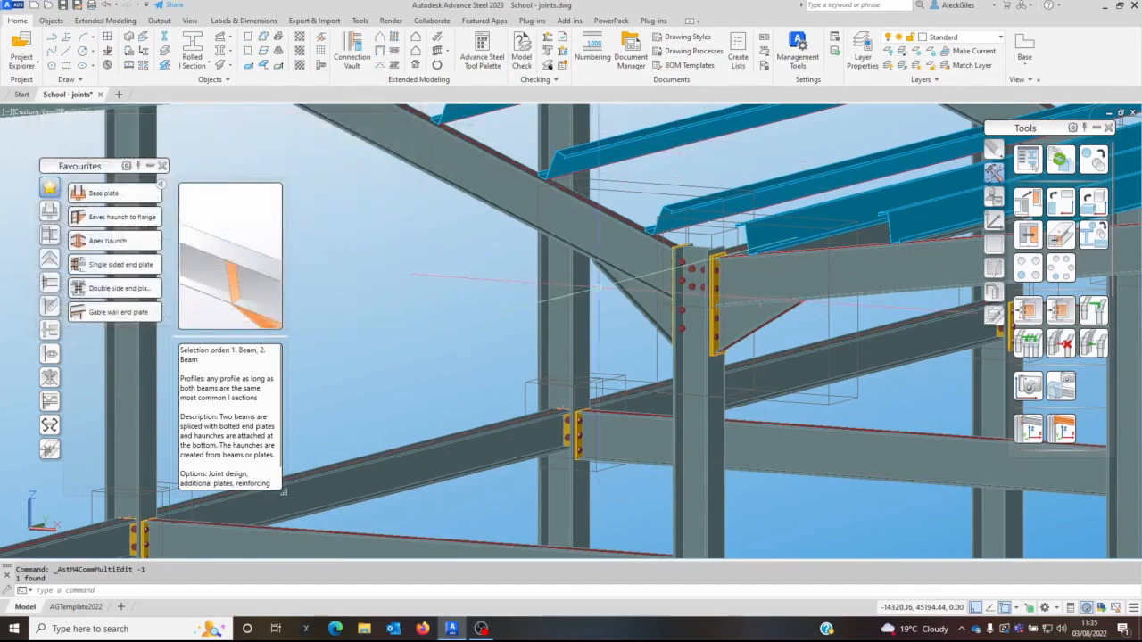
# - Propagate the copied valley haunch joint to the matching column and rafter connections
pyautogui.rightClick(465, 221)
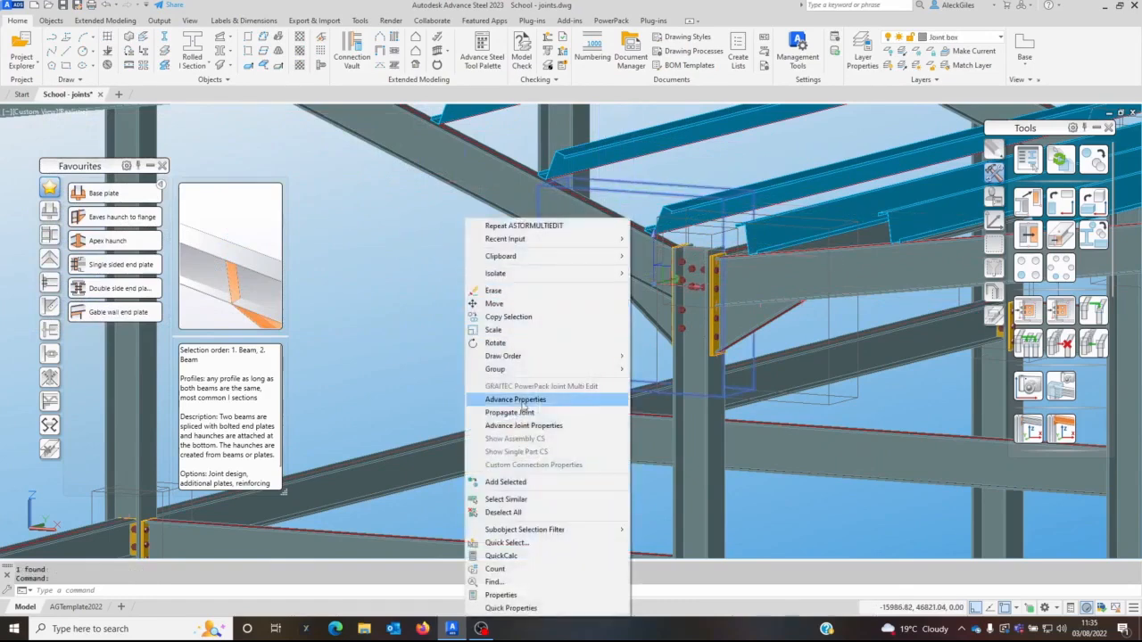
pyautogui.click(523, 413)
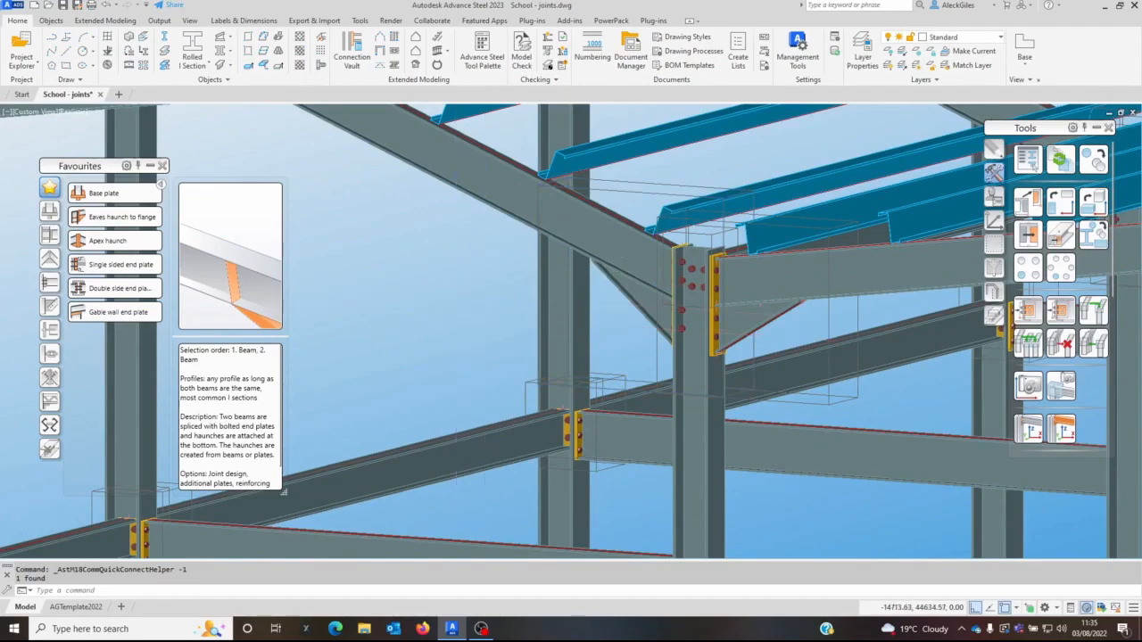
pyautogui.scroll(5, 624, 287)
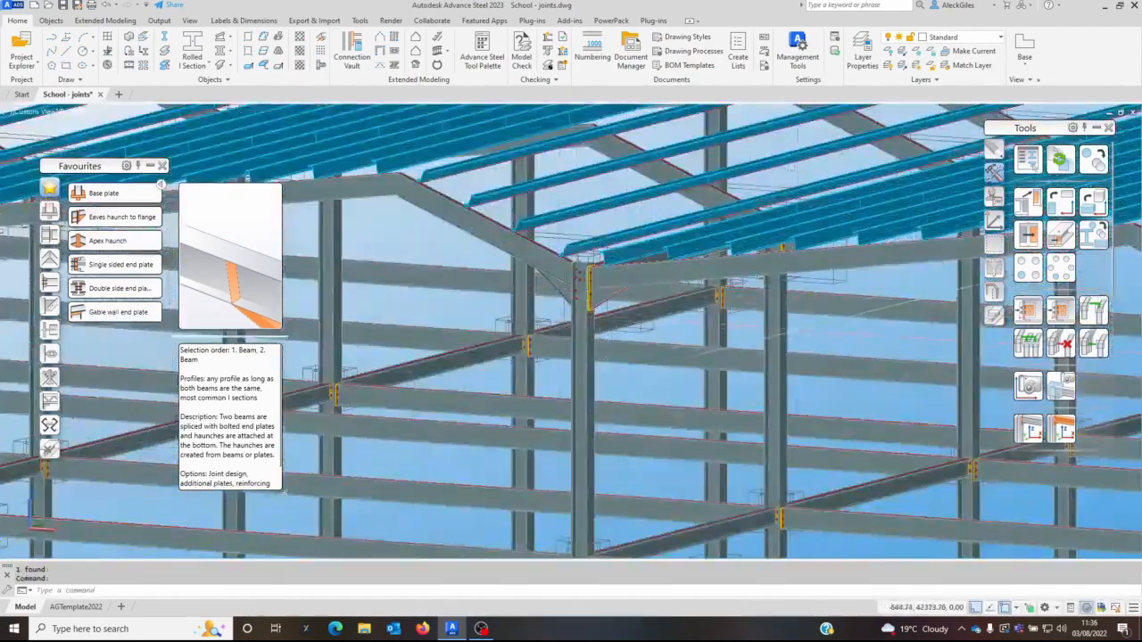
# - Copy the eaves haunch joint from the valley column to the end column and its rafter at the building's outer eaves
pyautogui.keyDown('shift'); pyautogui.moveTo(797, 330); pyautogui.dragTo(595, 358, button='middle'); pyautogui.keyUp('shift')
pyautogui.scroll(-2, 753, 312)
pyautogui.scroll(-3, 694, 318)
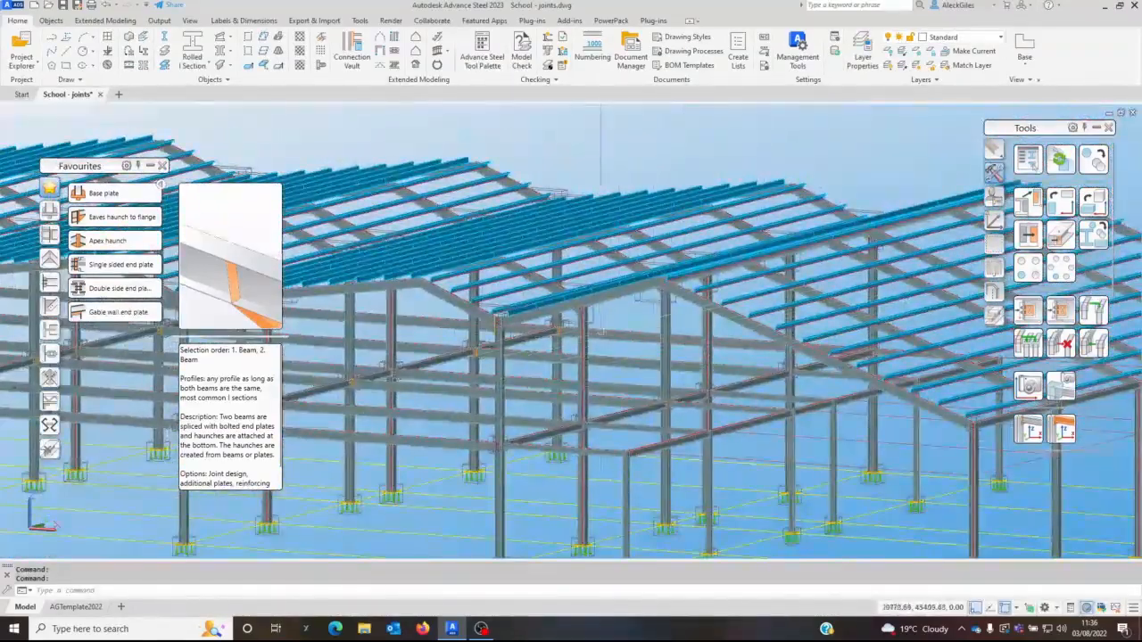
pyautogui.scroll(3, 562, 328)
pyautogui.click(1028, 310)
pyautogui.click(439, 322)
pyautogui.press('Return')
pyautogui.click(474, 354)
pyautogui.press('Return')
pyautogui.click(517, 308)
pyautogui.press('Return')
pyautogui.keyDown('shift'); pyautogui.moveTo(603, 354); pyautogui.dragTo(646, 284, button='middle'); pyautogui.keyUp('shift')
pyautogui.keyDown('shift'); pyautogui.moveTo(775, 300); pyautogui.dragTo(672, 437, button='middle'); pyautogui.keyUp('shift')
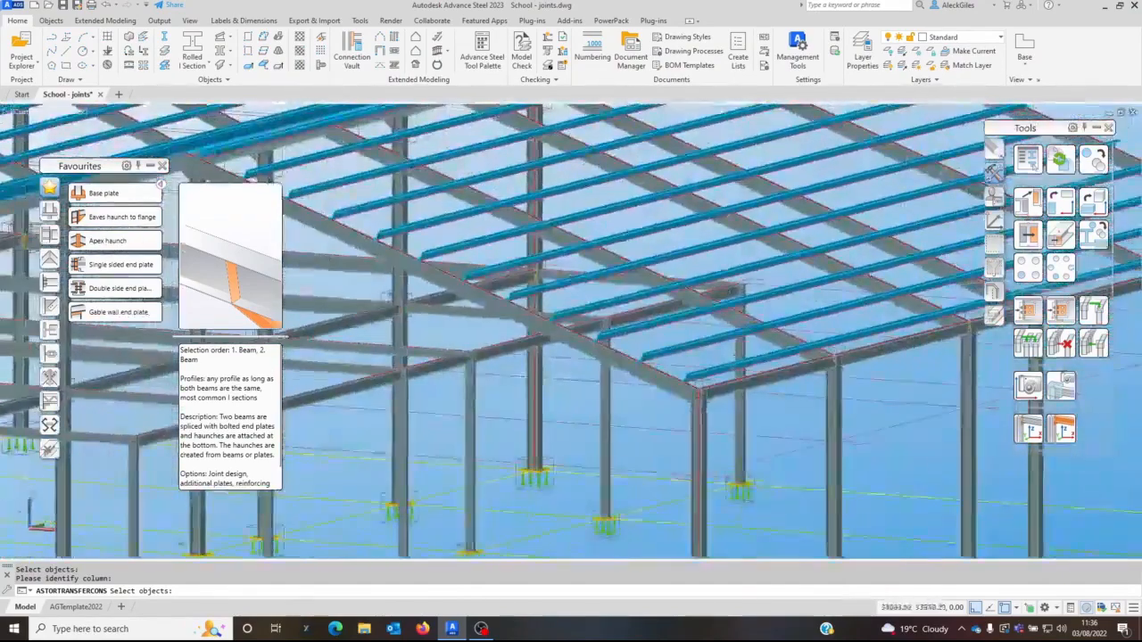
pyautogui.click(690, 423)
pyautogui.press('Return')
pyautogui.click(667, 393)
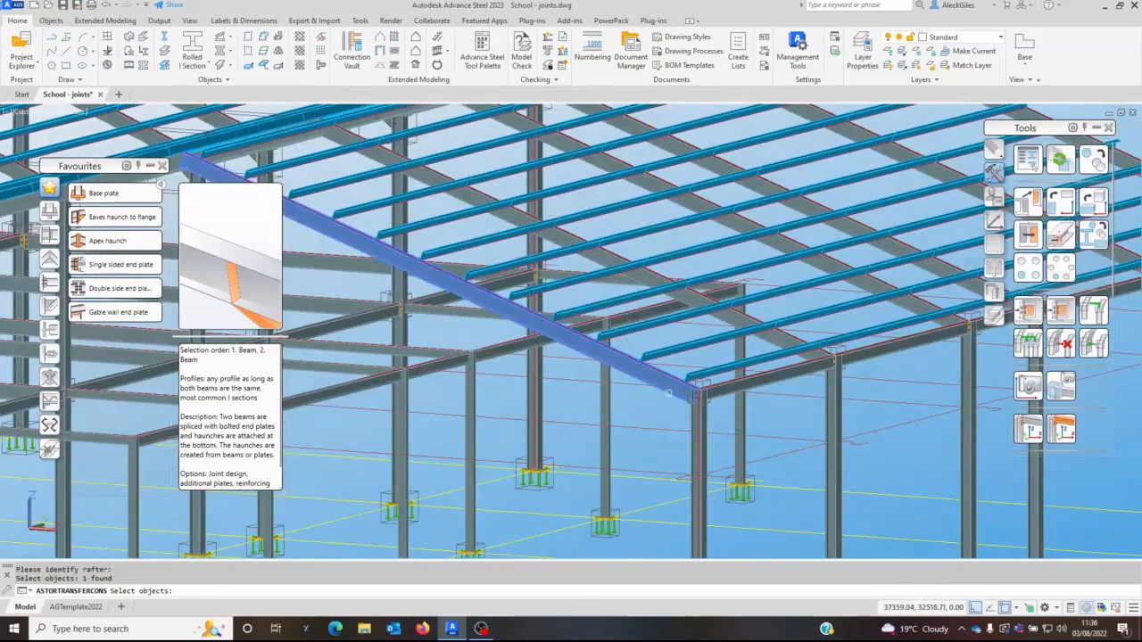
pyautogui.press('Return')
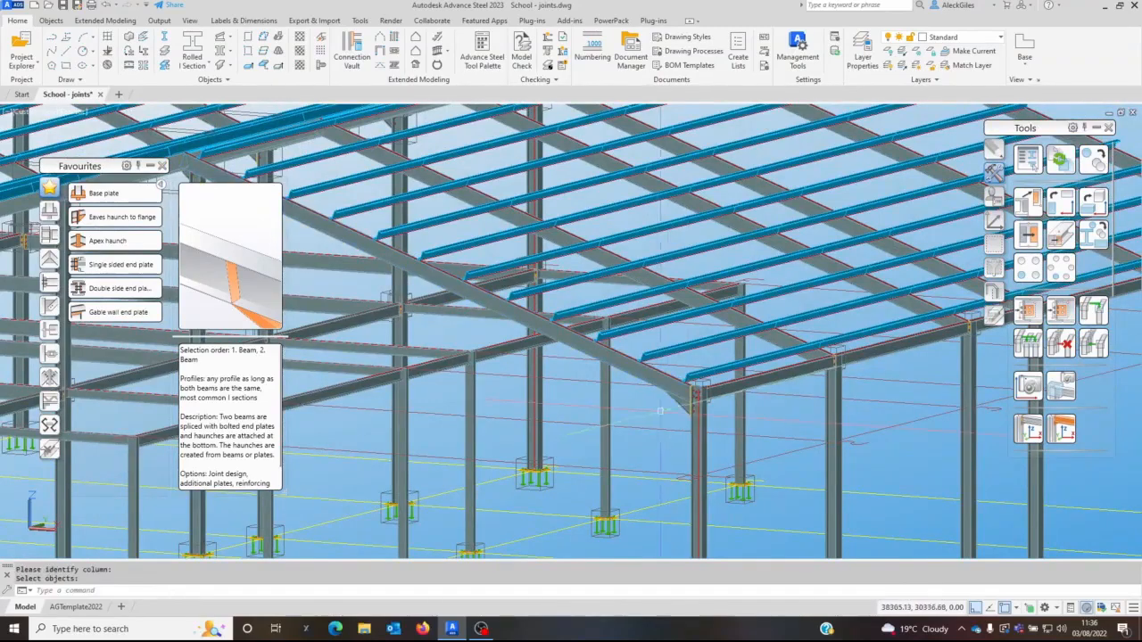
# - Display the joint box of the outer eaves haunch and propagate that joint to the similar end columns and rafters
pyautogui.scroll(5, 656, 410)
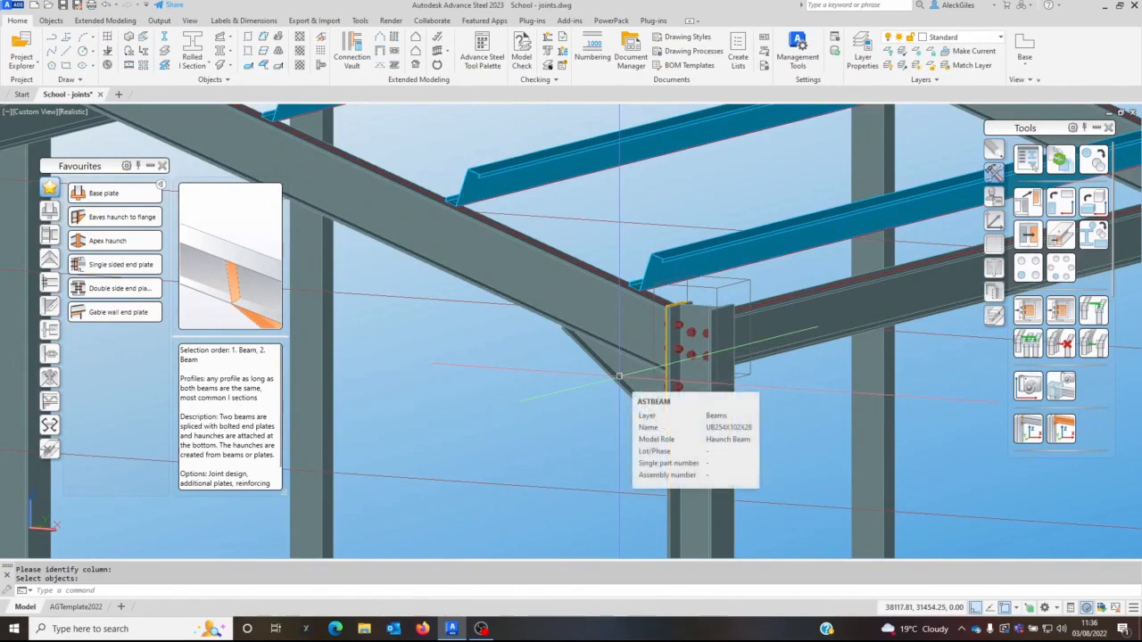
pyautogui.click(596, 363)
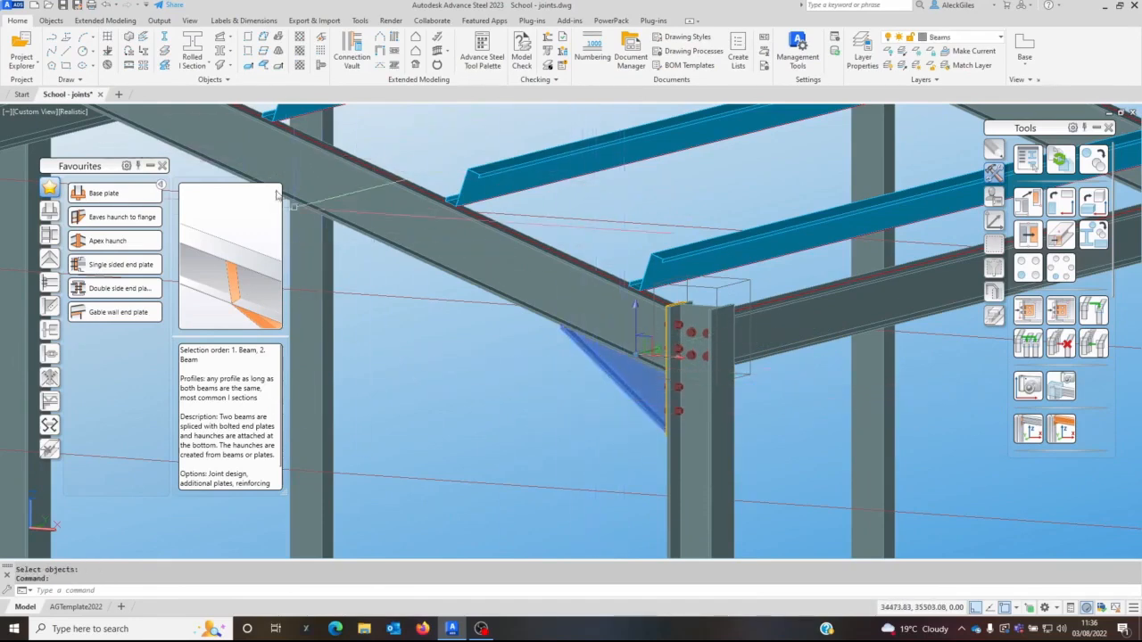
pyautogui.click(111, 21)
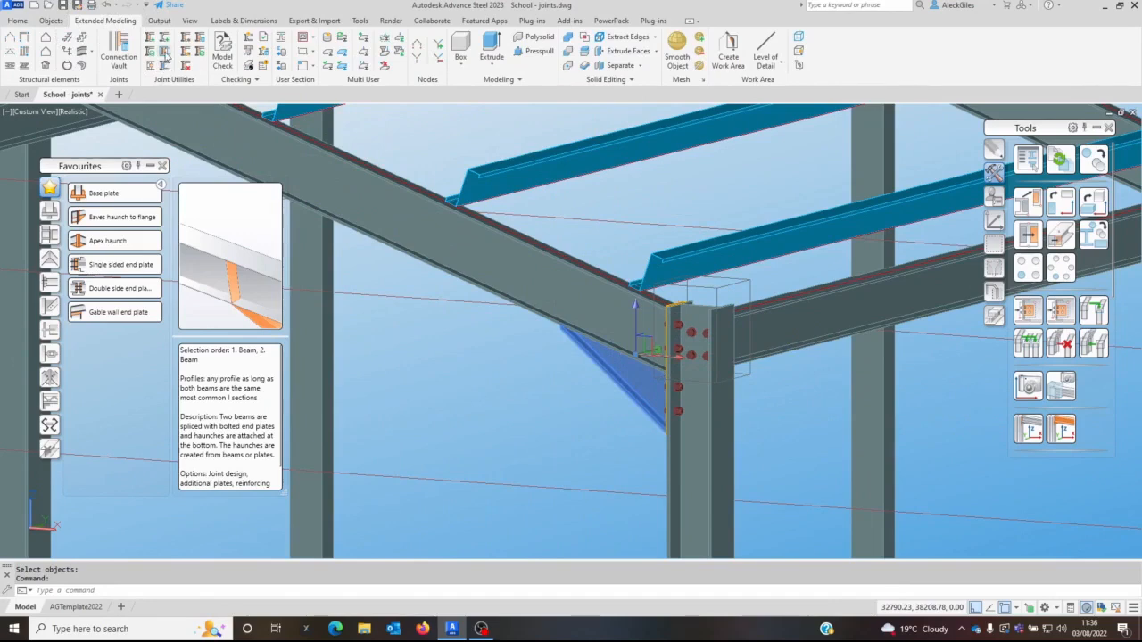
pyautogui.click(164, 54)
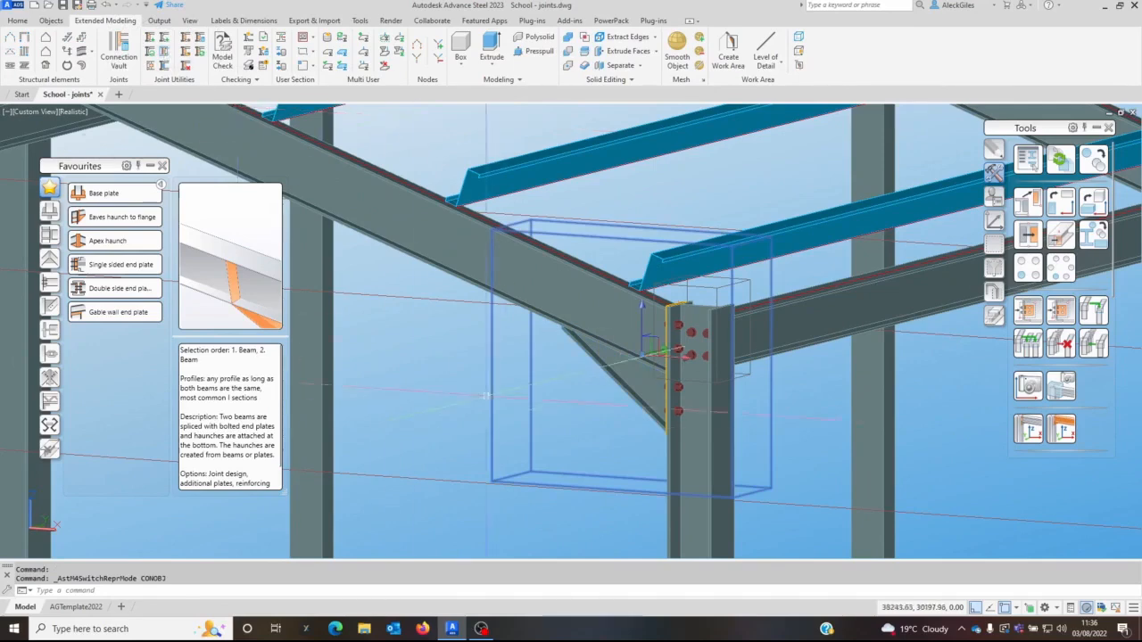
pyautogui.rightClick(445, 382)
pyautogui.click(468, 413)
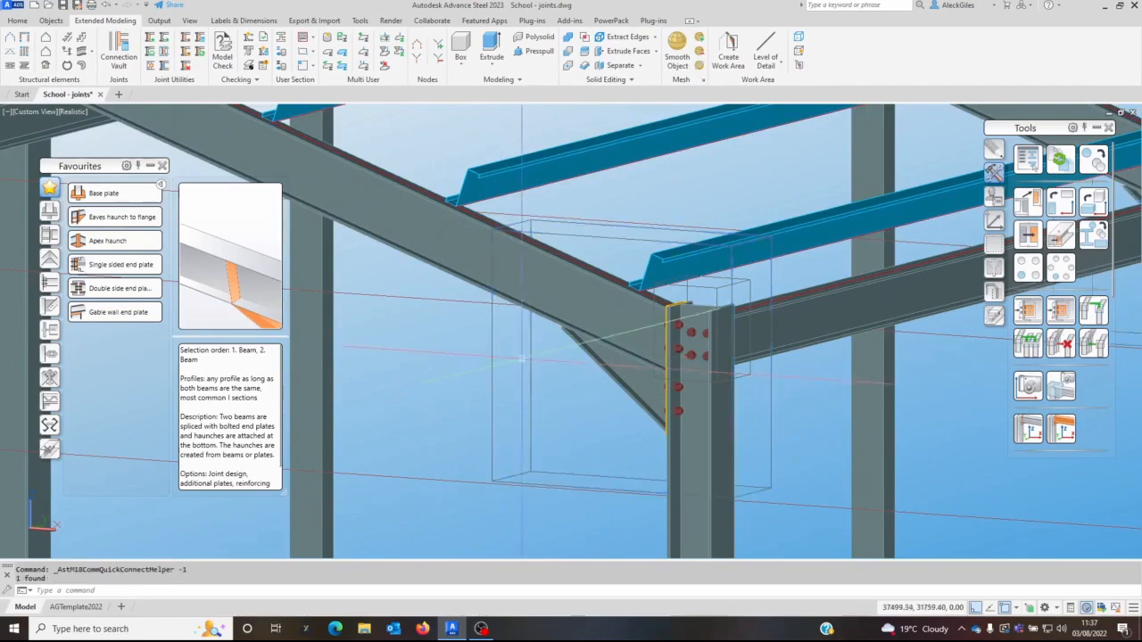
# - Enable Column not trimmed in the cap plate settings of the valley column's eaves haunch with the exposed end plate
pyautogui.scroll(-5, 520, 365)
pyautogui.moveTo(587, 354); pyautogui.dragTo(453, 424, button='middle')
pyautogui.moveTo(463, 346); pyautogui.dragTo(864, 337, button='middle')
pyautogui.moveTo(481, 295); pyautogui.dragTo(977, 374, button='middle')
pyautogui.moveTo(495, 268); pyautogui.dragTo(702, 375, button='middle')
pyautogui.moveTo(539, 347); pyautogui.dragTo(539, 347, button='middle')
pyautogui.scroll(6, 539, 347)
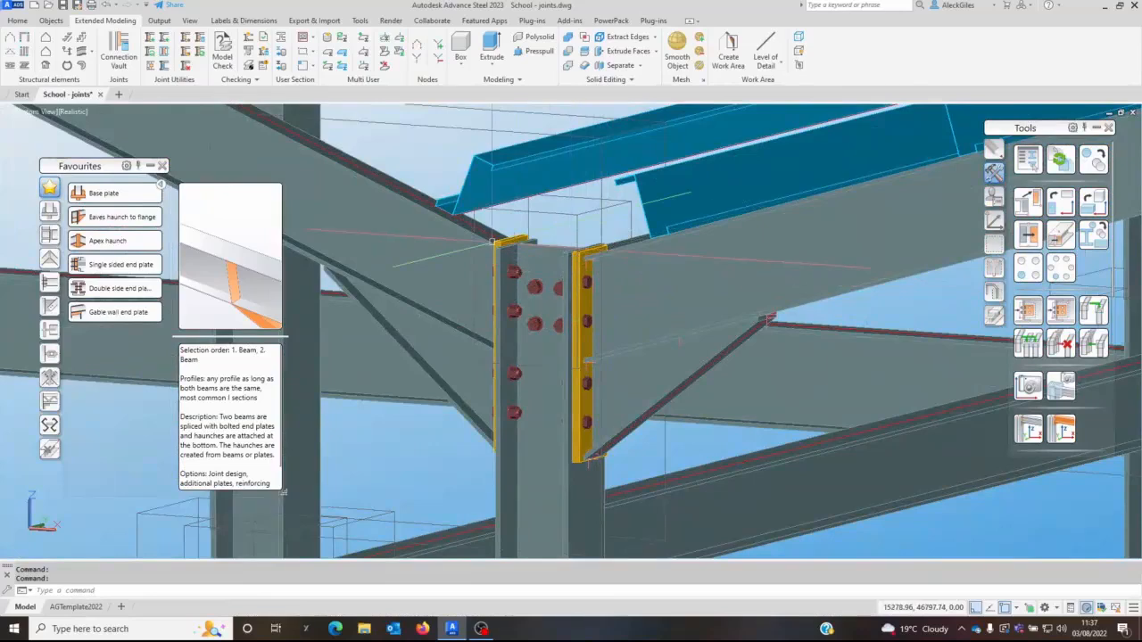
pyautogui.click(696, 366)
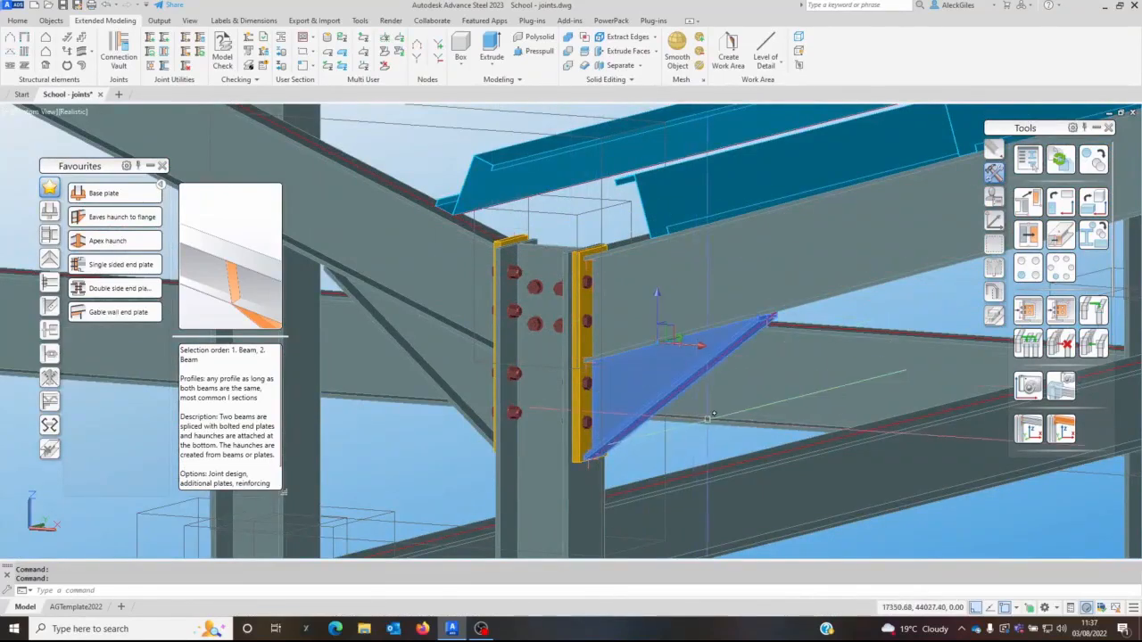
pyautogui.rightClick(709, 367)
pyautogui.click(776, 217)
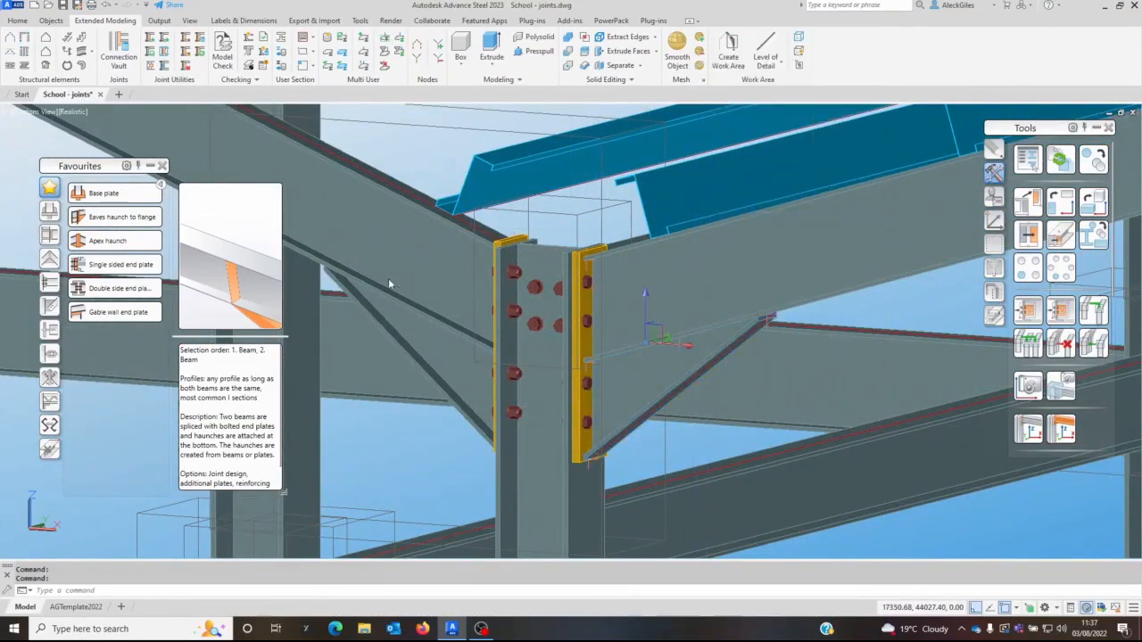
pyautogui.click(72, 271)
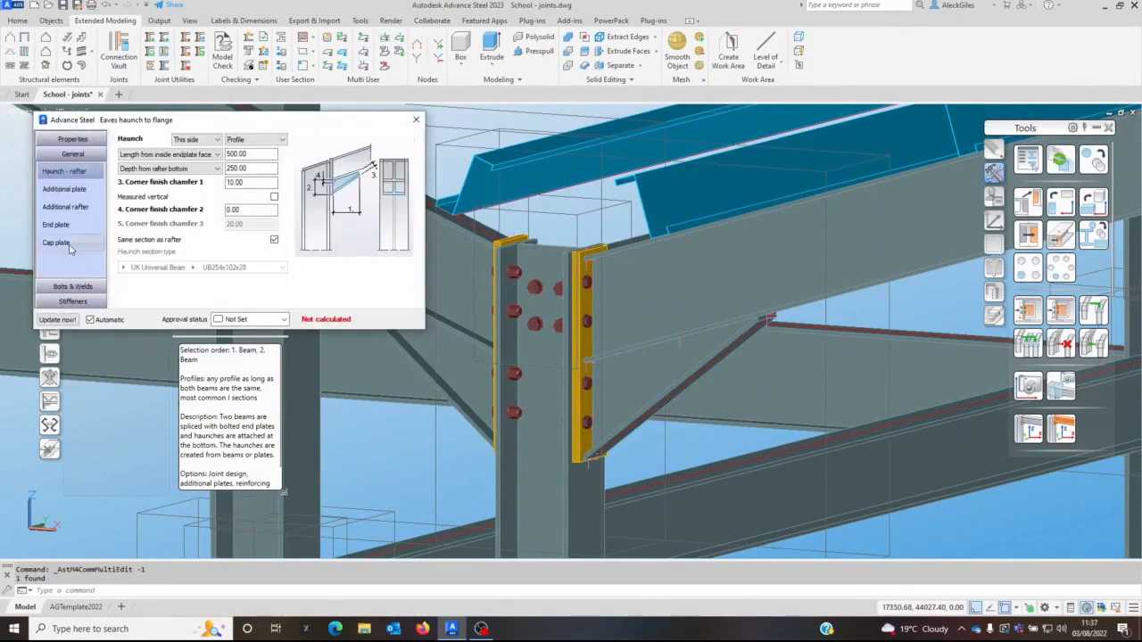
pyautogui.click(55, 242)
pyautogui.click(230, 228)
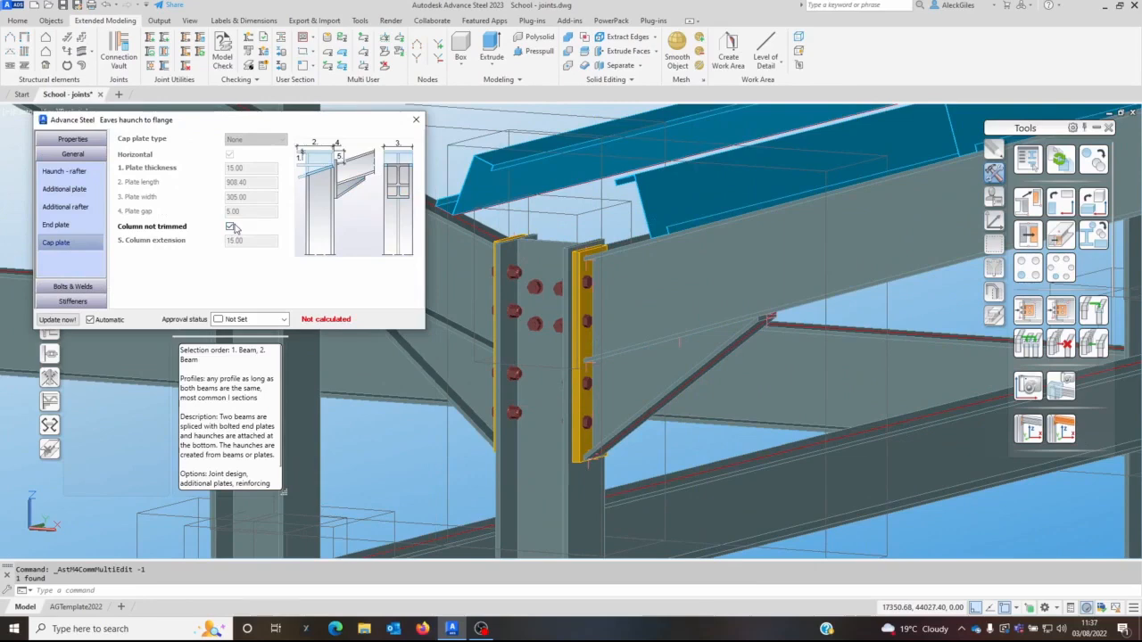
pyautogui.click(415, 119)
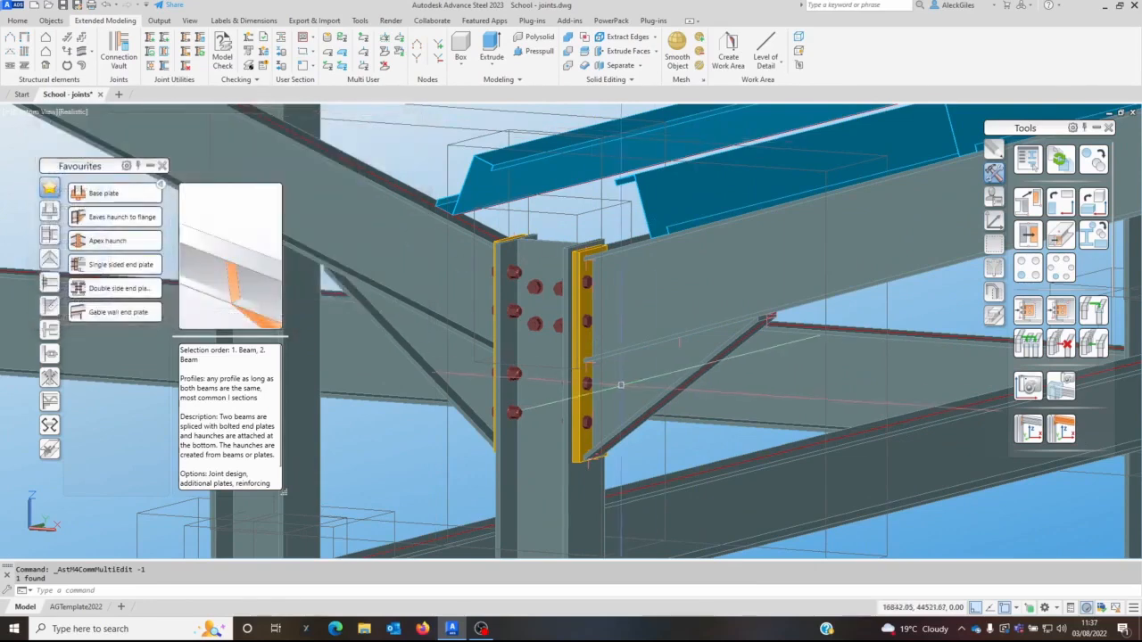
# - Propagate the untrimmed-column eaves haunch joint to the matching valley connections
pyautogui.scroll(-3, 705, 379)
pyautogui.click(741, 491)
pyautogui.rightClick(747, 464)
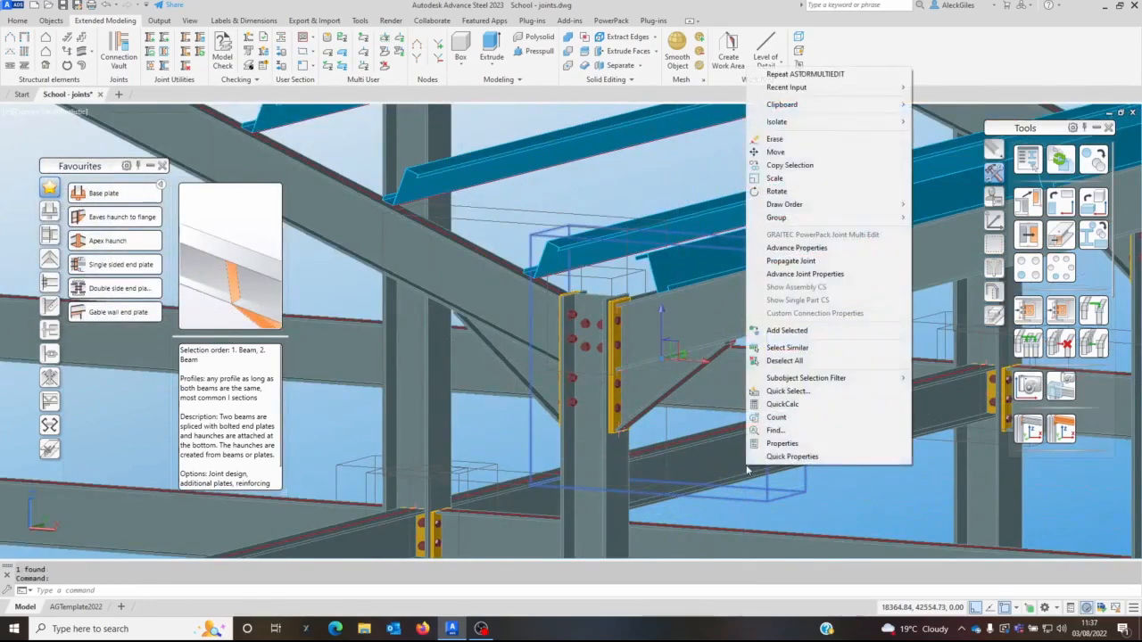
pyautogui.click(796, 263)
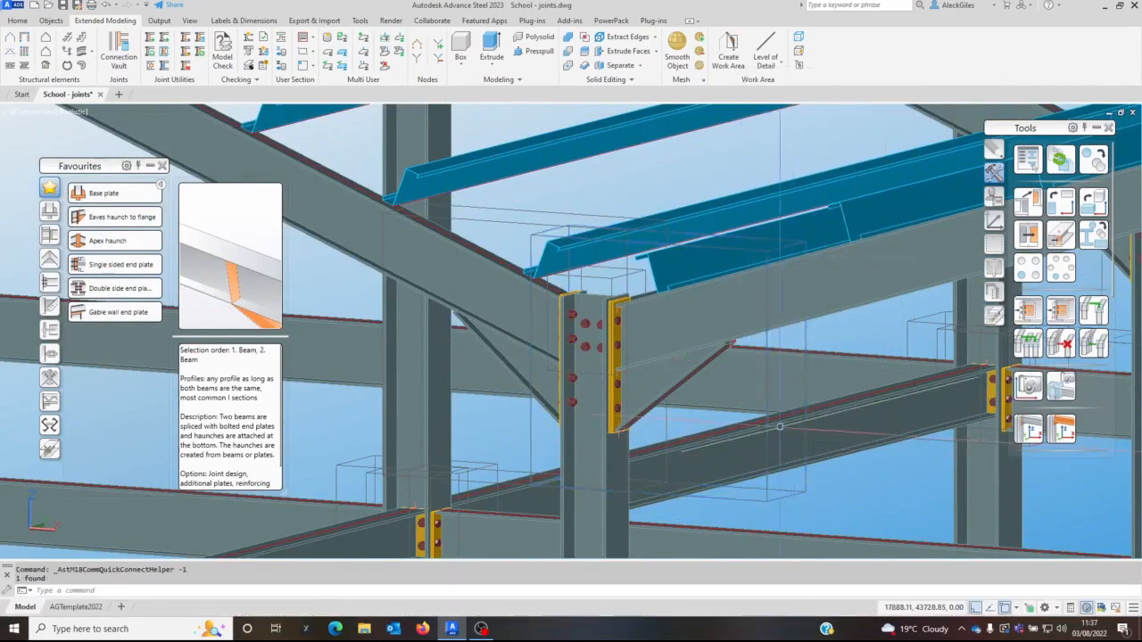
# - Turn off the display of the joint boxes throughout the building model
pyautogui.scroll(-6, 781, 427)
pyautogui.moveTo(801, 424); pyautogui.dragTo(599, 356)
pyautogui.scroll(-3, 576, 346)
pyautogui.moveTo(598, 357); pyautogui.dragTo(658, 361, button='middle')
pyautogui.keyDown('shift'); pyautogui.moveTo(516, 303); pyautogui.dragTo(516, 290, button='middle'); pyautogui.keyUp('shift')
pyautogui.keyDown('shift'); pyautogui.moveTo(512, 345); pyautogui.dragTo(517, 393, button='middle'); pyautogui.keyUp('shift')
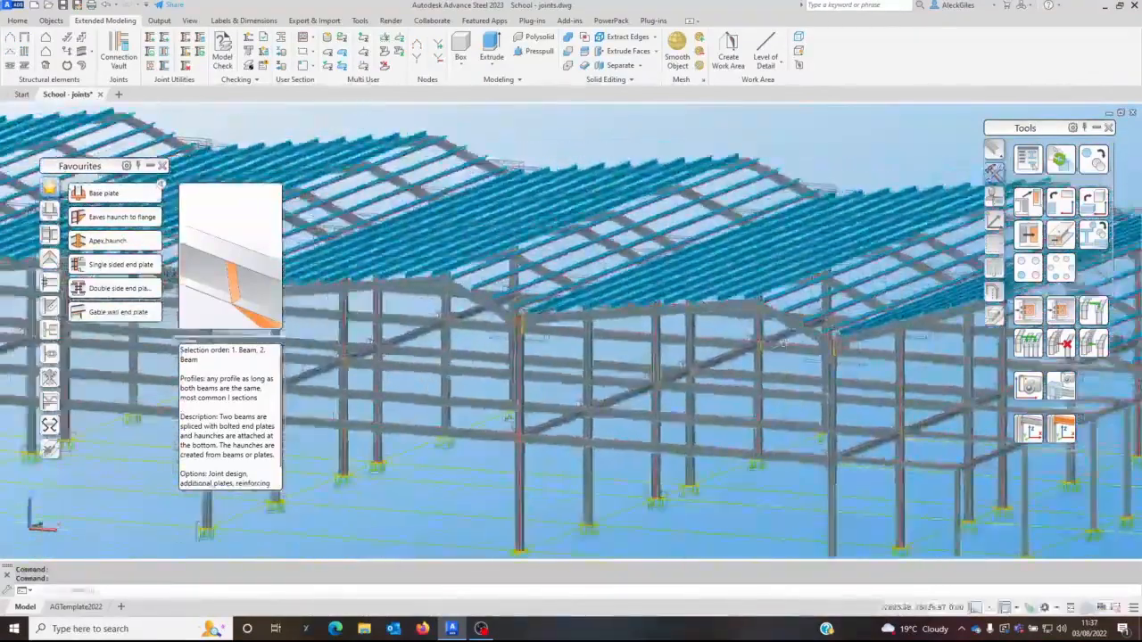
pyautogui.scroll(-3, 517, 426)
pyautogui.click(994, 292)
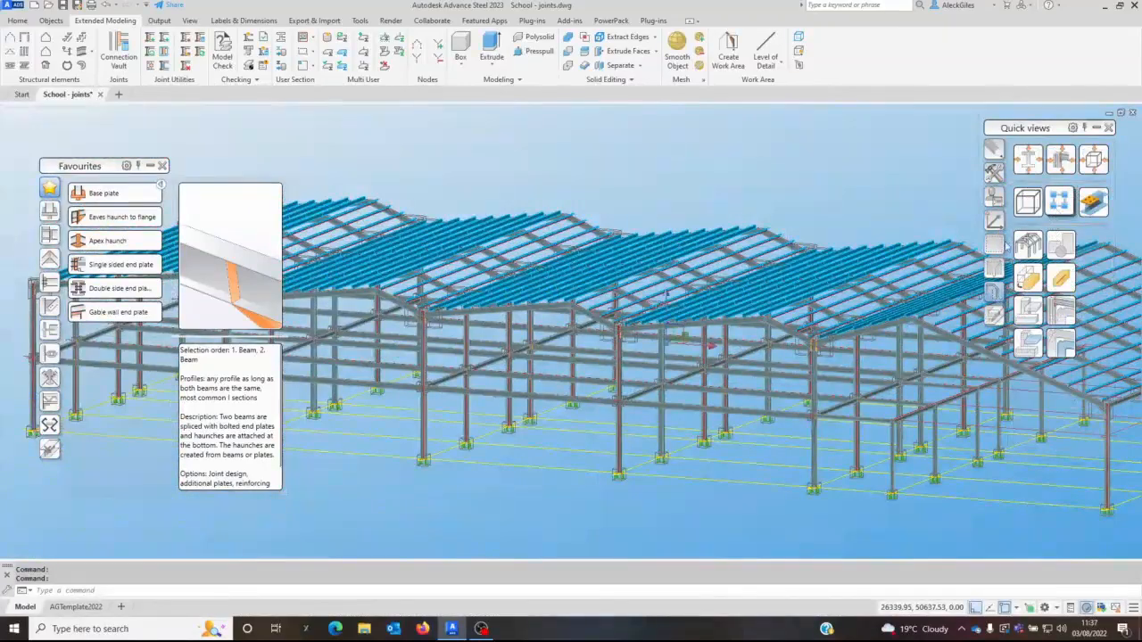
pyautogui.moveTo(593, 336); pyautogui.dragTo(1053, 357, button='middle')
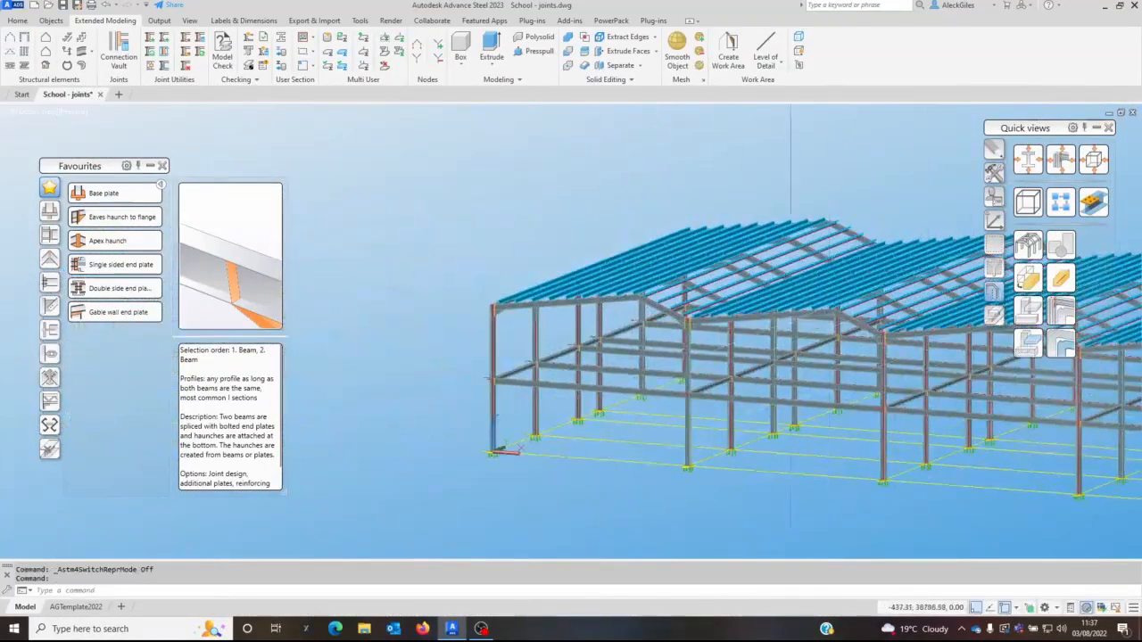
# - Create an apex haunch connection between the two rafters meeting at the front ridge of the first span
pyautogui.scroll(8, 666, 287)
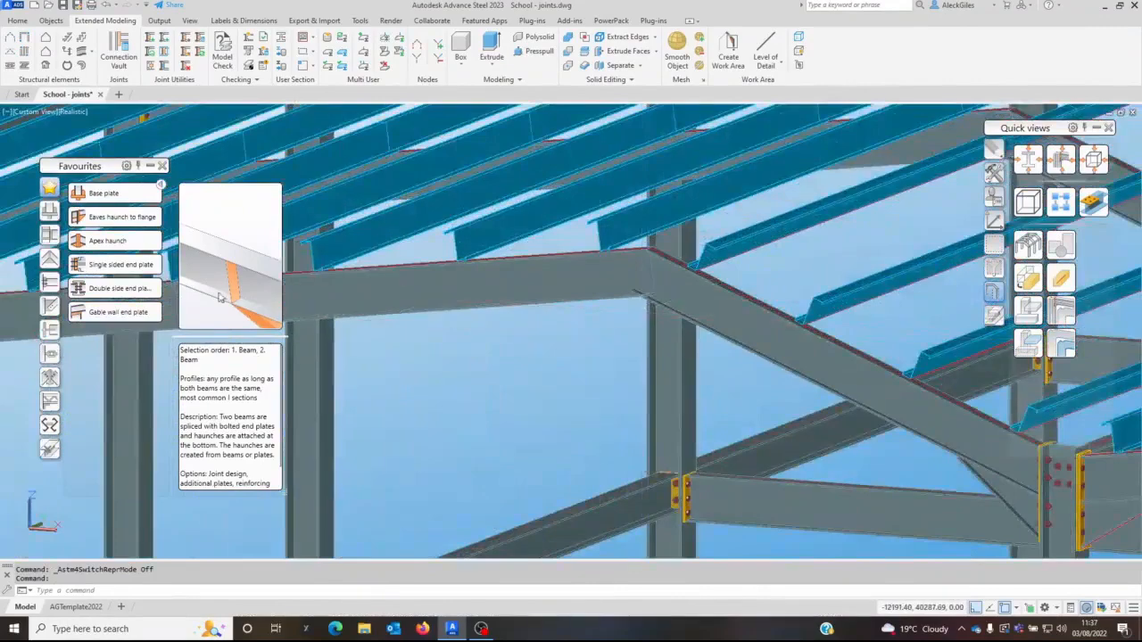
pyautogui.click(113, 238)
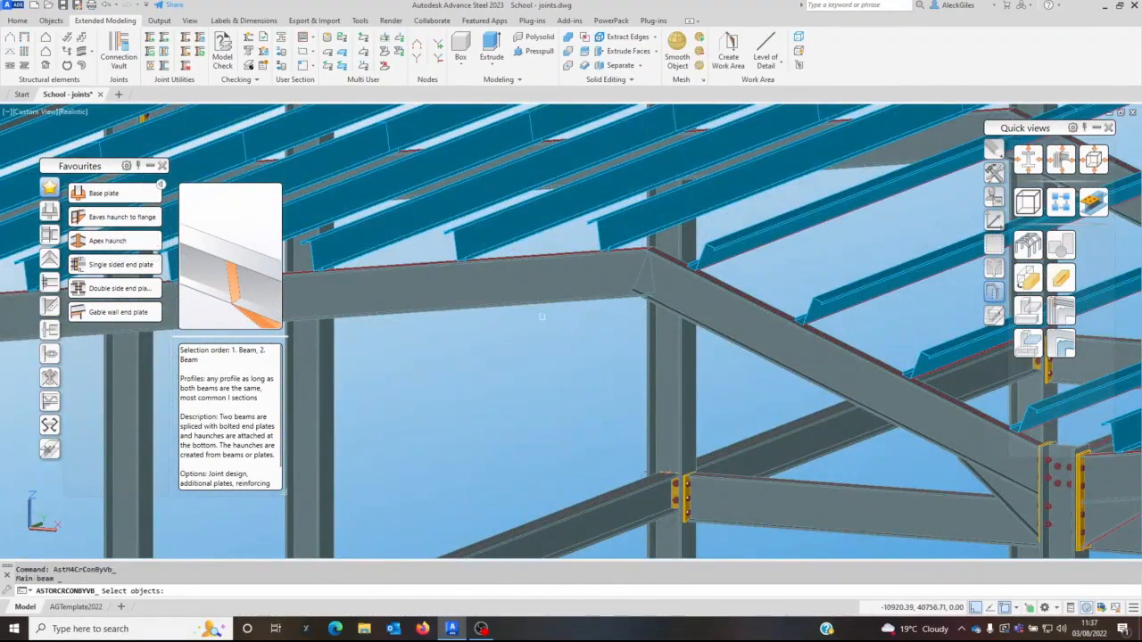
pyautogui.click(713, 312)
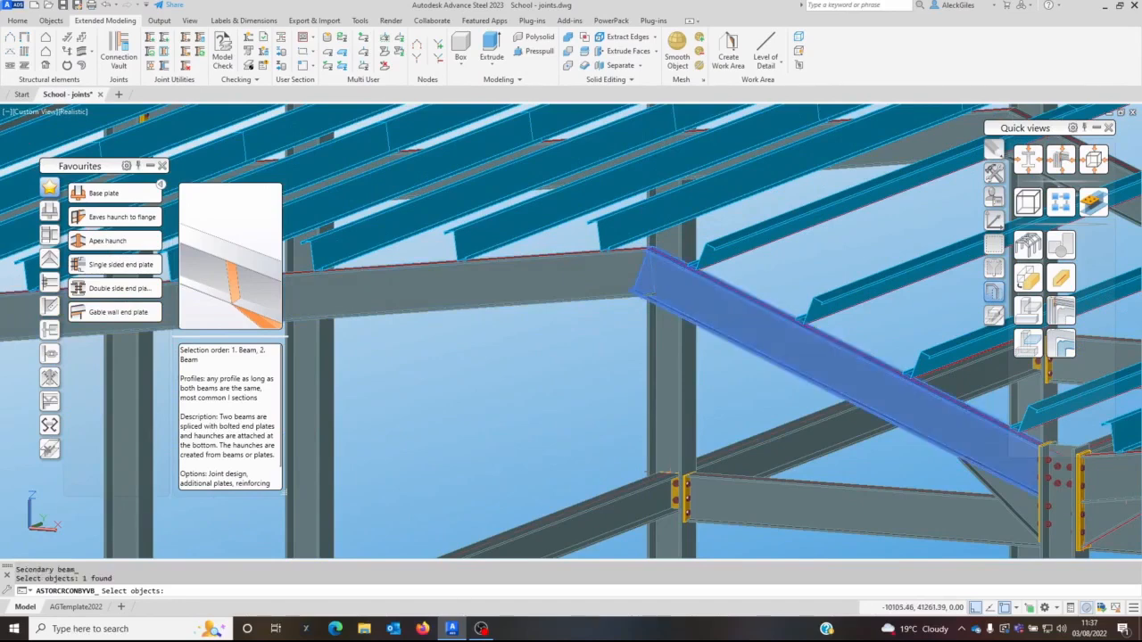
pyautogui.press('Return')
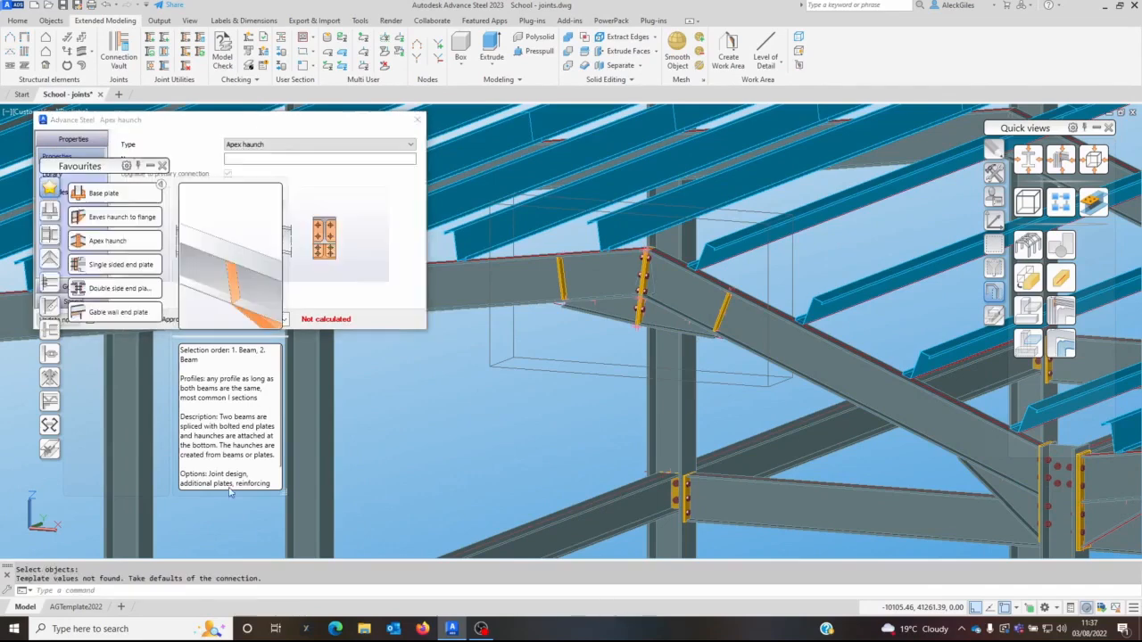
# - Disable End plates, 2 angles for the apex haunch and set Haunch 1's corner finish chamfer 1 to 10
pyautogui.click(161, 166)
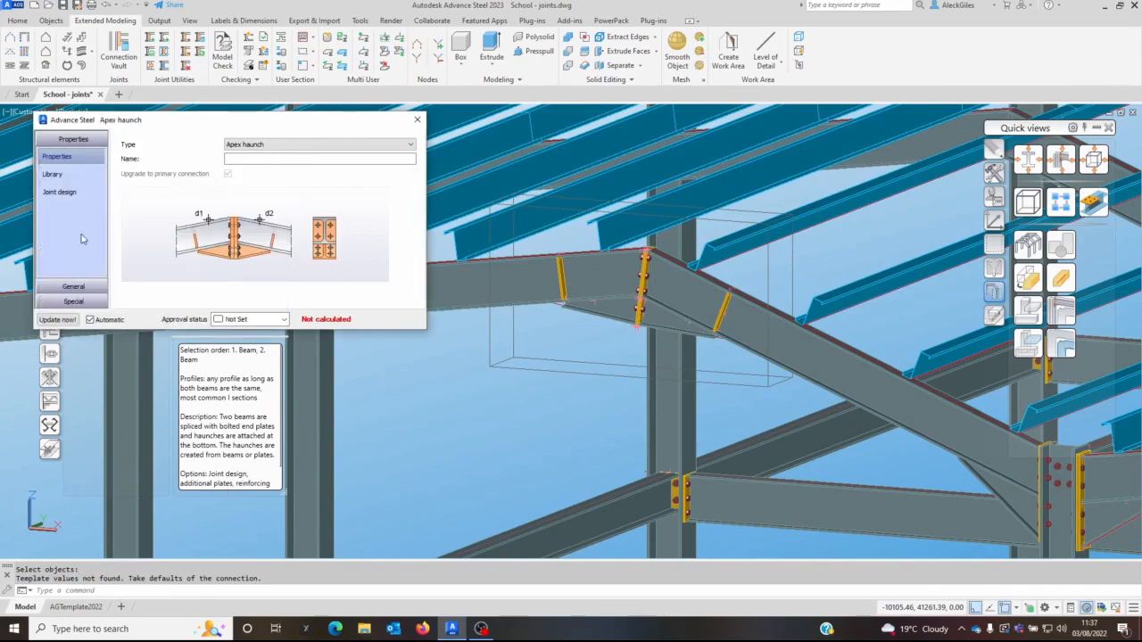
pyautogui.click(74, 287)
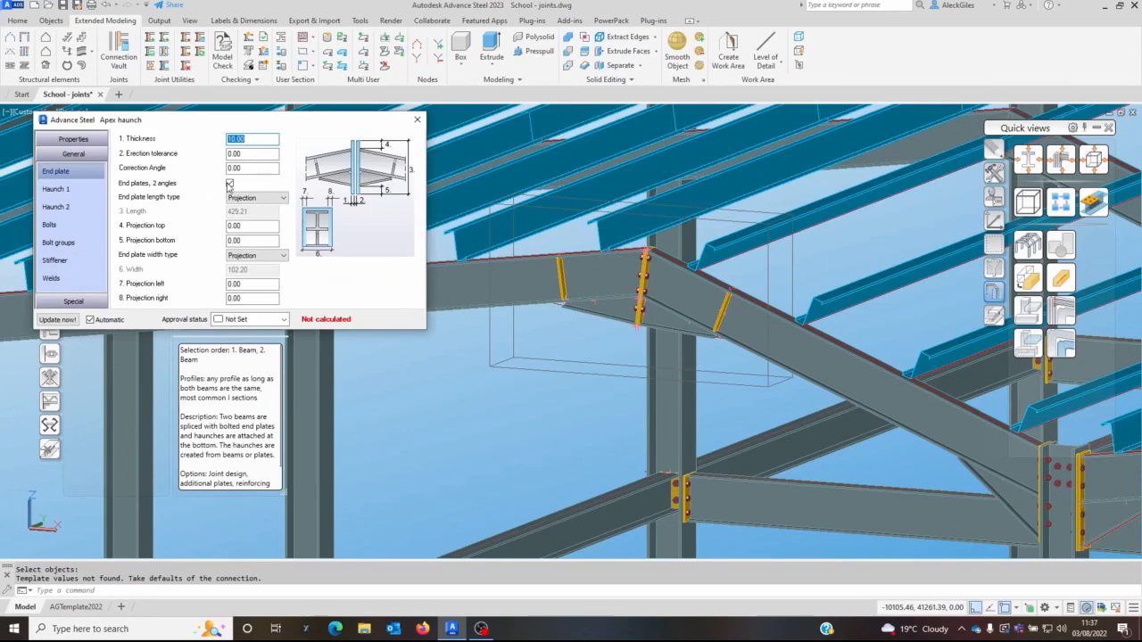
pyautogui.click(229, 184)
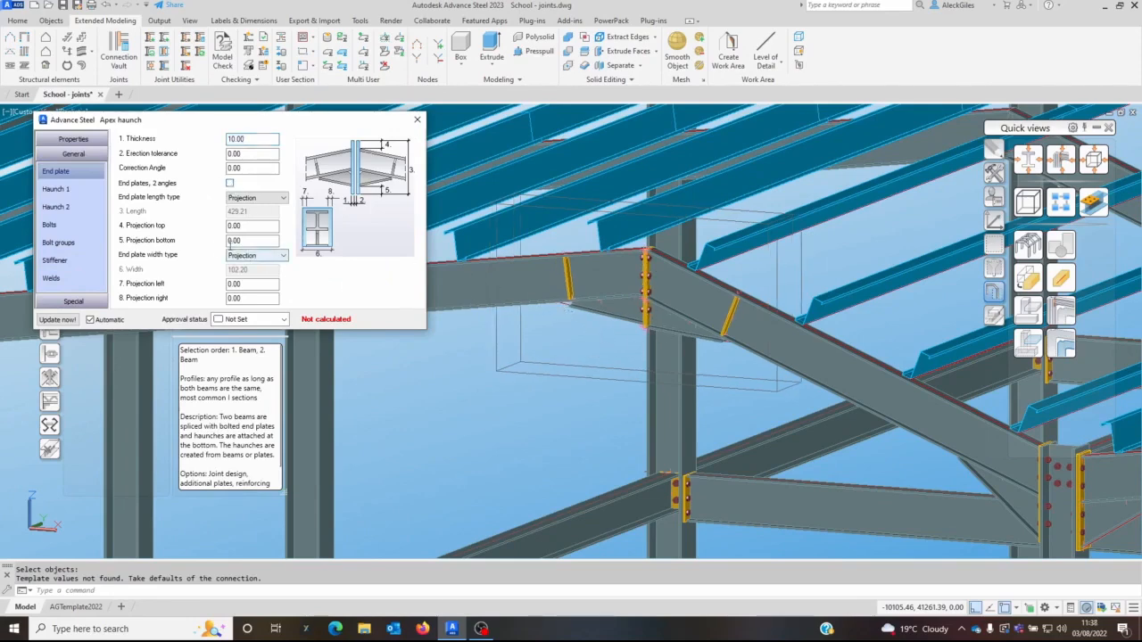
pyautogui.click(66, 194)
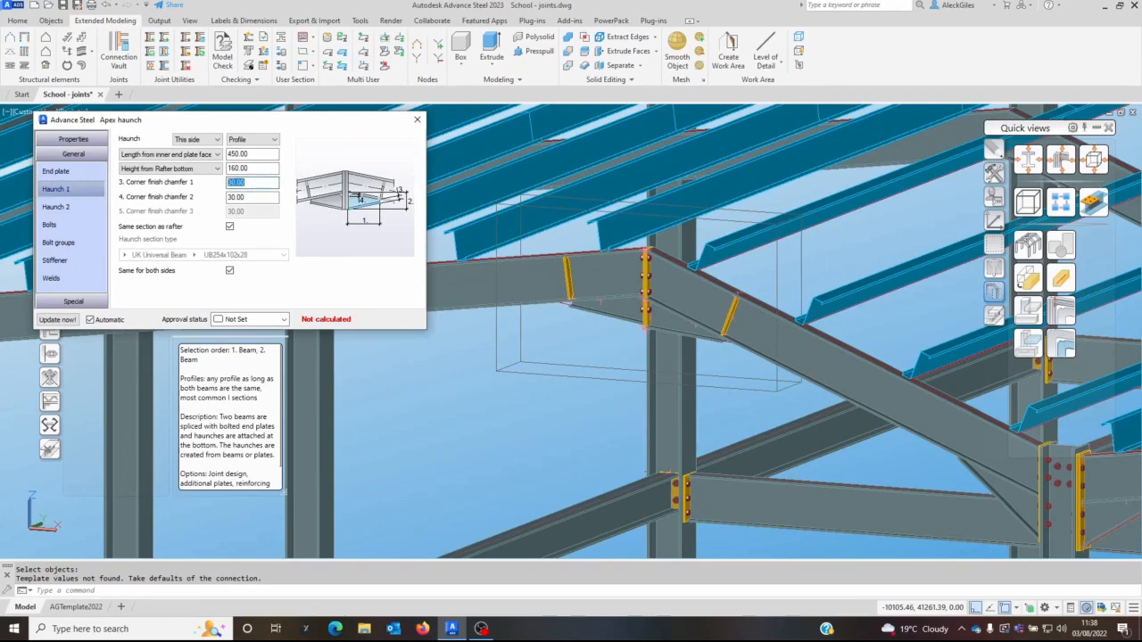
pyautogui.write('10')
pyautogui.press('Return')
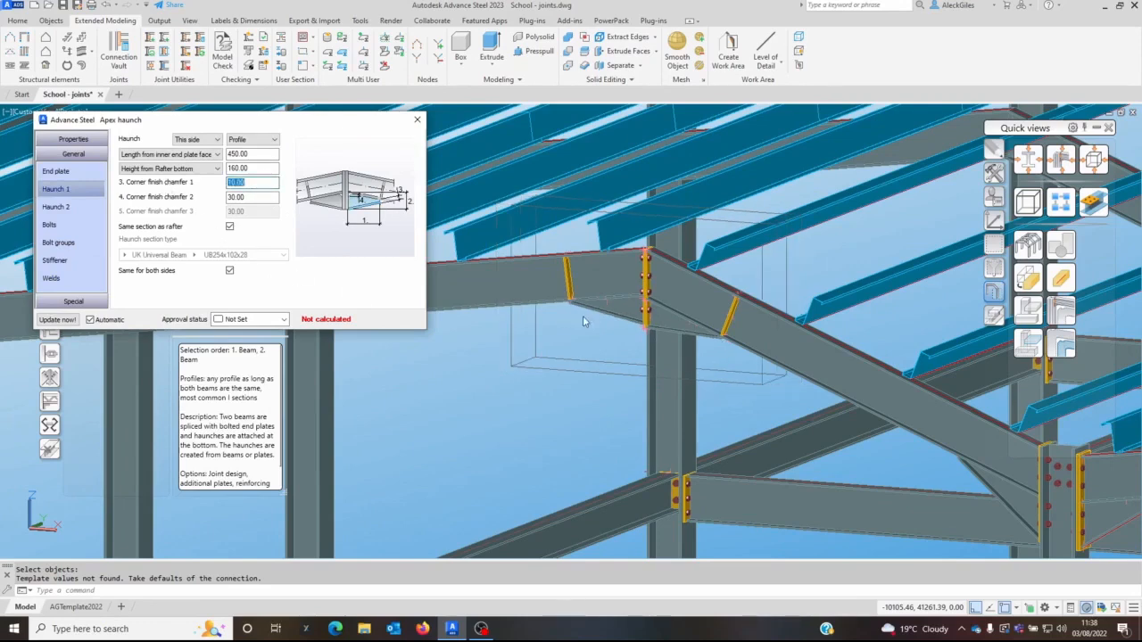
pyautogui.click(416, 118)
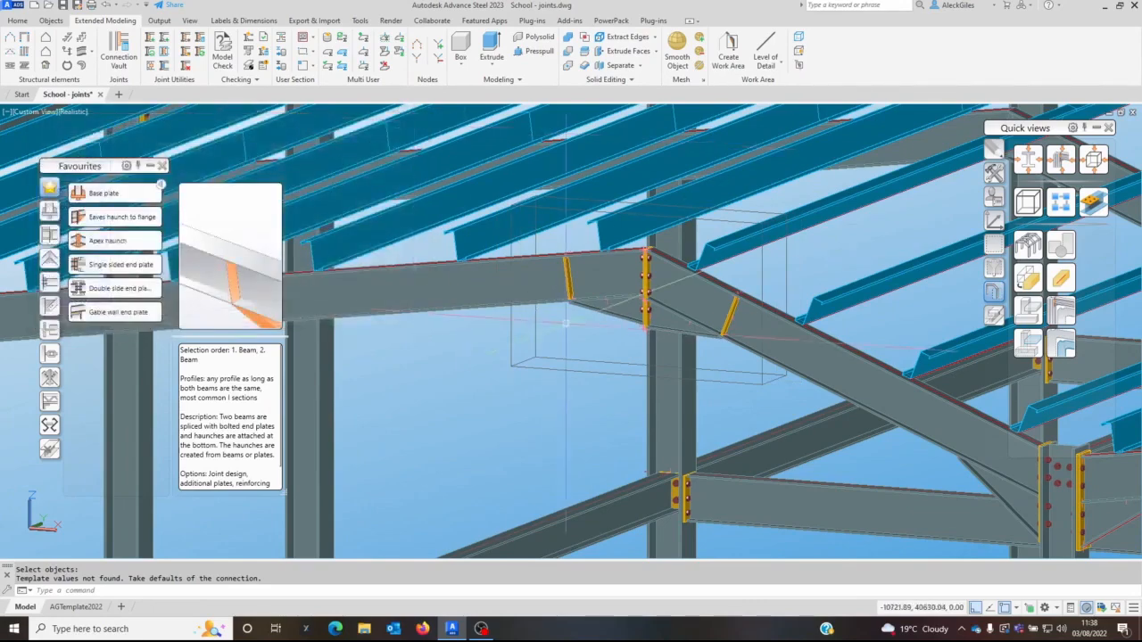
# - Propagate the apex haunch joint from its joint box to the similar rafter pairs
pyautogui.click(571, 355)
pyautogui.rightClick(496, 375)
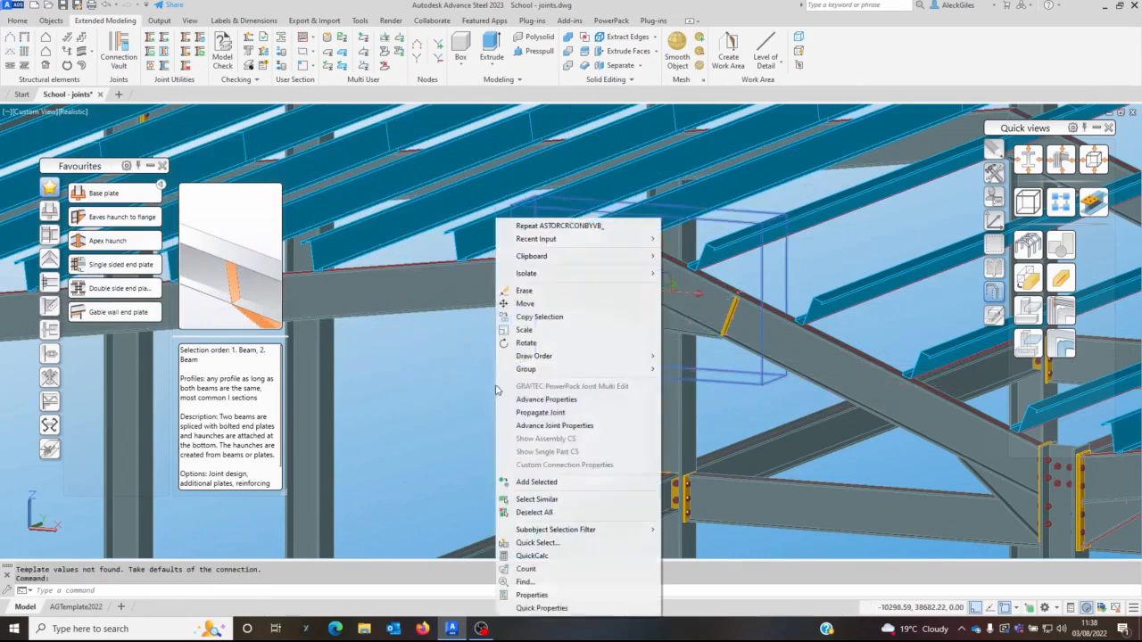
pyautogui.click(529, 414)
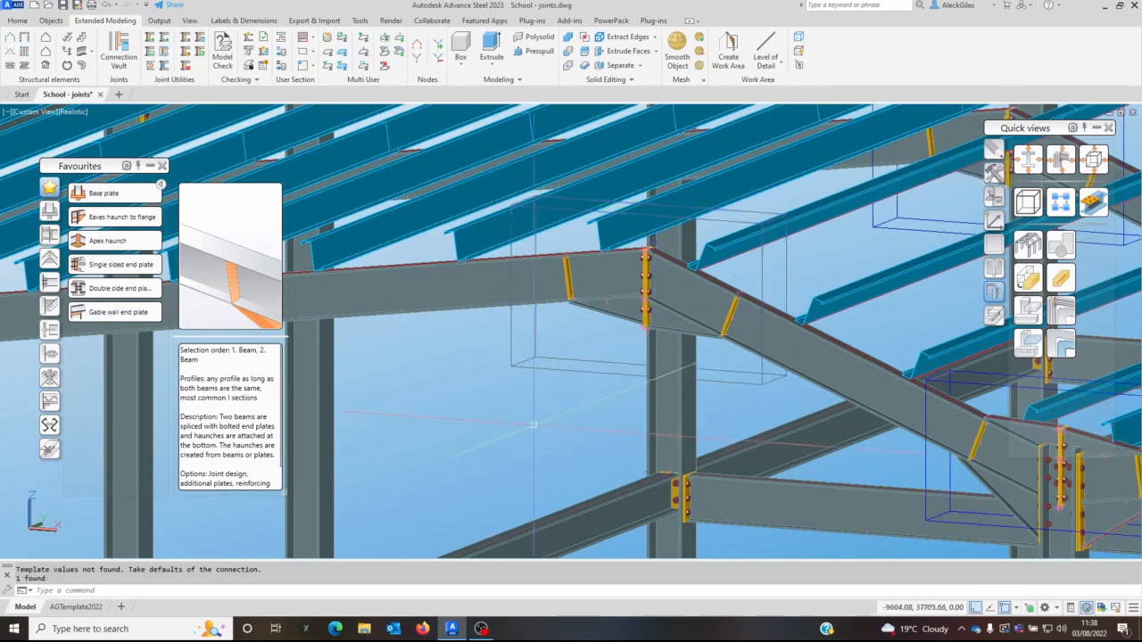
# - Examine the propagated apex haunch at the valley column and the two rafters it connects
pyautogui.keyDown('shift'); pyautogui.moveTo(569, 420); pyautogui.dragTo(380, 372, button='middle'); pyautogui.keyUp('shift')
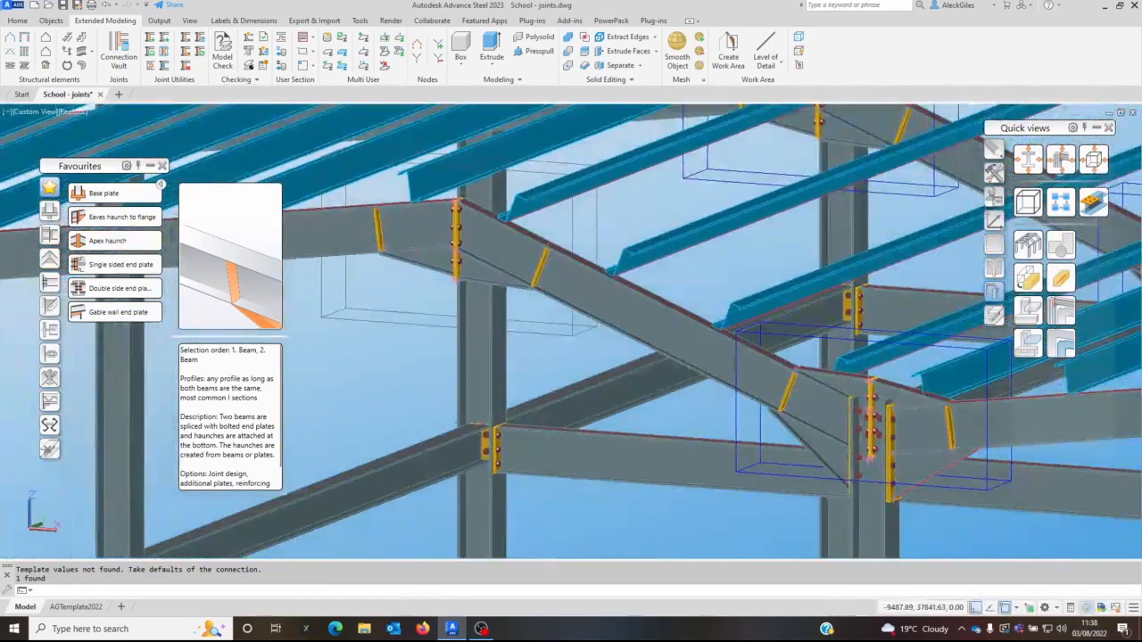
pyautogui.moveTo(676, 455); pyautogui.dragTo(509, 390, button='middle')
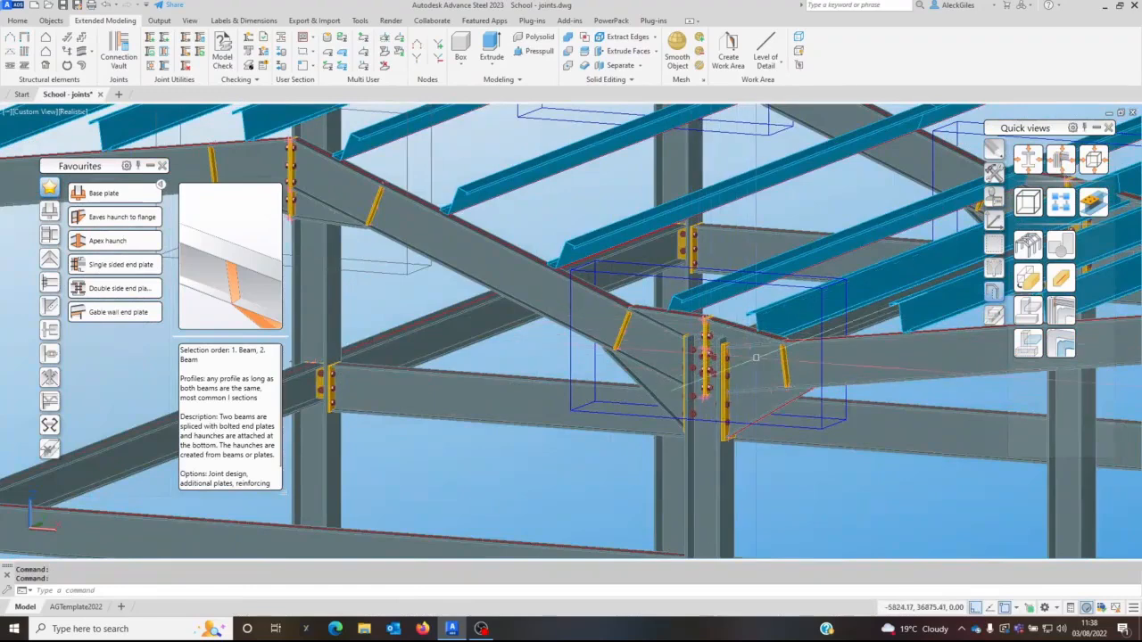
pyautogui.click(591, 312)
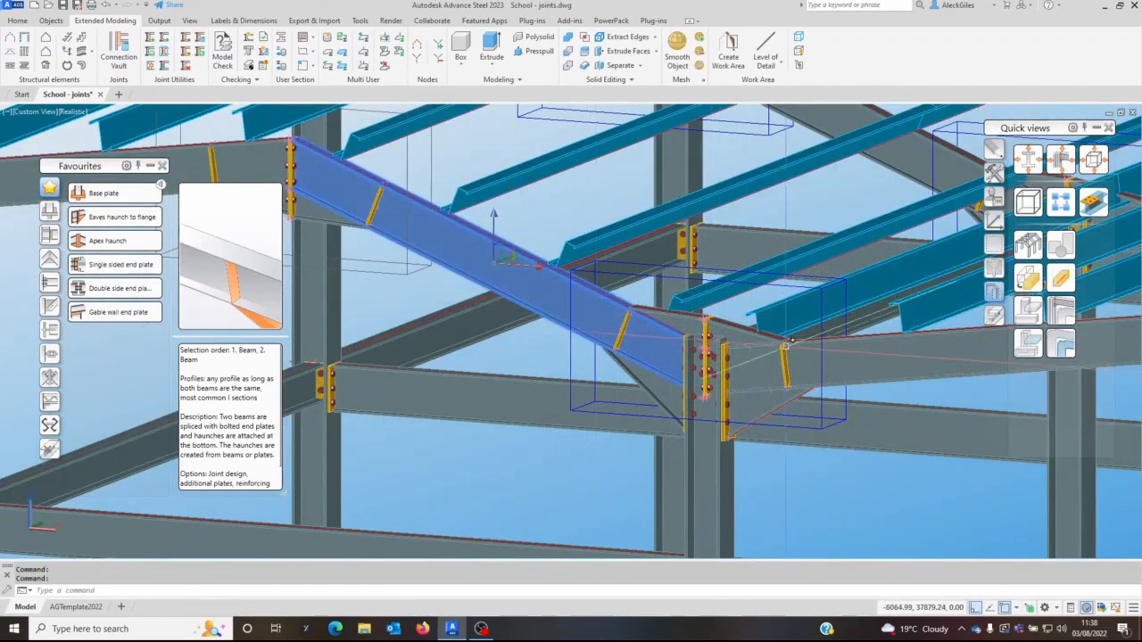
pyautogui.click(852, 375)
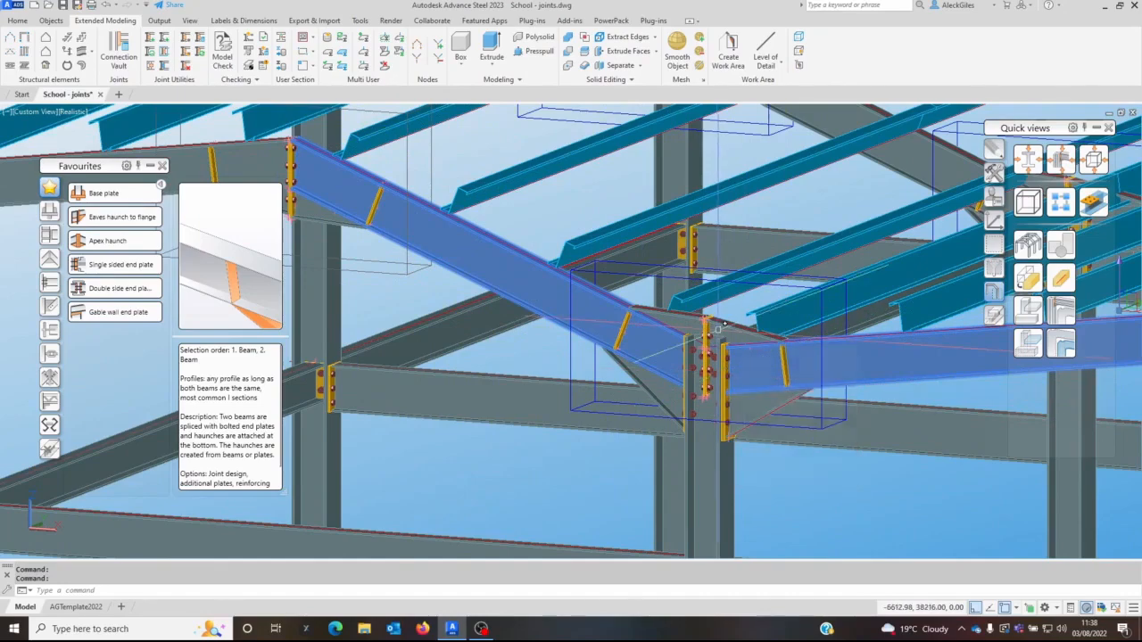
pyautogui.press('Escape')
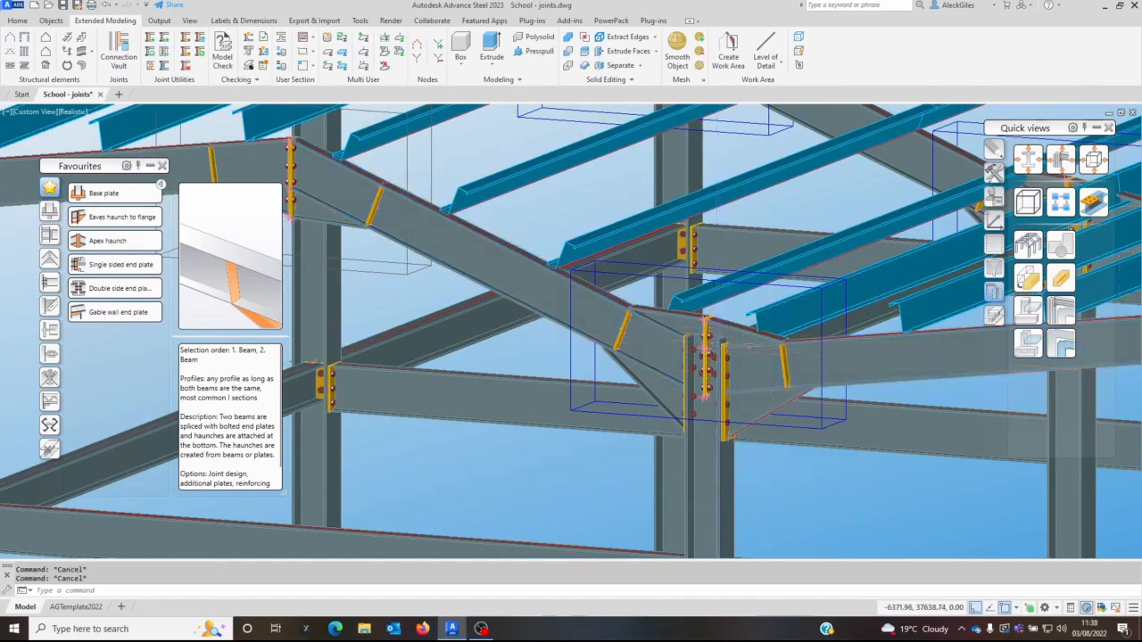
# - Select the unwanted apex haunches at the valley columns throughout the roof and erase them
pyautogui.scroll(-8, 729, 346)
pyautogui.keyDown('shift'); pyautogui.moveTo(725, 348); pyautogui.dragTo(588, 348, button='middle'); pyautogui.keyUp('shift')
pyautogui.keyDown('shift'); pyautogui.moveTo(790, 324); pyautogui.dragTo(606, 334, button='middle'); pyautogui.keyUp('shift')
pyautogui.scroll(6, 607, 334)
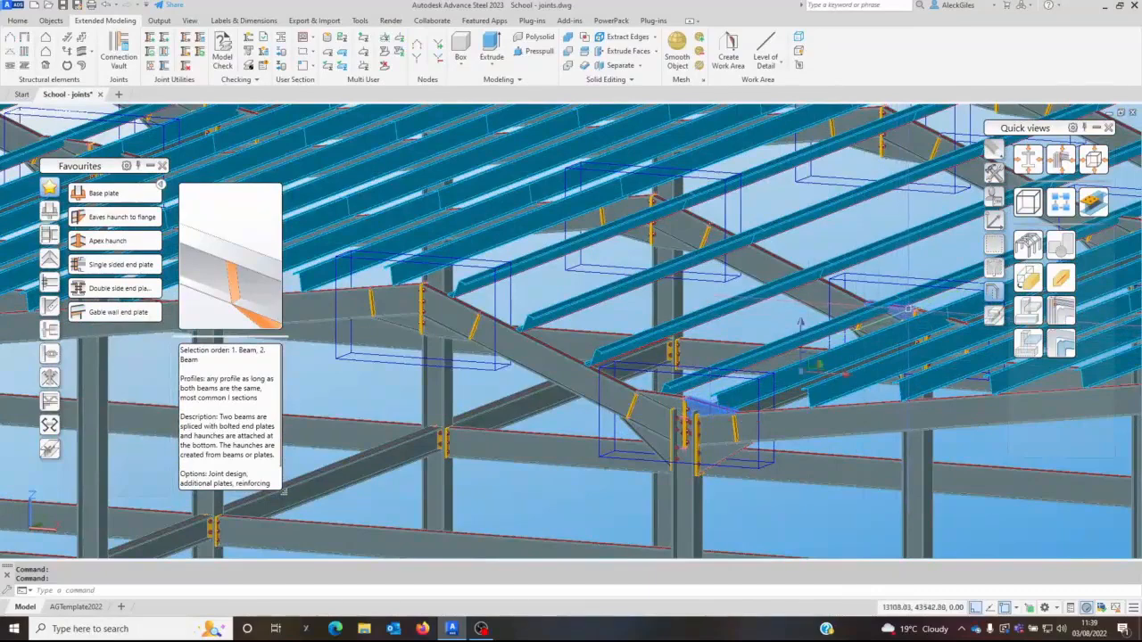
pyautogui.moveTo(909, 312); pyautogui.dragTo(398, 432, button='middle')
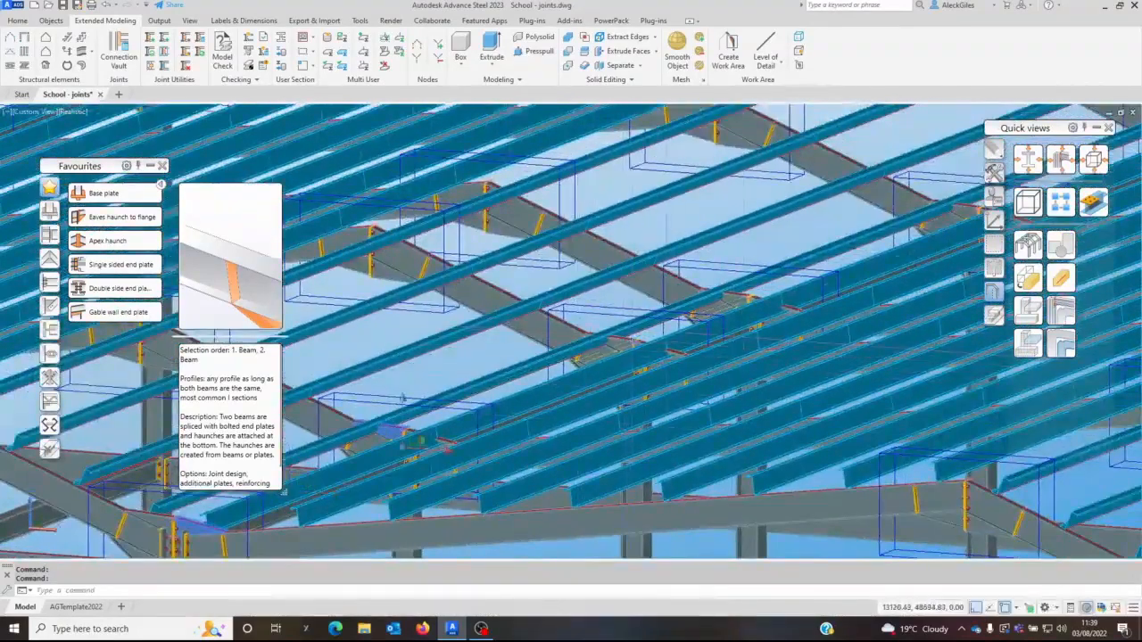
pyautogui.keyDown('shift'); pyautogui.moveTo(747, 294); pyautogui.dragTo(649, 309, button='middle'); pyautogui.keyUp('shift')
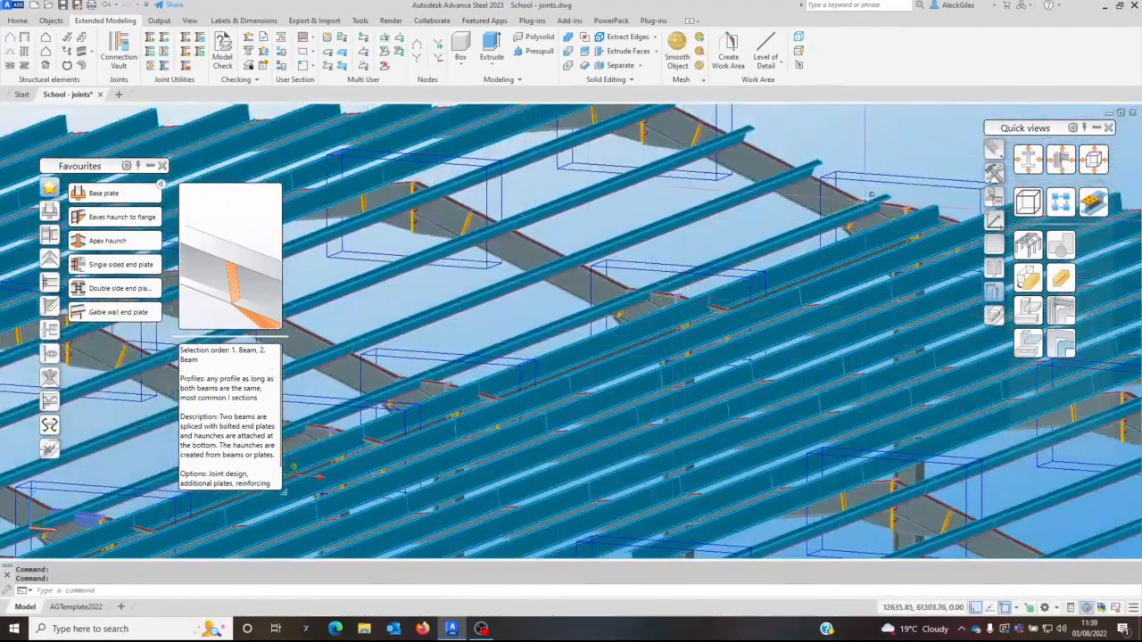
pyautogui.keyDown('shift'); pyautogui.moveTo(856, 205); pyautogui.dragTo(812, 303, button='middle'); pyautogui.keyUp('shift')
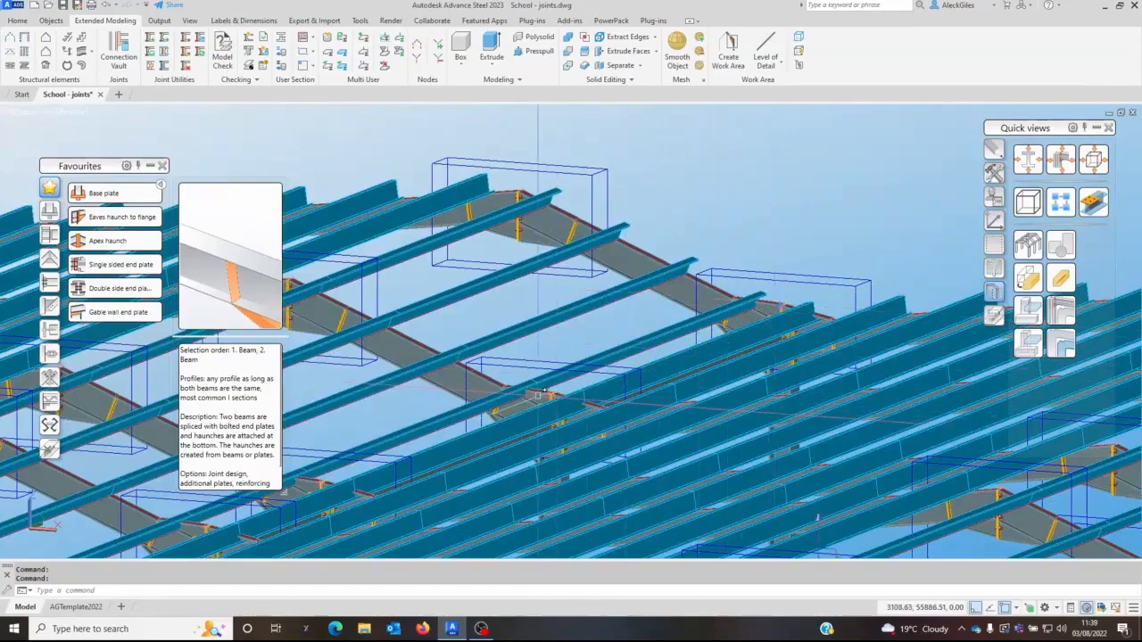
pyautogui.keyDown('shift'); pyautogui.moveTo(392, 460); pyautogui.dragTo(788, 323, button='middle'); pyautogui.keyUp('shift')
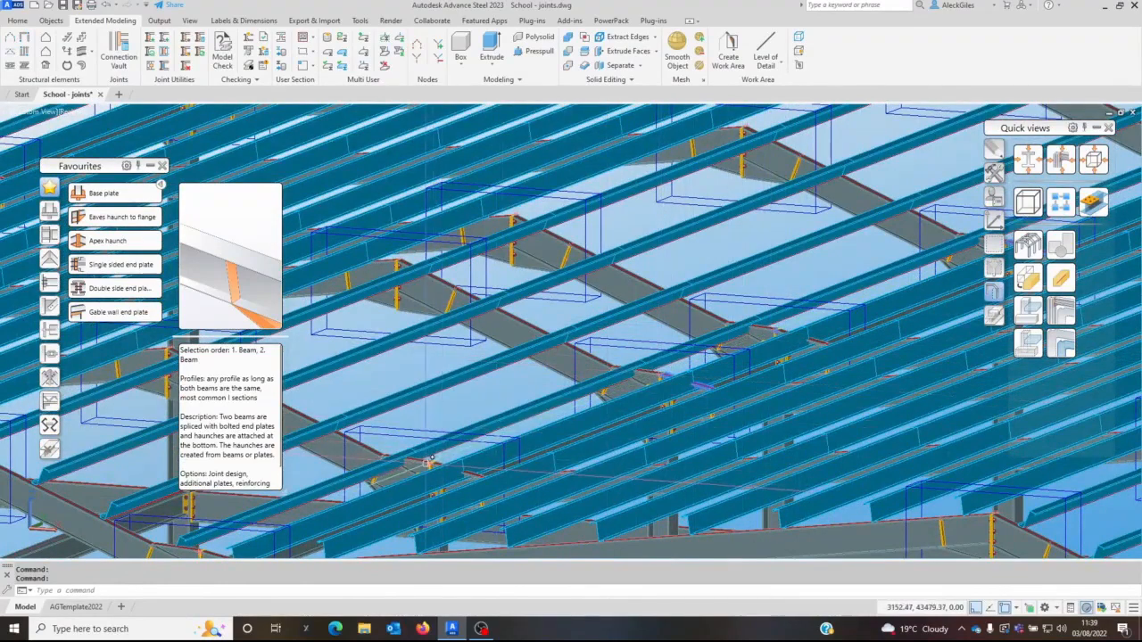
pyautogui.keyDown('shift'); pyautogui.moveTo(389, 473); pyautogui.dragTo(739, 311, button='middle'); pyautogui.keyUp('shift')
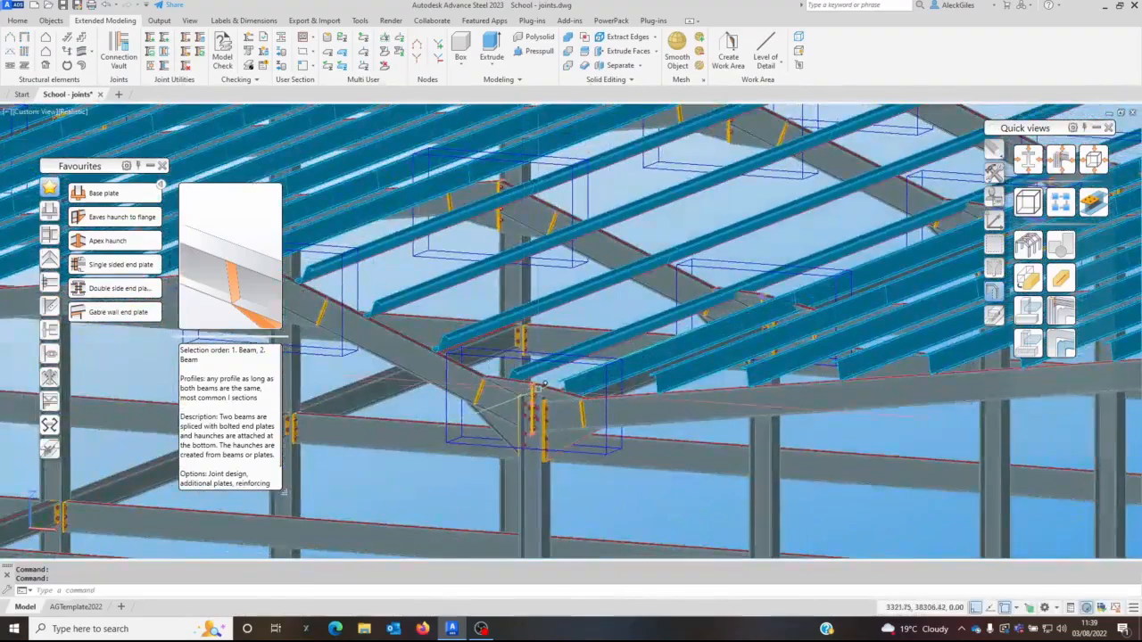
pyautogui.keyDown('shift'); pyautogui.moveTo(500, 366); pyautogui.dragTo(432, 489, button='middle'); pyautogui.keyUp('shift')
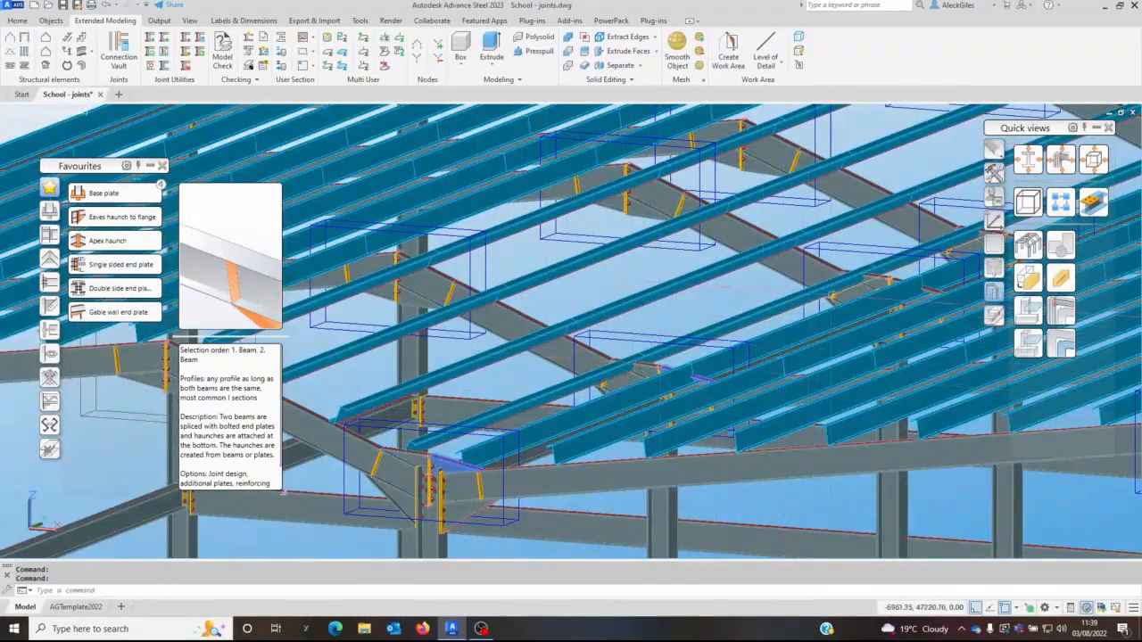
pyautogui.moveTo(864, 293); pyautogui.dragTo(442, 489, button='middle')
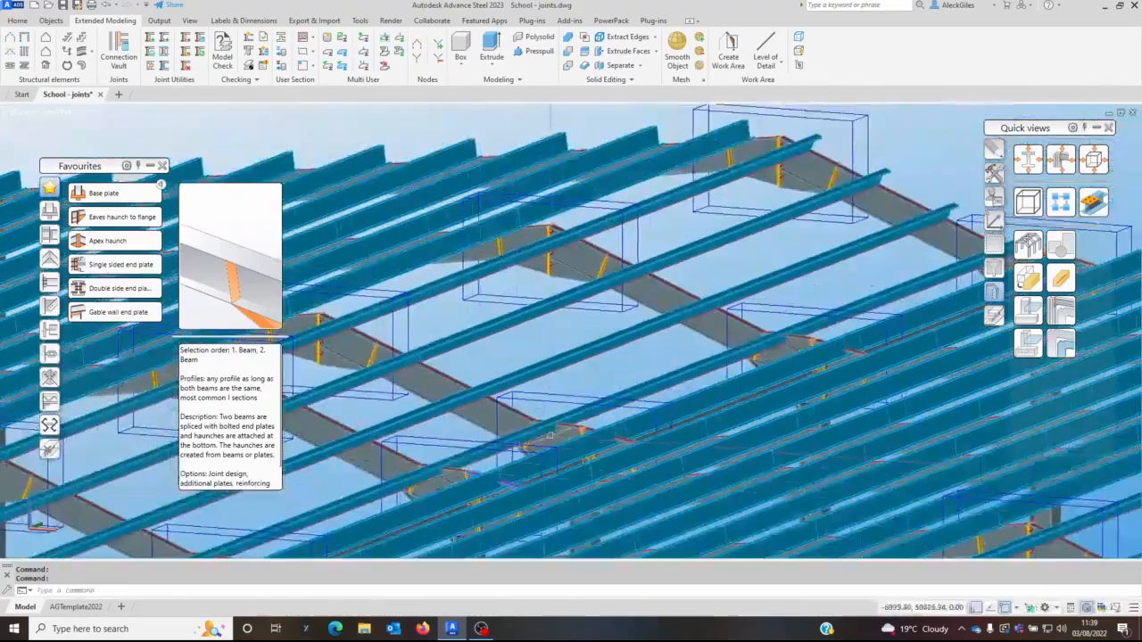
pyautogui.moveTo(805, 338); pyautogui.dragTo(981, 455, button='middle')
pyautogui.scroll(-4, 540, 440)
pyautogui.moveTo(545, 419); pyautogui.dragTo(591, 322, button='middle')
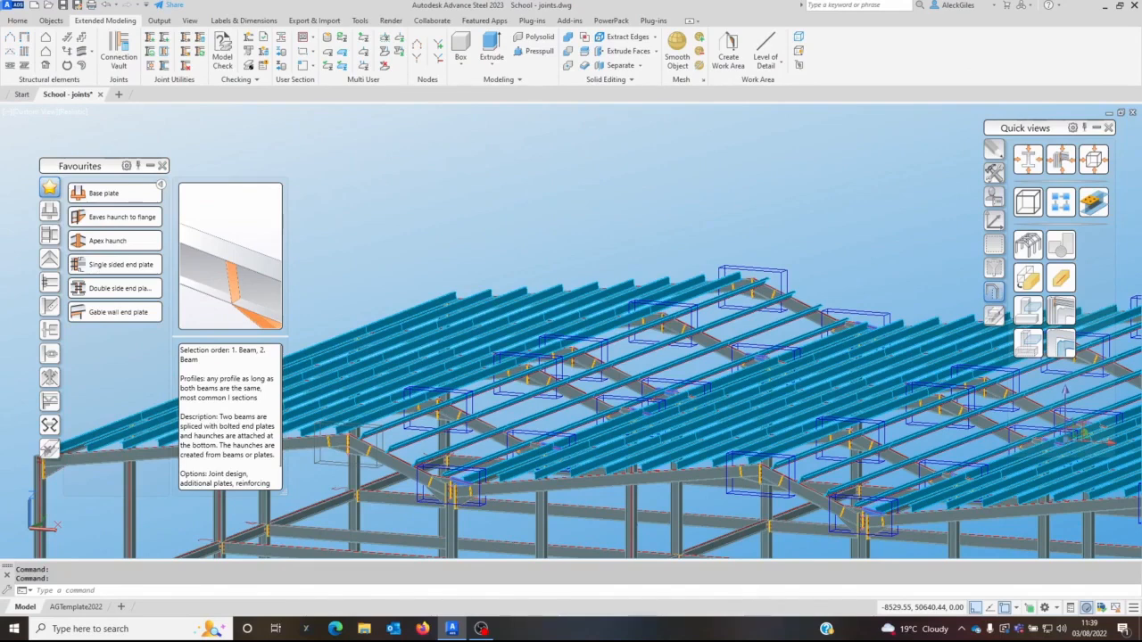
pyautogui.press('Delete')
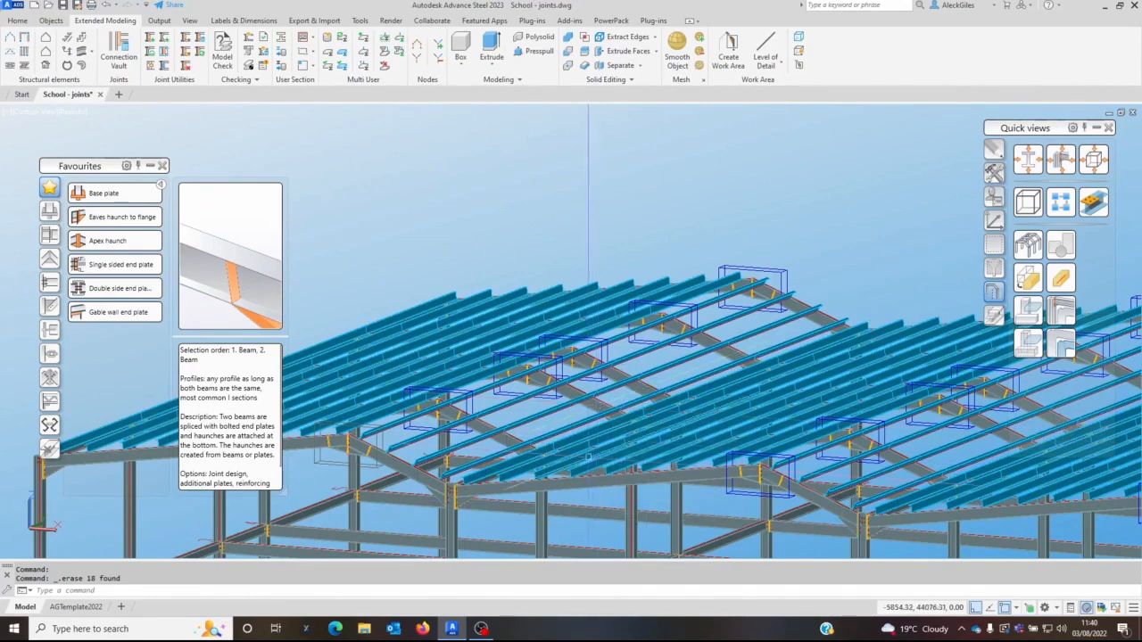
# - Transfer the apex haunch from the neighbouring span to the two rafters at the front ridge of the end span
pyautogui.scroll(-5, 587, 463)
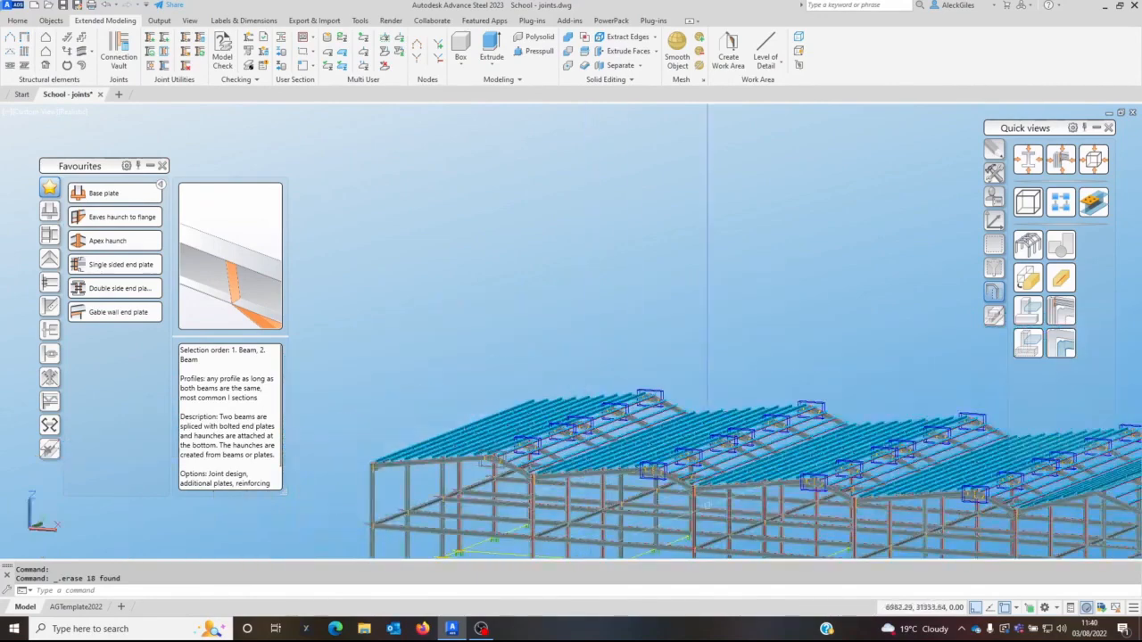
pyautogui.scroll(2, 838, 360)
pyautogui.moveTo(837, 361); pyautogui.dragTo(700, 436, button='middle')
pyautogui.click(995, 197)
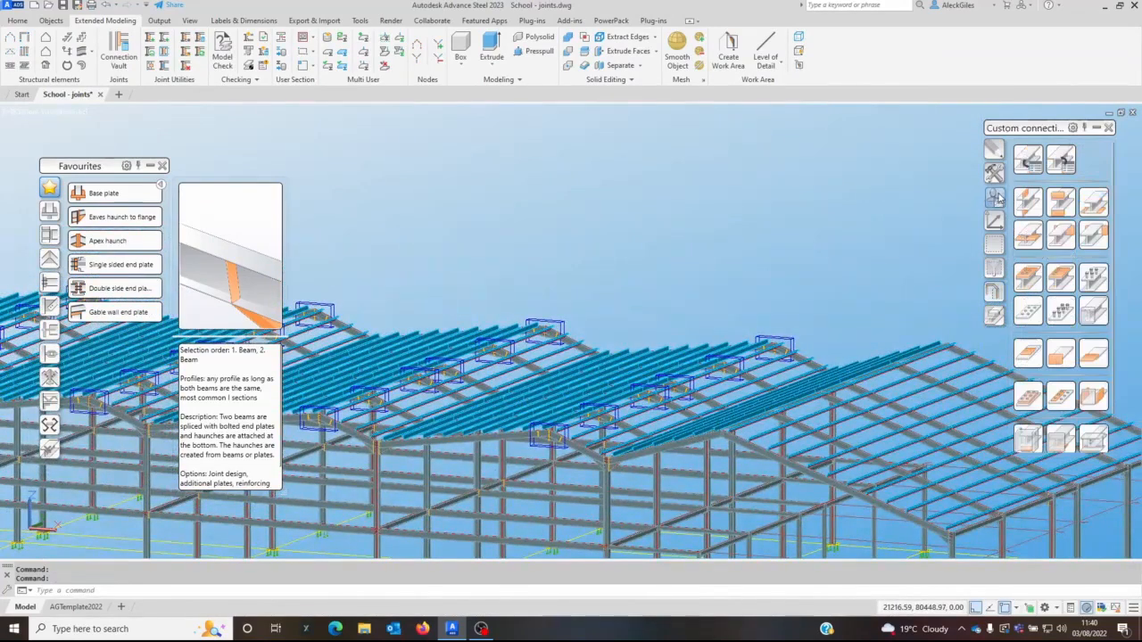
pyautogui.click(994, 172)
pyautogui.click(1030, 312)
pyautogui.click(532, 451)
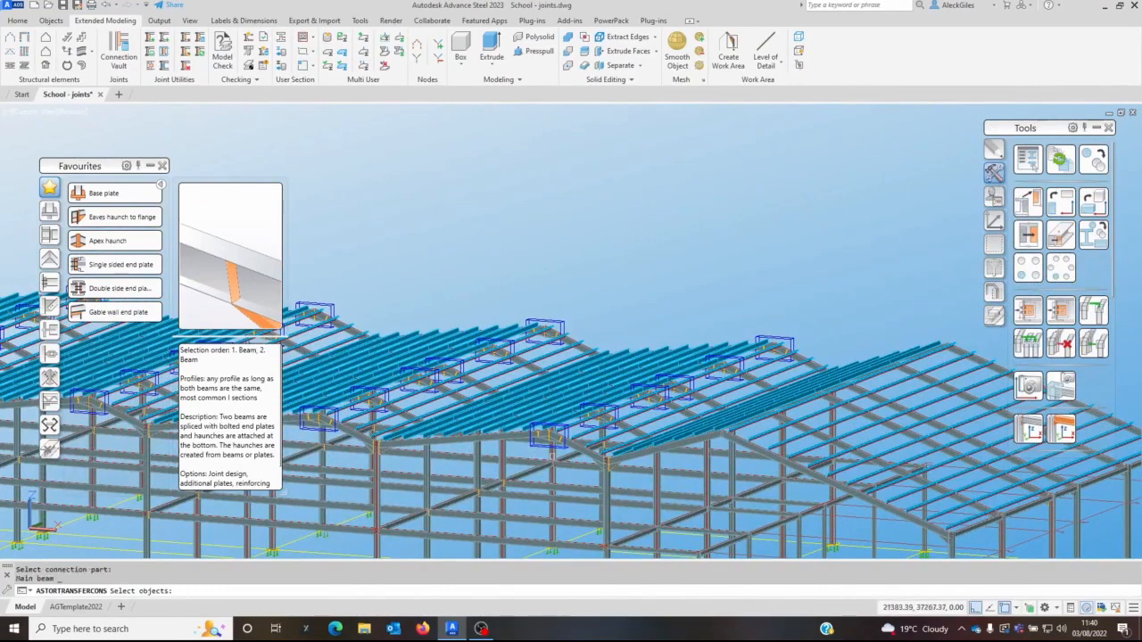
pyautogui.scroll(2, 705, 437)
pyautogui.click(722, 435)
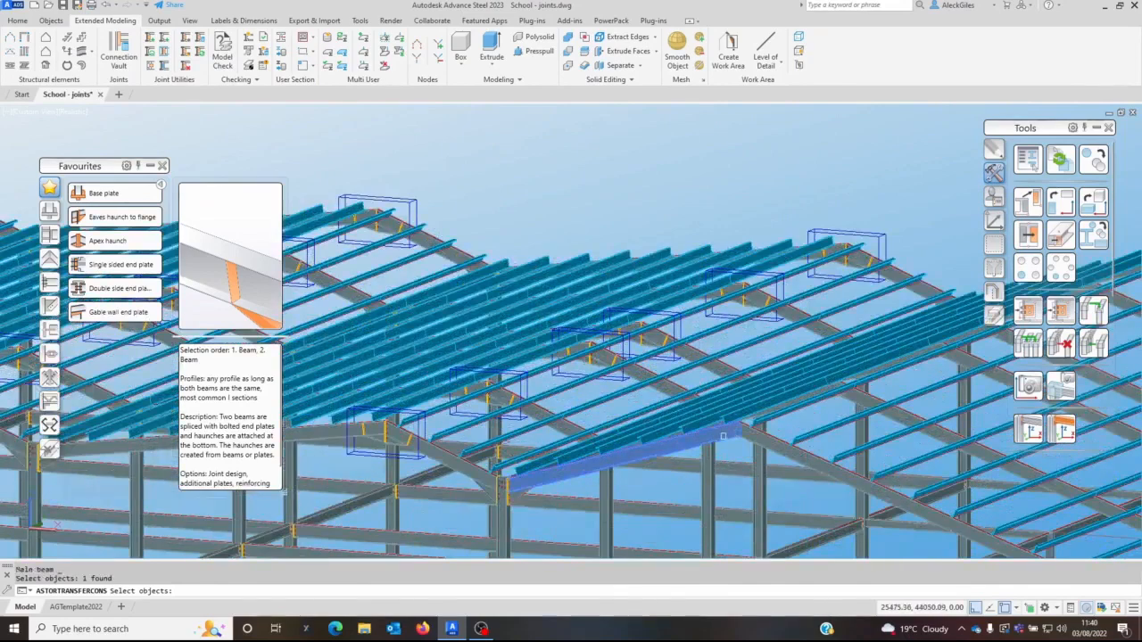
pyautogui.click(765, 438)
pyautogui.press('Return')
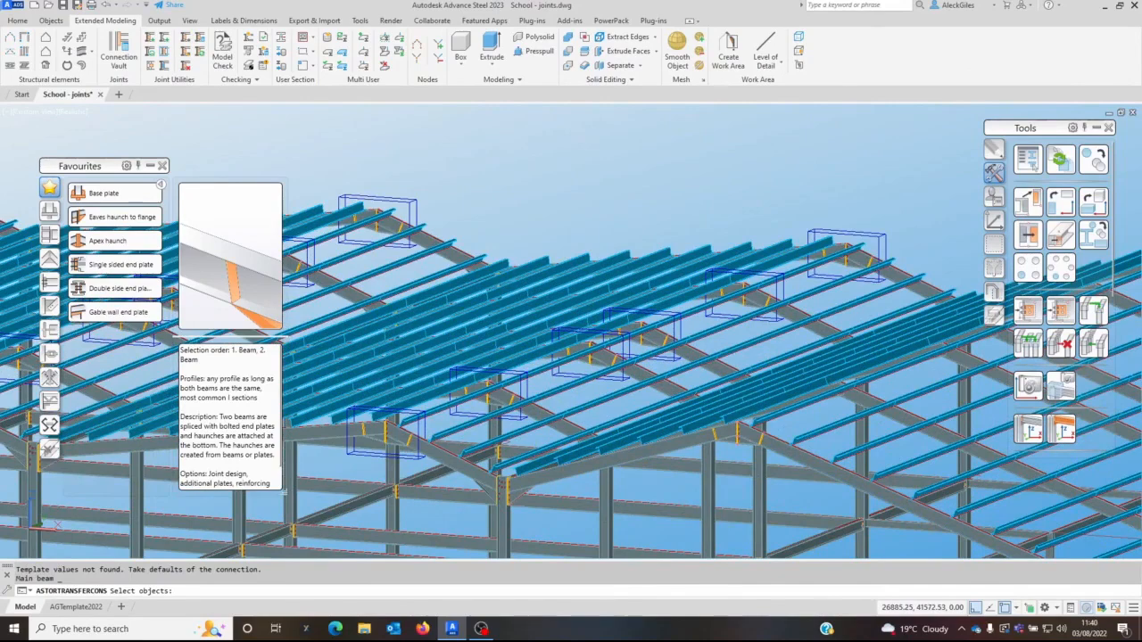
pyautogui.press('Return')
# - Display the joint box of the apex haunch at the end span's front ridge and propagate the joint to the similar rafter pairs
pyautogui.moveTo(738, 440)
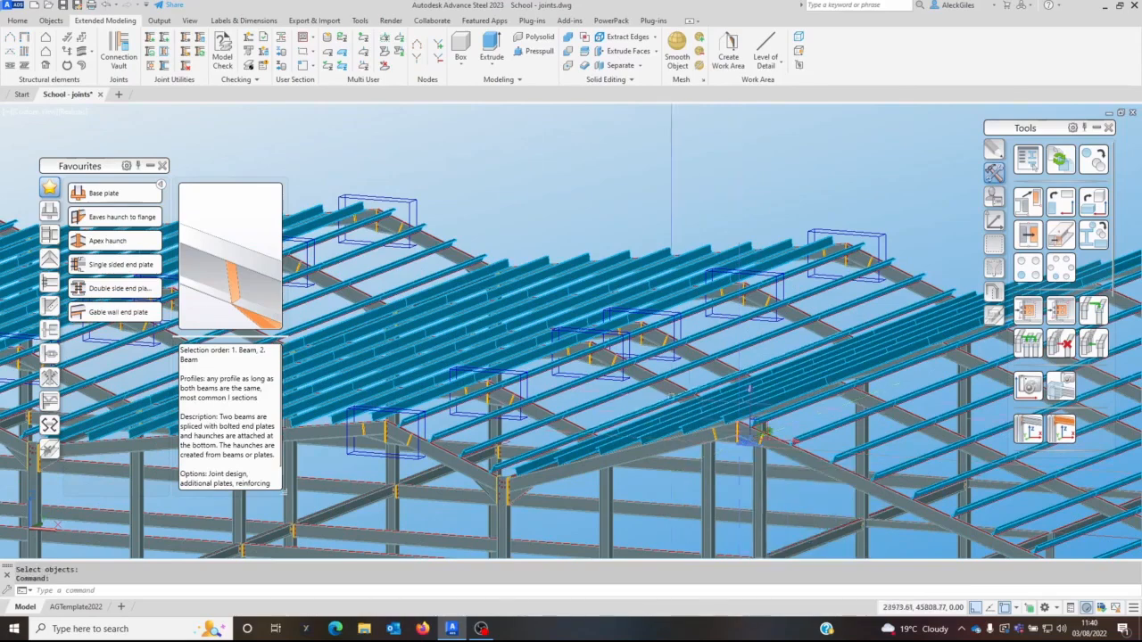
pyautogui.click(173, 52)
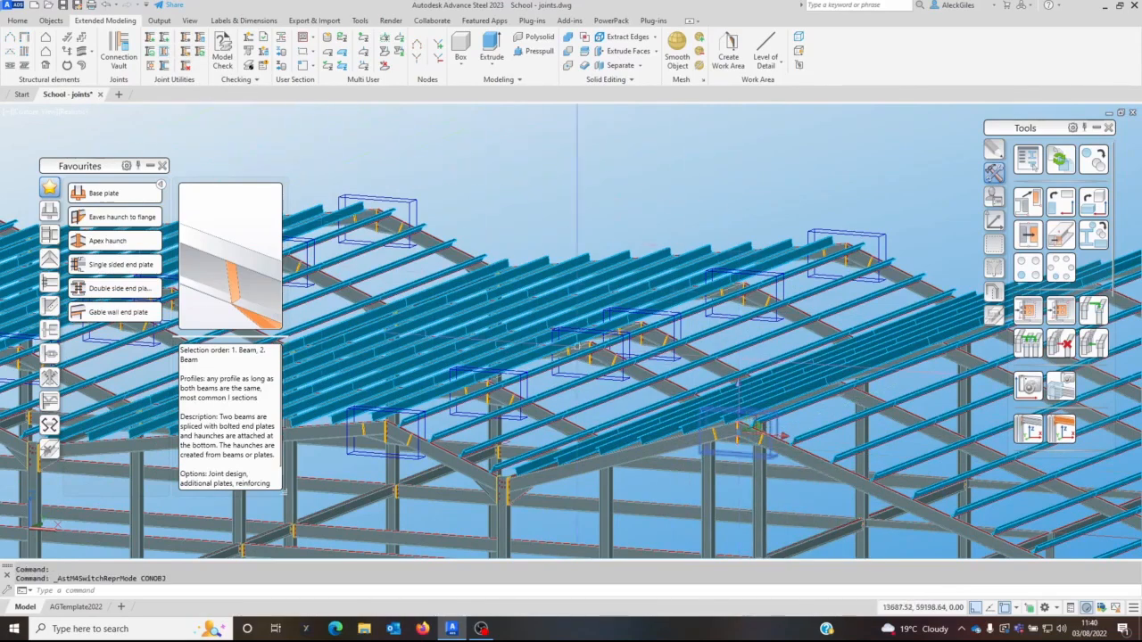
pyautogui.rightClick(680, 176)
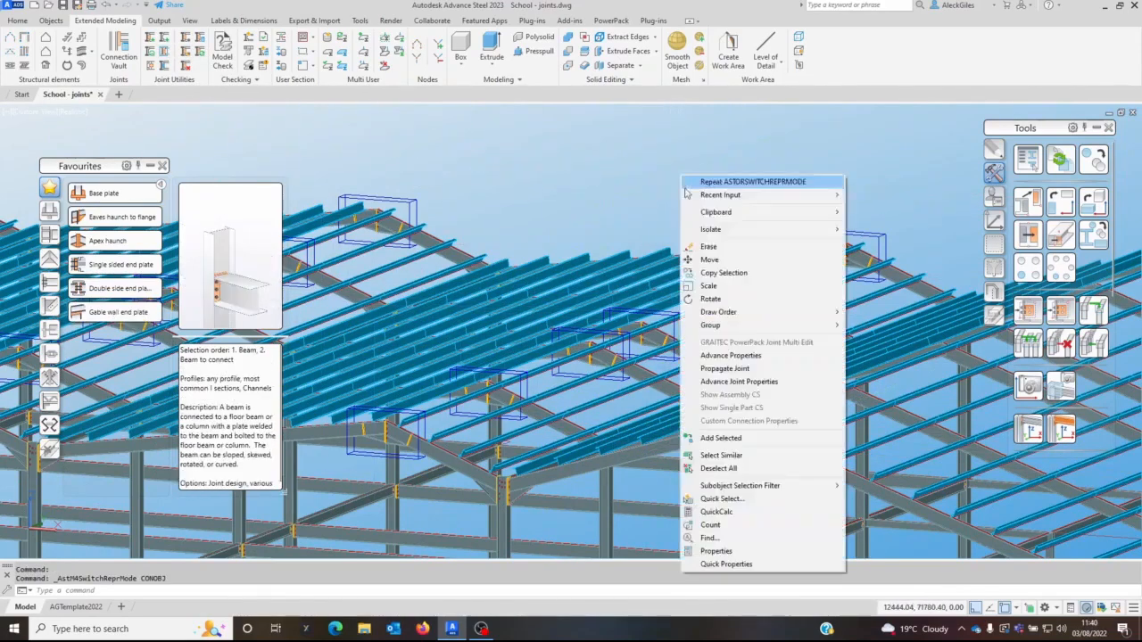
pyautogui.click(723, 368)
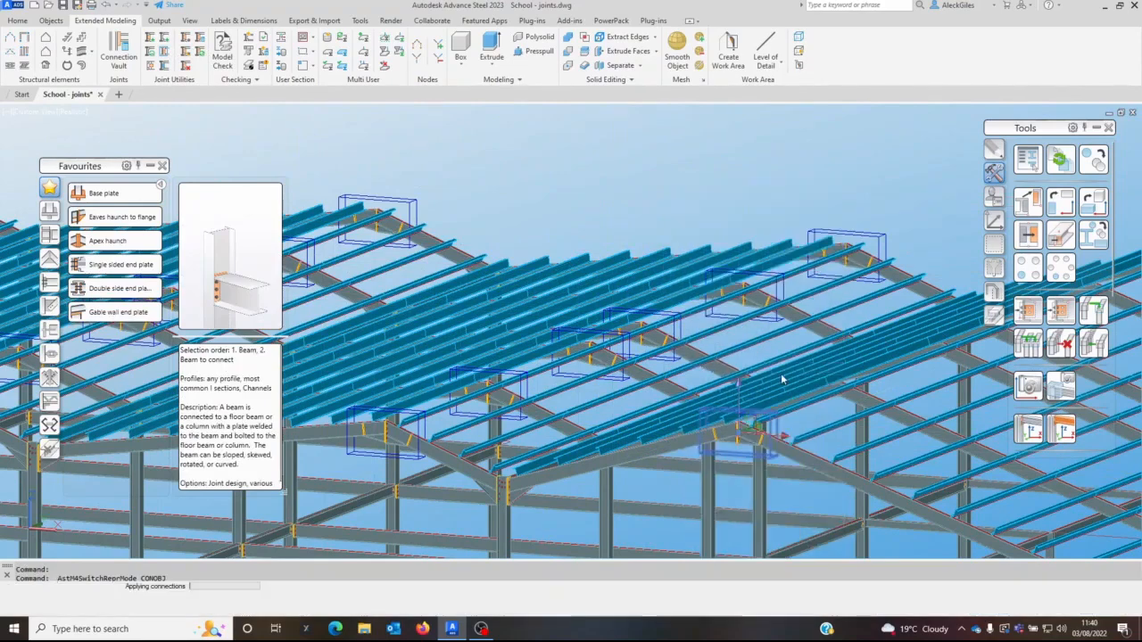
pyautogui.moveTo(806, 381); pyautogui.dragTo(528, 375, button='middle')
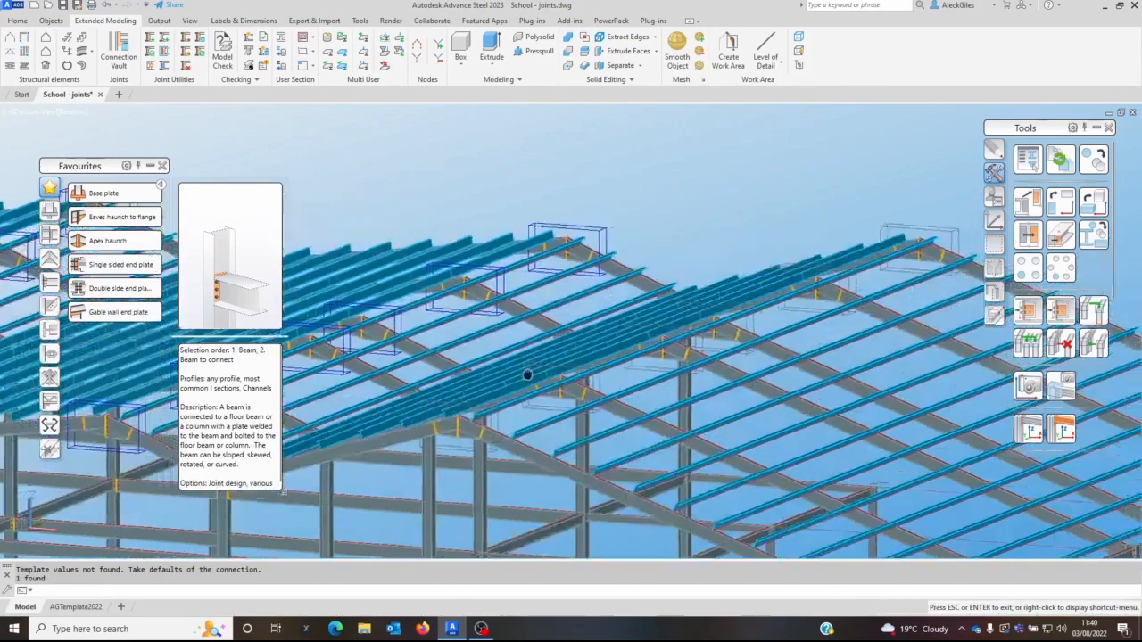
pyautogui.scroll(-4, 528, 375)
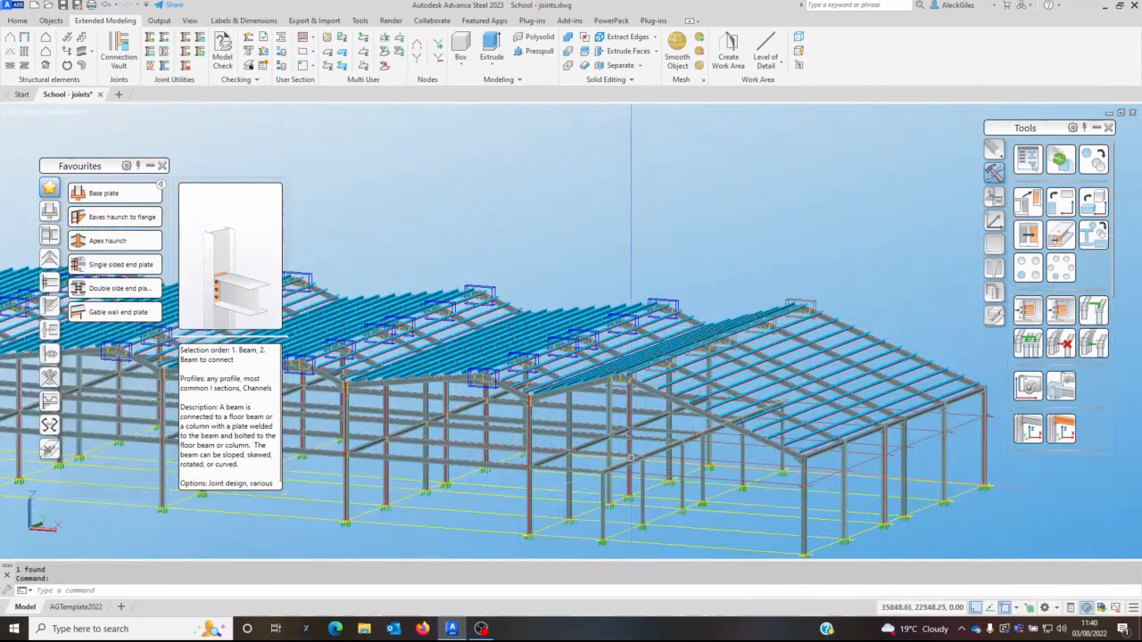
# - Hide the joint boxes throughout the model
pyautogui.scroll(2, 632, 457)
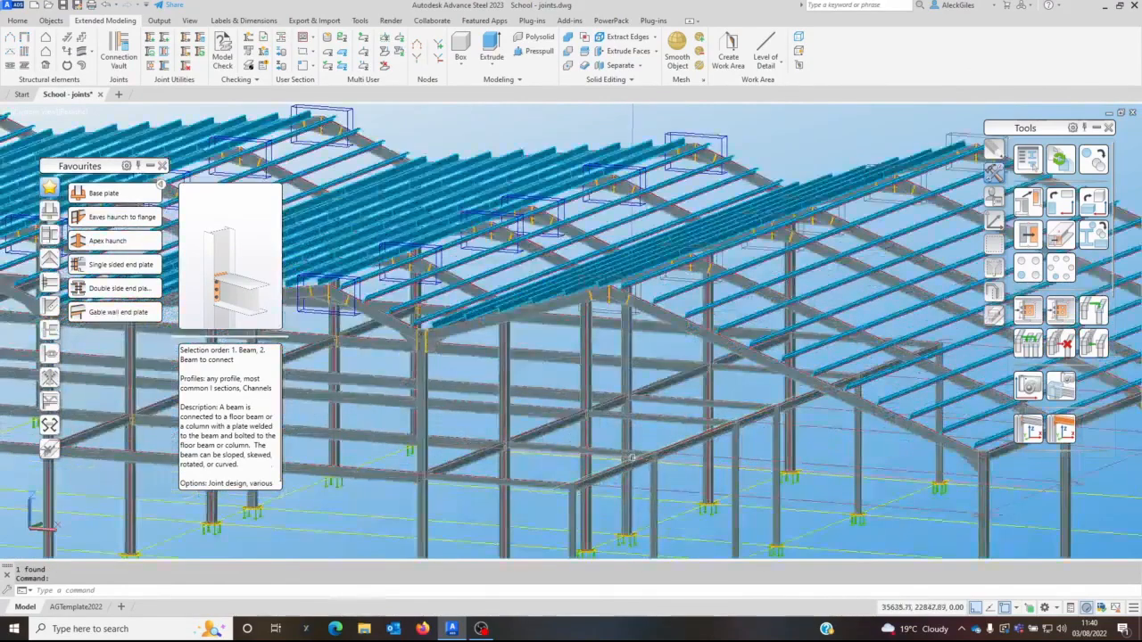
pyautogui.click(991, 269)
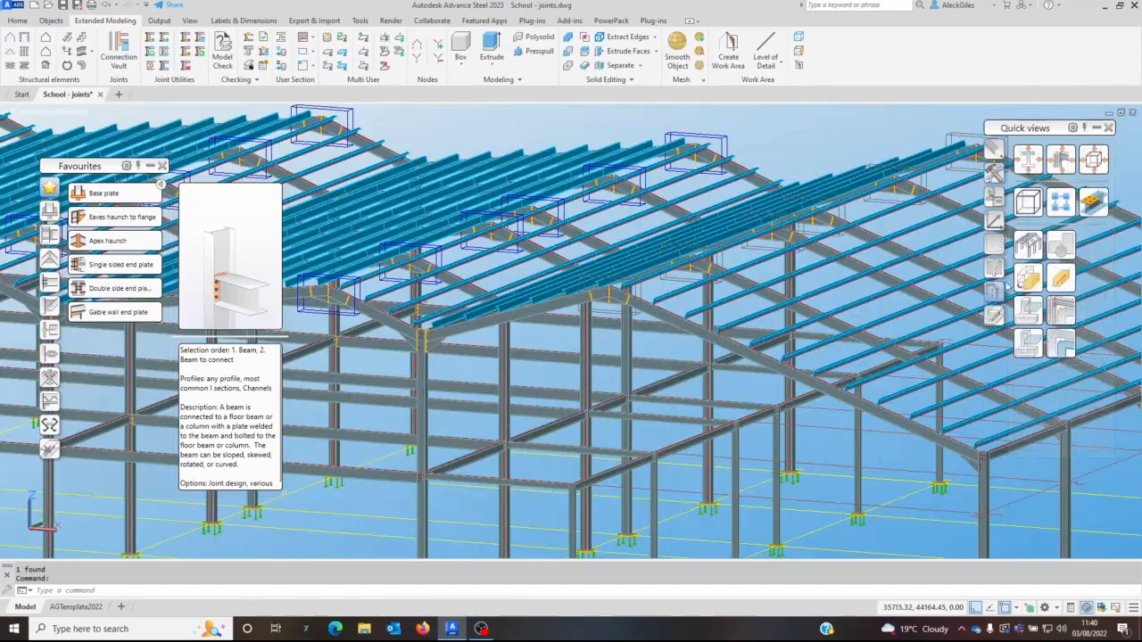
pyautogui.click(1060, 204)
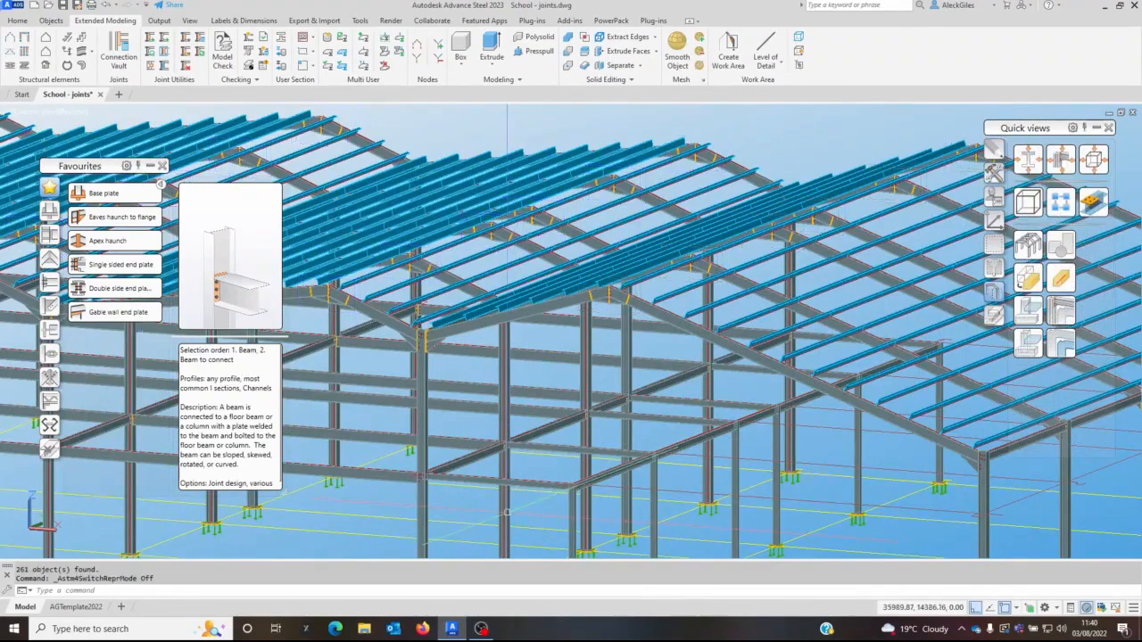
# - Add a Fin plate joint between the low front corner column of the end bay and the front platform beam
pyautogui.scroll(5, 538, 532)
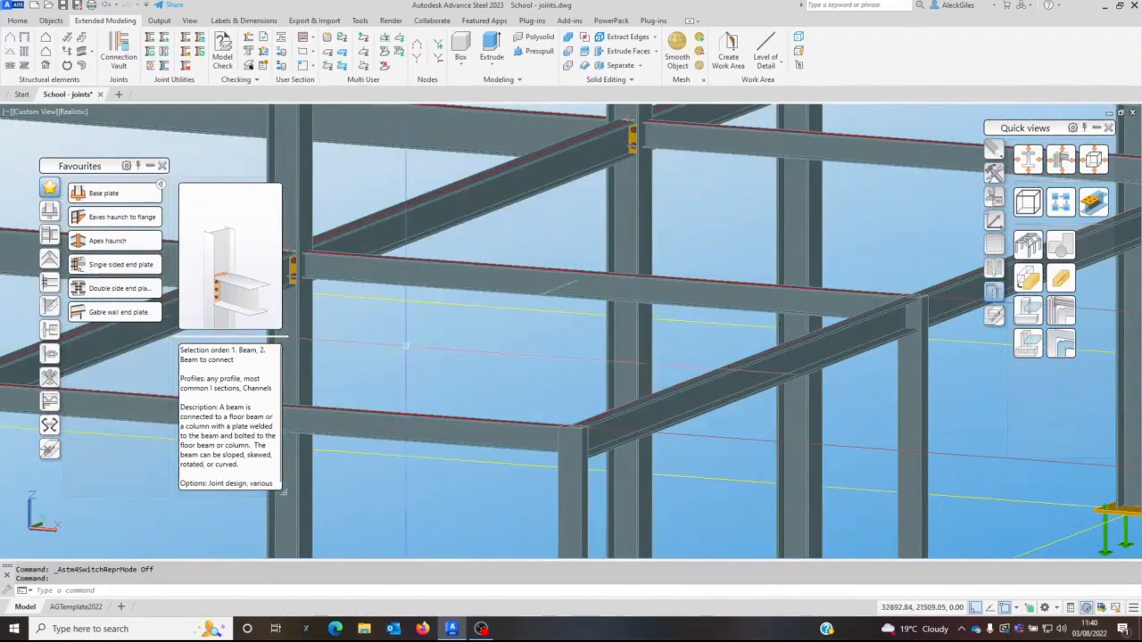
pyautogui.moveTo(577, 446); pyautogui.dragTo(691, 382, button='middle')
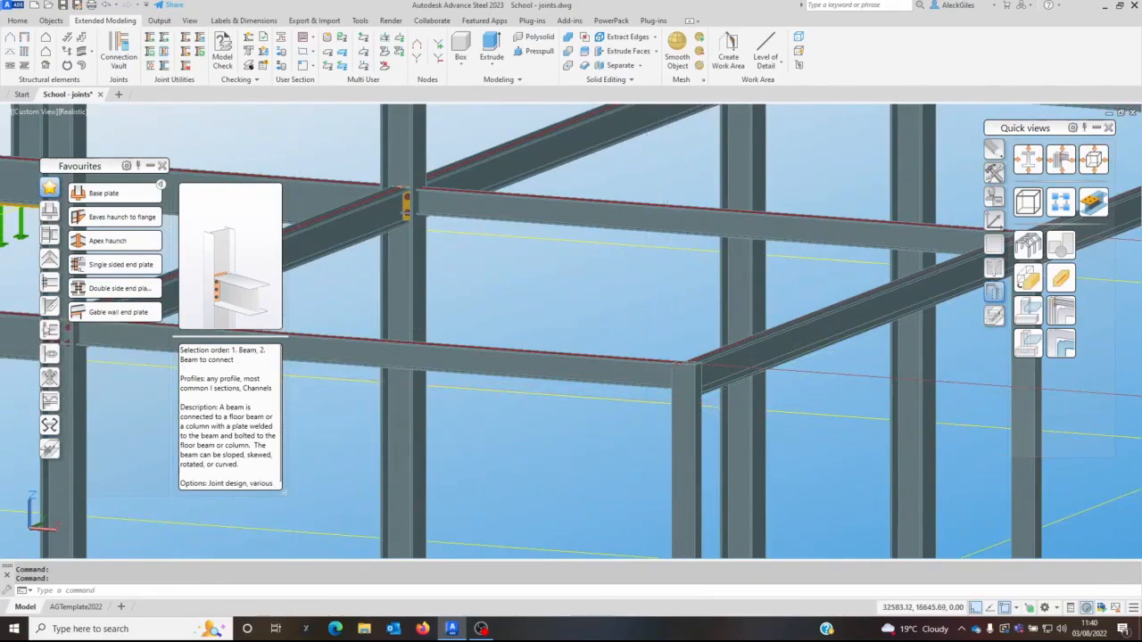
pyautogui.click(50, 282)
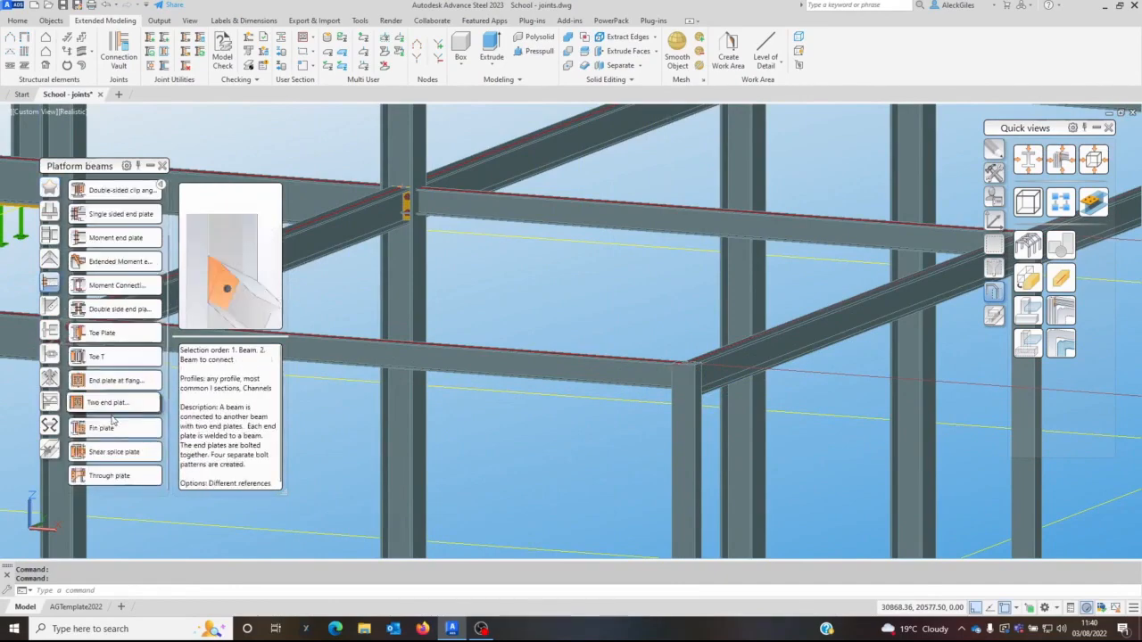
pyautogui.click(107, 428)
pyautogui.click(679, 428)
pyautogui.click(630, 370)
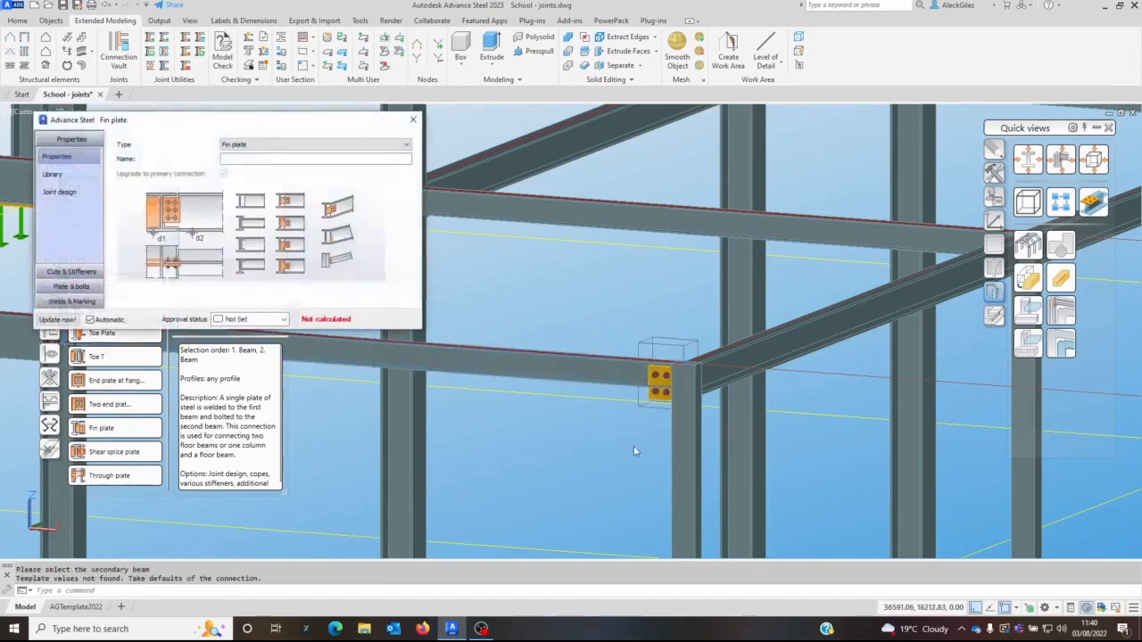
pyautogui.click(413, 120)
# - Add a second Fin plate joint between the same corner column and the edge beam running back from it
pyautogui.click(104, 427)
pyautogui.click(683, 432)
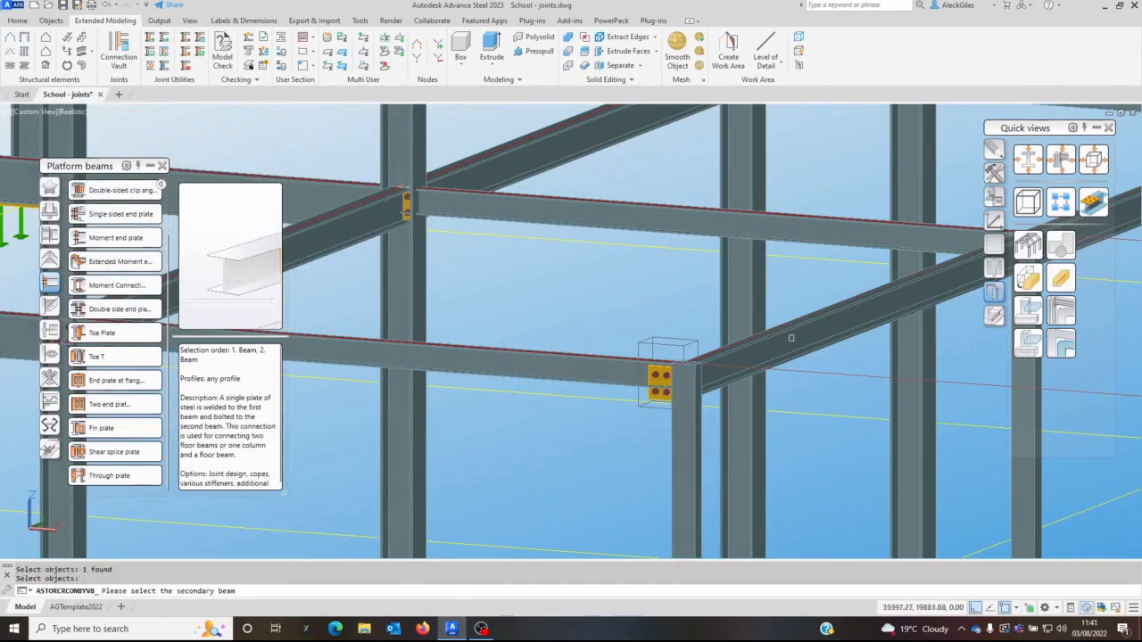
pyautogui.press('Return')
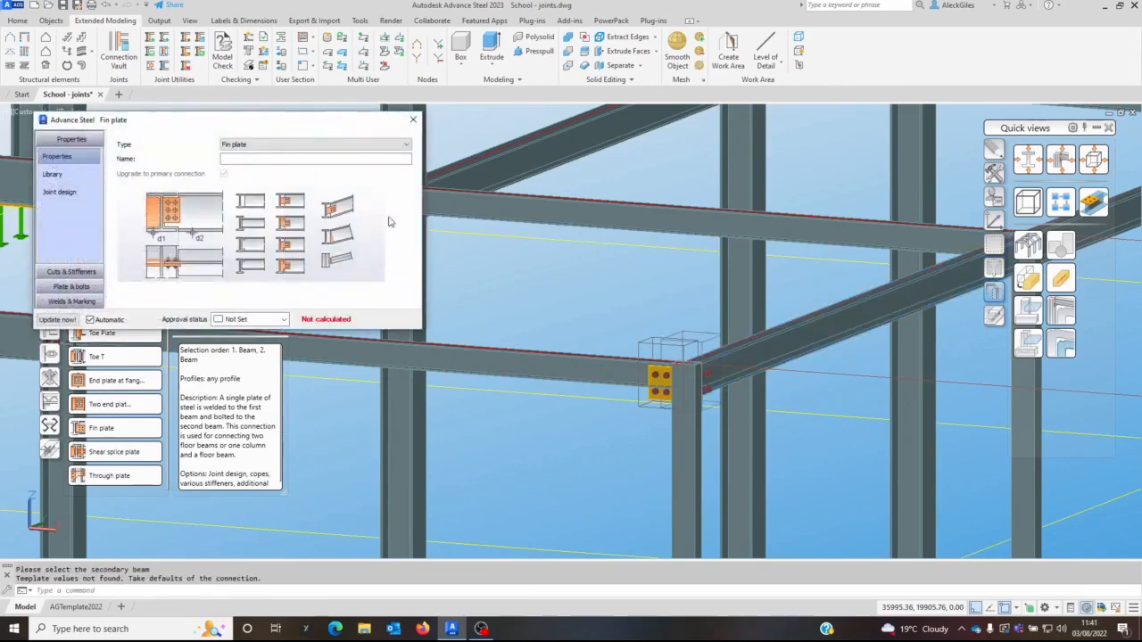
pyautogui.click(413, 119)
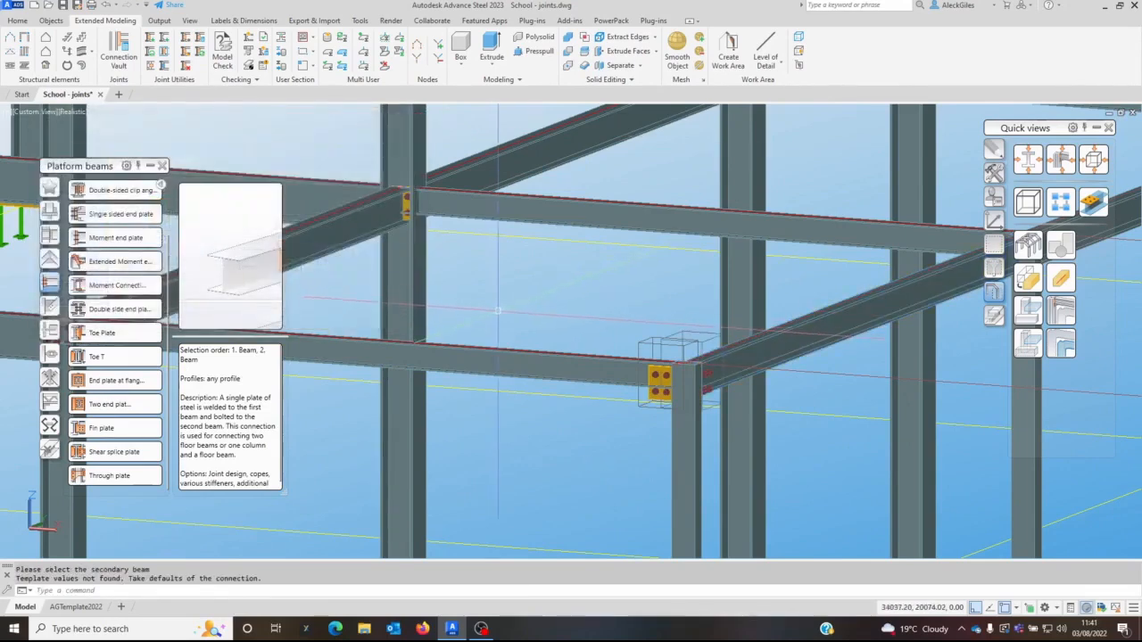
# - Propagate the edge beam's fin plate from its joint box to the similar column connections along the low outer row
pyautogui.keyDown('shift'); pyautogui.moveTo(727, 404); pyautogui.dragTo(728, 290, button='middle'); pyautogui.keyUp('shift')
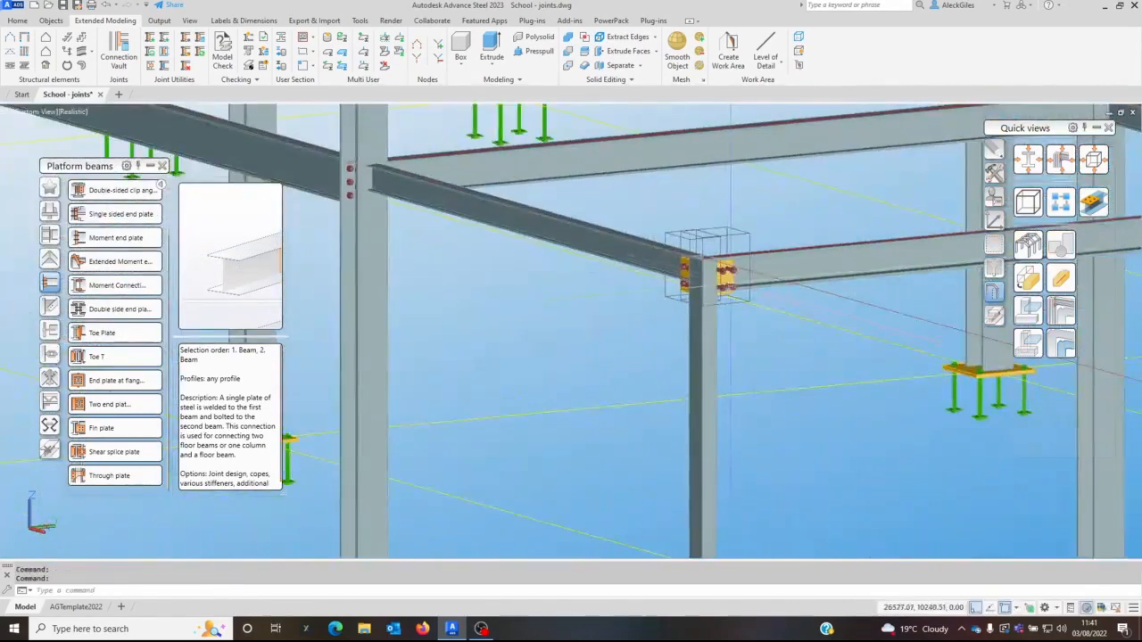
pyautogui.scroll(4, 728, 290)
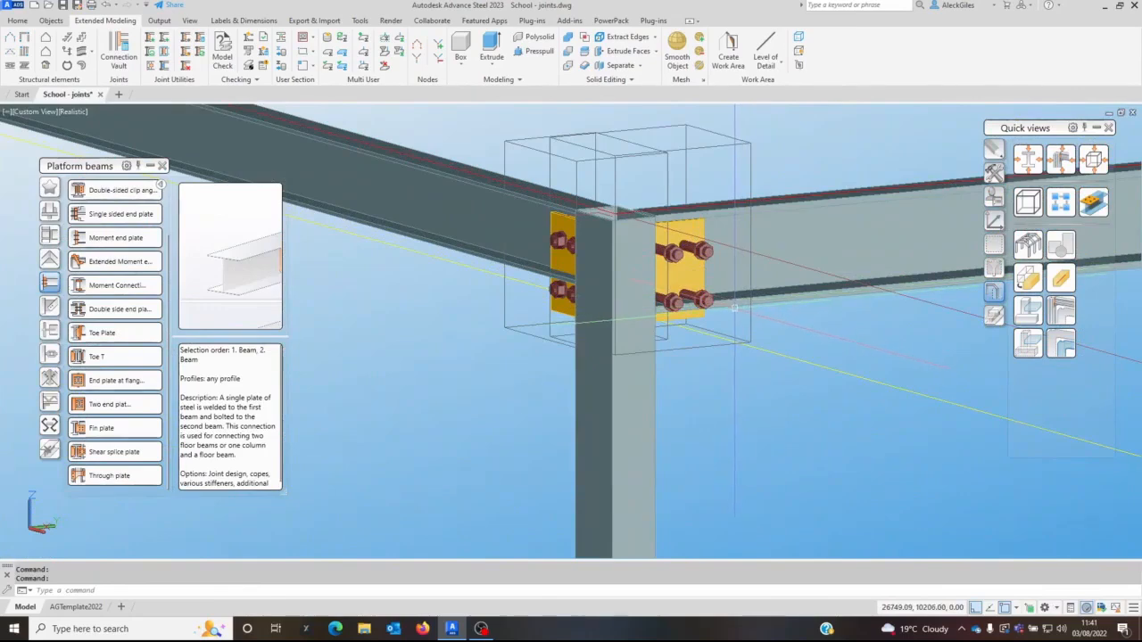
pyautogui.scroll(-4, 733, 308)
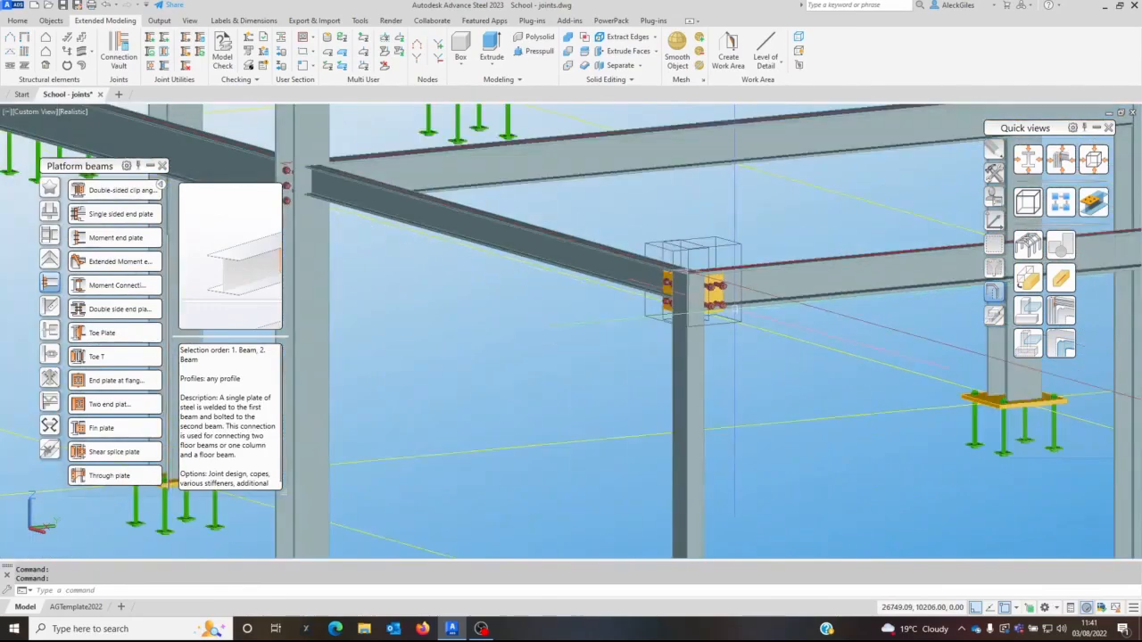
pyautogui.rightClick(732, 343)
pyautogui.click(771, 413)
pyautogui.scroll(-3, 751, 380)
pyautogui.keyDown('shift'); pyautogui.moveTo(751, 379); pyautogui.dragTo(693, 388, button='middle'); pyautogui.keyUp('shift')
pyautogui.scroll(-3, 673, 288)
pyautogui.keyDown('shift'); pyautogui.moveTo(486, 379); pyautogui.dragTo(589, 368, button='middle'); pyautogui.keyUp('shift')
pyautogui.keyDown('shift'); pyautogui.moveTo(758, 330); pyautogui.dragTo(633, 372, button='middle'); pyautogui.keyUp('shift')
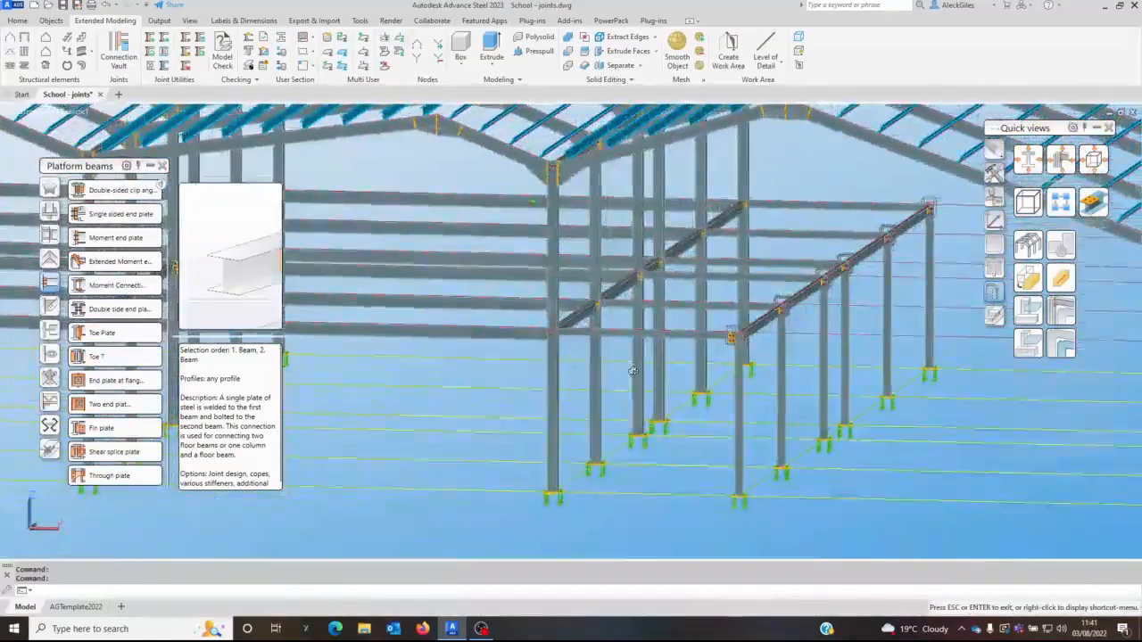
pyautogui.scroll(5, 740, 325)
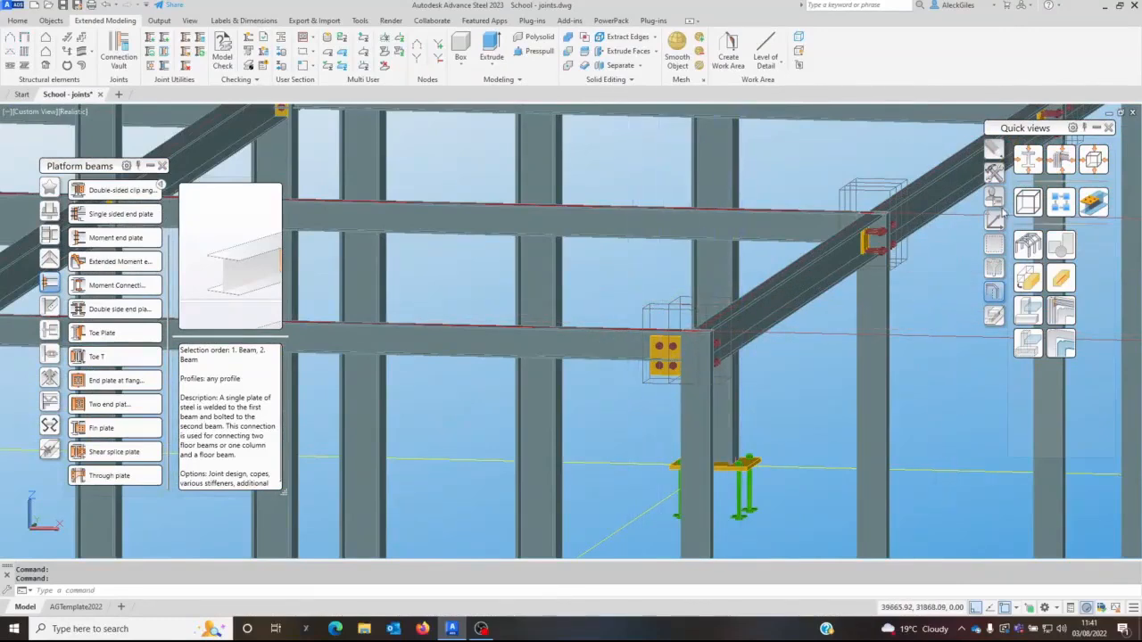
# - Transfer the front platform beam's fin plate to the five other low outer columns and their matching cross beams
pyautogui.click(994, 174)
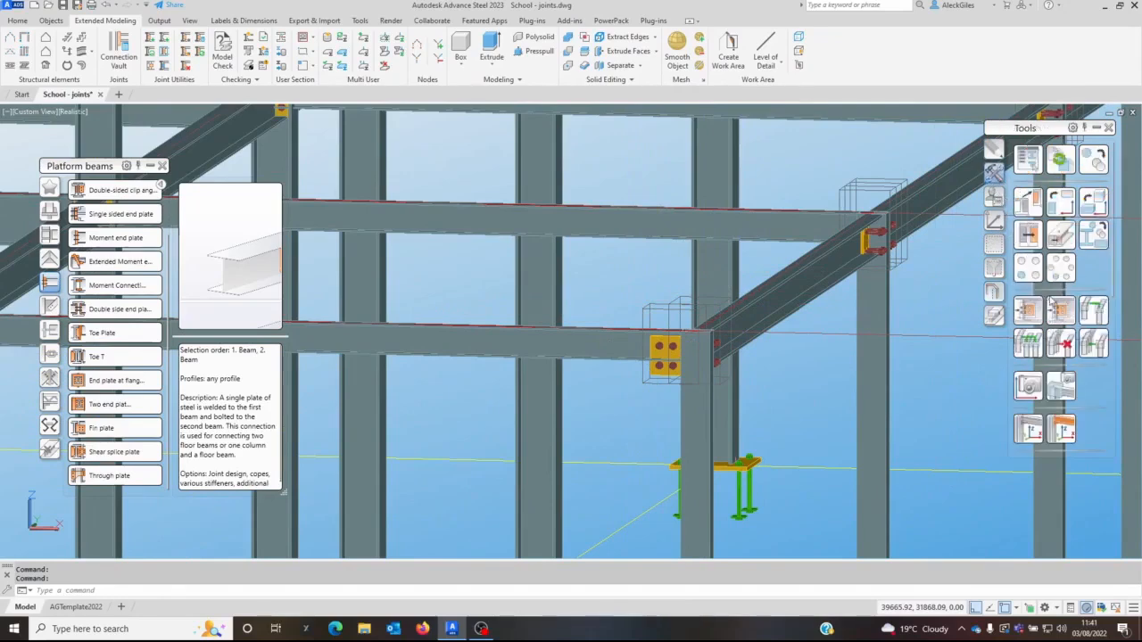
pyautogui.click(1060, 311)
pyautogui.click(660, 312)
pyautogui.click(878, 291)
pyautogui.scroll(-5, 878, 291)
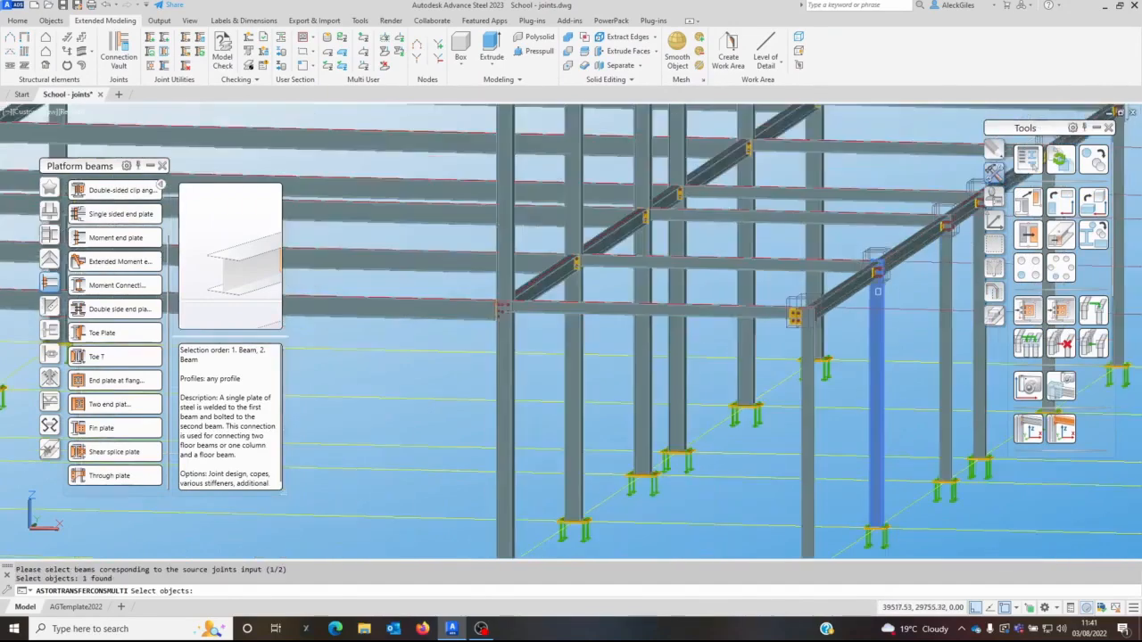
pyautogui.click(737, 348)
pyautogui.click(771, 350)
pyautogui.click(838, 350)
pyautogui.click(899, 273)
pyautogui.press('Return')
pyautogui.click(805, 161)
pyautogui.click(759, 209)
pyautogui.click(694, 255)
pyautogui.click(662, 282)
pyautogui.click(624, 324)
pyautogui.press('Return')
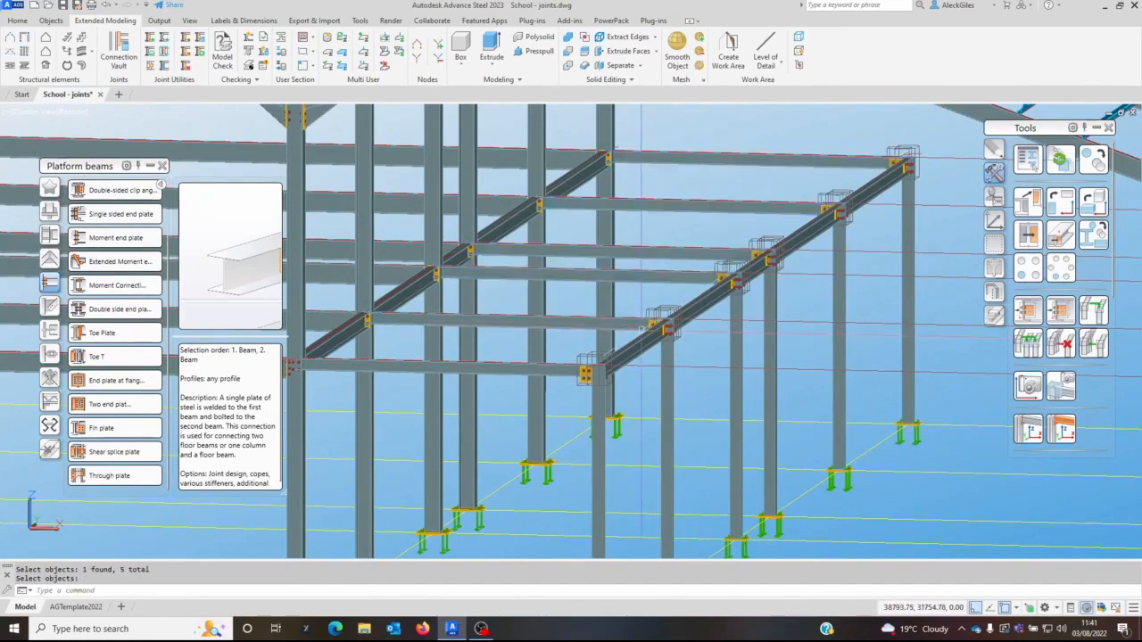
pyautogui.press('Return')
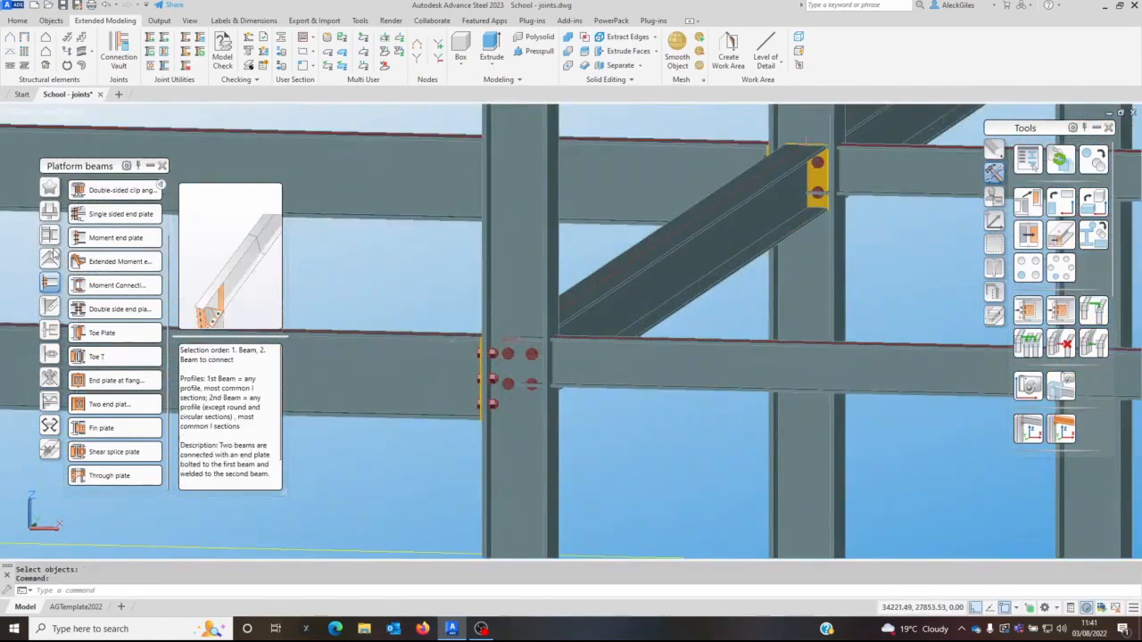
# - Add a Single sided end plate joint between the front main column and the inner end of the front platform beam
pyautogui.click(49, 187)
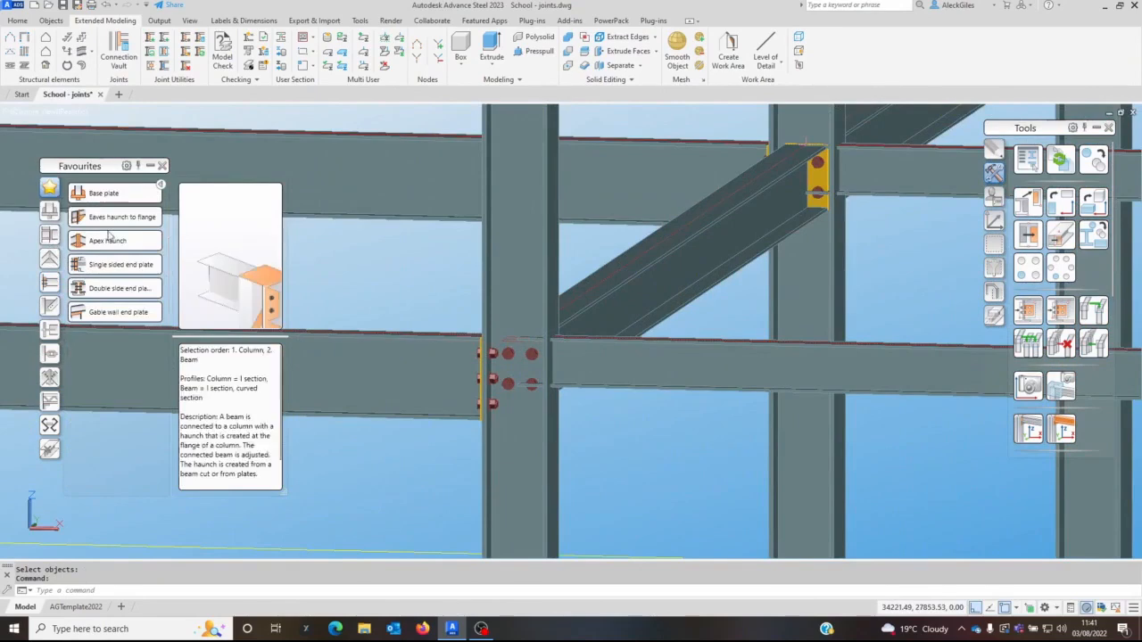
pyautogui.click(116, 288)
pyautogui.click(555, 445)
pyautogui.press('Return')
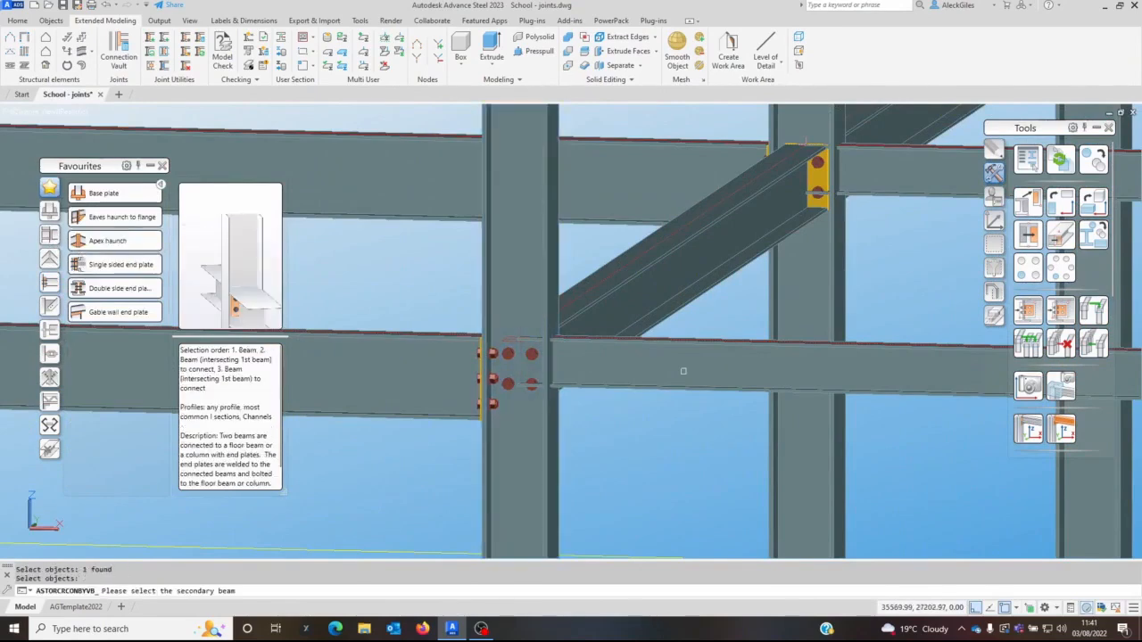
pyautogui.click(678, 370)
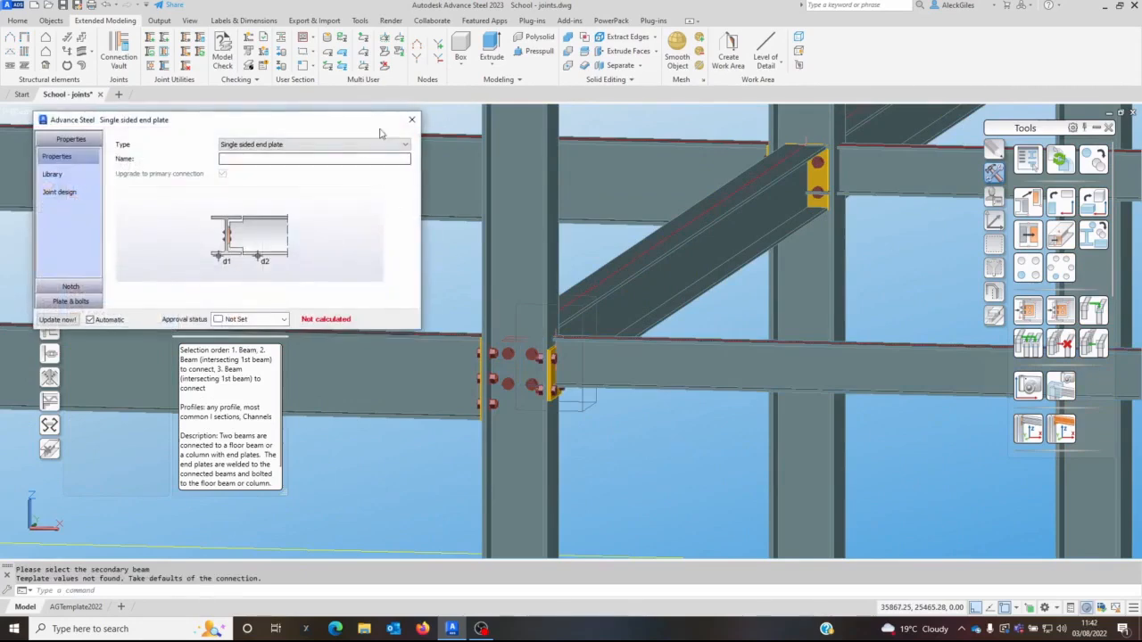
pyautogui.click(412, 119)
# - Transfer the single sided end plate to the five other main columns and the inner ends of their cross beams
pyautogui.click(1060, 311)
pyautogui.click(586, 412)
pyautogui.scroll(-3, 682, 417)
pyautogui.click(724, 379)
pyautogui.click(852, 368)
pyautogui.click(895, 360)
pyautogui.moveTo(890, 358); pyautogui.dragTo(558, 366, button='middle')
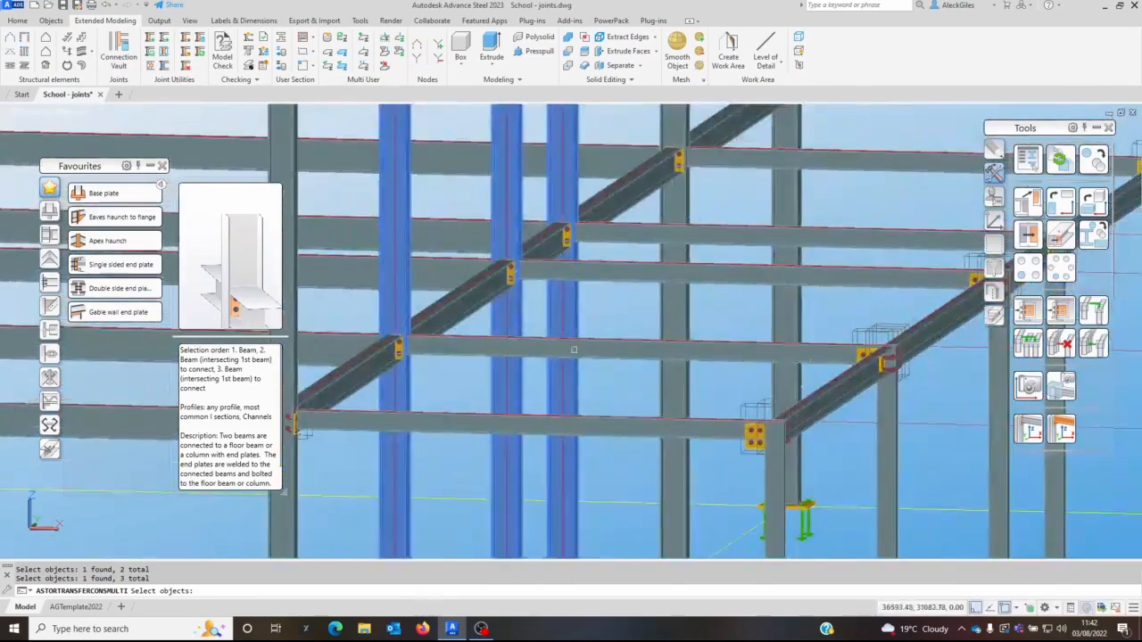
pyautogui.press('Return')
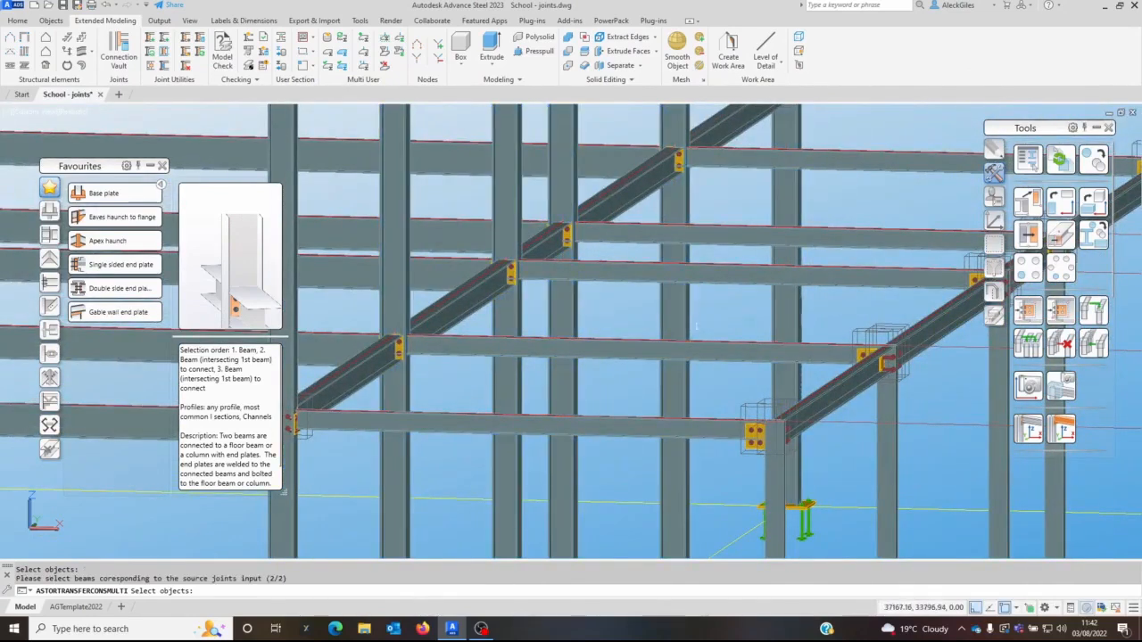
pyautogui.click(639, 348)
pyautogui.click(714, 275)
pyautogui.click(762, 237)
pyautogui.click(856, 161)
pyautogui.moveTo(856, 160); pyautogui.dragTo(686, 348, button='middle')
pyautogui.click(757, 253)
pyautogui.click(730, 279)
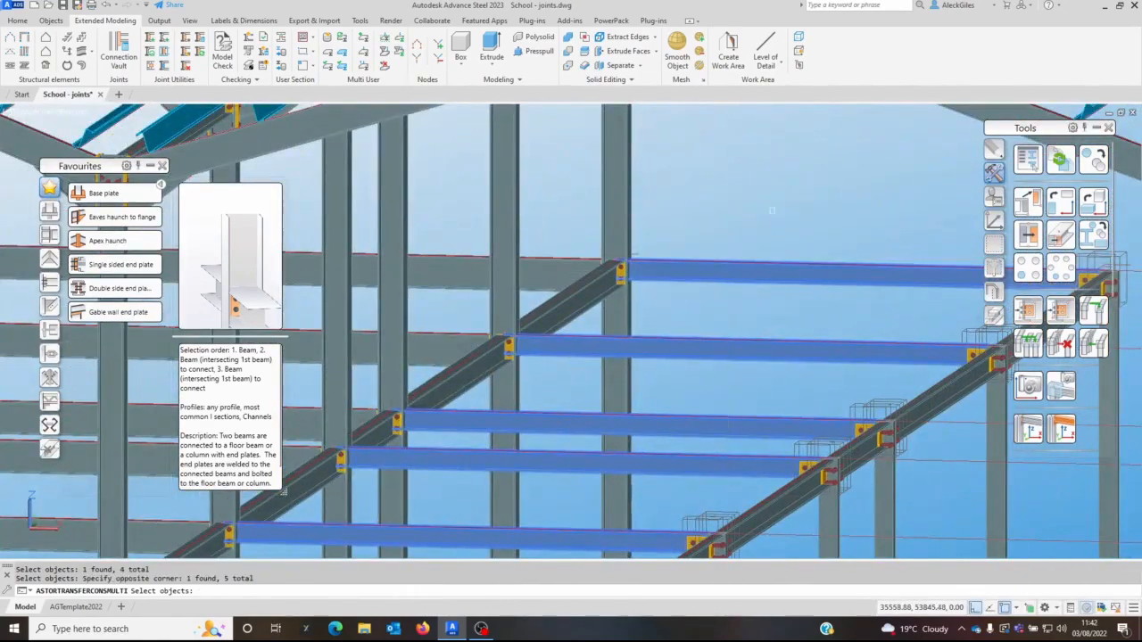
pyautogui.press('Return')
# - Examine the transferred joints across the end bay and the two fin plates at the low front corner column
pyautogui.scroll(-3, 595, 223)
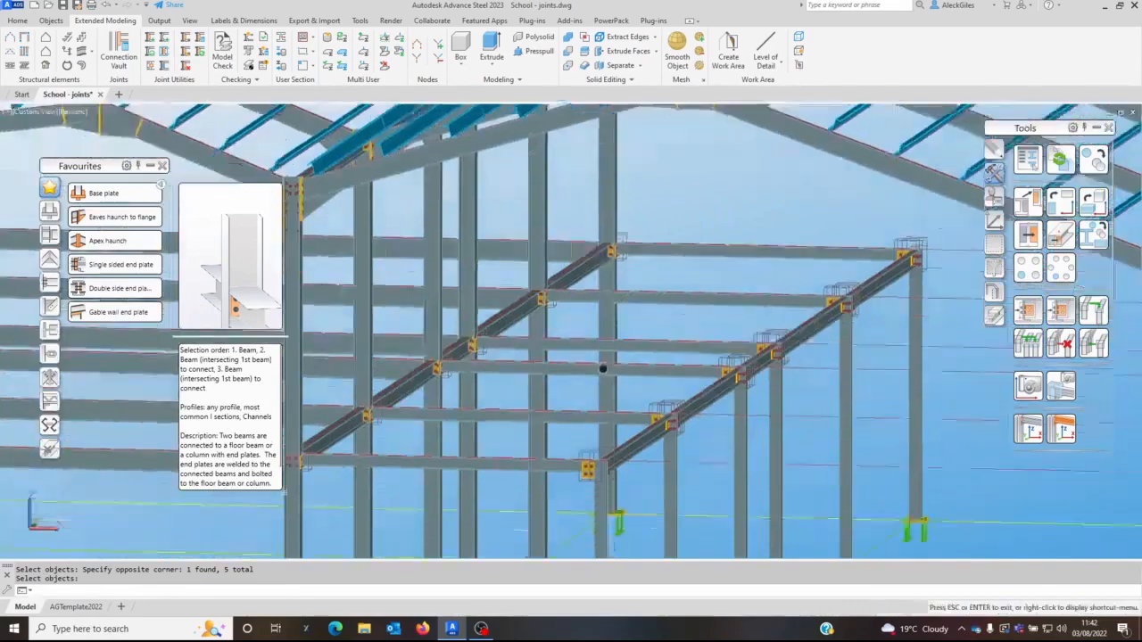
pyautogui.keyDown('shift'); pyautogui.moveTo(595, 392); pyautogui.dragTo(428, 400, button='middle'); pyautogui.keyUp('shift')
pyautogui.keyDown('shift'); pyautogui.moveTo(767, 389); pyautogui.dragTo(551, 378, button='middle'); pyautogui.keyUp('shift')
pyautogui.scroll(6, 578, 369)
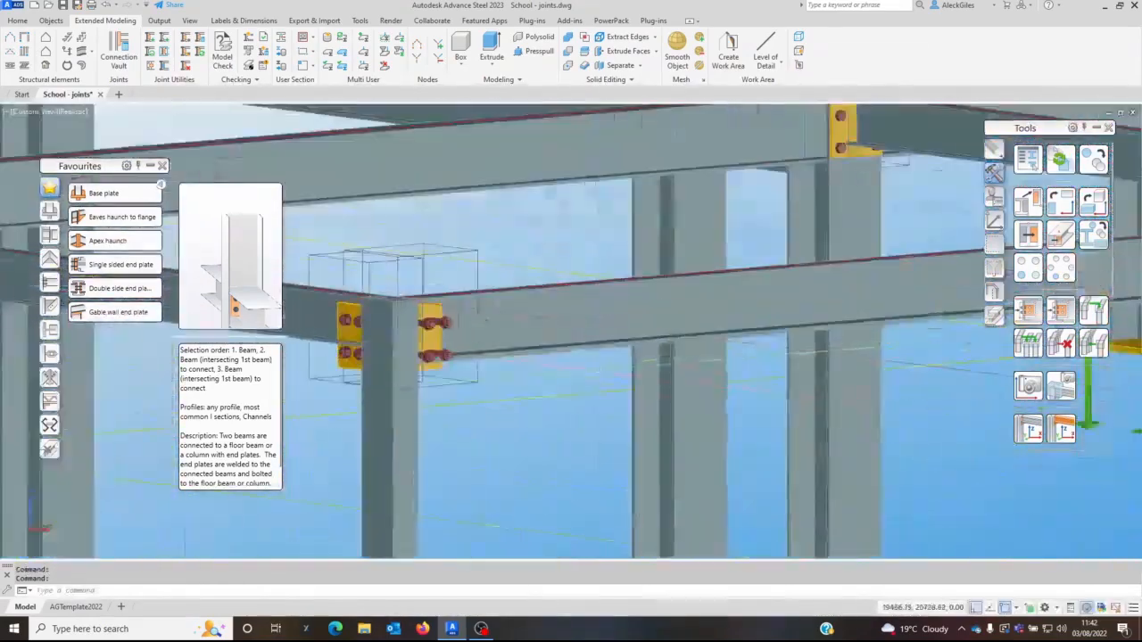
pyautogui.keyDown('shift'); pyautogui.moveTo(638, 374); pyautogui.dragTo(563, 379, button='middle'); pyautogui.keyUp('shift')
pyautogui.keyDown('shift'); pyautogui.moveTo(492, 362); pyautogui.dragTo(831, 298, button='middle'); pyautogui.keyUp('shift')
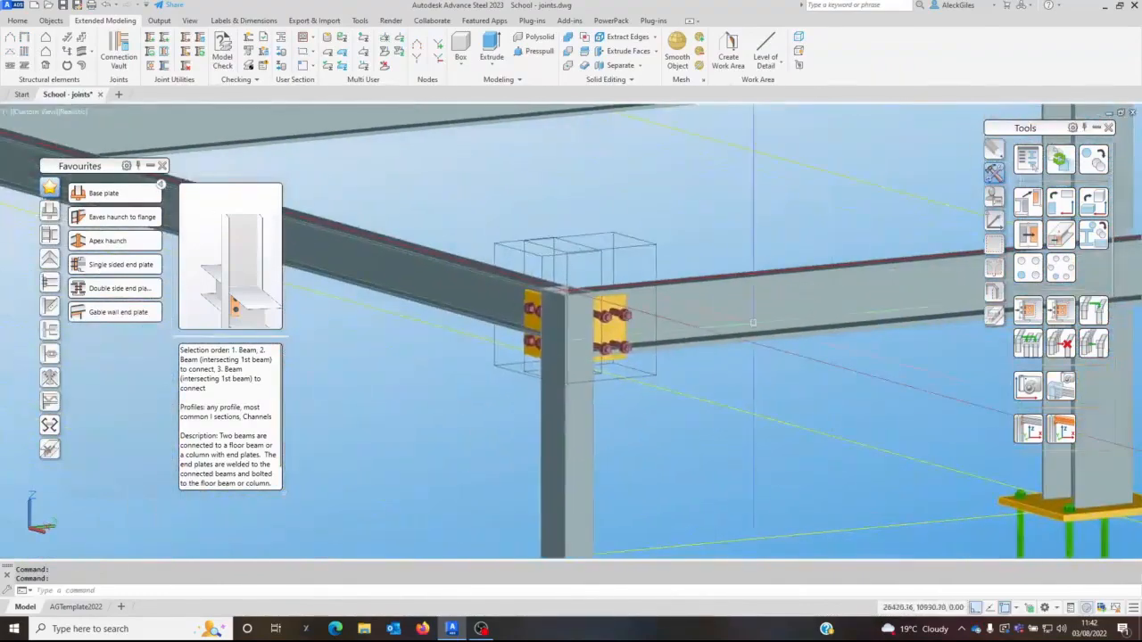
pyautogui.scroll(5, 693, 360)
pyautogui.moveTo(638, 374); pyautogui.dragTo(822, 372, button='middle')
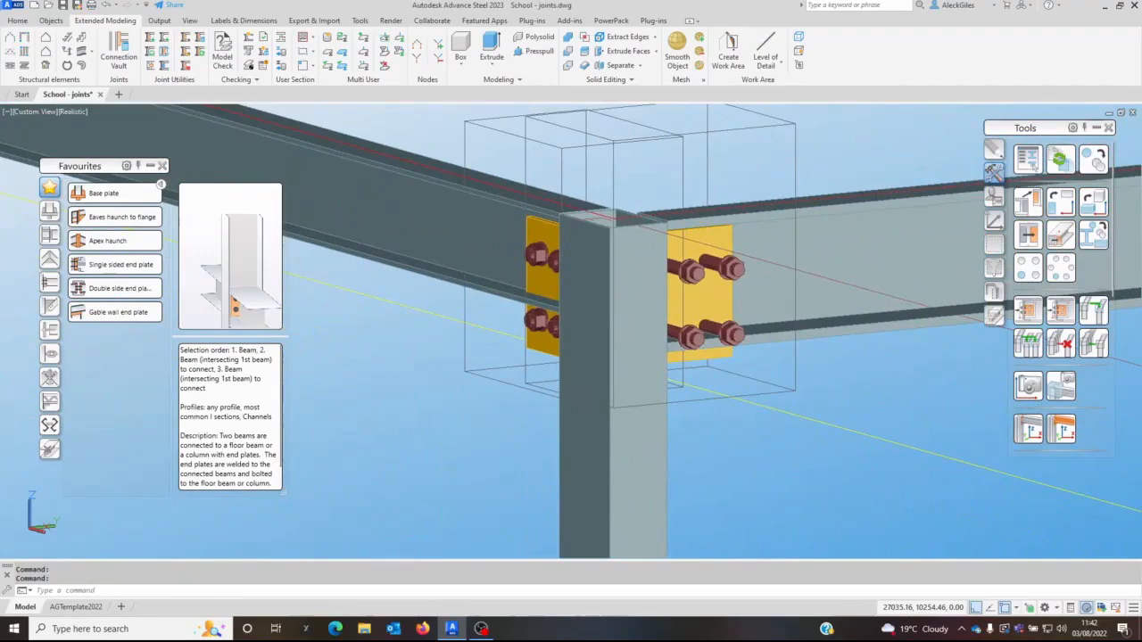
# - Open the joint properties of the outer edge beam's fin plate at the low corner column and set its corner finish to Default
pyautogui.click(794, 391)
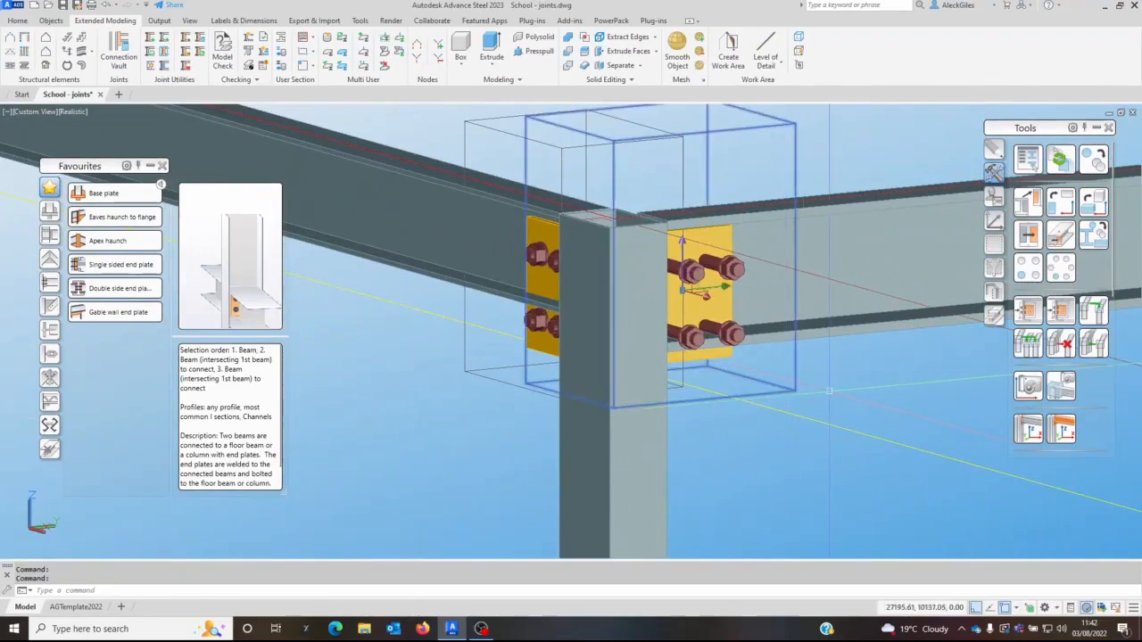
pyautogui.rightClick(834, 401)
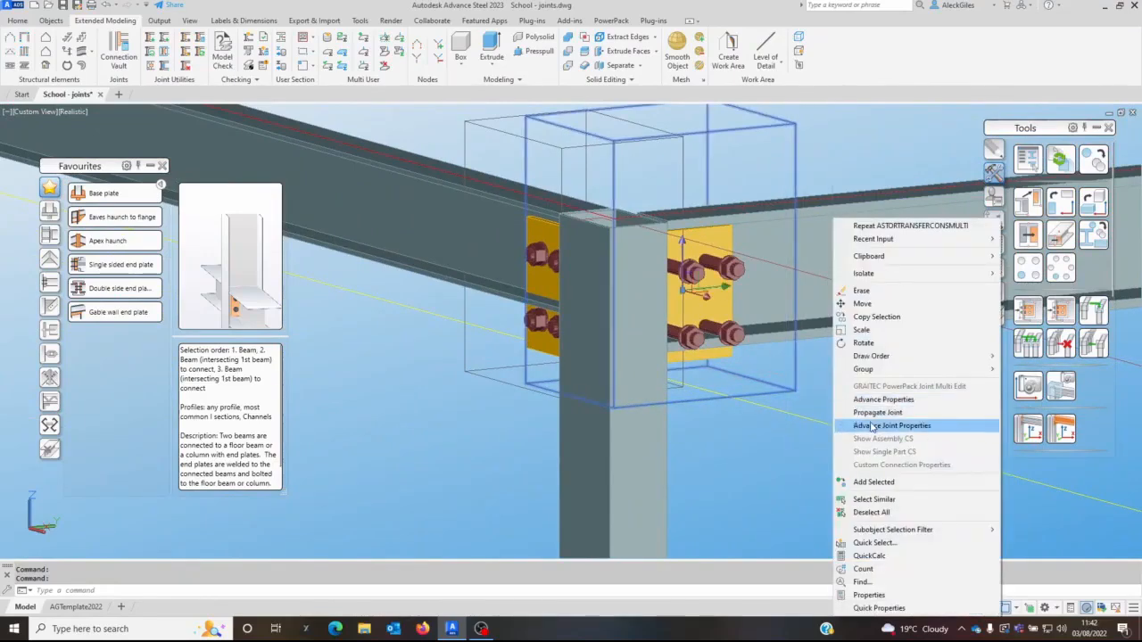
pyautogui.click(871, 428)
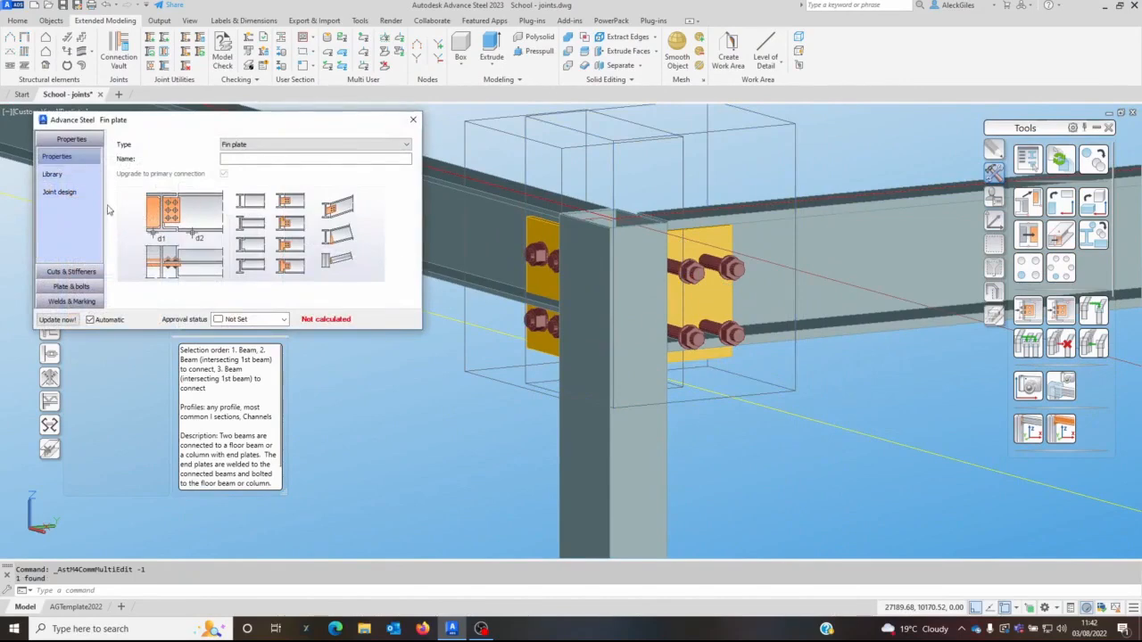
pyautogui.click(72, 286)
pyautogui.keyDown('shift'); pyautogui.moveTo(622, 283); pyautogui.dragTo(732, 275, button='middle'); pyautogui.keyUp('shift')
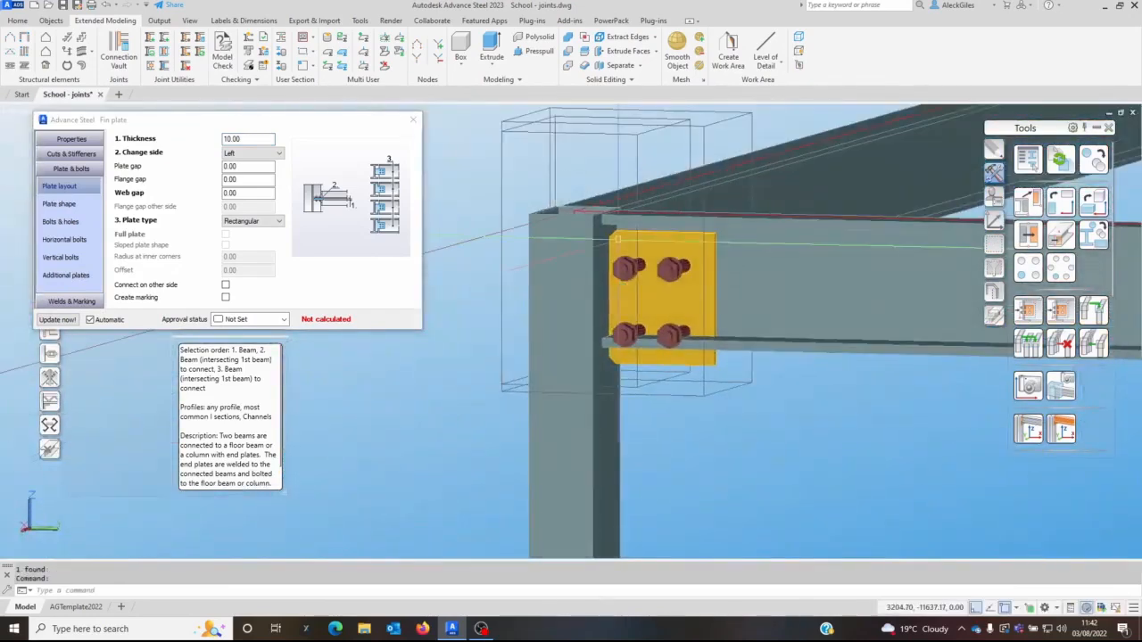
pyautogui.click(72, 203)
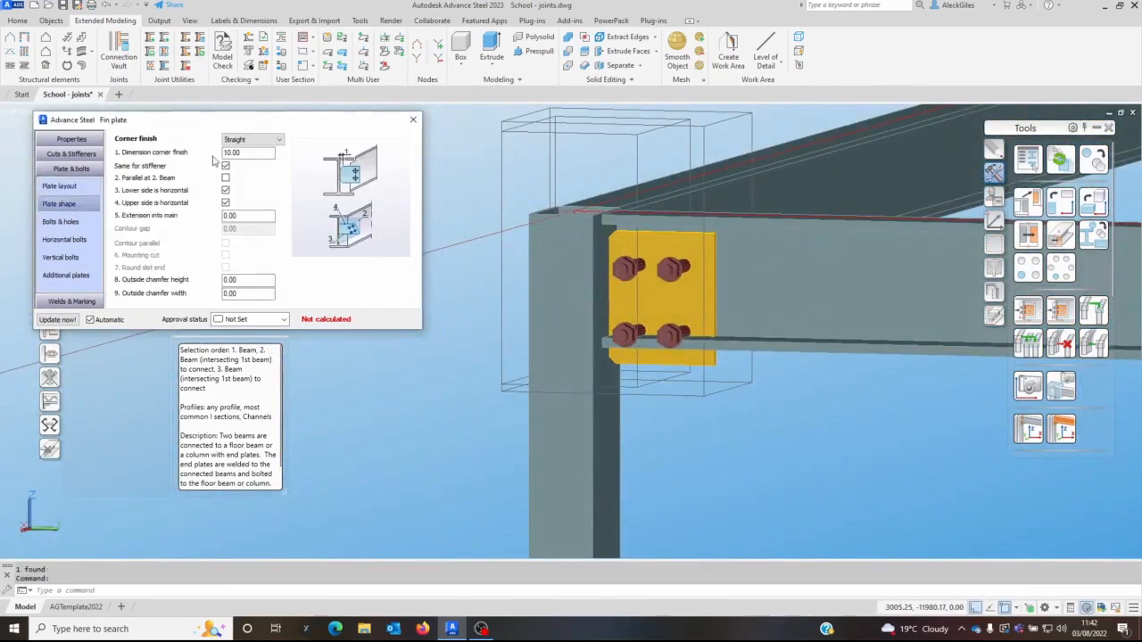
pyautogui.click(253, 140)
pyautogui.click(255, 151)
# - Set the edge beam fin plate's horizontal bolt edge distance to 50 mm and its end edge distance to 30 mm
pyautogui.click(65, 239)
pyautogui.doubleClick(258, 200)
pyautogui.write('50')
pyautogui.press('Tab')
pyautogui.press('Tab')
pyautogui.write('30')
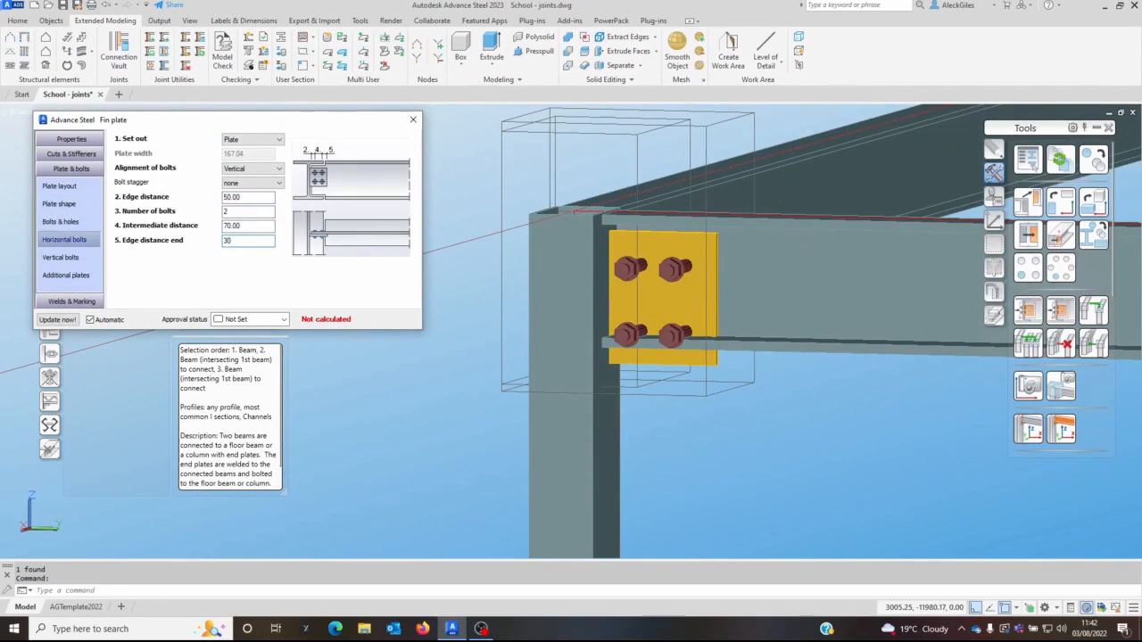
pyautogui.press('Tab')
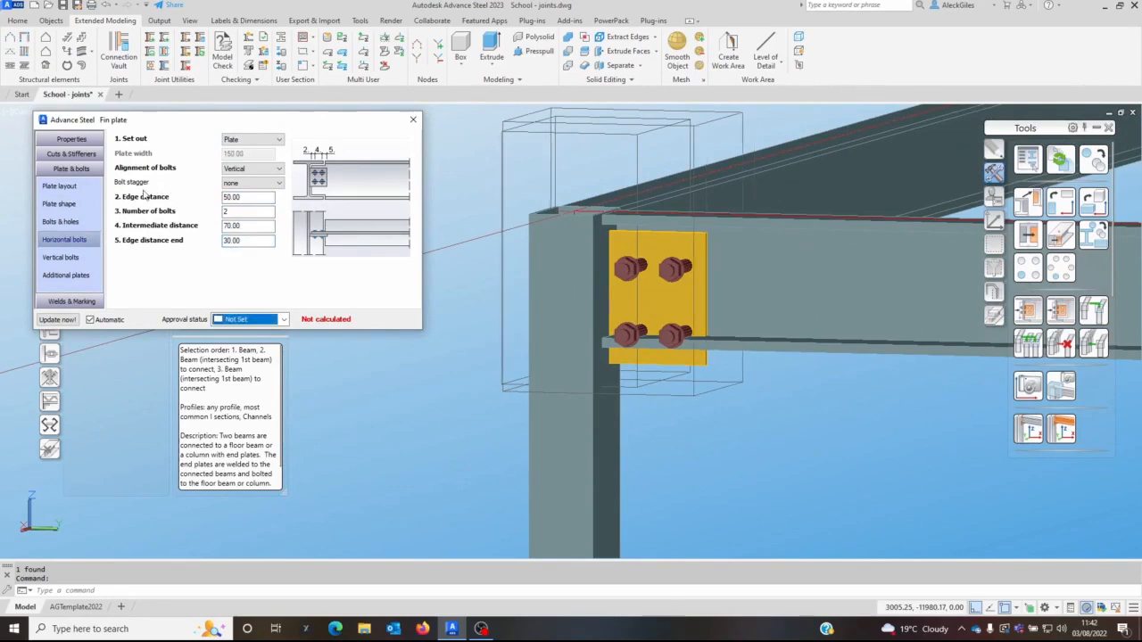
# - Set the edge beam fin plate's vertical bolts to 30 mm start distance, 80 mm intermediate distance and 30 mm end distance
pyautogui.click(63, 257)
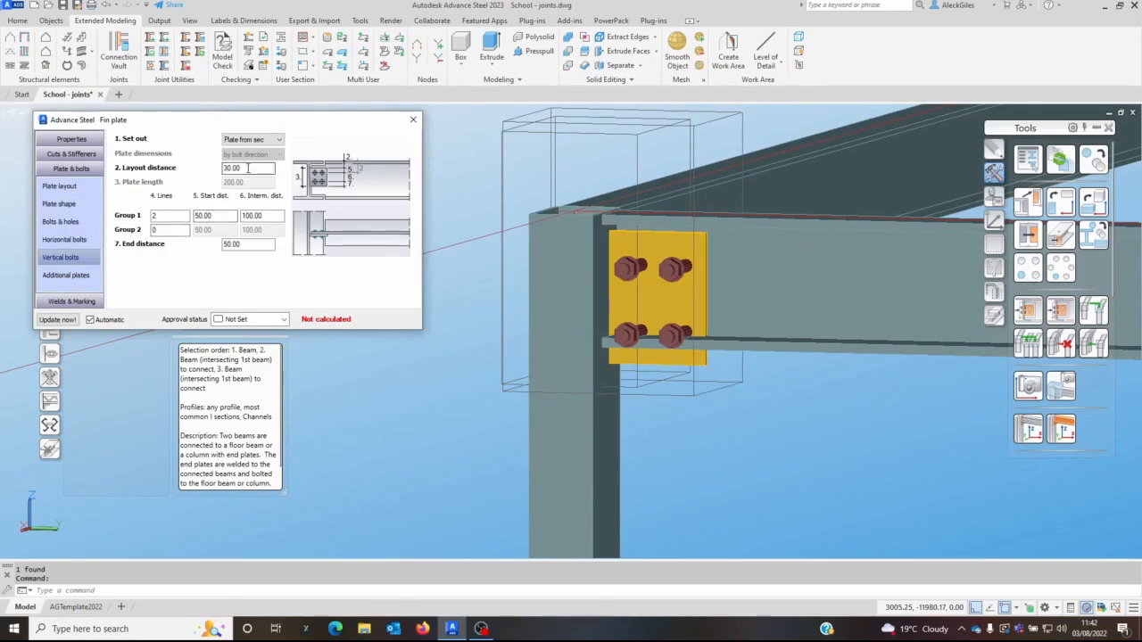
pyautogui.doubleClick(203, 215)
pyautogui.write('2')
pyautogui.press('BackSpace')
pyautogui.press('BackSpace')
pyautogui.write('30')
pyautogui.press('Tab')
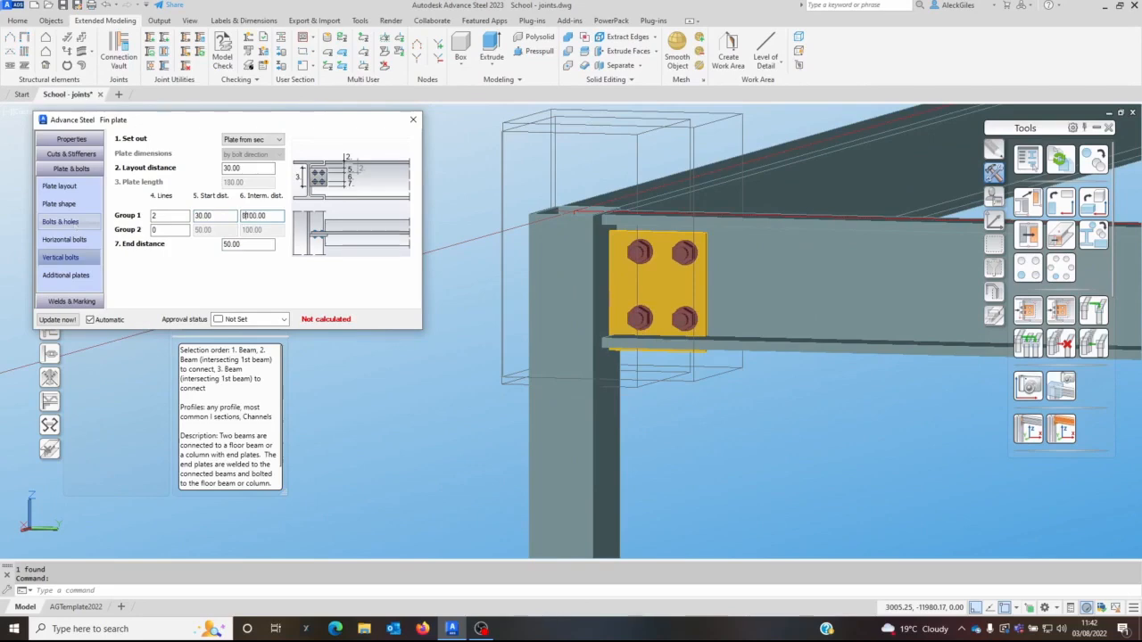
pyautogui.press('Tab')
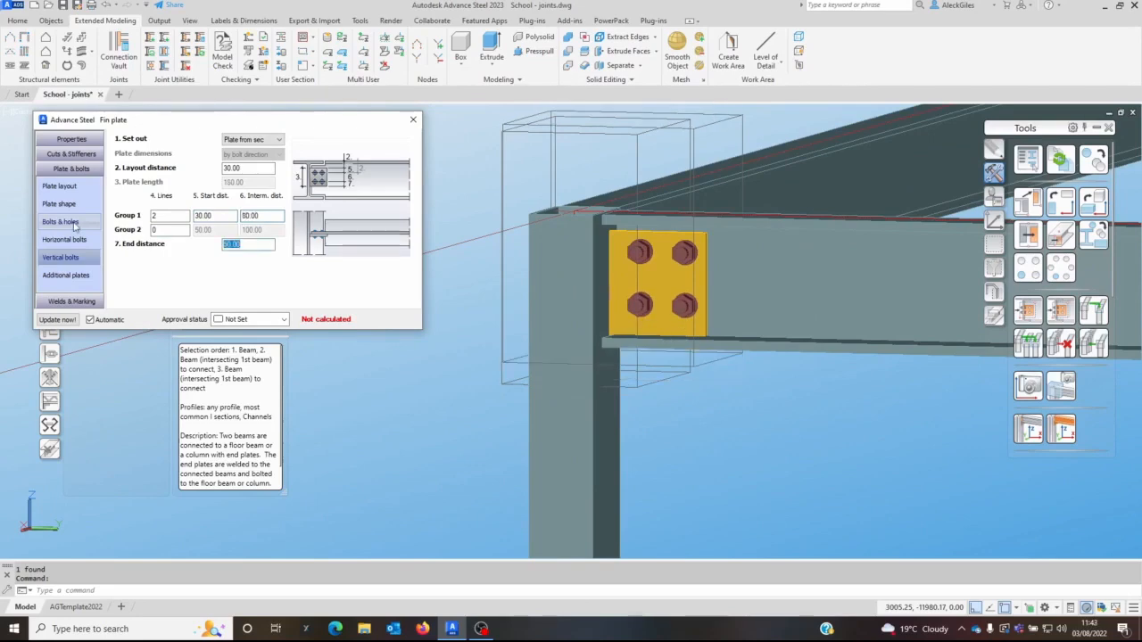
pyautogui.write('30')
pyautogui.press('Return')
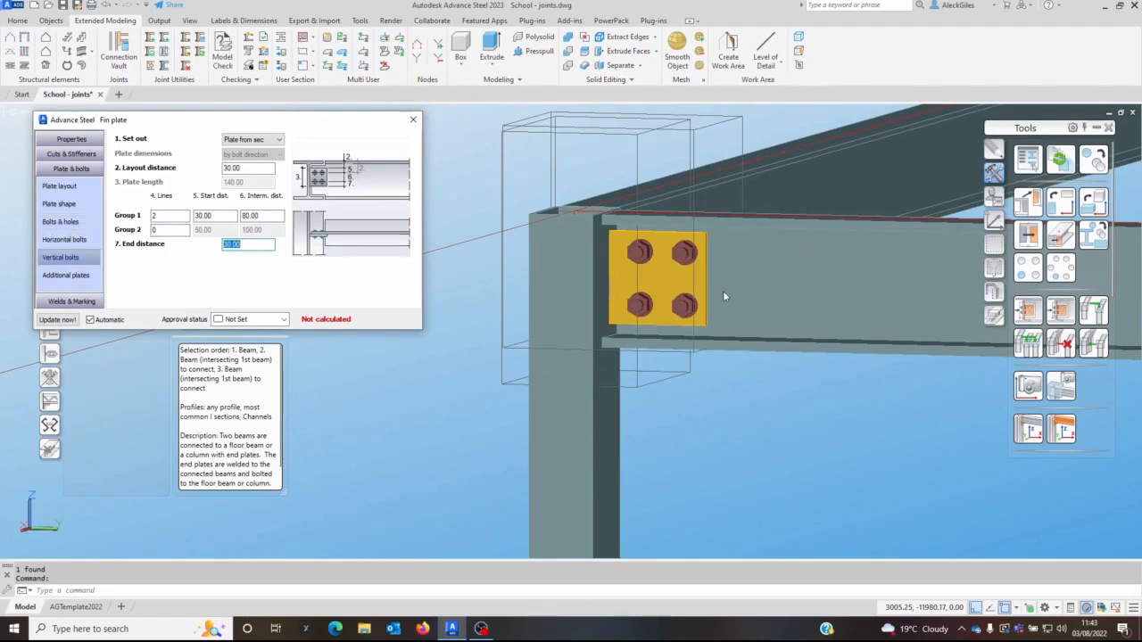
pyautogui.click(411, 119)
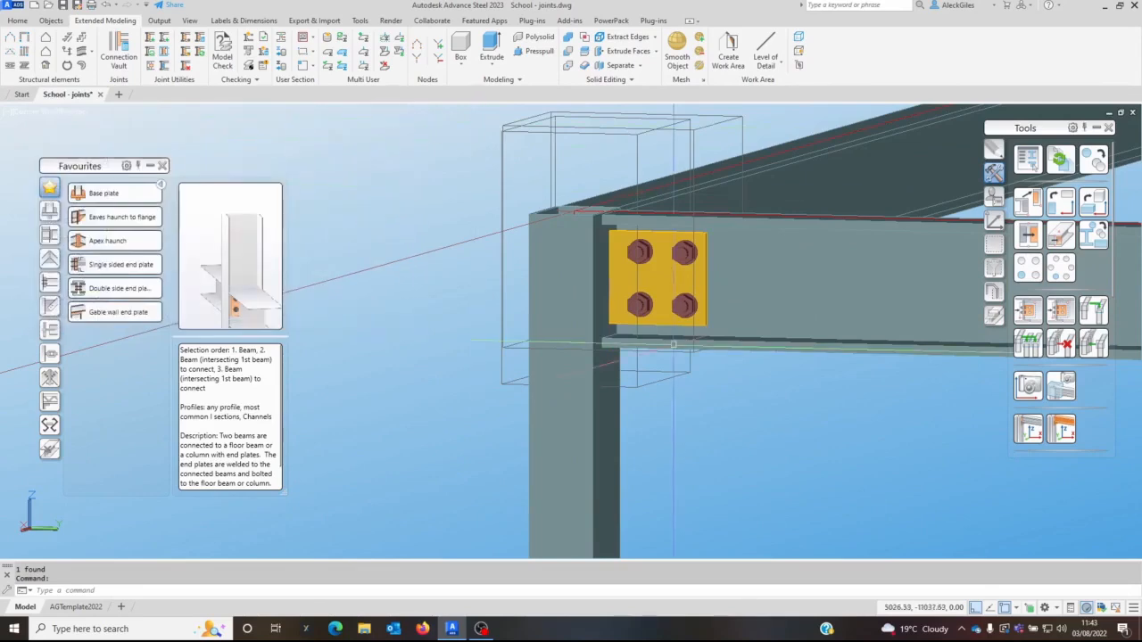
# - Examine the fin plates along the platform's outer edge beams and around to the cross beams at the end bay
pyautogui.scroll(-4, 678, 350)
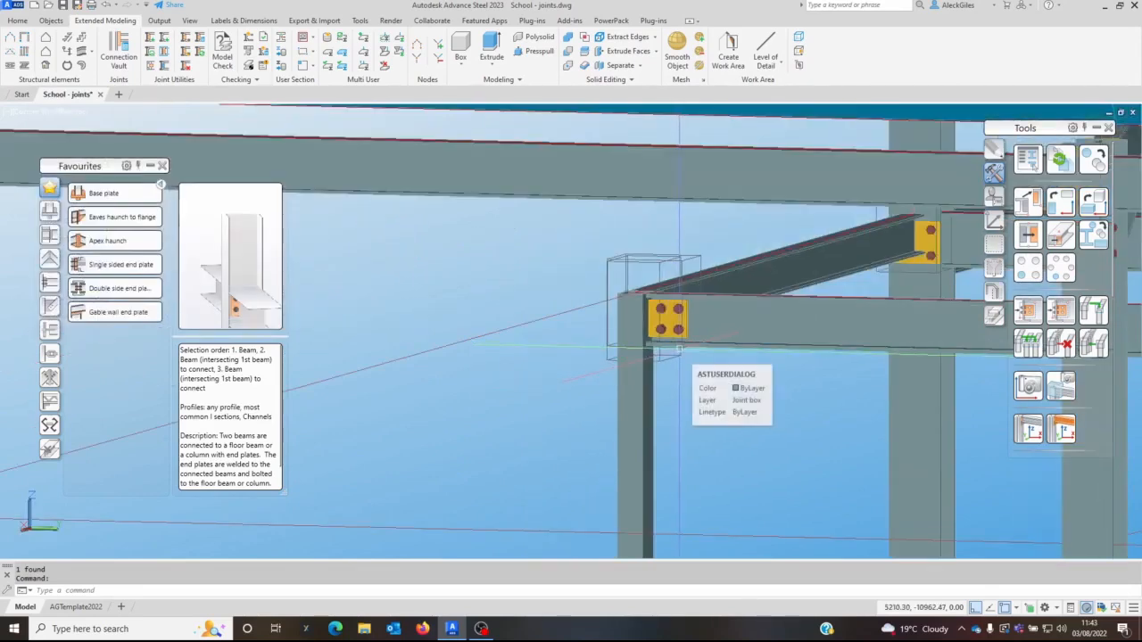
pyautogui.scroll(-5, 680, 348)
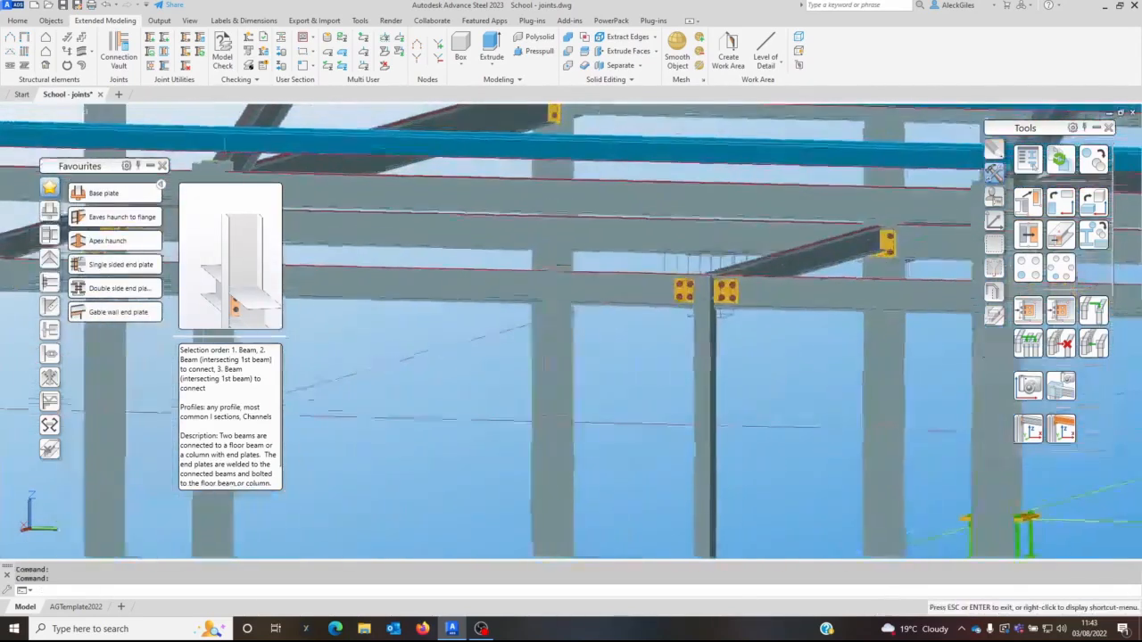
pyautogui.moveTo(654, 294); pyautogui.dragTo(323, 309, button='middle')
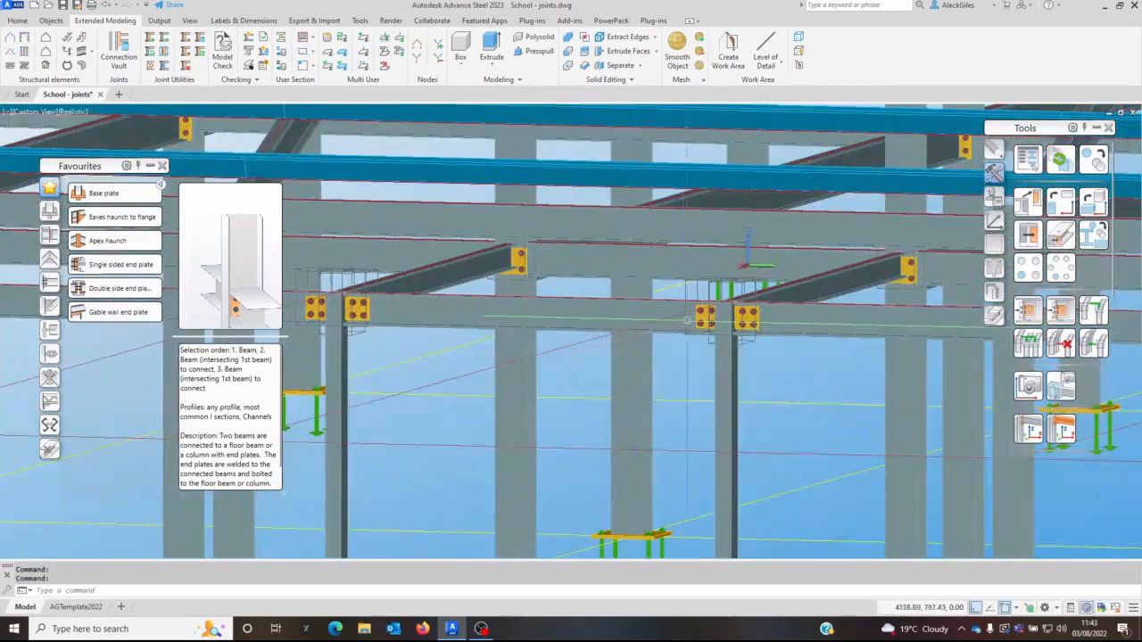
pyautogui.moveTo(763, 325); pyautogui.dragTo(863, 335, button='middle')
pyautogui.moveTo(286, 352); pyautogui.dragTo(858, 333, button='middle')
pyautogui.moveTo(357, 282); pyautogui.dragTo(906, 322, button='middle')
pyautogui.moveTo(558, 316); pyautogui.dragTo(978, 338, button='middle')
pyautogui.keyDown('shift'); pyautogui.moveTo(432, 297); pyautogui.dragTo(692, 292, button='middle'); pyautogui.keyUp('shift')
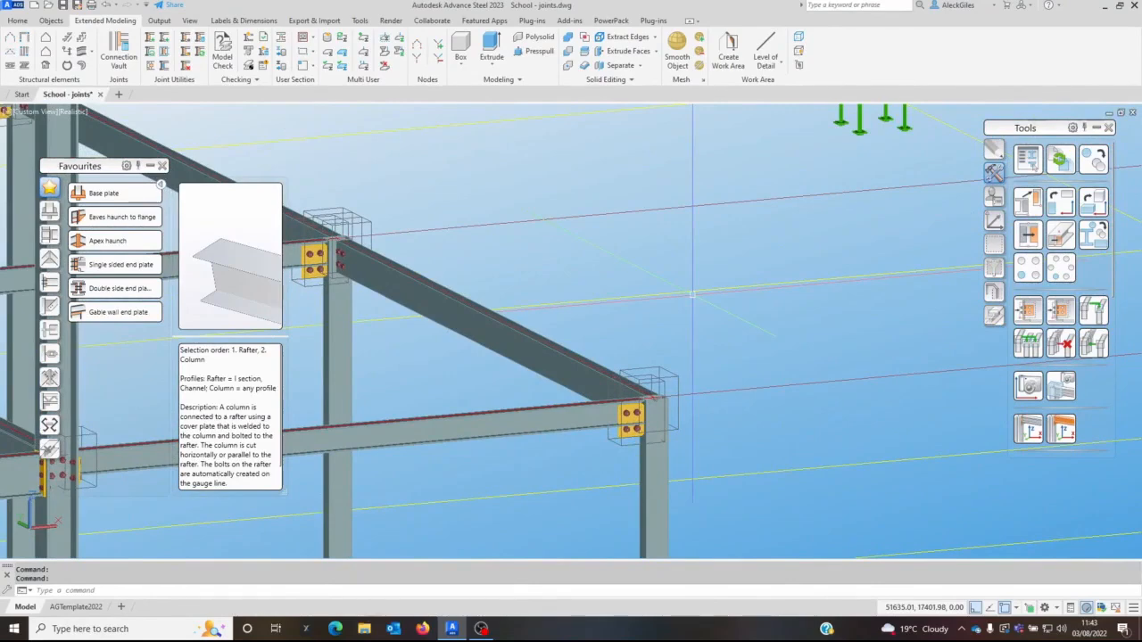
pyautogui.moveTo(612, 333); pyautogui.dragTo(783, 288, button='middle')
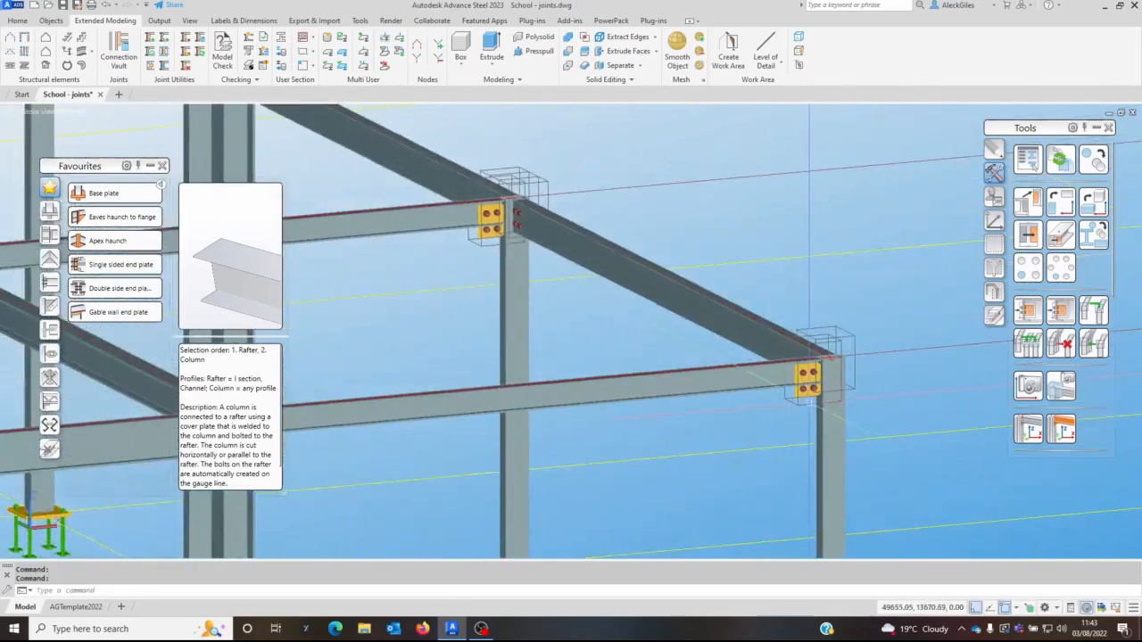
# - Open the properties of the fin plate on the end cross beam at the low corner column and set the corner finish to Default
pyautogui.scroll(2, 806, 407)
pyautogui.scroll(2, 806, 407)
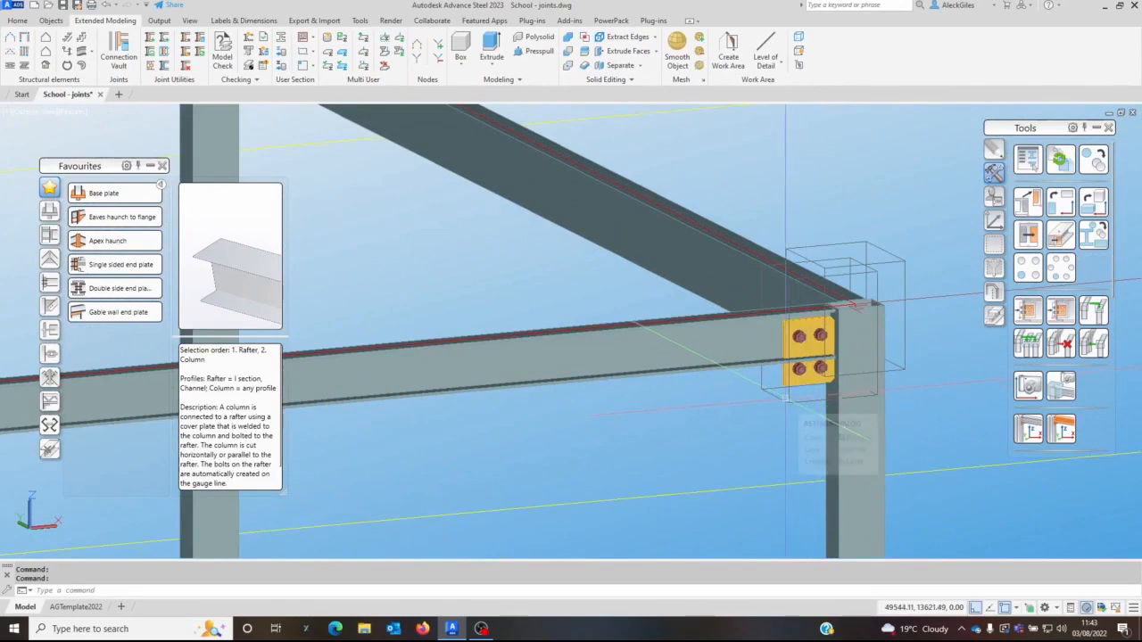
pyautogui.click(783, 393)
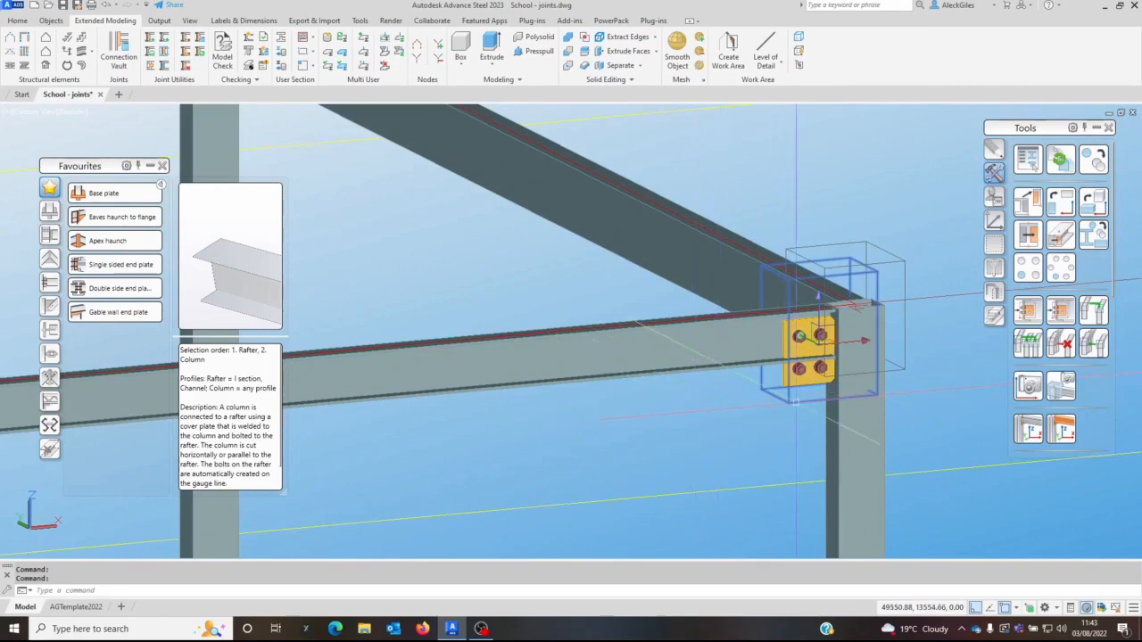
pyautogui.doubleClick(795, 400)
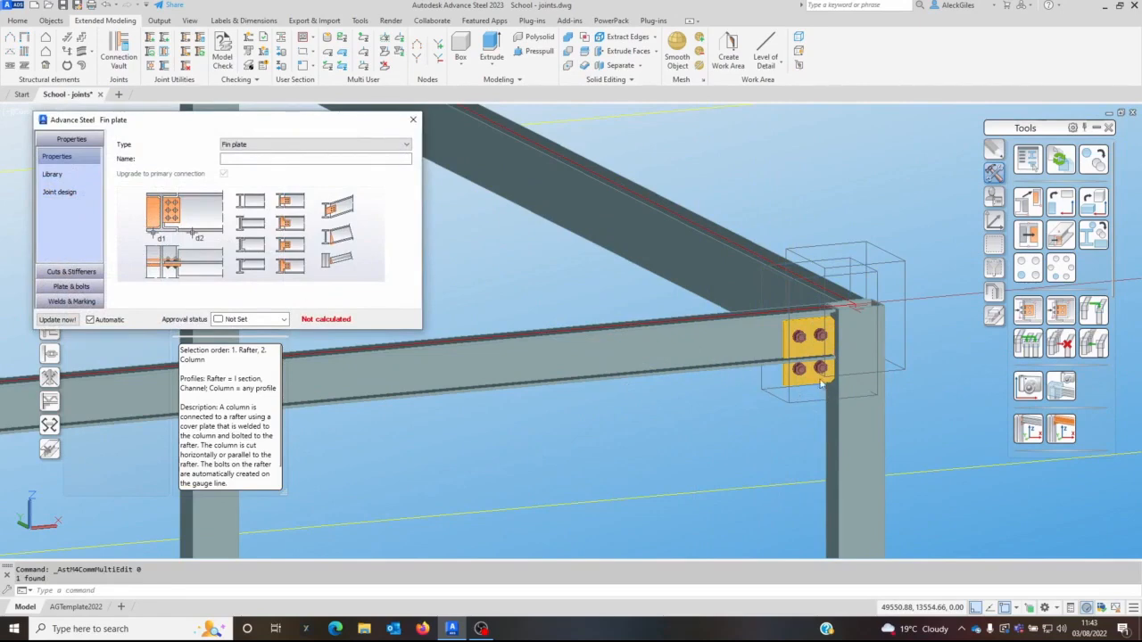
pyautogui.click(59, 287)
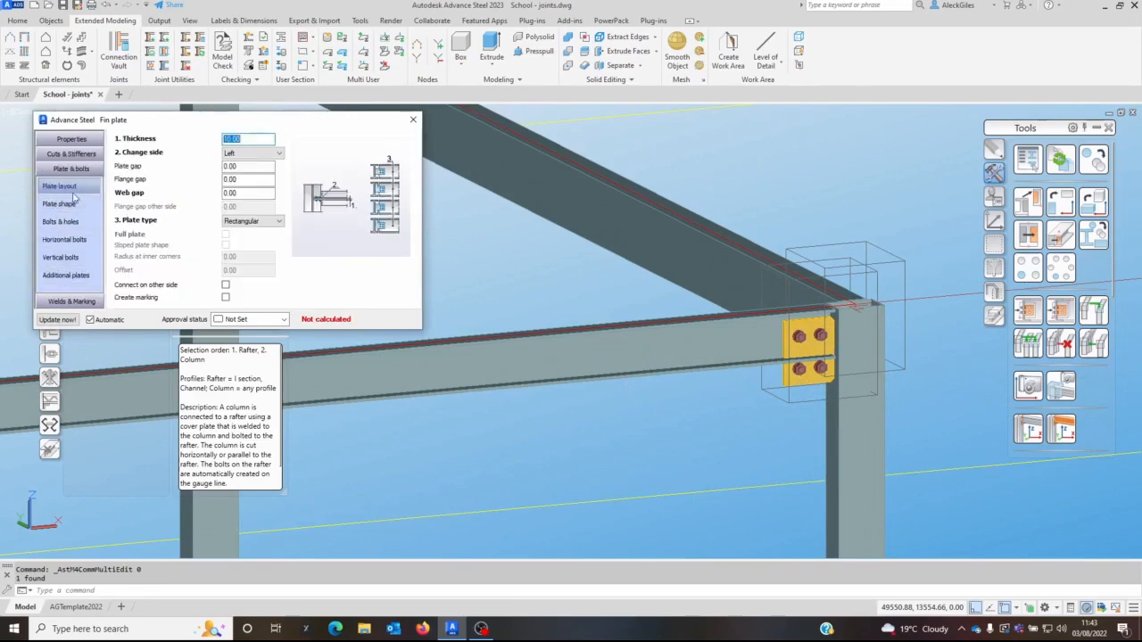
pyautogui.click(57, 204)
pyautogui.click(248, 140)
pyautogui.click(248, 151)
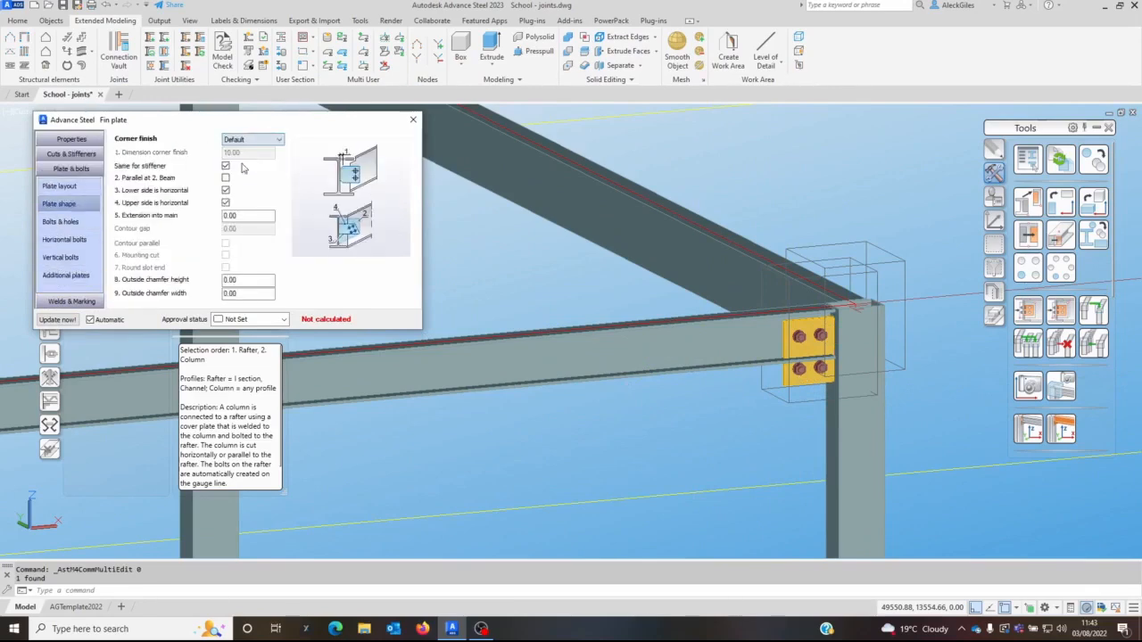
# - Give the end cross beam's fin plate a 50 mm horizontal edge distance and a 30 mm end edge distance
pyautogui.click(64, 240)
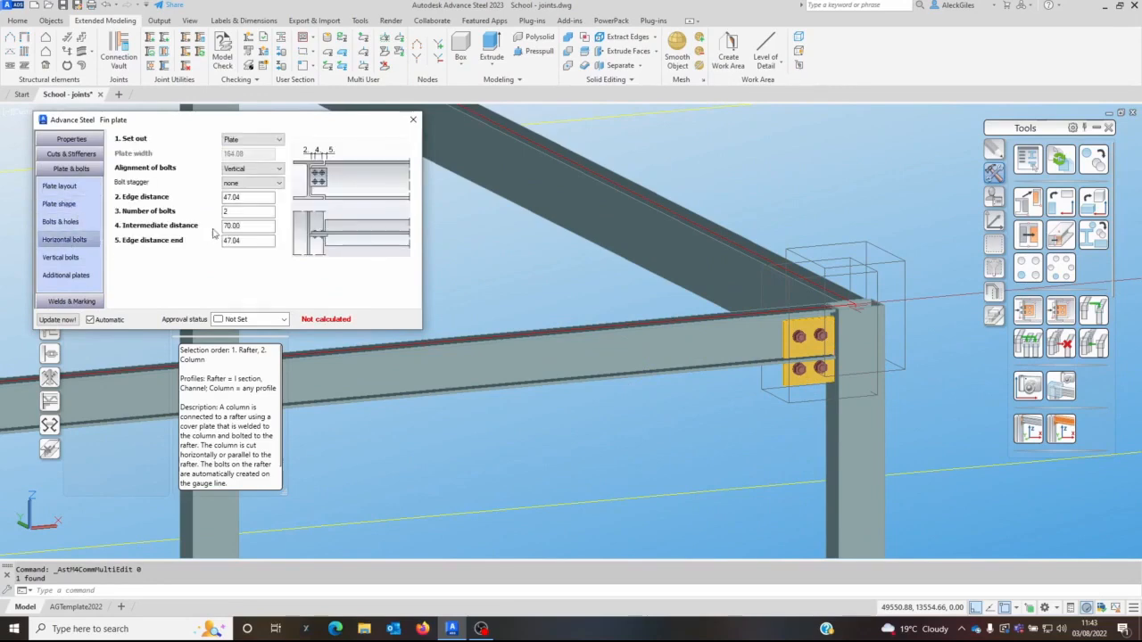
pyautogui.write('50')
pyautogui.press('Tab')
pyautogui.press('Tab')
pyautogui.write('30')
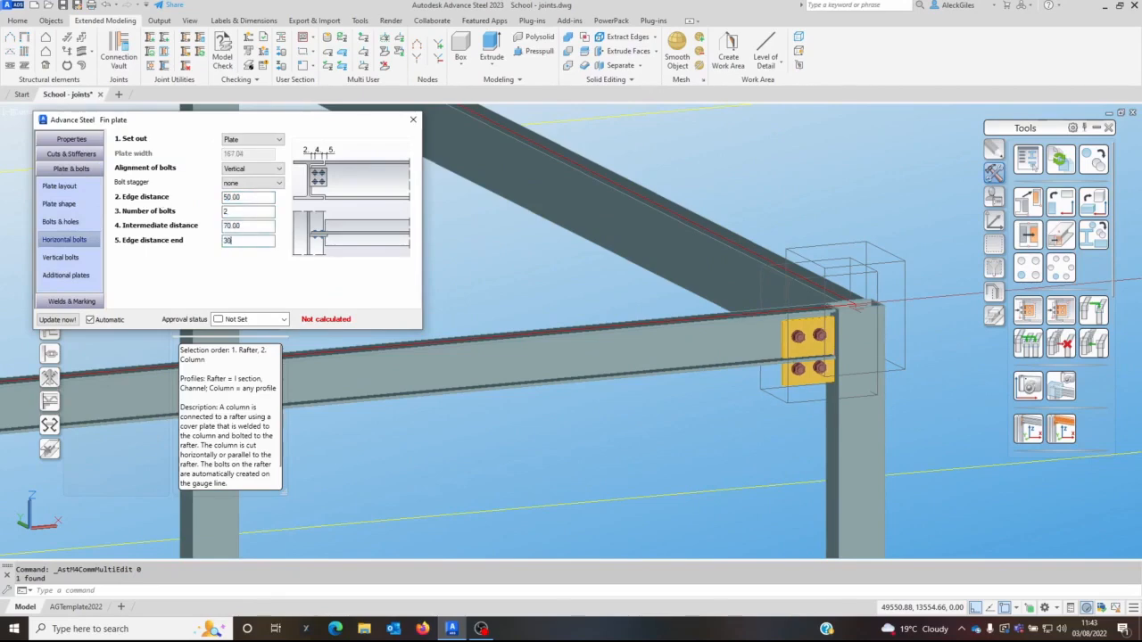
pyautogui.press('Tab')
# - Set the cross beam fin plate's vertical layout distance to 20 mm, with bolt distances of 25 mm start, 70 mm intermediate and 25 mm end
pyautogui.click(60, 257)
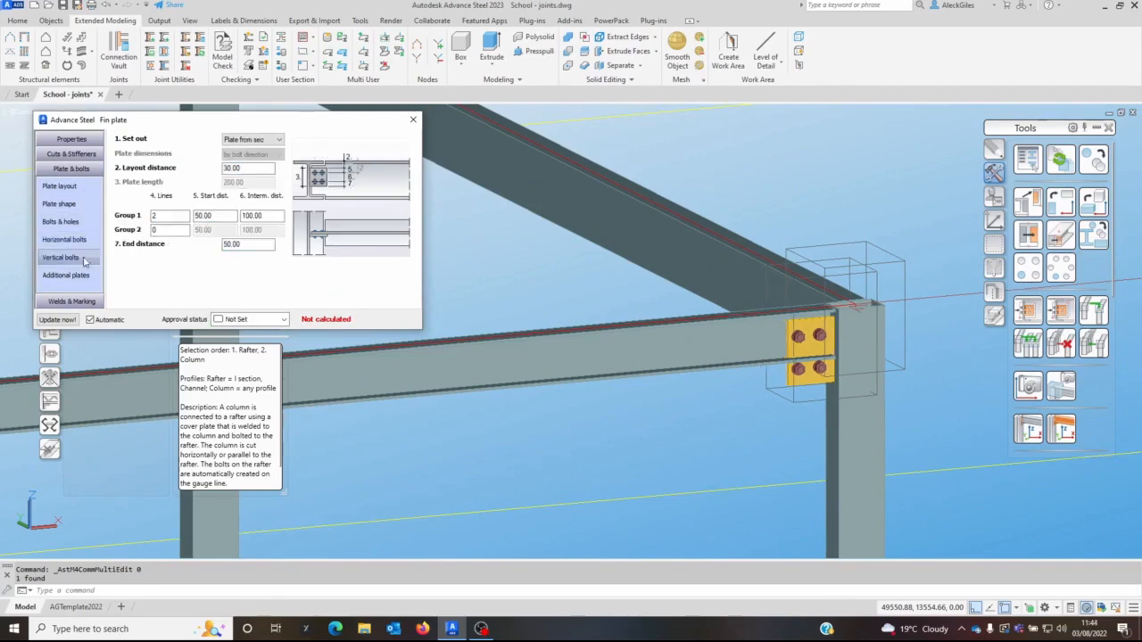
pyautogui.scroll(4, 816, 339)
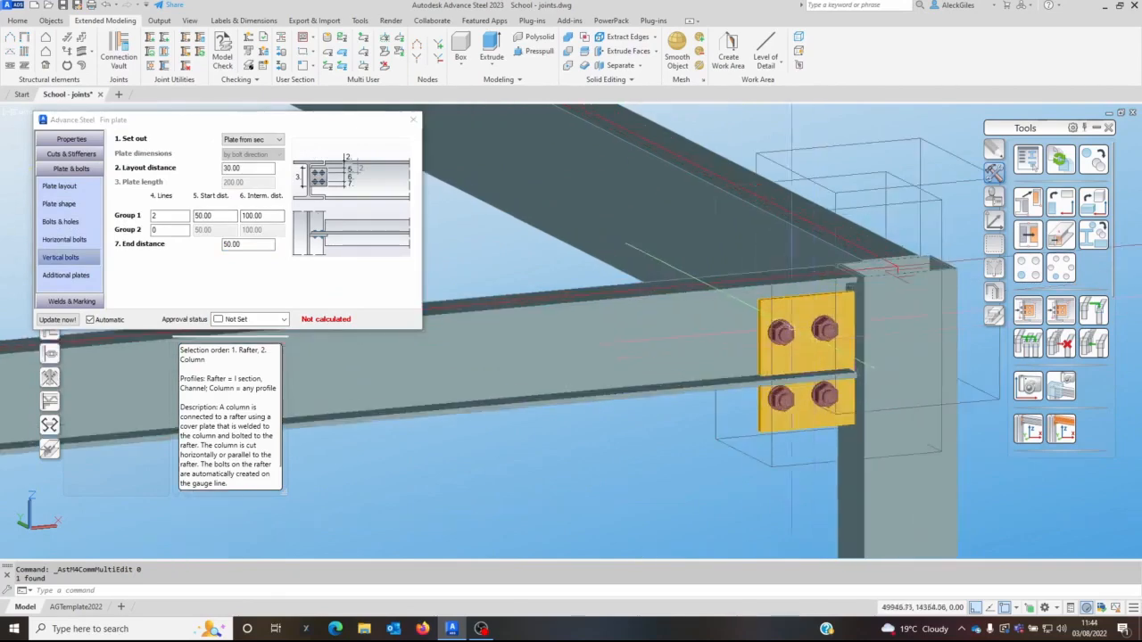
pyautogui.click(240, 169)
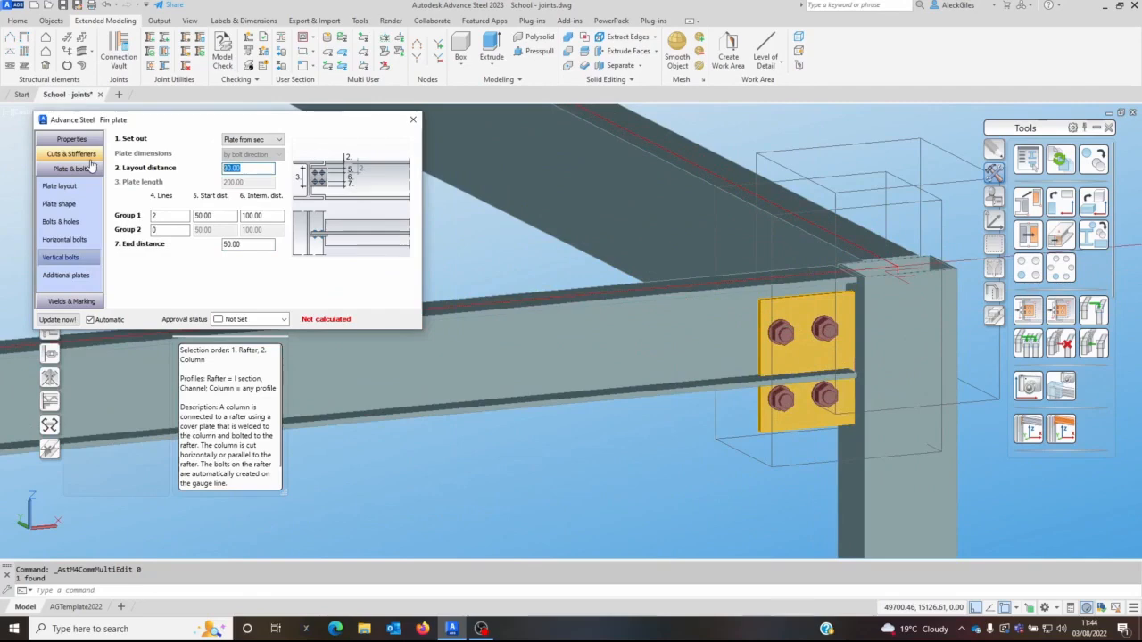
pyautogui.press('Tab')
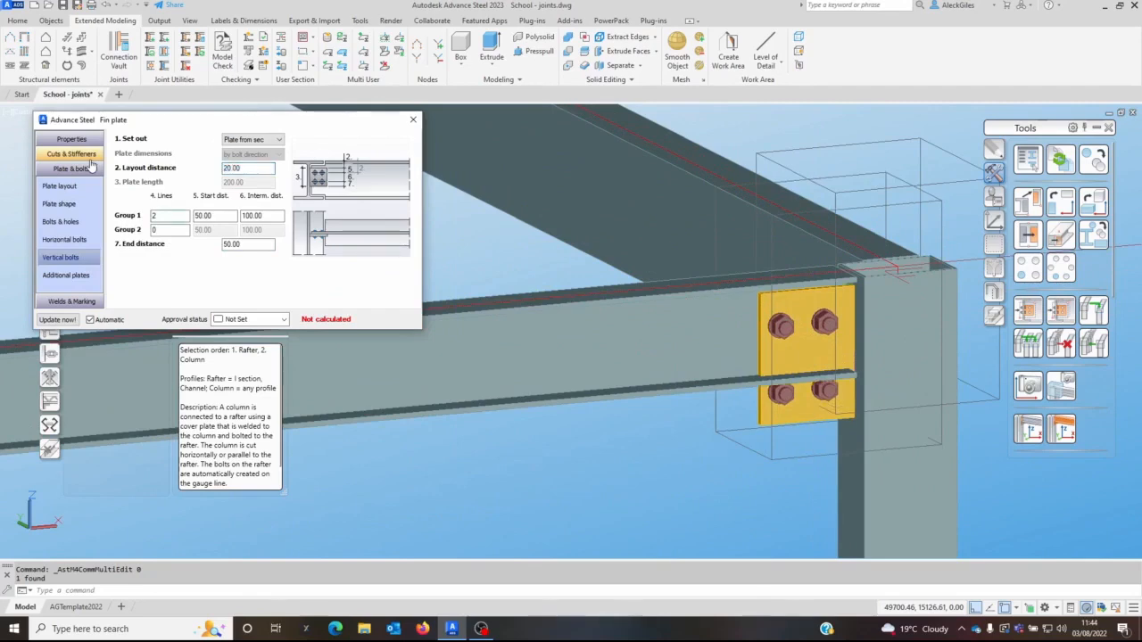
pyautogui.write('25')
pyautogui.press('Tab')
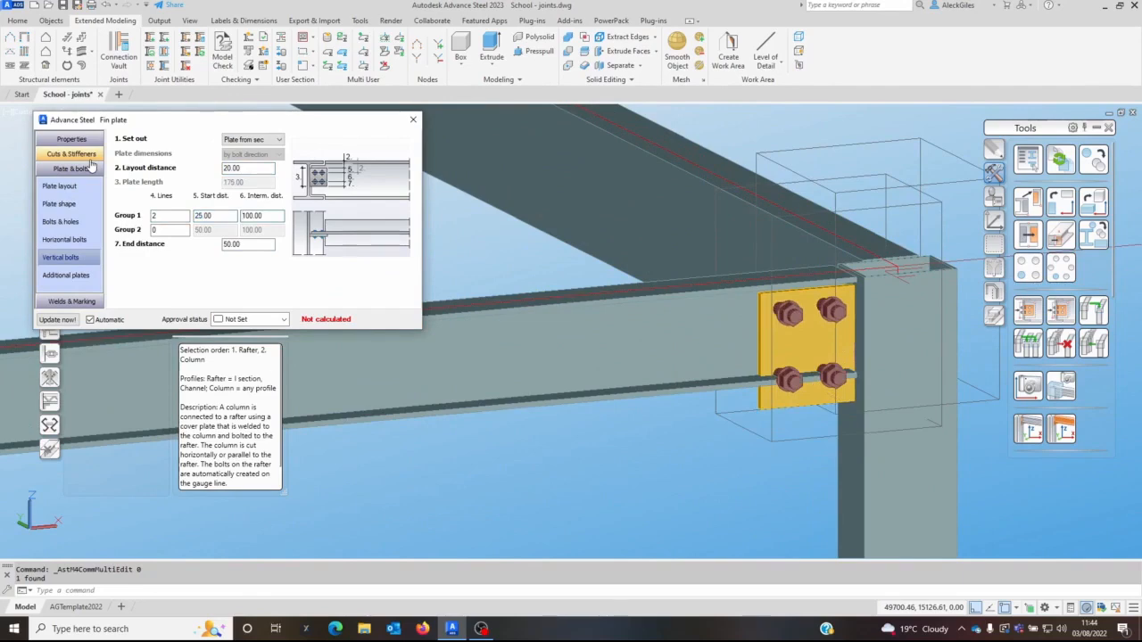
pyautogui.press('Tab')
pyautogui.write('25')
pyautogui.press('Tab')
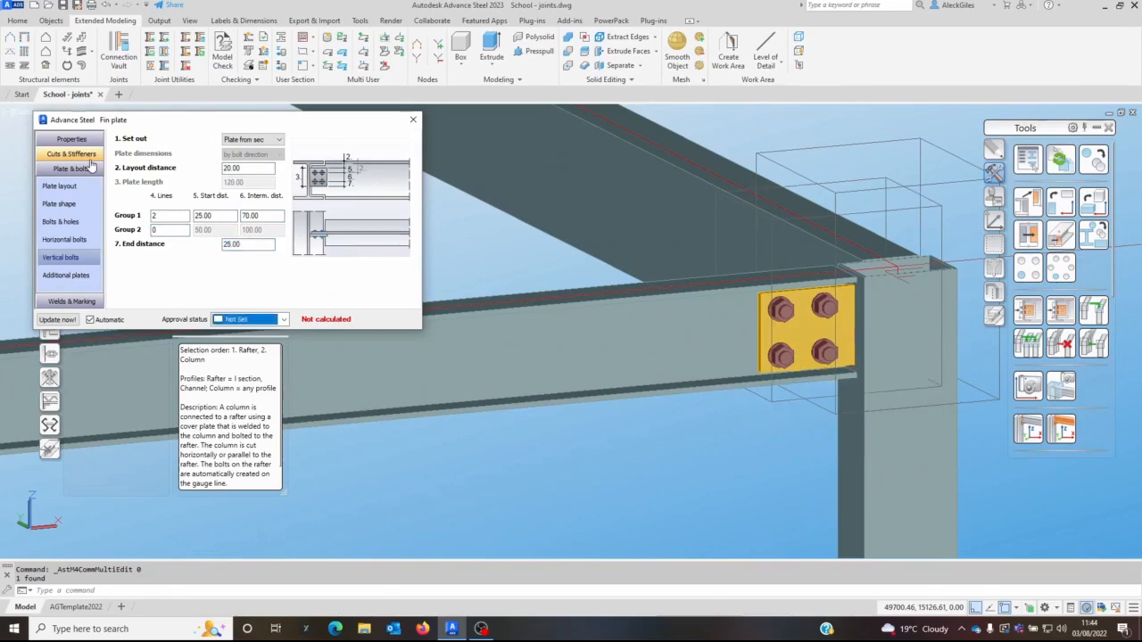
pyautogui.click(411, 119)
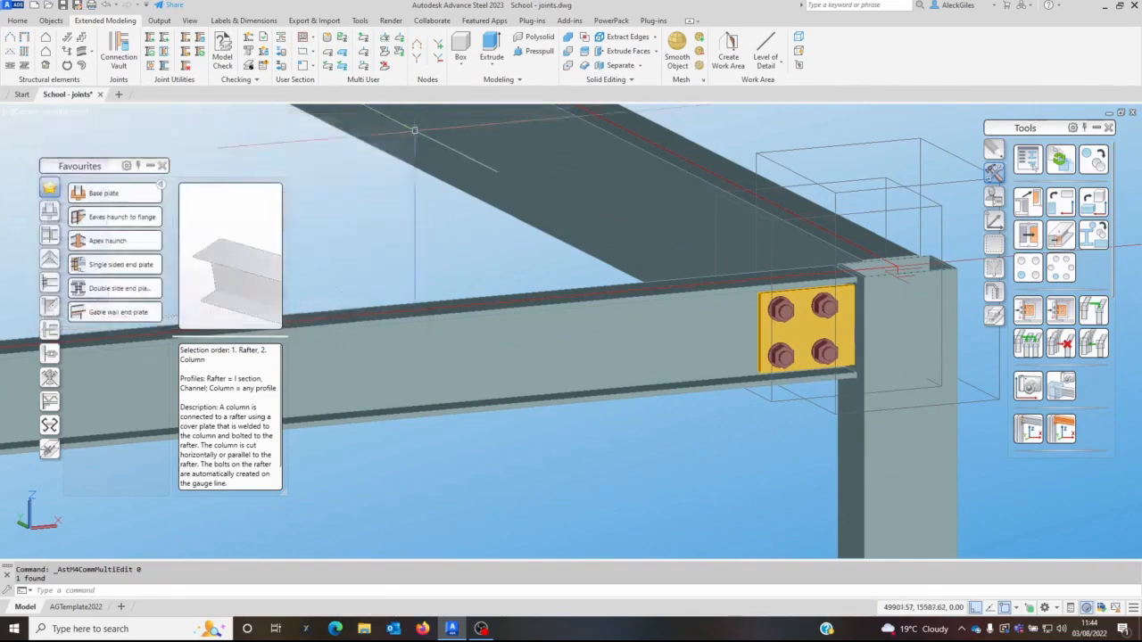
# - Transfer the fin plate properties from the low corner column's end cross beam to the fin plates on the other five cross beams
pyautogui.scroll(-6, 757, 339)
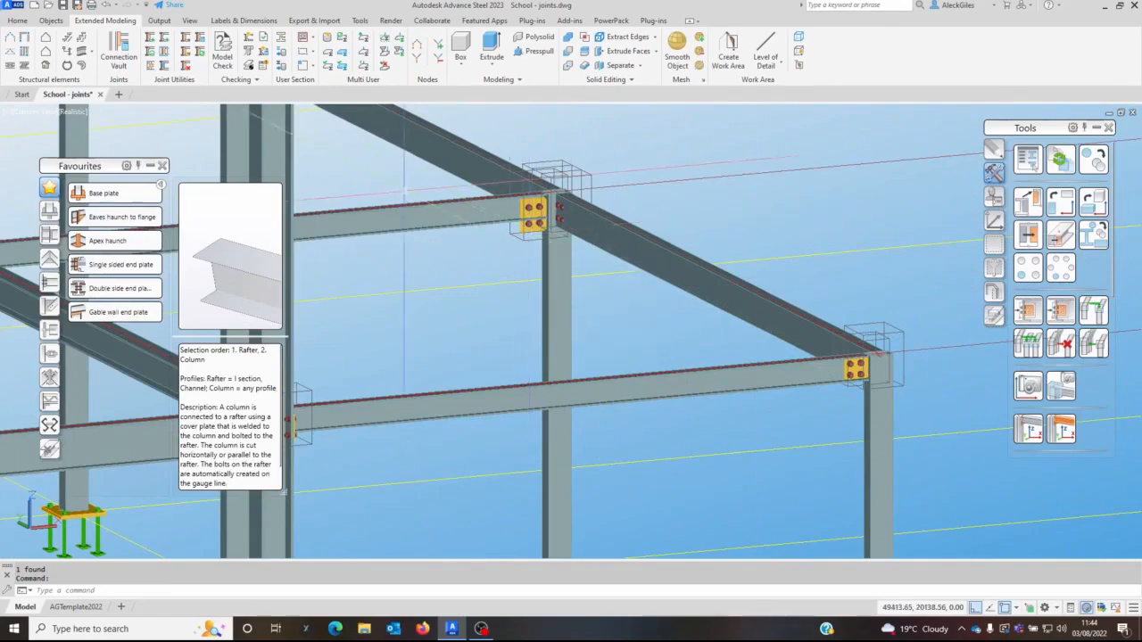
pyautogui.scroll(-4, 405, 190)
pyautogui.moveTo(401, 191); pyautogui.dragTo(592, 306, button='middle')
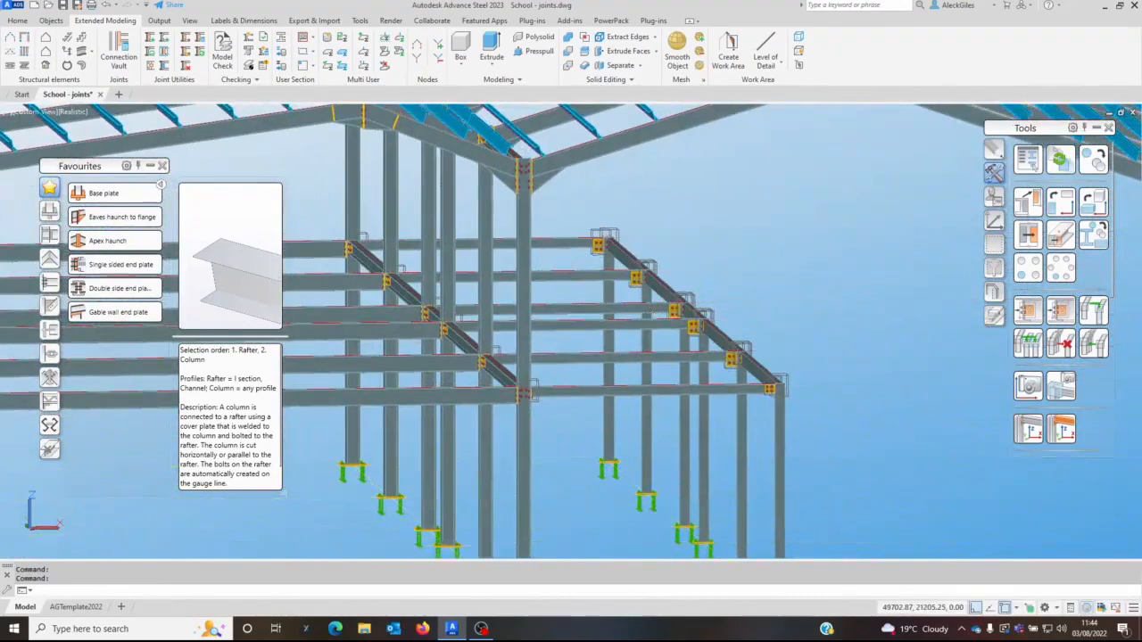
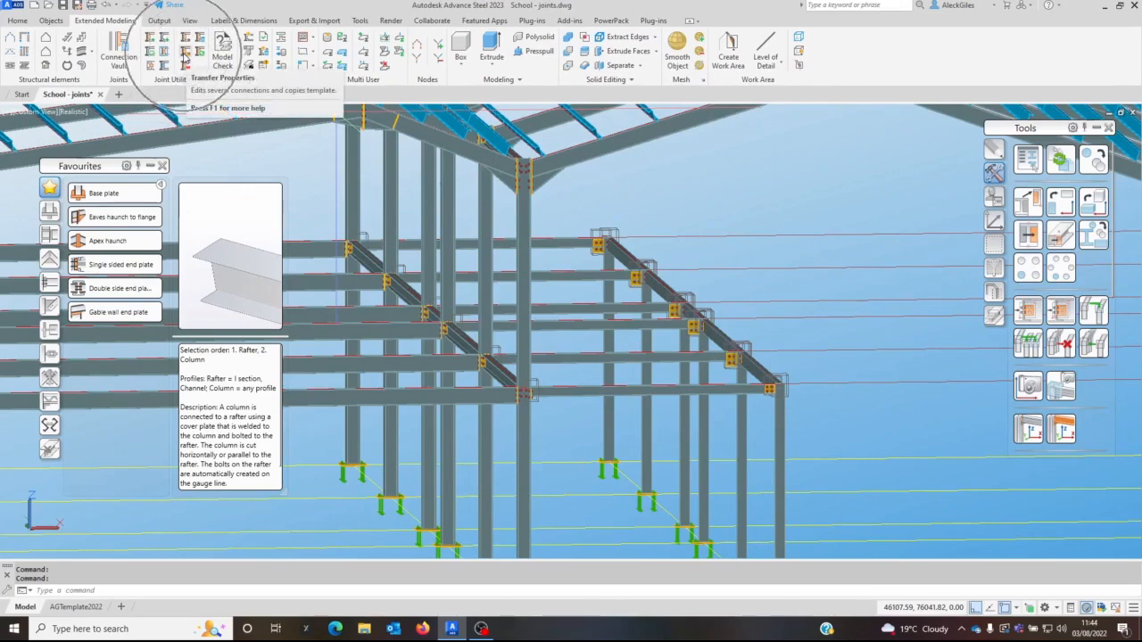
pyautogui.click(184, 54)
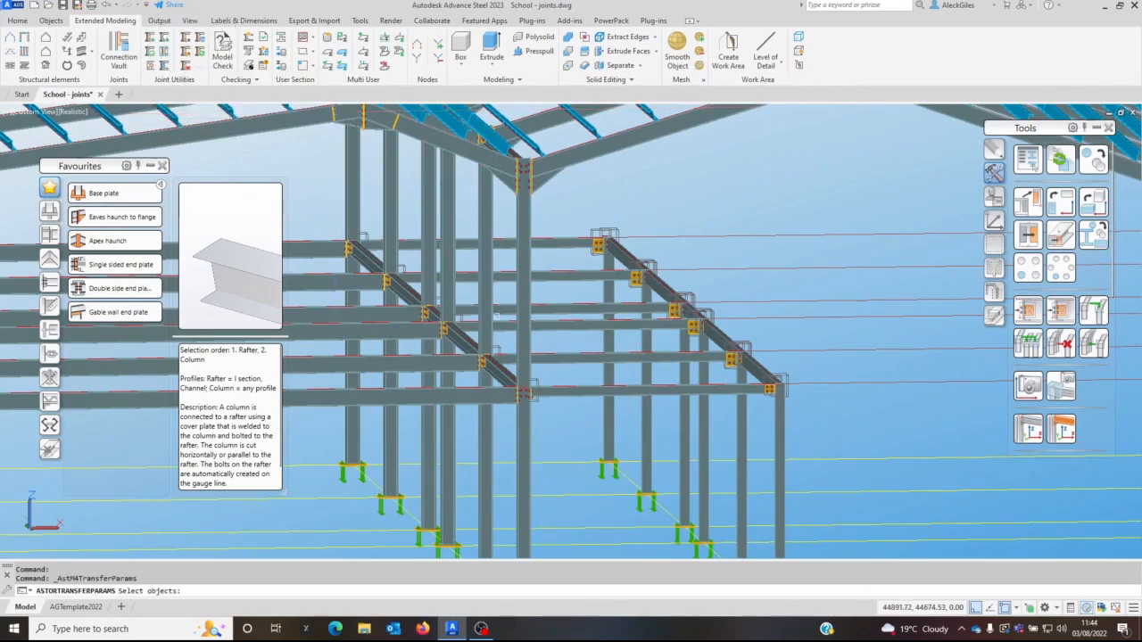
pyautogui.click(596, 243)
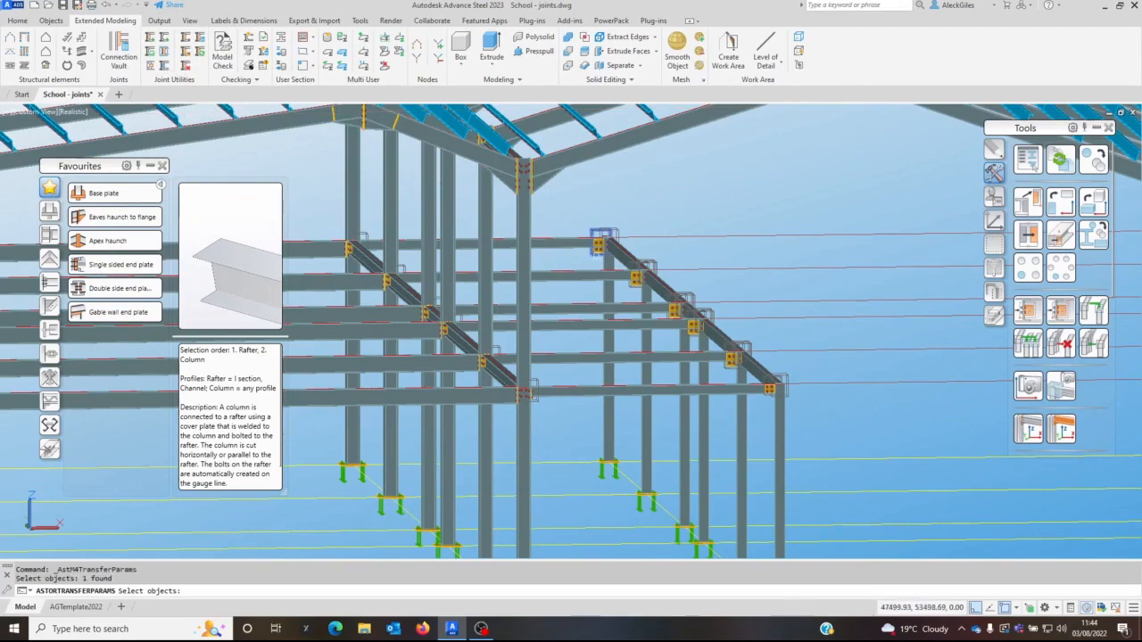
pyautogui.click(635, 277)
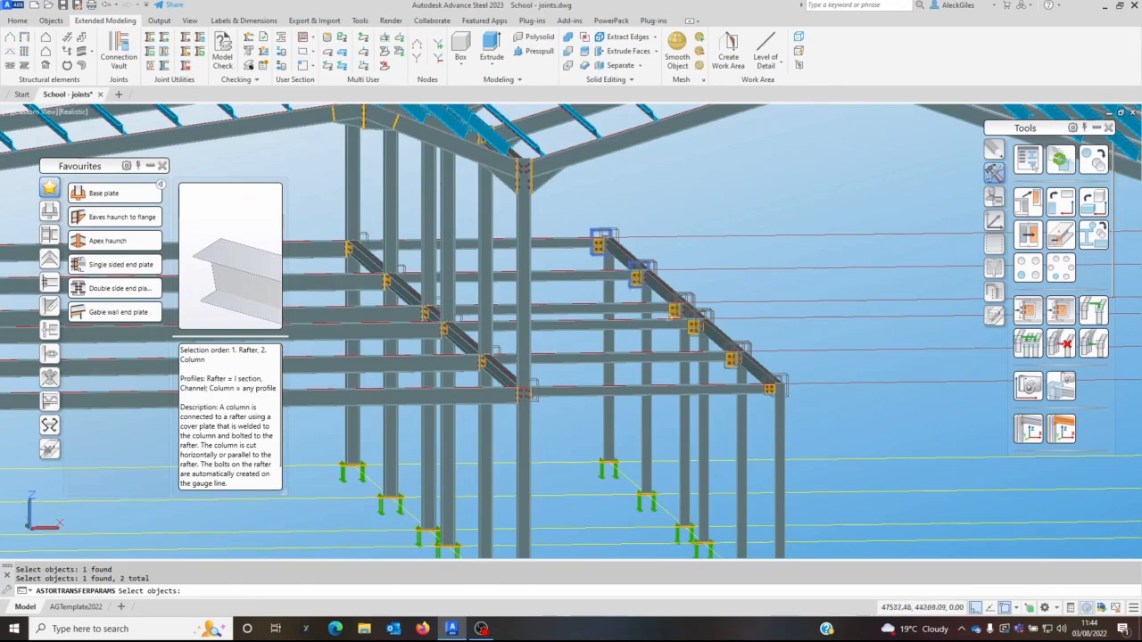
pyautogui.scroll(5, 675, 311)
pyautogui.click(658, 329)
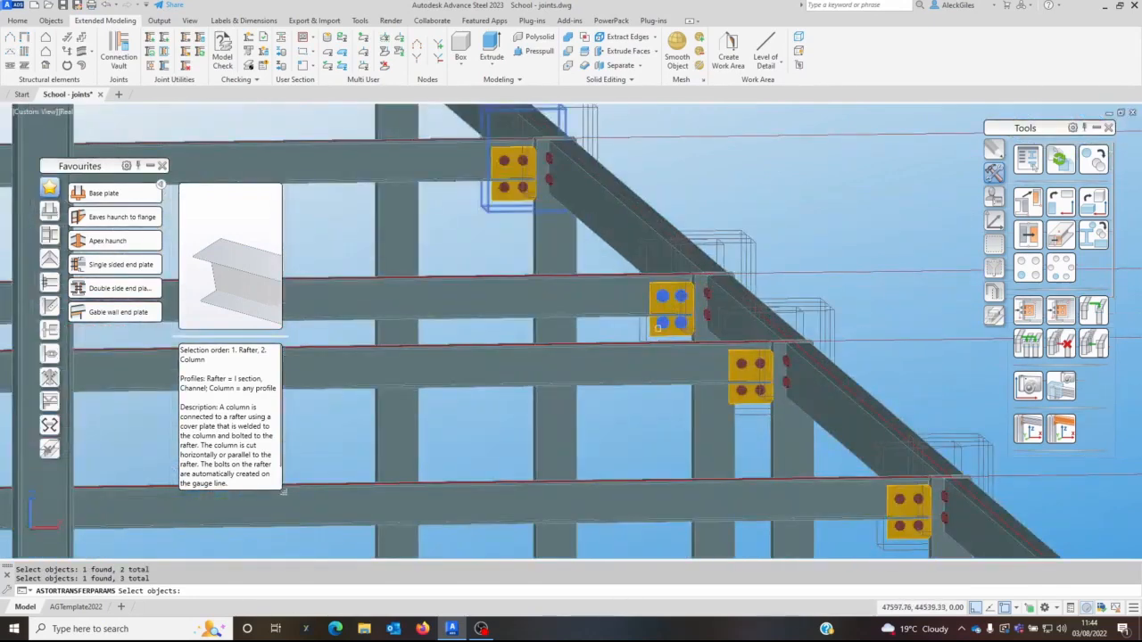
pyautogui.click(898, 501)
pyautogui.scroll(-3, 883, 508)
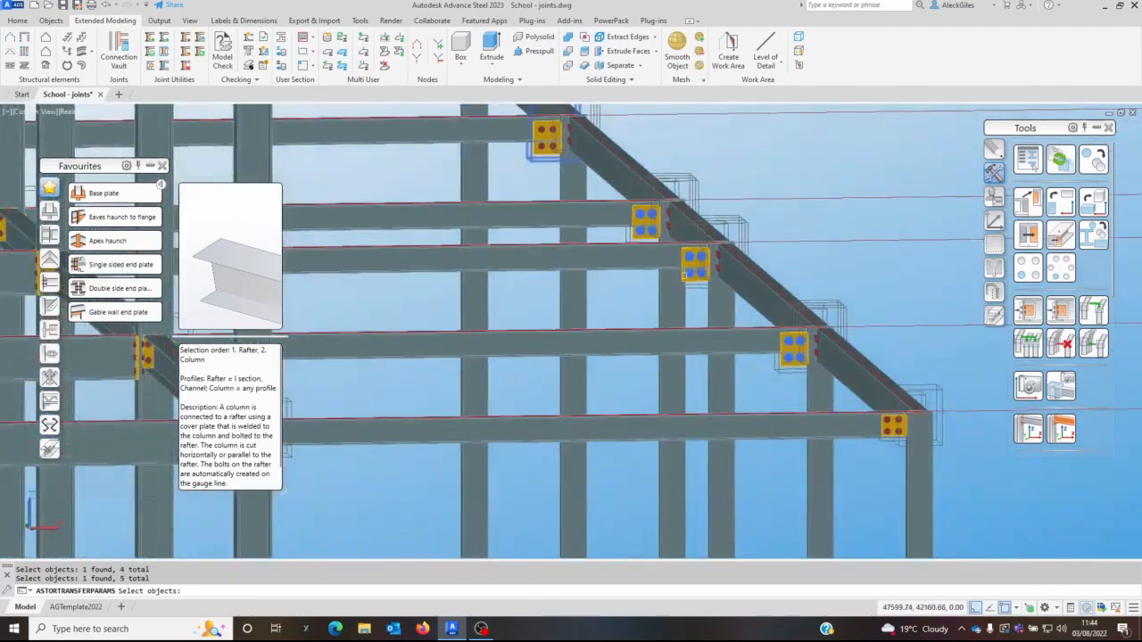
pyautogui.scroll(-3, 687, 270)
pyautogui.scroll(2, 657, 327)
pyautogui.press('Return')
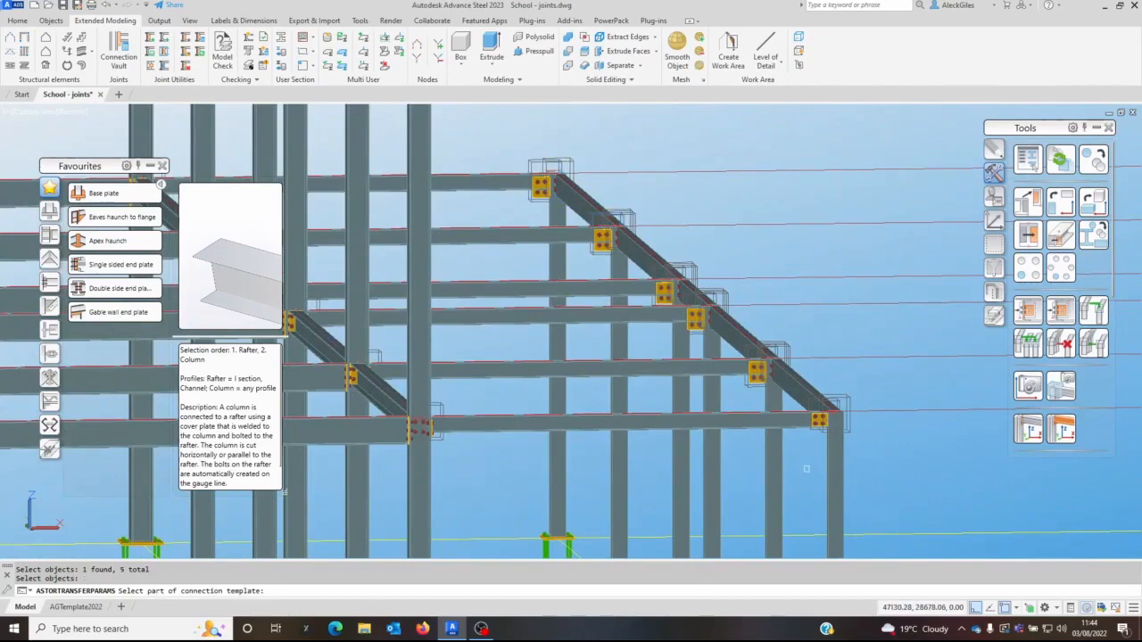
pyautogui.scroll(3, 824, 434)
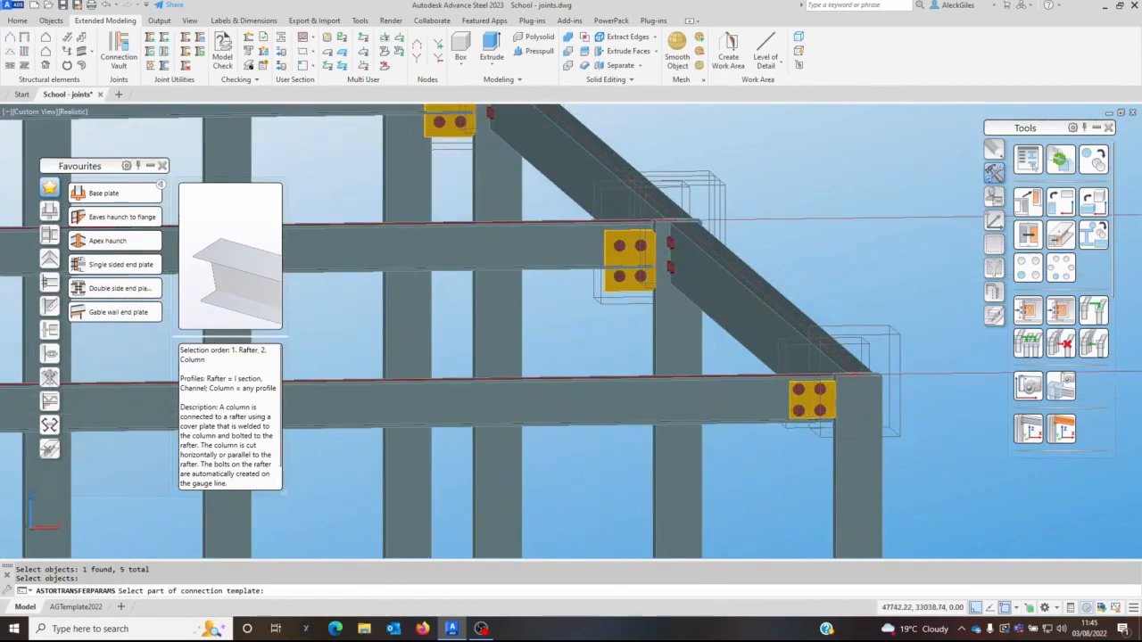
pyautogui.click(801, 407)
pyautogui.scroll(-3, 768, 402)
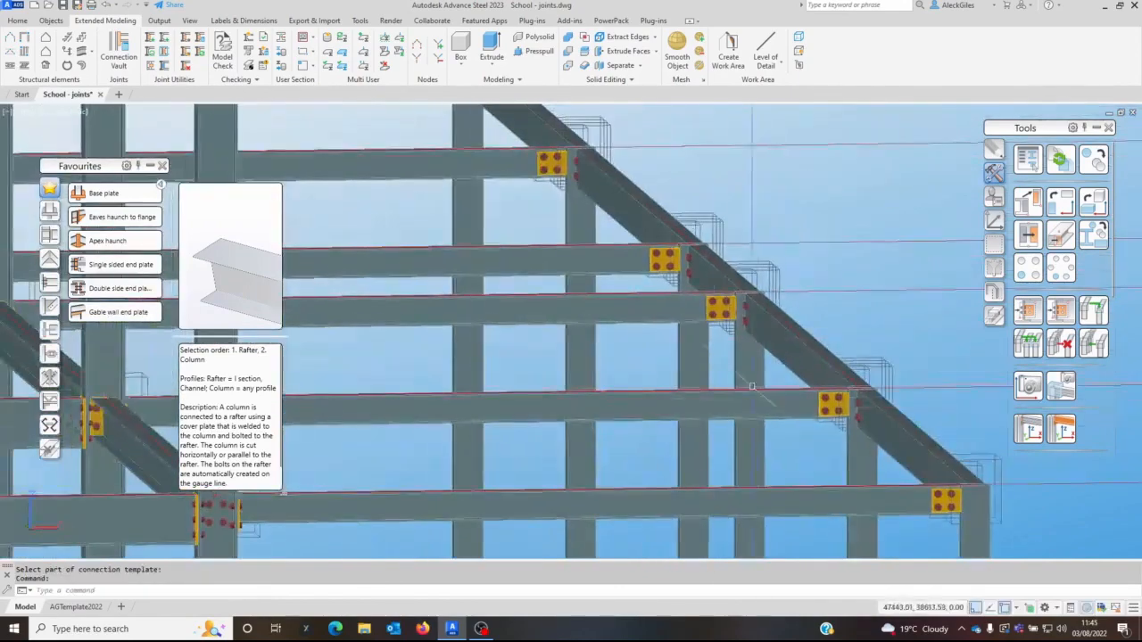
# - Examine the fin plates along the platform's cross beams and the surrounding end bay
pyautogui.moveTo(595, 248); pyautogui.dragTo(673, 321, button='middle')
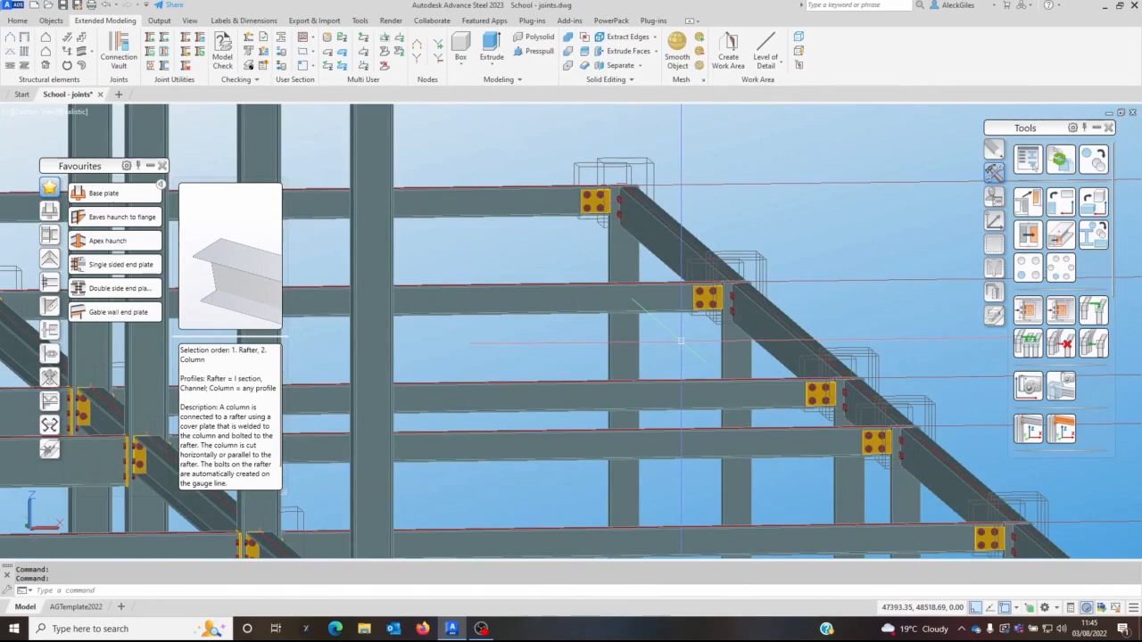
pyautogui.scroll(-3, 676, 337)
pyautogui.moveTo(675, 336); pyautogui.dragTo(686, 283, button='middle')
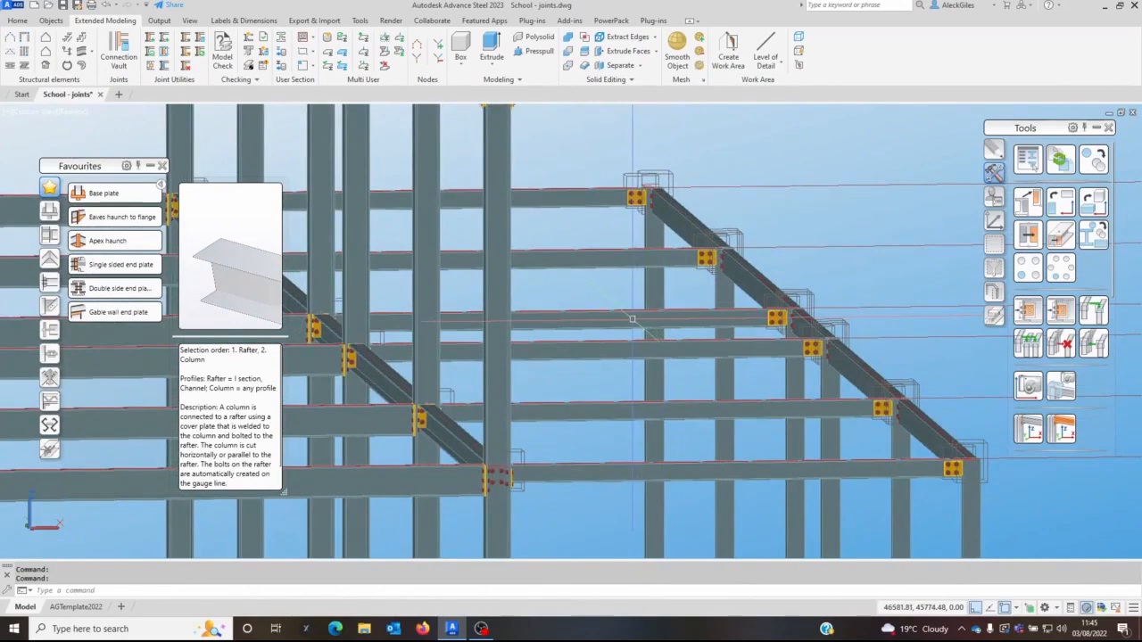
pyautogui.press('Escape')
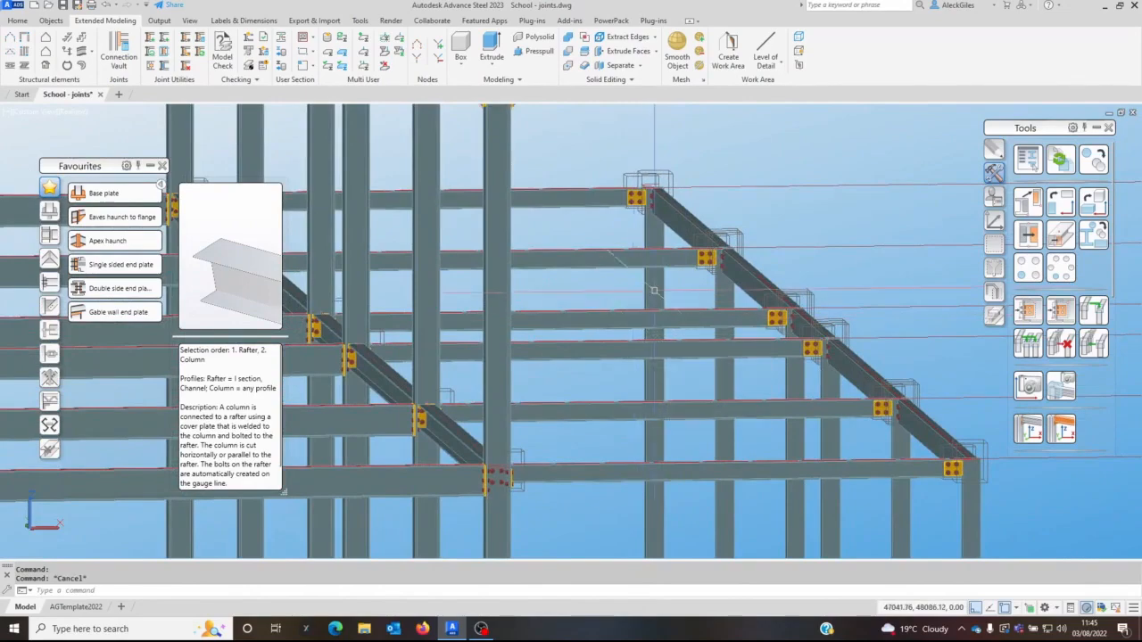
pyautogui.moveTo(599, 303); pyautogui.dragTo(586, 373, button='middle')
pyautogui.scroll(-5, 586, 373)
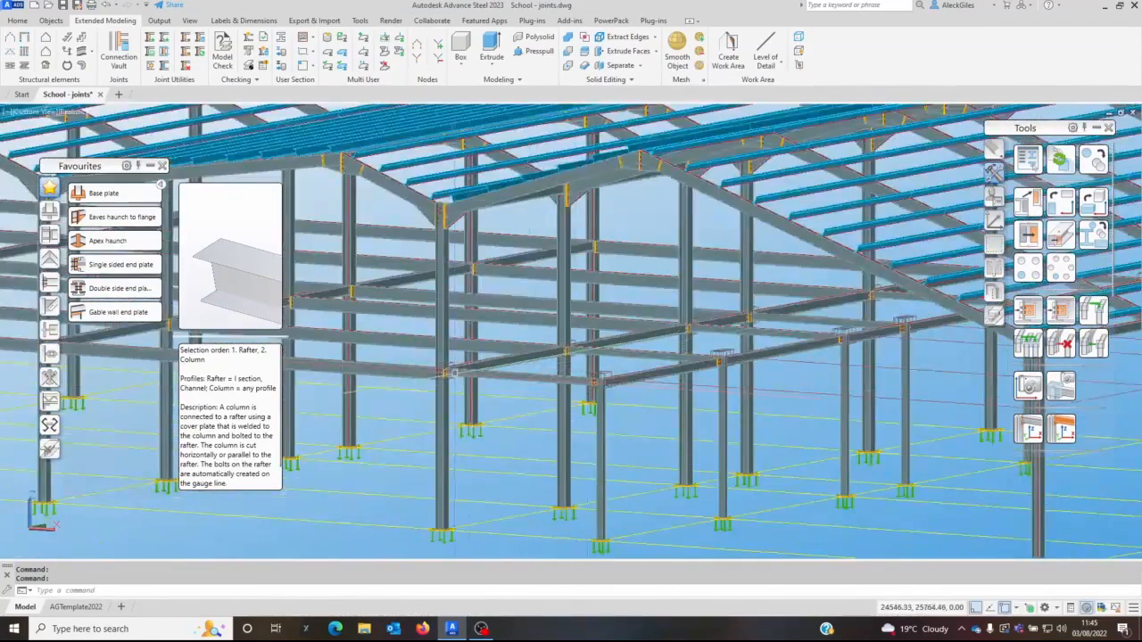
# - Open the joint properties of the single sided end plate connecting the end cross beam to the main frame's corner column
pyautogui.scroll(6, 615, 375)
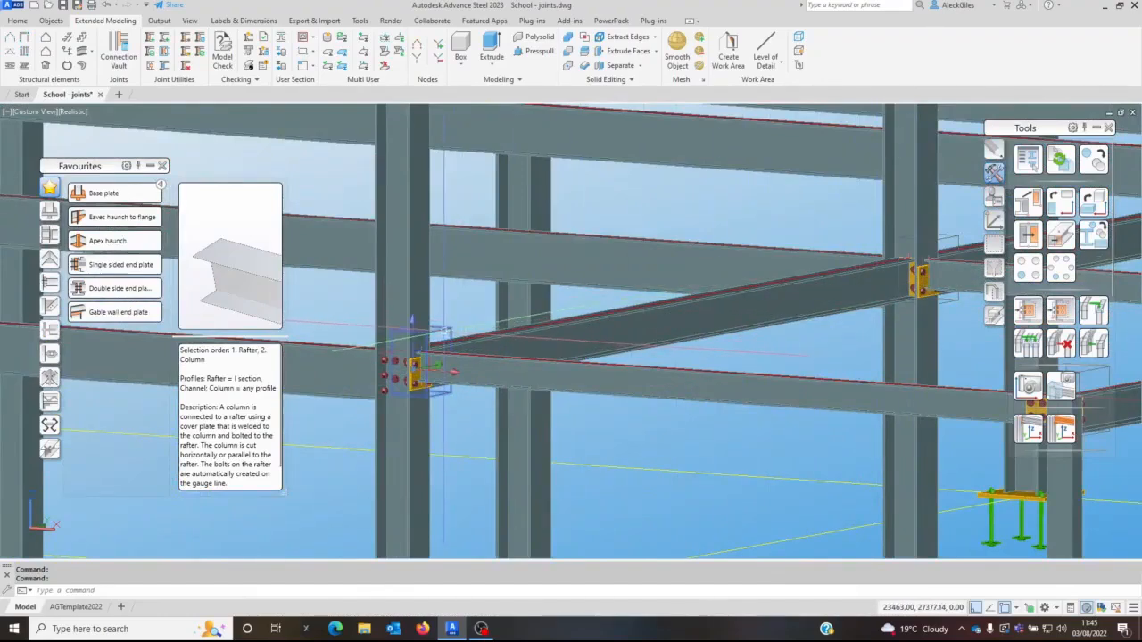
pyautogui.moveTo(445, 337); pyautogui.dragTo(481, 432, button='middle')
pyautogui.keyDown('shift'); pyautogui.moveTo(690, 345); pyautogui.dragTo(752, 419, button='middle'); pyautogui.keyUp('shift')
pyautogui.keyDown('shift'); pyautogui.moveTo(575, 435); pyautogui.dragTo(613, 372, button='middle'); pyautogui.keyUp('shift')
pyautogui.scroll(-6, 706, 350)
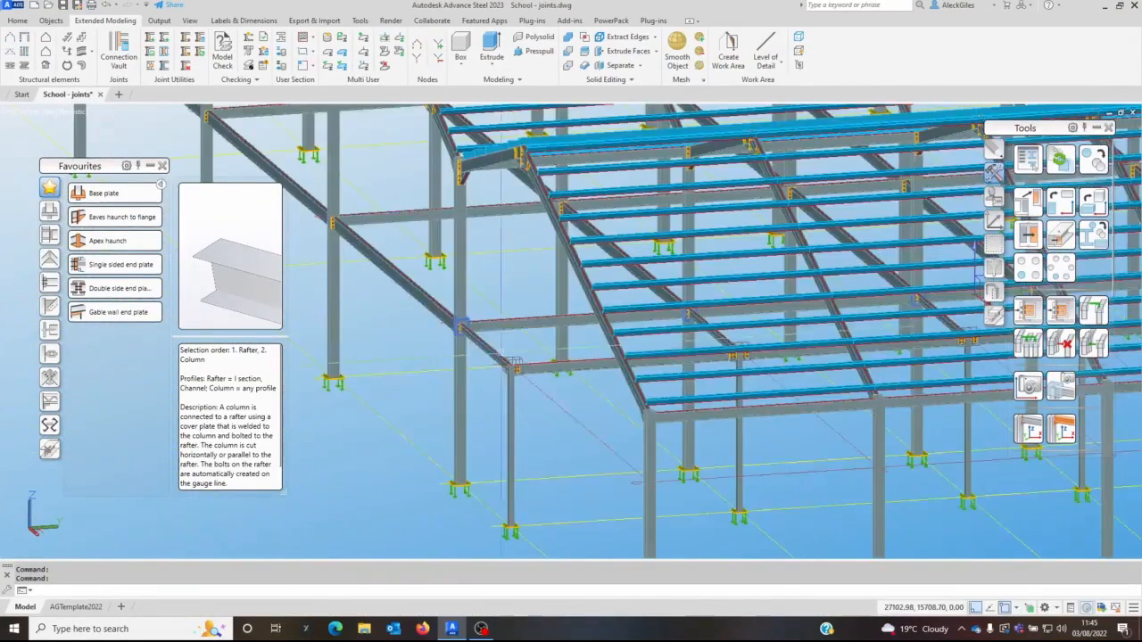
pyautogui.scroll(10, 454, 338)
pyautogui.moveTo(512, 293); pyautogui.dragTo(677, 468, button='middle')
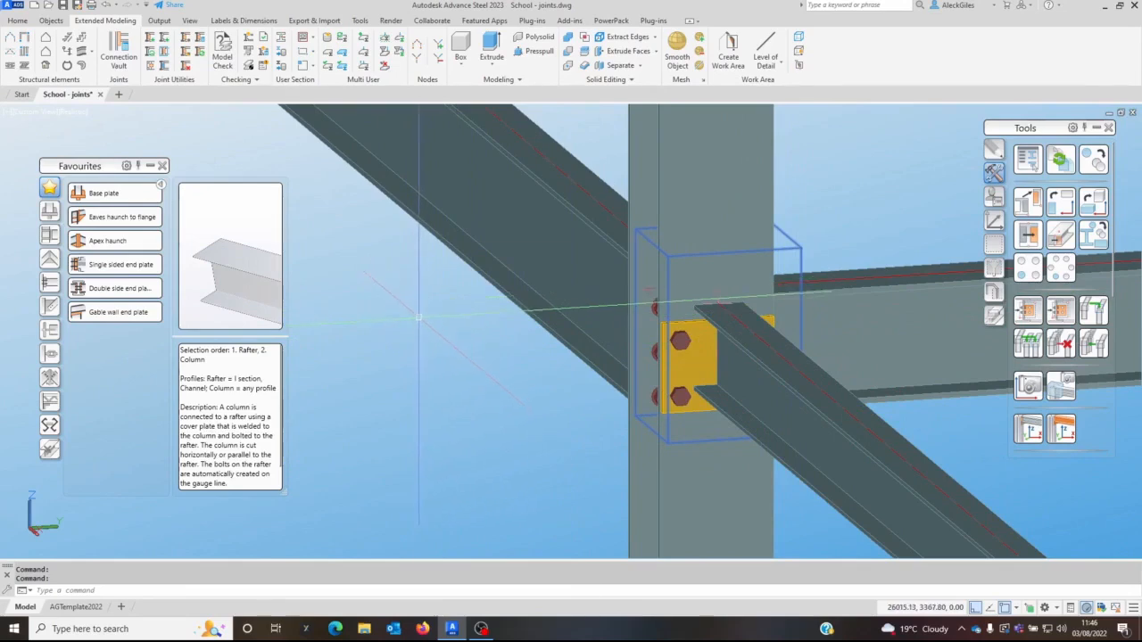
pyautogui.rightClick(419, 252)
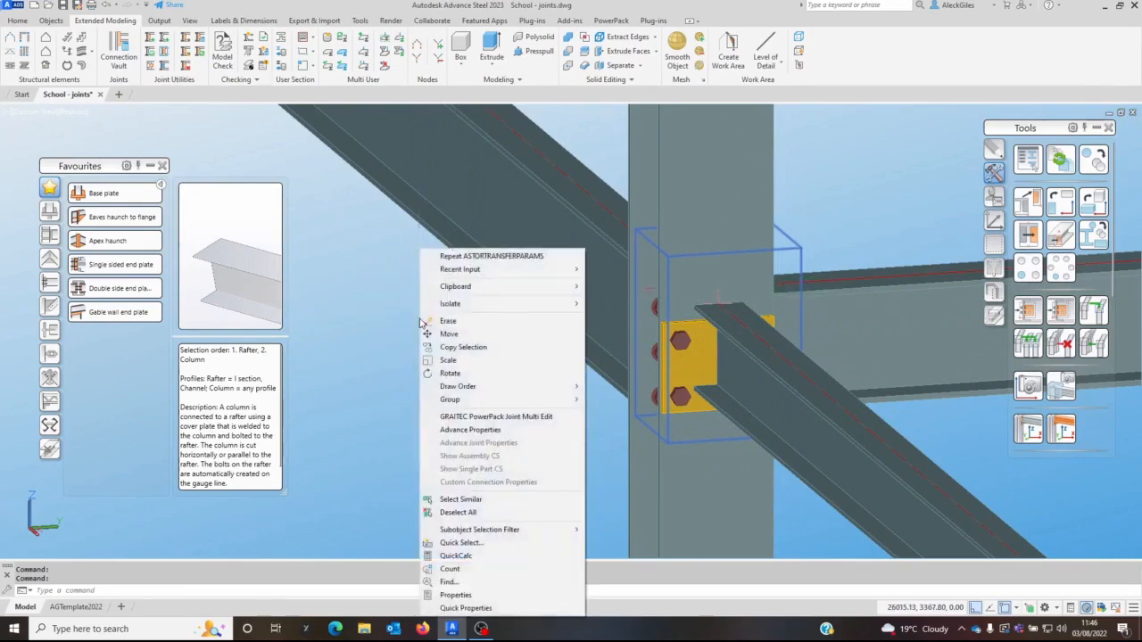
pyautogui.click(534, 417)
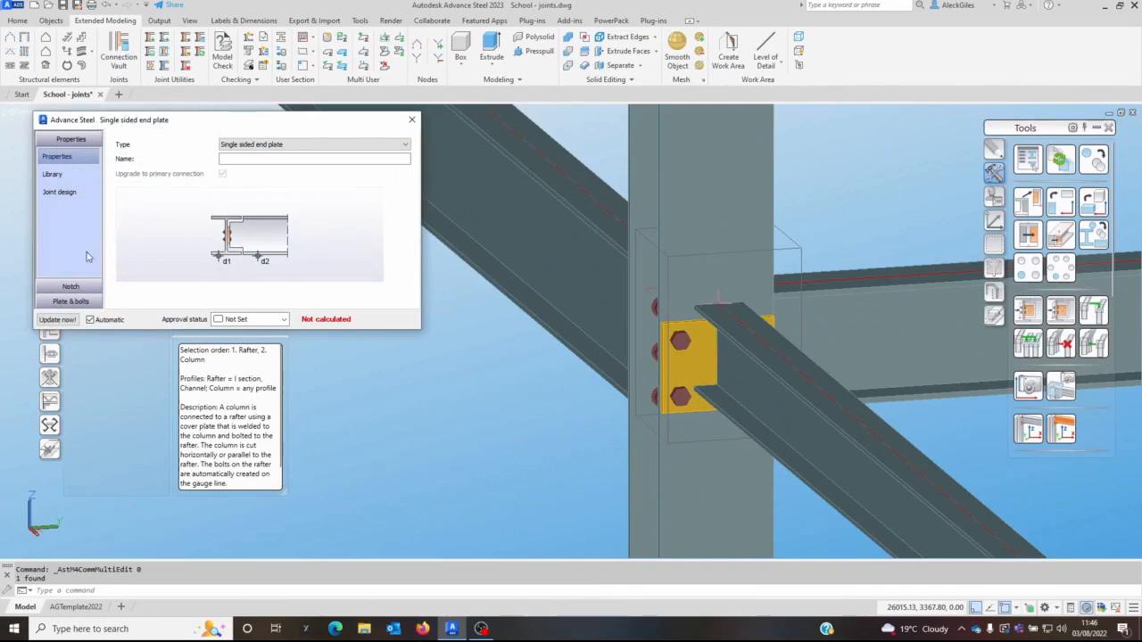
# - Take the end plate's horizontal bolts off the gauge lines, using an 80 mm centre distance
pyautogui.click(70, 302)
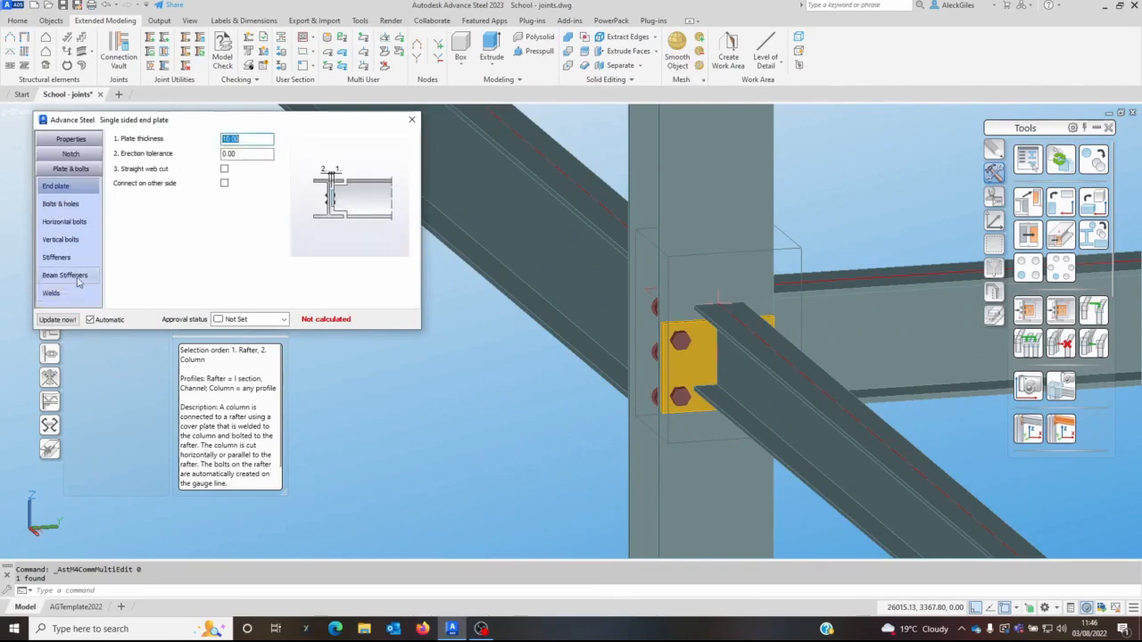
pyautogui.click(65, 221)
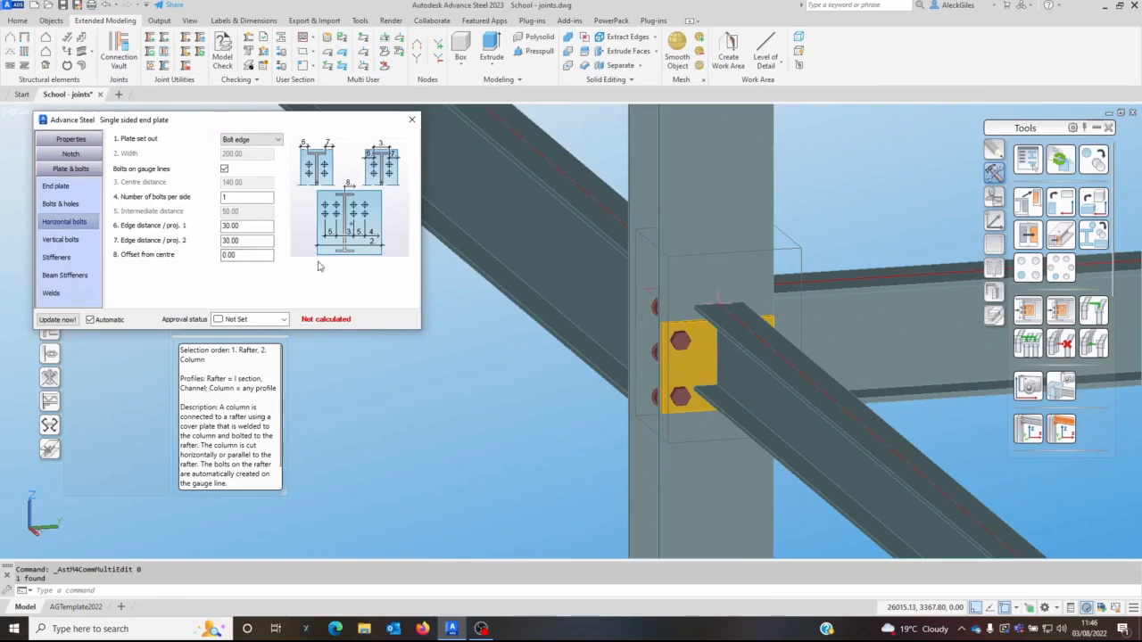
pyautogui.click(225, 169)
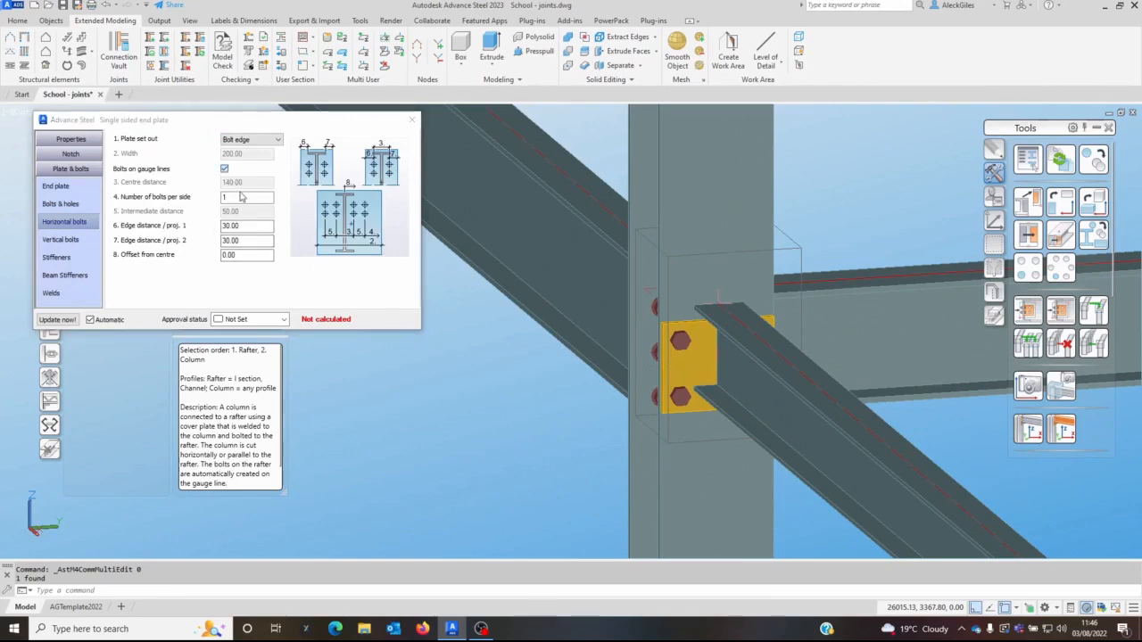
pyautogui.press('Return')
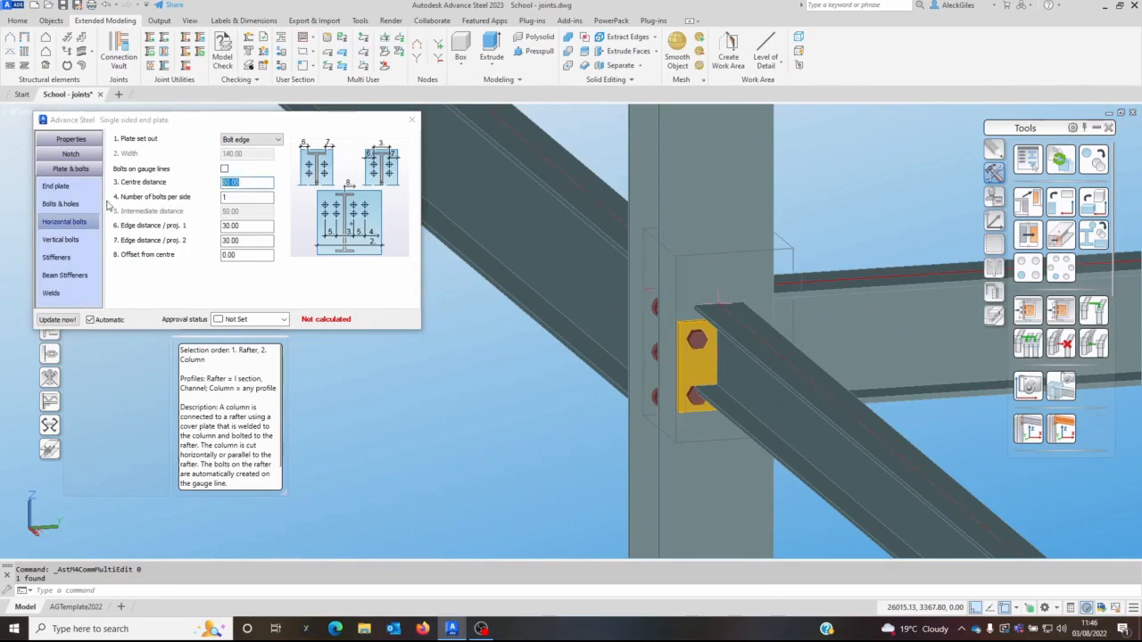
# - Open the vertical bolt settings of the end cross beam's single sided end plate
pyautogui.click(60, 240)
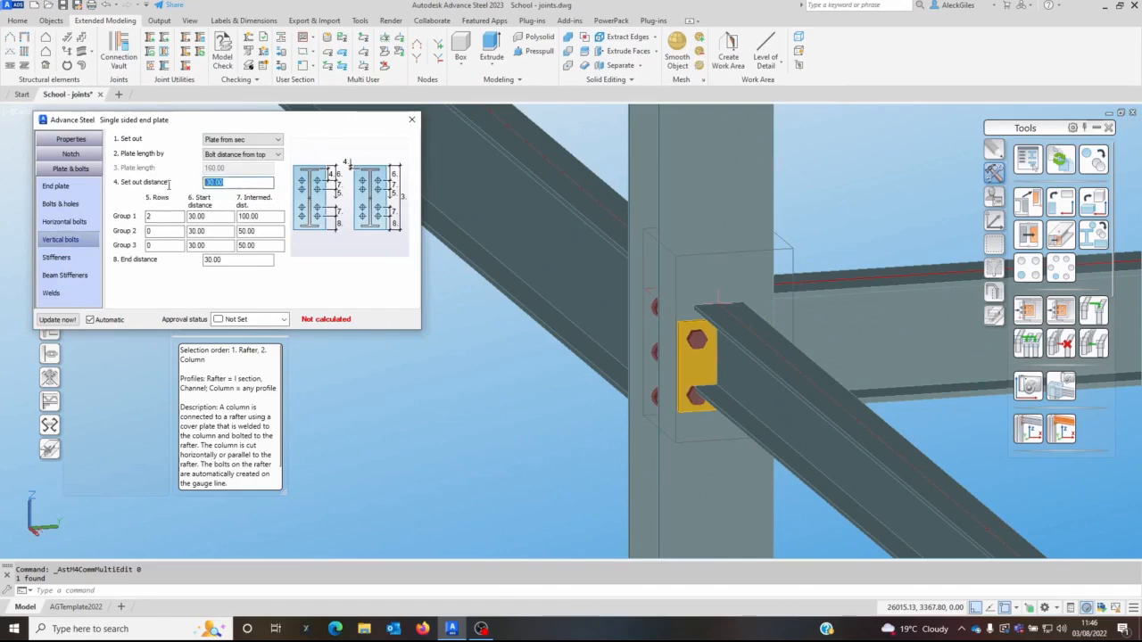
# - Set the end plate's vertical bolt set out distance to 0 and the Group 1 intermediate distance to 80
pyautogui.press('Return')
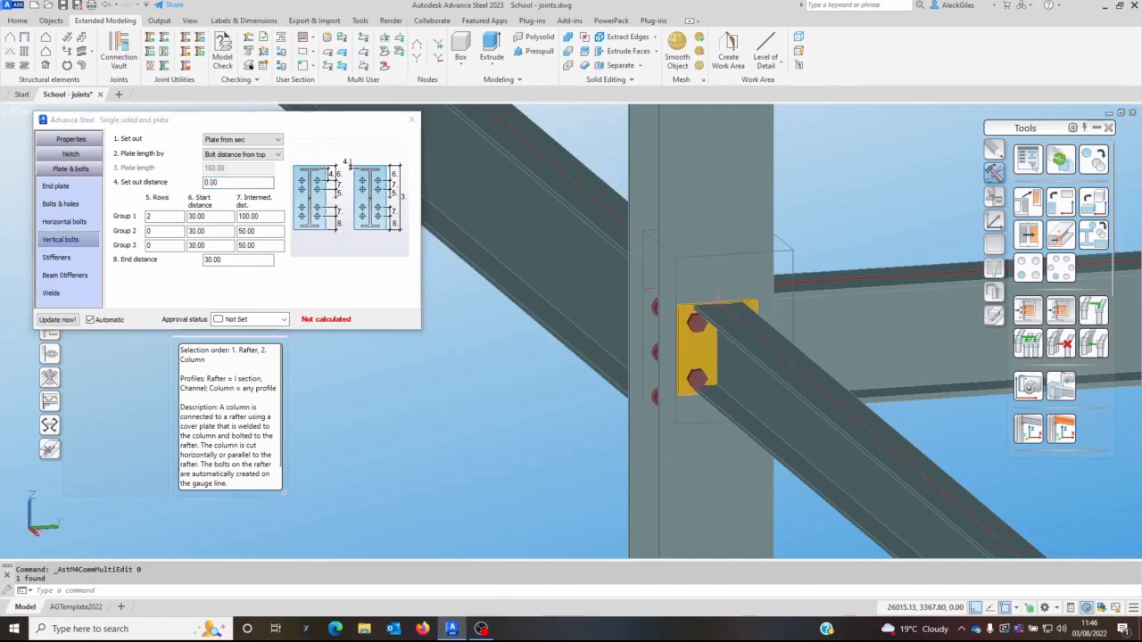
pyautogui.moveTo(269, 217); pyautogui.dragTo(242, 219)
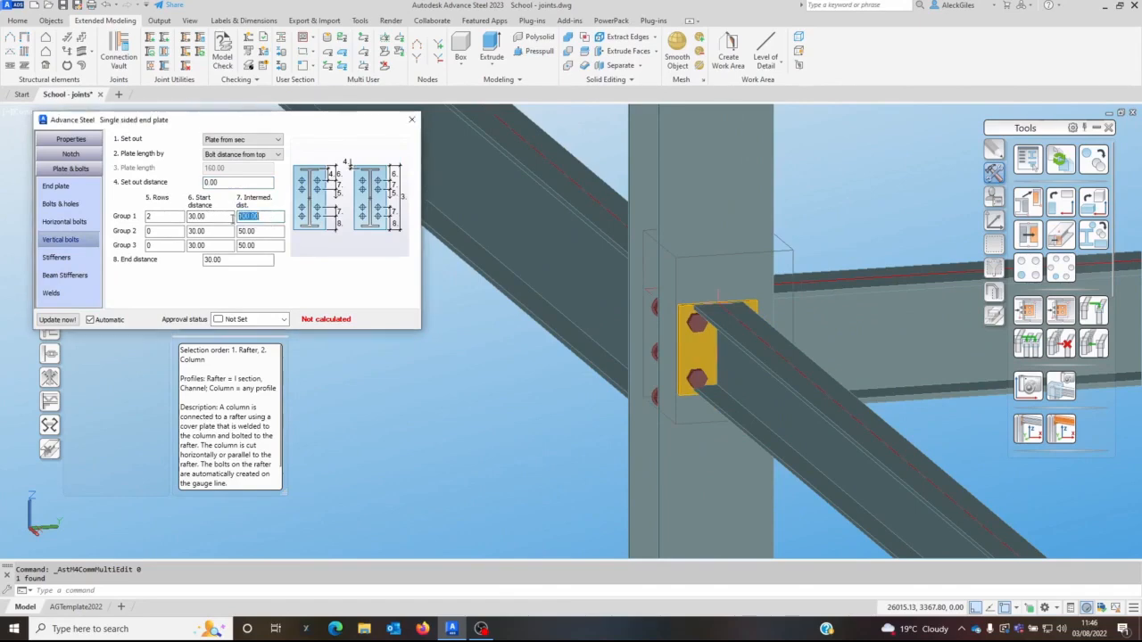
pyautogui.write('80')
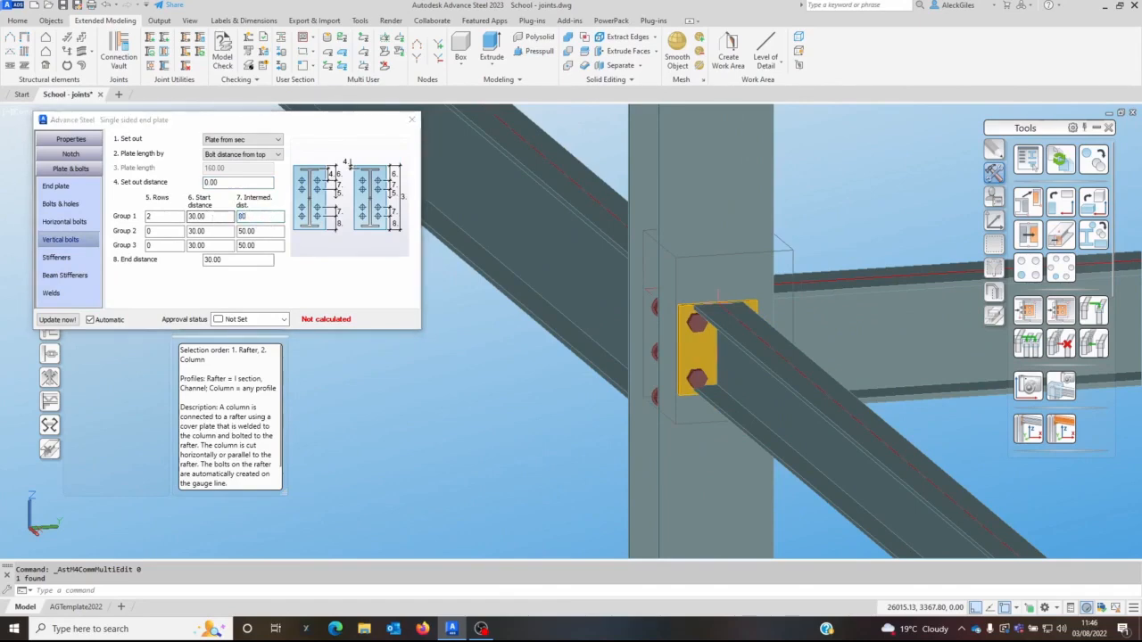
pyautogui.press('Return')
# - Set the Group 1 start distance of the end plate's vertical bolts to 35
pyautogui.doubleClick(207, 217)
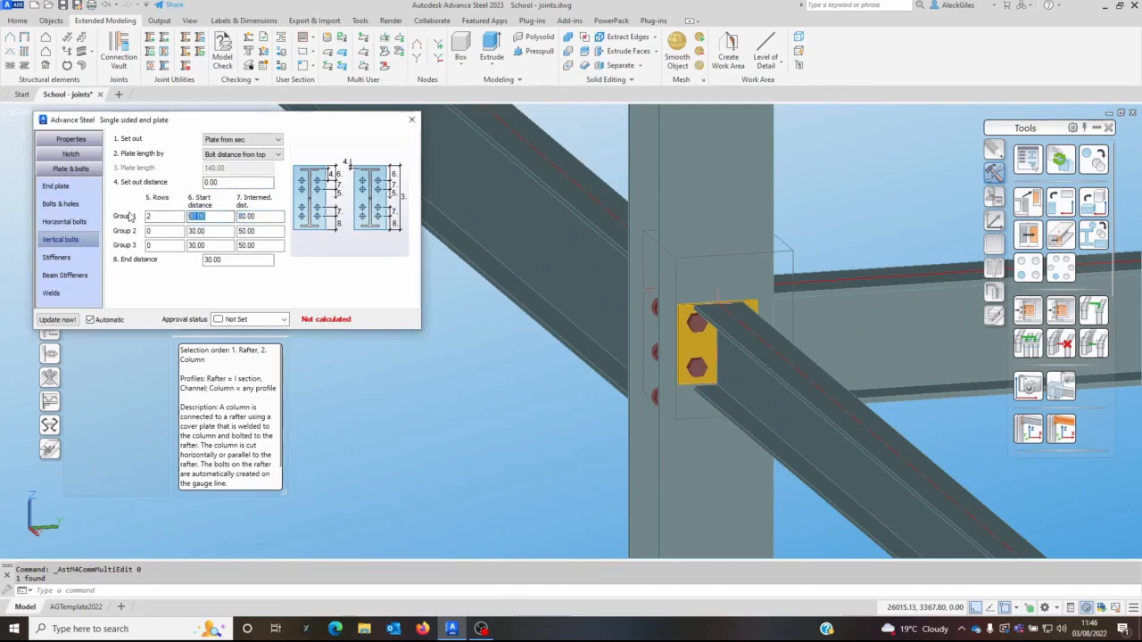
pyautogui.press('Return')
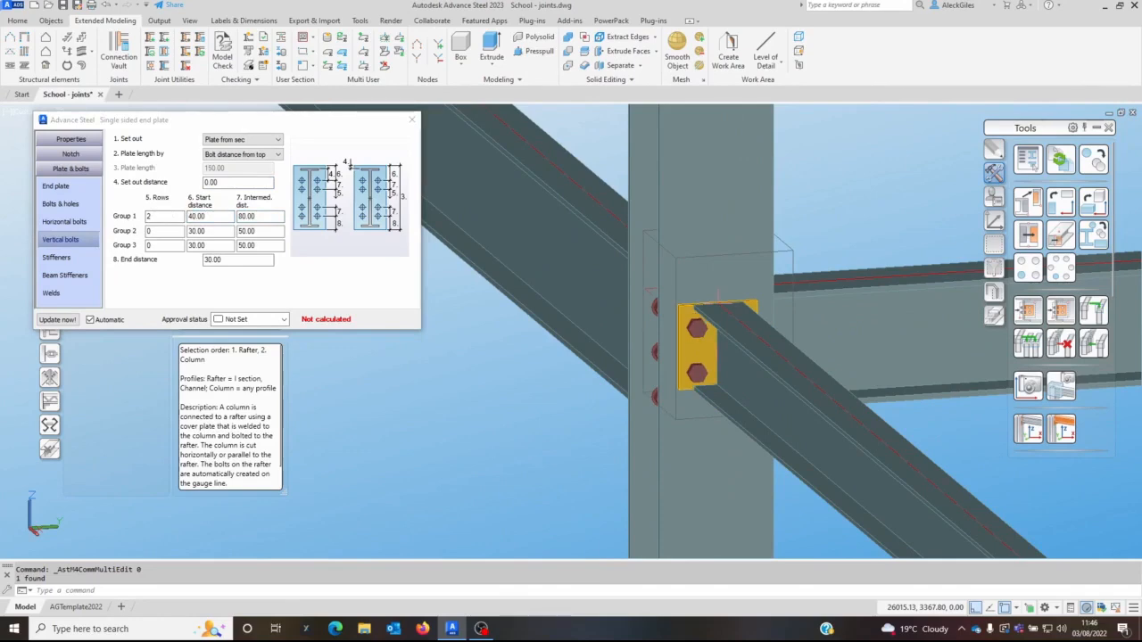
pyautogui.click(214, 216)
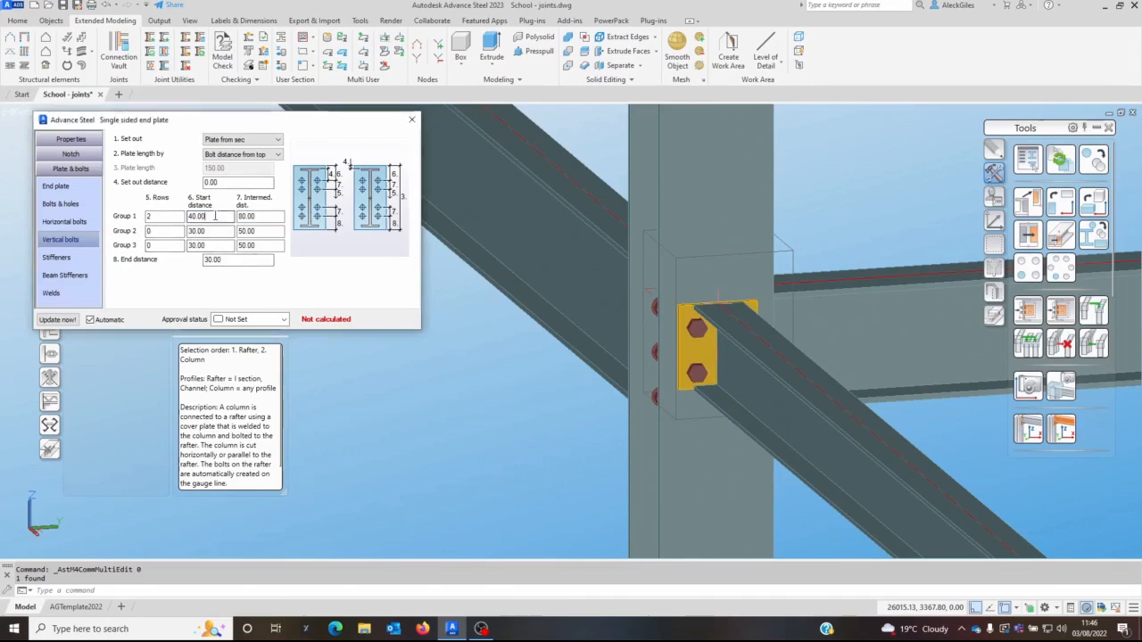
pyautogui.write('35')
pyautogui.press('Return')
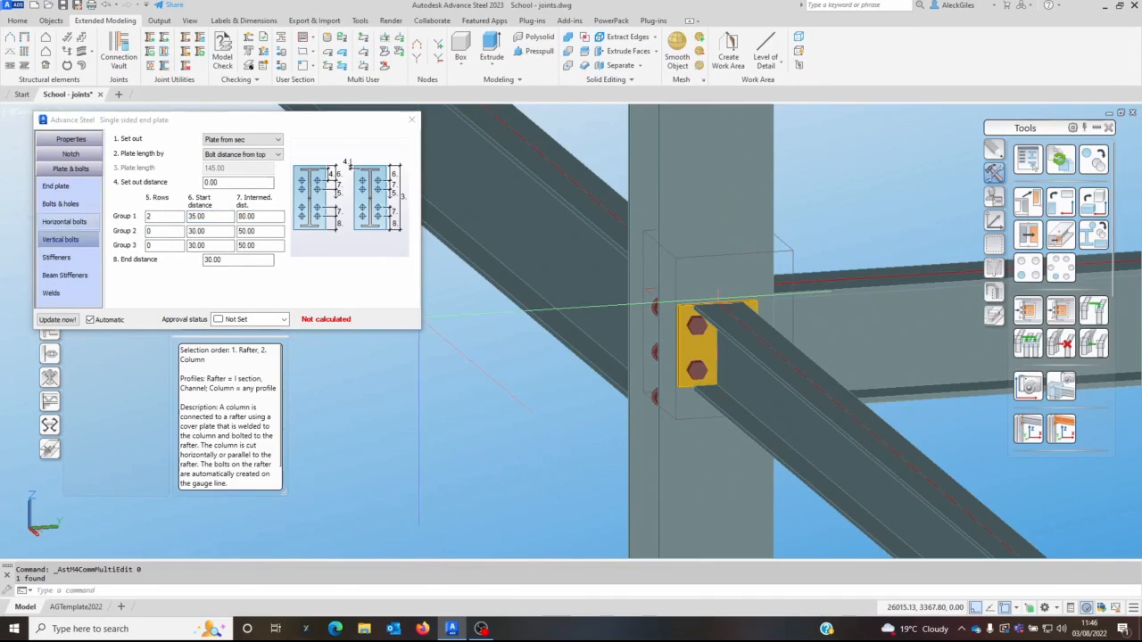
# - Set the end distance of the vertical bolts to 35 and close the single sided end plate properties
pyautogui.click(306, 285)
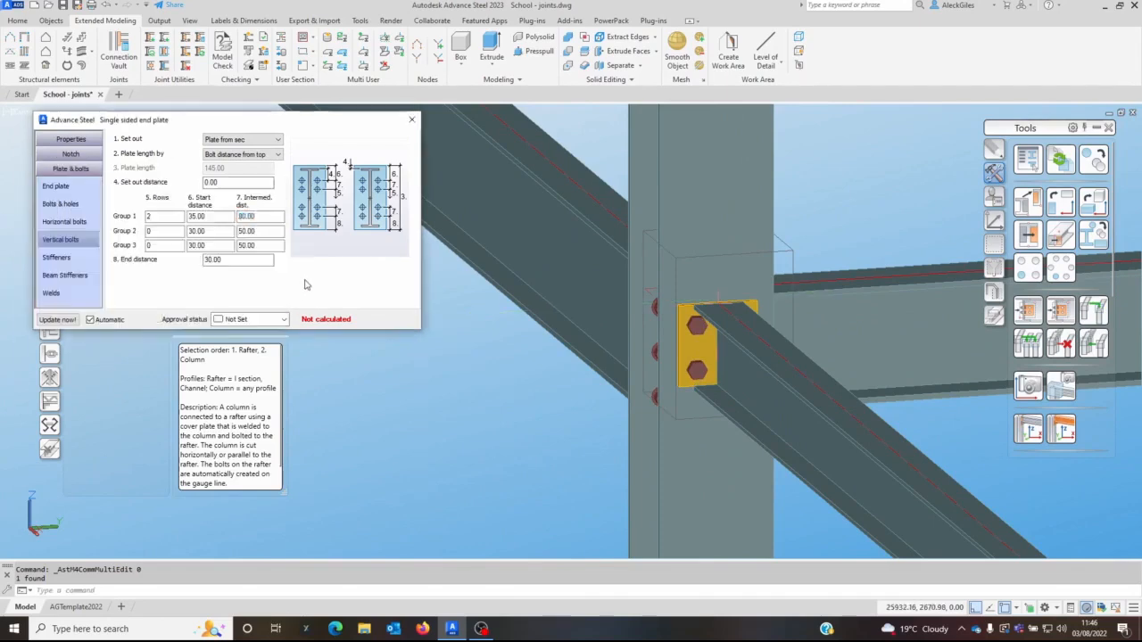
pyautogui.click(222, 260)
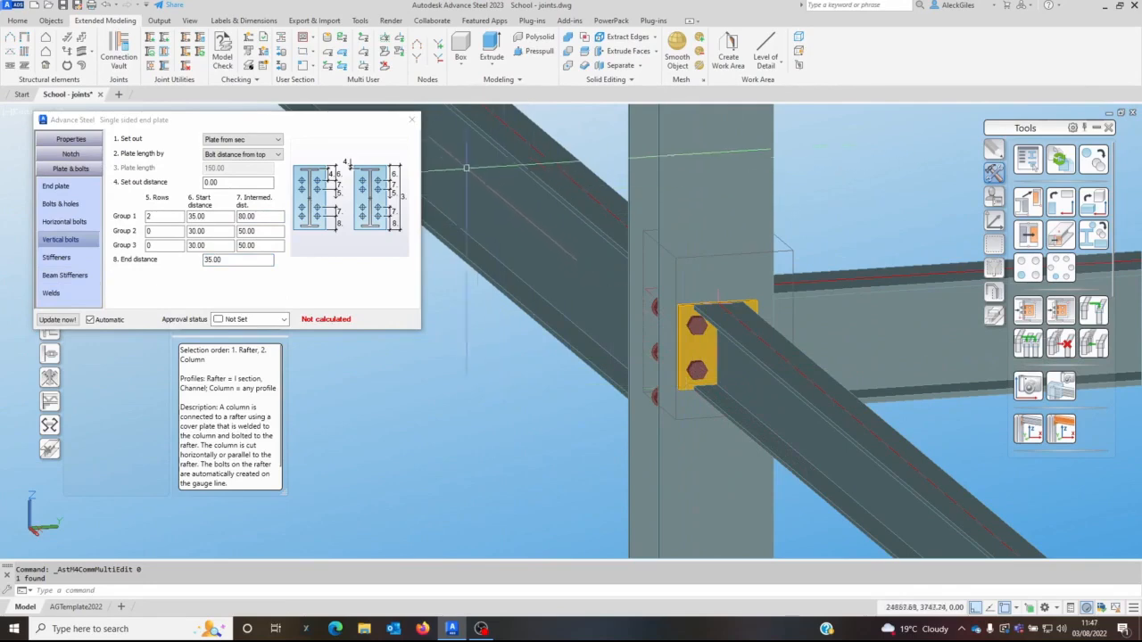
pyautogui.click(411, 118)
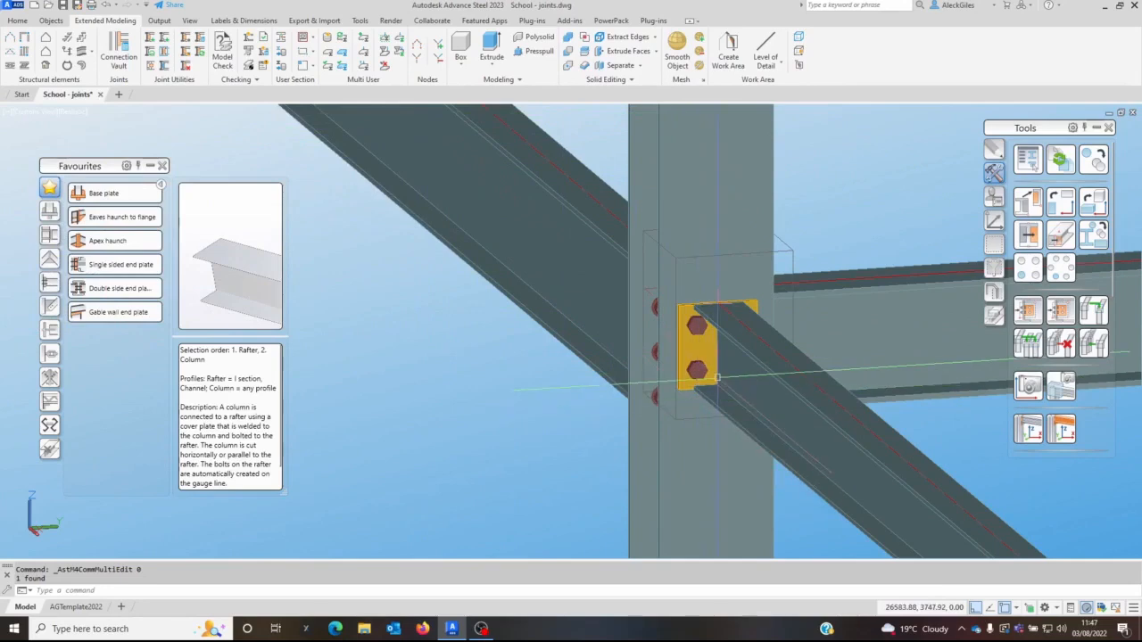
# - Inspect the beams and bolted end plate connections along the line of columns beneath the purlins
pyautogui.scroll(-2, 734, 361)
pyautogui.moveTo(755, 338); pyautogui.dragTo(446, 339, button='middle')
pyautogui.scroll(-2, 535, 339)
pyautogui.scroll(-2, 616, 340)
pyautogui.moveTo(708, 345); pyautogui.dragTo(353, 366, button='middle')
pyautogui.scroll(4, 839, 334)
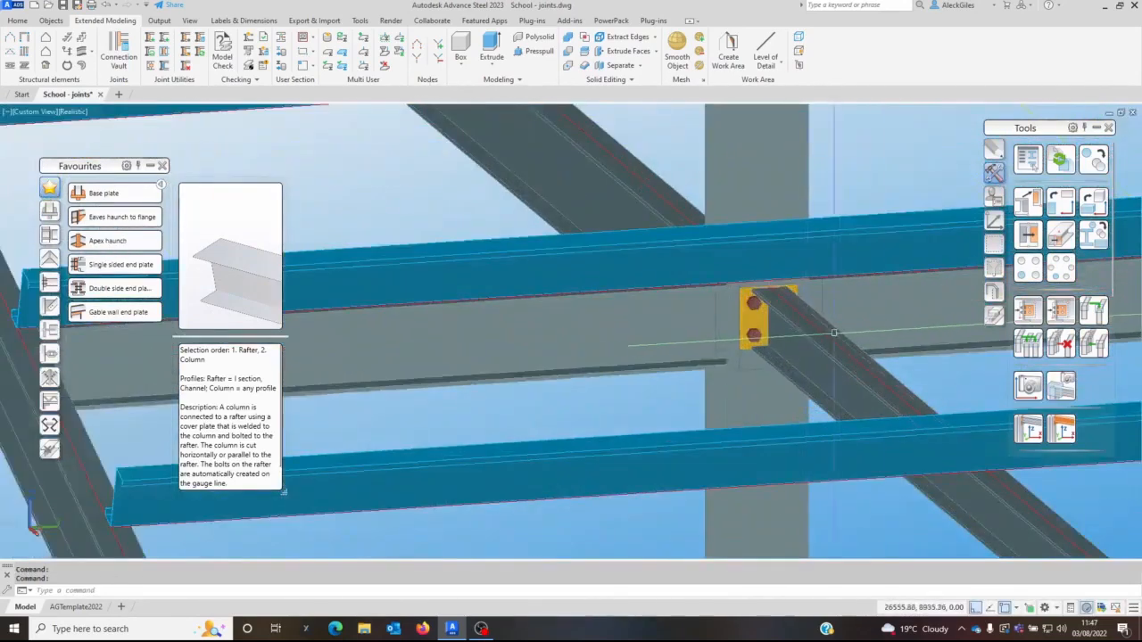
pyautogui.moveTo(847, 331); pyautogui.dragTo(72, 359, button='middle')
pyautogui.moveTo(829, 325); pyautogui.dragTo(35, 360, button='middle')
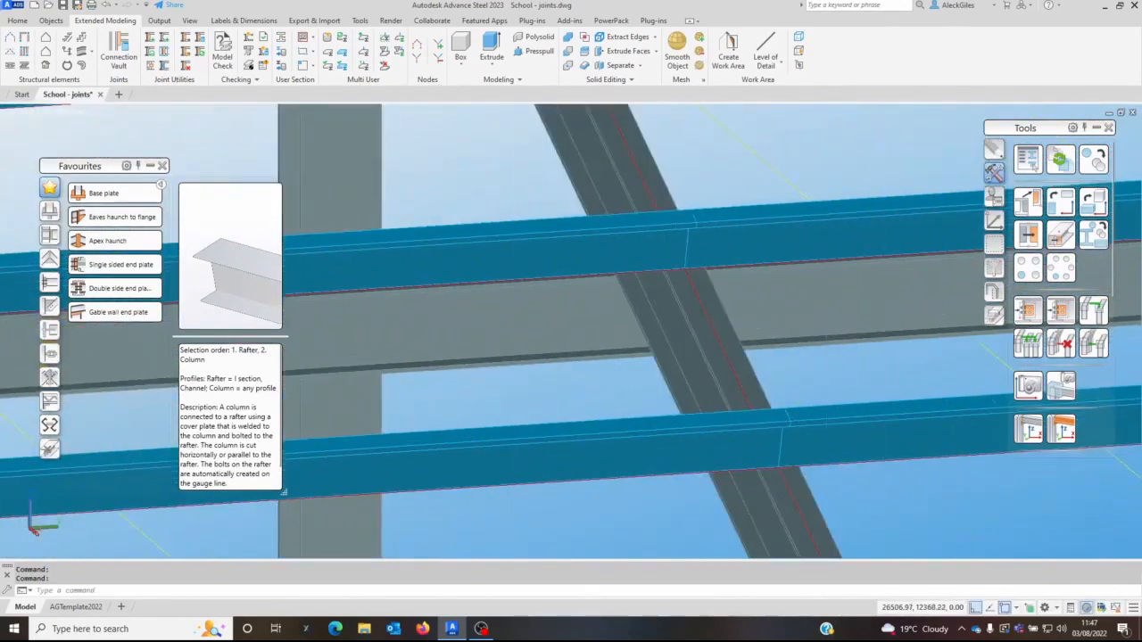
pyautogui.moveTo(882, 308); pyautogui.dragTo(262, 349, button='middle')
pyautogui.moveTo(873, 294); pyautogui.dragTo(188, 370, button='middle')
pyautogui.moveTo(779, 337); pyautogui.dragTo(510, 366, button='middle')
pyautogui.moveTo(863, 339); pyautogui.dragTo(391, 375, button='middle')
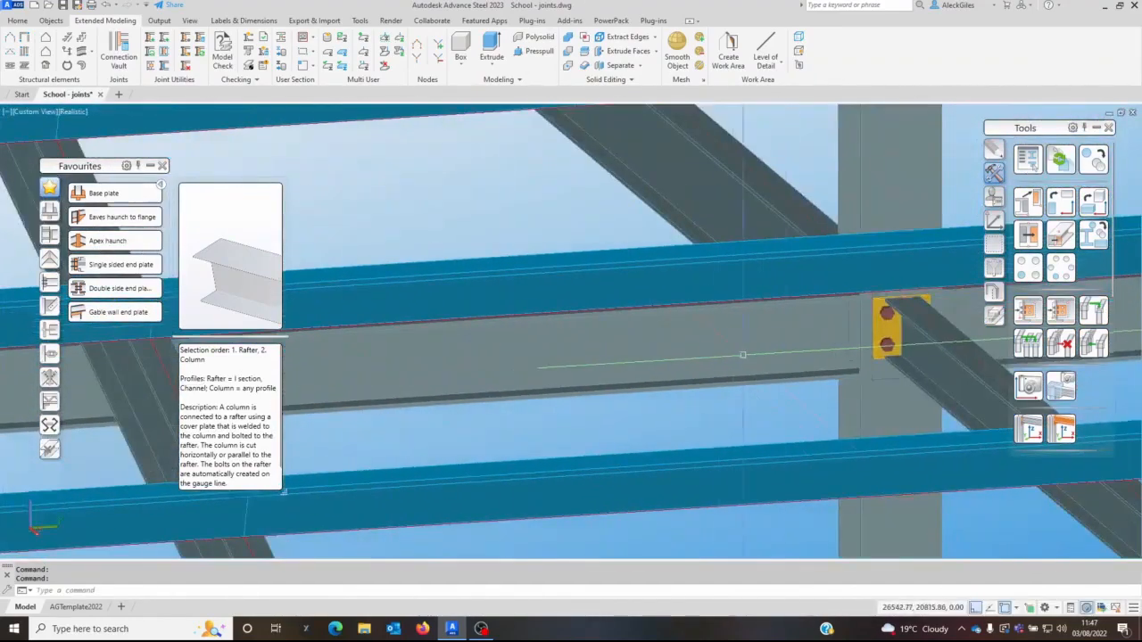
pyautogui.scroll(2, 866, 344)
pyautogui.moveTo(867, 341); pyautogui.dragTo(349, 402, button='middle')
pyautogui.moveTo(780, 364); pyautogui.dragTo(128, 341, button='middle')
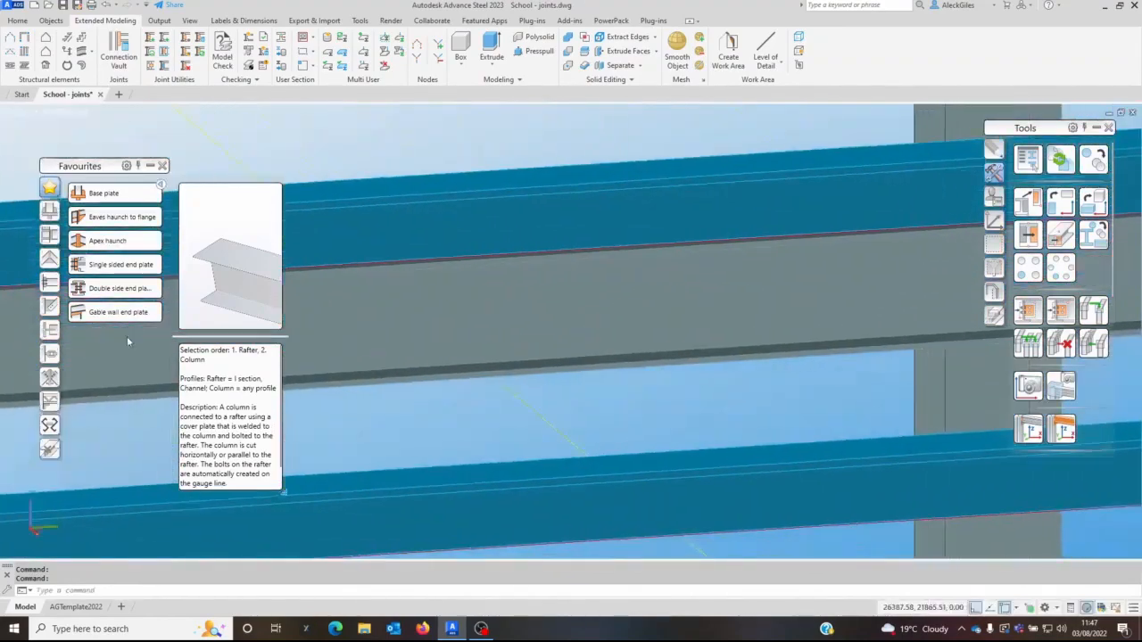
pyautogui.scroll(-3, 479, 347)
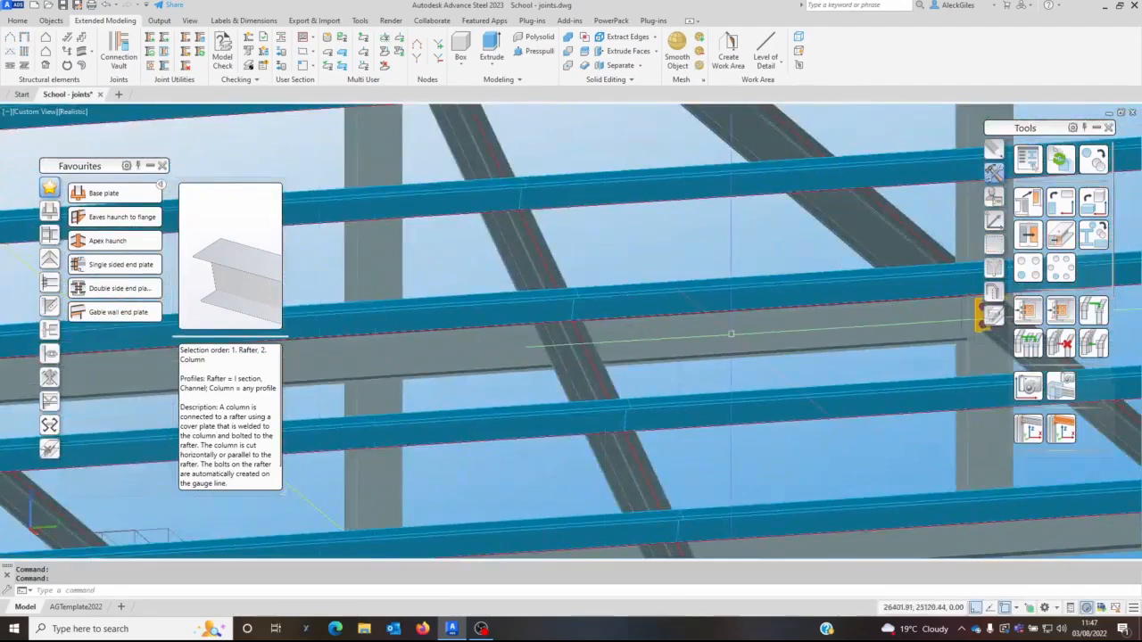
pyautogui.scroll(-2, 731, 334)
pyautogui.scroll(-1, 624, 342)
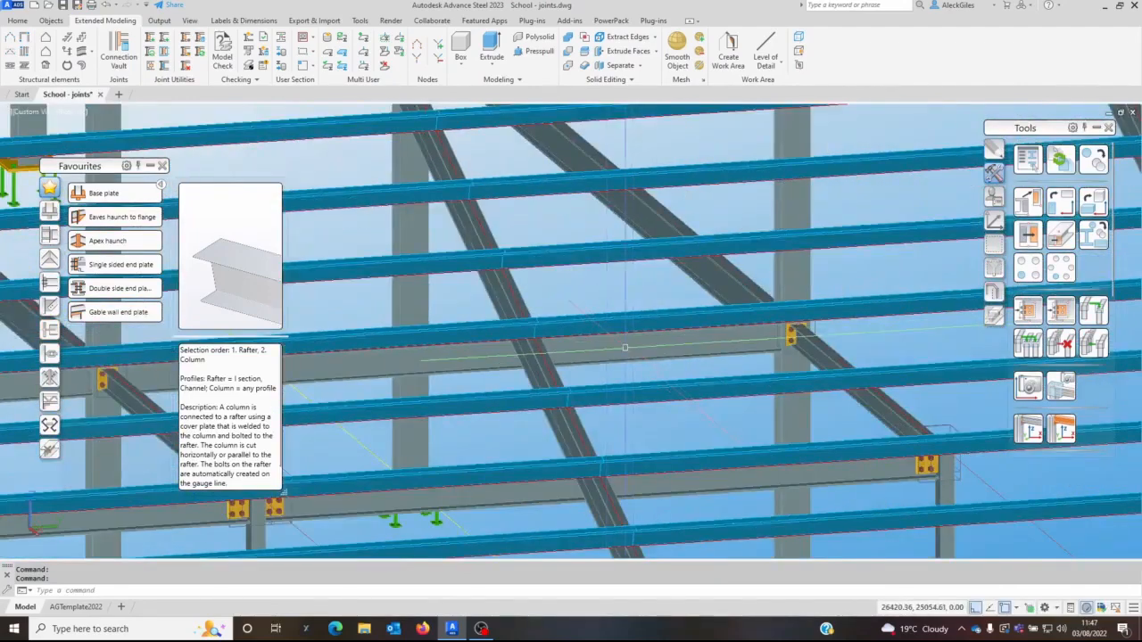
pyautogui.scroll(-5, 625, 347)
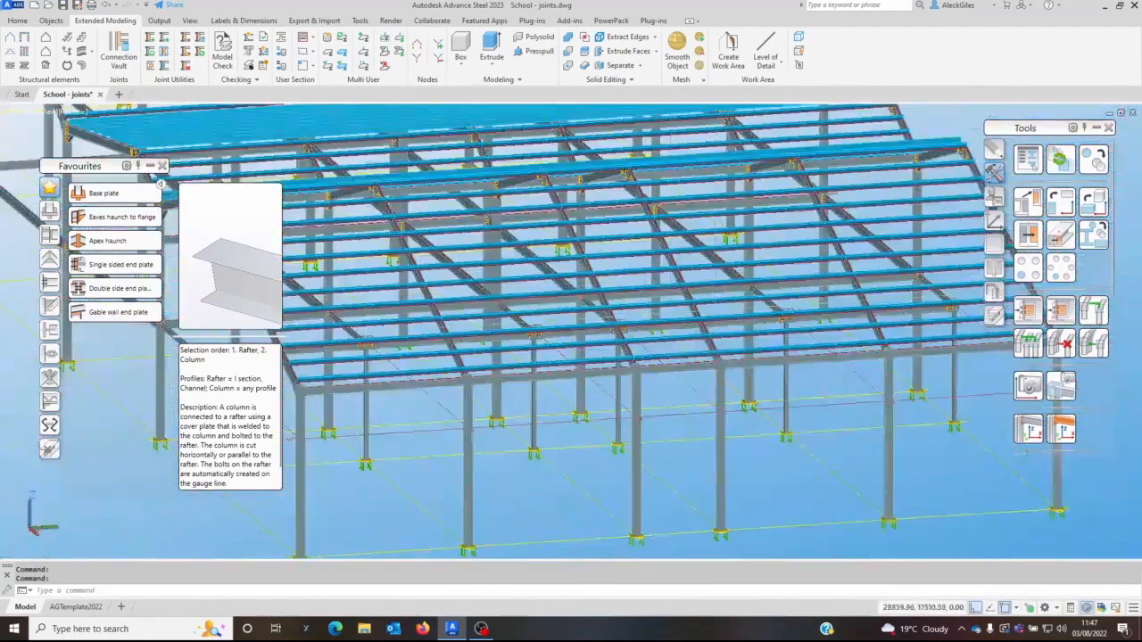
# - Turn off the display of the connection boxes throughout the model using the quick views
pyautogui.scroll(1, 618, 320)
pyautogui.keyDown('shift'); pyautogui.moveTo(618, 319); pyautogui.dragTo(713, 328, button='middle'); pyautogui.keyUp('shift')
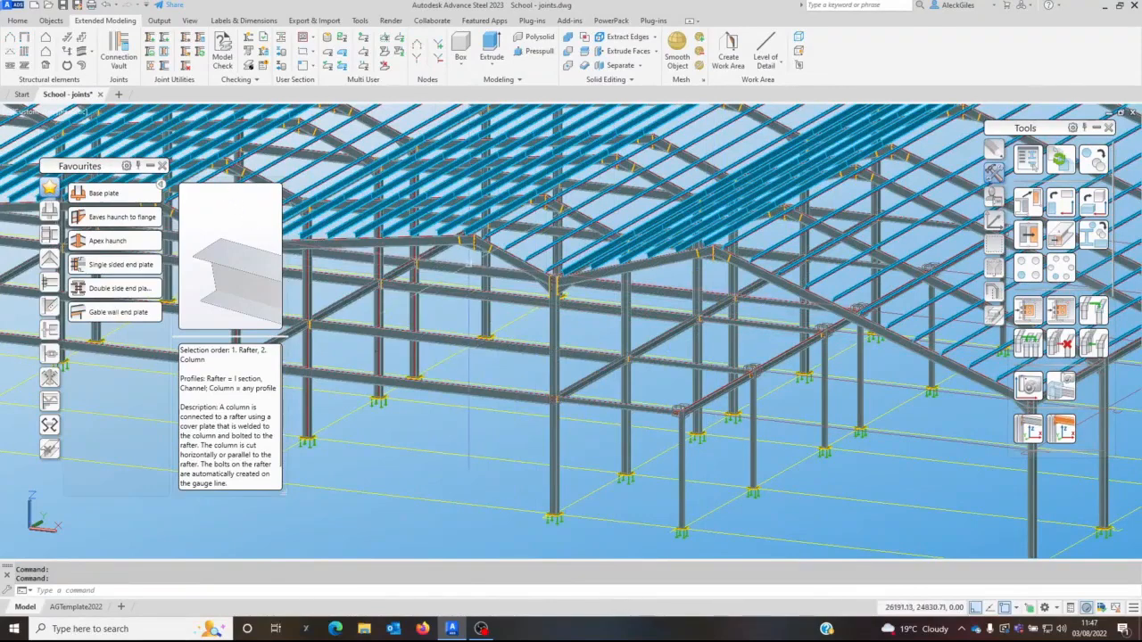
pyautogui.keyDown('shift'); pyautogui.moveTo(461, 267); pyautogui.dragTo(576, 306, button='middle'); pyautogui.keyUp('shift')
pyautogui.scroll(-2, 580, 309)
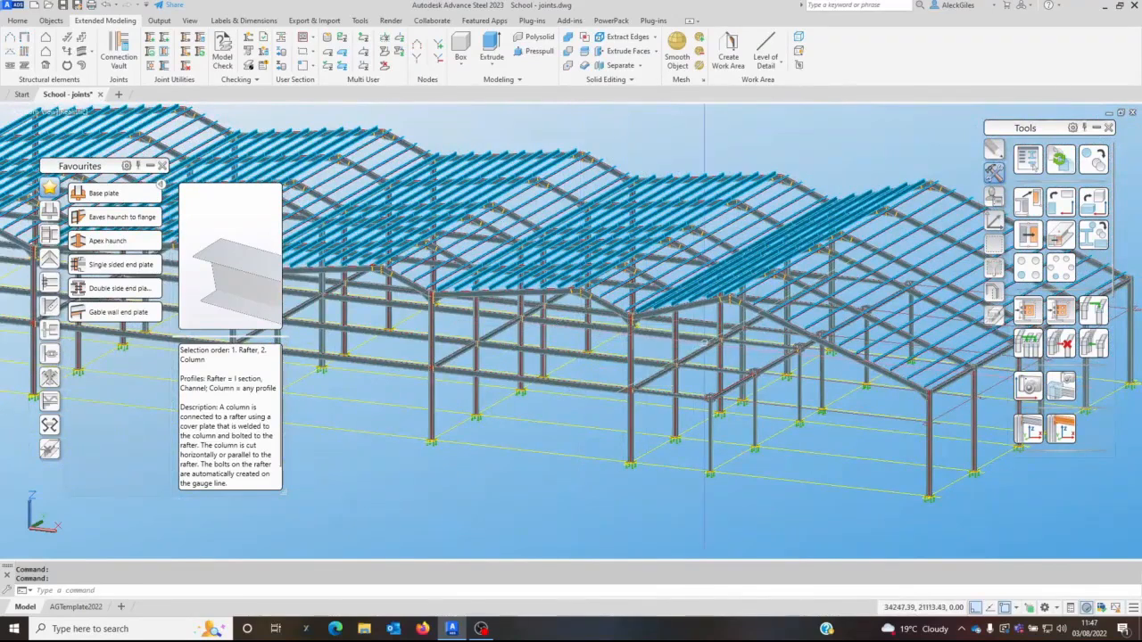
pyautogui.click(994, 291)
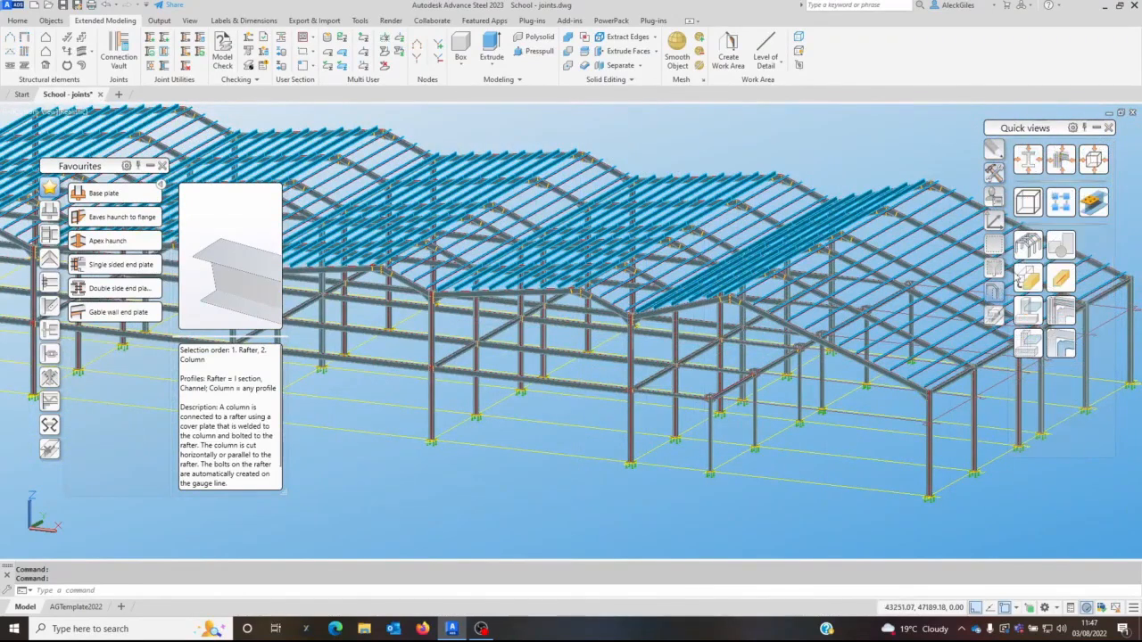
pyautogui.click(1061, 202)
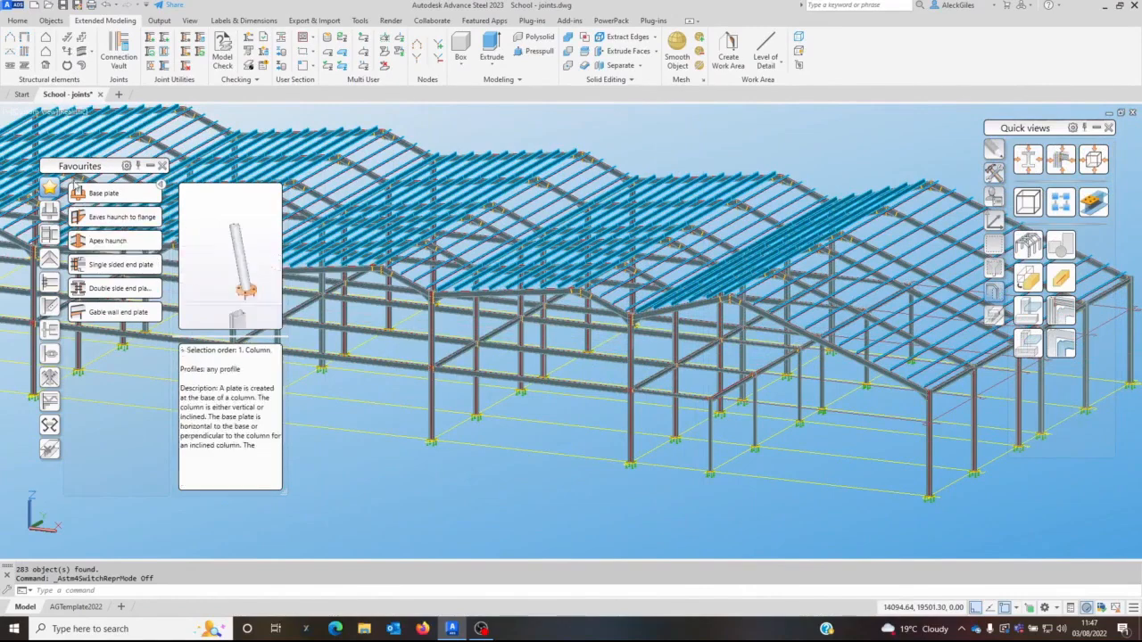
# - Open the Project Explorer and start a new model view defined by two points in UCS with front and rear depth
pyautogui.moveTo(75, 167); pyautogui.dragTo(181, 154)
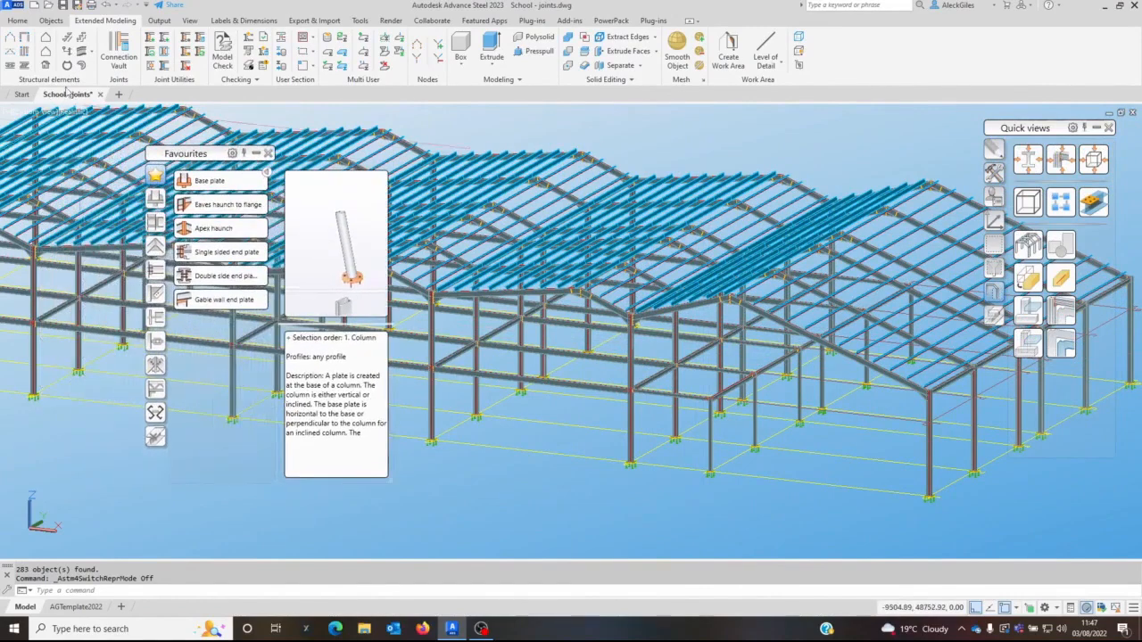
pyautogui.click(17, 20)
pyautogui.click(22, 49)
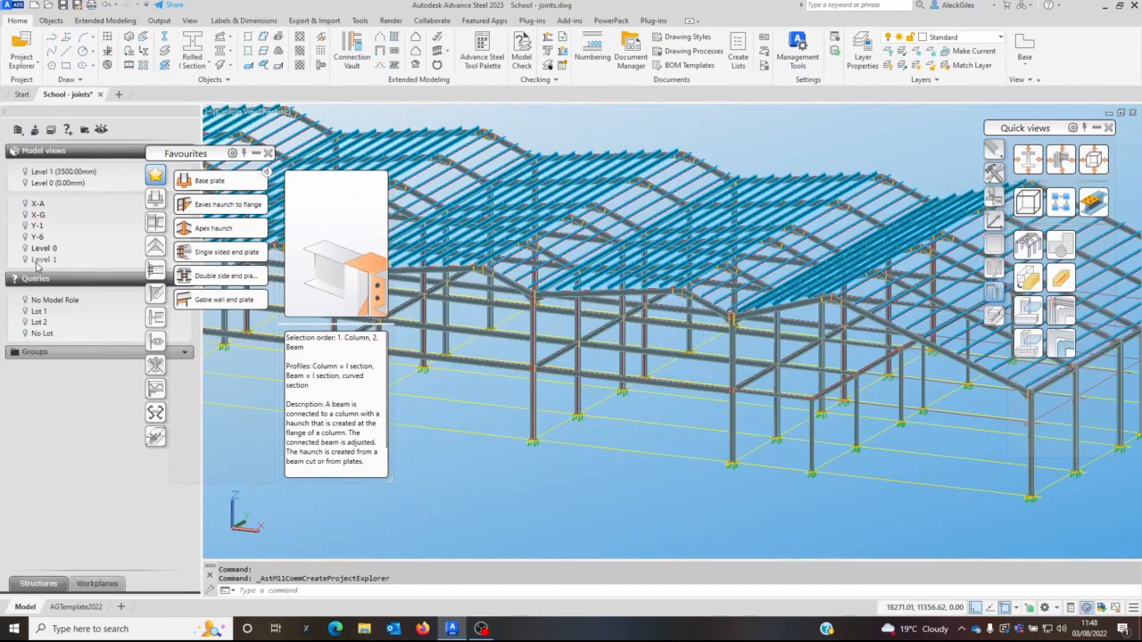
pyautogui.click(33, 130)
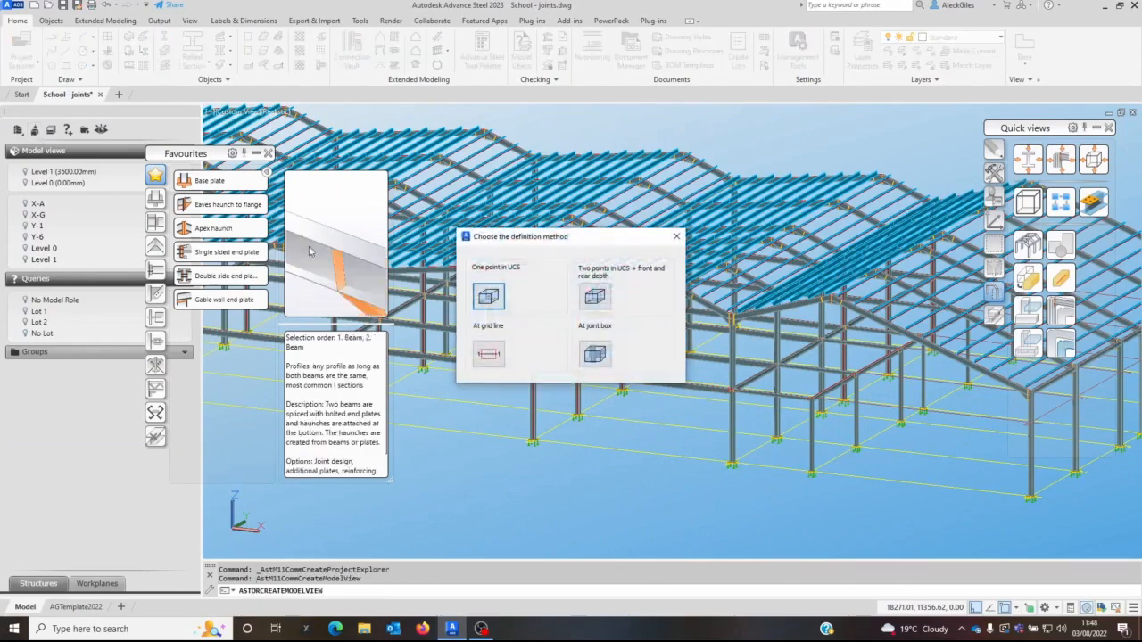
pyautogui.click(595, 299)
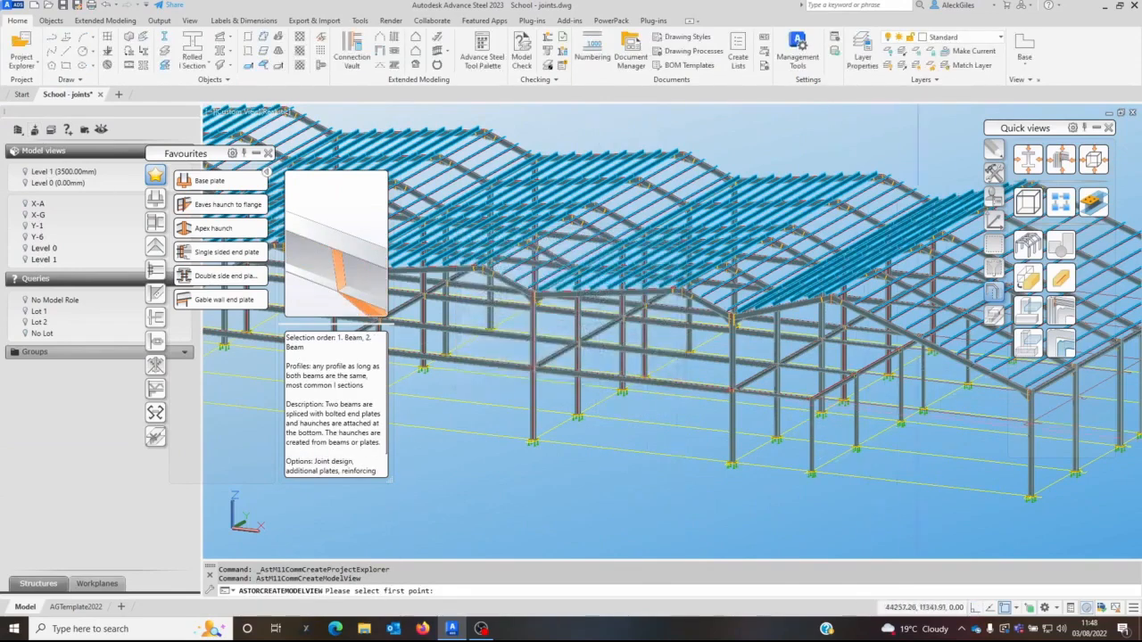
# - Pick the model view's first point near the top of the gable corner column and its second point beyond the building's diagonally opposite corner
pyautogui.scroll(-2, 609, 374)
pyautogui.scroll(3, 678, 375)
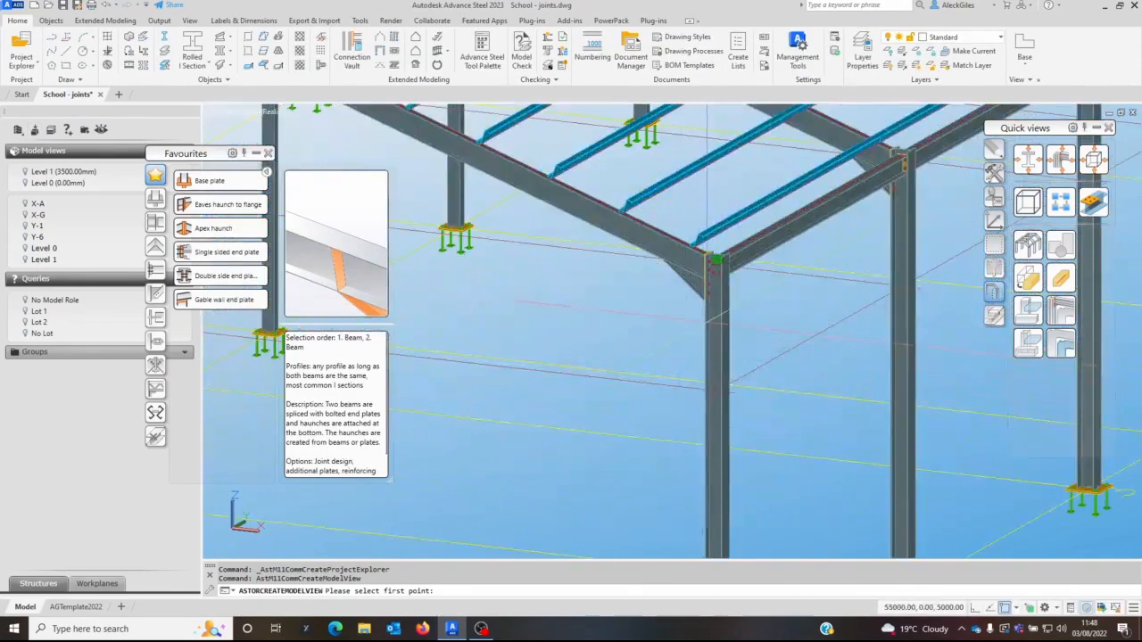
pyautogui.click(704, 302)
pyautogui.scroll(-5, 642, 331)
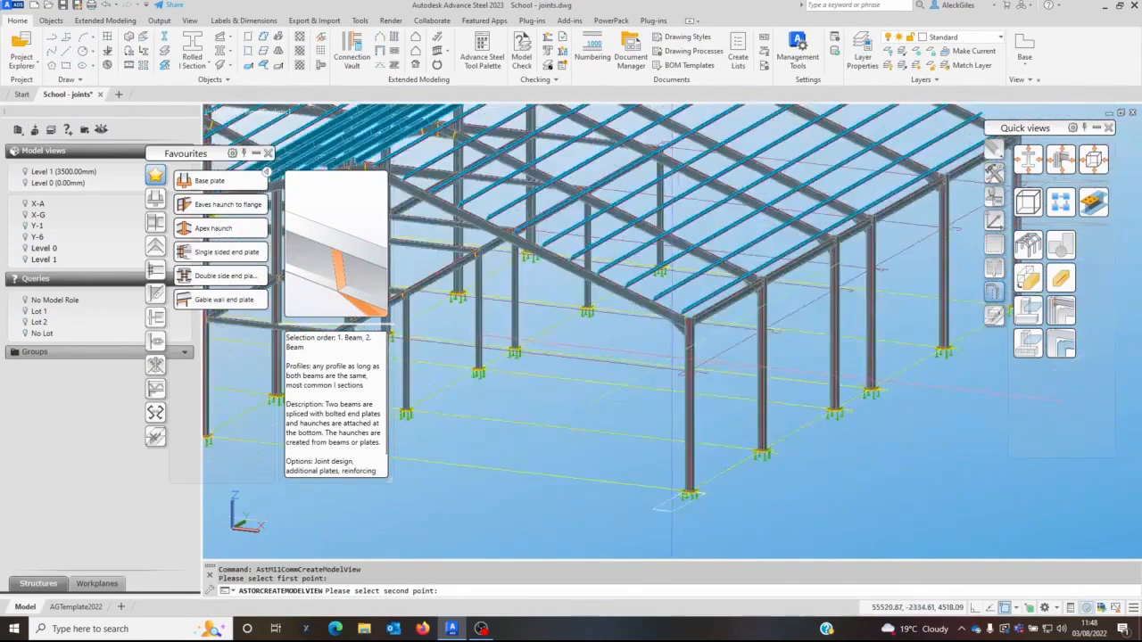
pyautogui.scroll(5, 664, 278)
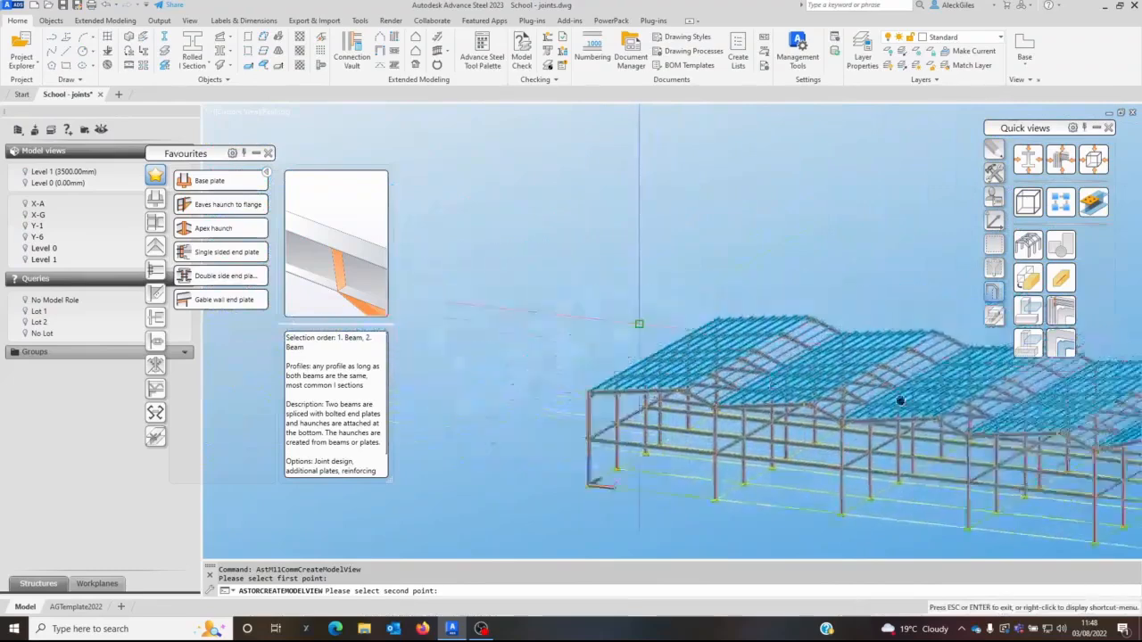
pyautogui.scroll(2, 767, 375)
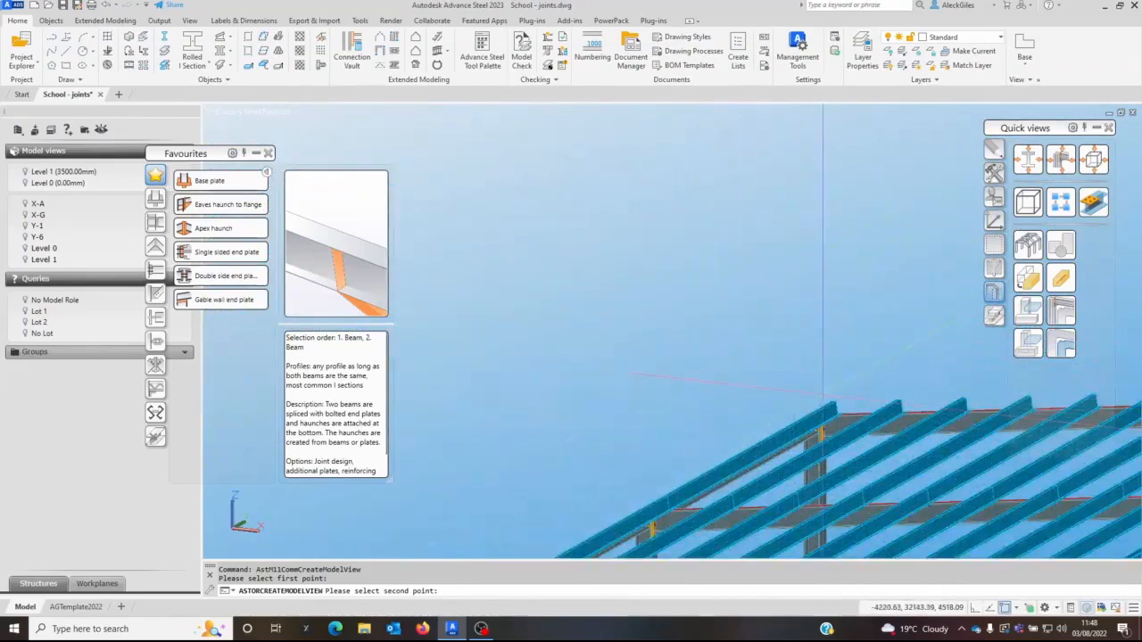
pyautogui.scroll(3, 810, 402)
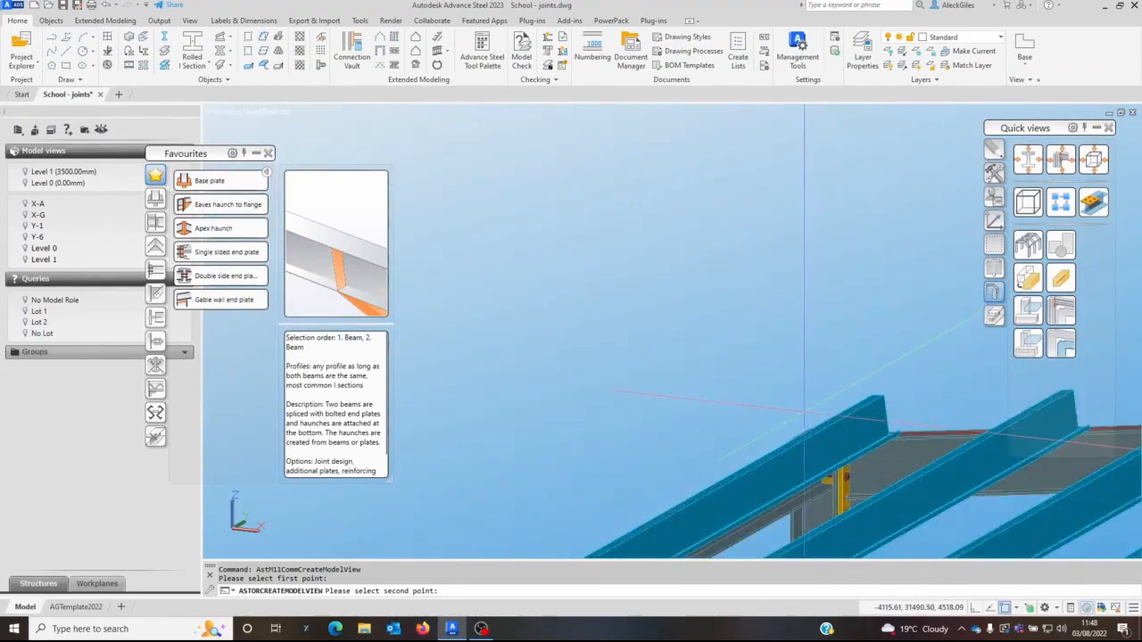
pyautogui.click(809, 429)
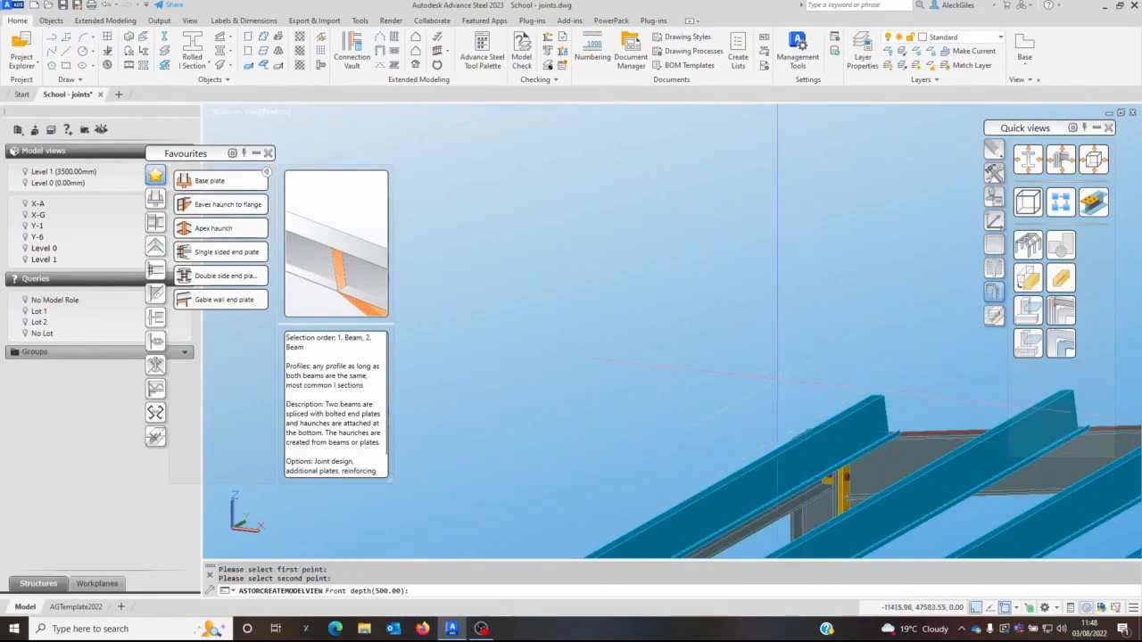
# - Set the model view's front depth to 5000 and accept the default rear depth of 500
pyautogui.scroll(-5, 745, 352)
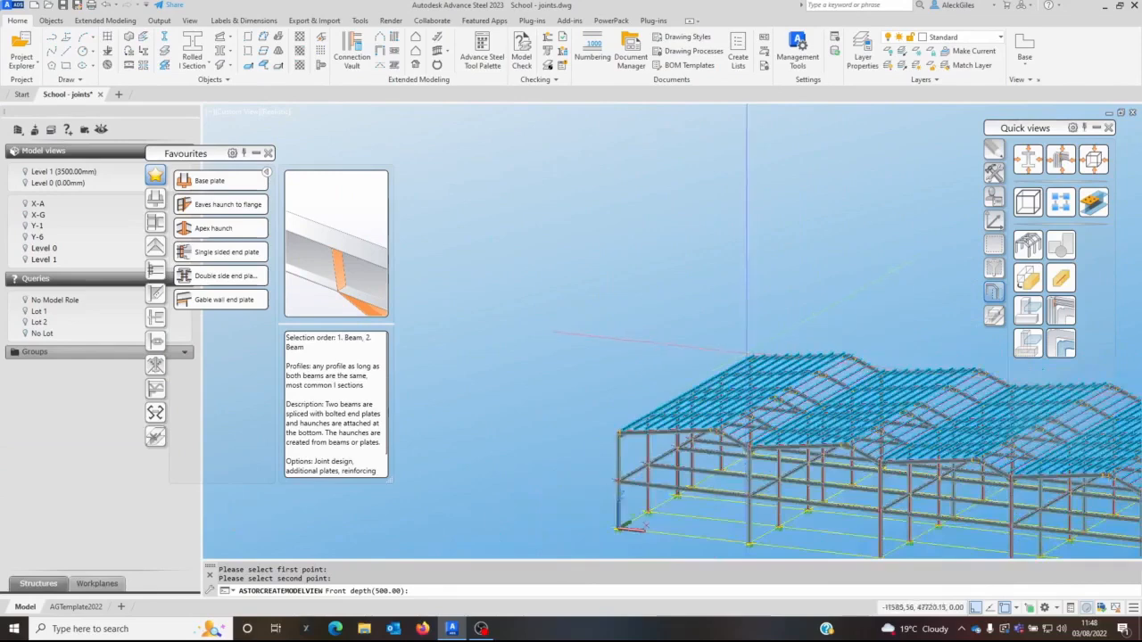
pyautogui.scroll(-5, 622, 350)
pyautogui.scroll(2, 691, 351)
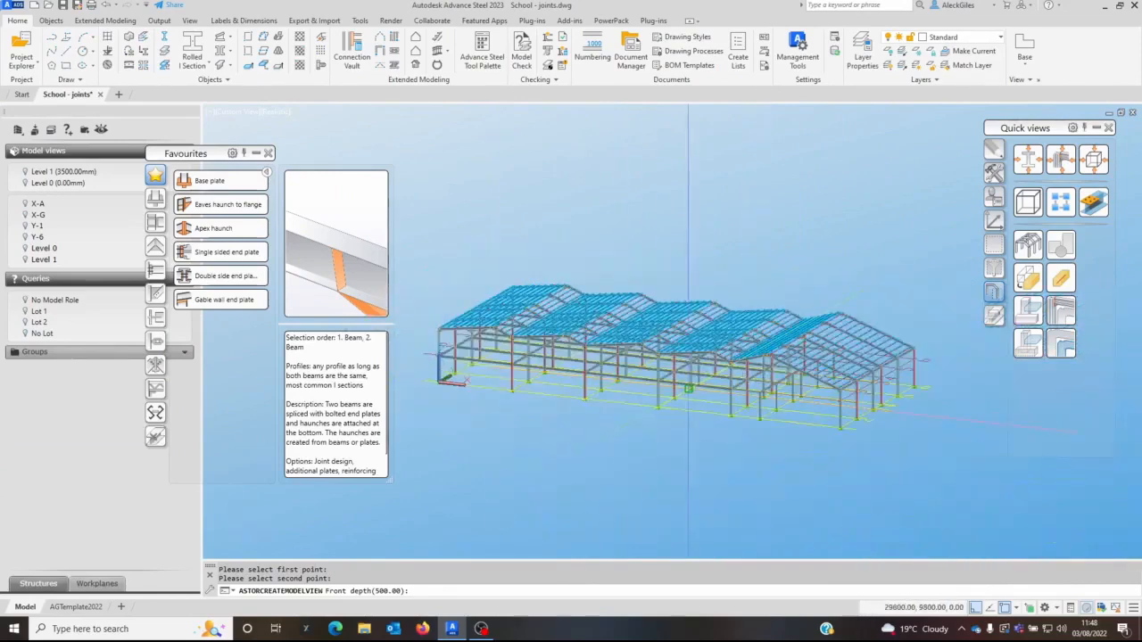
pyautogui.write('5000')
pyautogui.press('Return')
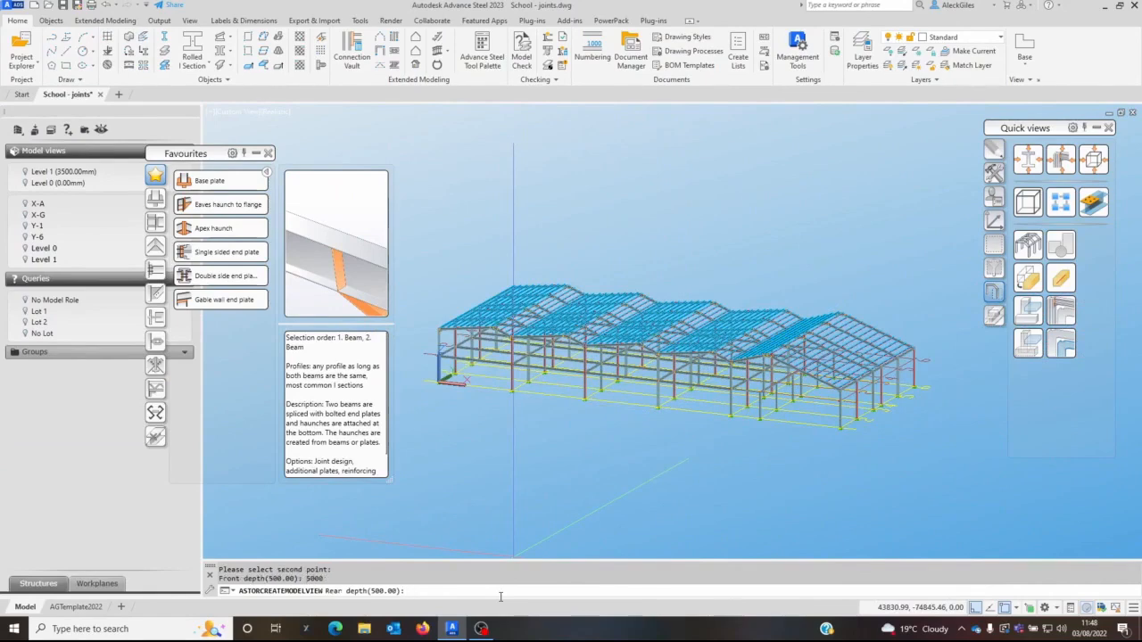
pyautogui.press('Return')
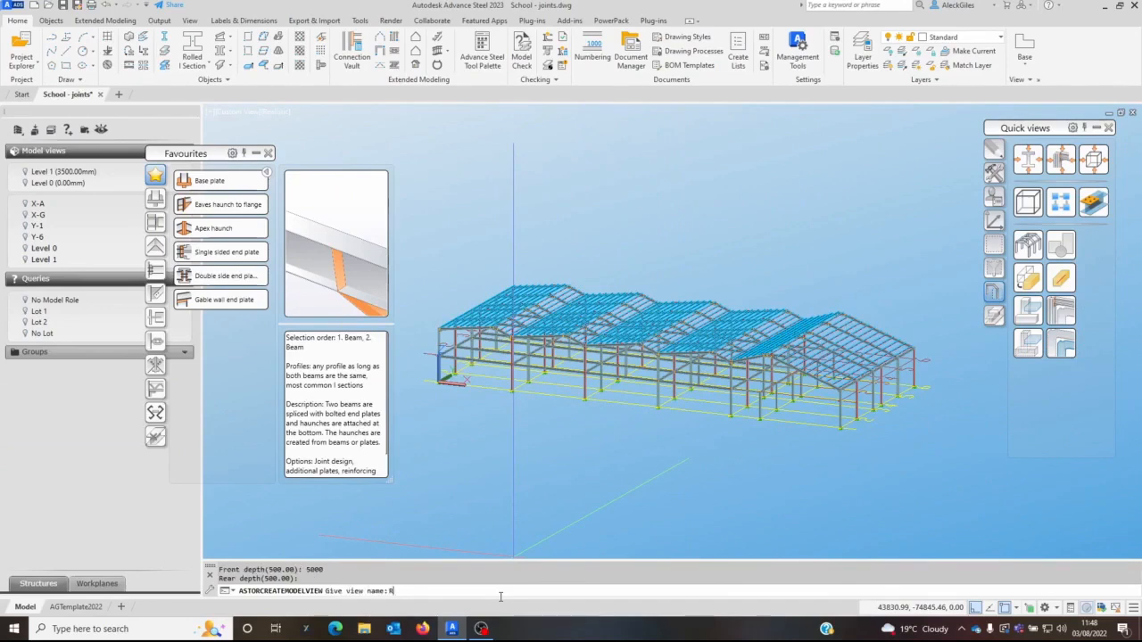
# - Name the model view Roof, pick the direction from above as its default view direction, and activate the view
pyautogui.press('Return')
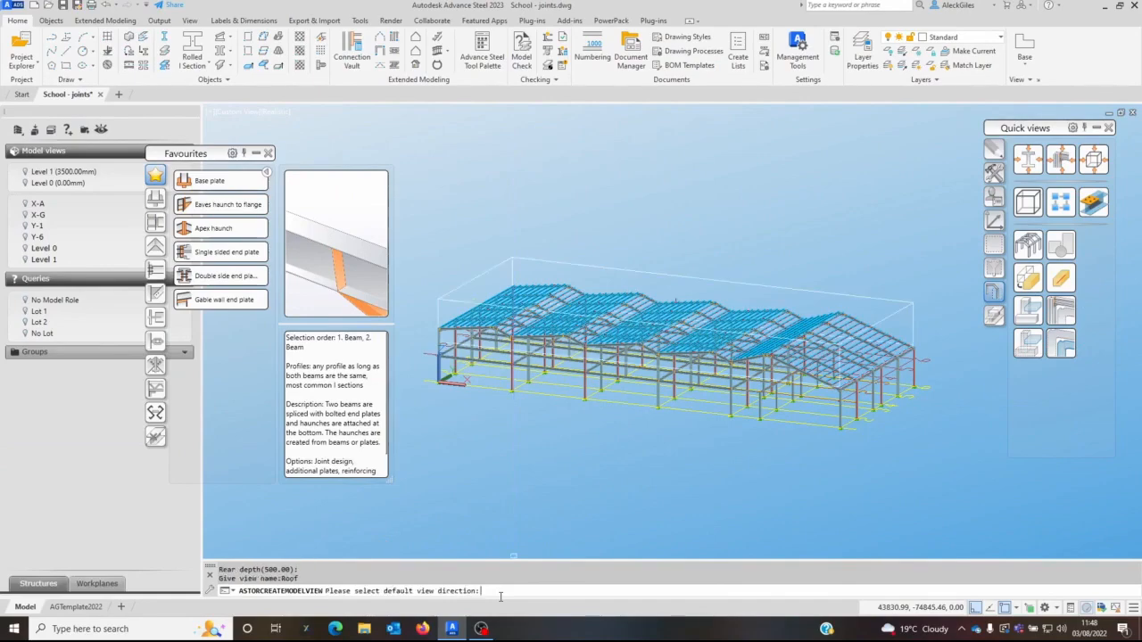
pyautogui.scroll(5, 676, 299)
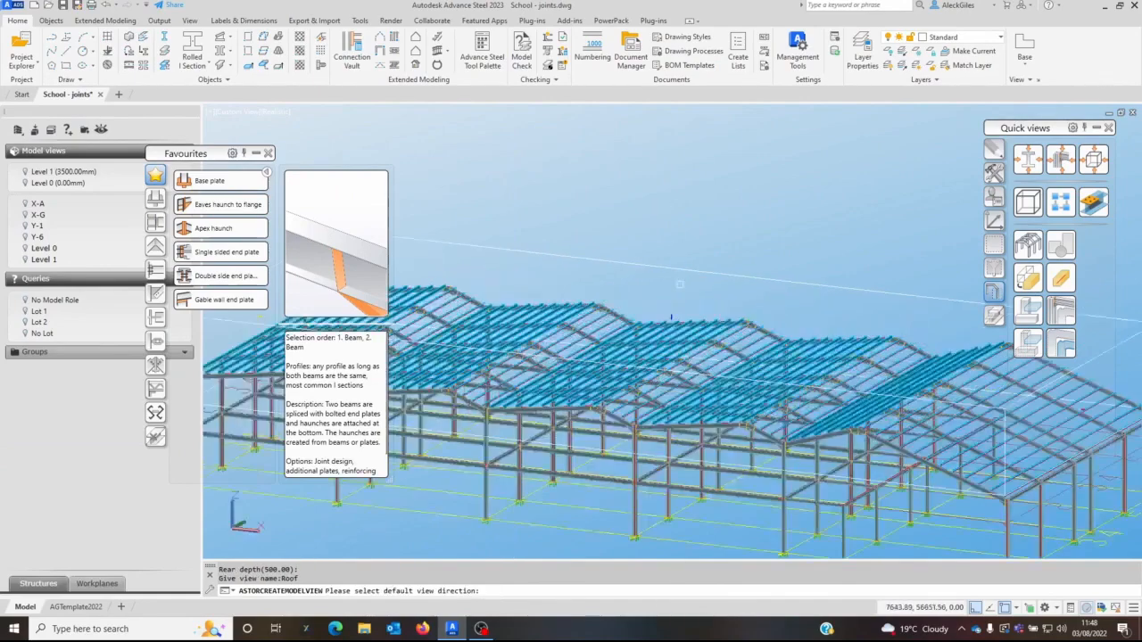
pyautogui.click(638, 280)
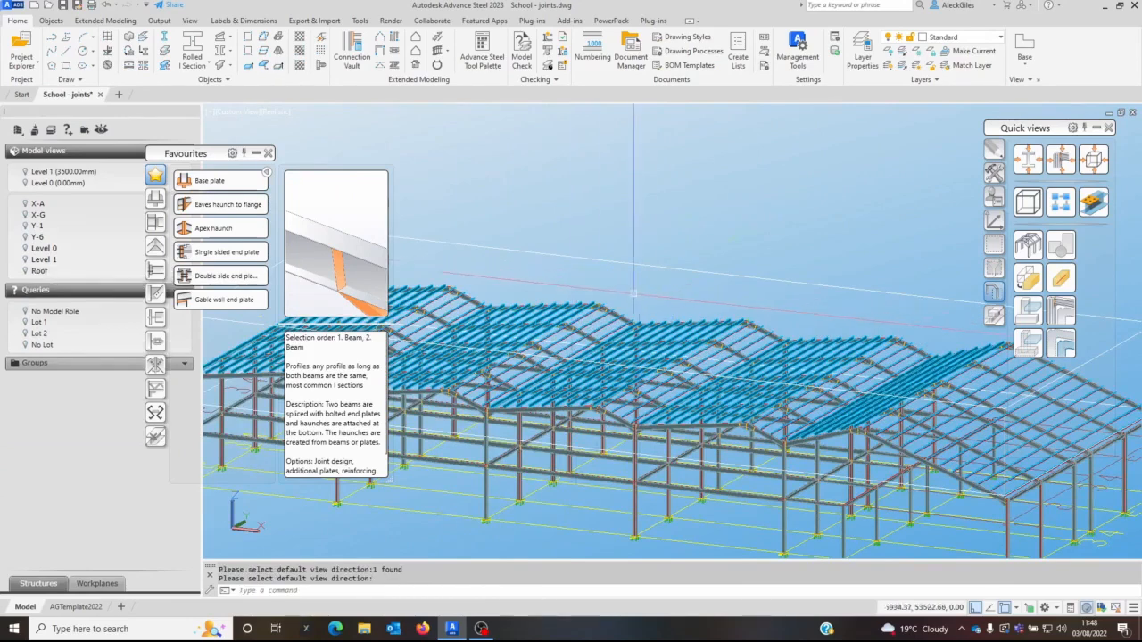
pyautogui.doubleClick(32, 271)
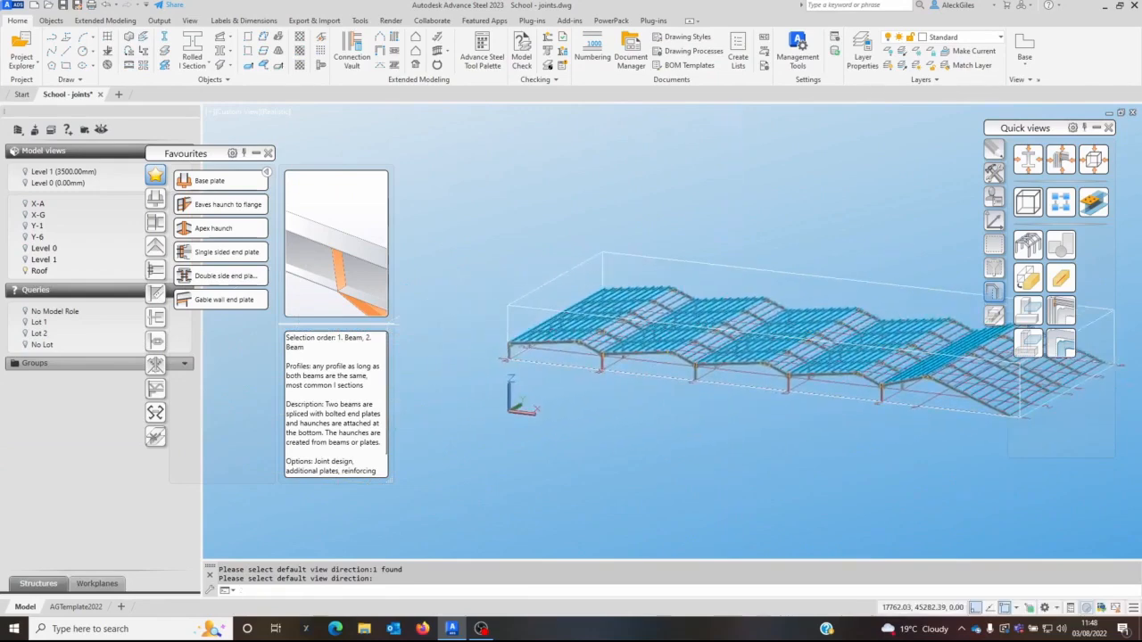
# - Examine the isolated roof framing at the eaves, along the purlins and at the far gable end
pyautogui.moveTo(575, 323); pyautogui.dragTo(677, 363, button='middle')
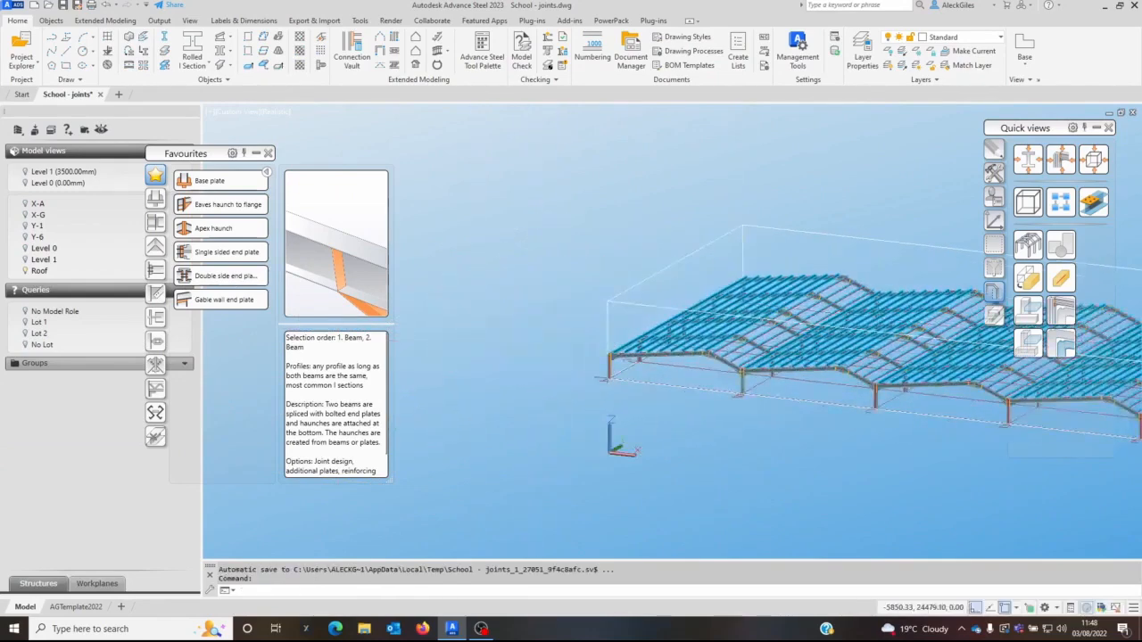
pyautogui.press('Escape')
pyautogui.scroll(5, 639, 325)
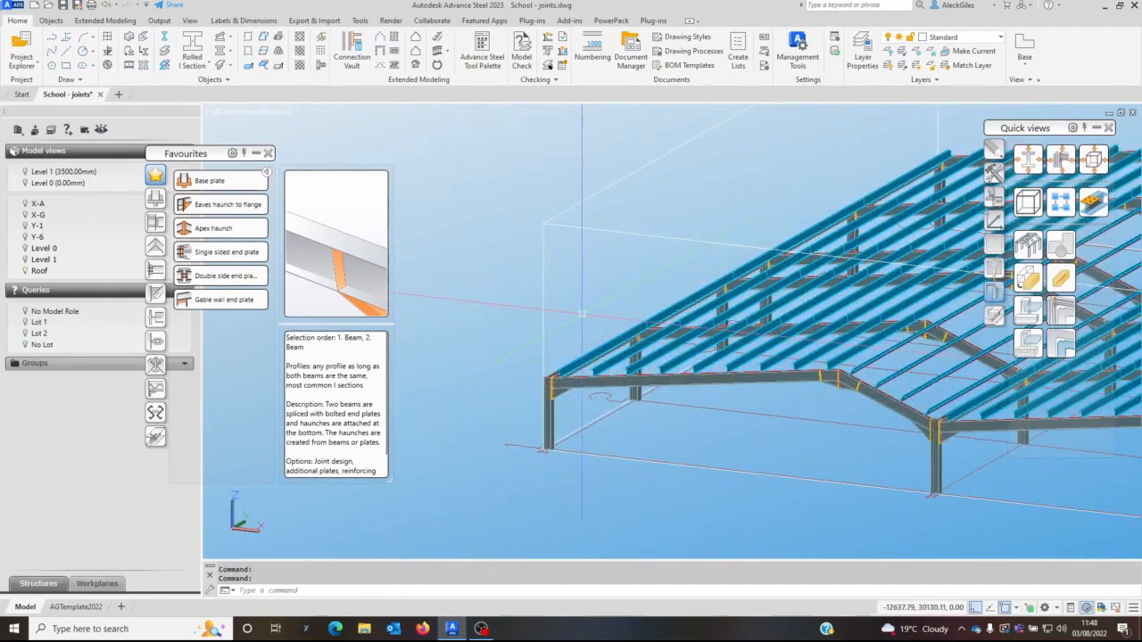
pyautogui.scroll(4, 562, 368)
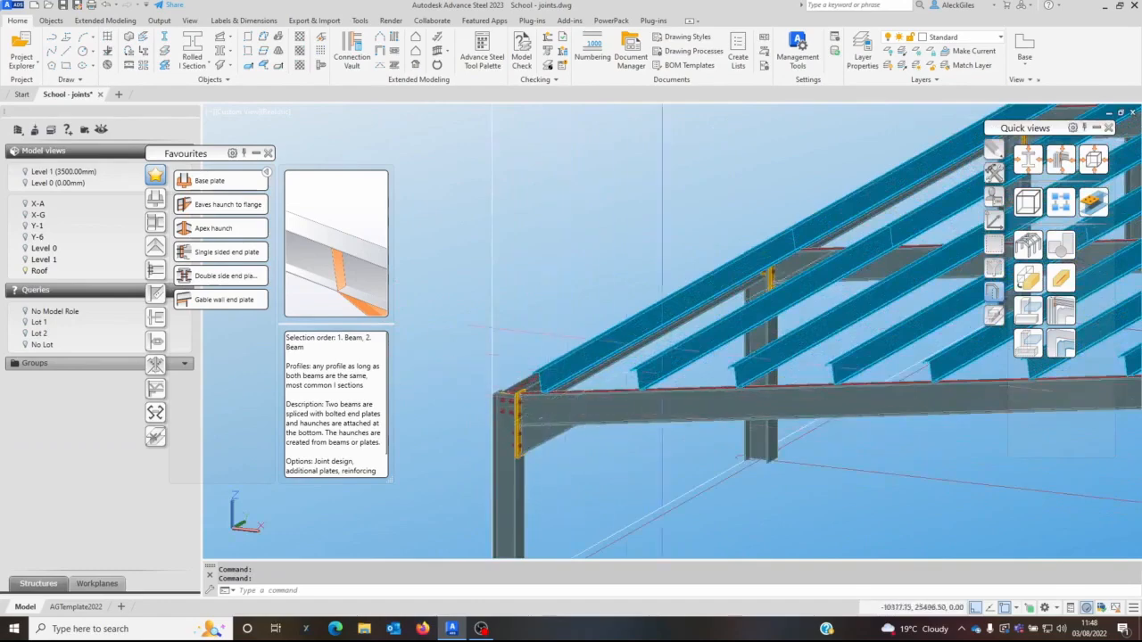
pyautogui.scroll(-3, 626, 366)
pyautogui.scroll(5, 736, 304)
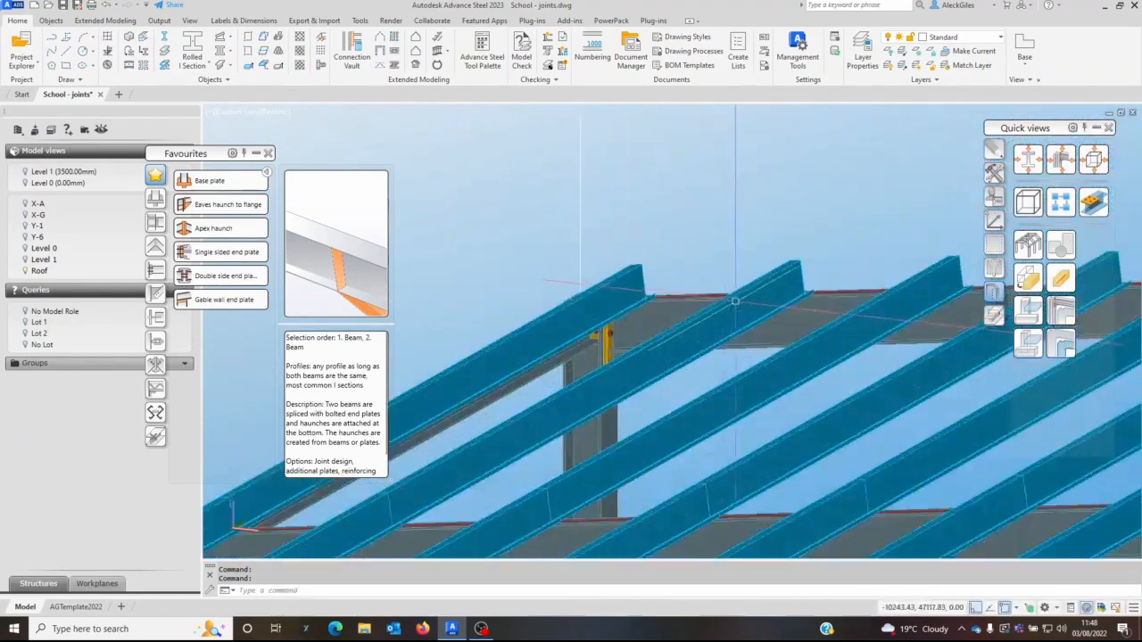
pyautogui.scroll(-6, 721, 299)
pyautogui.moveTo(803, 358); pyautogui.dragTo(607, 332, button='middle')
pyautogui.scroll(5, 834, 384)
pyautogui.moveTo(816, 306); pyautogui.dragTo(744, 410, button='middle')
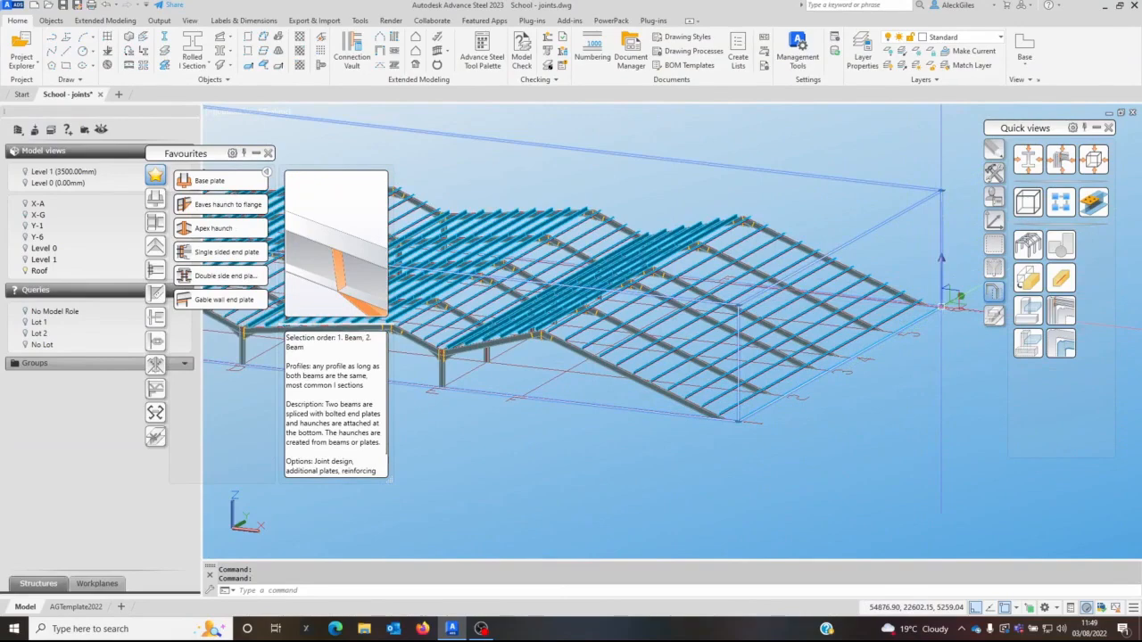
# - Stretch the Roof view box down below the eaves connections and outward past the frame on grid line G
pyautogui.click(941, 308)
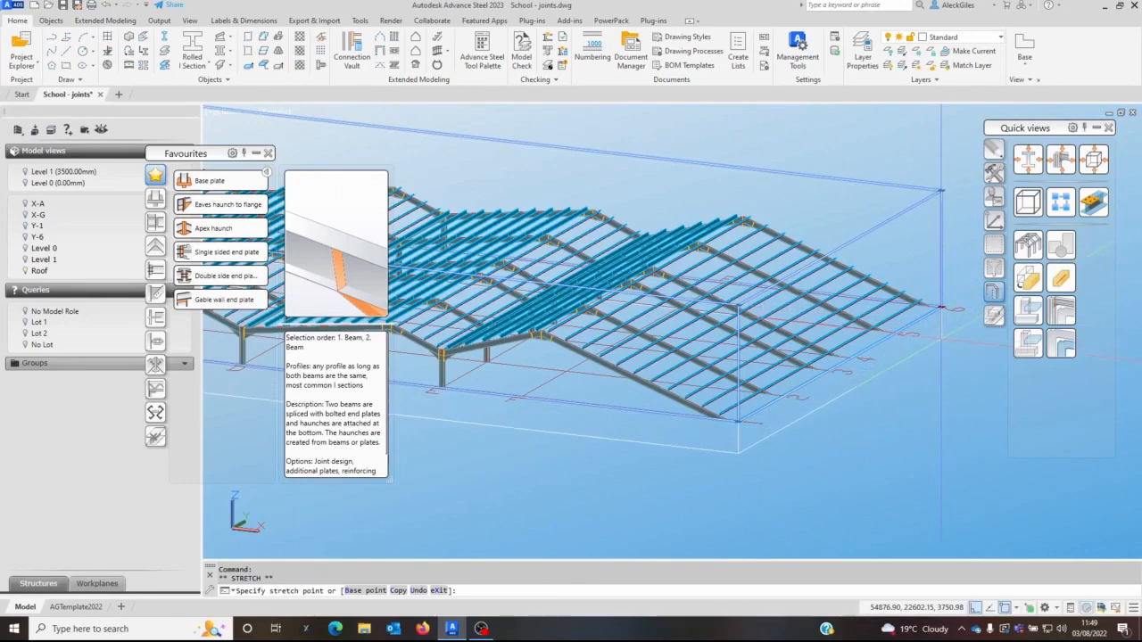
pyautogui.click(941, 338)
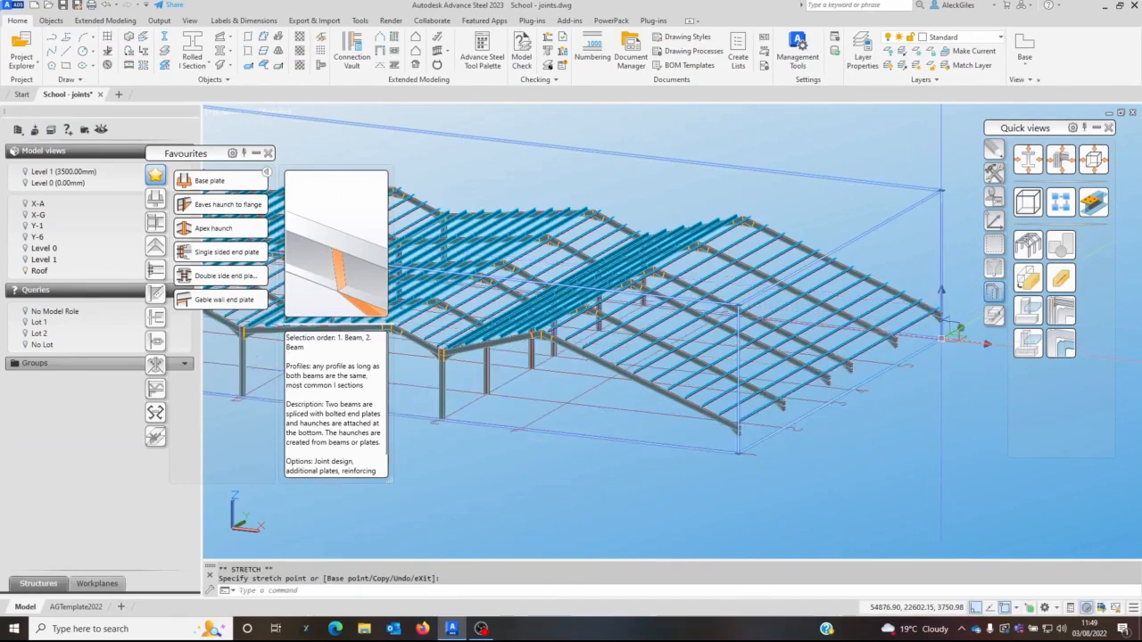
pyautogui.moveTo(738, 454)
pyautogui.click(739, 454)
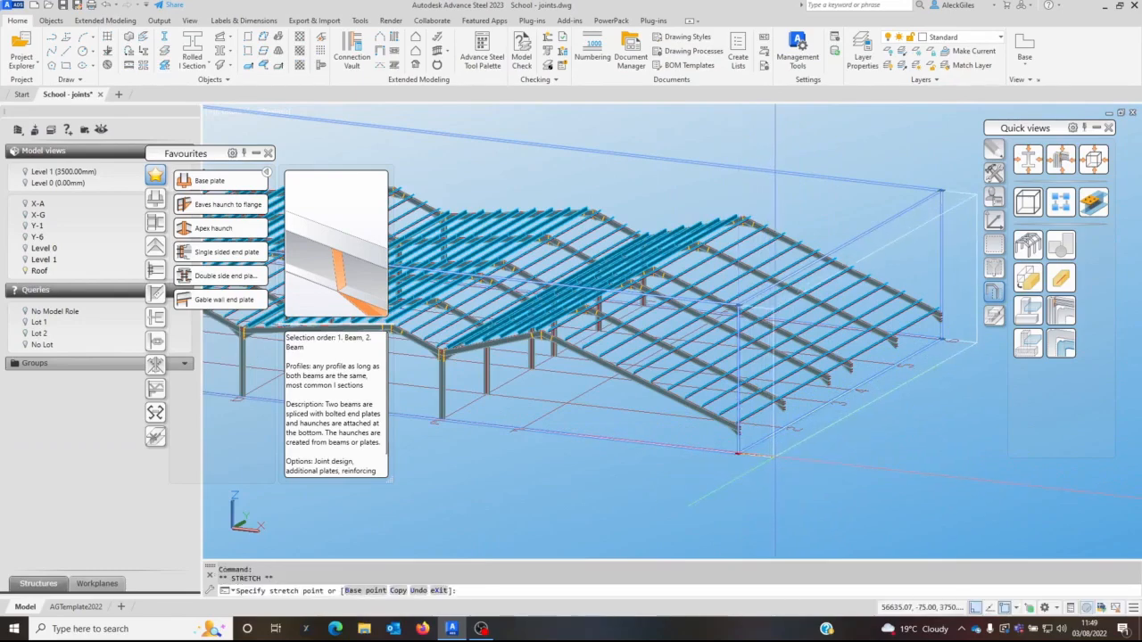
pyautogui.scroll(5, 739, 437)
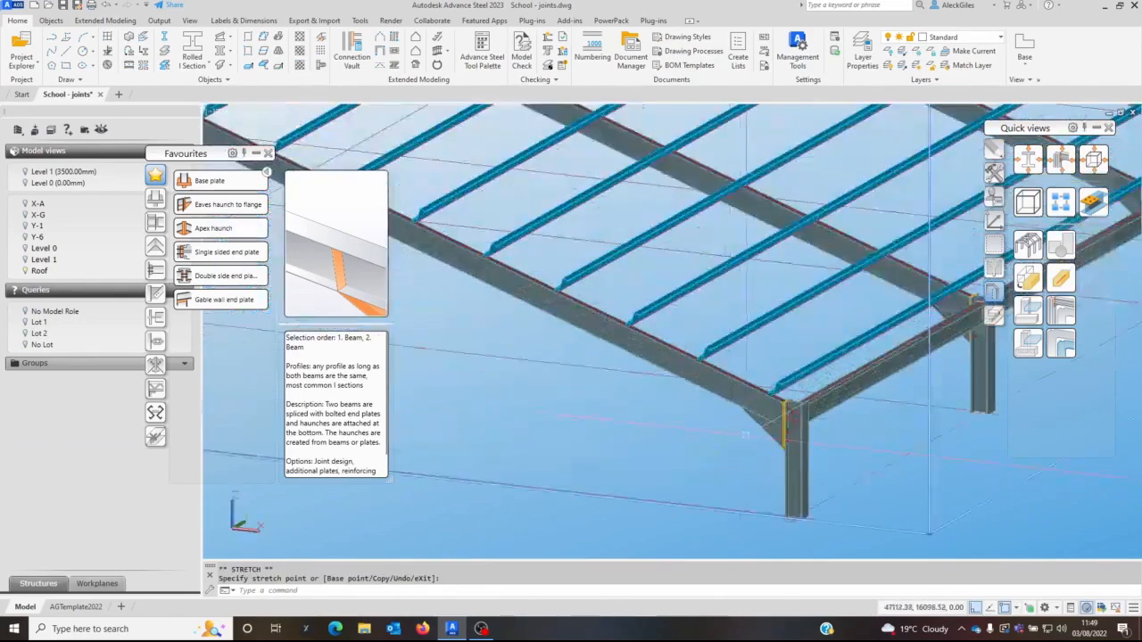
pyautogui.scroll(-5, 835, 367)
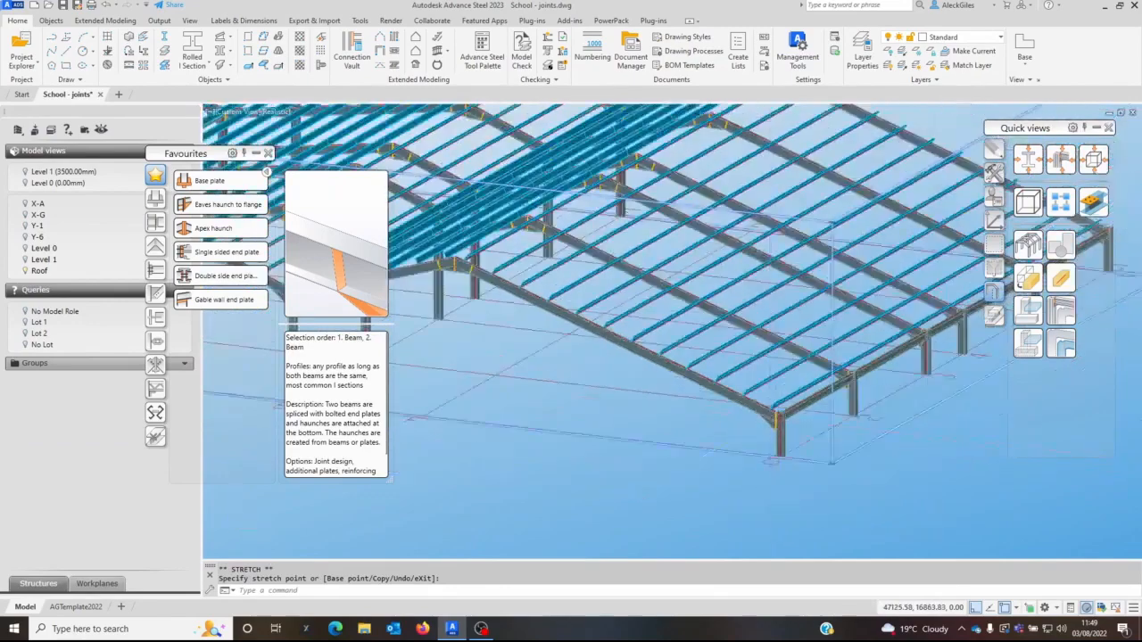
pyautogui.scroll(-8, 732, 379)
pyautogui.moveTo(658, 373); pyautogui.dragTo(747, 378, button='middle')
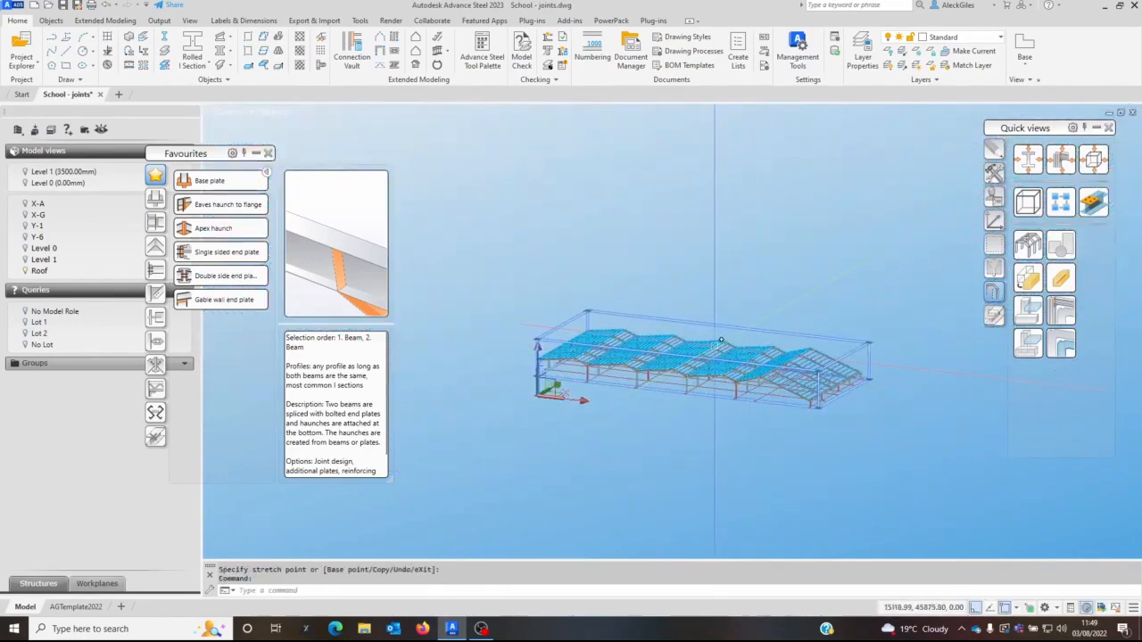
# - Reactivate the Roof view to see the roof in plan, with the gridlines in sight
pyautogui.doubleClick(45, 272)
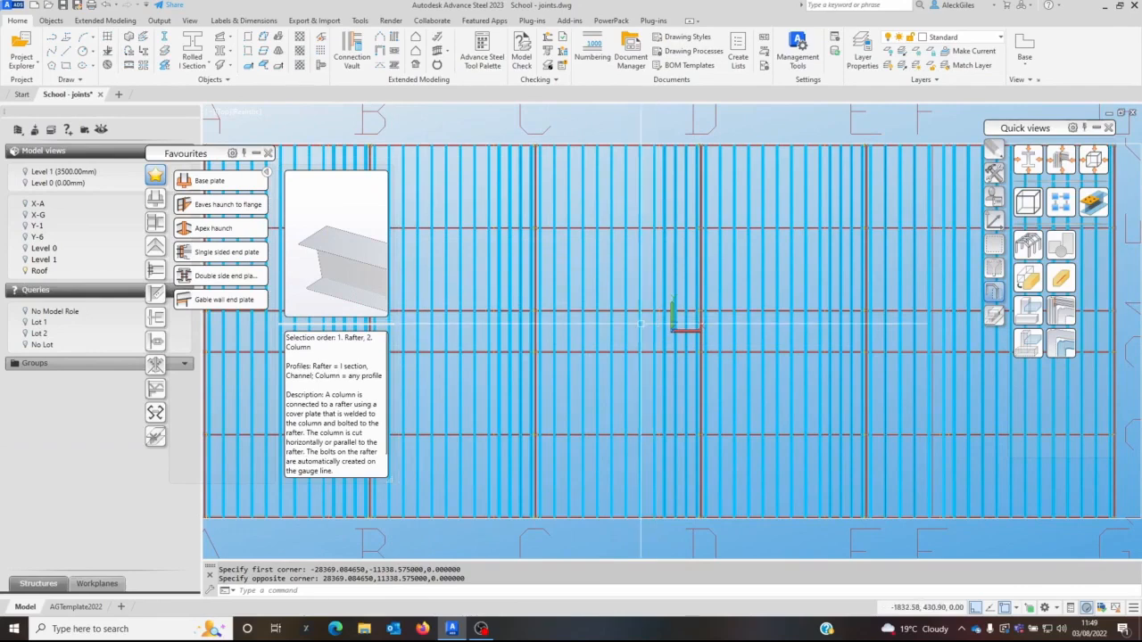
pyautogui.scroll(-2, 656, 320)
pyautogui.moveTo(630, 330)
pyautogui.mouseDown(button='middle')
pyautogui.moveTo(669, 333)
pyautogui.moveTo(642, 331)
pyautogui.mouseUp(button='middle')
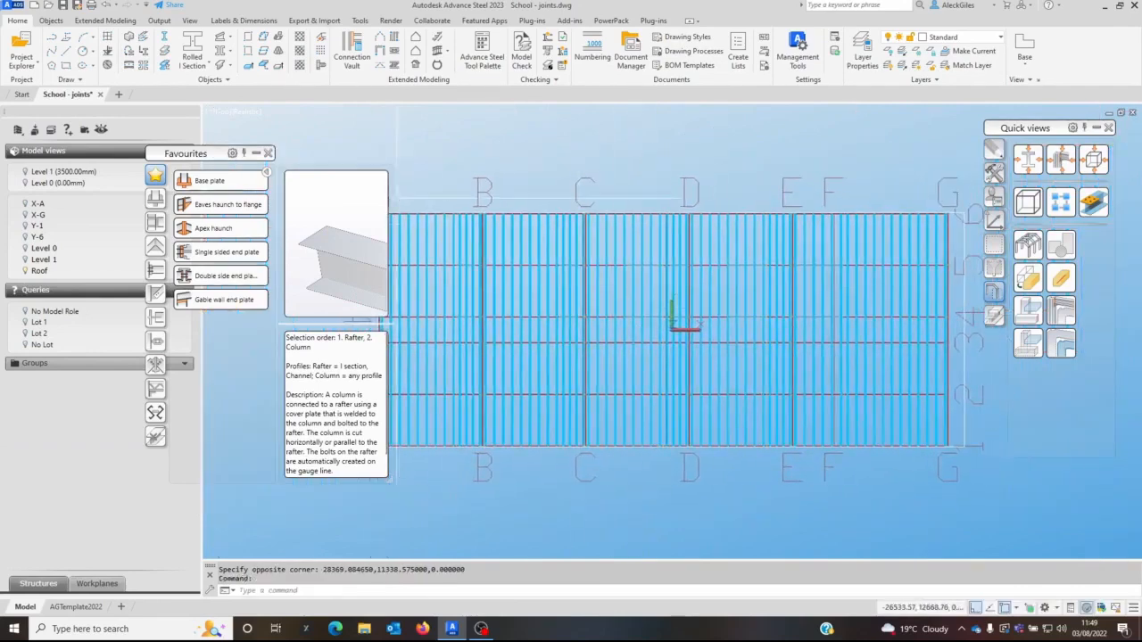
# - Close the Project Explorer and move the Favourites connection palette clear of the roof plan
pyautogui.click(194, 112)
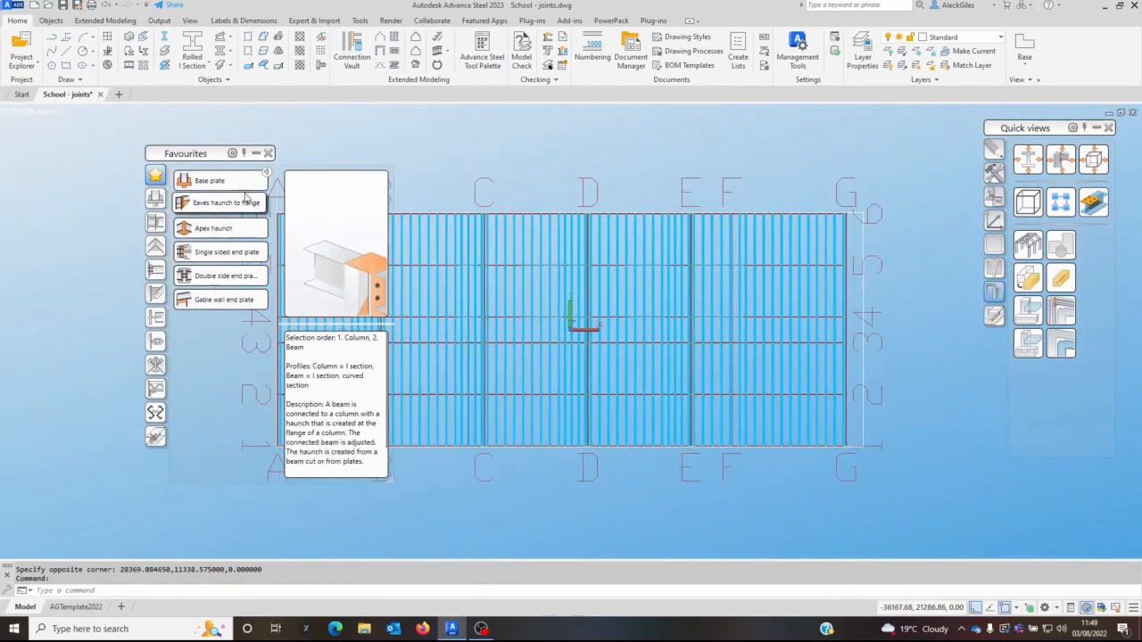
pyautogui.moveTo(138, 147); pyautogui.dragTo(106, 138)
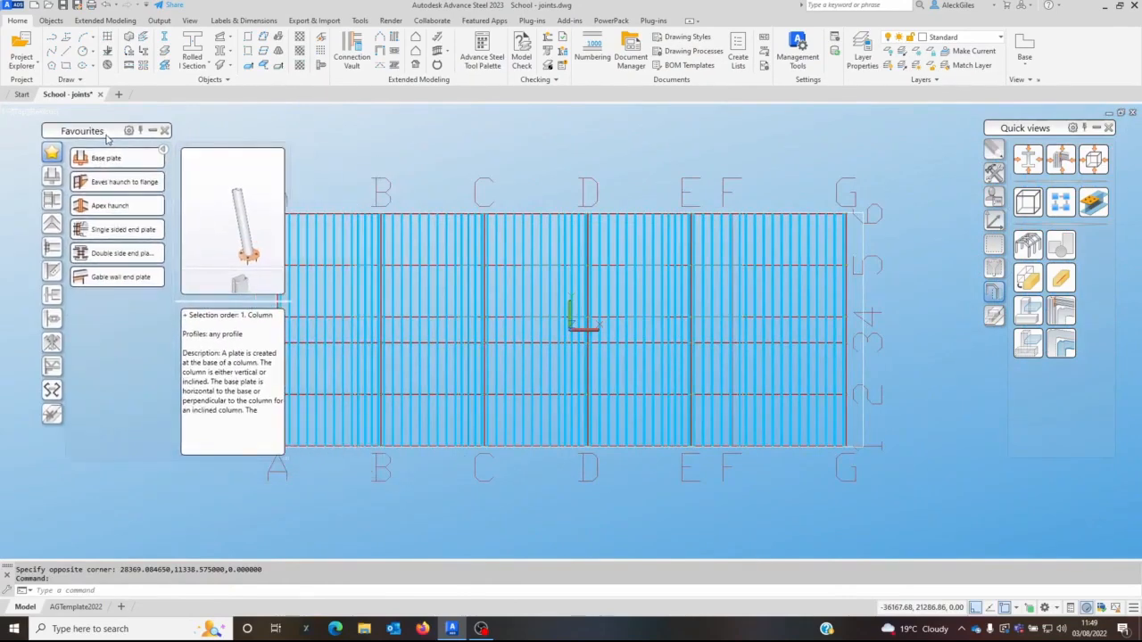
pyautogui.moveTo(619, 362); pyautogui.dragTo(711, 364, button='middle')
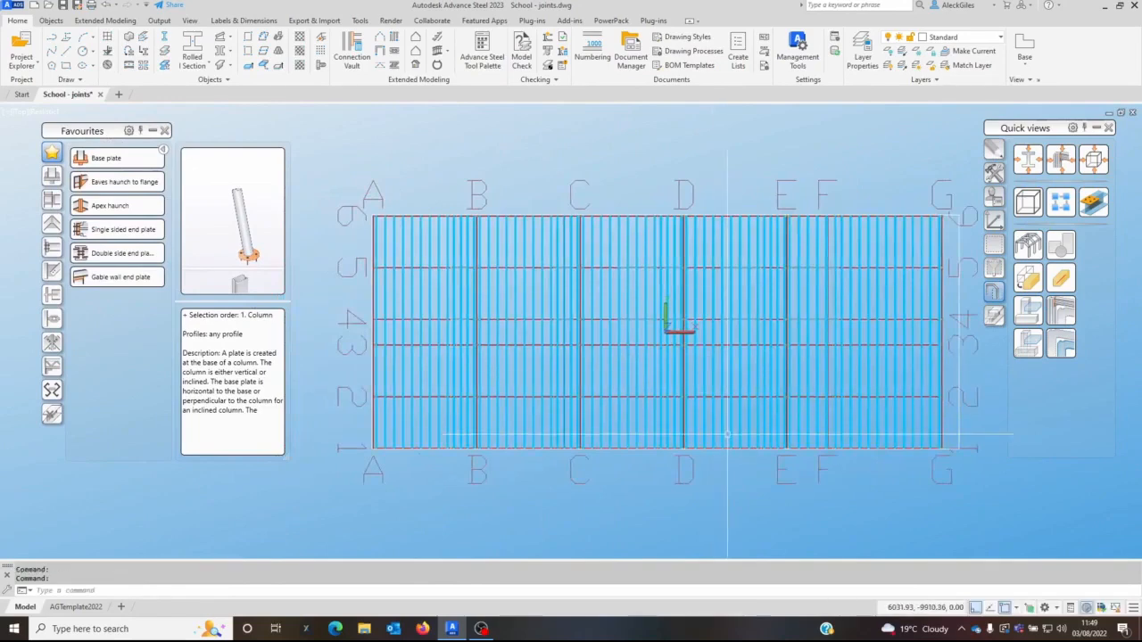
# - Stretch the Roof view box's corner near grid G-1 outward by about 240 mm, away from the edge beam
pyautogui.scroll(5, 936, 421)
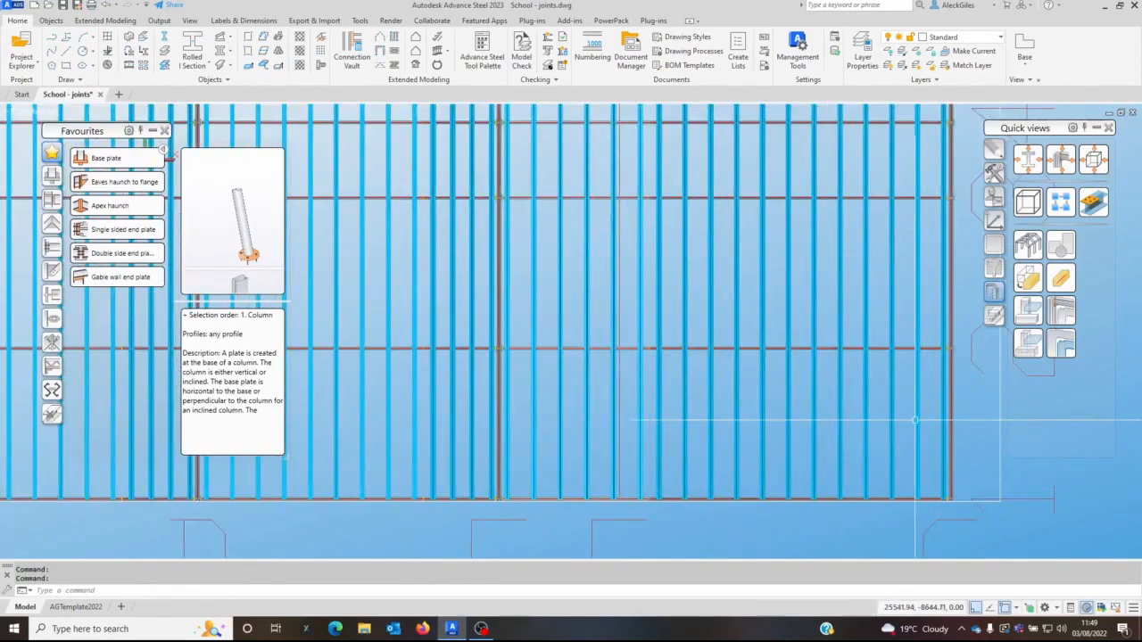
pyautogui.scroll(5, 896, 505)
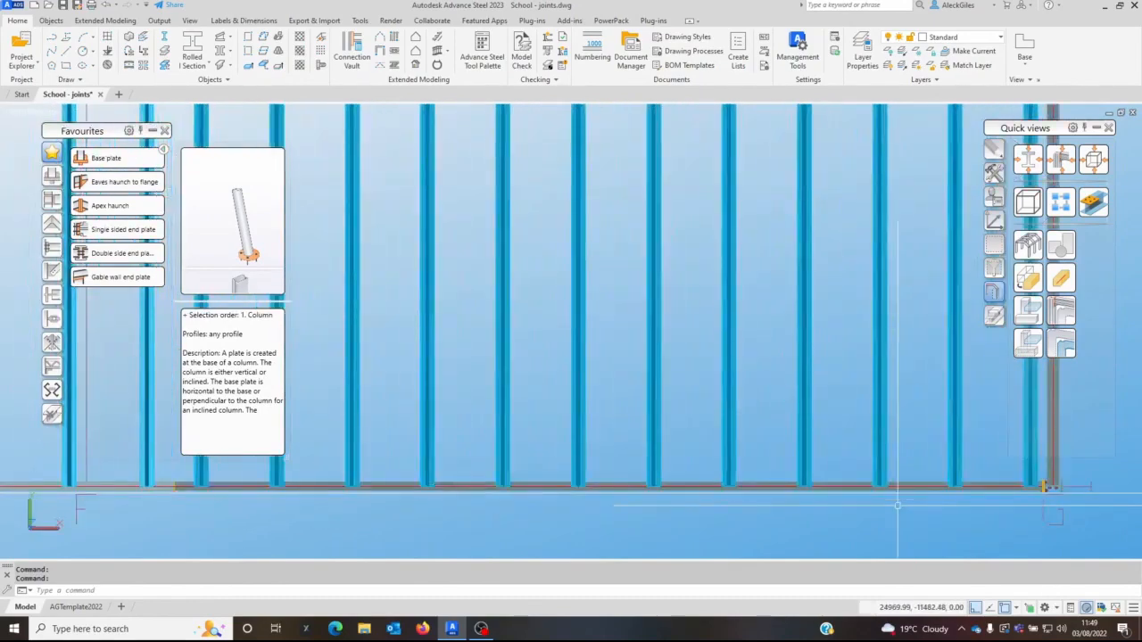
pyautogui.moveTo(905, 506)
pyautogui.mouseDown(button='middle')
pyautogui.moveTo(773, 453)
pyautogui.moveTo(608, 415)
pyautogui.mouseUp(button='middle')
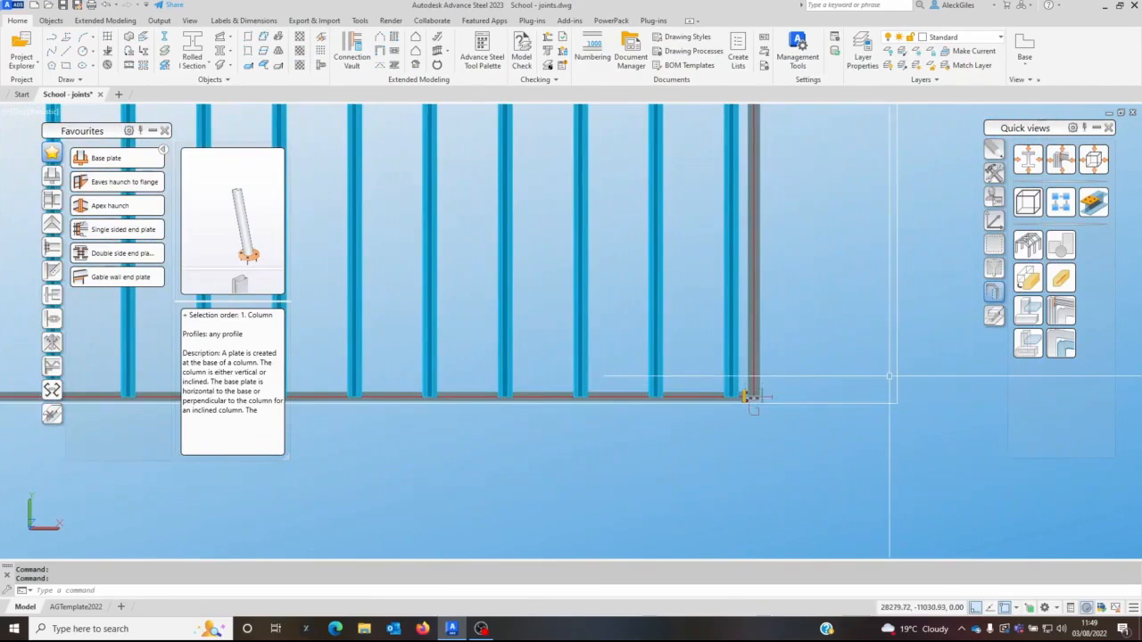
pyautogui.click(895, 400)
pyautogui.click(897, 403)
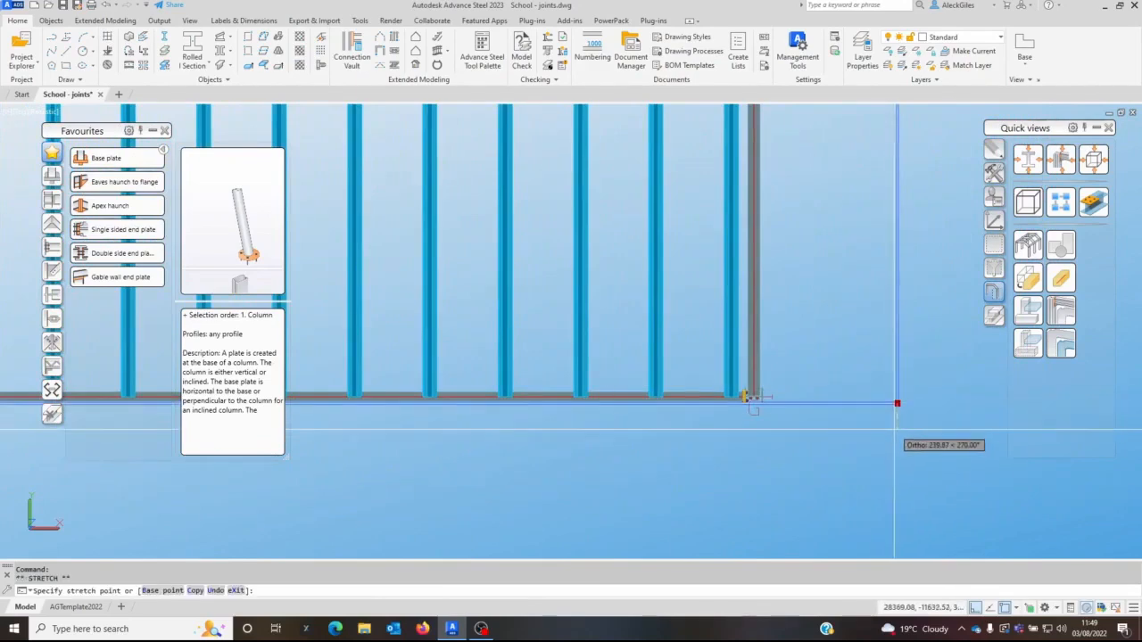
pyautogui.click(895, 430)
# - Stretch the Roof view box's corner near grid G-6 outward beyond the edge beam
pyautogui.scroll(-4, 852, 282)
pyautogui.moveTo(853, 266); pyautogui.dragTo(858, 546, button='middle')
pyautogui.moveTo(859, 212); pyautogui.dragTo(869, 557, button='middle')
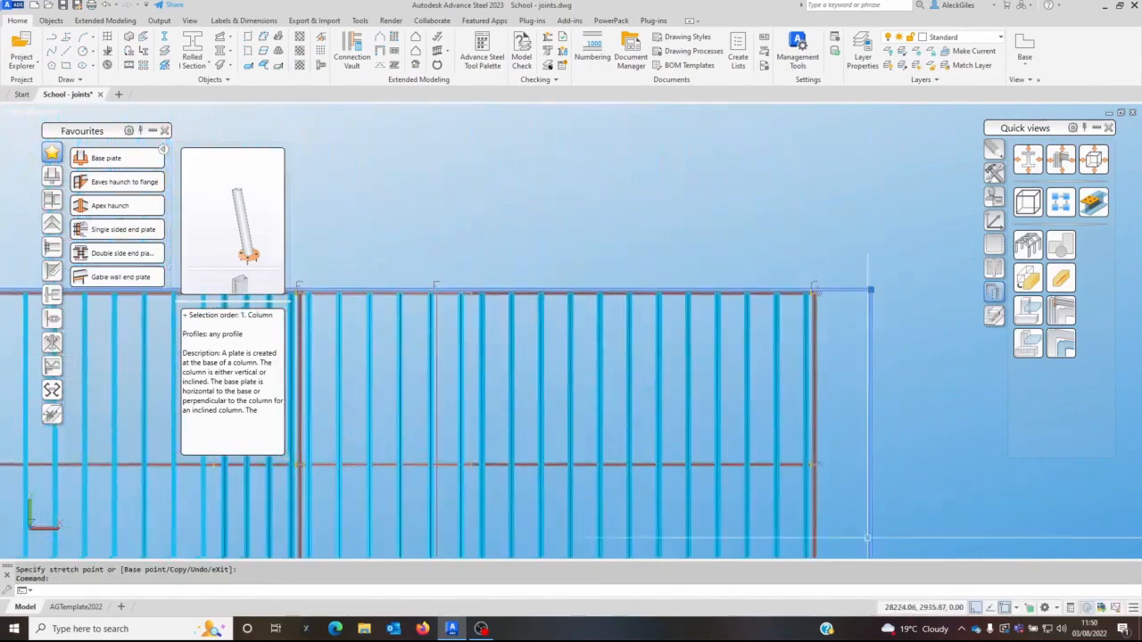
pyautogui.click(871, 289)
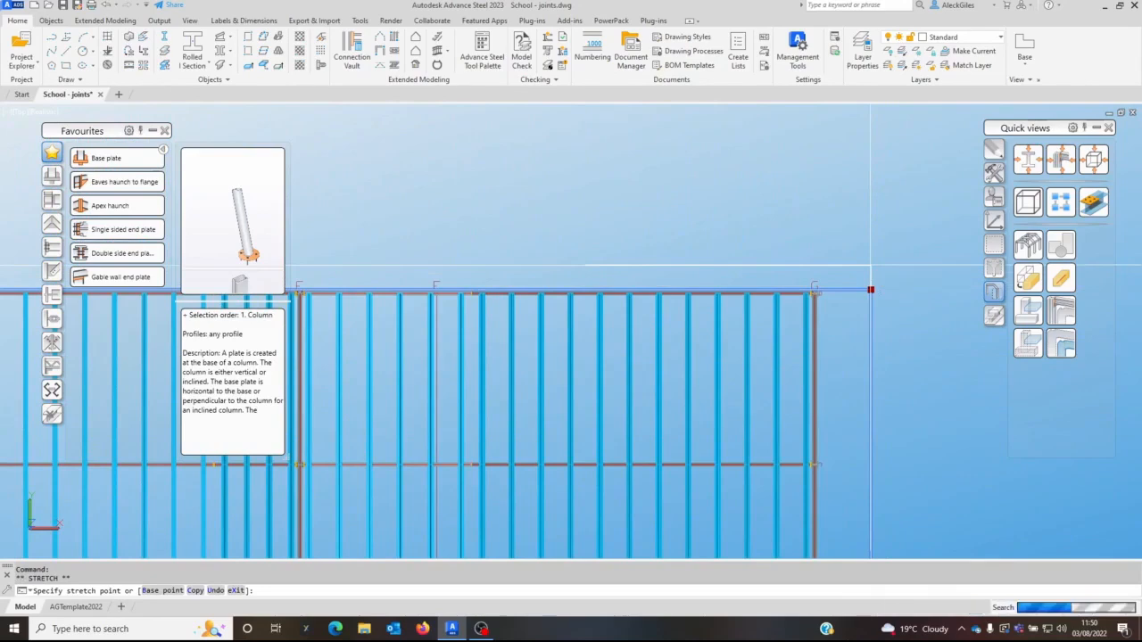
pyautogui.click(871, 265)
# - Show the cold rolled purlin connections in the palette and start the double purlin splice plate connection
pyautogui.scroll(-4, 785, 494)
pyautogui.moveTo(785, 494); pyautogui.dragTo(823, 266, button='middle')
pyautogui.scroll(5, 822, 380)
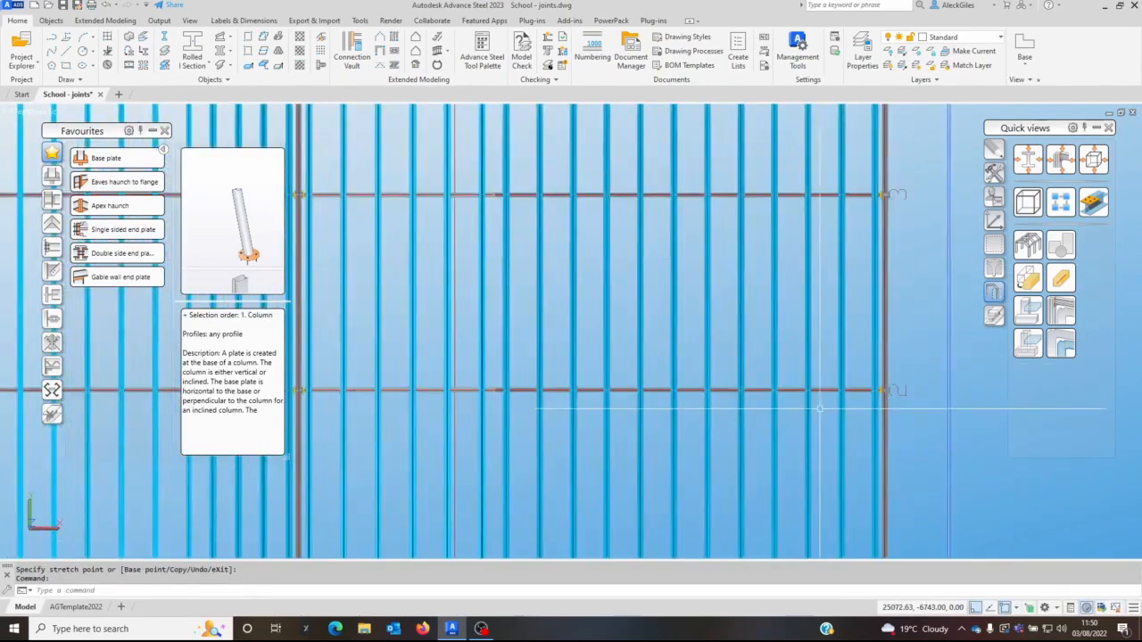
pyautogui.scroll(1, 825, 385)
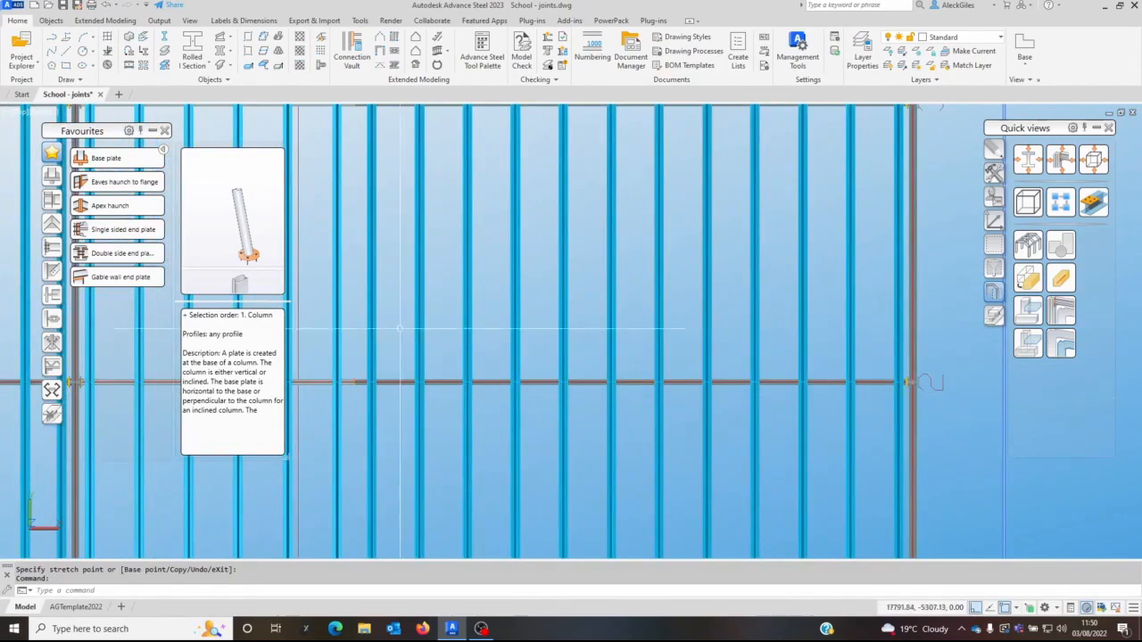
pyautogui.click(52, 342)
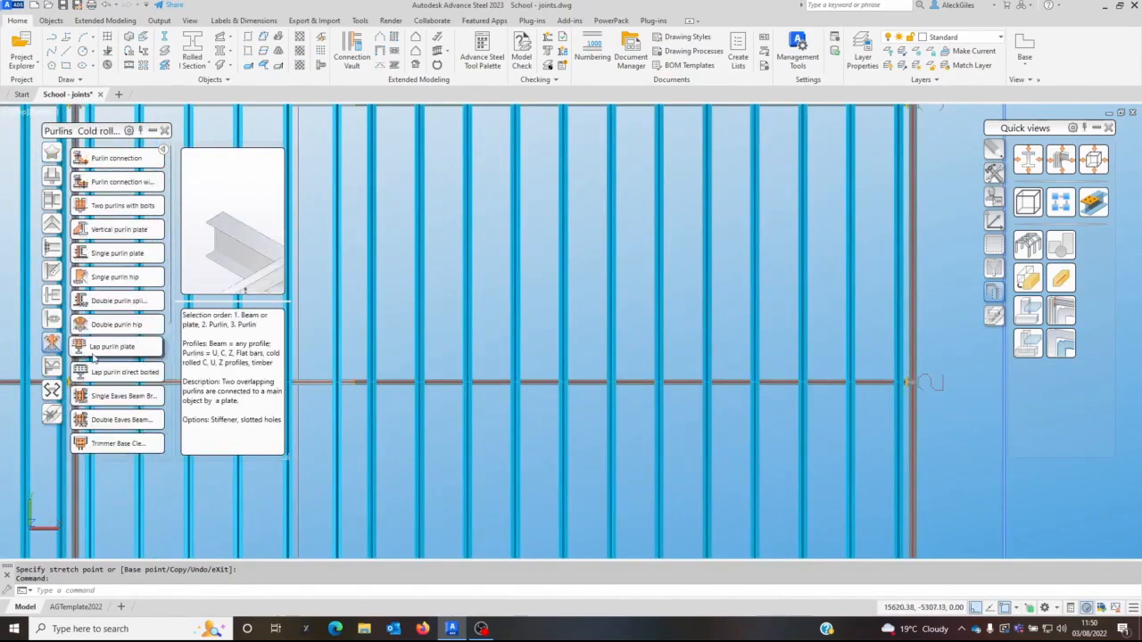
pyautogui.click(113, 304)
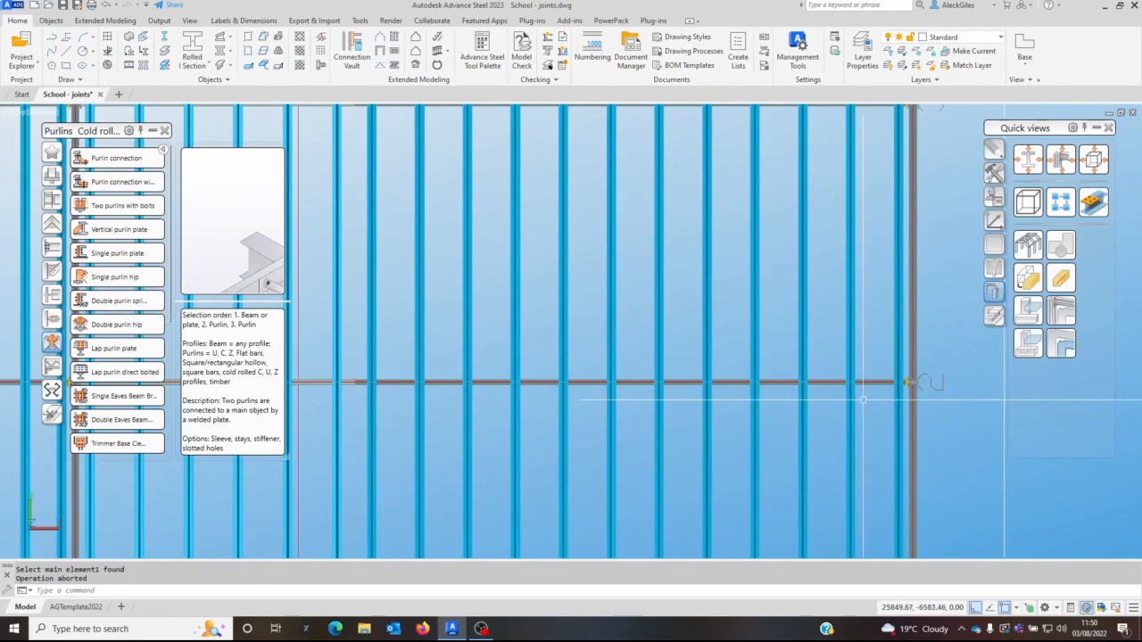
# - Place a double purlin splice plate connection on the grid line 2 rafter, joining the two purlins nearest grid line G
pyautogui.click(103, 324)
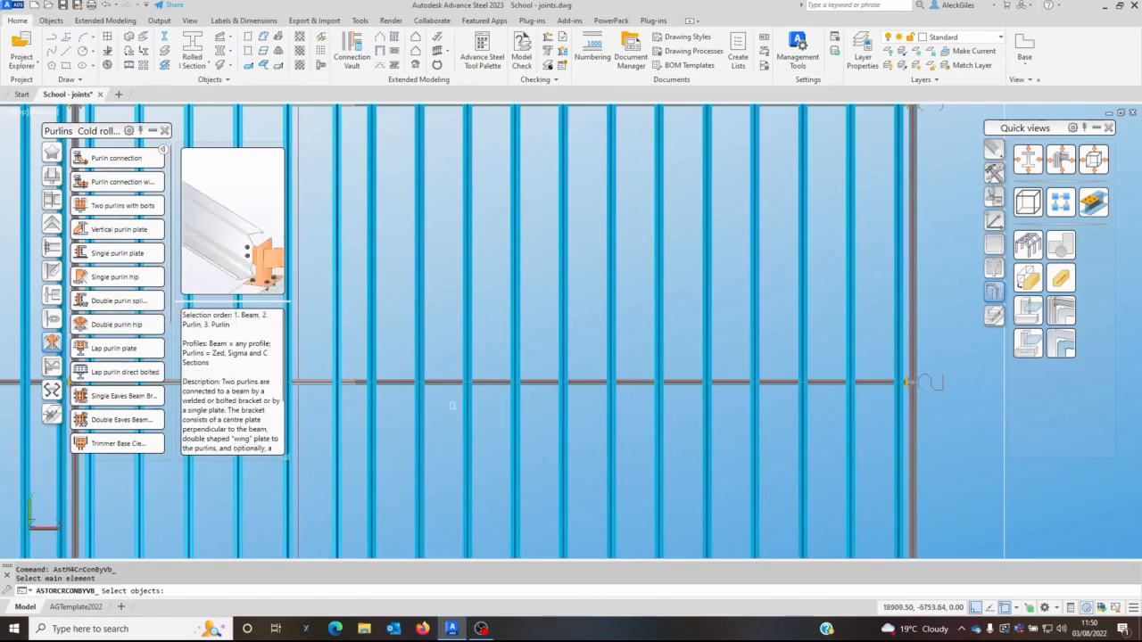
pyautogui.click(857, 383)
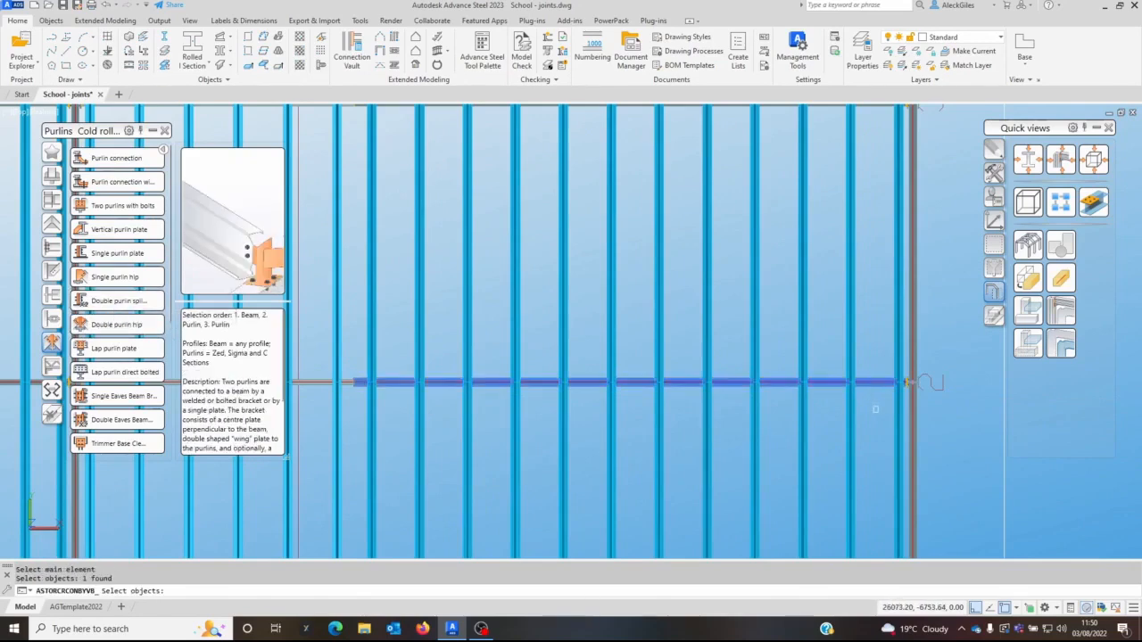
pyautogui.press('Return')
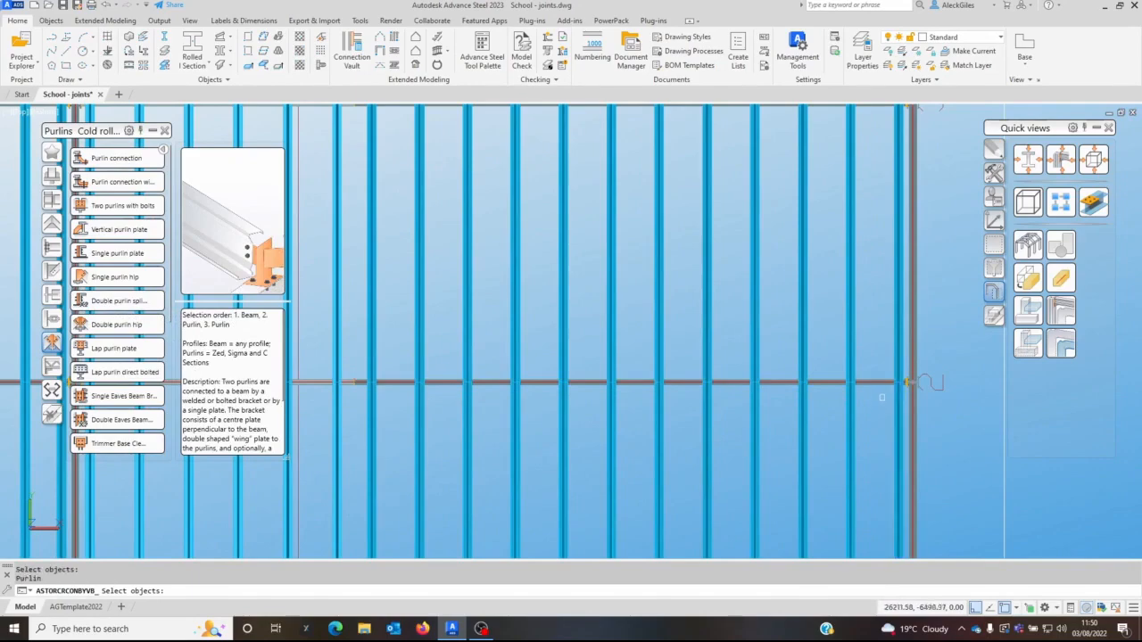
pyautogui.click(907, 382)
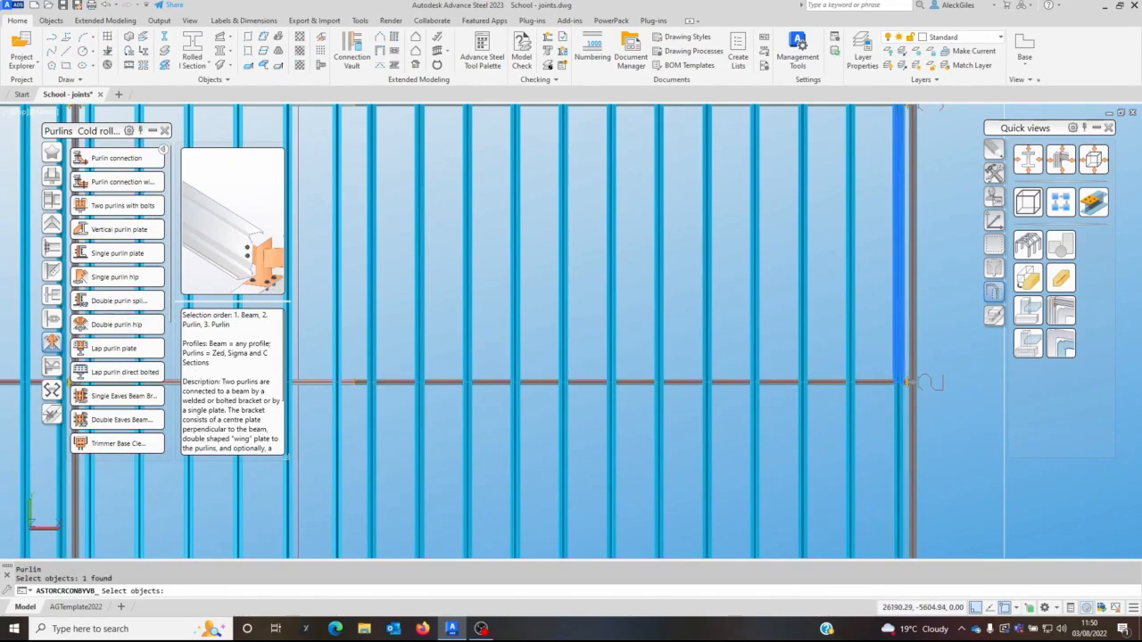
pyautogui.press('Return')
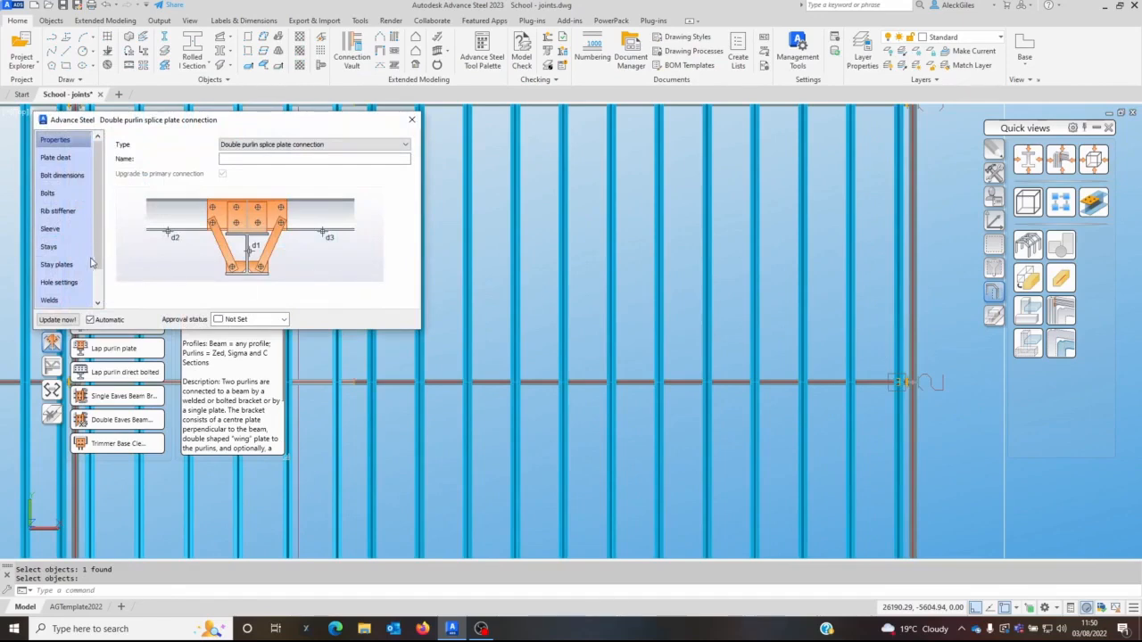
# - Pick the STM Z17015 entry in the double purlin splice plate connection's library and close the connection properties
pyautogui.scroll(-1, 99, 264)
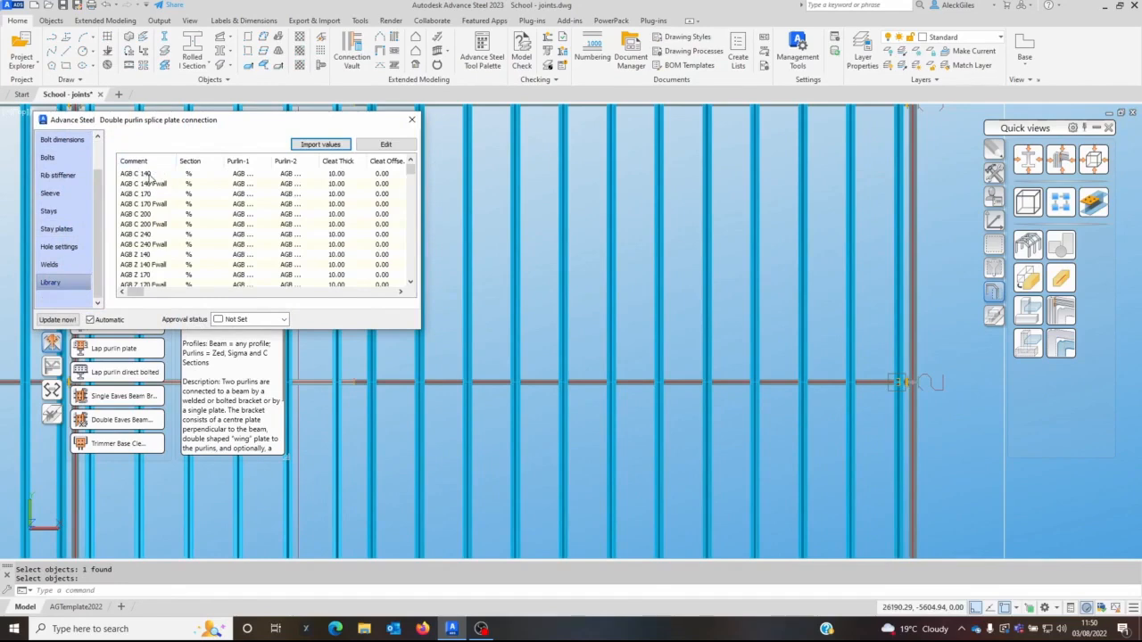
pyautogui.scroll(-4, 152, 183)
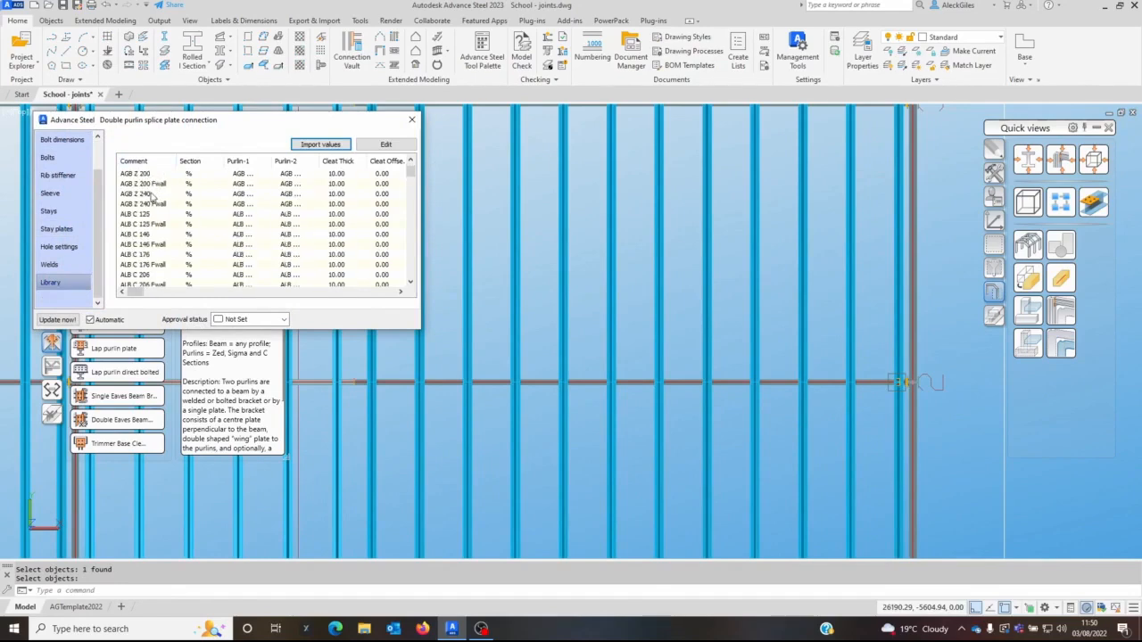
pyautogui.moveTo(411, 171); pyautogui.dragTo(410, 203)
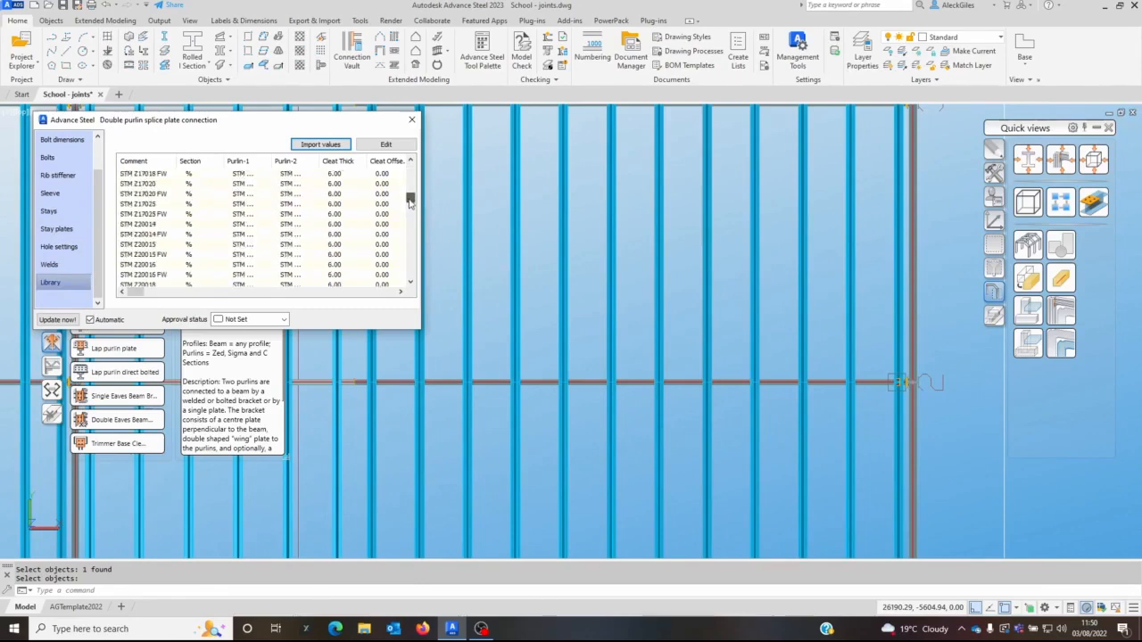
pyautogui.scroll(2, 132, 209)
pyautogui.click(140, 183)
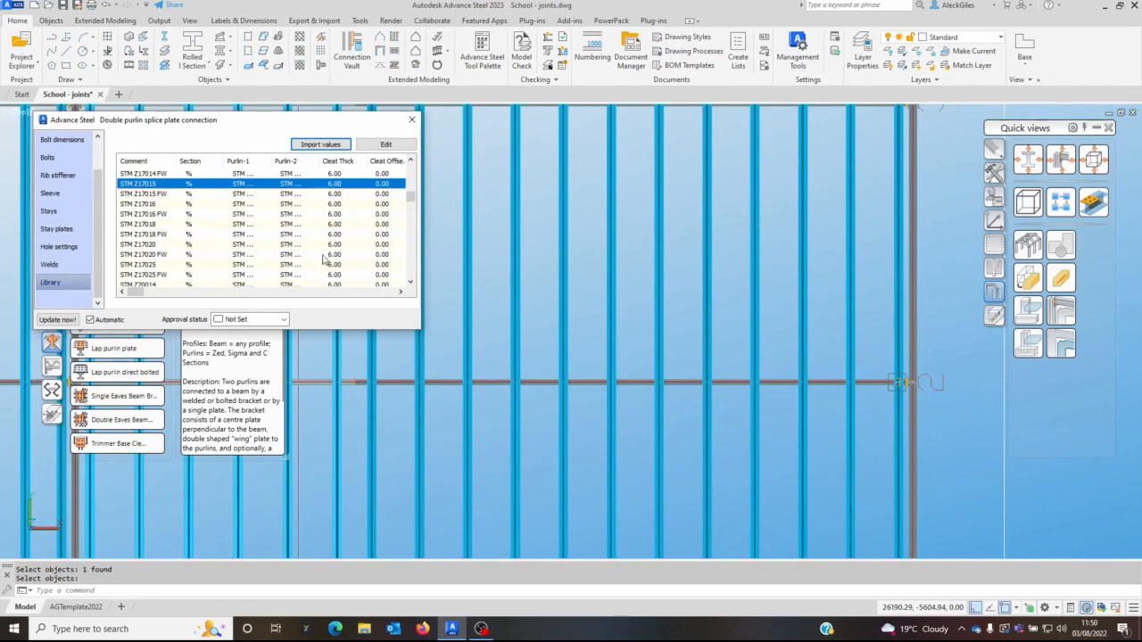
pyautogui.click(411, 119)
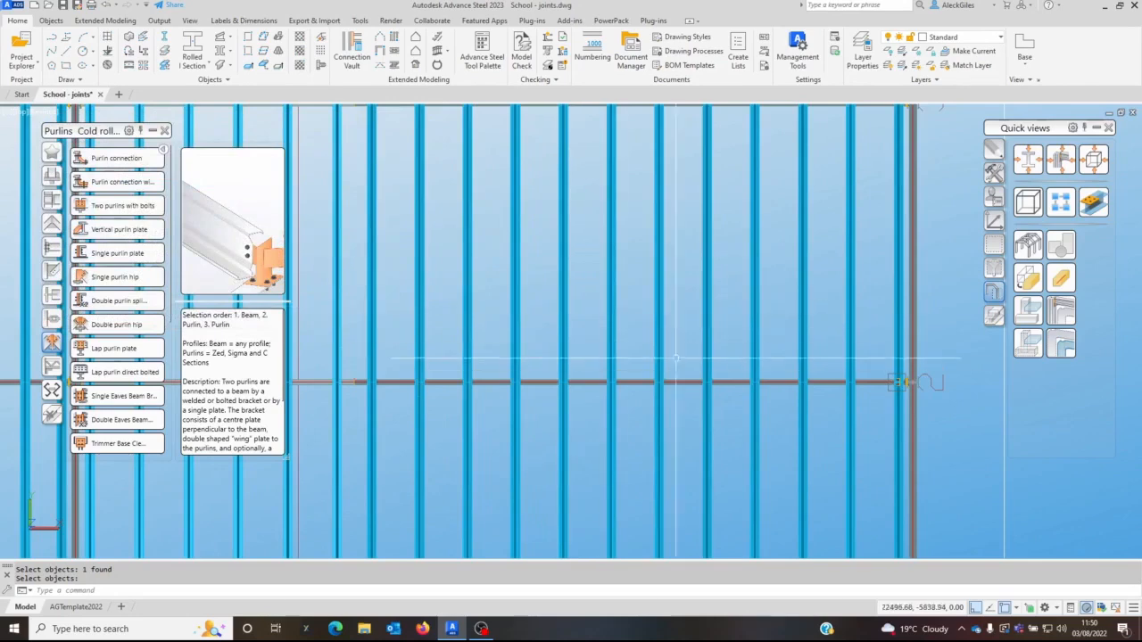
# - Start transferring a connection to multiple beams, using the splice plate connection on grid line 2 near G as the source joint
pyautogui.scroll(-1, 789, 383)
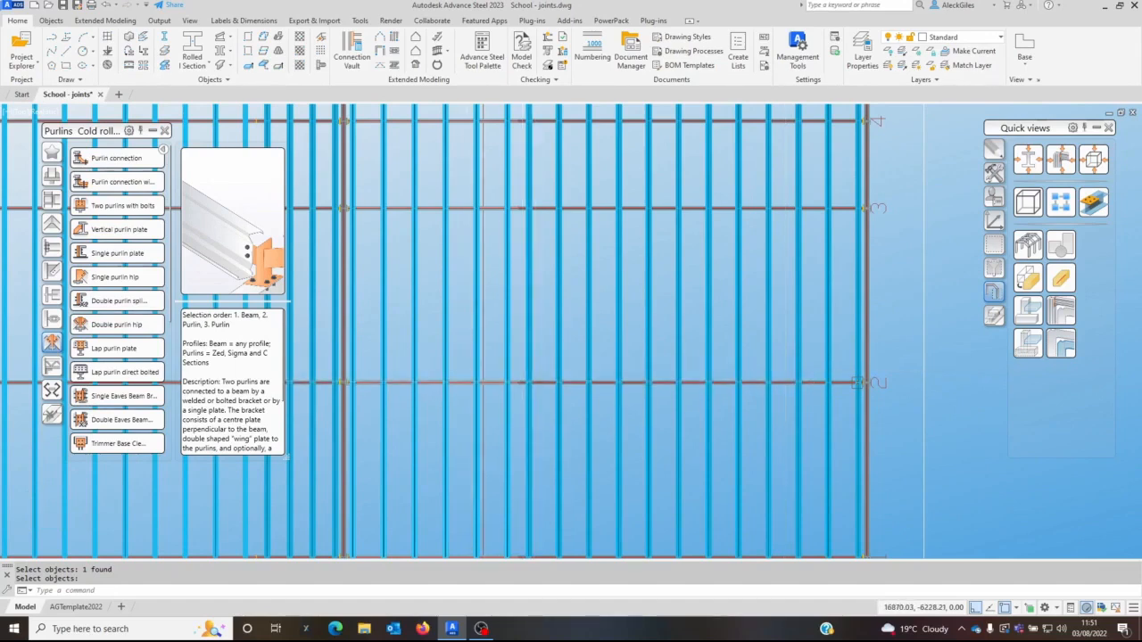
pyautogui.scroll(-2, 519, 384)
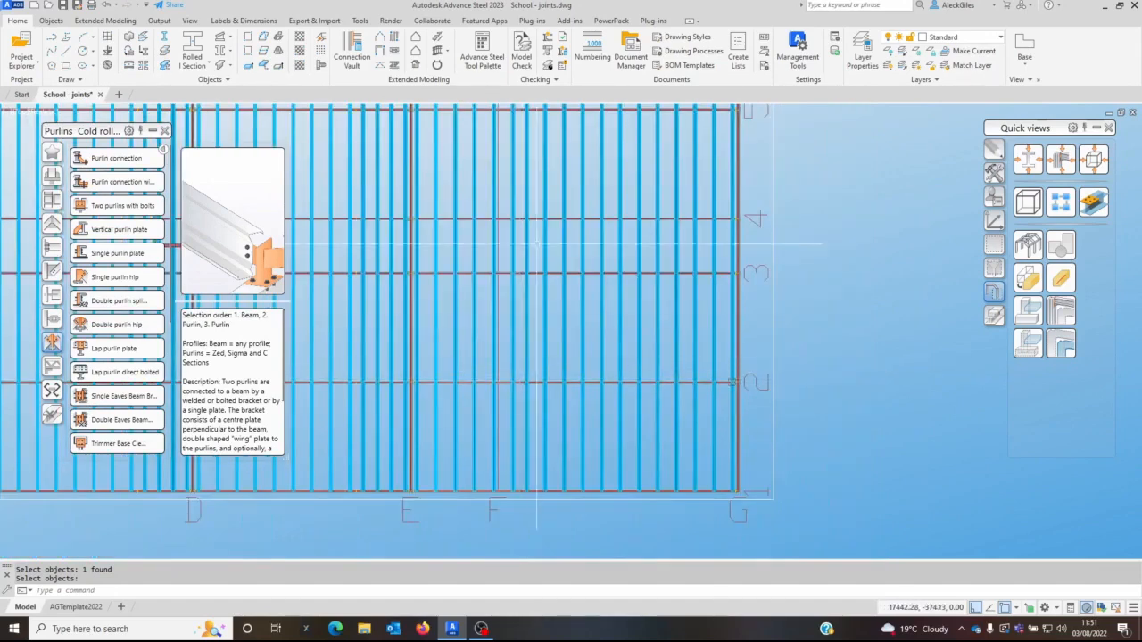
pyautogui.click(993, 172)
pyautogui.click(1060, 310)
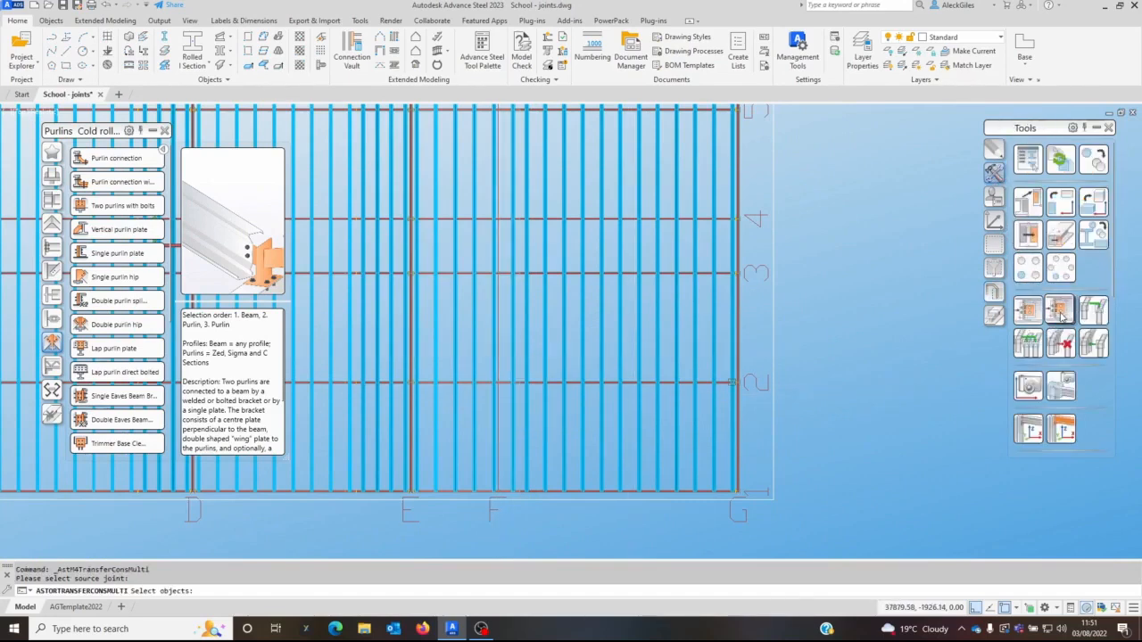
pyautogui.scroll(4, 719, 394)
pyautogui.click(757, 361)
pyautogui.scroll(-2, 763, 366)
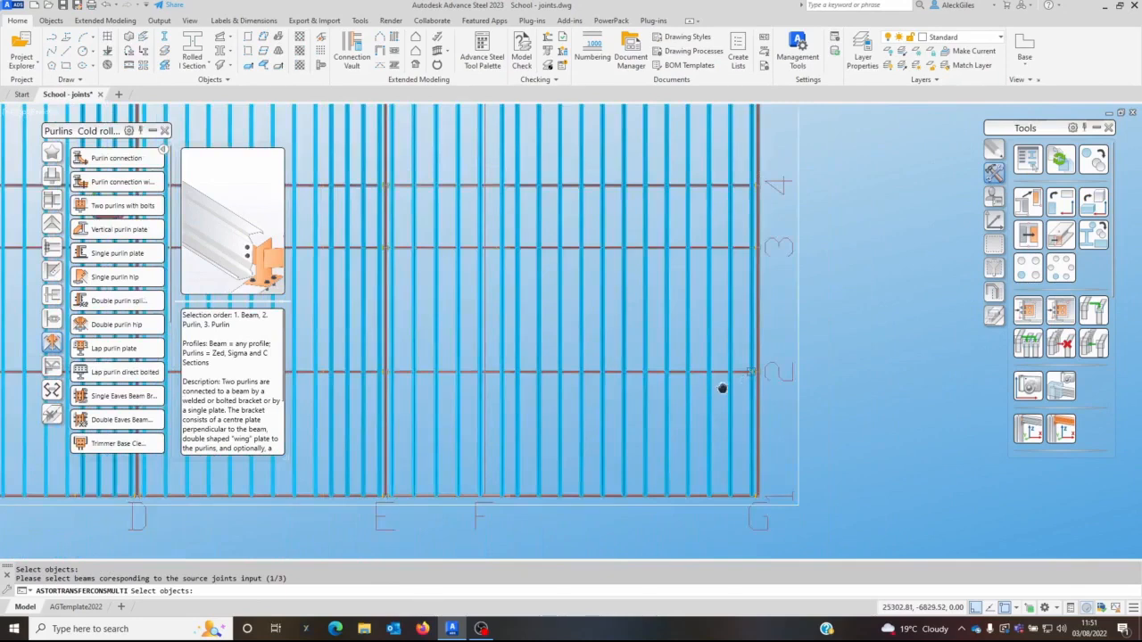
pyautogui.scroll(-2, 723, 387)
# - Select the rafter segments between grid lines E and G on grid lines 2, 3, 4 and 5 as first input beams
pyautogui.click(849, 347)
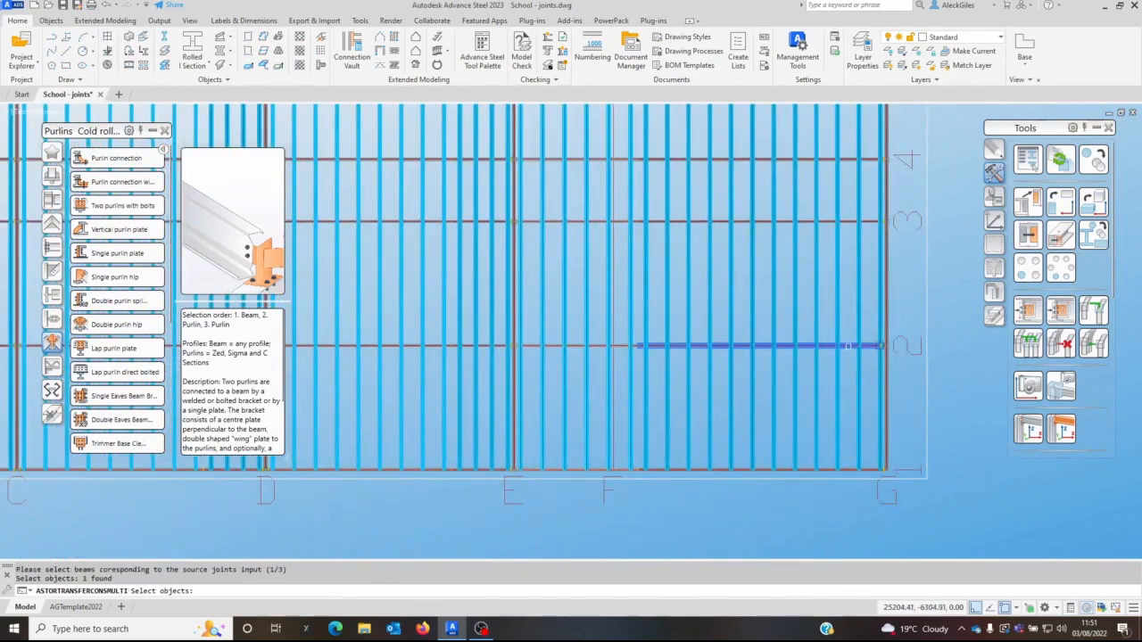
pyautogui.click(822, 223)
pyautogui.moveTo(822, 223); pyautogui.dragTo(832, 330, button='middle')
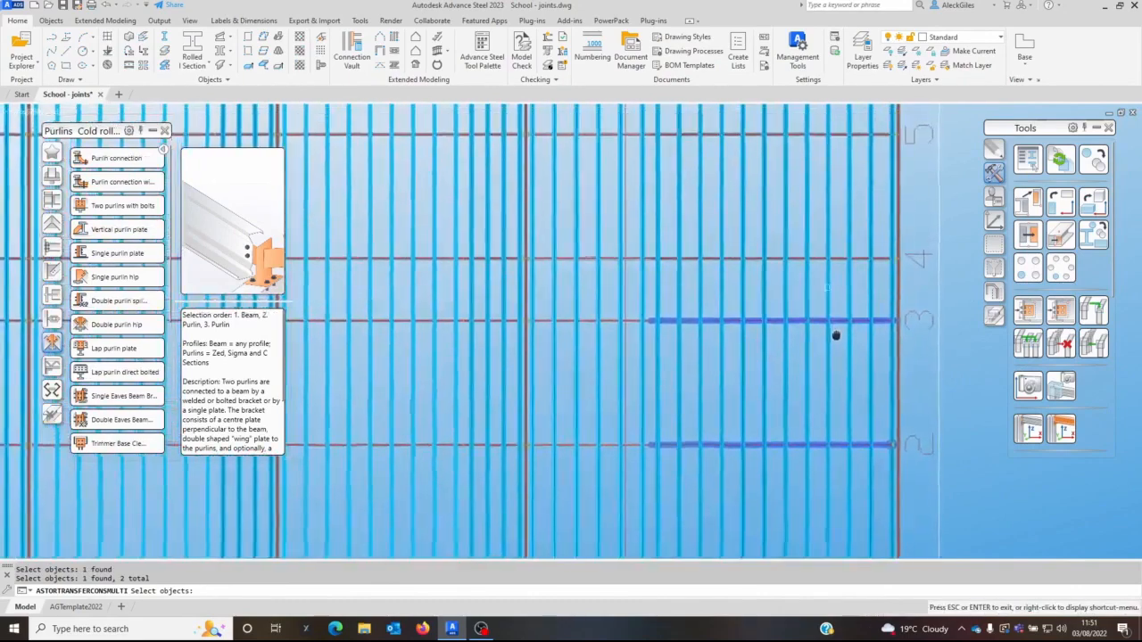
pyautogui.scroll(-1, 832, 330)
pyautogui.click(848, 283)
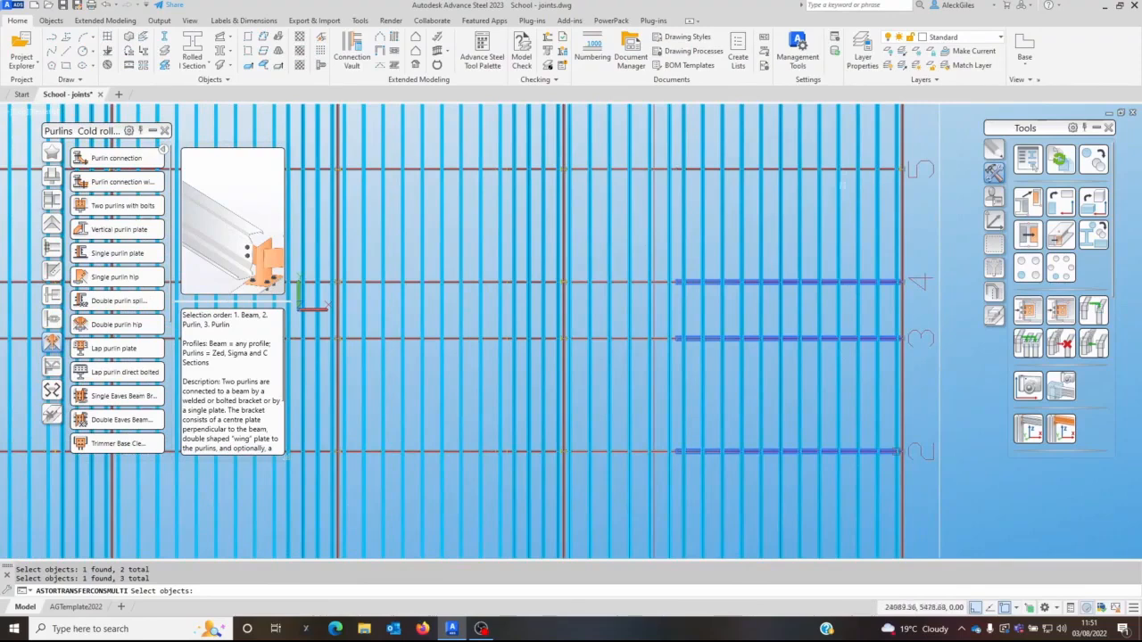
pyautogui.click(845, 168)
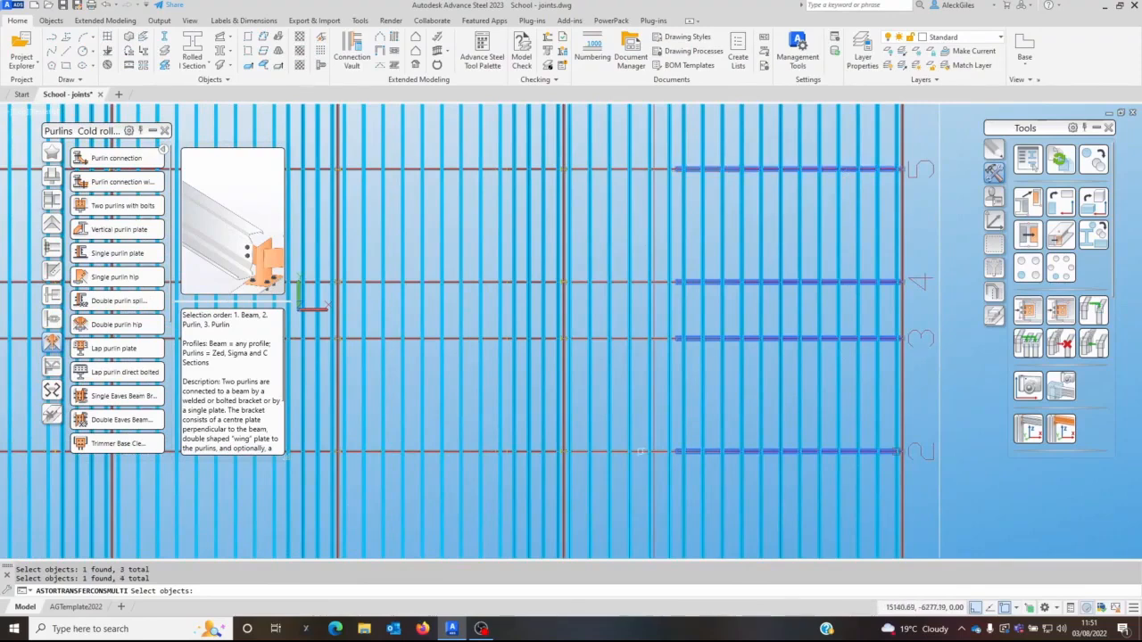
pyautogui.click(641, 451)
pyautogui.click(640, 338)
pyautogui.click(638, 281)
pyautogui.click(643, 168)
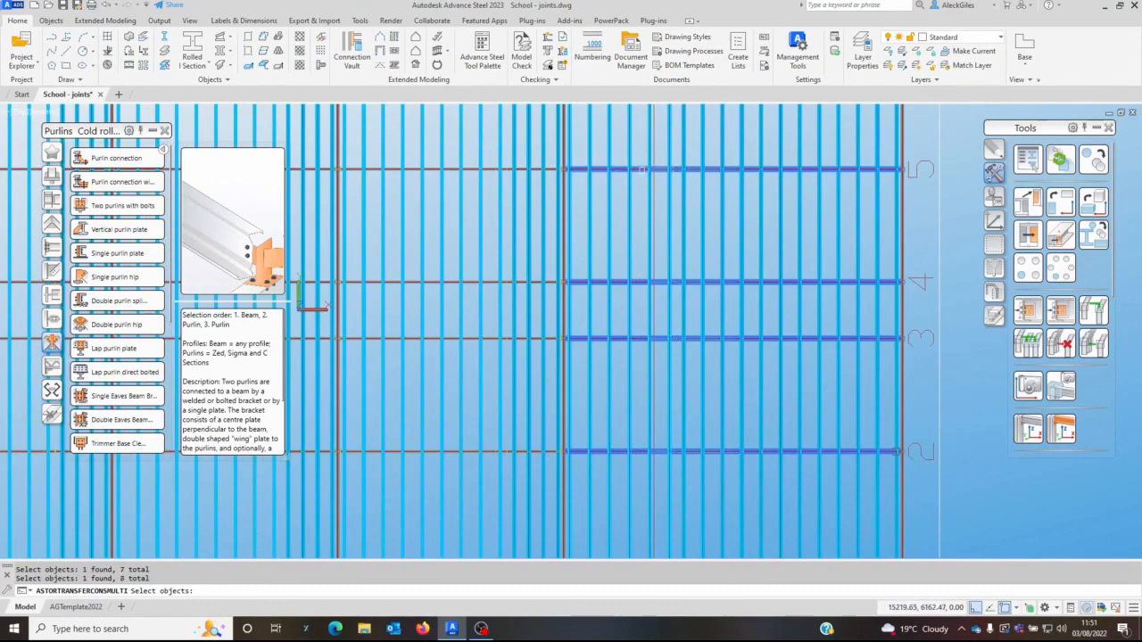
# - Add the short and long rafter segments between grid lines D and E on grid lines 2 to 5 to the selection
pyautogui.click(522, 451)
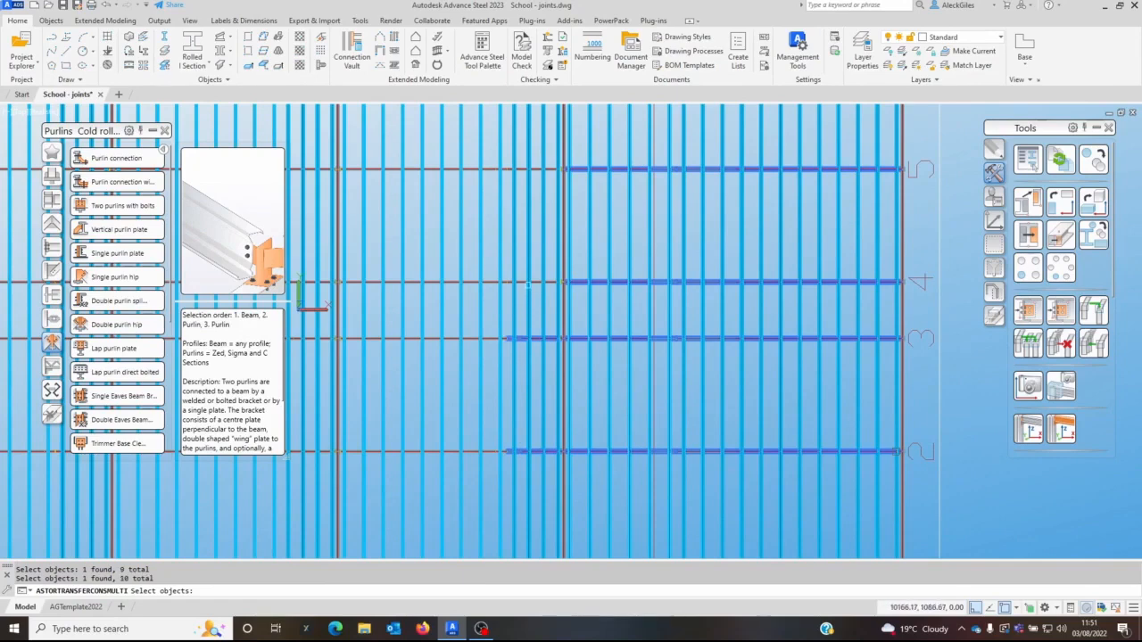
pyautogui.click(522, 282)
pyautogui.click(524, 169)
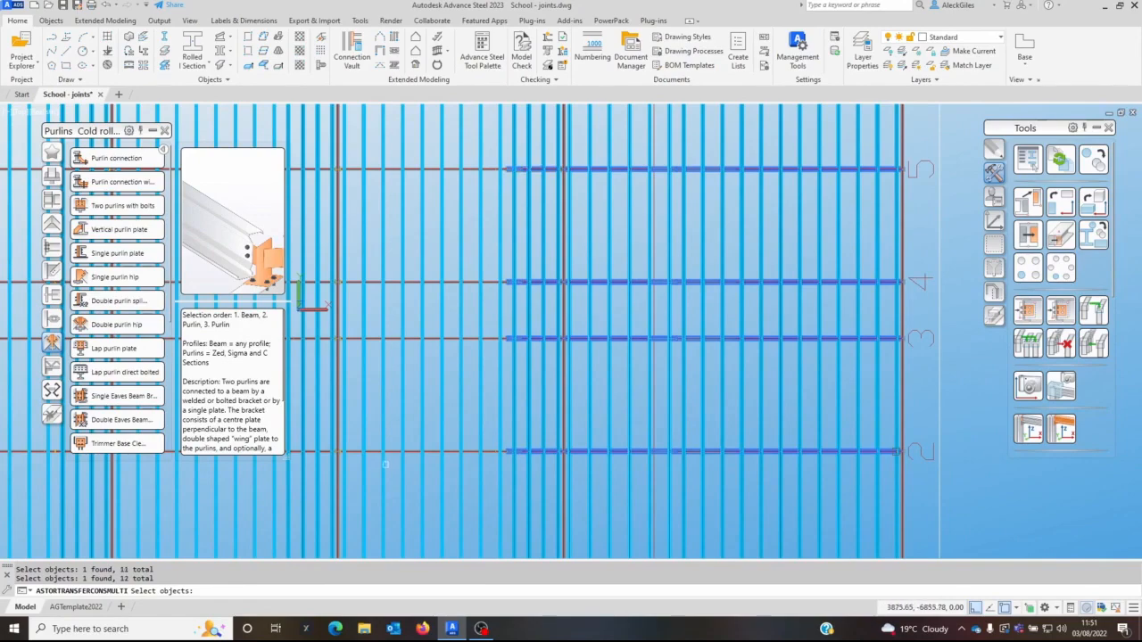
pyautogui.click(434, 451)
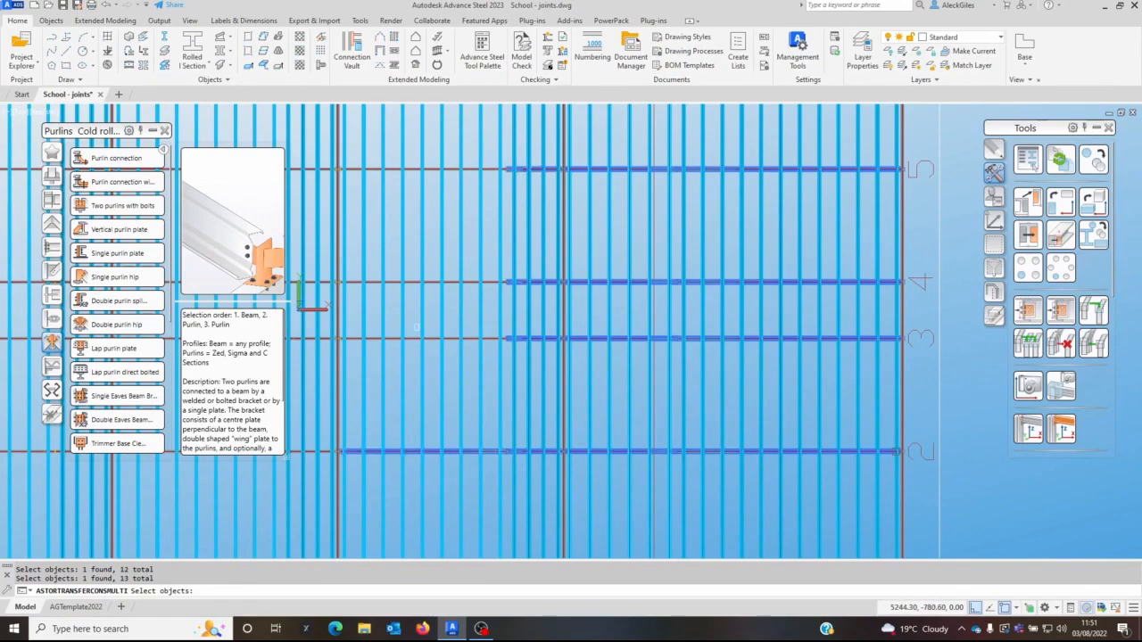
pyautogui.click(426, 338)
pyautogui.click(432, 281)
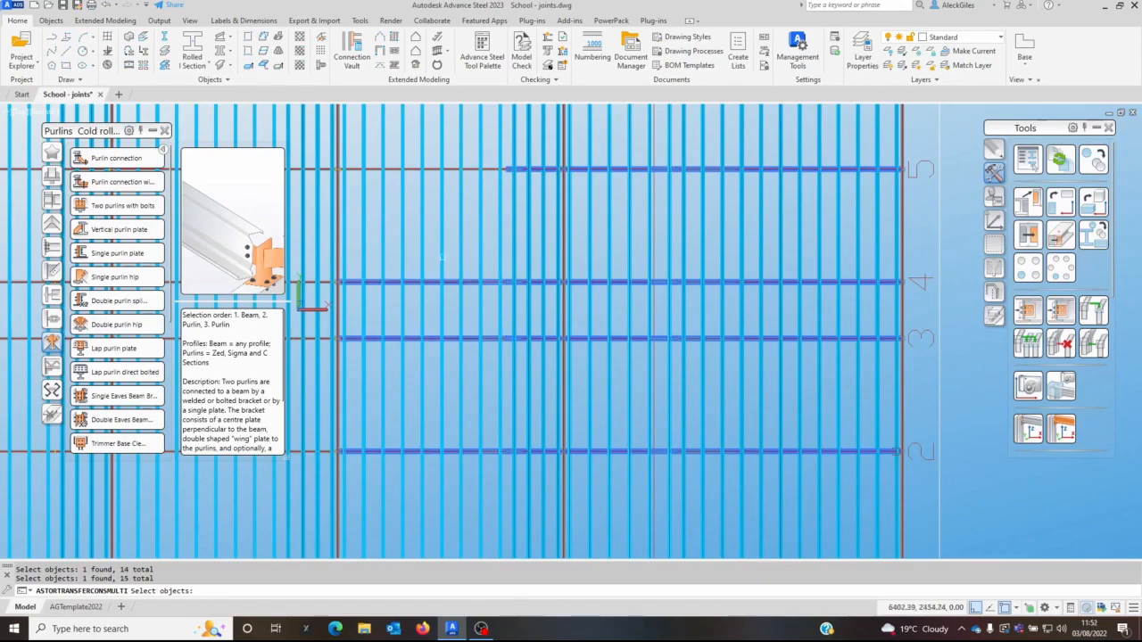
pyautogui.click(435, 169)
# - Add the short and long rafter segments between grid lines C and D on grid lines 2 to 5 to the selection
pyautogui.moveTo(420, 260); pyautogui.dragTo(869, 259, button='middle')
pyautogui.click(749, 455)
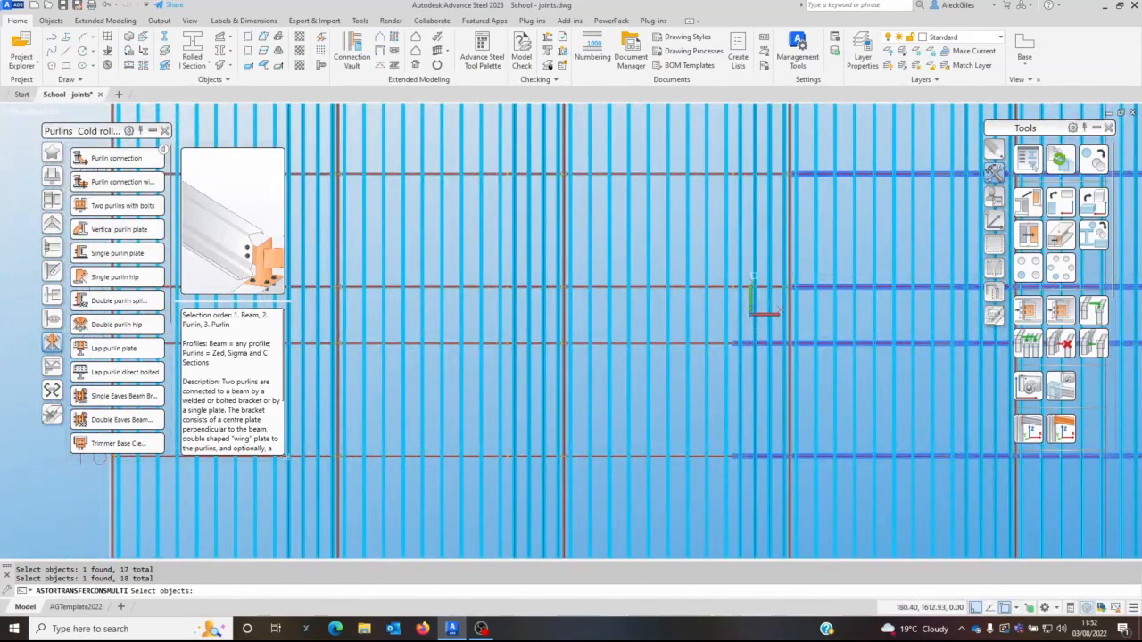
pyautogui.click(760, 286)
pyautogui.click(764, 174)
pyautogui.click(679, 456)
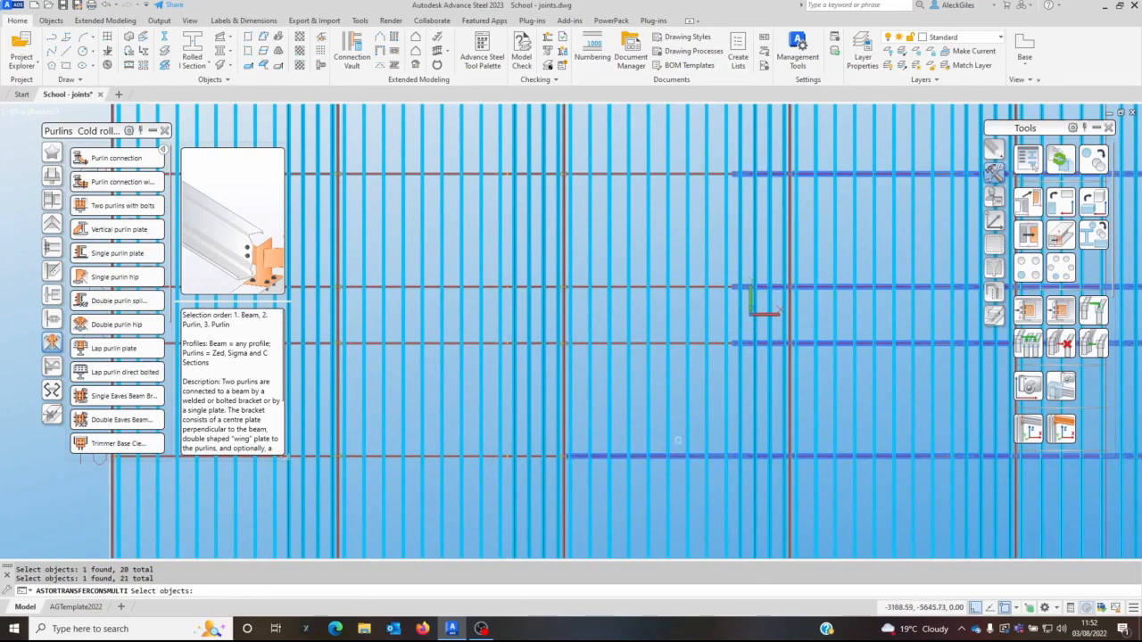
pyautogui.click(679, 344)
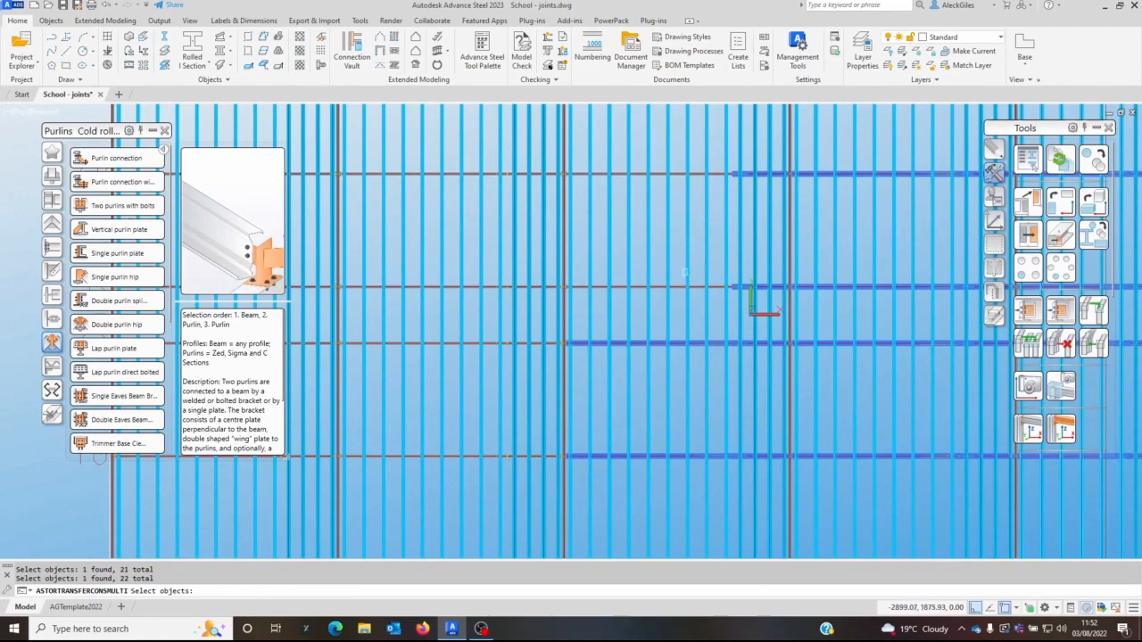
pyautogui.click(678, 286)
pyautogui.click(696, 173)
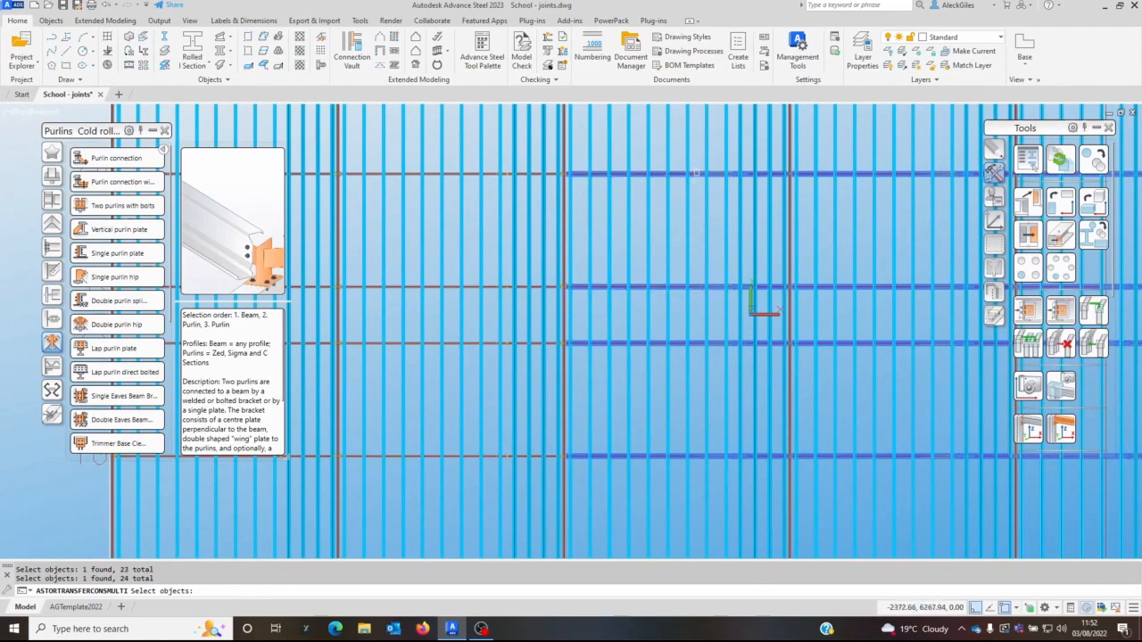
# - Add the short and long rafter segments between grid lines B and C on grid lines 2 to 5 to the selection
pyautogui.click(534, 457)
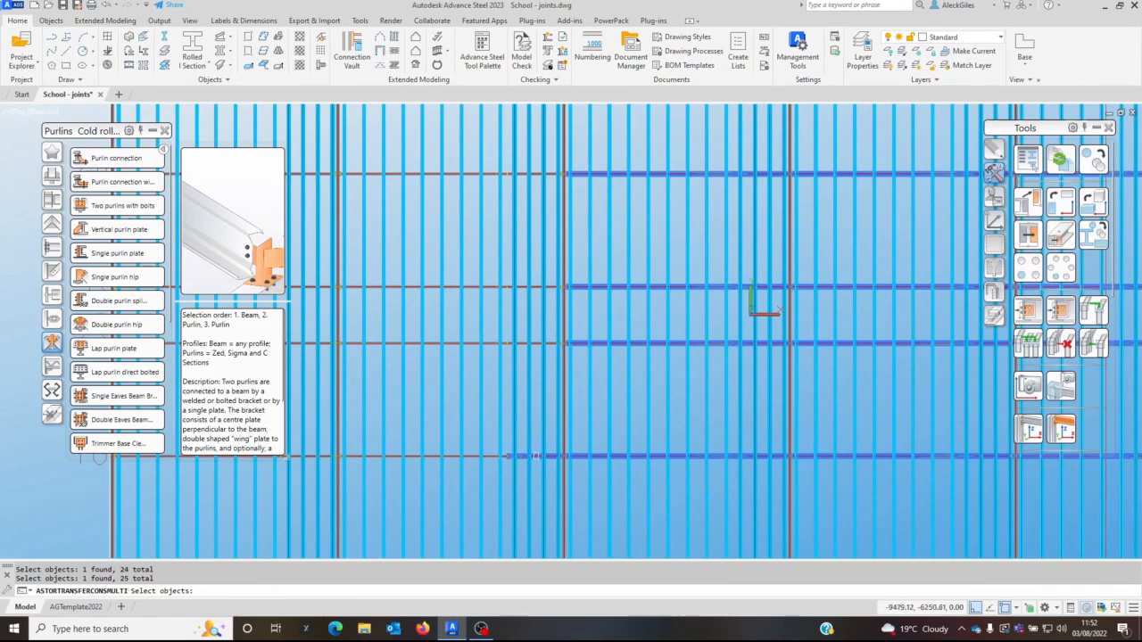
pyautogui.click(535, 345)
pyautogui.click(537, 287)
pyautogui.click(535, 173)
pyautogui.click(471, 454)
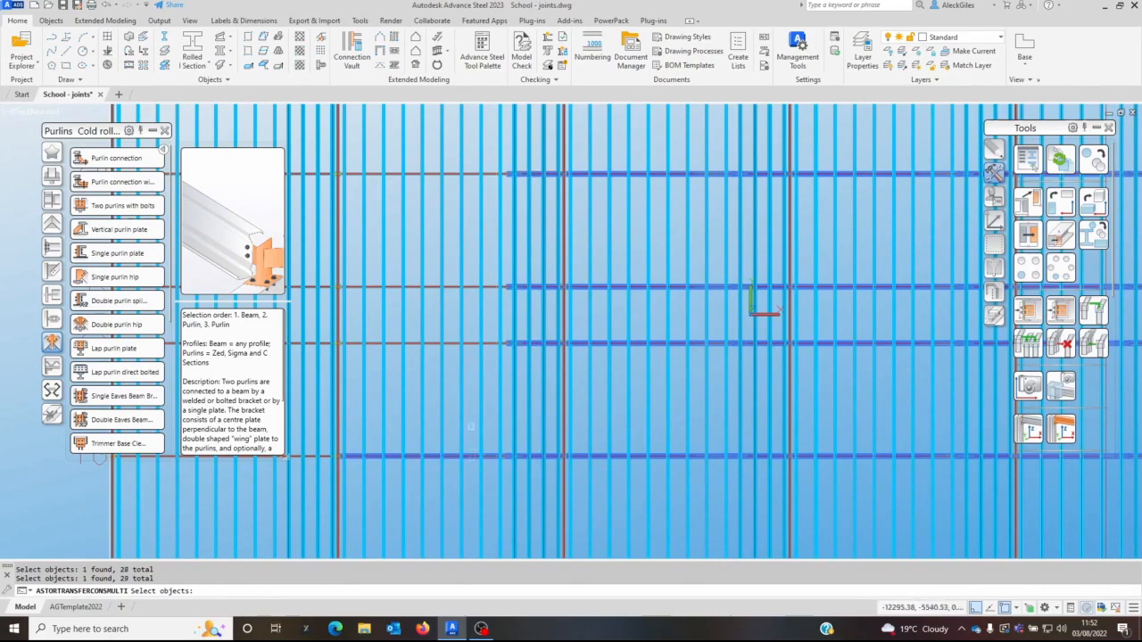
pyautogui.click(464, 343)
pyautogui.click(469, 287)
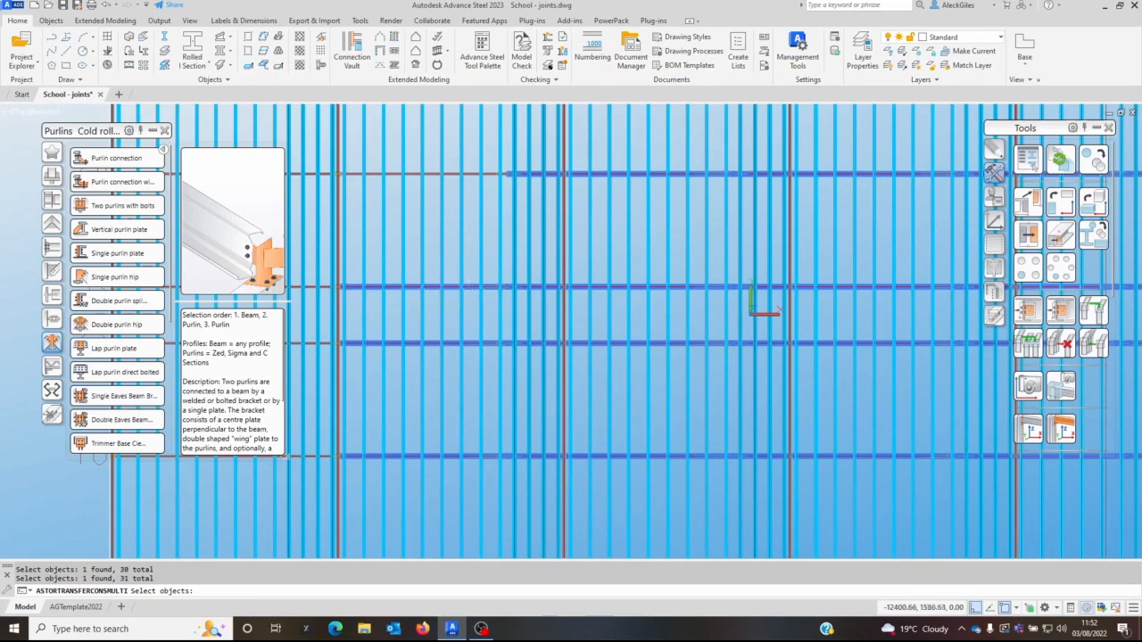
pyautogui.click(467, 173)
# - Add the rafter segments between grid lines A and B on grid lines 2 to 5 and accept the rafters as first input
pyautogui.moveTo(367, 282); pyautogui.dragTo(673, 286, button='middle')
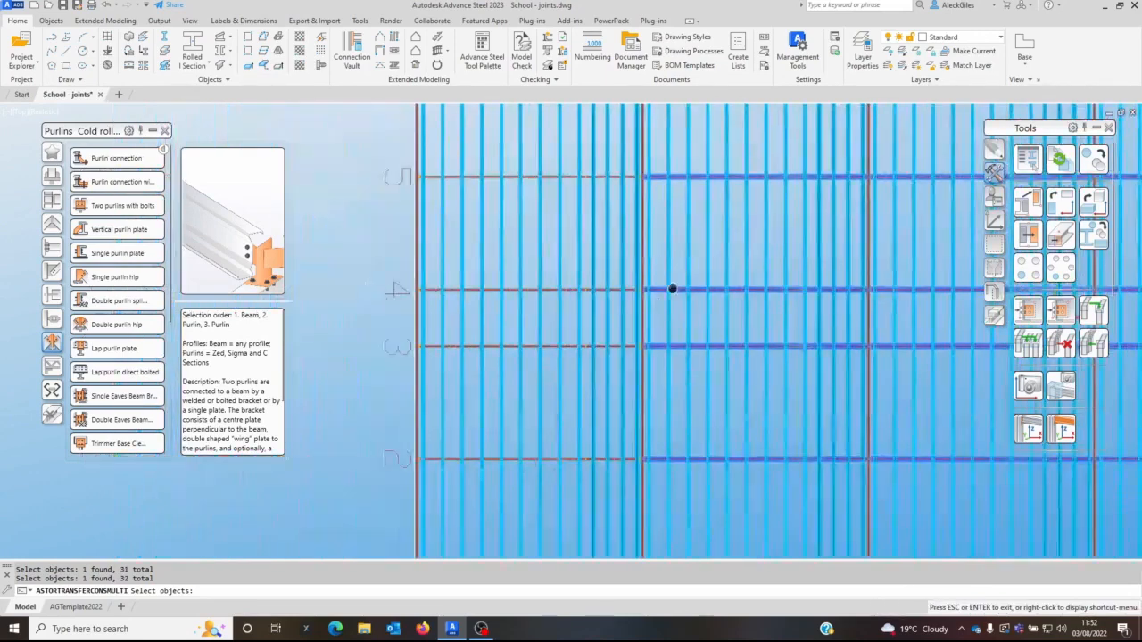
pyautogui.click(616, 459)
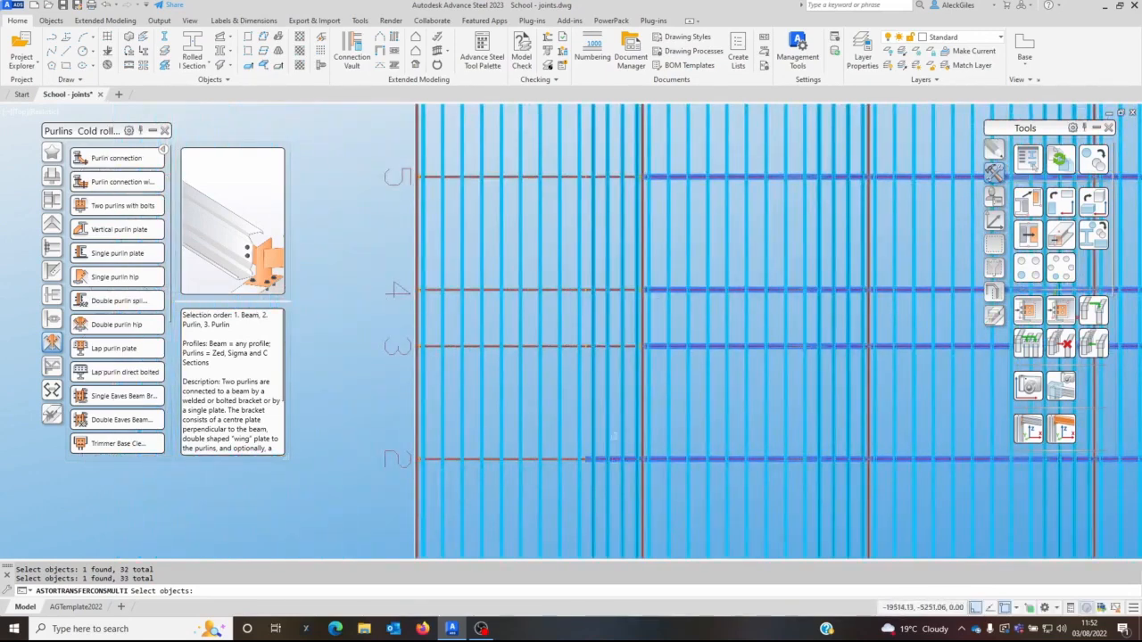
pyautogui.click(616, 347)
pyautogui.click(615, 290)
pyautogui.click(616, 211)
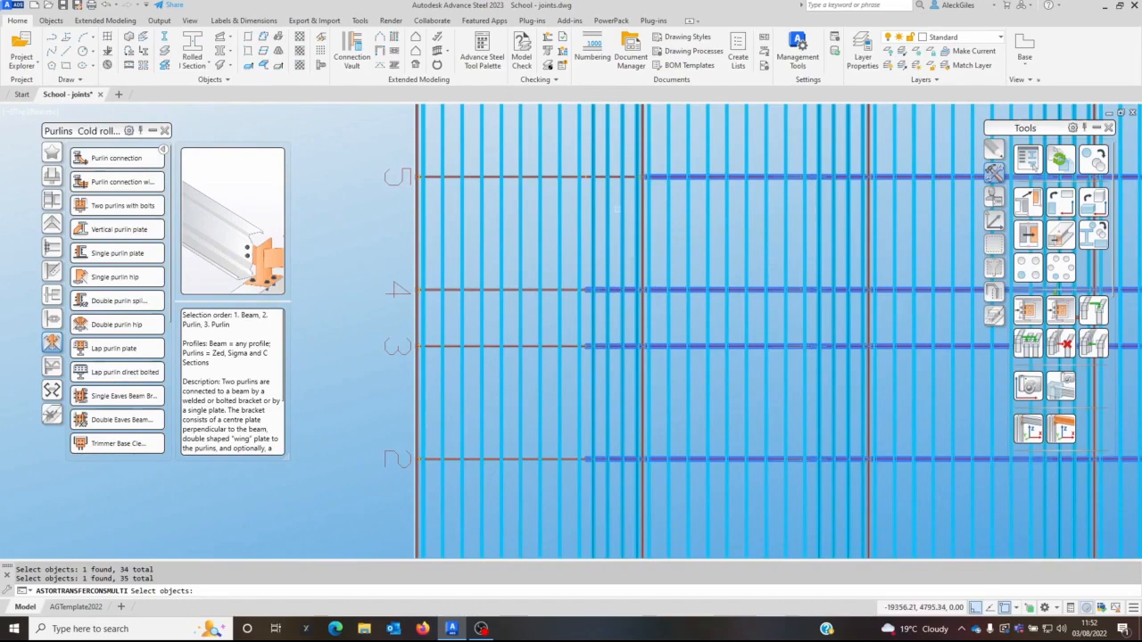
pyautogui.click(615, 176)
pyautogui.click(554, 176)
pyautogui.click(442, 177)
pyautogui.click(552, 290)
pyautogui.click(551, 346)
pyautogui.click(551, 459)
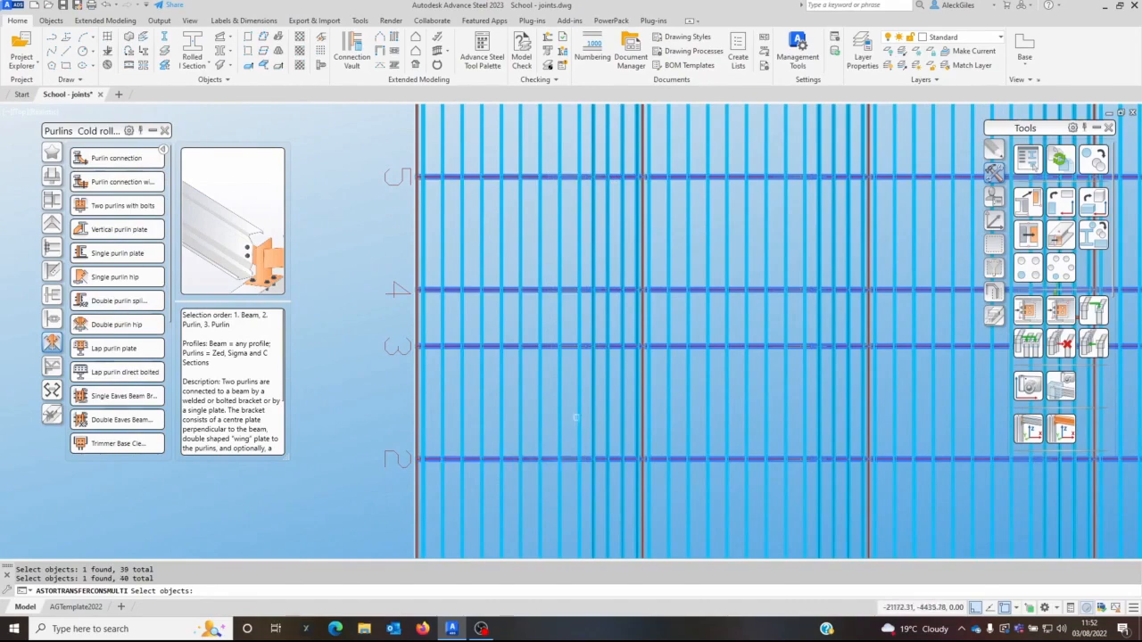
pyautogui.scroll(-3, 576, 420)
pyautogui.moveTo(510, 358); pyautogui.dragTo(457, 354, button='middle')
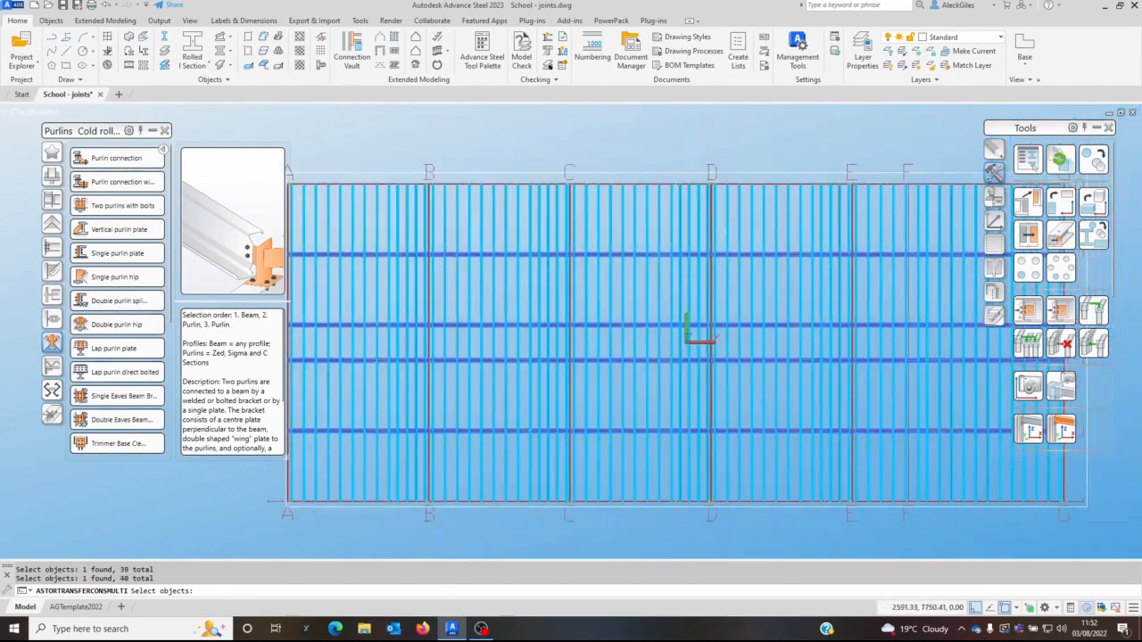
pyautogui.moveTo(775, 386); pyautogui.dragTo(645, 381, button='middle')
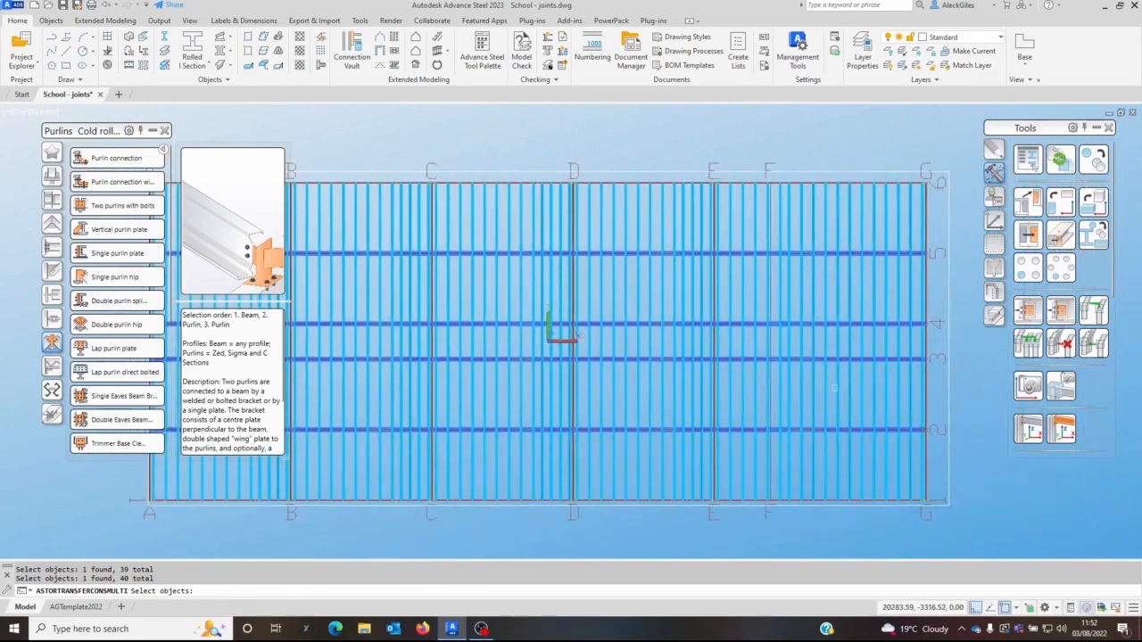
pyautogui.press('Return')
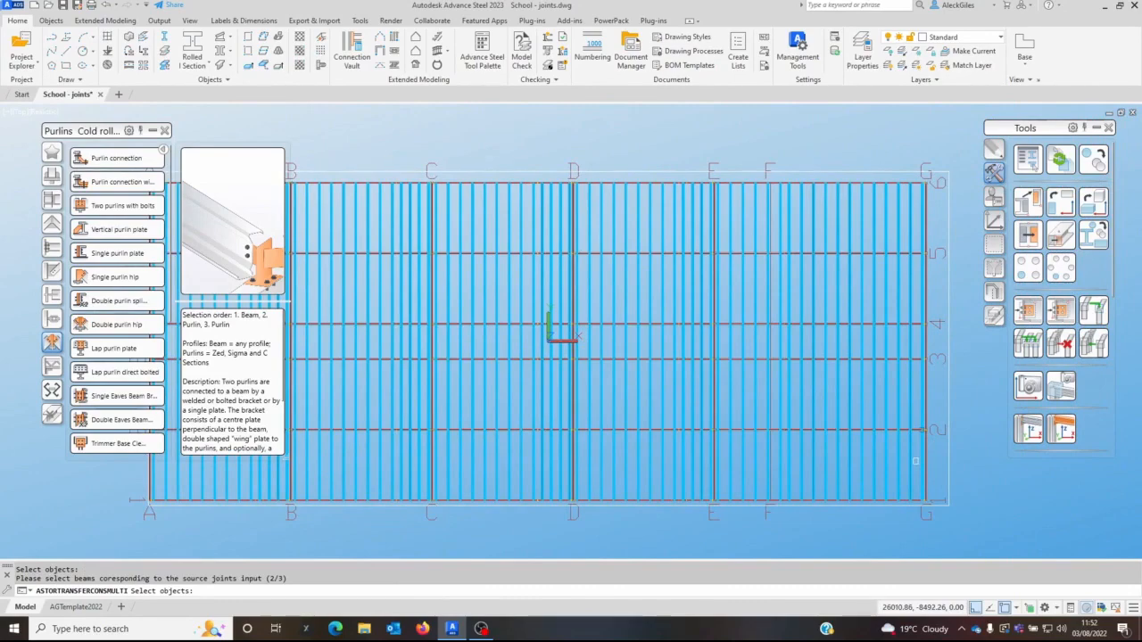
# - Select all purlins between grid lines 1 and 2 as second input and remove the beams along grid line E from the selection
pyautogui.click(914, 461)
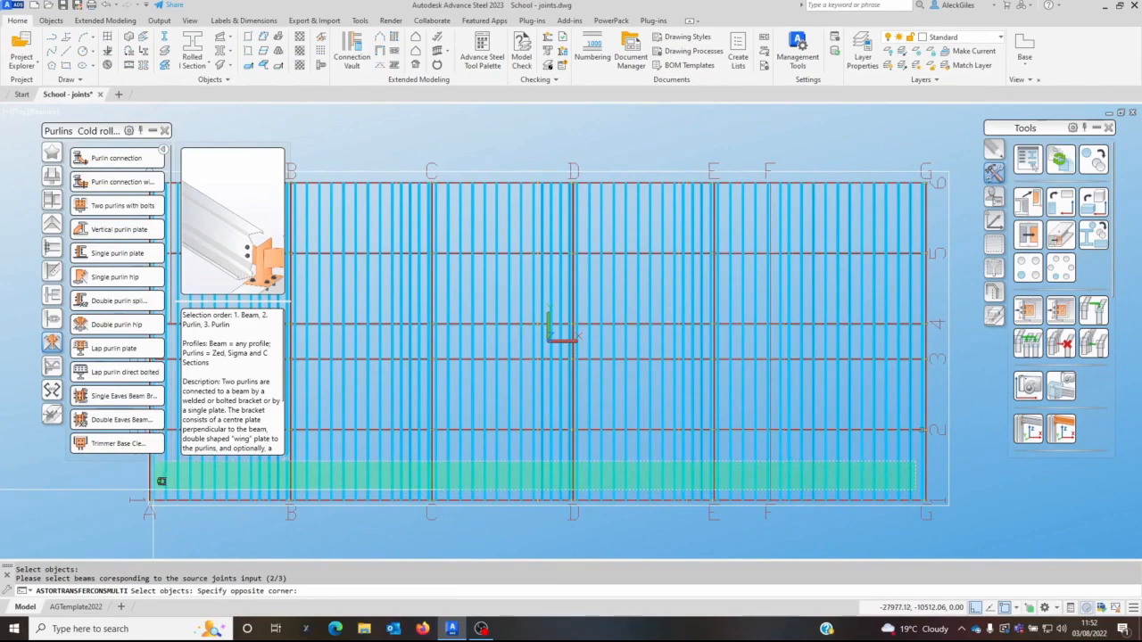
pyautogui.click(161, 481)
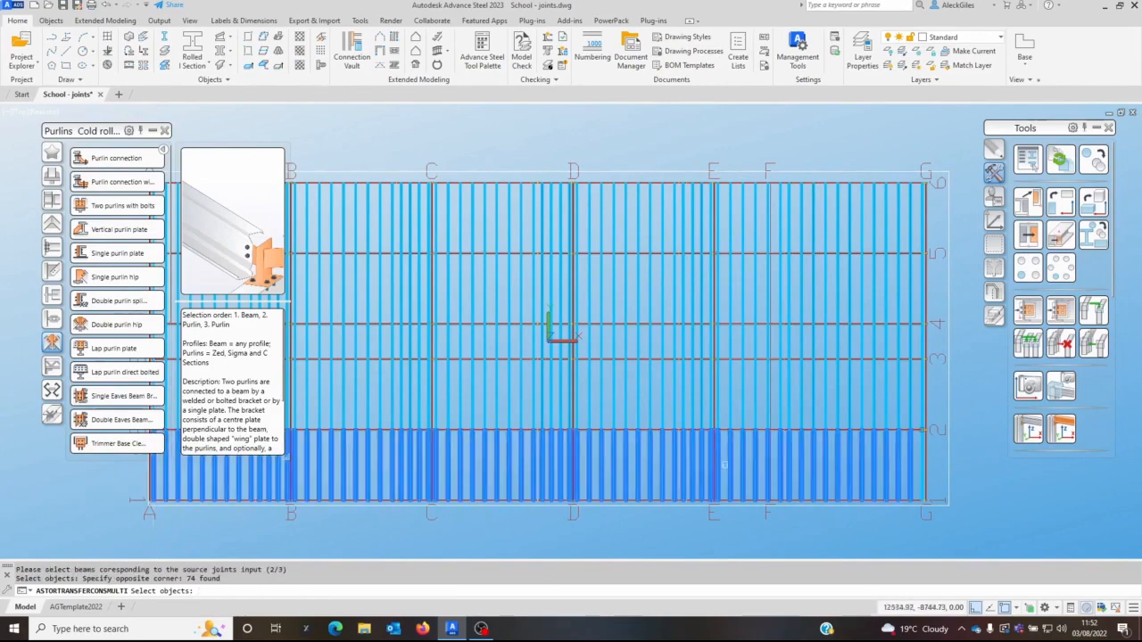
pyautogui.scroll(3, 716, 462)
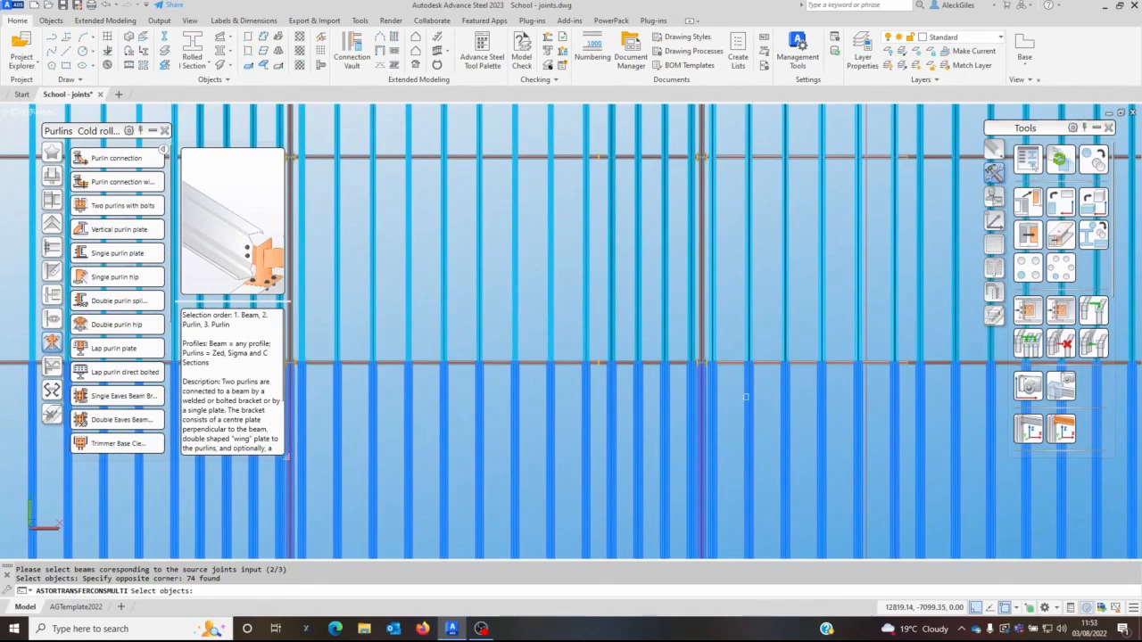
pyautogui.click(704, 412)
pyautogui.click(705, 412)
pyautogui.scroll(2, 705, 412)
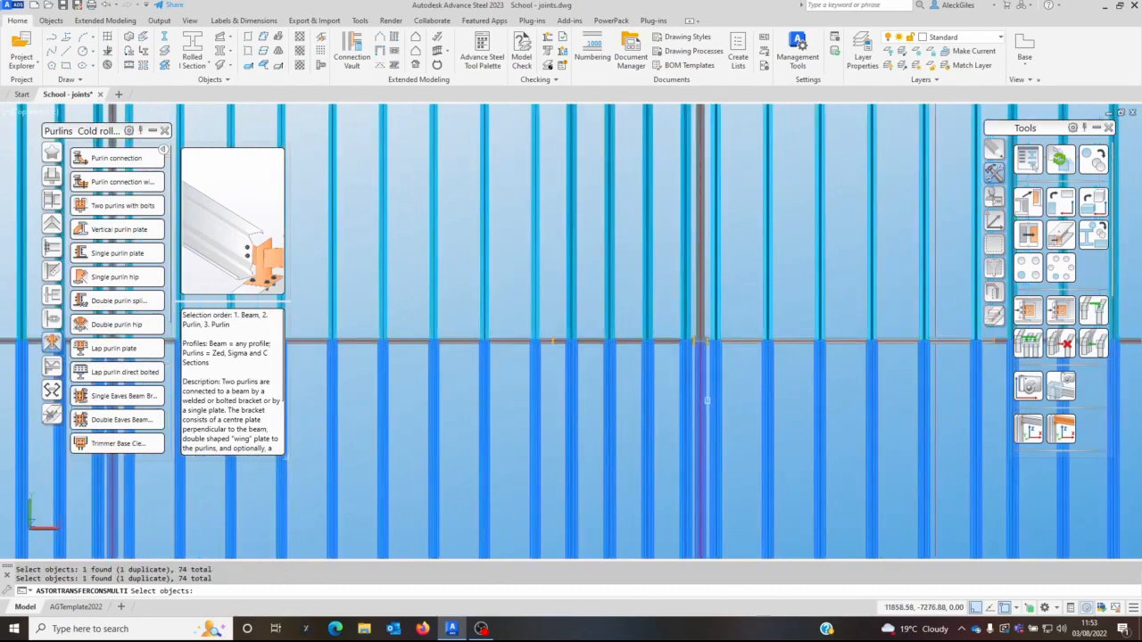
pyautogui.keyDown('shift'); pyautogui.click(703, 395); pyautogui.keyUp('shift')
pyautogui.keyDown('shift'); pyautogui.click(704, 418); pyautogui.keyUp('shift')
pyautogui.keyDown('shift'); pyautogui.click(705, 414); pyautogui.keyUp('shift')
pyautogui.scroll(5, 709, 371)
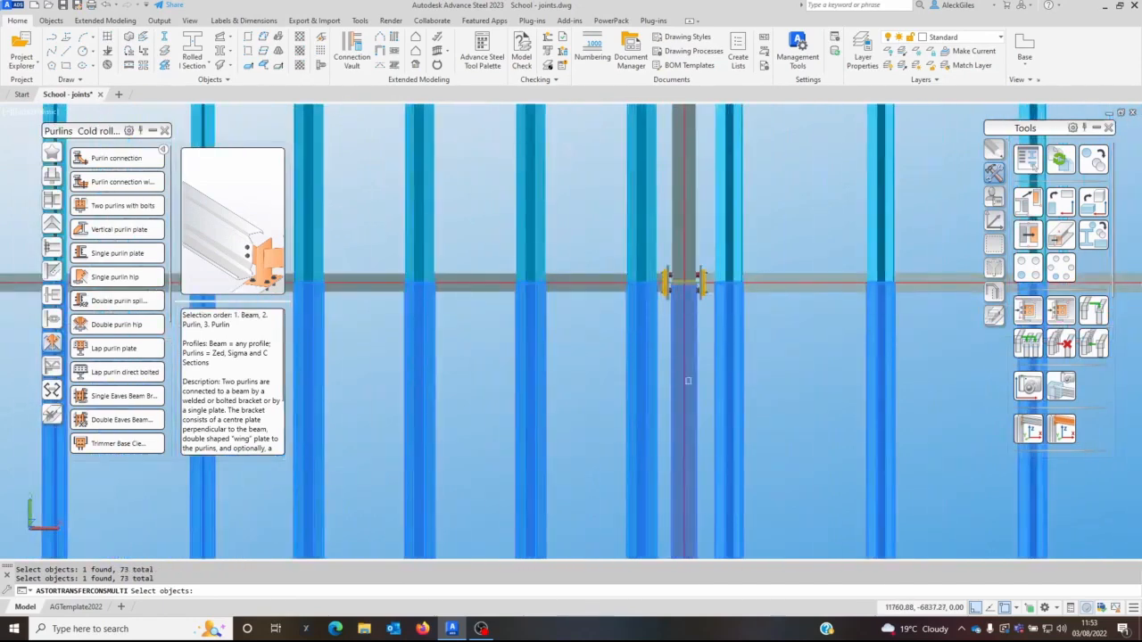
pyautogui.keyDown('shift'); pyautogui.click(705, 368); pyautogui.keyUp('shift')
pyautogui.keyDown('shift'); pyautogui.click(674, 390); pyautogui.keyUp('shift')
pyautogui.scroll(-5, 678, 391)
# - Remove the beams along grid lines D, C and B between grid lines 1 and 2 from the selection
pyautogui.scroll(3, 618, 412)
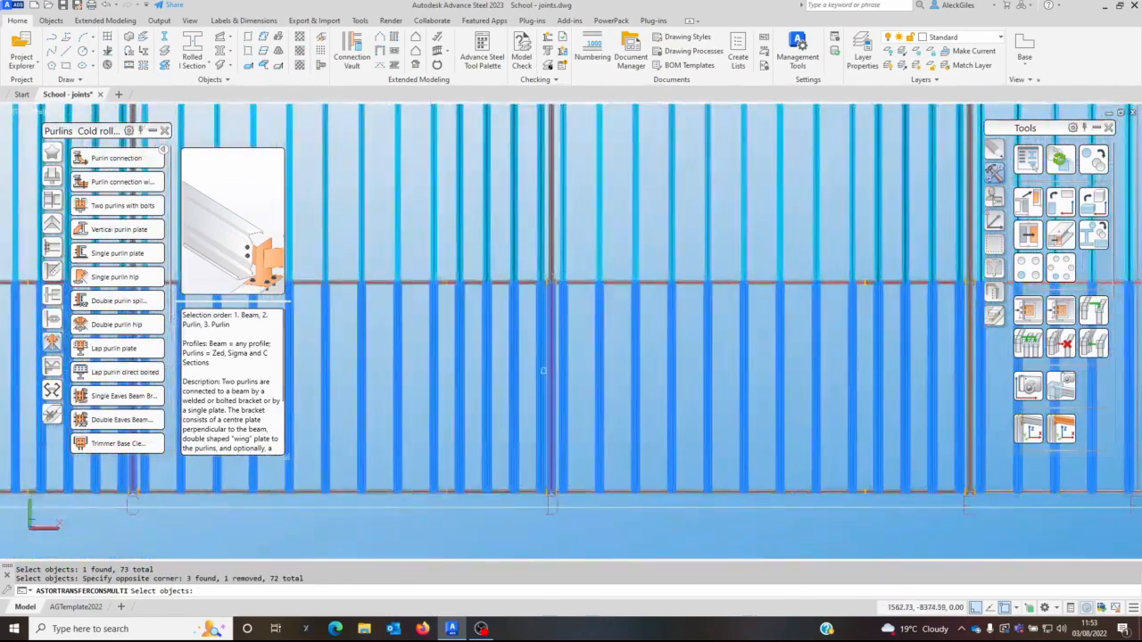
pyautogui.scroll(2, 553, 364)
pyautogui.keyDown('shift'); pyautogui.click(553, 364); pyautogui.keyUp('shift')
pyautogui.scroll(-4, 553, 364)
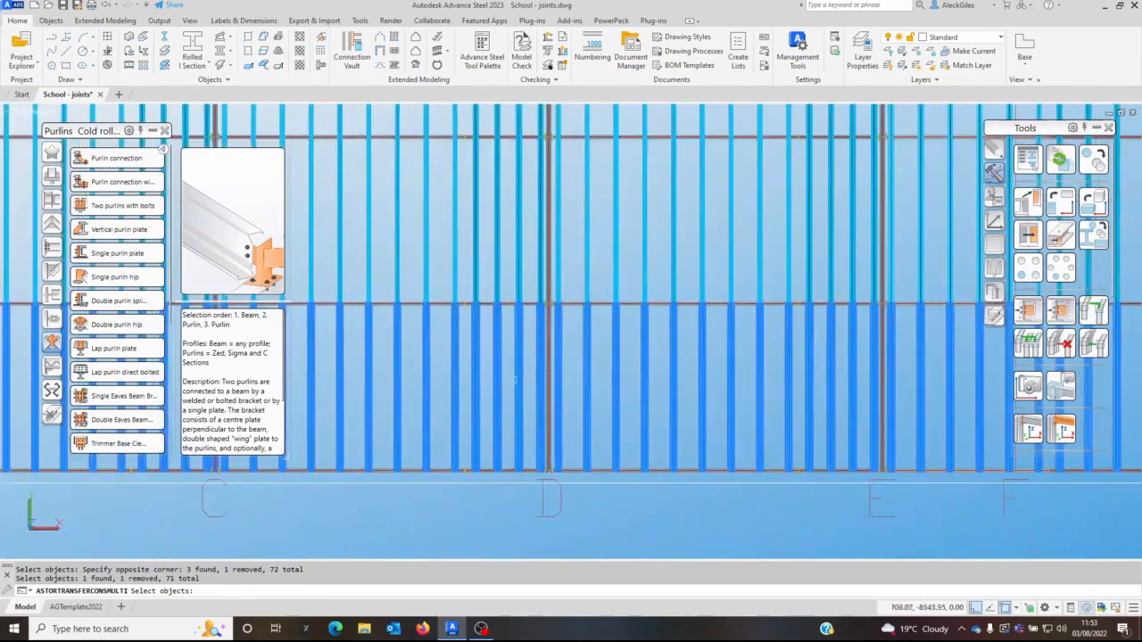
pyautogui.scroll(2, 543, 365)
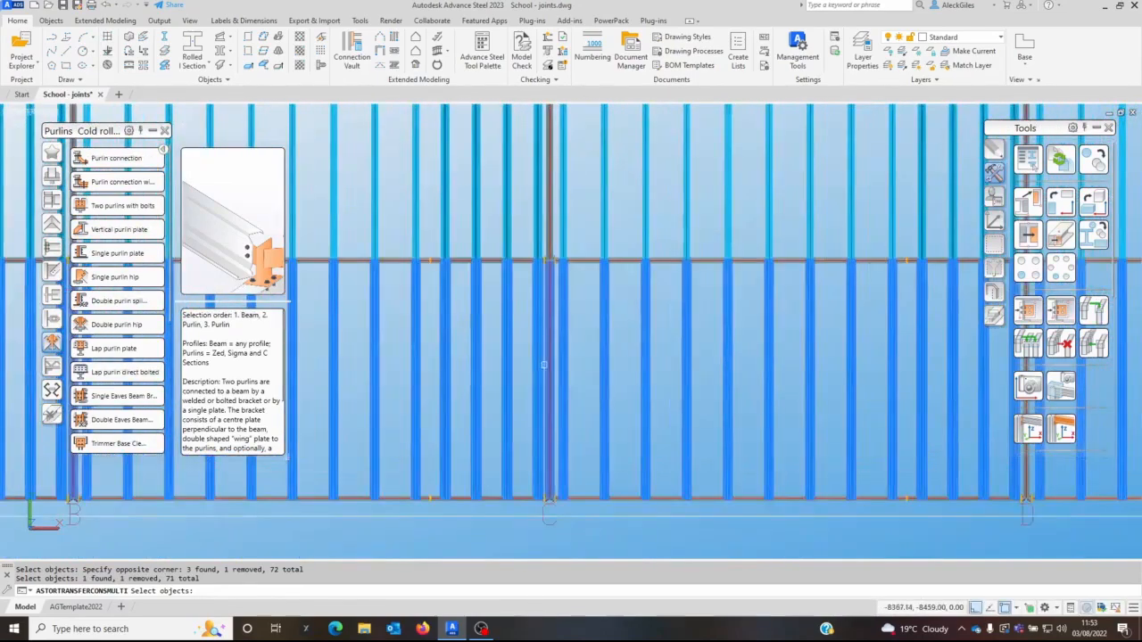
pyautogui.keyDown('shift'); pyautogui.click(546, 365); pyautogui.keyUp('shift')
pyautogui.scroll(-2, 557, 371)
pyautogui.scroll(2, 569, 382)
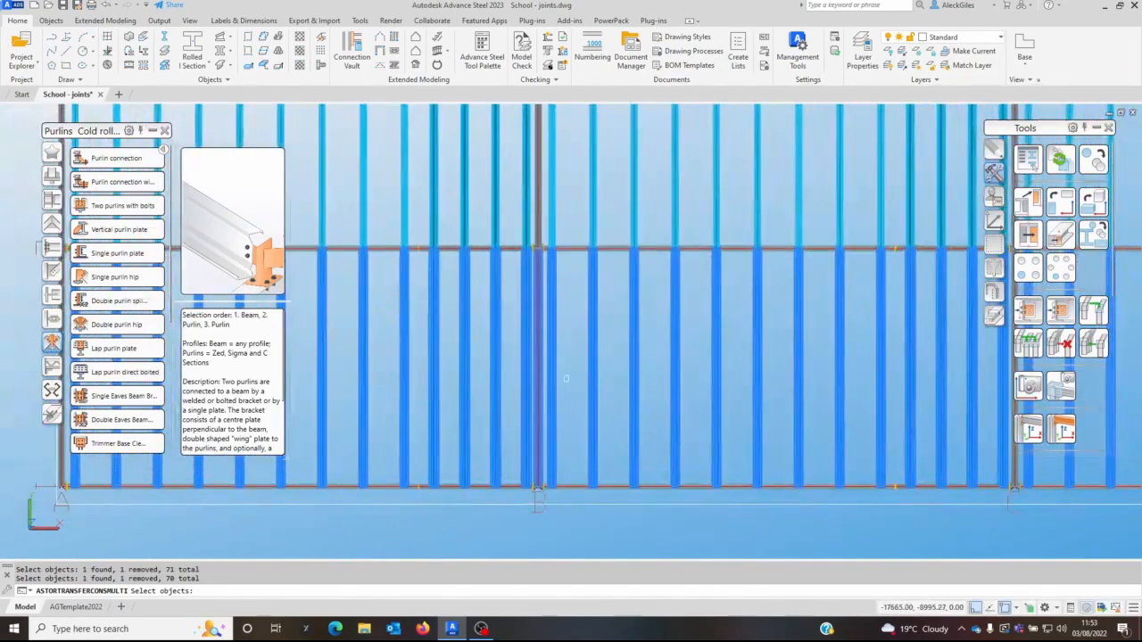
pyautogui.keyDown('shift'); pyautogui.click(541, 374); pyautogui.keyUp('shift')
pyautogui.scroll(-4, 548, 384)
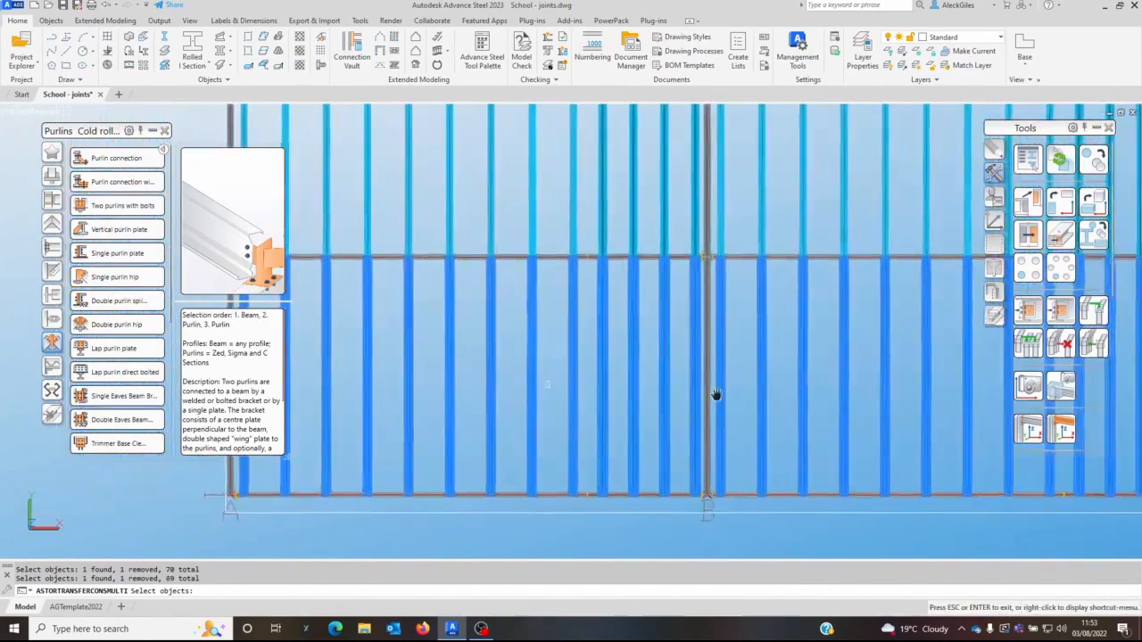
# - Add the purlin beside grid line G between grid lines 3 and 4 to the selection
pyautogui.moveTo(807, 241); pyautogui.dragTo(505, 324, button='middle')
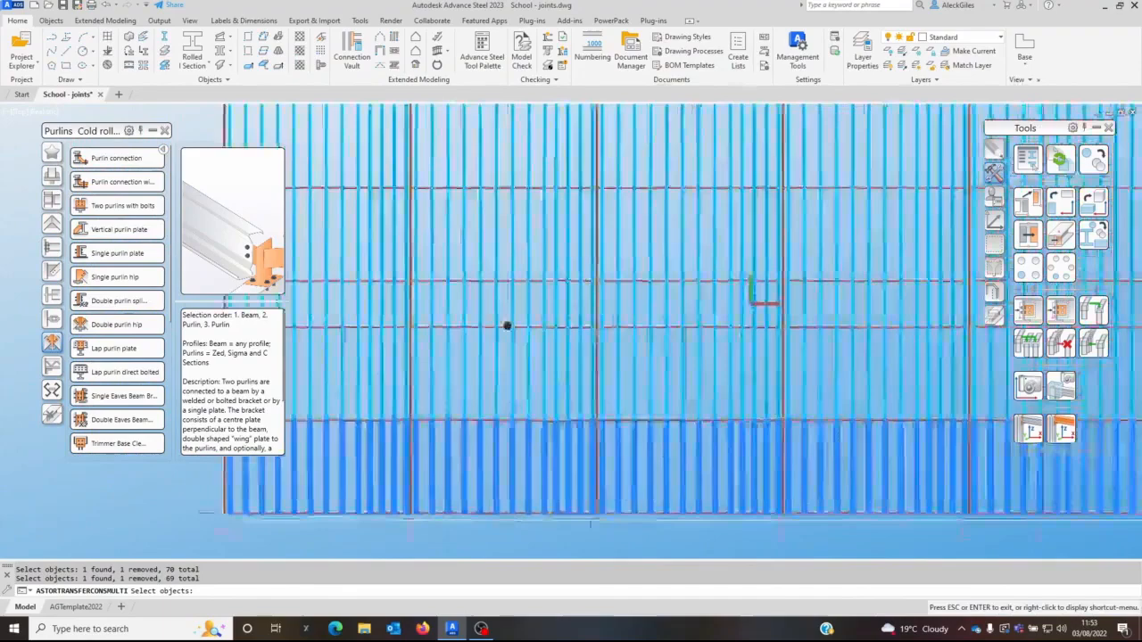
pyautogui.moveTo(835, 364); pyautogui.dragTo(410, 364, button='middle')
pyautogui.scroll(6, 829, 308)
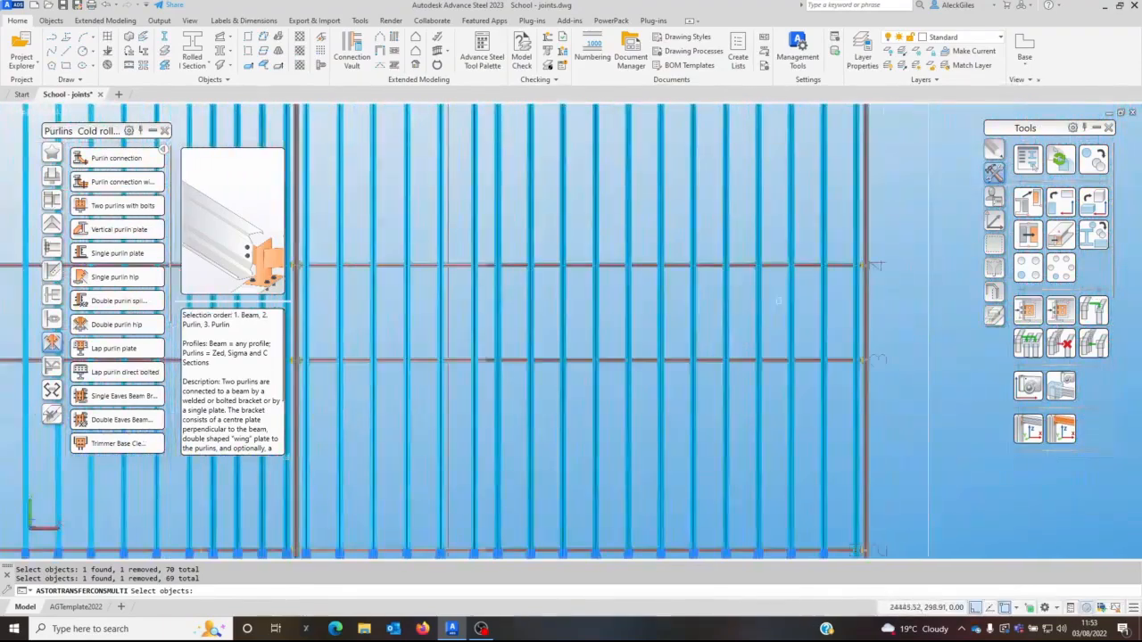
pyautogui.click(857, 311)
pyautogui.scroll(-6, 839, 311)
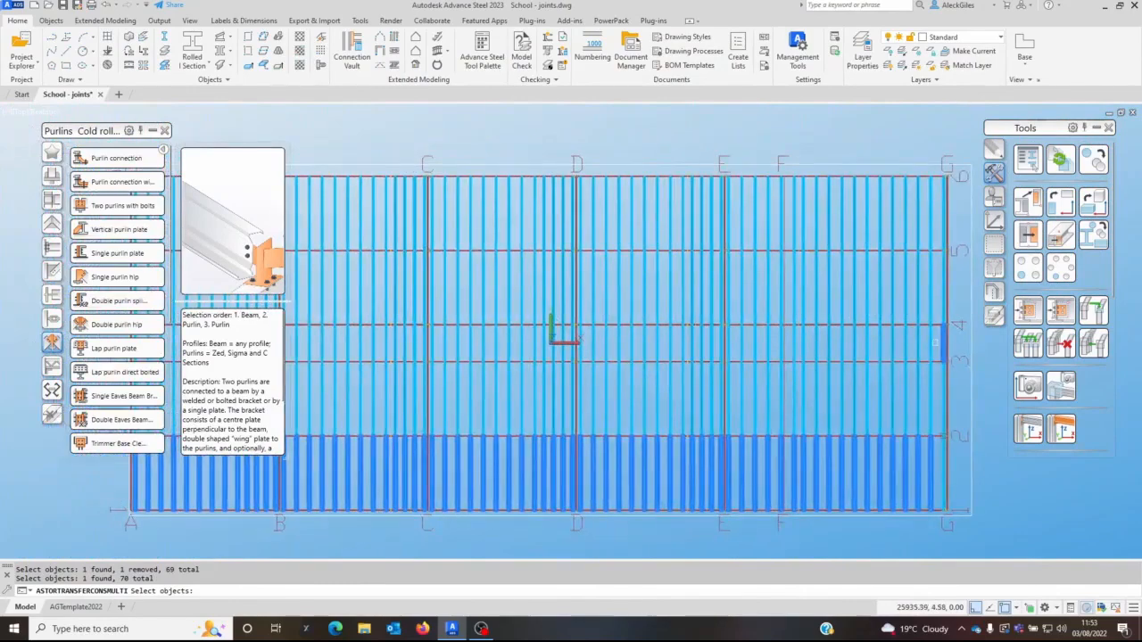
pyautogui.moveTo(790, 351); pyautogui.dragTo(792, 352, button='middle')
pyautogui.scroll(-3, 849, 347)
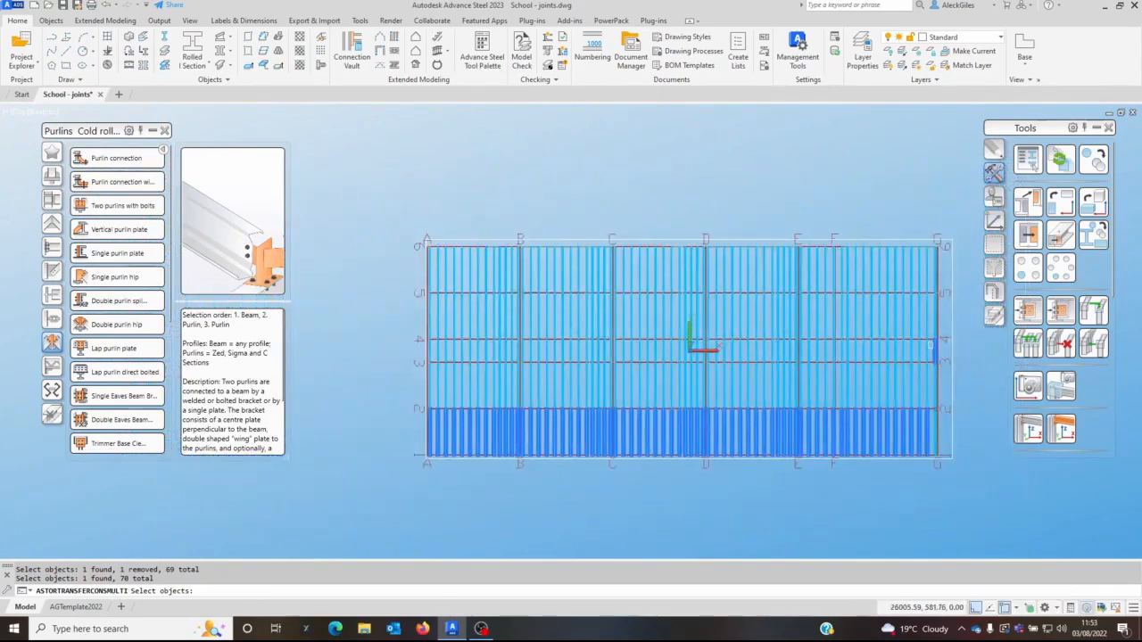
pyautogui.scroll(2, 933, 350)
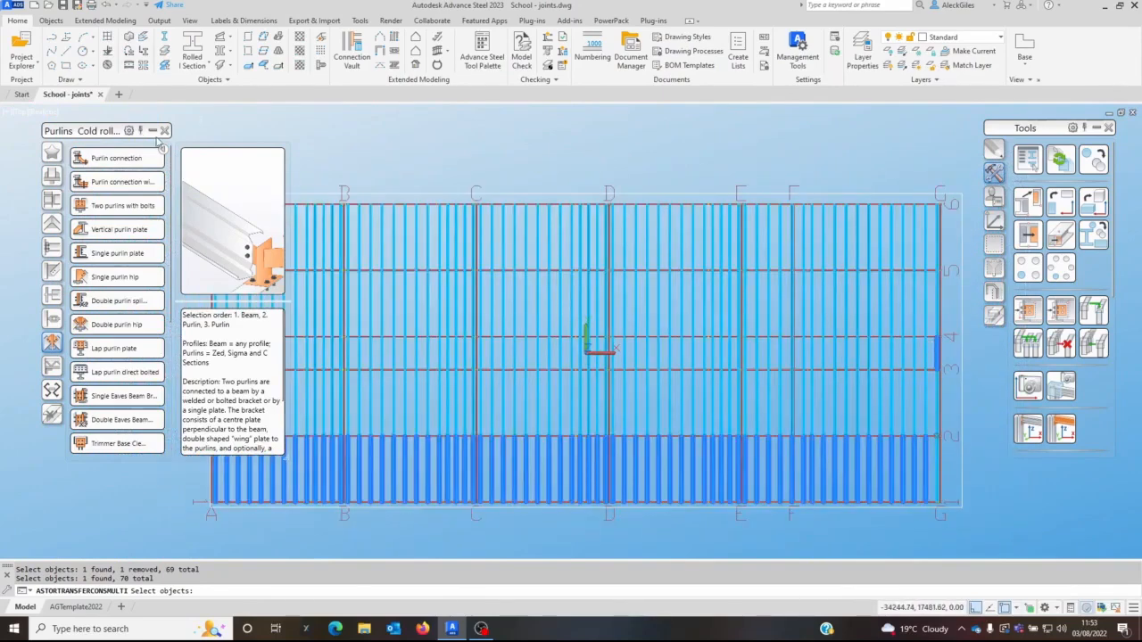
# - Collapse the Connection vault palette and add the remaining purlins between grid lines 3 and 4, from G to A, to the selection
pyautogui.click(152, 130)
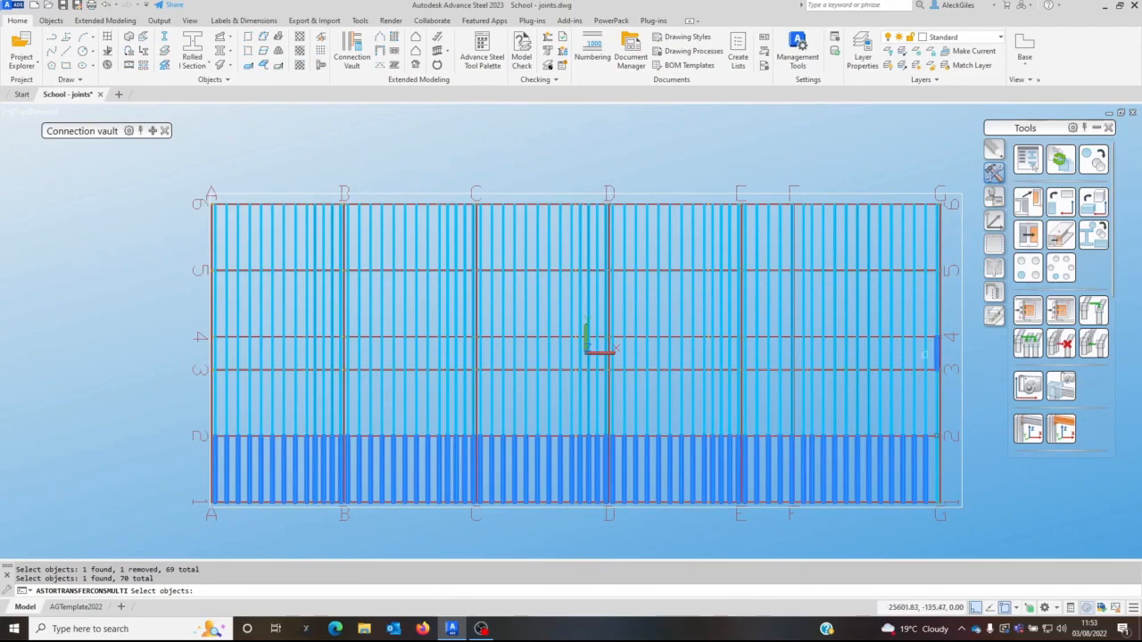
pyautogui.click(931, 355)
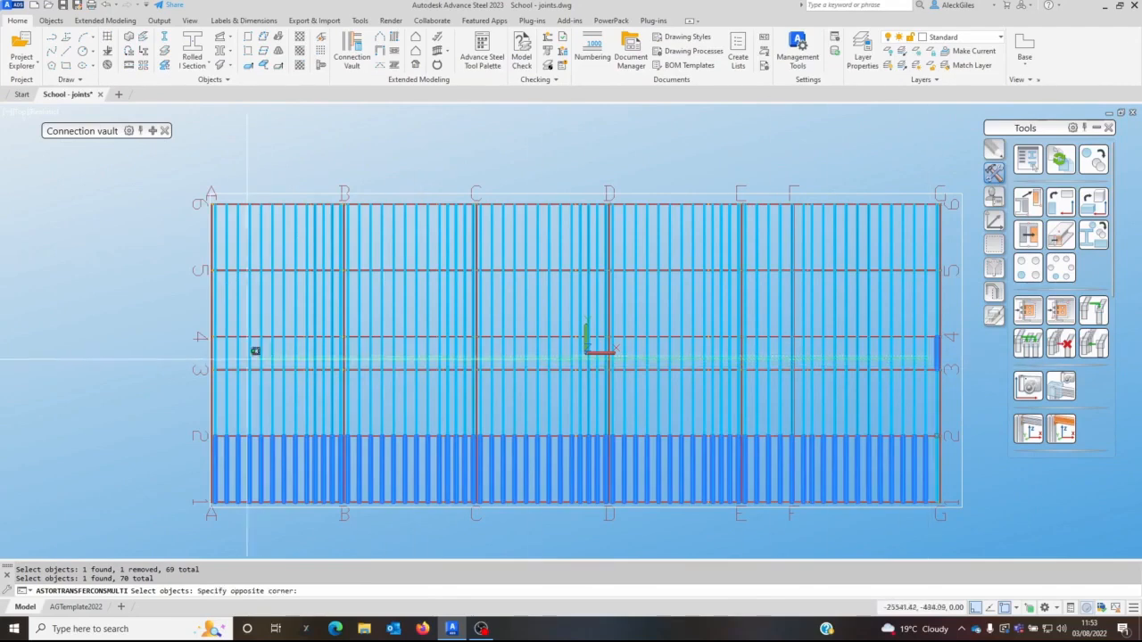
pyautogui.click(215, 357)
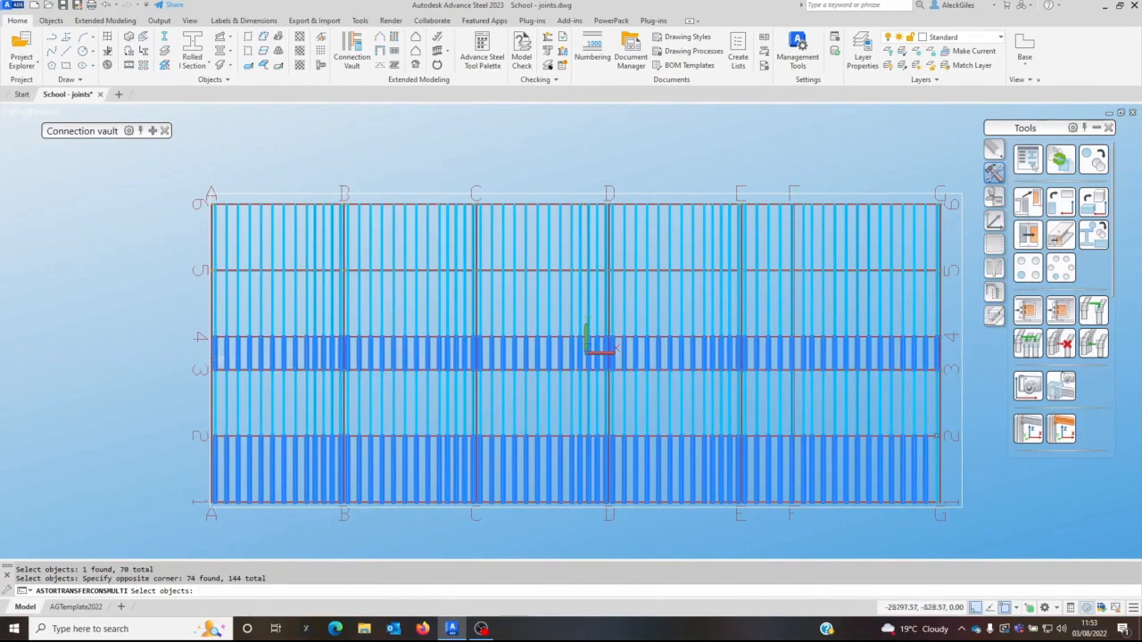
# - Remove the beams along grid lines E, D, C and B between grid lines 3 and 4 from the selection
pyautogui.scroll(4, 794, 363)
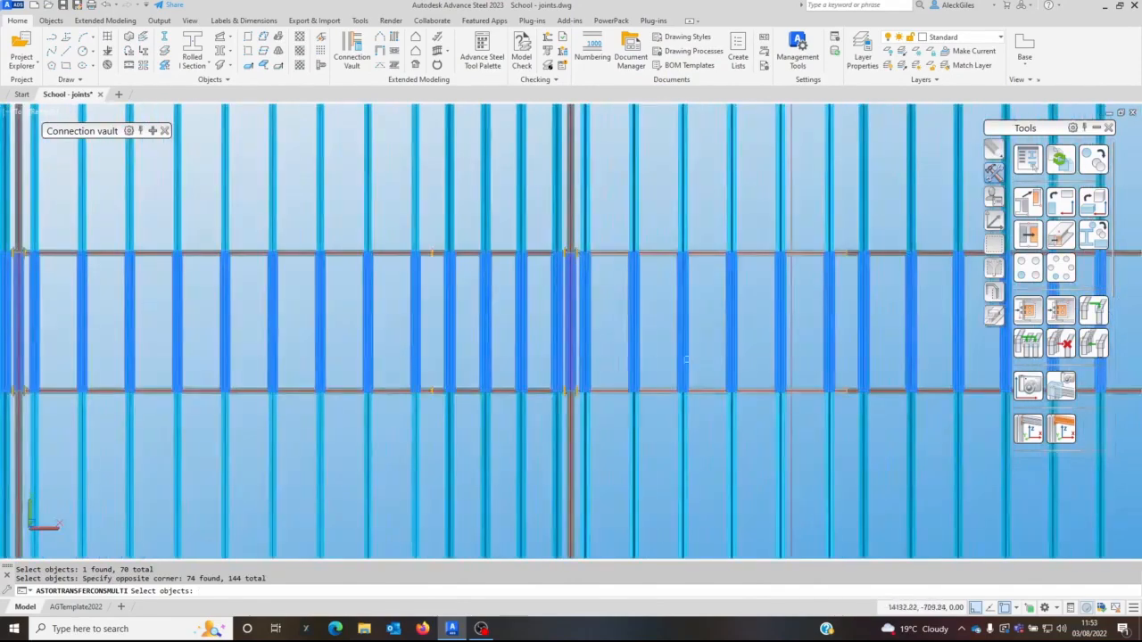
pyautogui.keyDown('shift'); pyautogui.click(573, 347); pyautogui.keyUp('shift')
pyautogui.scroll(3, 575, 347)
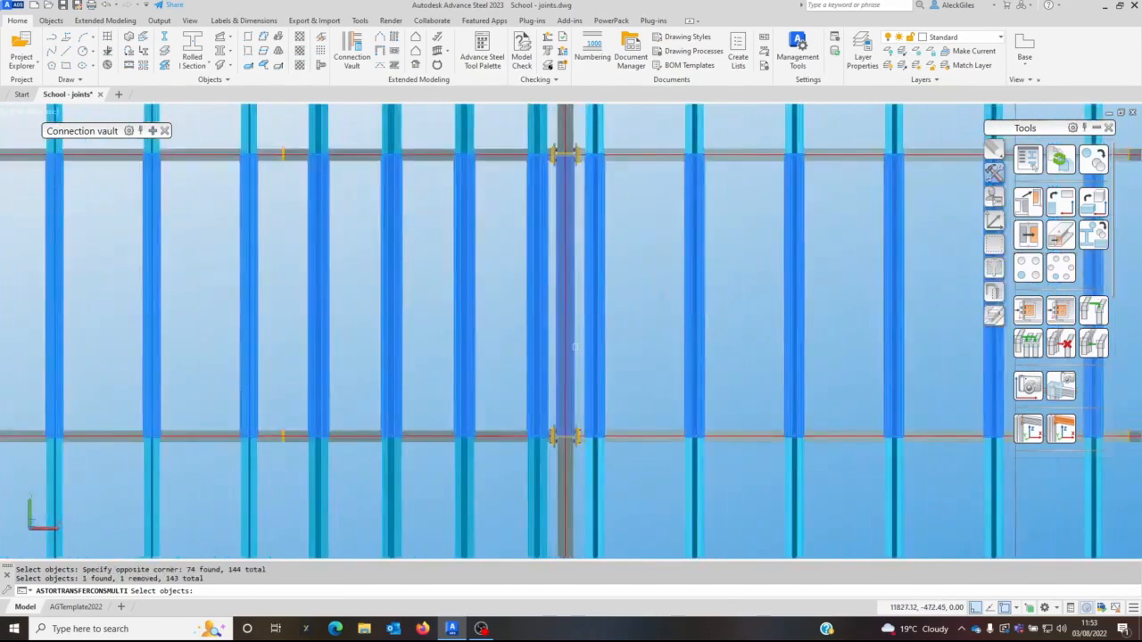
pyautogui.keyDown('shift'); pyautogui.click(578, 336); pyautogui.keyUp('shift')
pyautogui.keyDown('shift'); pyautogui.click(561, 345); pyautogui.keyUp('shift')
pyautogui.scroll(-3, 510, 346)
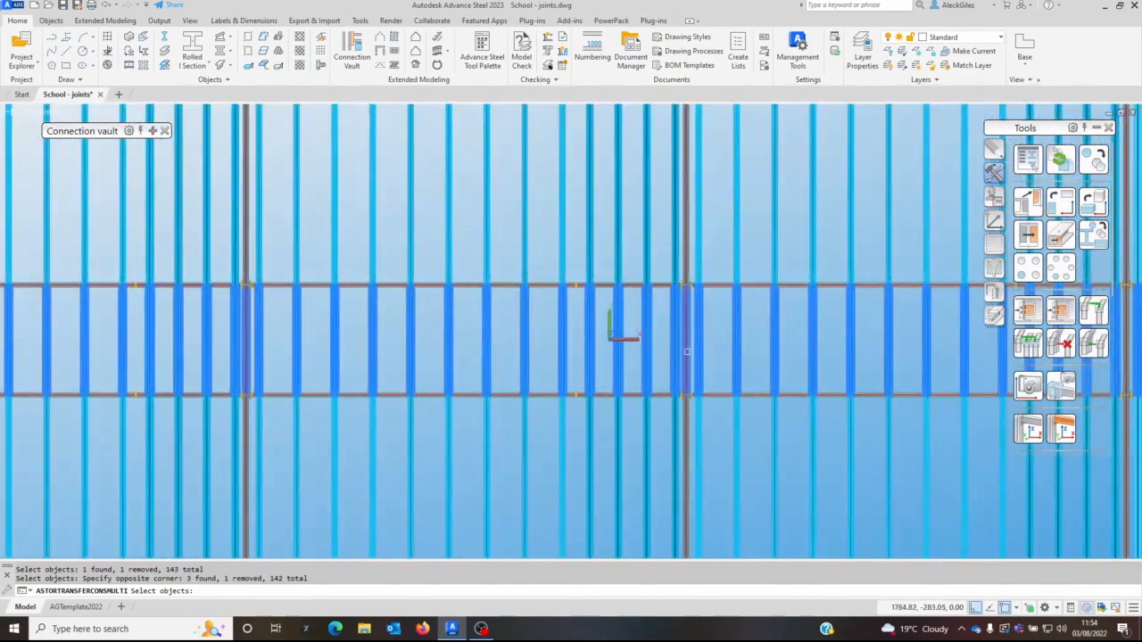
pyautogui.keyDown('shift'); pyautogui.click(687, 351); pyautogui.keyUp('shift')
pyautogui.keyDown('shift'); pyautogui.click(245, 361); pyautogui.keyUp('shift')
pyautogui.moveTo(277, 324); pyautogui.dragTo(632, 313, button='middle')
pyautogui.keyDown('shift'); pyautogui.click(422, 308); pyautogui.keyUp('shift')
# - Add all purlins between grid lines 5 and 6, from G to A, to the selection
pyautogui.scroll(-2, 633, 313)
pyautogui.moveTo(840, 306); pyautogui.dragTo(305, 476, button='middle')
pyautogui.moveTo(666, 436); pyautogui.dragTo(362, 416, button='middle')
pyautogui.click(770, 288)
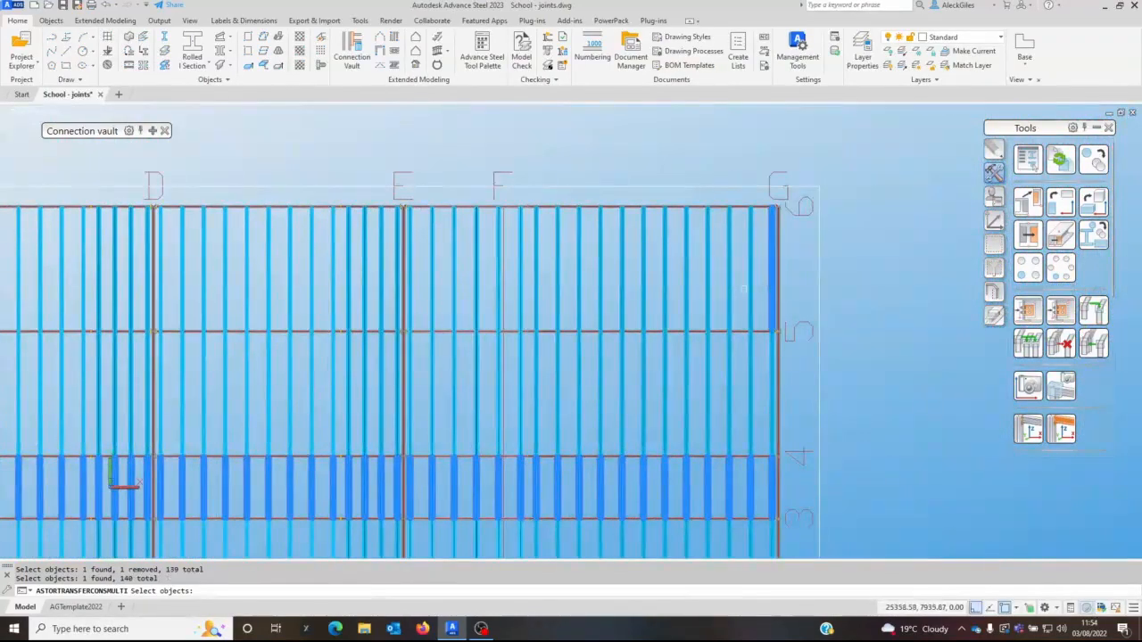
pyautogui.click(754, 296)
pyautogui.scroll(-2, 632, 304)
pyautogui.moveTo(608, 307); pyautogui.dragTo(895, 312, button='middle')
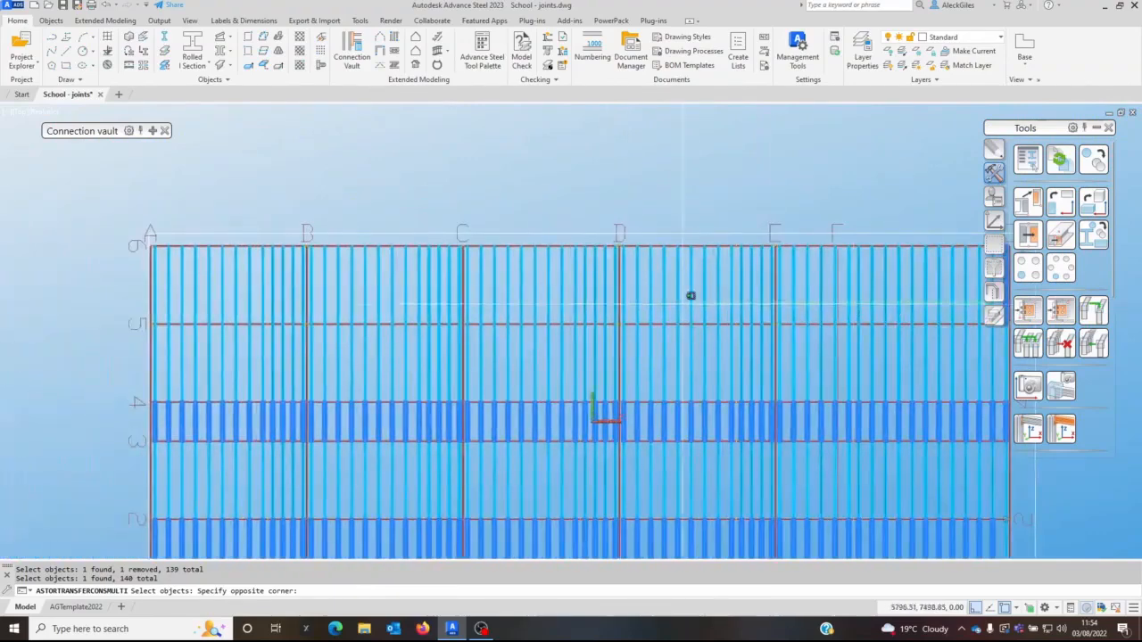
pyautogui.click(162, 304)
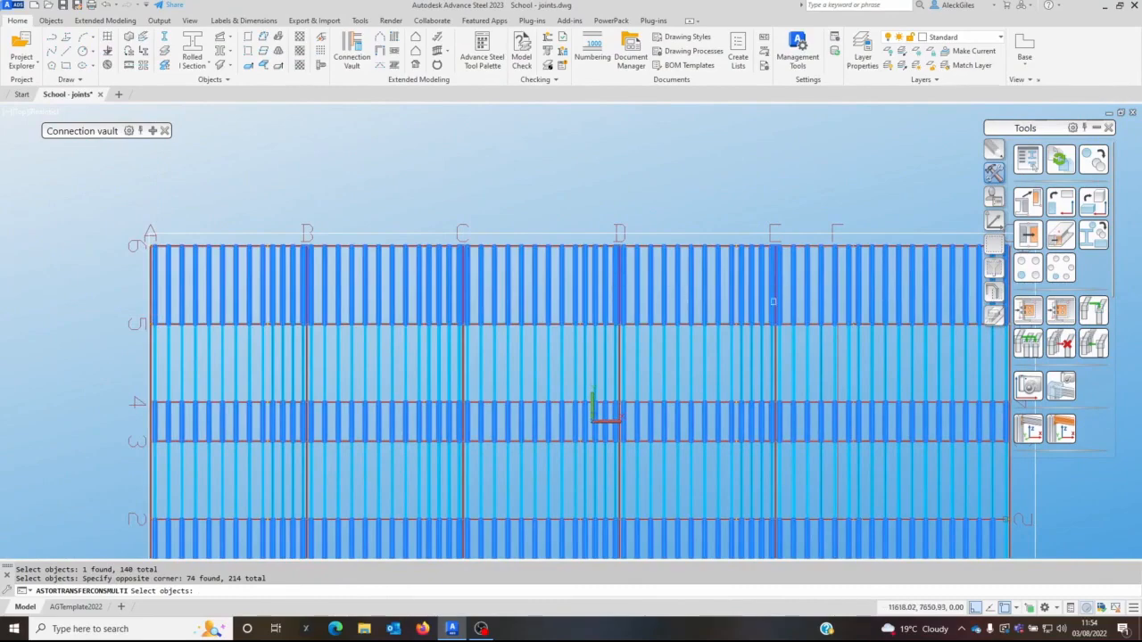
# - Remove the beams along grid line E between grid lines 5 and 6 from the selection
pyautogui.scroll(8, 772, 302)
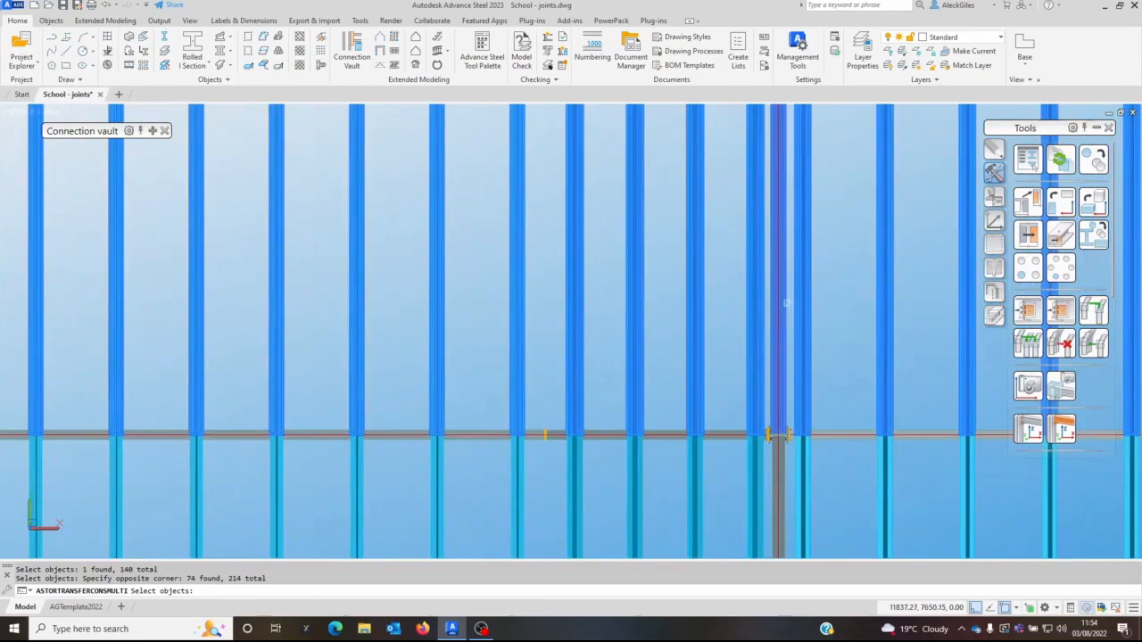
pyautogui.keyDown('shift'); pyautogui.click(785, 306); pyautogui.keyUp('shift')
pyautogui.keyDown('shift'); pyautogui.click(785, 308); pyautogui.keyUp('shift')
pyautogui.keyDown('shift'); pyautogui.click(787, 315); pyautogui.keyUp('shift')
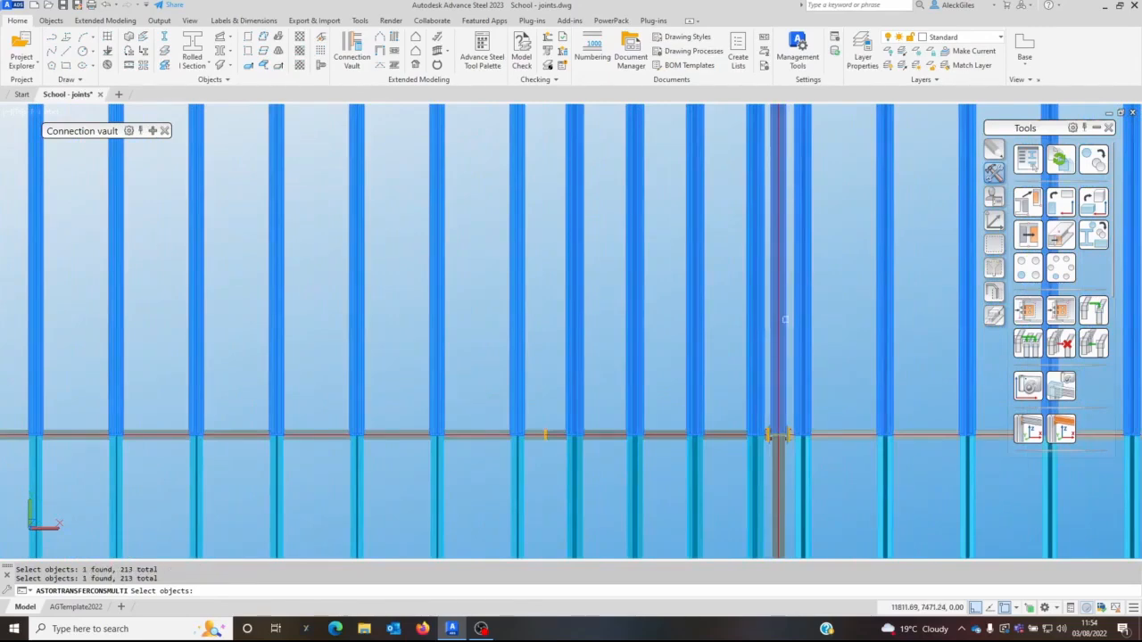
pyautogui.scroll(2, 785, 318)
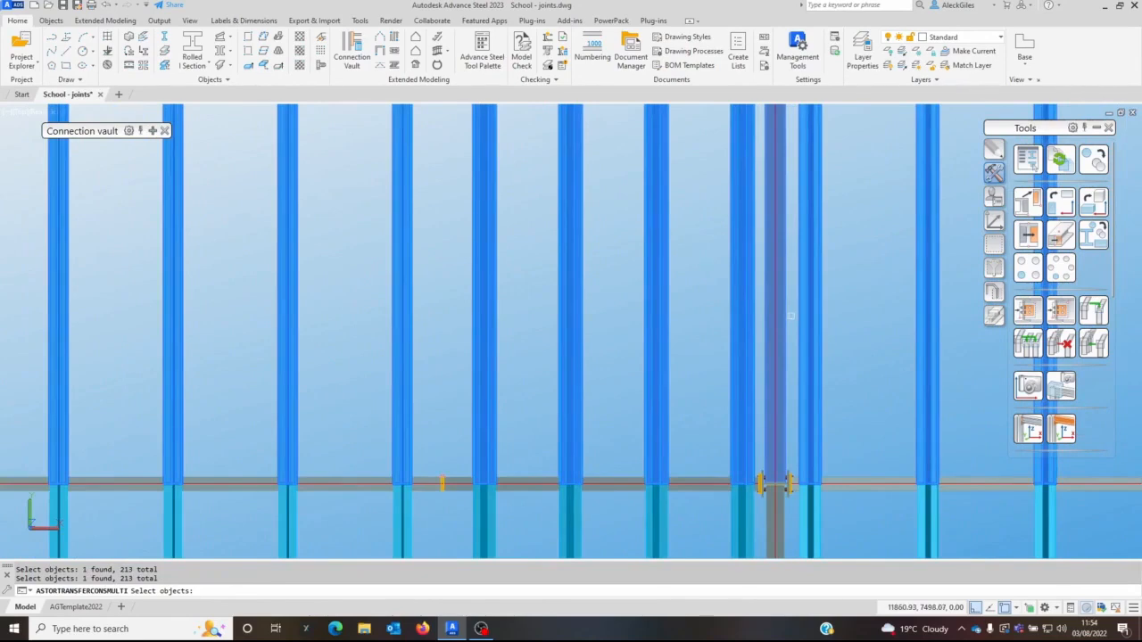
pyautogui.keyDown('shift'); pyautogui.click(790, 316); pyautogui.keyUp('shift')
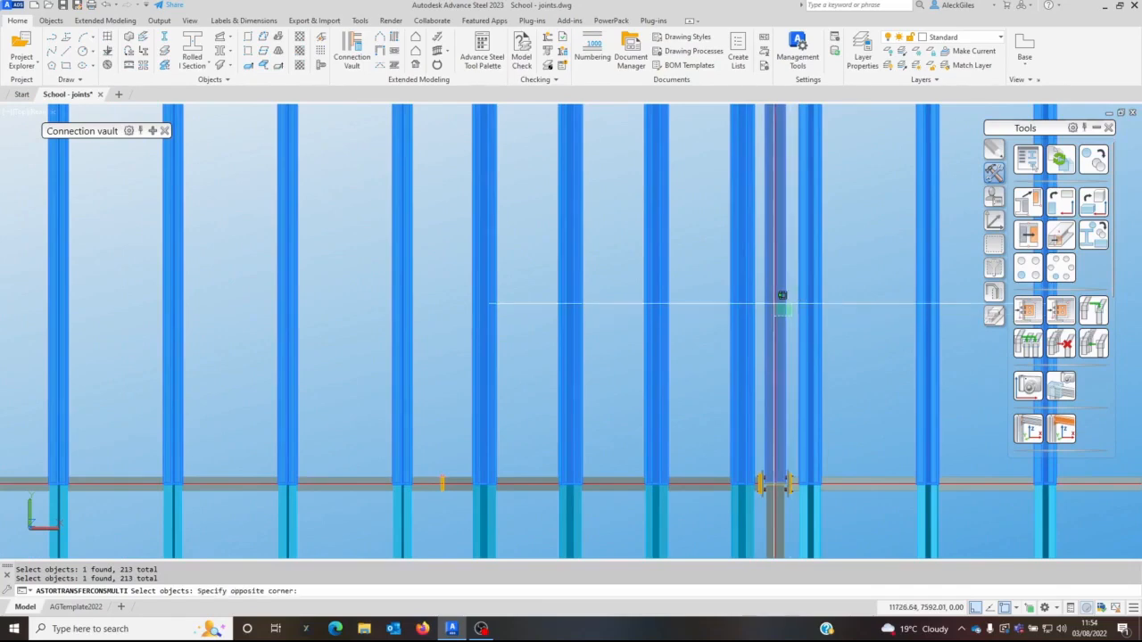
pyautogui.keyDown('shift'); pyautogui.click(777, 305); pyautogui.keyUp('shift')
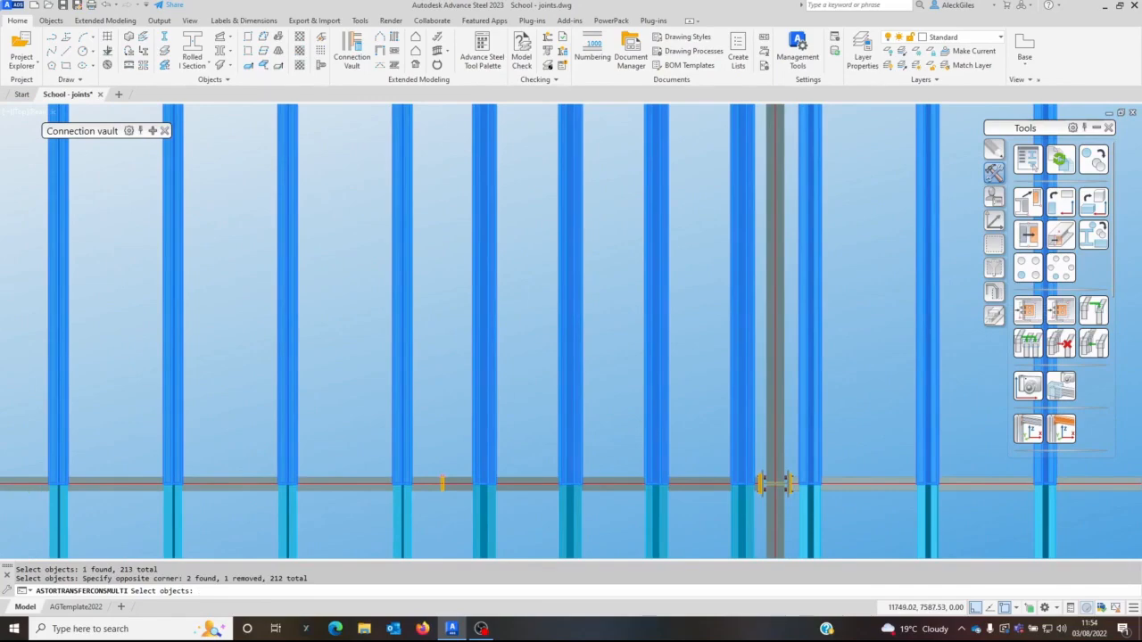
# - Remove the beams along grid lines D, C and B between grid lines 5 and 6, and accept the purlins as second input
pyautogui.scroll(-3, 776, 304)
pyautogui.keyDown('shift'); pyautogui.click(255, 307); pyautogui.keyUp('shift')
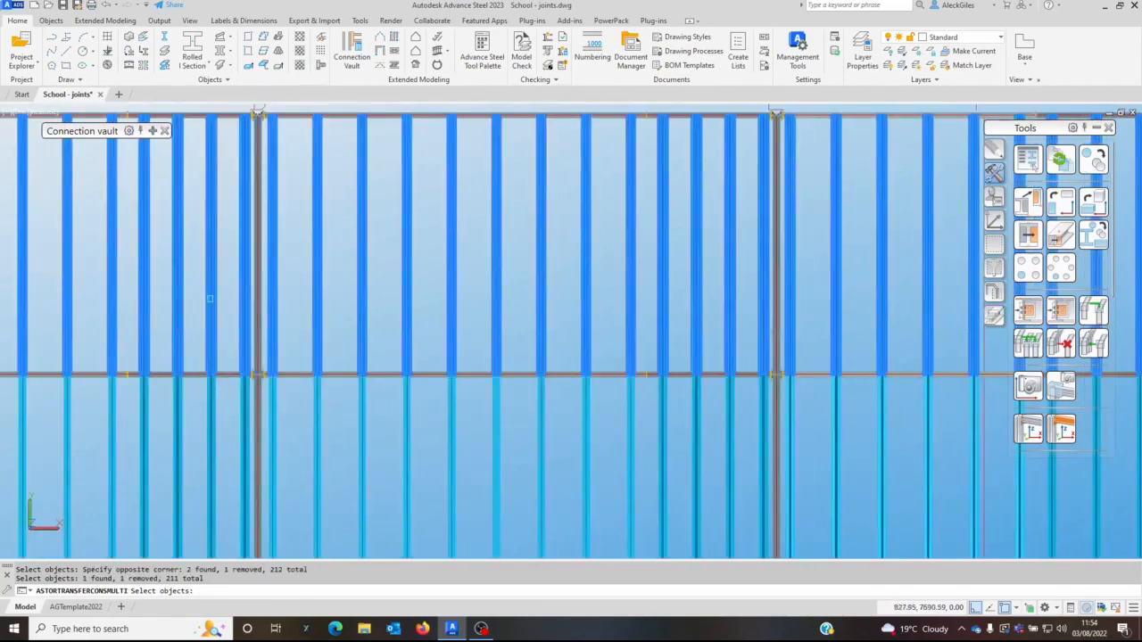
pyautogui.moveTo(255, 306); pyautogui.dragTo(51, 367, button='middle')
pyautogui.keyDown('shift'); pyautogui.click(572, 314); pyautogui.keyUp('shift')
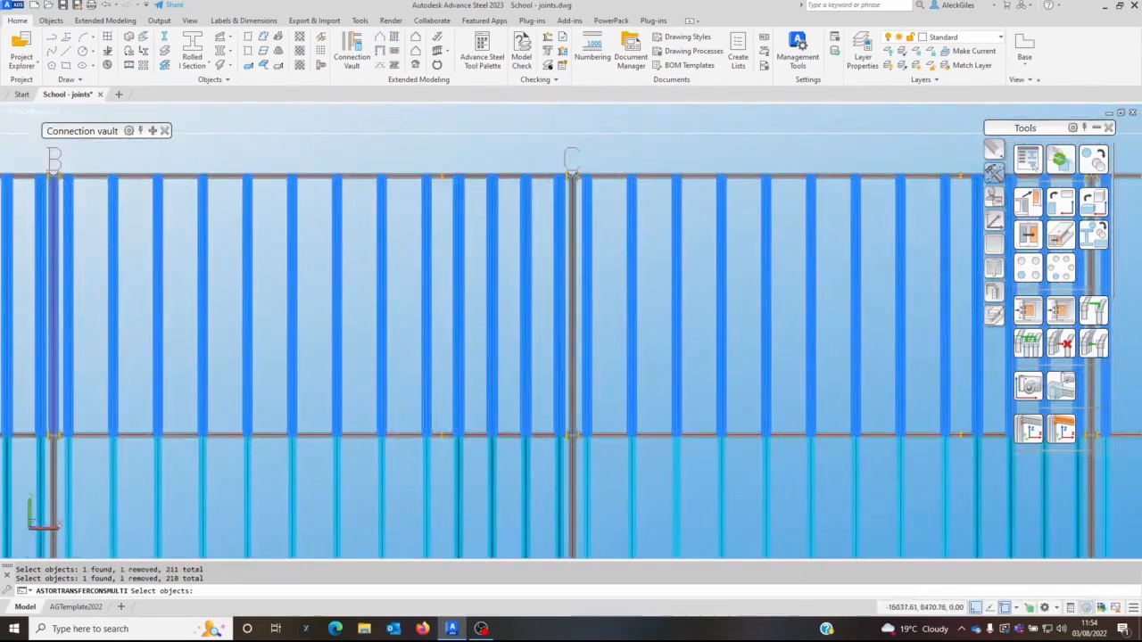
pyautogui.keyDown('shift'); pyautogui.click(55, 339); pyautogui.keyUp('shift')
pyautogui.moveTo(204, 332); pyautogui.dragTo(948, 302, button='middle')
pyautogui.press('Return')
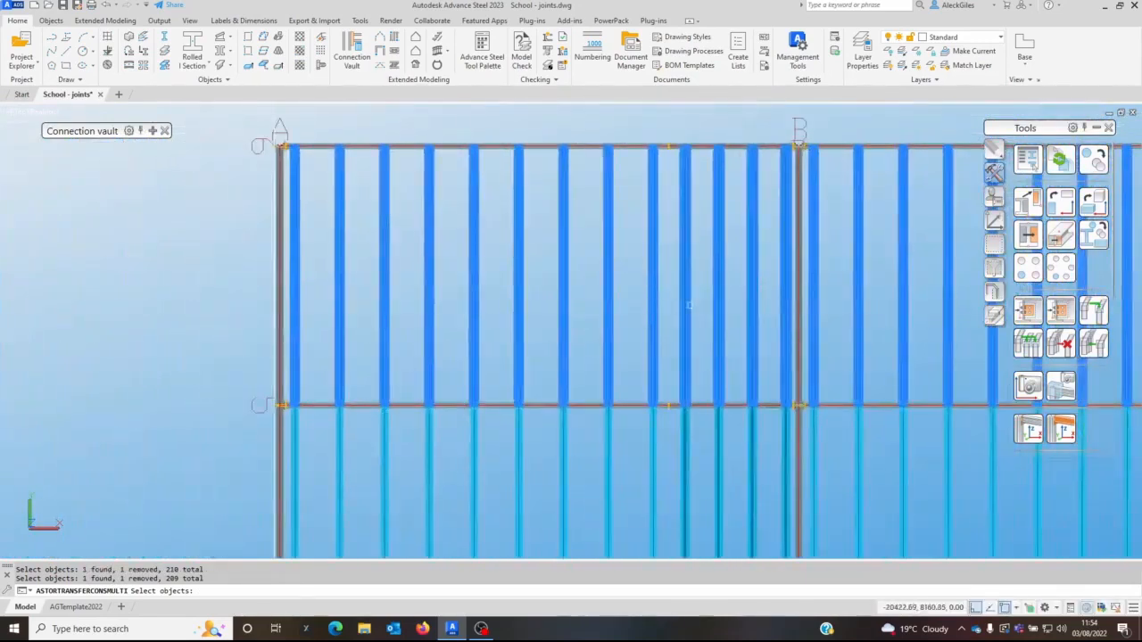
# - Select all purlins between grid lines 2 and 3, from G to A, for the third connection input
pyautogui.scroll(-4, 592, 283)
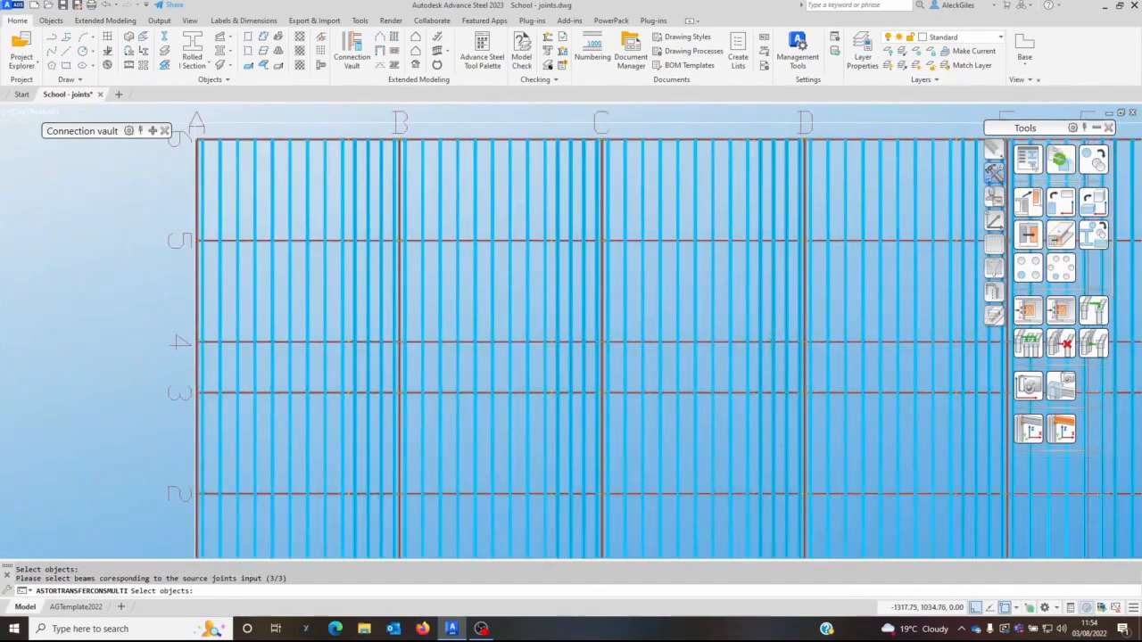
pyautogui.scroll(-3, 742, 347)
pyautogui.moveTo(828, 410); pyautogui.dragTo(474, 337, button='middle')
pyautogui.scroll(2, 723, 336)
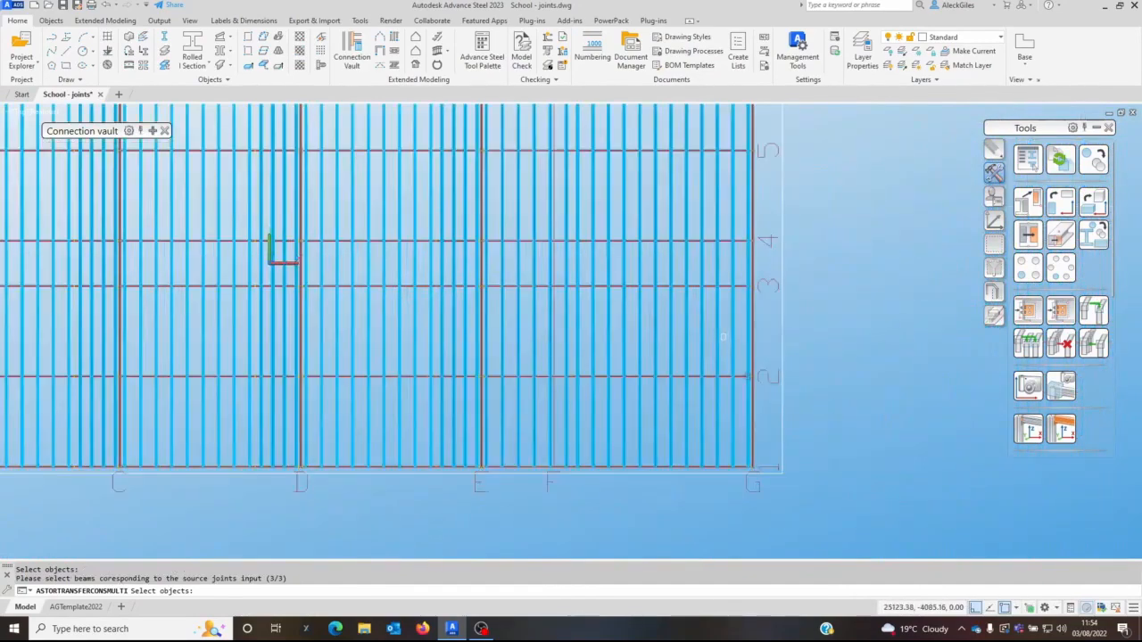
pyautogui.click(744, 339)
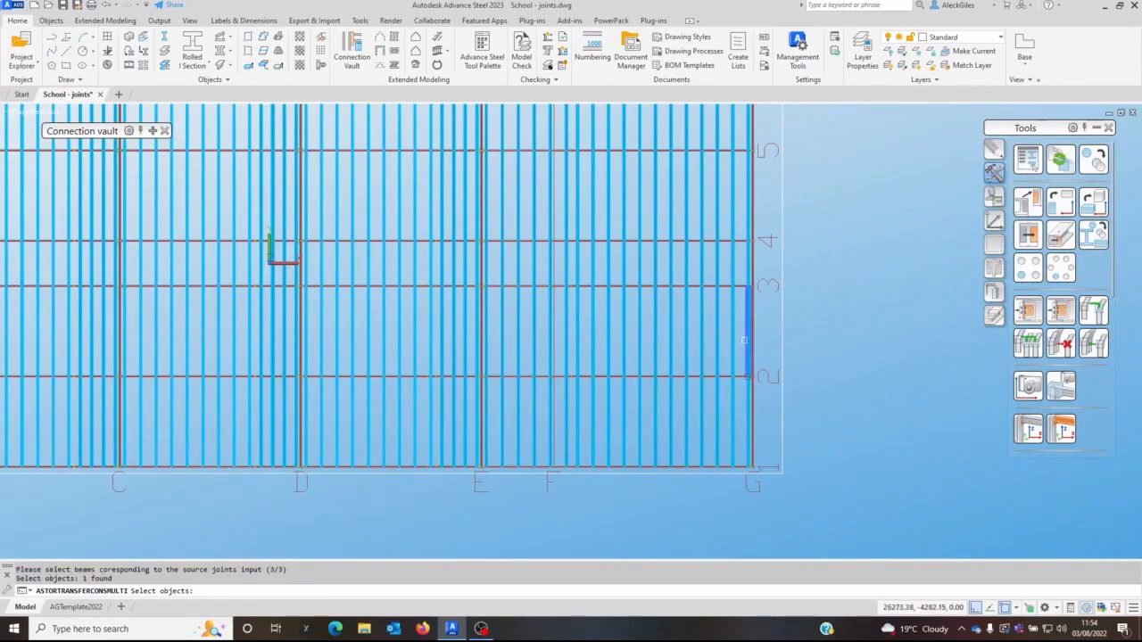
pyautogui.click(742, 342)
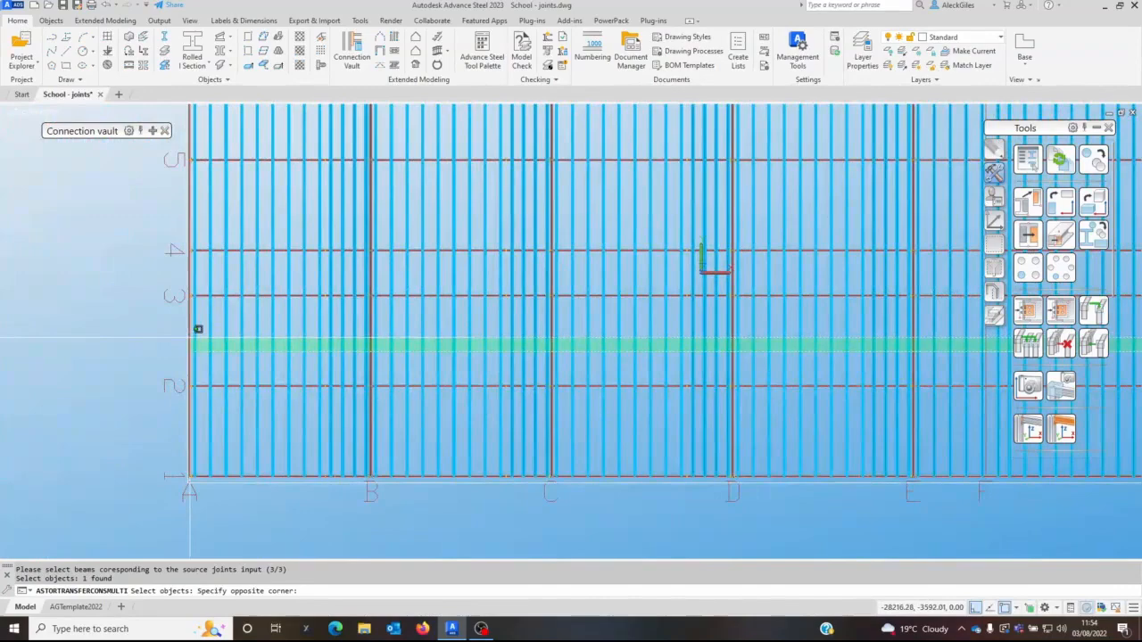
pyautogui.click(198, 329)
# - Remove the beams along grid lines E and D between grid lines 2 and 3 from the selection
pyautogui.scroll(5, 933, 373)
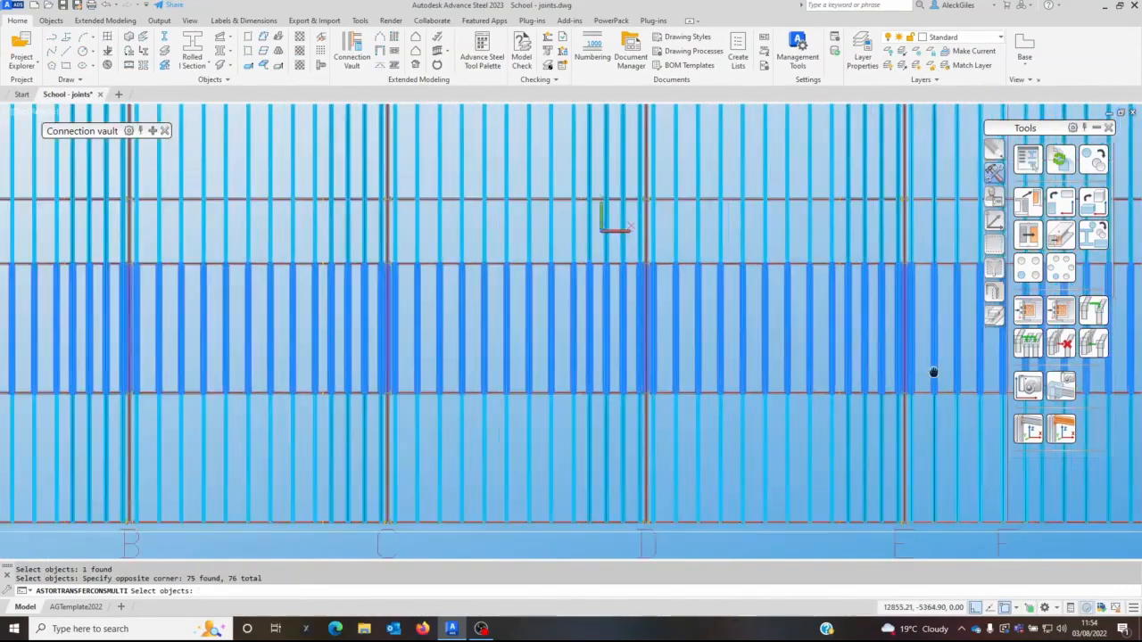
pyautogui.scroll(2, 841, 342)
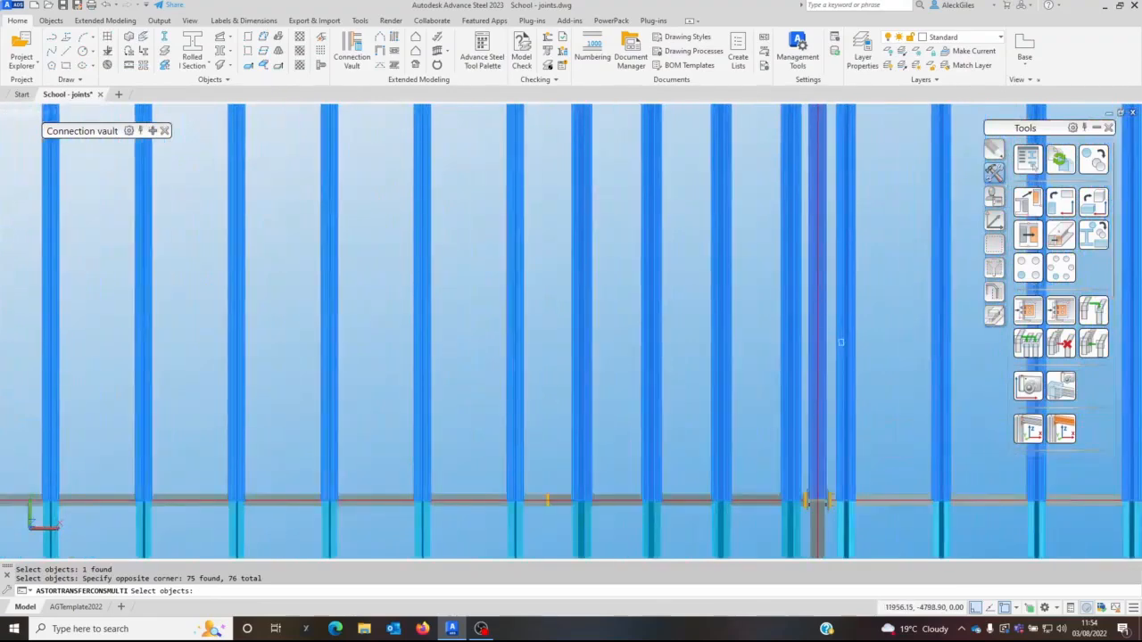
pyautogui.keyDown('shift'); pyautogui.click(830, 345); pyautogui.keyUp('shift')
pyautogui.keyDown('shift'); pyautogui.click(816, 337); pyautogui.keyUp('shift')
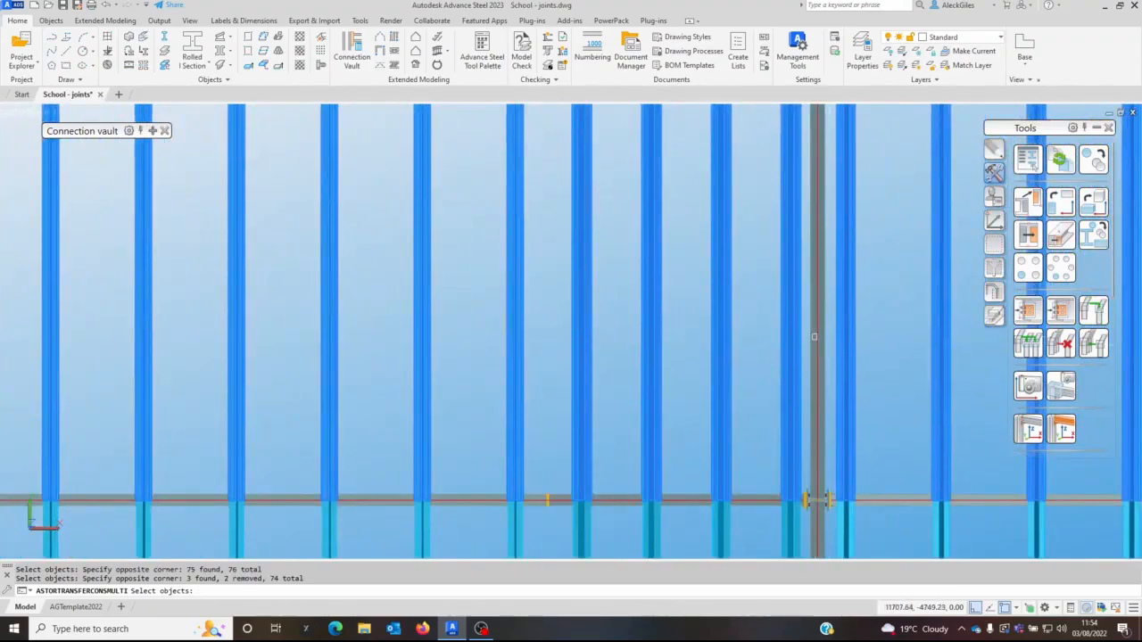
pyautogui.scroll(-2, 271, 346)
pyautogui.moveTo(211, 345); pyautogui.dragTo(972, 374, button='middle')
pyautogui.keyDown('shift'); pyautogui.click(703, 357); pyautogui.keyUp('shift')
# - Remove the beams along grid lines C and B between grid lines 2 and 3 from the selection
pyautogui.moveTo(406, 335); pyautogui.dragTo(498, 360, button='middle')
pyautogui.click(800, 360)
pyautogui.keyDown('shift'); pyautogui.click(618, 356); pyautogui.keyUp('shift')
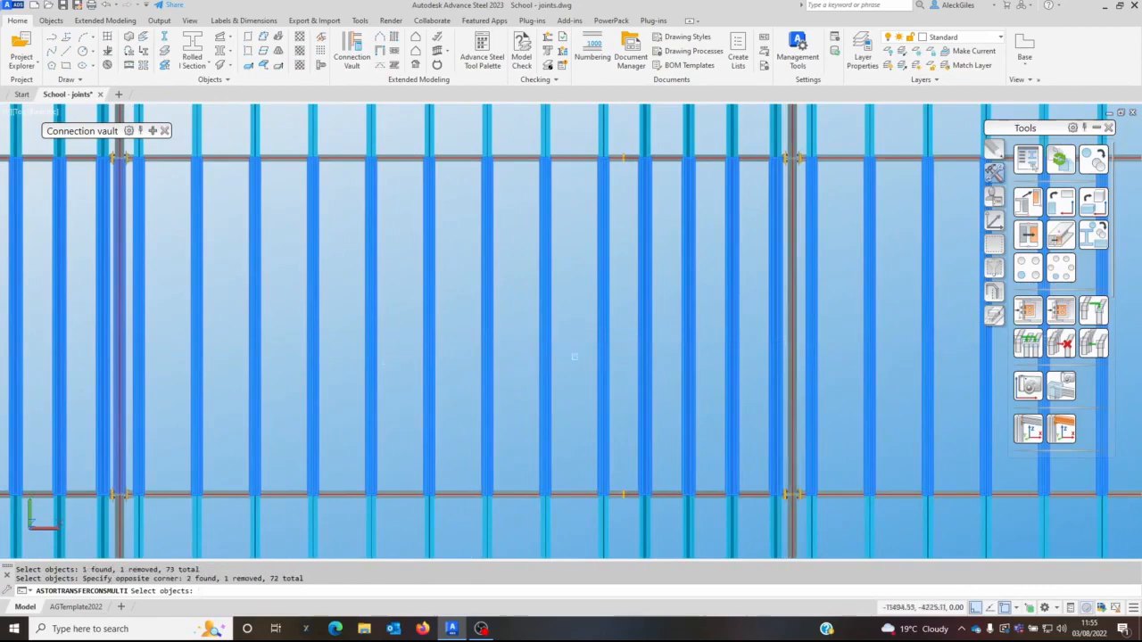
pyautogui.keyDown('shift'); pyautogui.click(121, 353); pyautogui.keyUp('shift')
# - Add all purlins between grid lines 4 and 5, from G to A, to the selection
pyautogui.scroll(-5, 295, 349)
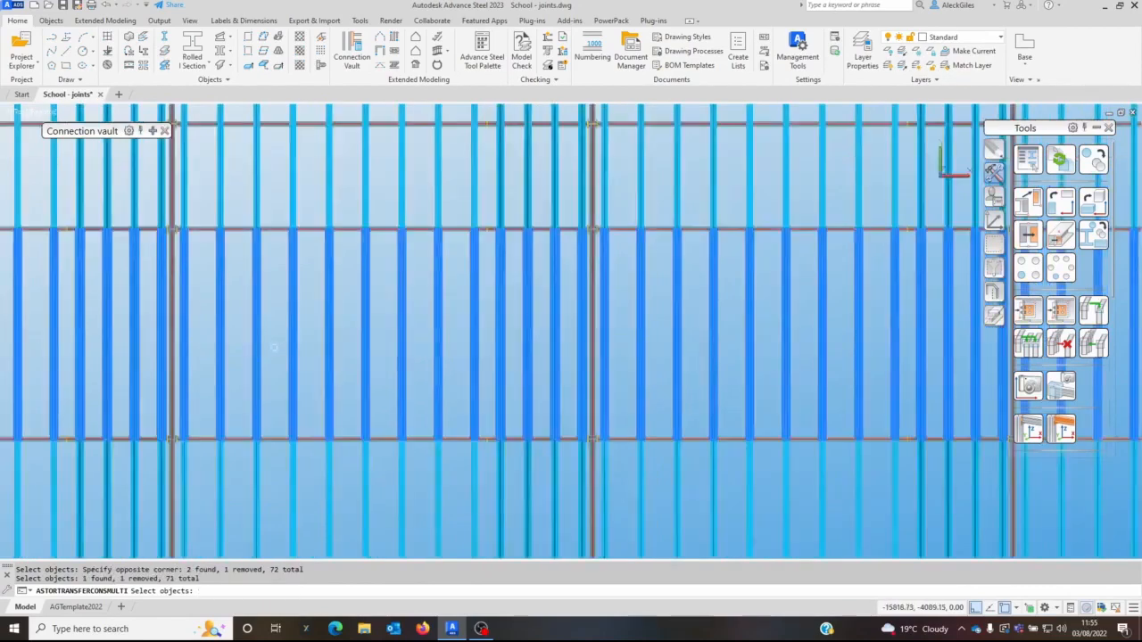
pyautogui.moveTo(551, 342); pyautogui.dragTo(484, 454, button='middle')
pyautogui.click(916, 328)
pyautogui.scroll(5, 916, 329)
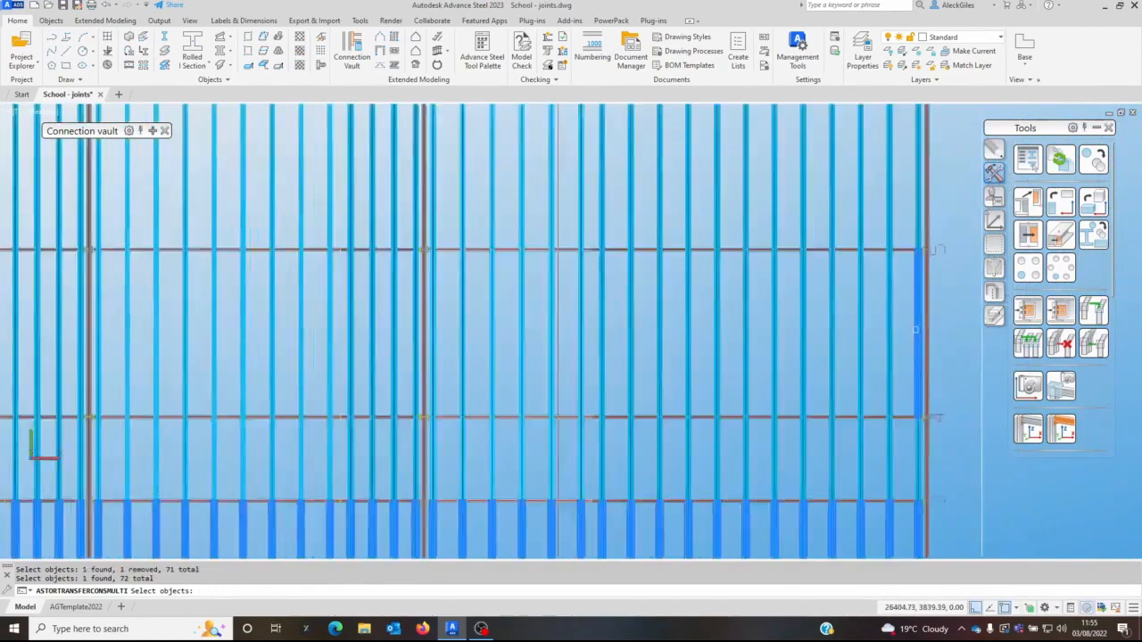
pyautogui.click(903, 334)
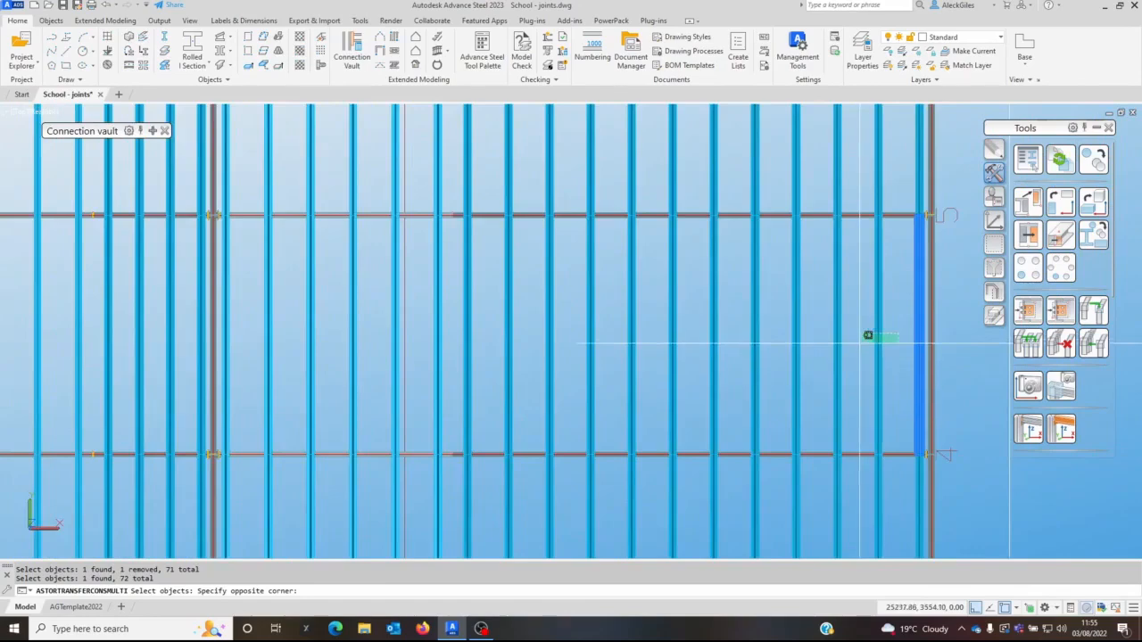
pyautogui.scroll(-5, 872, 331)
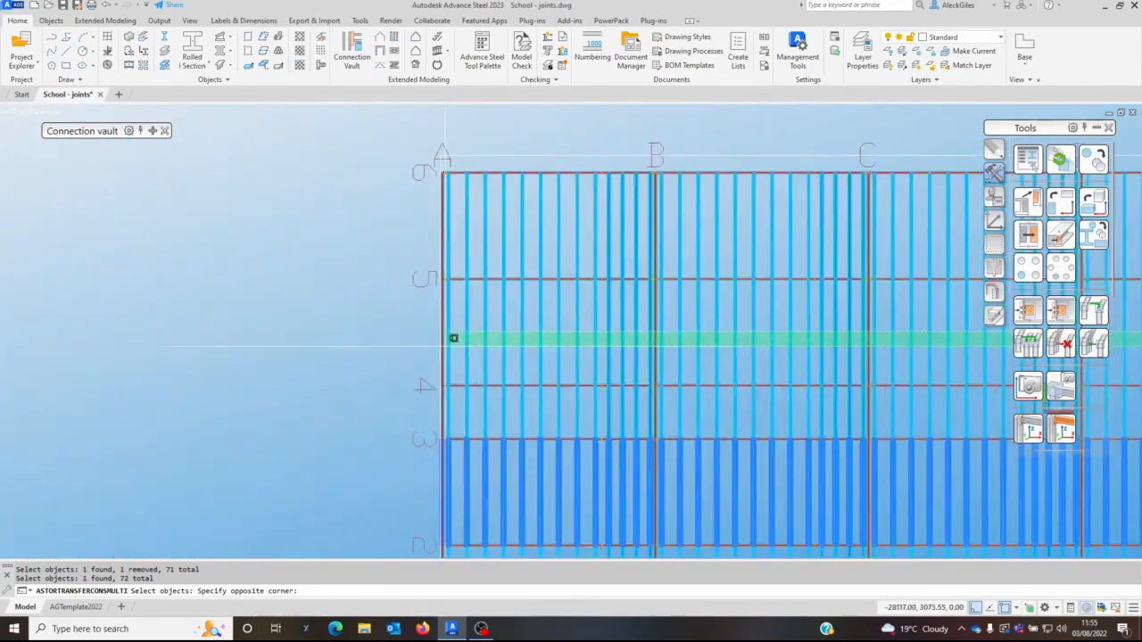
pyautogui.click(453, 338)
# - Remove the beams along grid lines B, C and D between grid lines 4 and 5 from the selection
pyautogui.scroll(3, 661, 342)
pyautogui.keyDown('shift'); pyautogui.click(650, 344); pyautogui.keyUp('shift')
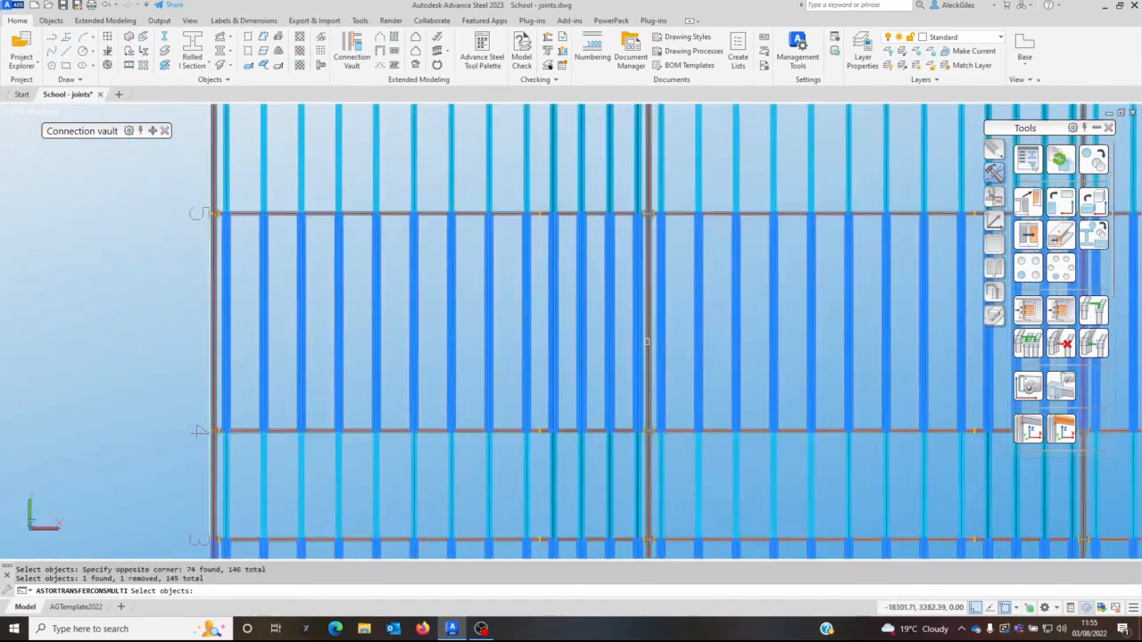
pyautogui.moveTo(649, 345); pyautogui.dragTo(411, 286, button='middle')
pyautogui.keyDown('shift'); pyautogui.click(415, 286); pyautogui.keyUp('shift')
pyautogui.scroll(3, 859, 286)
pyautogui.keyDown('shift'); pyautogui.click(858, 285); pyautogui.keyUp('shift')
pyautogui.keyDown('shift'); pyautogui.click(861, 279); pyautogui.keyUp('shift')
pyautogui.scroll(-3, 851, 284)
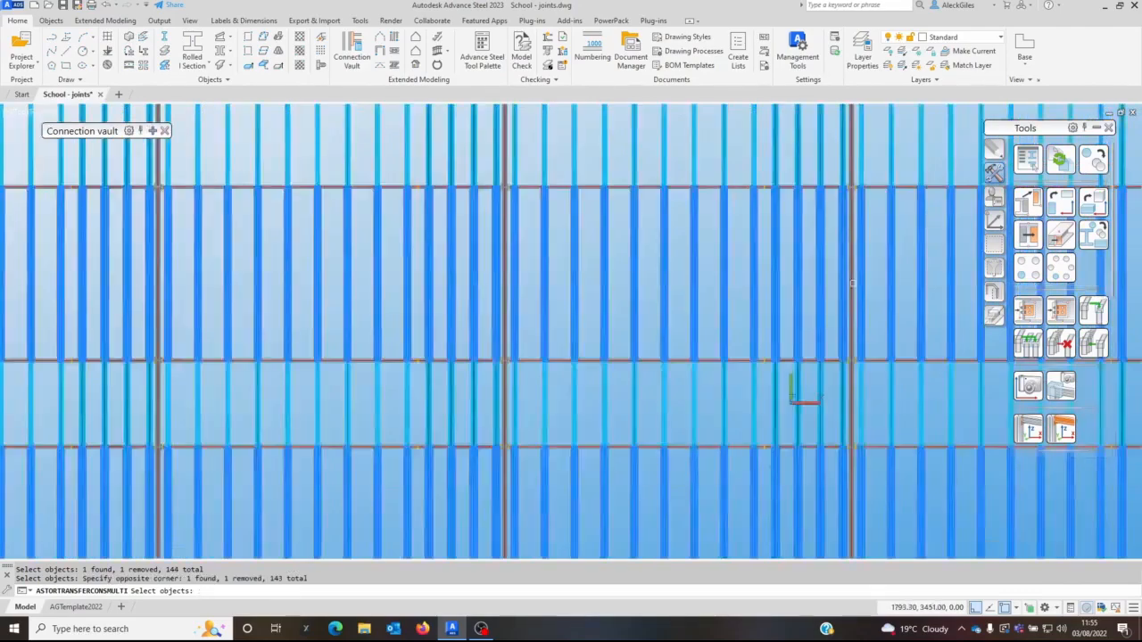
# - Remove the beam along grid line E between grid lines 4 and 5 from the selection
pyautogui.scroll(-4, 852, 284)
pyautogui.moveTo(852, 284); pyautogui.dragTo(465, 294, button='middle')
pyautogui.scroll(5, 593, 297)
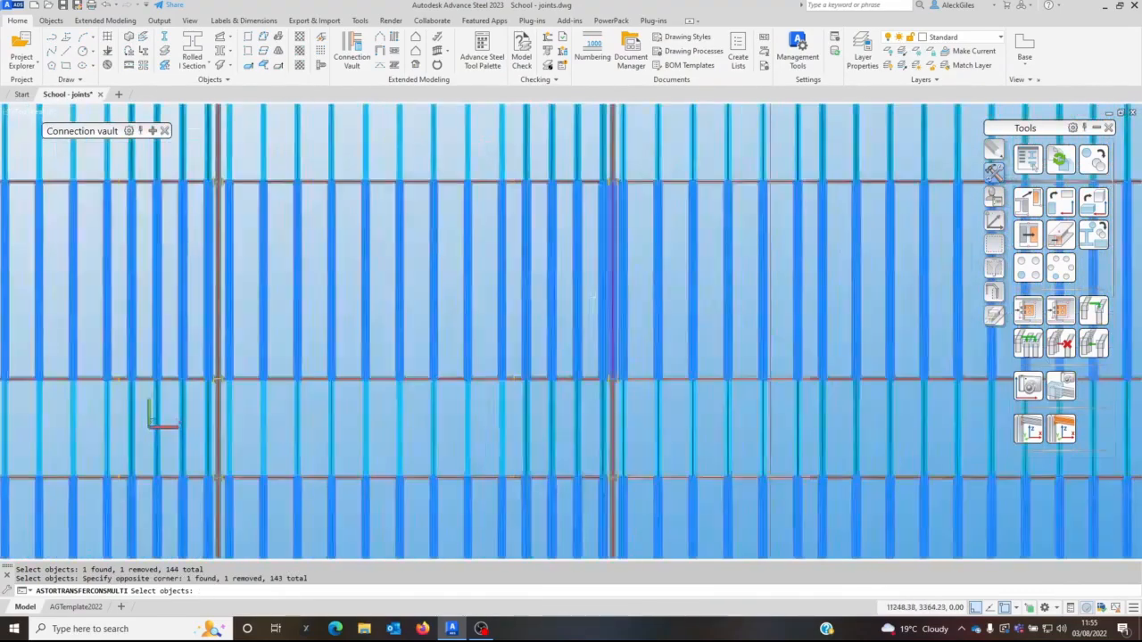
pyautogui.scroll(4, 608, 295)
pyautogui.click(630, 293)
pyautogui.keyDown('shift'); pyautogui.click(636, 284); pyautogui.keyUp('shift')
pyautogui.scroll(-4, 636, 284)
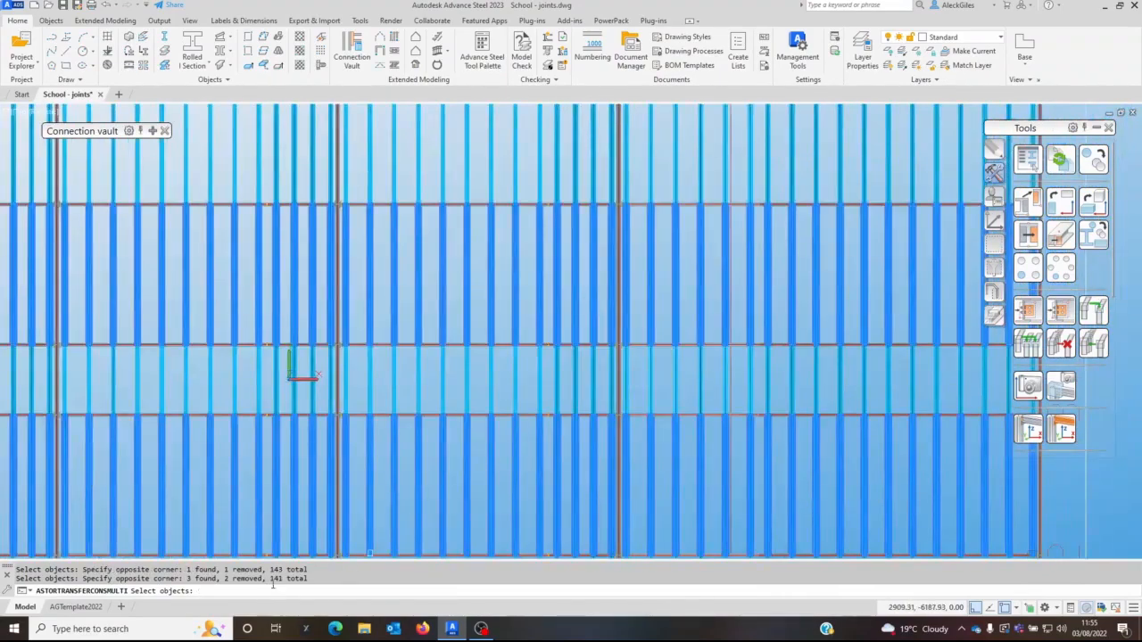
# - Accept the purlins as third input to propagate the double purlin splice plate connection along grid lines 2 to 5
pyautogui.scroll(-2, 328, 509)
pyautogui.moveTo(348, 487); pyautogui.dragTo(628, 398, button='middle')
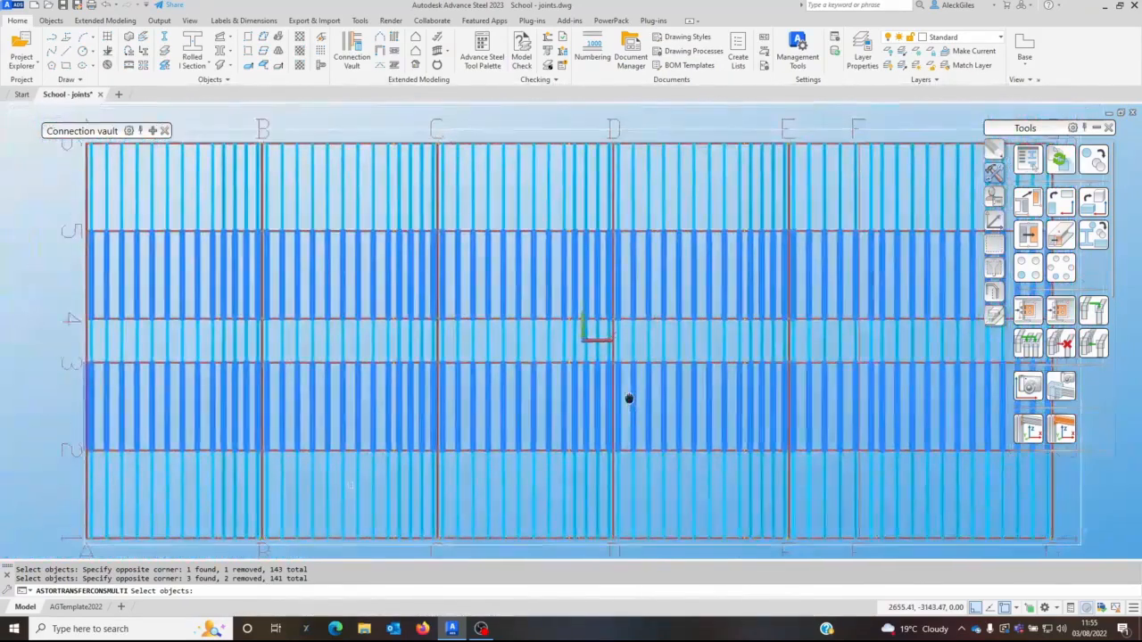
pyautogui.scroll(-1, 629, 399)
pyautogui.scroll(-2, 629, 398)
pyautogui.scroll(1, 628, 396)
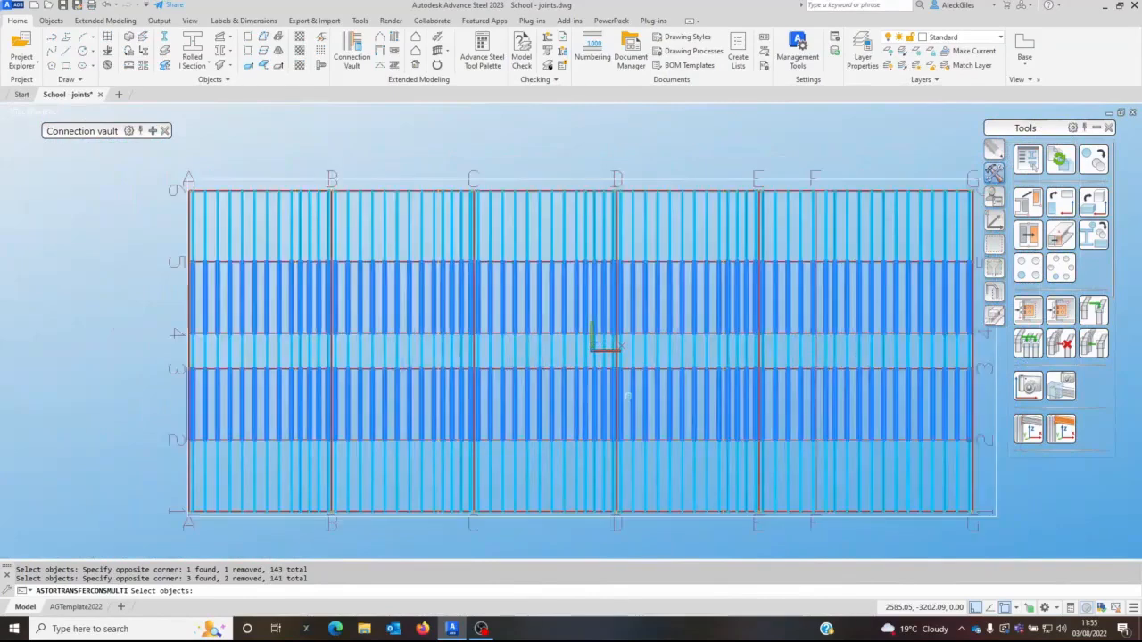
pyautogui.moveTo(629, 398); pyautogui.dragTo(610, 402, button='middle')
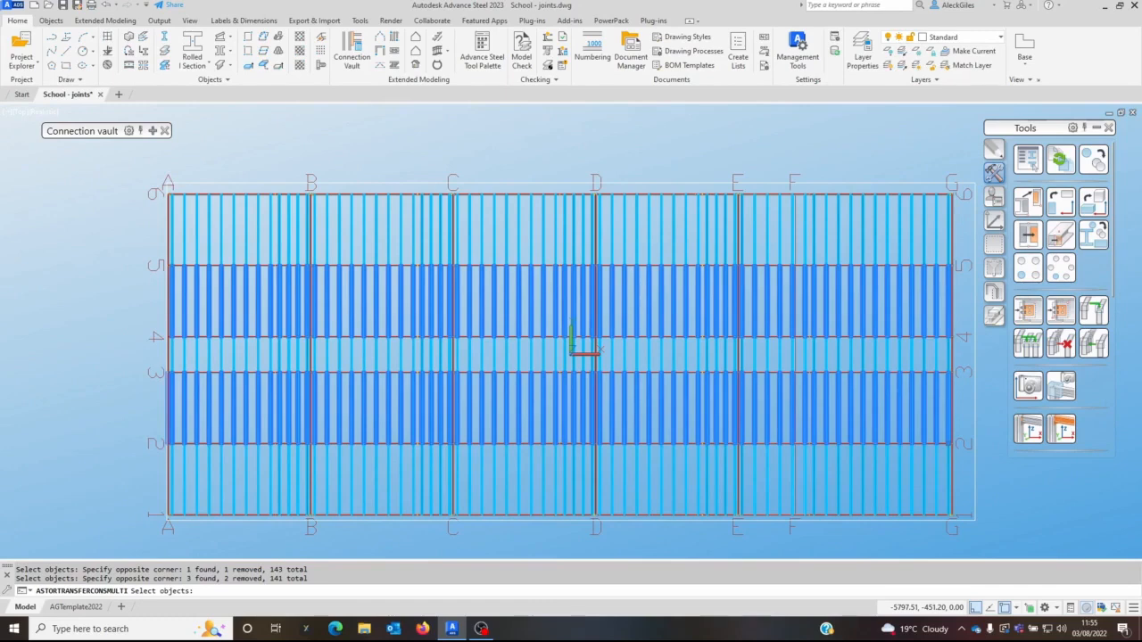
pyautogui.press('Return')
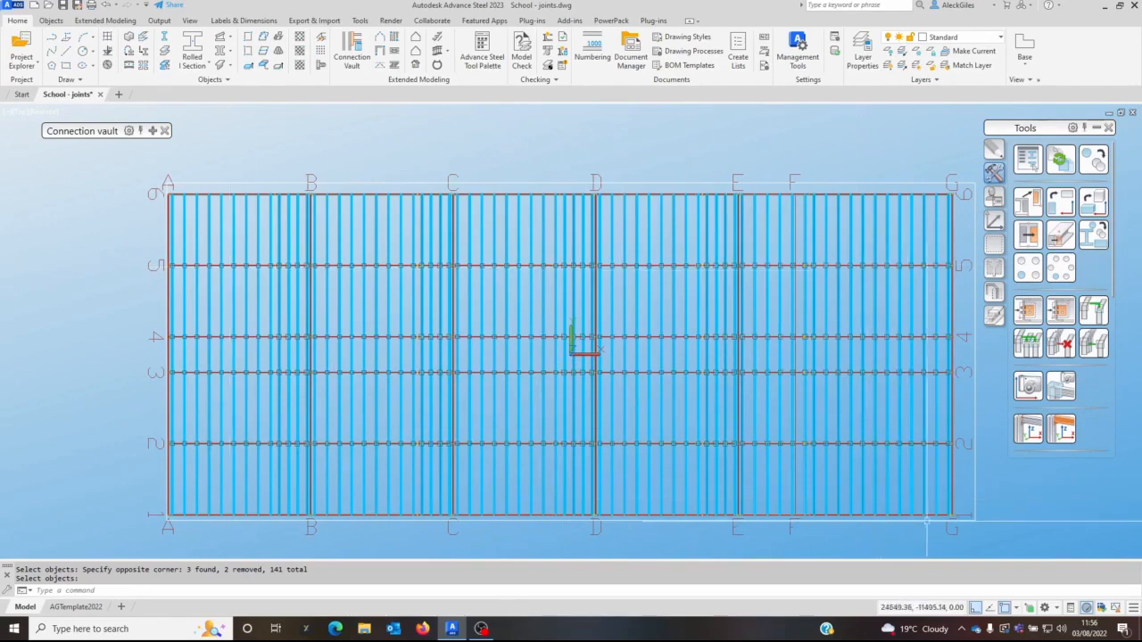
pyautogui.scroll(3, 937, 518)
pyautogui.press('Escape')
# - Create a Single purlin plate connection between the grid line 1 rafter and the purlin nearest grid line G
pyautogui.scroll(4, 930, 509)
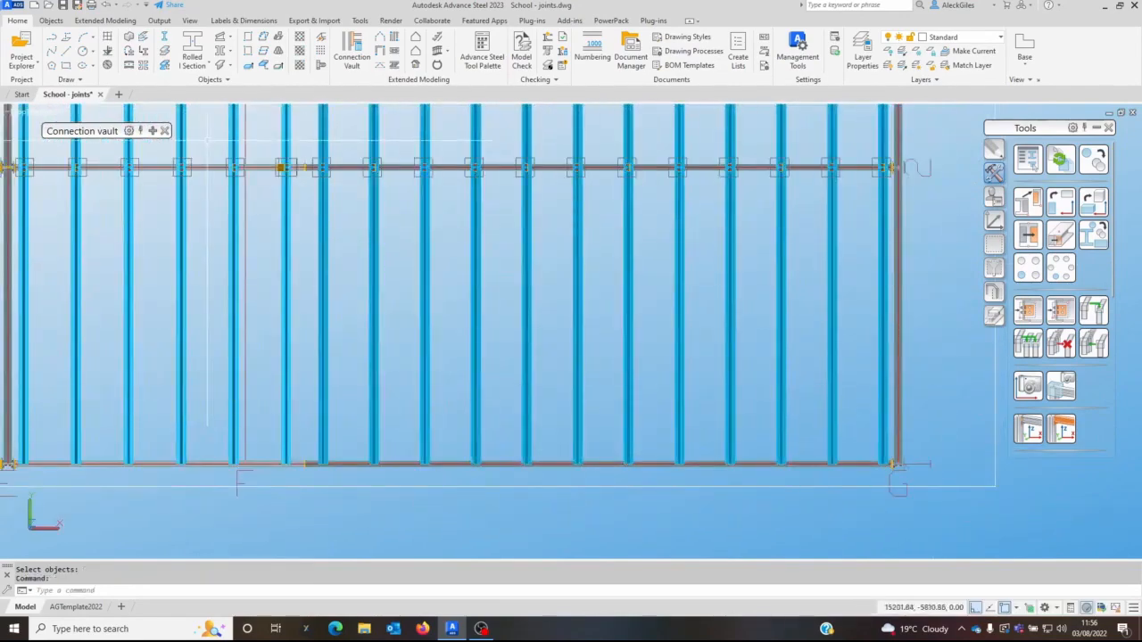
pyautogui.moveTo(152, 134)
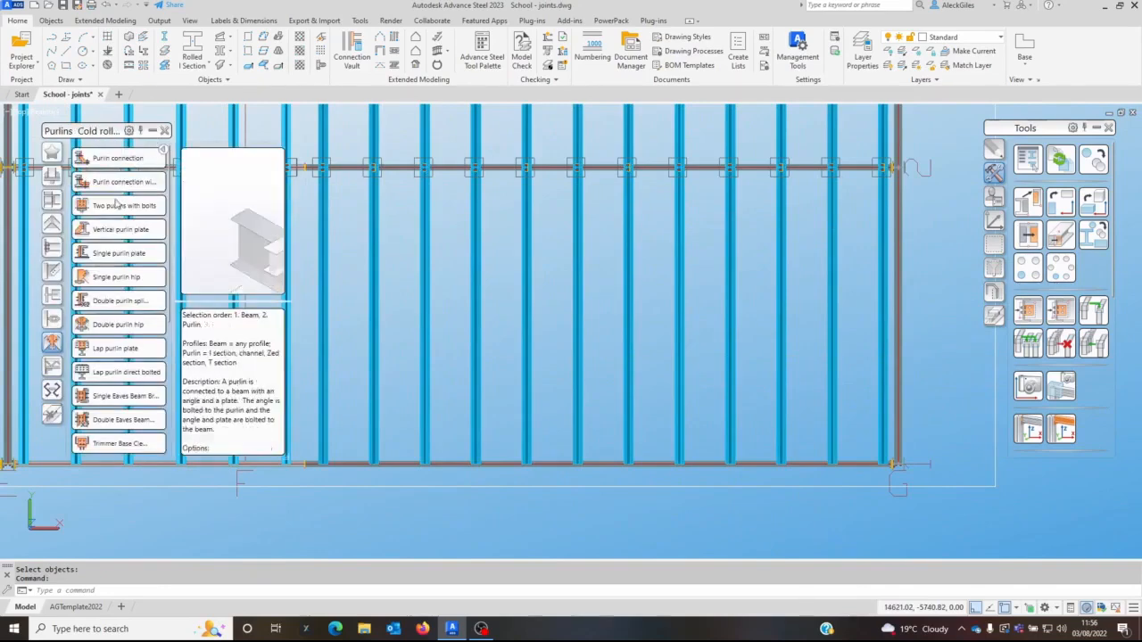
pyautogui.click(100, 261)
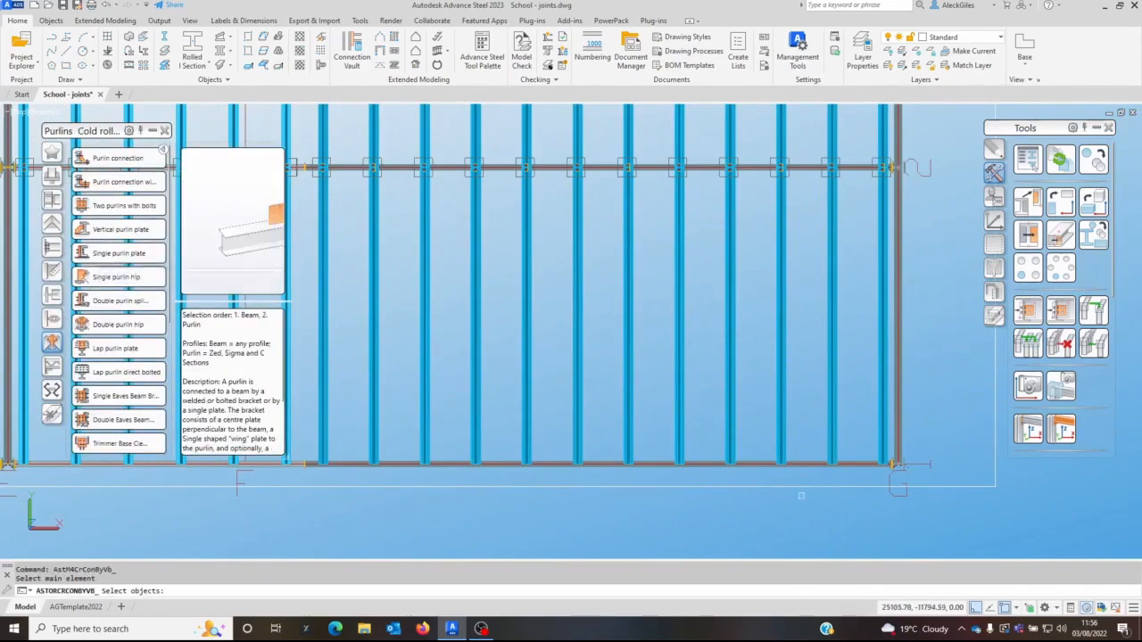
pyautogui.click(882, 450)
pyautogui.press('Return')
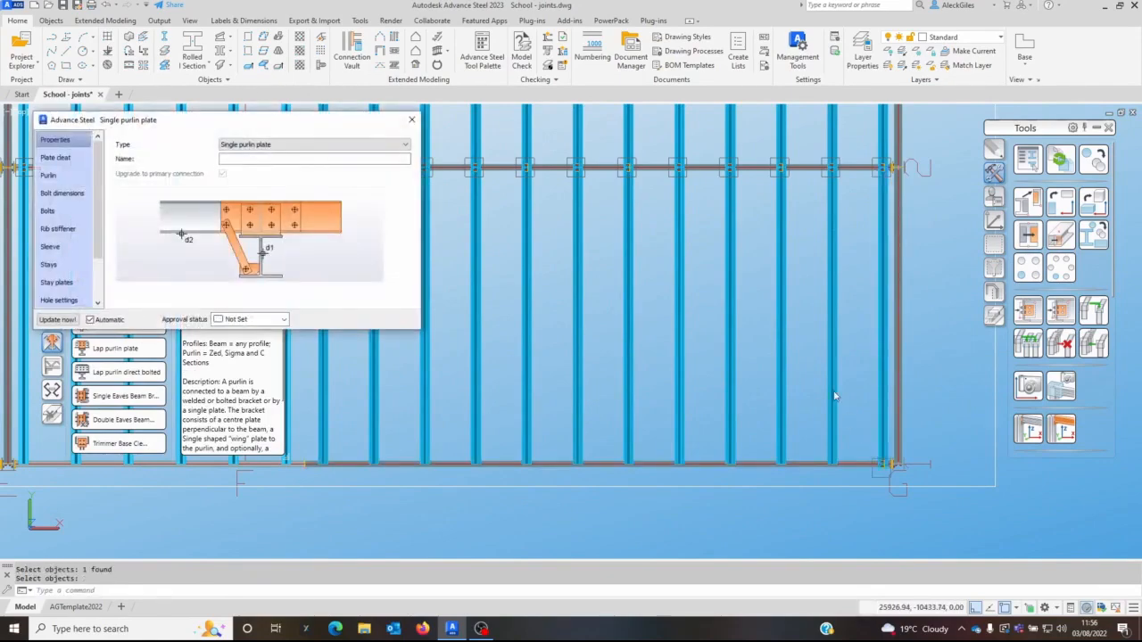
# - Apply the library entry STM Z17015 to the single purlin plate connection and close its properties
pyautogui.scroll(-2, 73, 214)
pyautogui.click(57, 282)
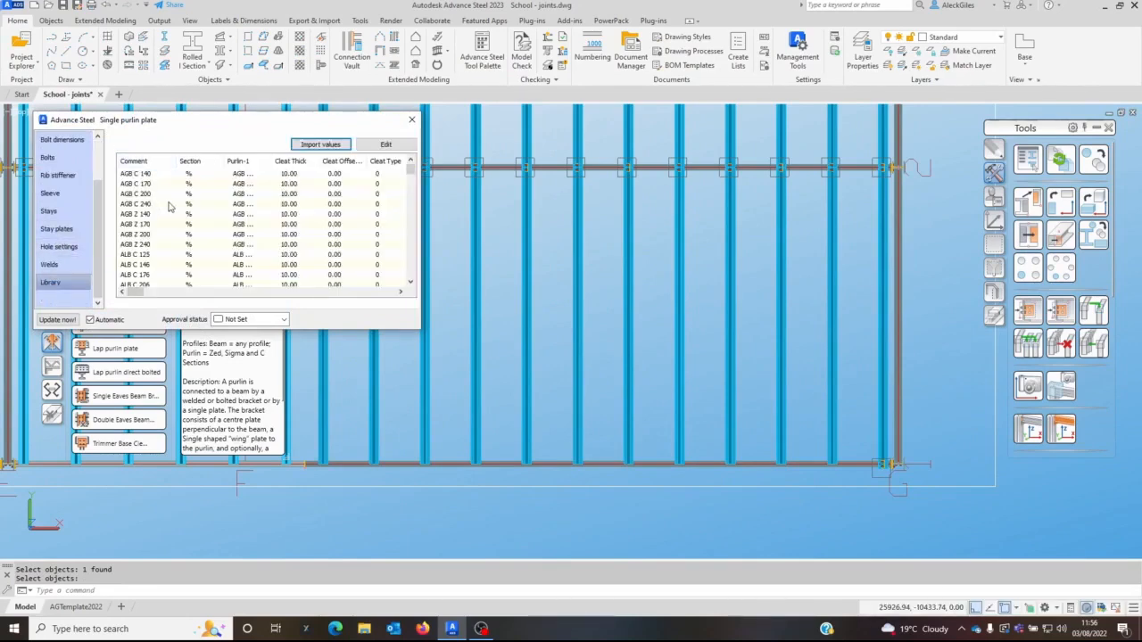
pyautogui.scroll(-10, 170, 207)
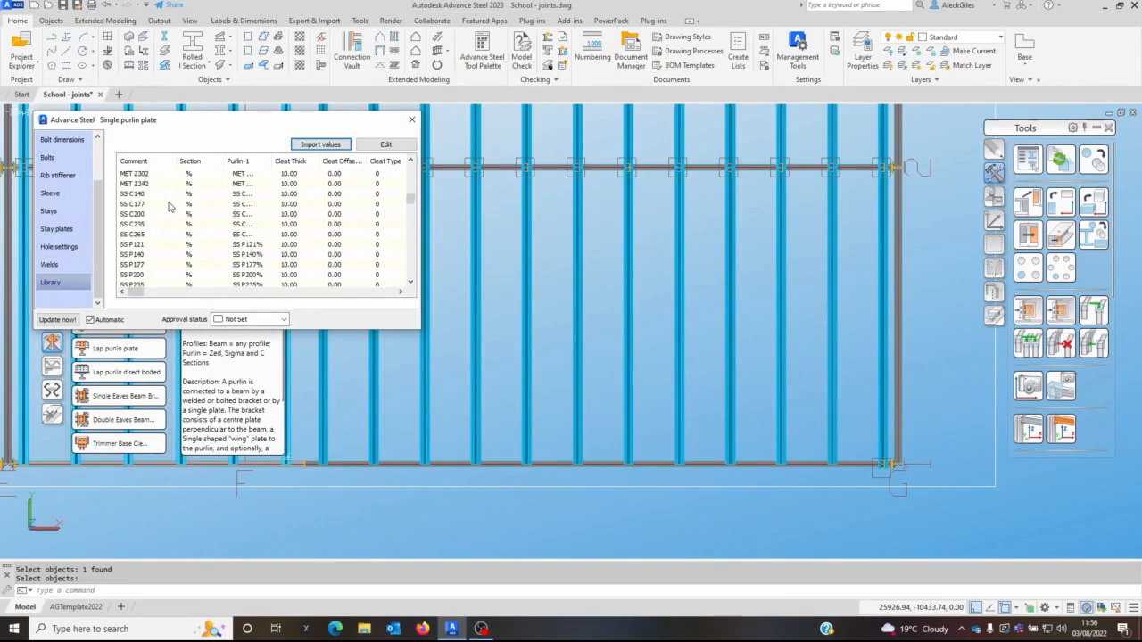
pyautogui.scroll(-3, 167, 212)
pyautogui.scroll(-1, 161, 228)
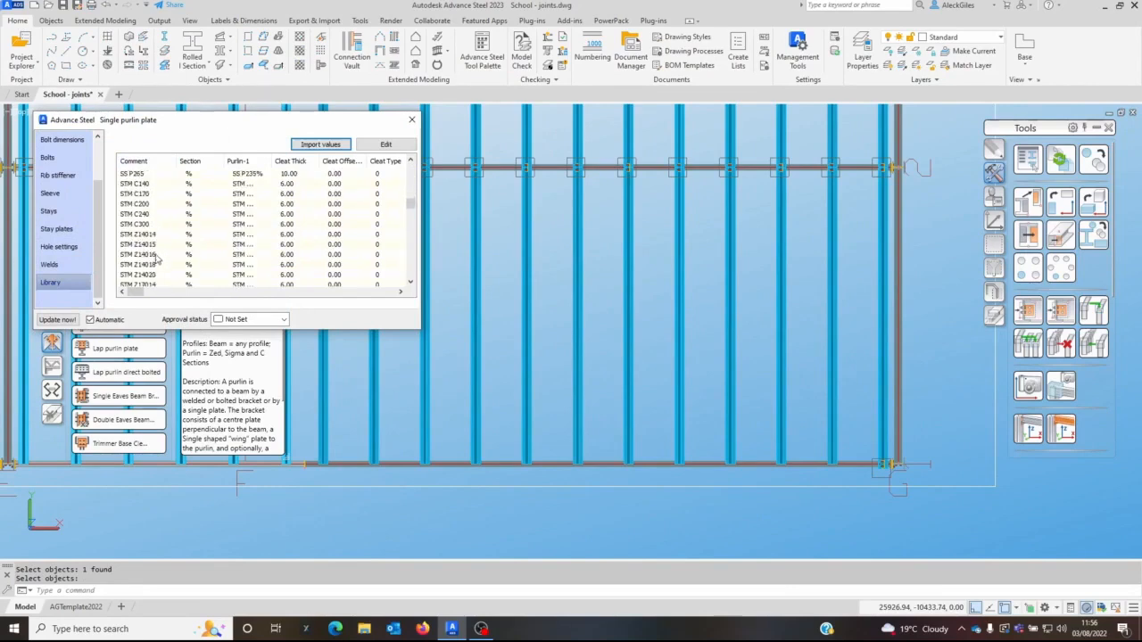
pyautogui.scroll(-1, 157, 268)
pyautogui.click(154, 265)
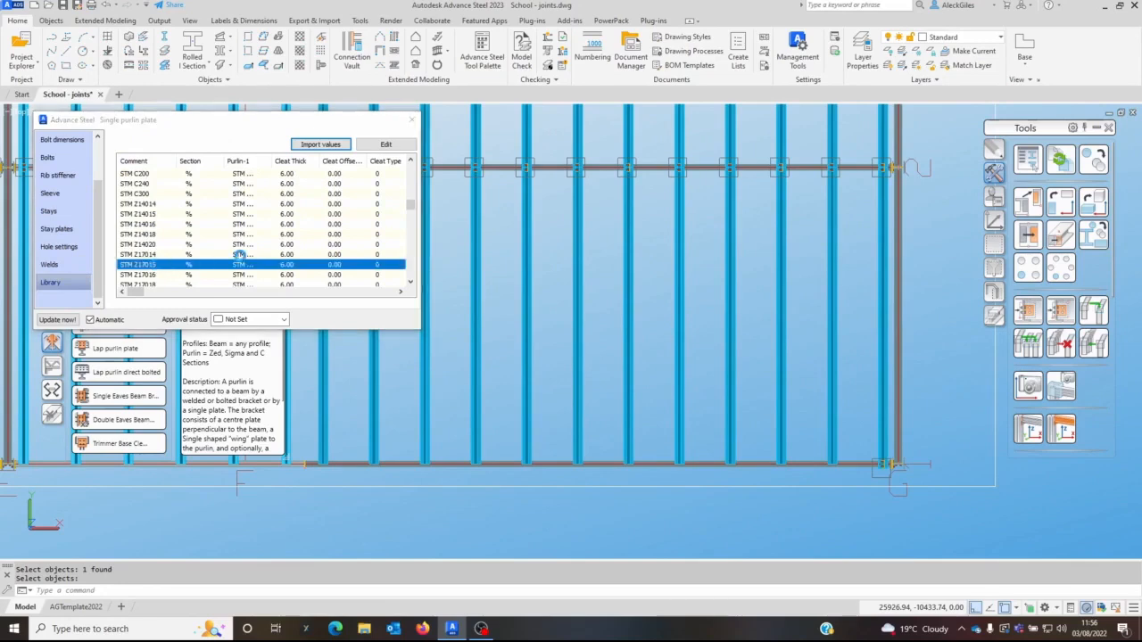
pyautogui.click(411, 119)
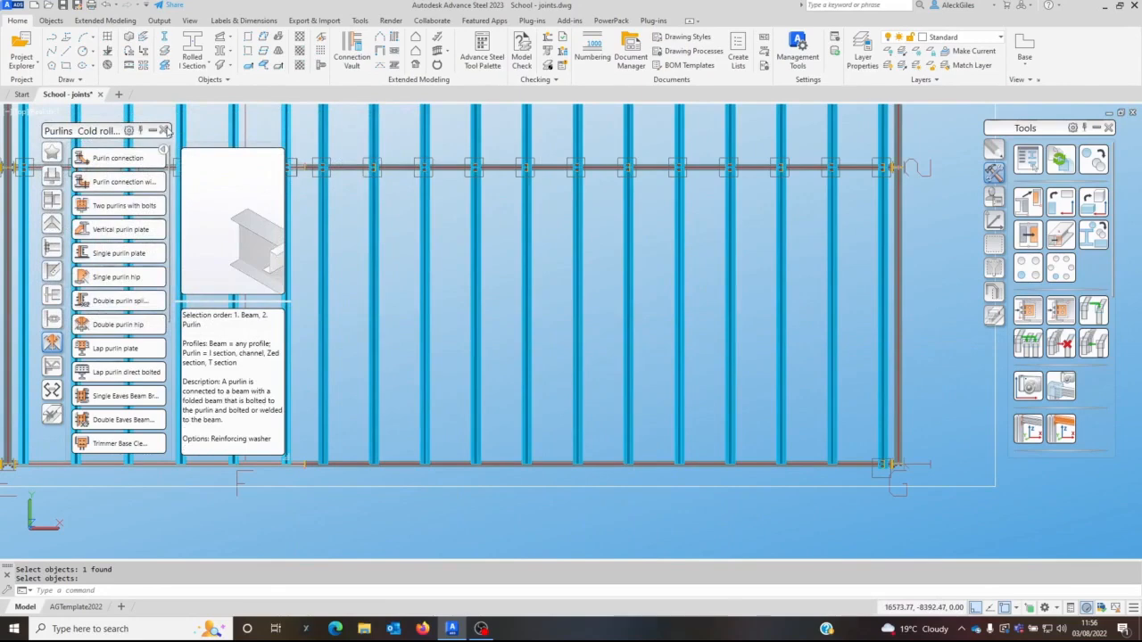
# - Start propagating the connection at grid 1/G to multiple joints, accepting the single purlin plate as the source
pyautogui.click(1059, 312)
pyautogui.click(878, 468)
pyautogui.press('Return')
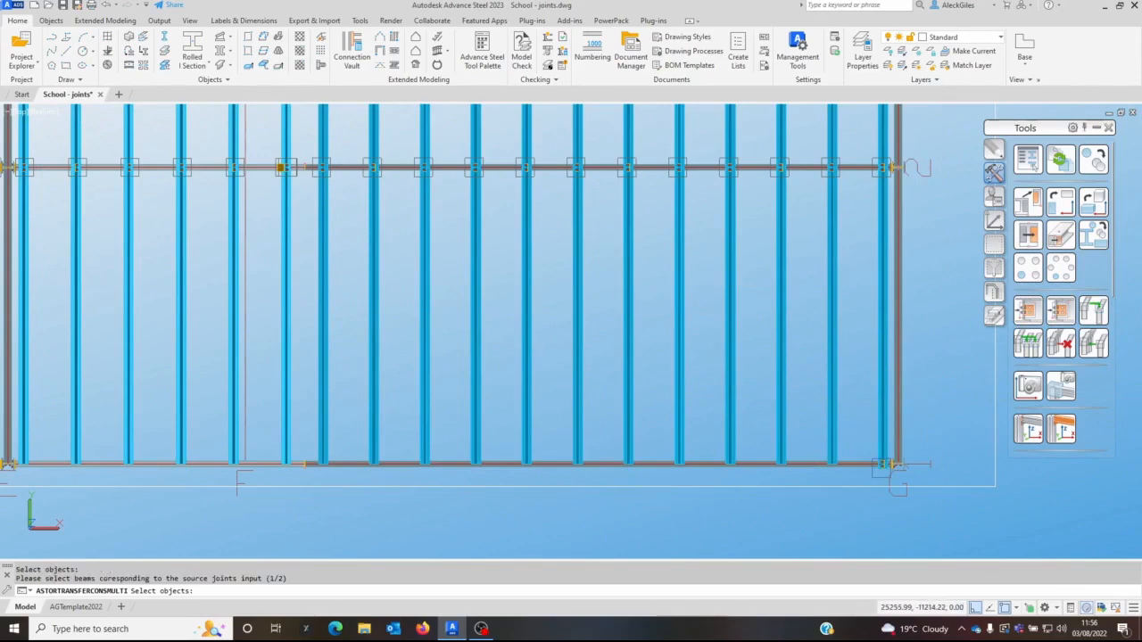
# - Select all the grid line 1 rafters from grid G to grid A as the first input beams for the propagation
pyautogui.click(810, 464)
pyautogui.scroll(-4, 809, 462)
pyautogui.click(595, 461)
pyautogui.scroll(3, 580, 463)
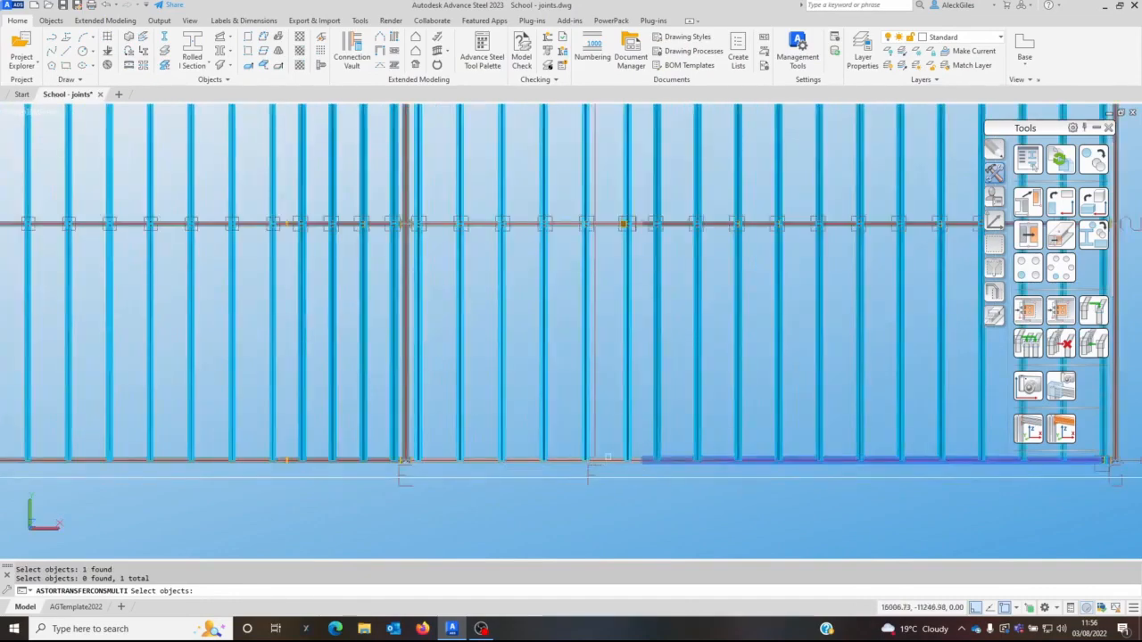
pyautogui.click(607, 459)
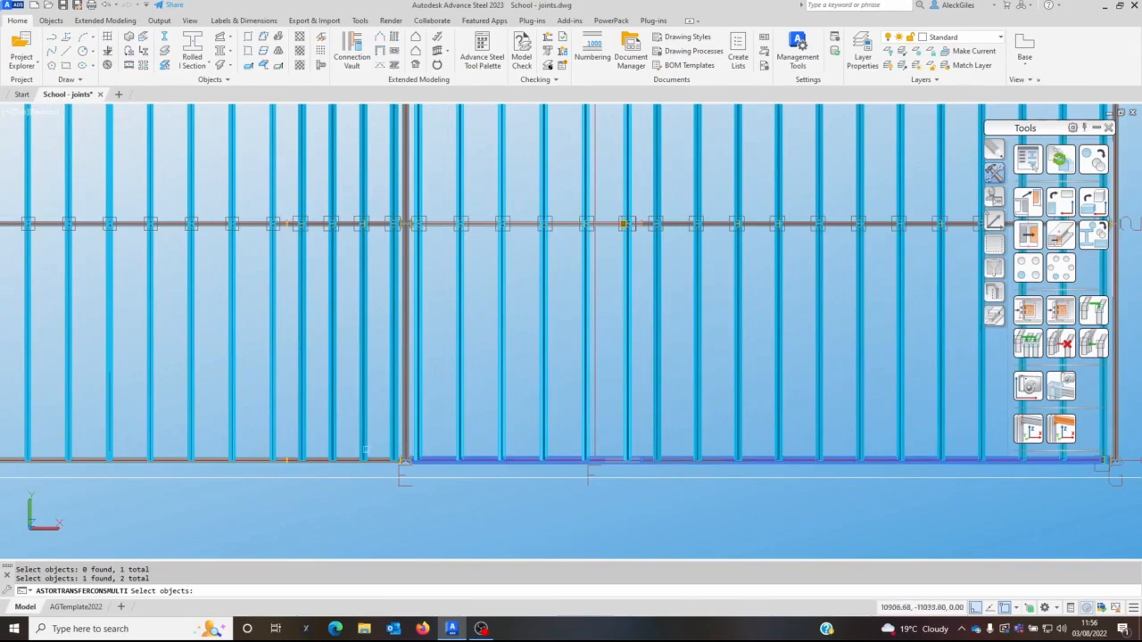
pyautogui.click(357, 459)
pyautogui.click(246, 460)
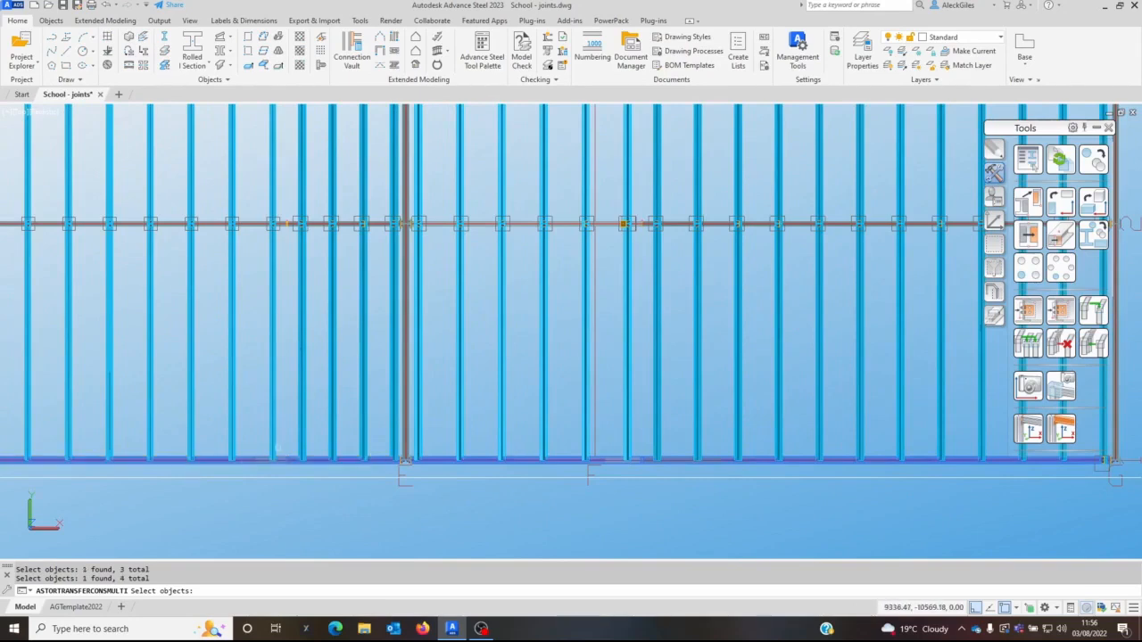
pyautogui.scroll(-2, 777, 358)
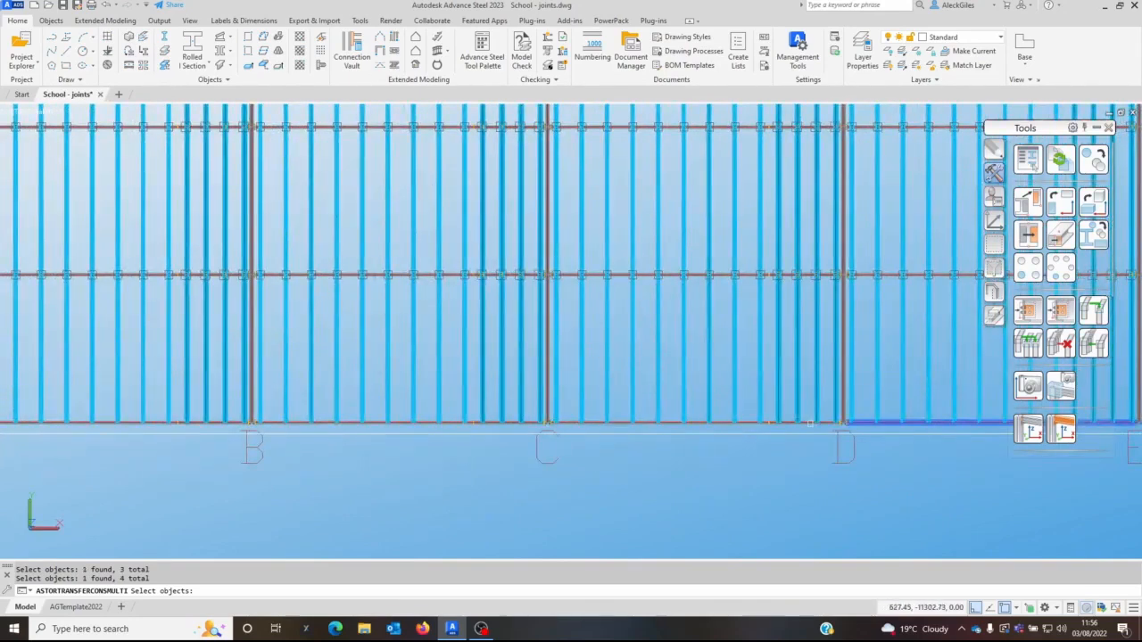
pyautogui.click(803, 421)
pyautogui.click(743, 422)
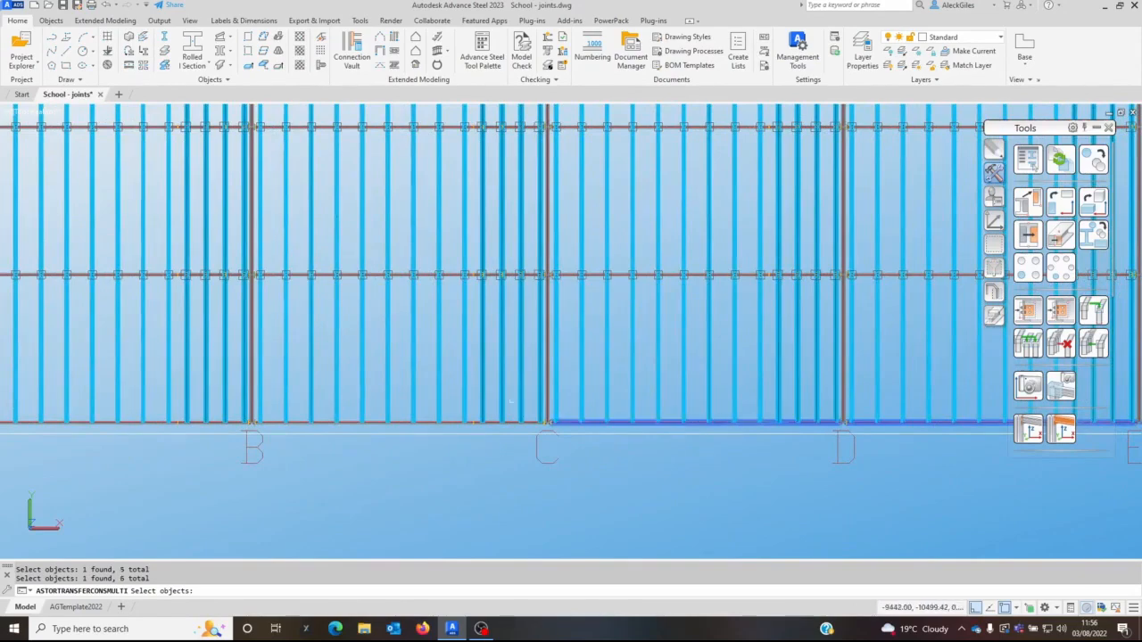
pyautogui.click(508, 422)
pyautogui.click(446, 421)
pyautogui.click(212, 424)
pyautogui.click(153, 422)
# - Add all the grid line 6 rafters from grid A to grid G and accept the rafters as the first input
pyautogui.moveTo(153, 422); pyautogui.dragTo(355, 551, button='middle')
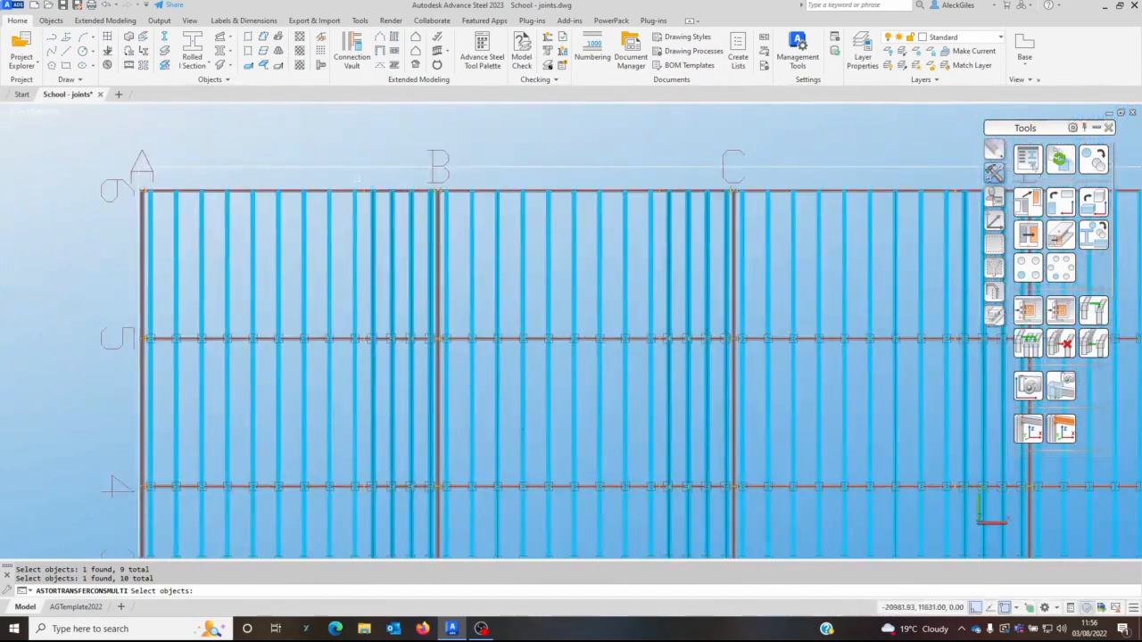
pyautogui.click(344, 190)
pyautogui.click(399, 190)
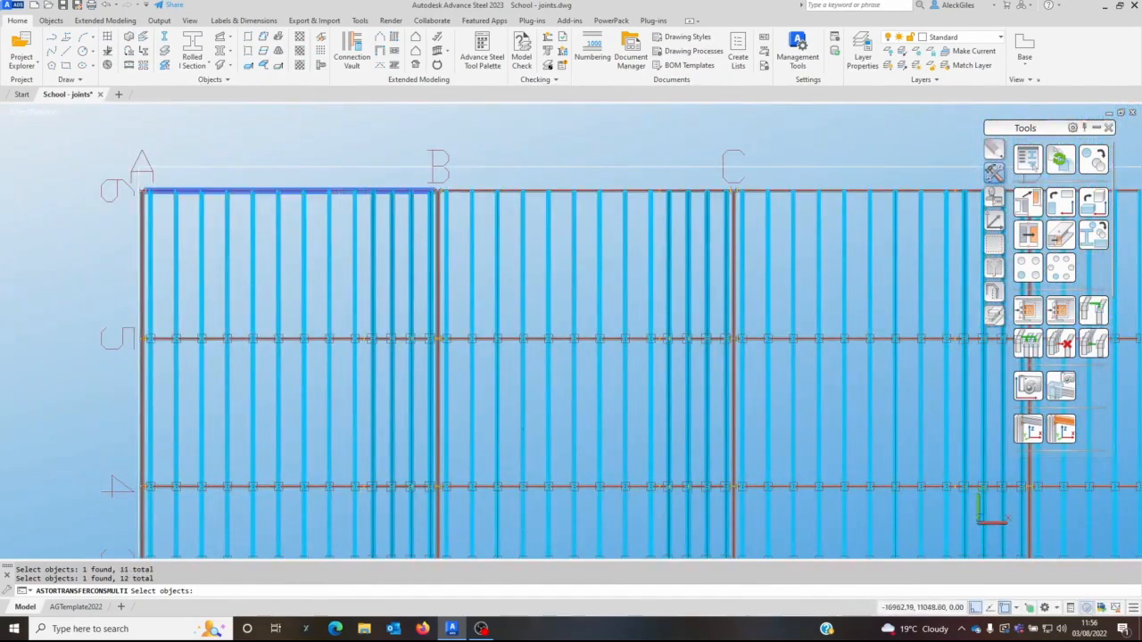
pyautogui.click(487, 191)
pyautogui.click(683, 190)
pyautogui.click(775, 190)
pyautogui.moveTo(788, 195); pyautogui.dragTo(177, 233, button='middle')
pyautogui.click(382, 228)
pyautogui.click(461, 229)
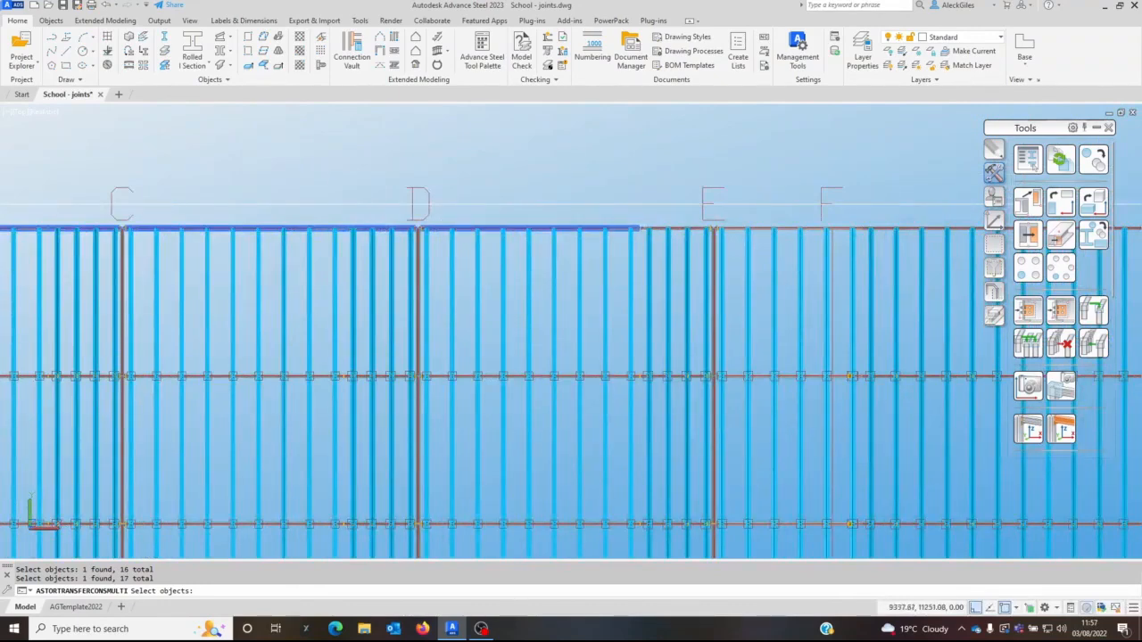
pyautogui.click(657, 229)
pyautogui.click(737, 229)
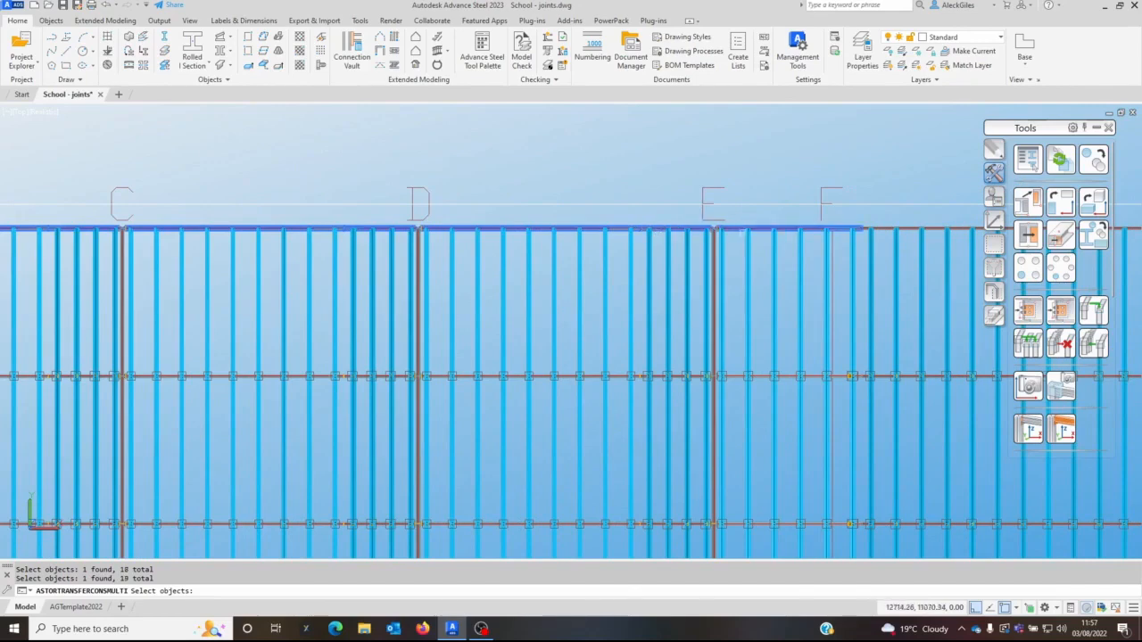
pyautogui.moveTo(736, 229); pyautogui.dragTo(407, 280, button='middle')
pyautogui.click(523, 258)
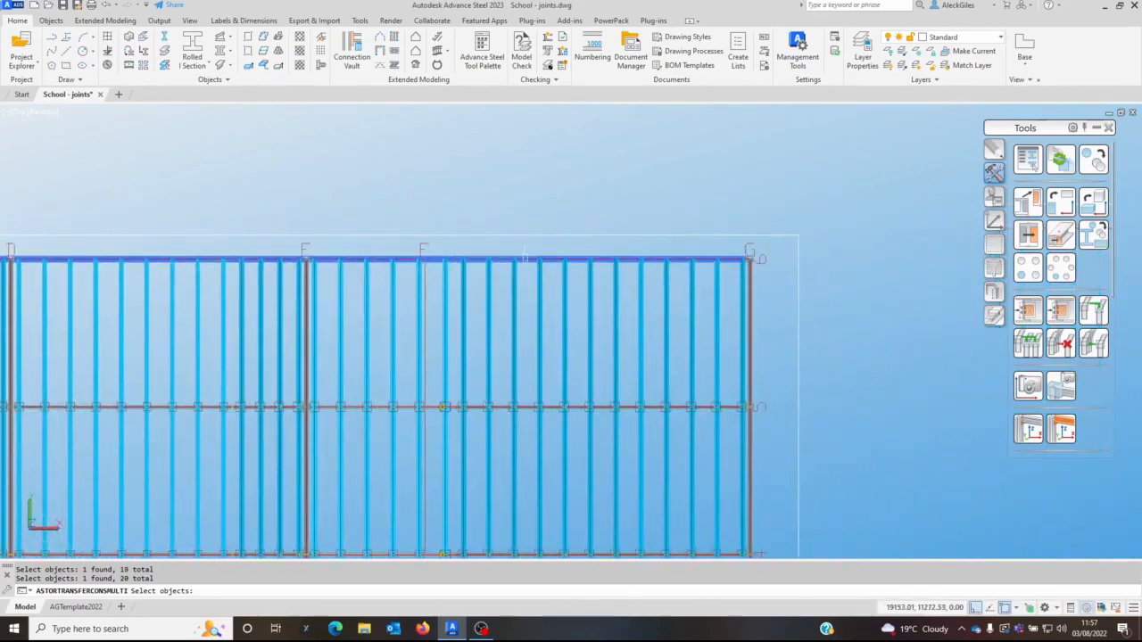
pyautogui.scroll(-2, 487, 222)
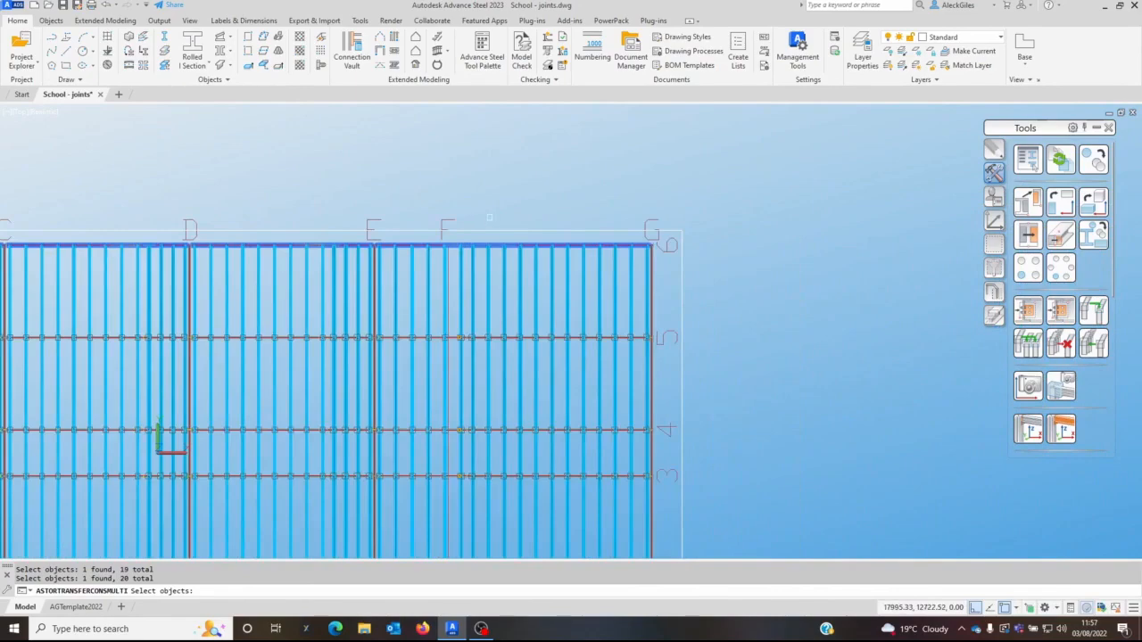
pyautogui.moveTo(489, 217); pyautogui.dragTo(559, 158, button='middle')
pyautogui.press('Return')
# - Select the purlins between grid lines 1 and 2, from G to A, with a crossing window as the second input
pyautogui.scroll(-2, 601, 287)
pyautogui.moveTo(596, 302); pyautogui.dragTo(688, 226, button='middle')
pyautogui.scroll(3, 686, 406)
pyautogui.click(840, 358)
pyautogui.scroll(-2, 465, 314)
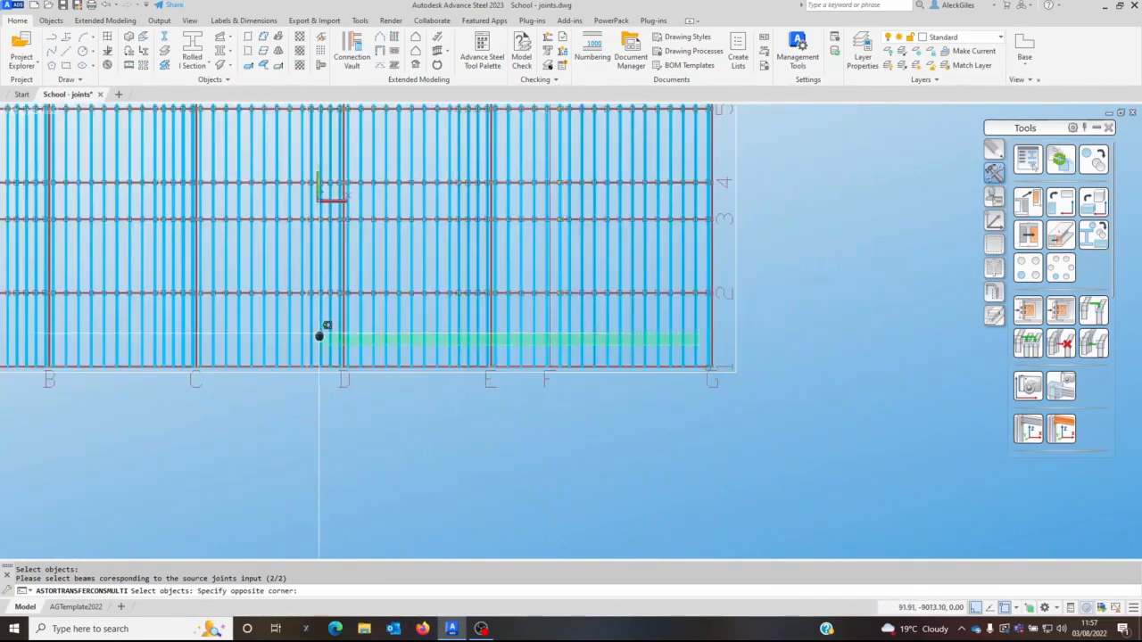
pyautogui.moveTo(232, 327); pyautogui.dragTo(563, 362, button='middle')
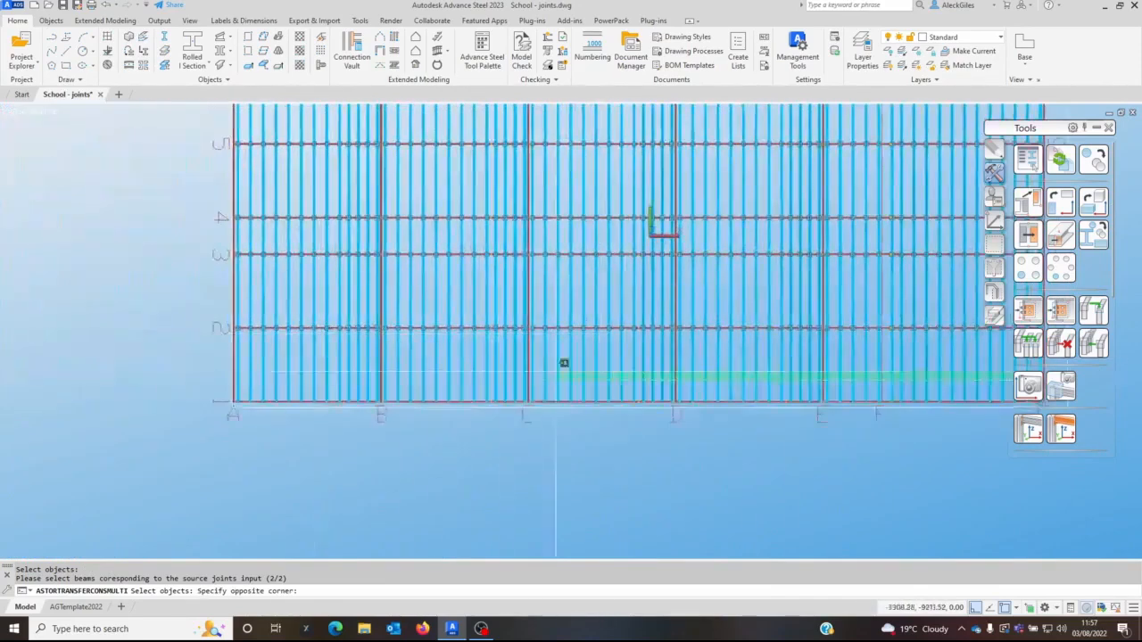
pyautogui.click(244, 355)
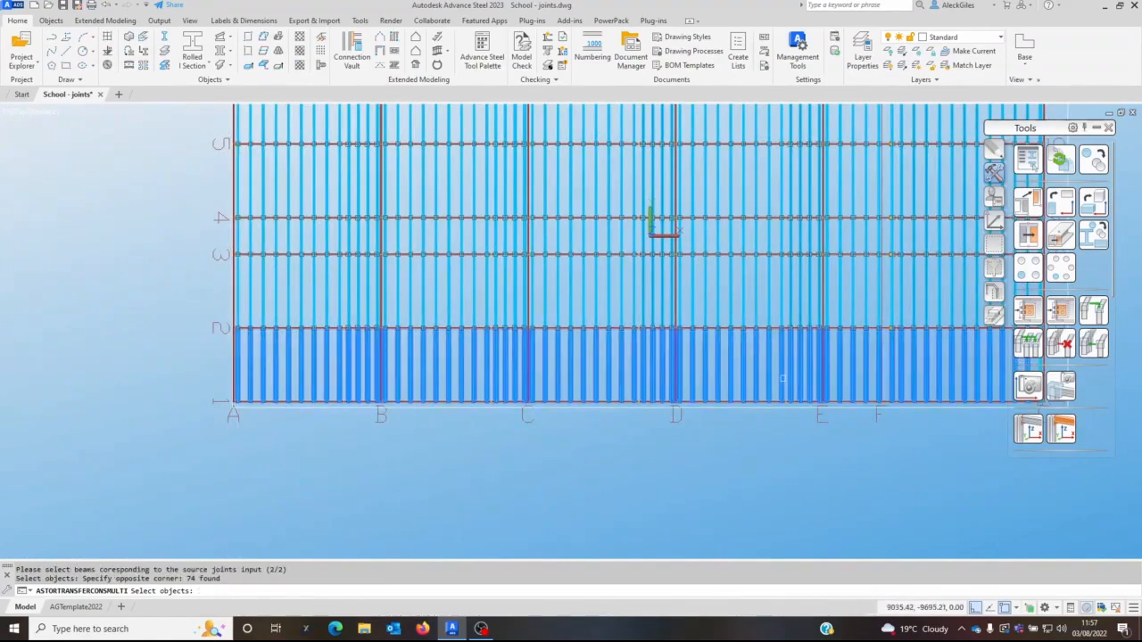
# - Remove the main beams on grids E, D, C and B between grid lines 1 and 2 from the purlin selection
pyautogui.scroll(5, 776, 375)
pyautogui.scroll(2, 689, 329)
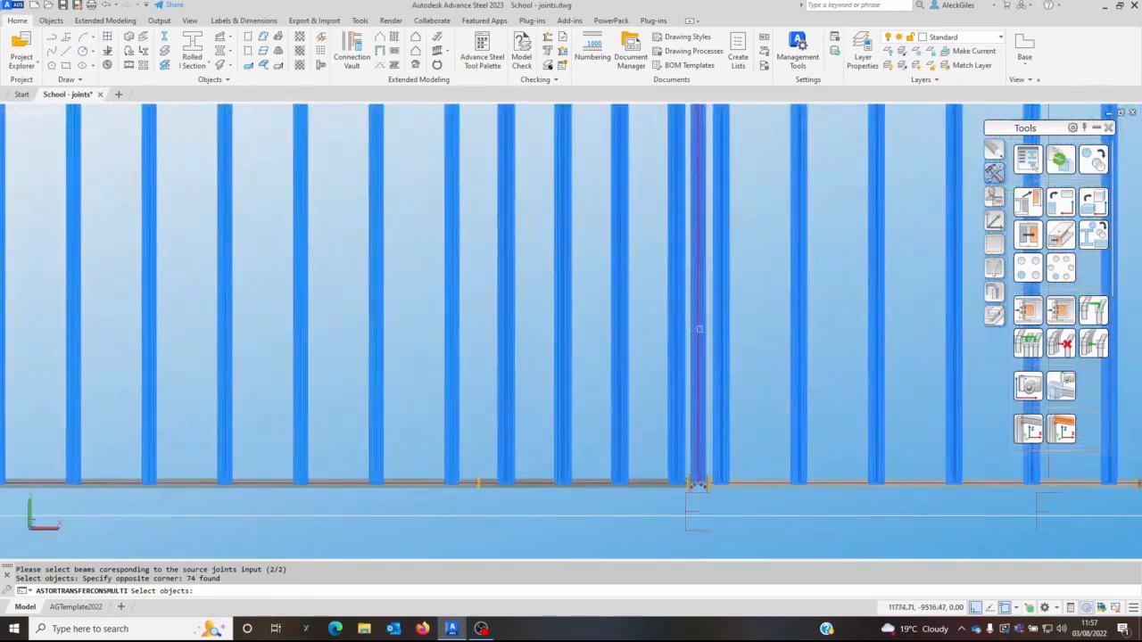
pyautogui.keyDown('shift'); pyautogui.click(711, 314); pyautogui.keyUp('shift')
pyautogui.keyDown('shift'); pyautogui.click(697, 325); pyautogui.keyUp('shift')
pyautogui.scroll(-4, 572, 323)
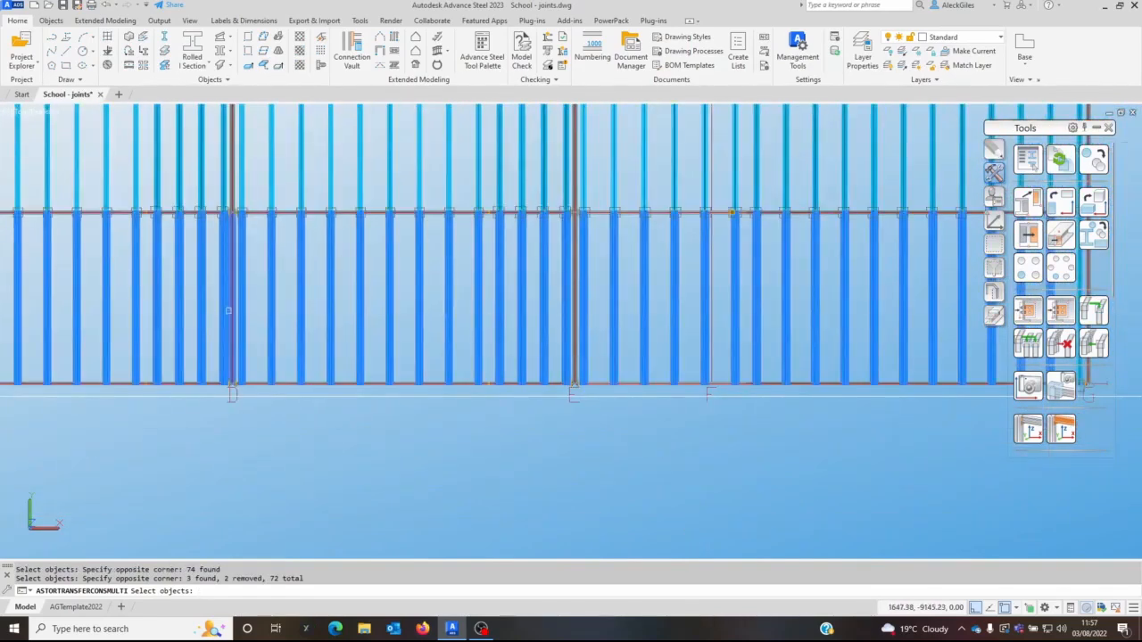
pyautogui.keyDown('shift'); pyautogui.click(231, 312); pyautogui.keyUp('shift')
pyautogui.moveTo(167, 298); pyautogui.dragTo(692, 339, button='middle')
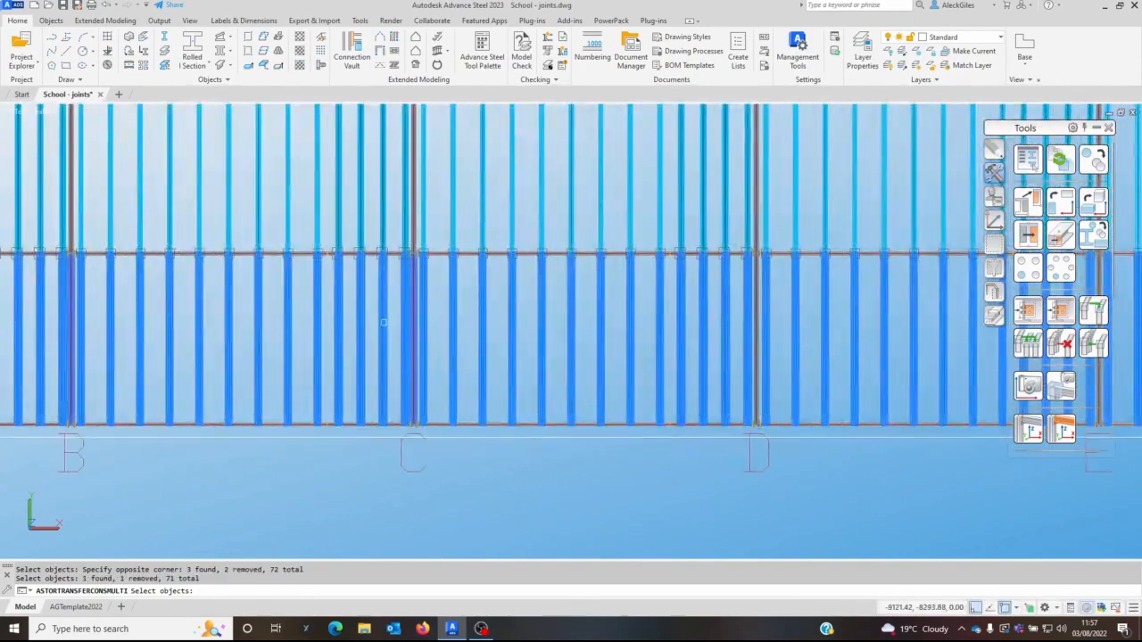
pyautogui.keyDown('shift'); pyautogui.click(414, 324); pyautogui.keyUp('shift')
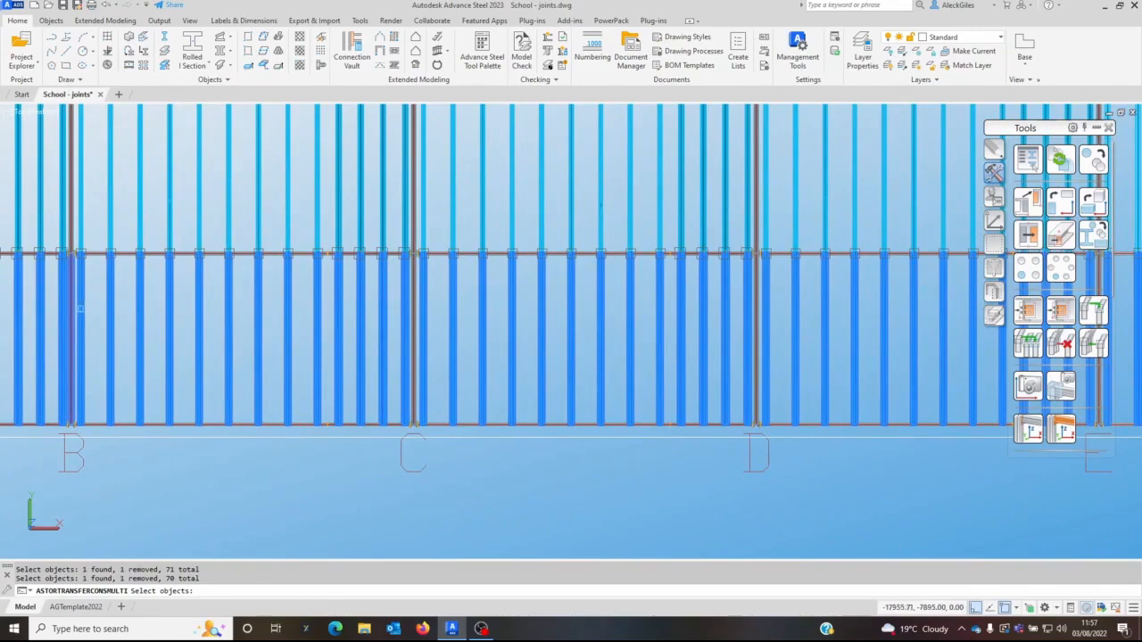
pyautogui.keyDown('shift'); pyautogui.click(74, 309); pyautogui.keyUp('shift')
# - Add the purlins between grid lines 5 and 6, from G to A, to the second input selection
pyautogui.scroll(-5, 522, 344)
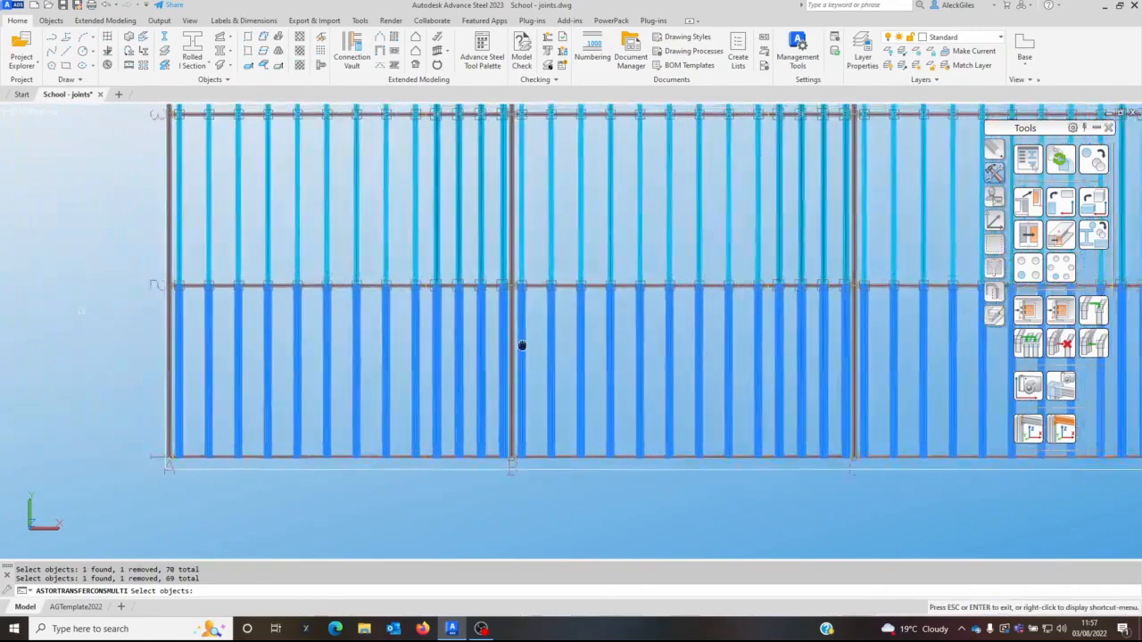
pyautogui.moveTo(791, 205); pyautogui.dragTo(574, 333, button='middle')
pyautogui.scroll(3, 878, 219)
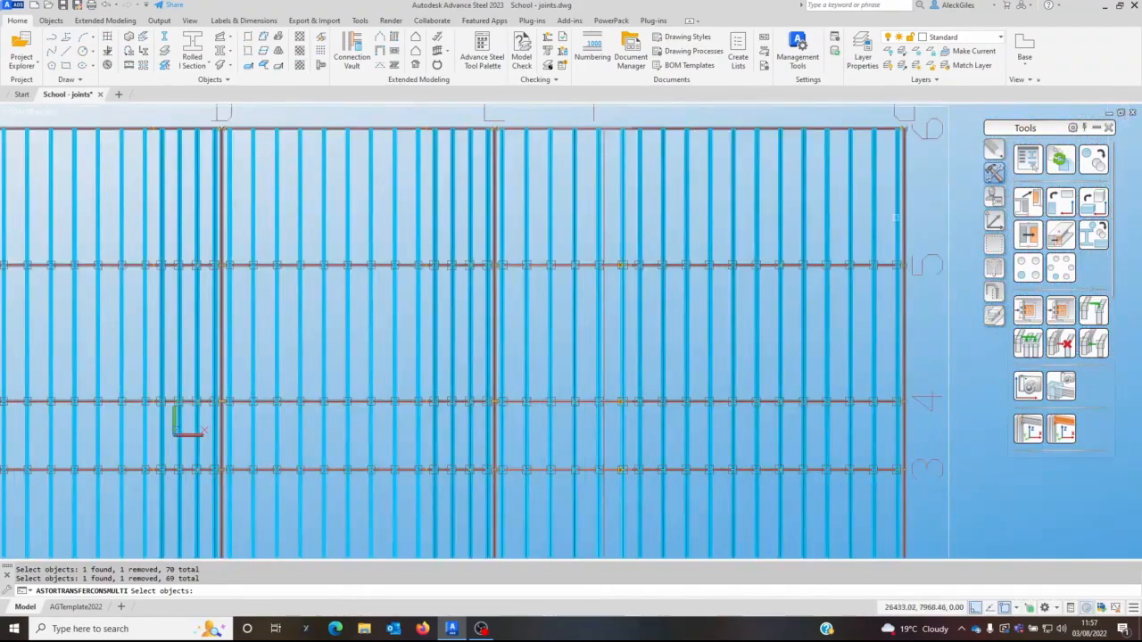
pyautogui.click(894, 210)
pyautogui.click(886, 209)
pyautogui.scroll(-3, 612, 209)
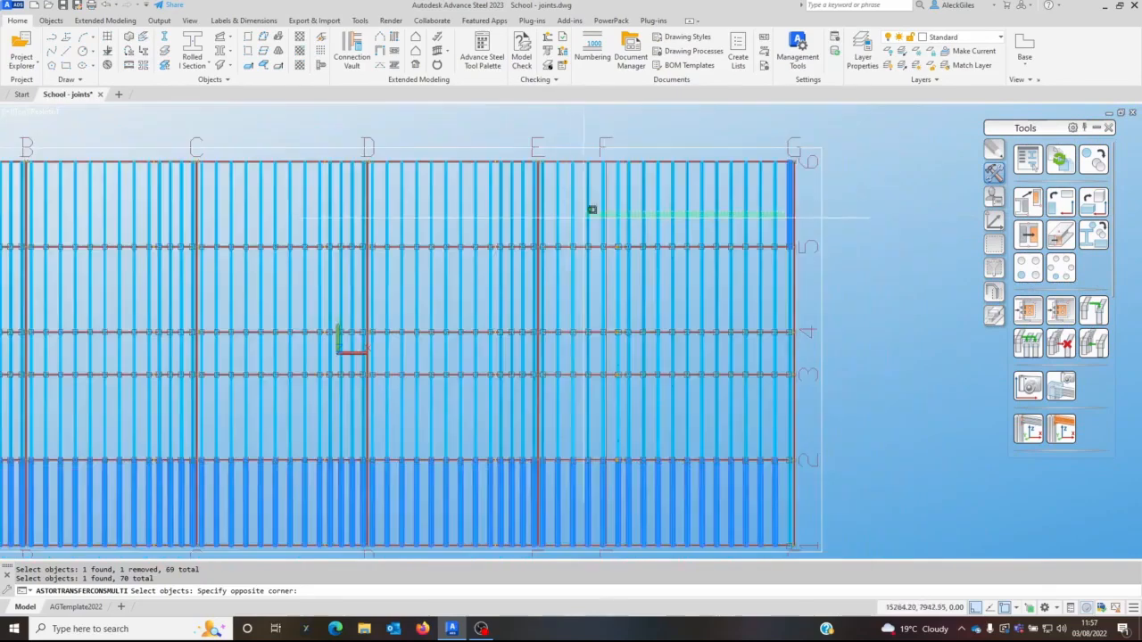
pyautogui.moveTo(375, 204); pyautogui.dragTo(808, 230, button='middle')
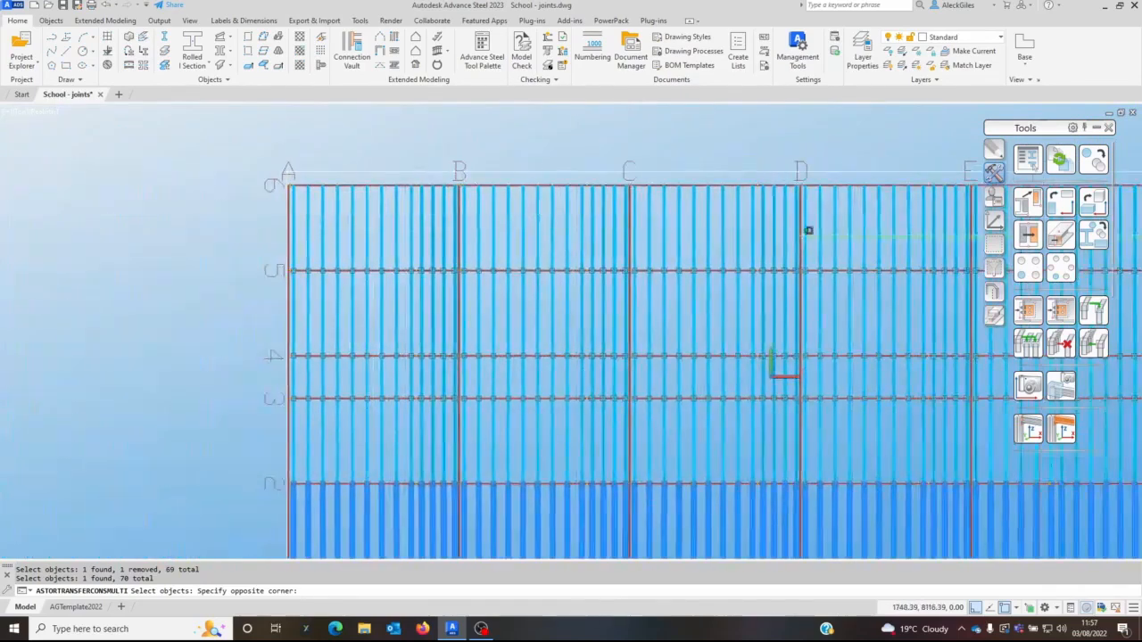
pyautogui.click(293, 230)
# - Remove the main beams on grids B, C, D and E between grid lines 5 and 6 from the purlin selection
pyautogui.scroll(5, 488, 356)
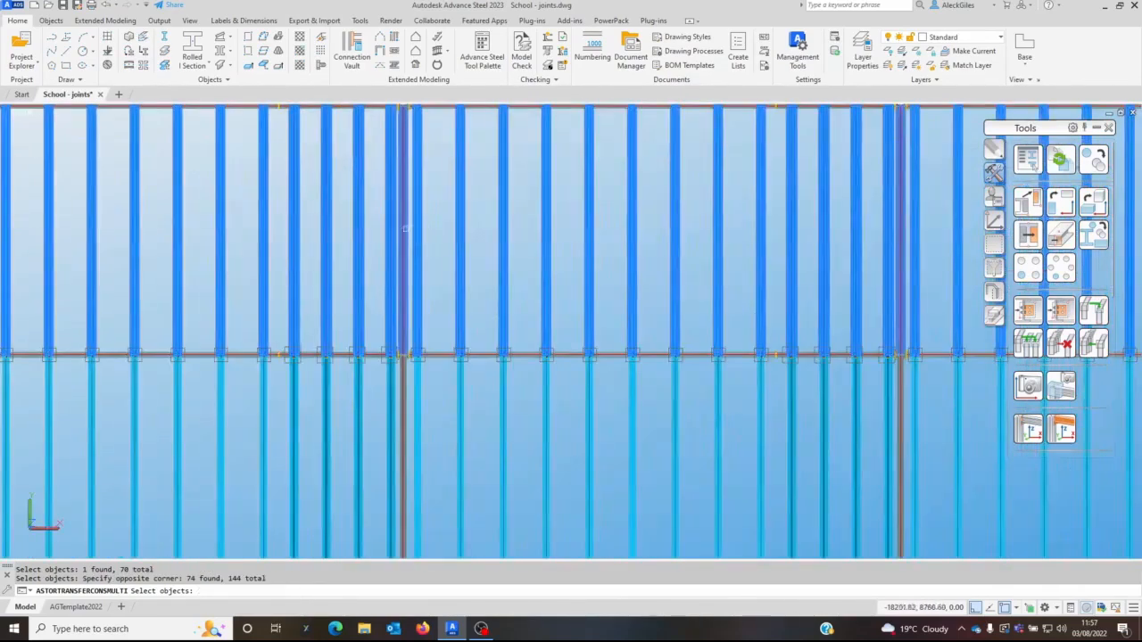
pyautogui.keyDown('shift'); pyautogui.click(399, 233); pyautogui.keyUp('shift')
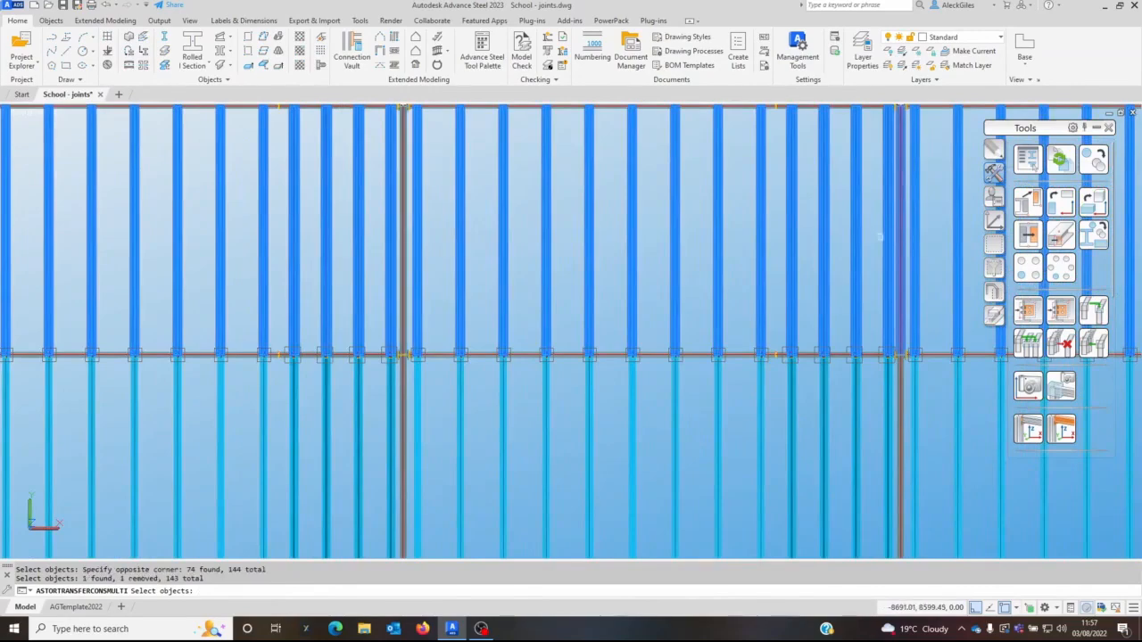
pyautogui.keyDown('shift'); pyautogui.click(900, 239); pyautogui.keyUp('shift')
pyautogui.scroll(-2, 888, 237)
pyautogui.moveTo(888, 237); pyautogui.dragTo(395, 251, button='middle')
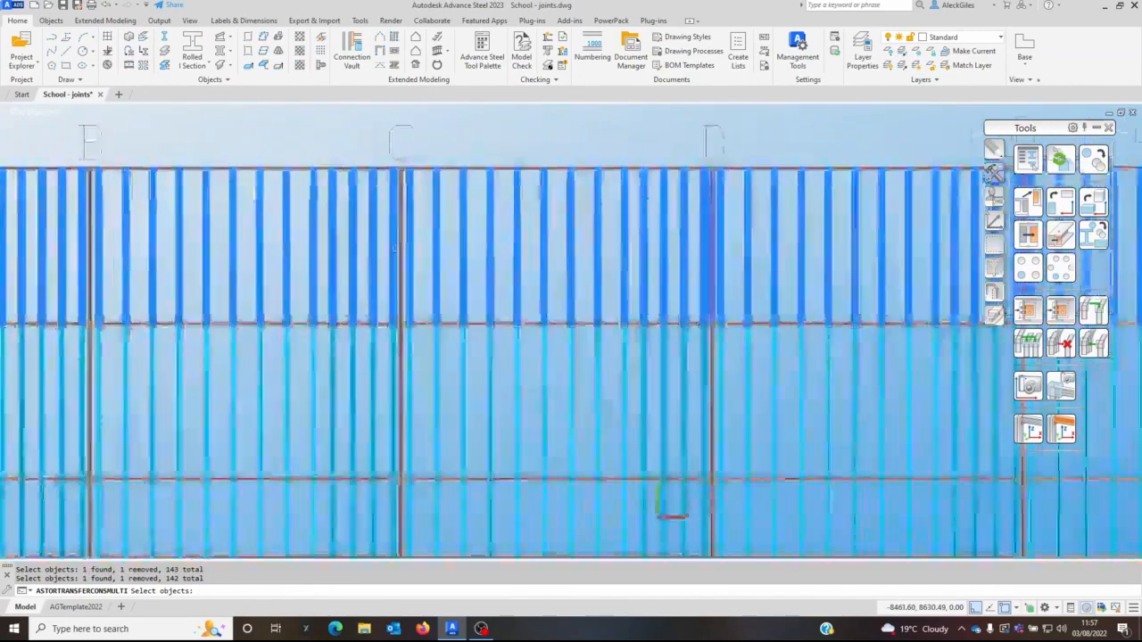
pyautogui.scroll(3, 730, 260)
pyautogui.keyDown('shift'); pyautogui.click(691, 260); pyautogui.keyUp('shift')
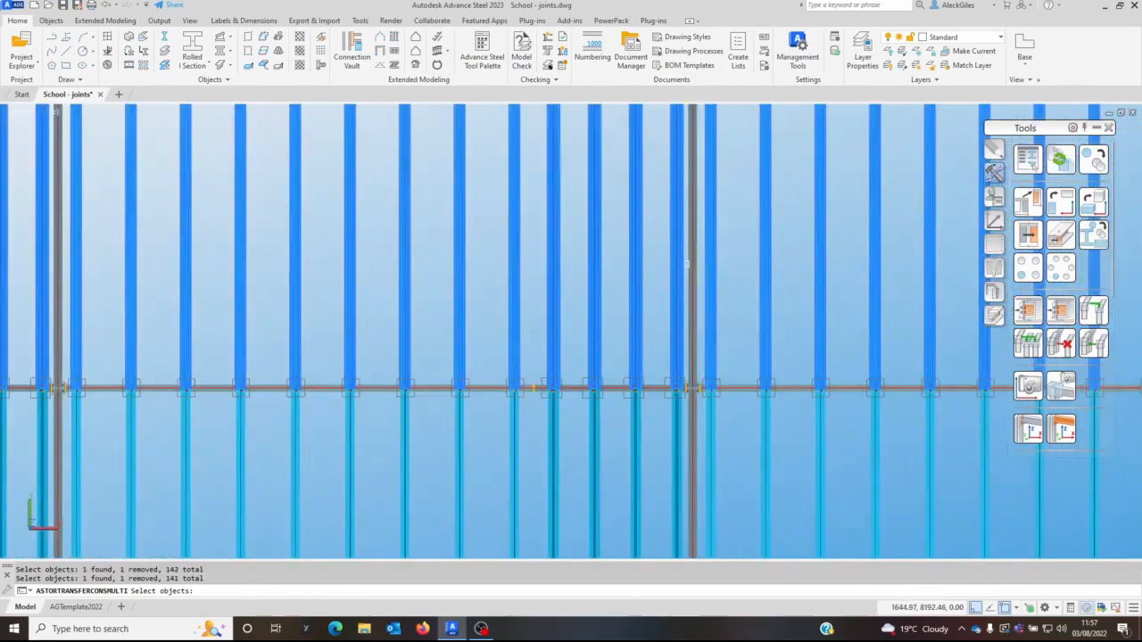
pyautogui.scroll(-2, 787, 261)
pyautogui.scroll(-2, 420, 273)
pyautogui.scroll(4, 624, 277)
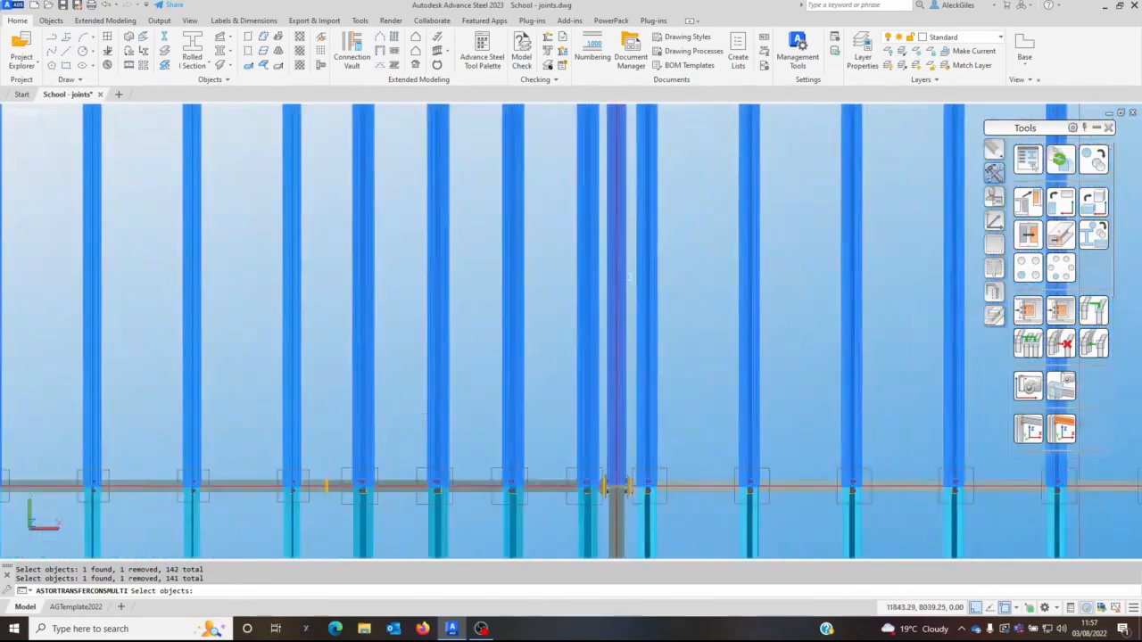
pyautogui.keyDown('shift'); pyautogui.click(635, 275); pyautogui.keyUp('shift')
pyautogui.keyDown('shift'); pyautogui.click(622, 268); pyautogui.keyUp('shift')
# - Check the whole purlin selection in plan and accept it to propagate the single purlin plates along grid lines 1 and 6
pyautogui.scroll(-6, 636, 272)
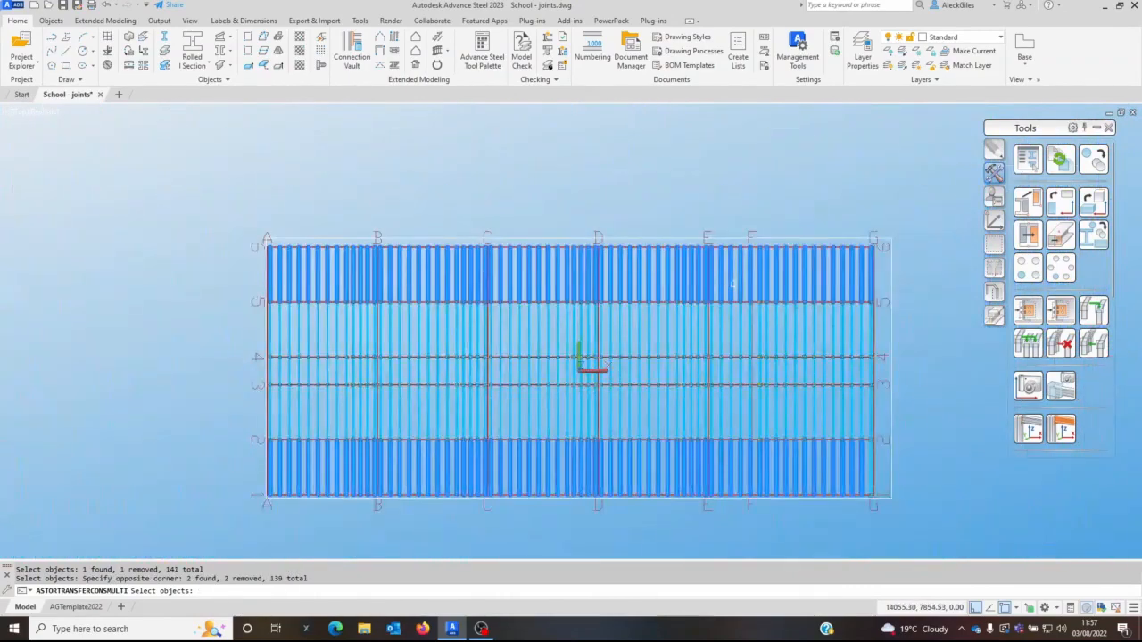
pyautogui.scroll(5, 731, 285)
pyautogui.scroll(-2, 714, 285)
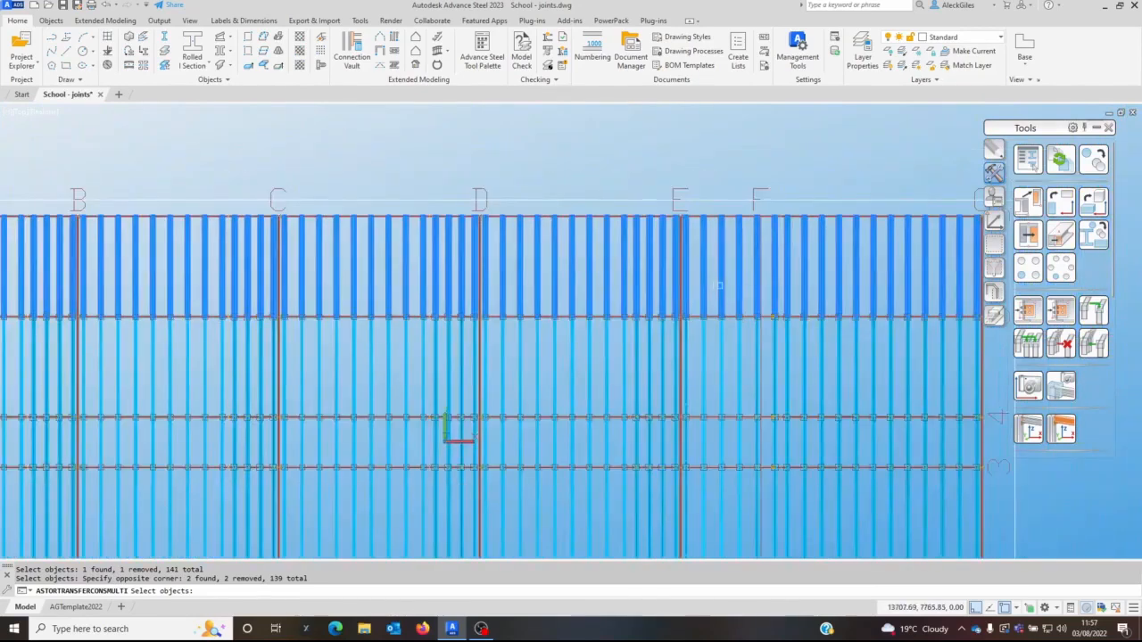
pyautogui.moveTo(714, 285); pyautogui.dragTo(574, 247, button='middle')
pyautogui.scroll(-4, 537, 263)
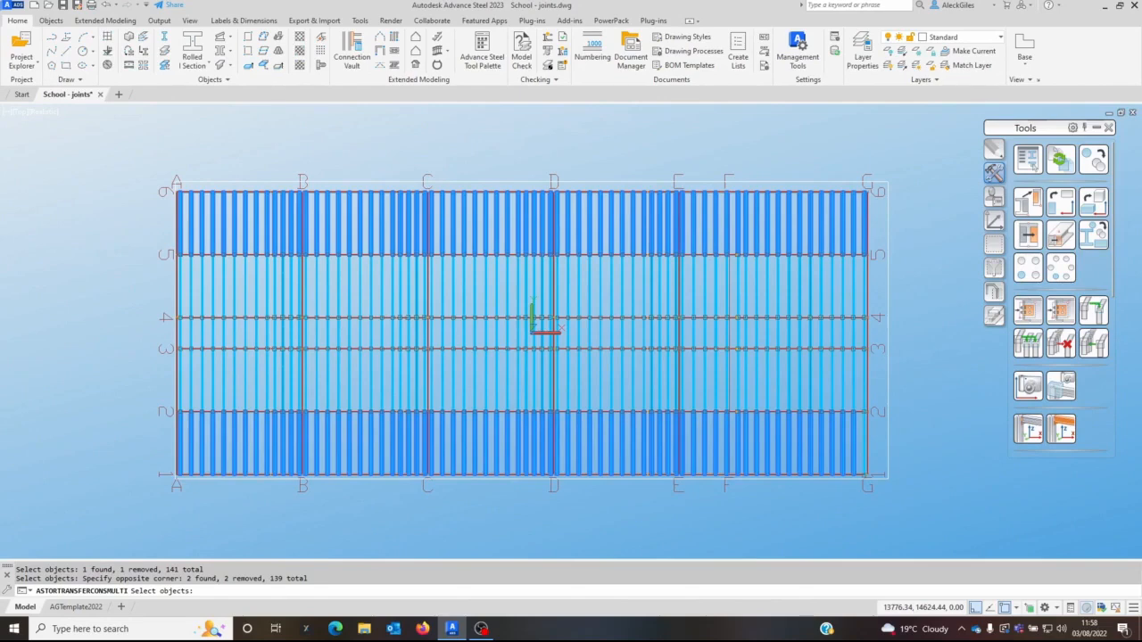
pyautogui.press('Return')
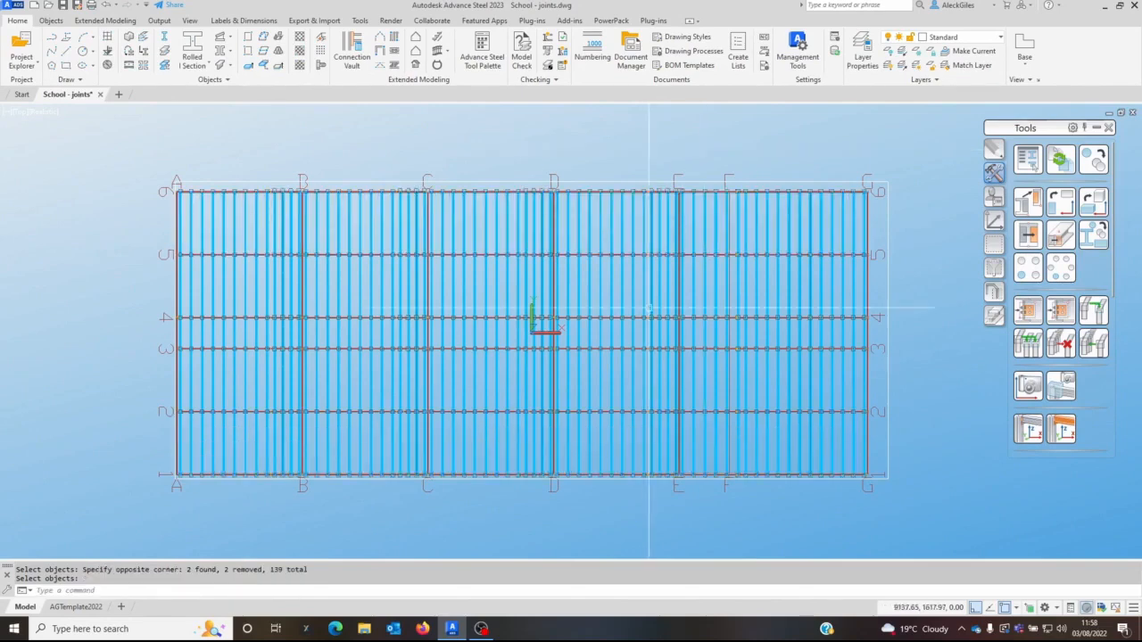
pyautogui.press('Return')
# - Delete the stray upright plate beside the purlin at the rafter apex on grid line 1 near grid F
pyautogui.keyDown('shift'); pyautogui.moveTo(646, 458); pyautogui.dragTo(590, 321, button='middle'); pyautogui.keyUp('shift')
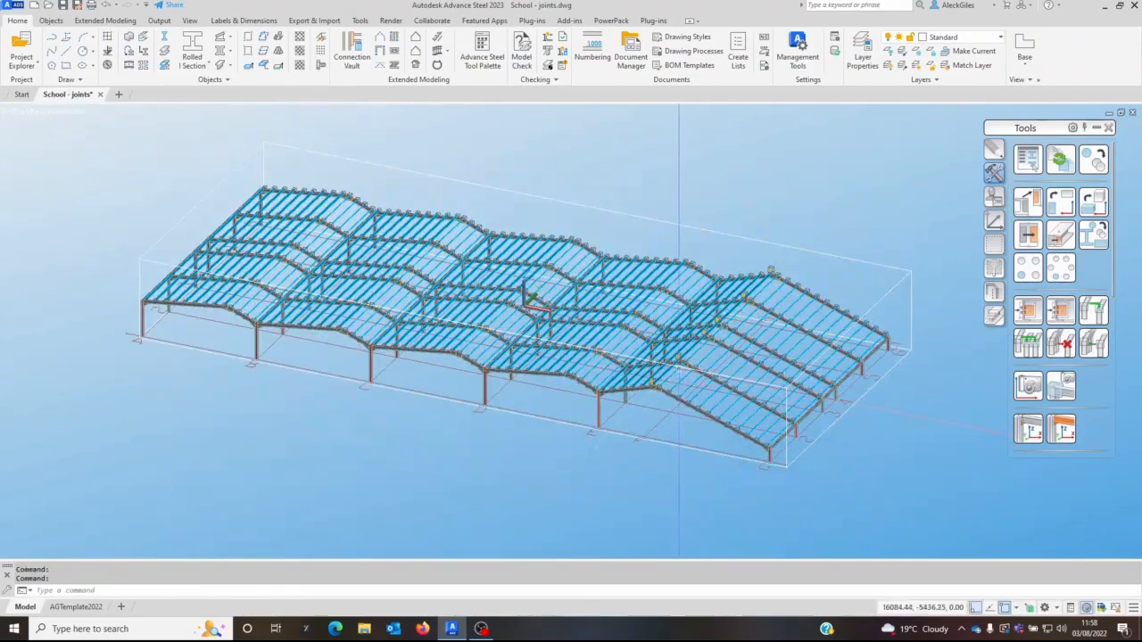
pyautogui.scroll(5, 590, 321)
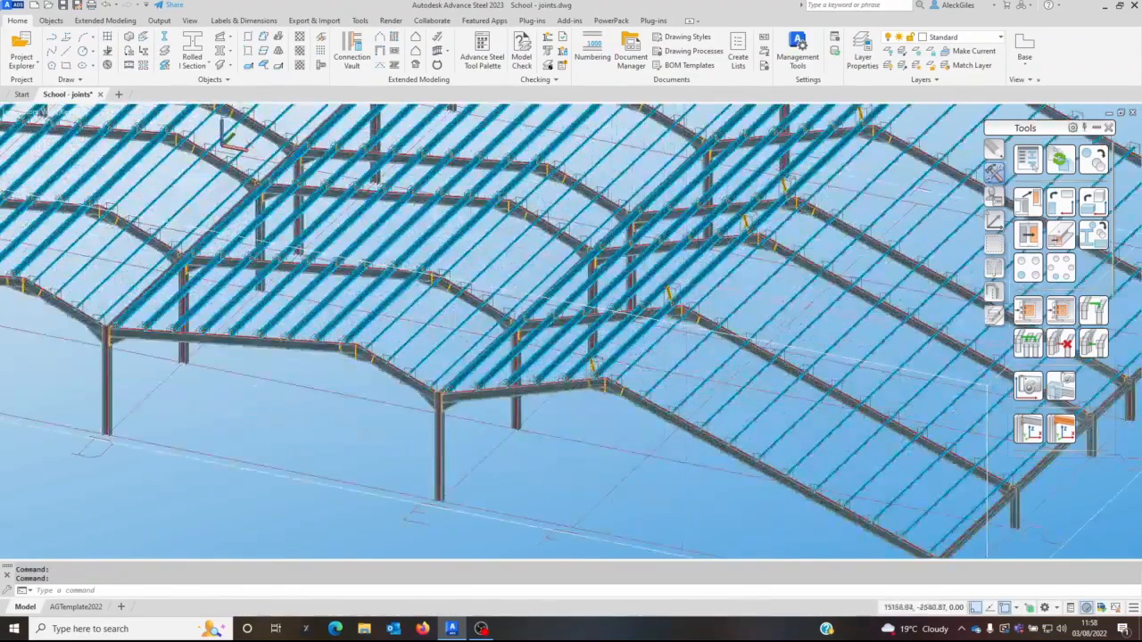
pyautogui.scroll(3, 642, 312)
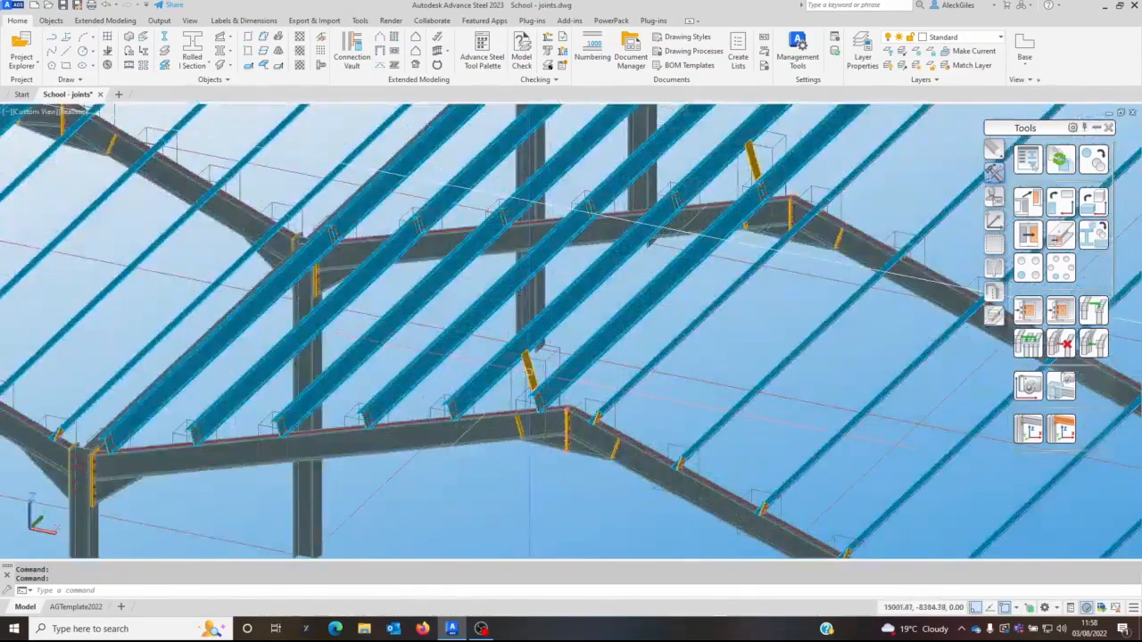
pyautogui.scroll(3, 534, 384)
pyautogui.press('Delete')
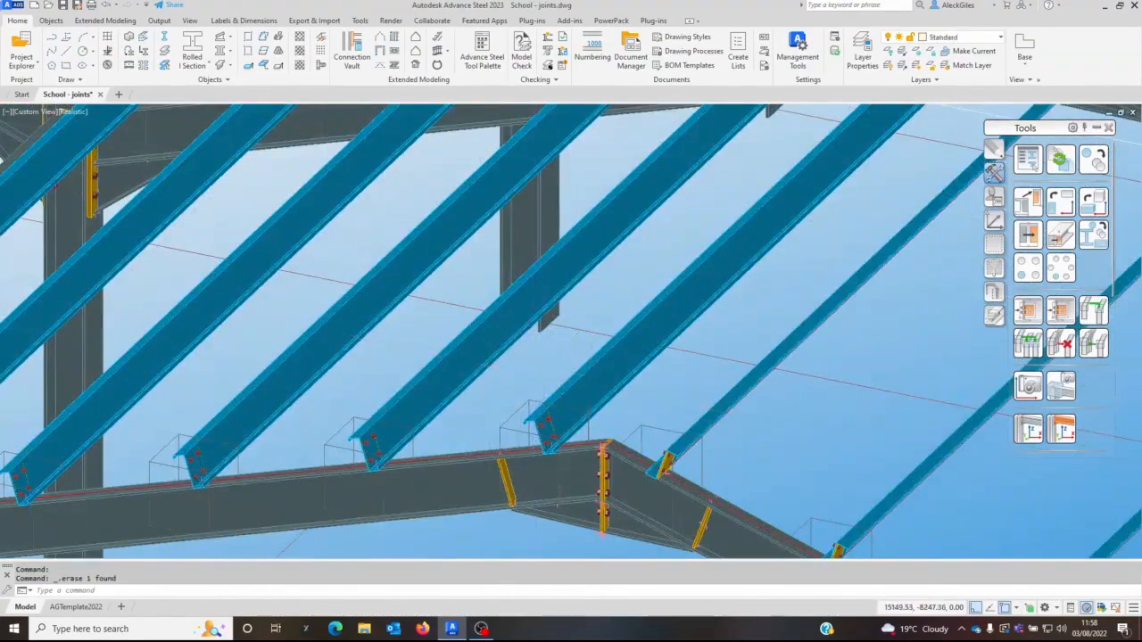
# - Delete the remaining stray upright plates beside the purlins at the rafter apexes near grid F, through to grid line 6
pyautogui.scroll(-3, 557, 345)
pyautogui.moveTo(651, 301); pyautogui.dragTo(464, 505, button='middle')
pyautogui.click(639, 330)
pyautogui.press('Delete')
pyautogui.keyDown('shift'); pyautogui.moveTo(799, 235); pyautogui.dragTo(803, 233, button='middle'); pyautogui.keyUp('shift')
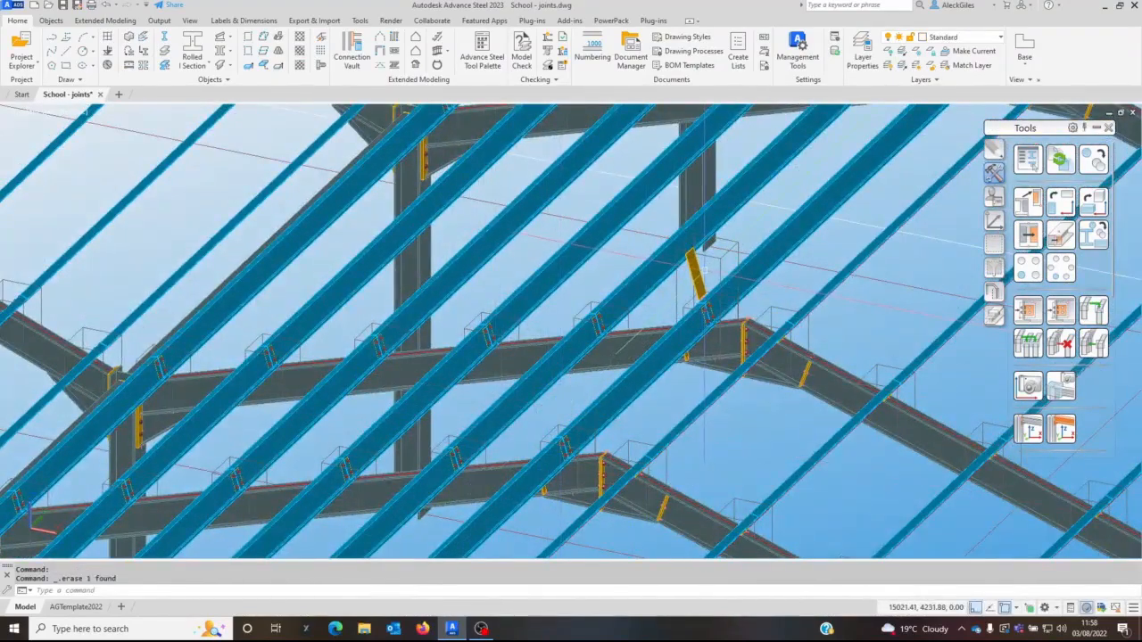
pyautogui.click(700, 274)
pyautogui.press('Delete')
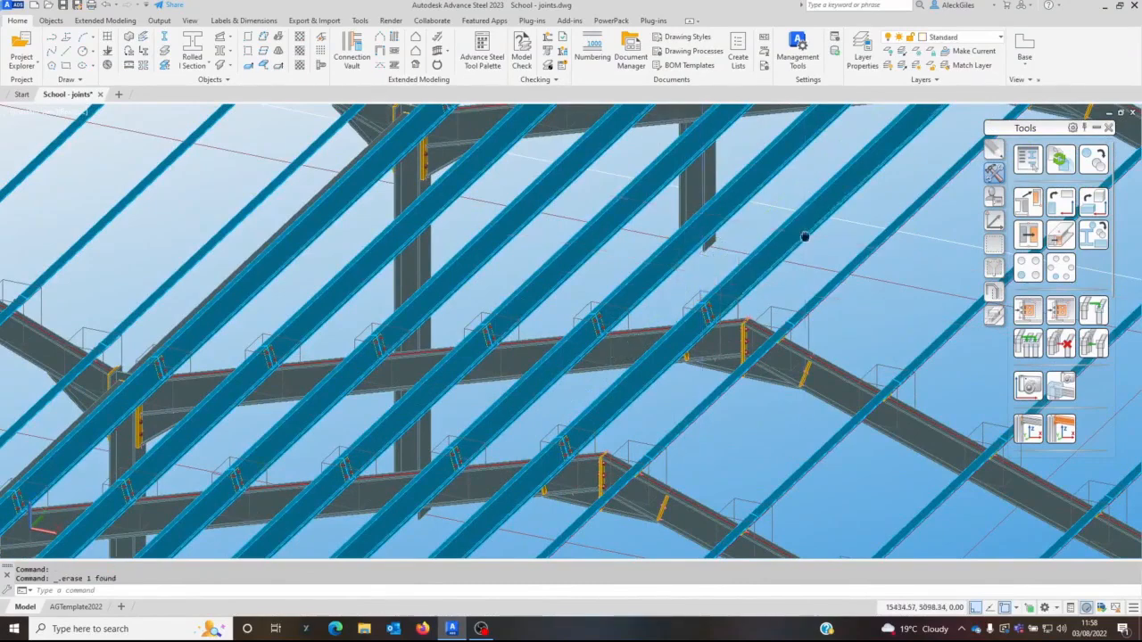
pyautogui.moveTo(914, 125); pyautogui.dragTo(433, 527, button='middle')
pyautogui.press('Delete')
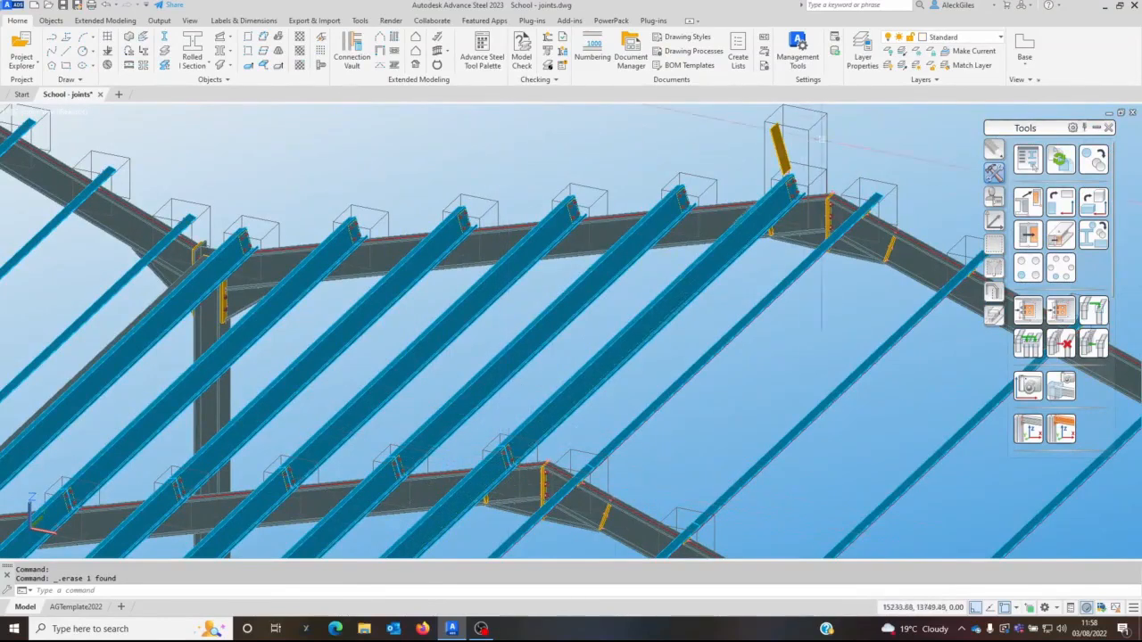
pyautogui.click(779, 148)
pyautogui.press('Delete')
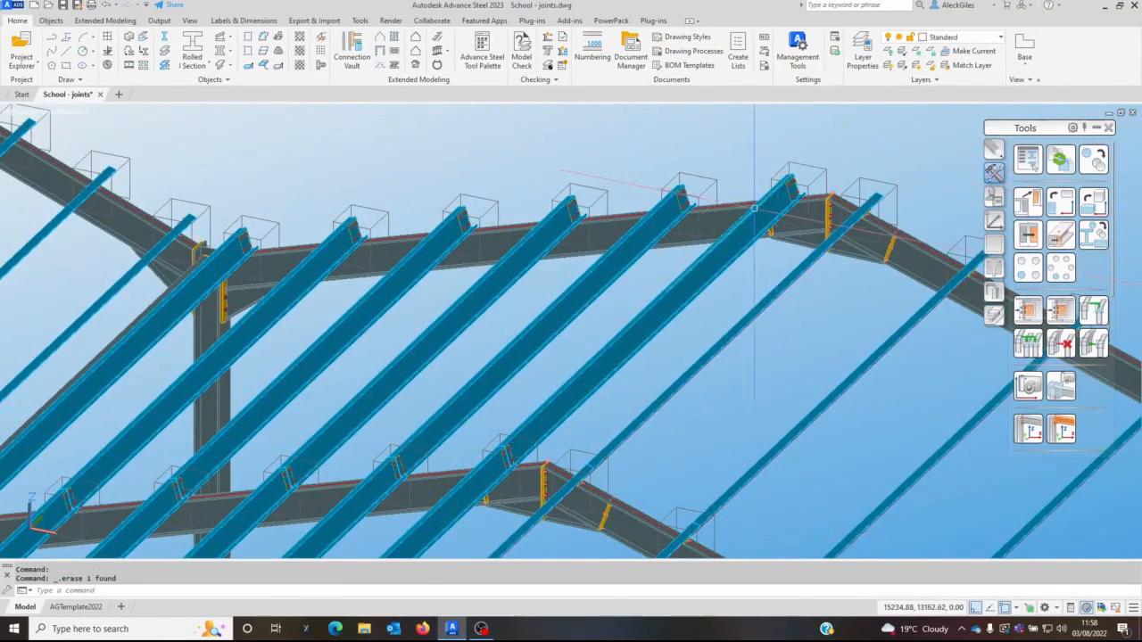
# - Select the joint boxes of two purlins on each intermediate rafter along the long outer slope at the grid G end
pyautogui.scroll(-6, 754, 211)
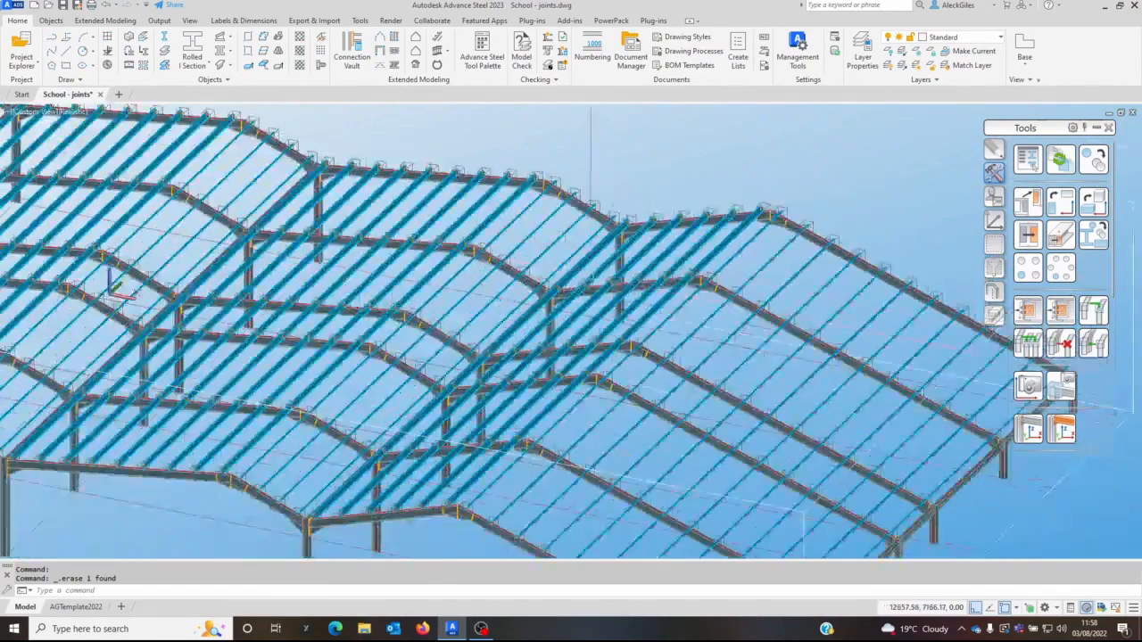
pyautogui.moveTo(233, 233); pyautogui.dragTo(590, 252, button='middle')
pyautogui.scroll(4, 455, 227)
pyautogui.keyDown('shift'); pyautogui.moveTo(379, 228); pyautogui.dragTo(481, 198, button='middle'); pyautogui.keyUp('shift')
pyautogui.keyDown('shift'); pyautogui.moveTo(873, 376); pyautogui.dragTo(290, 374, button='middle'); pyautogui.keyUp('shift')
pyautogui.scroll(-2, 554, 346)
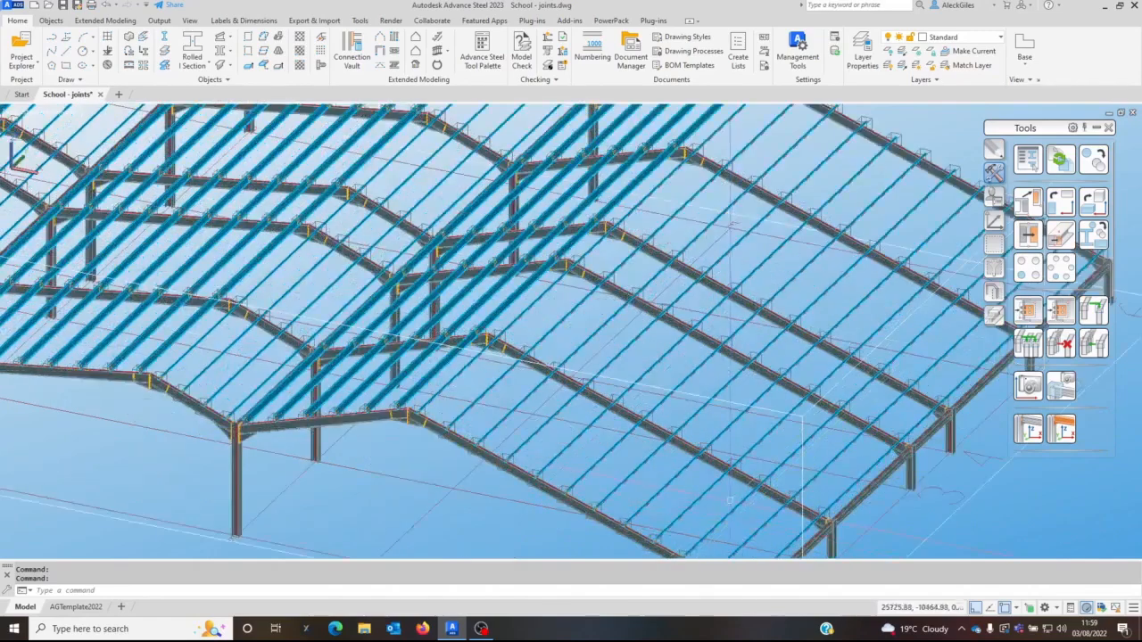
pyautogui.scroll(3, 676, 437)
pyautogui.scroll(2, 675, 404)
pyautogui.click(651, 420)
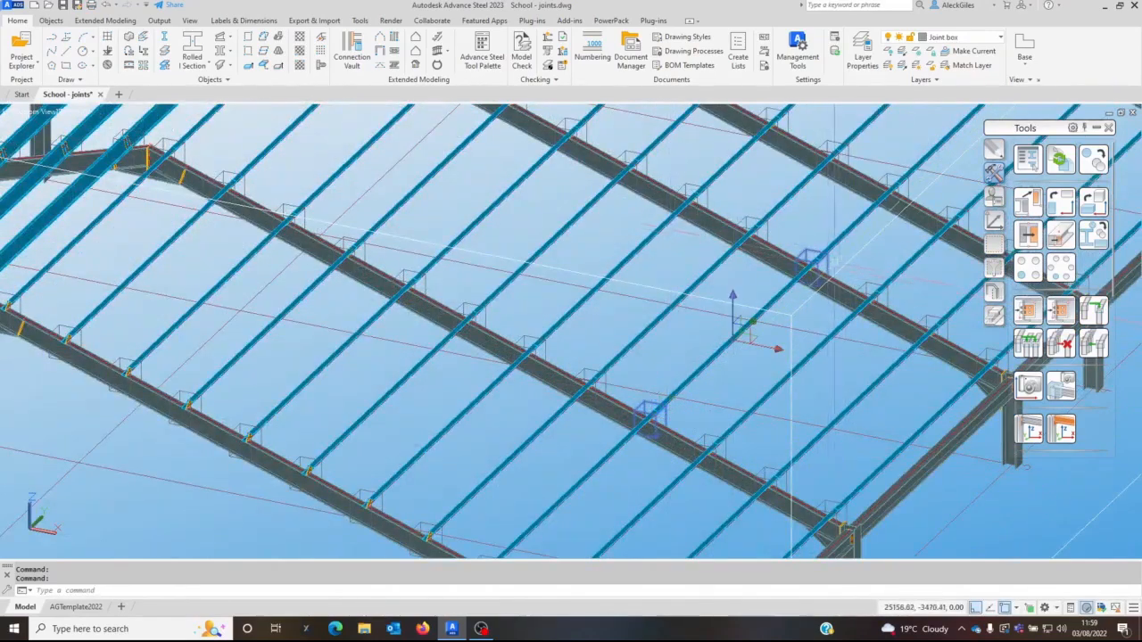
pyautogui.keyDown('shift'); pyautogui.moveTo(808, 299); pyautogui.dragTo(639, 343, button='middle'); pyautogui.keyUp('shift')
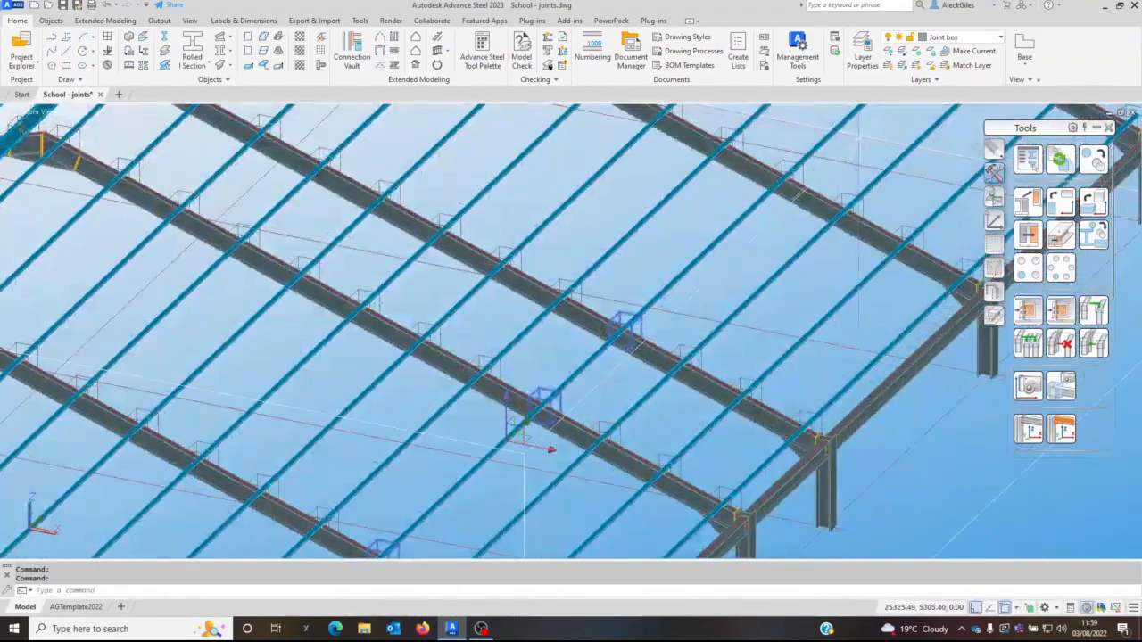
pyautogui.keyDown('shift'); pyautogui.moveTo(807, 169); pyautogui.dragTo(606, 378, button='middle'); pyautogui.keyUp('shift')
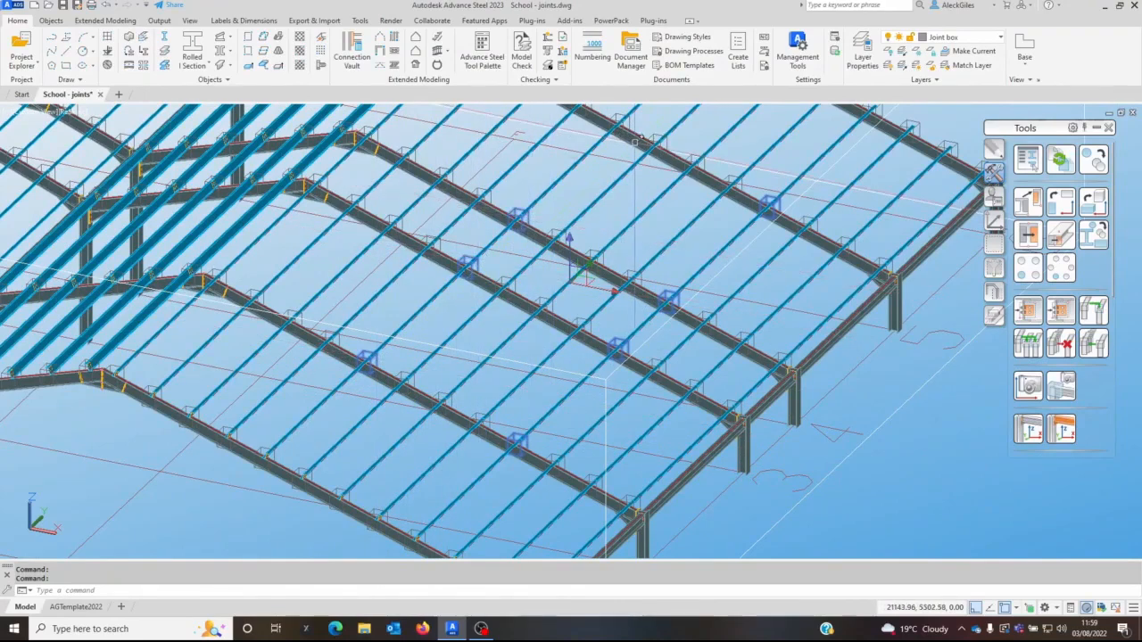
pyautogui.moveTo(583, 210); pyautogui.dragTo(619, 285, button='middle')
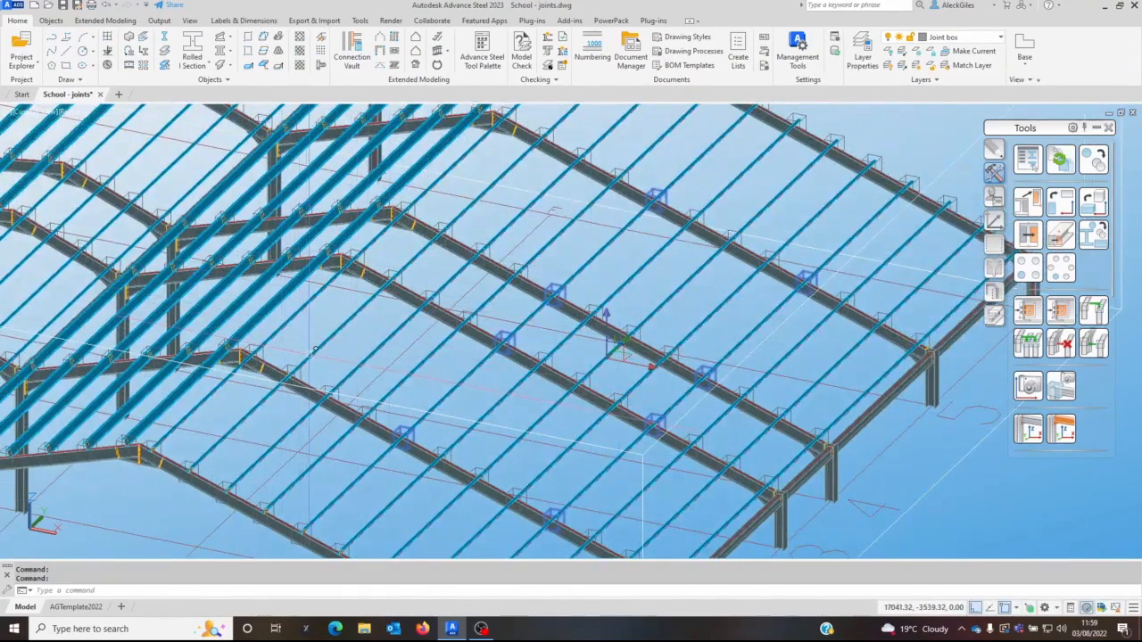
# - Add the joint box of one mid-slope purlin on each intermediate rafter's short slope in the end bay to the selection
pyautogui.keyDown('shift'); pyautogui.moveTo(620, 343); pyautogui.dragTo(368, 362, button='middle'); pyautogui.keyUp('shift')
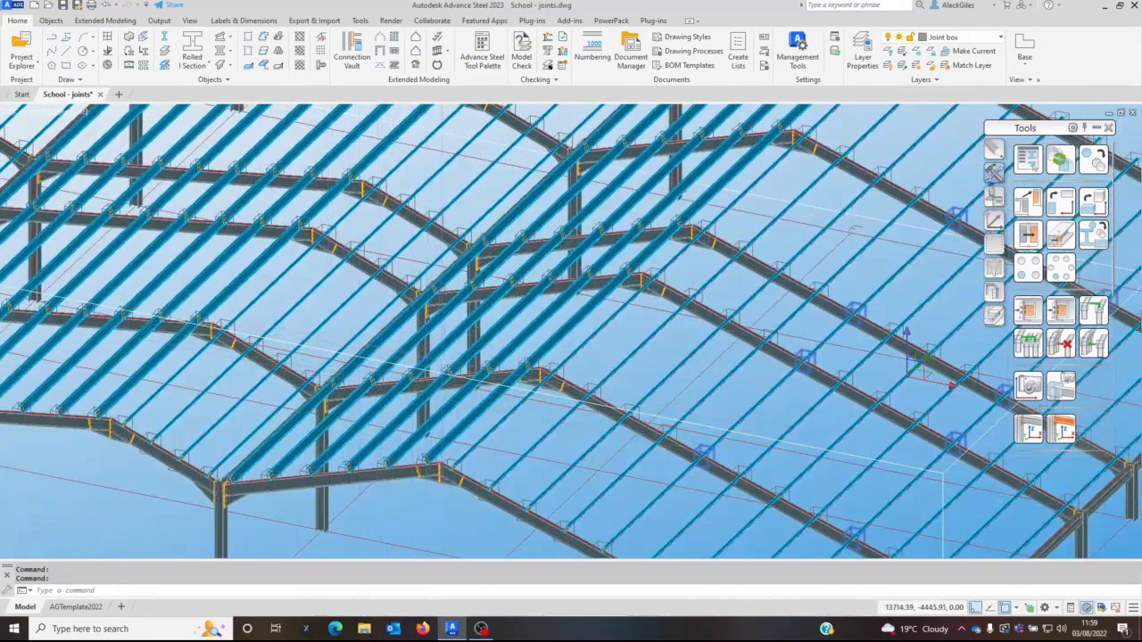
pyautogui.scroll(3, 434, 361)
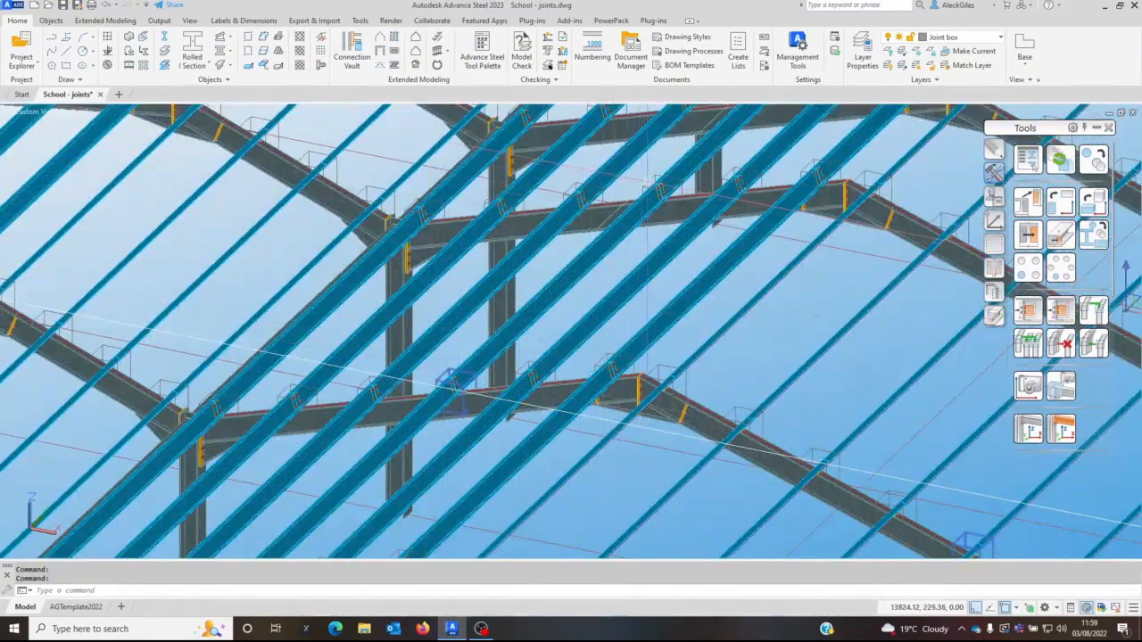
pyautogui.moveTo(721, 117); pyautogui.dragTo(481, 377, button='middle')
pyautogui.keyDown('shift'); pyautogui.moveTo(578, 288); pyautogui.dragTo(607, 265, button='middle'); pyautogui.keyUp('shift')
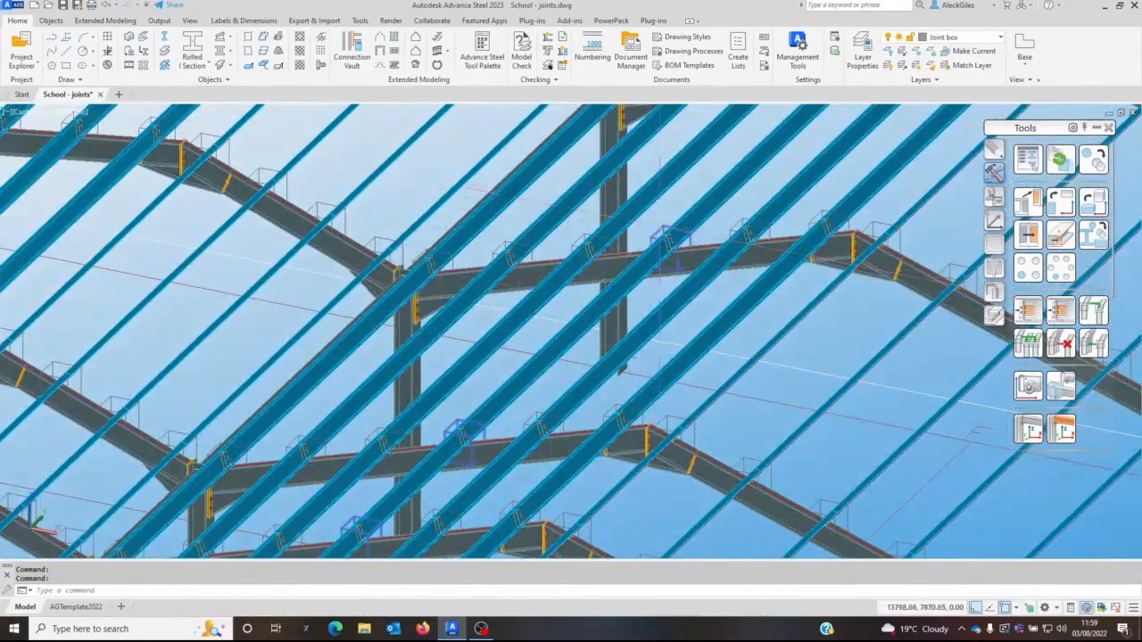
# - Add one short-slope and two long-slope purlin joint boxes per intermediate rafter in the second bay from grid G, leaving the purlin itself unselected
pyautogui.scroll(-2, 684, 206)
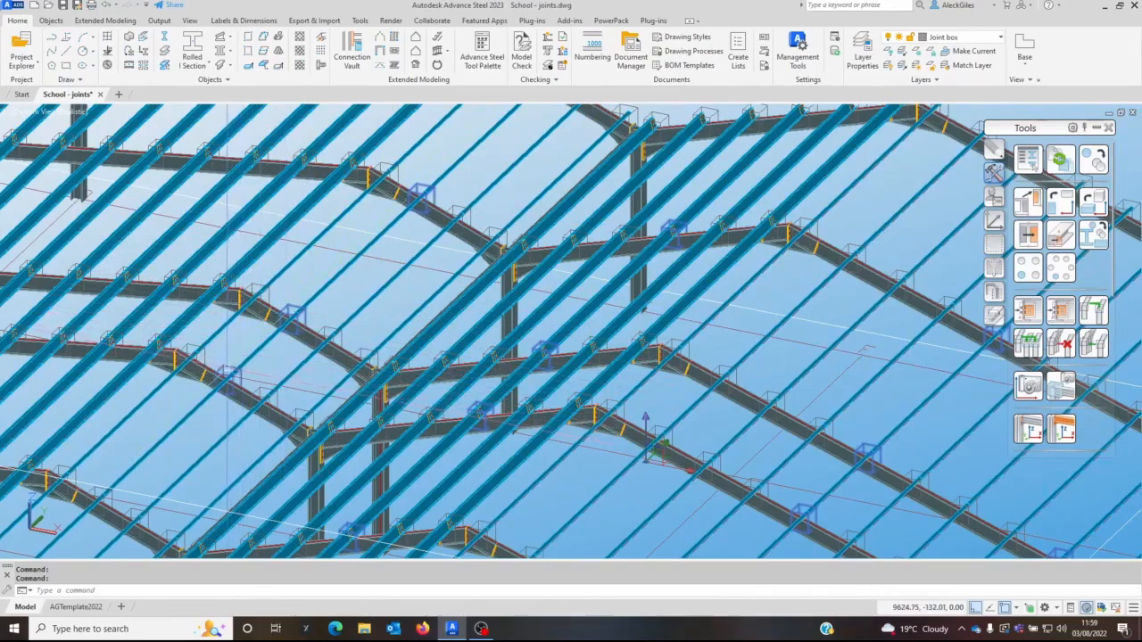
pyautogui.scroll(2, 93, 501)
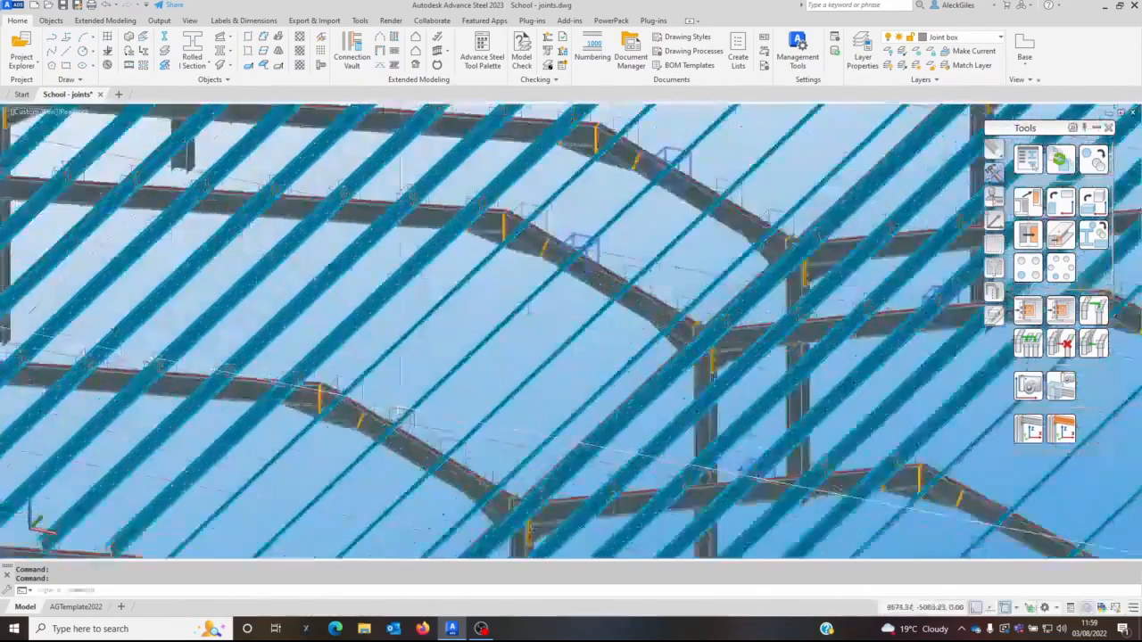
pyautogui.scroll(2, 393, 406)
pyautogui.scroll(-2, 318, 385)
pyautogui.moveTo(180, 354); pyautogui.dragTo(521, 393, button='middle')
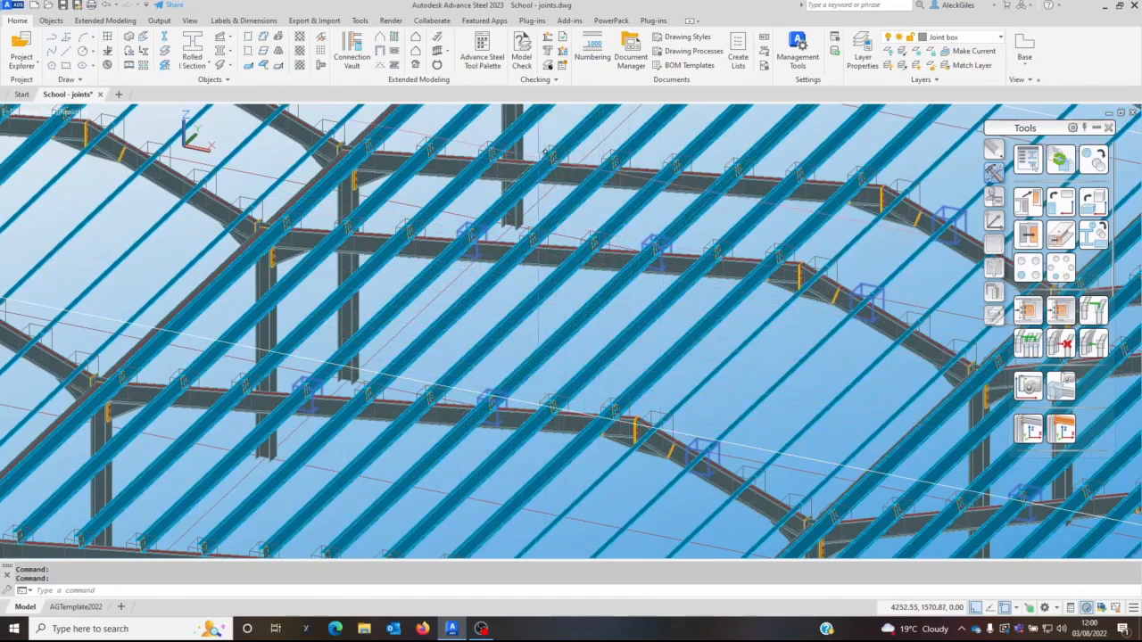
pyautogui.click(729, 165)
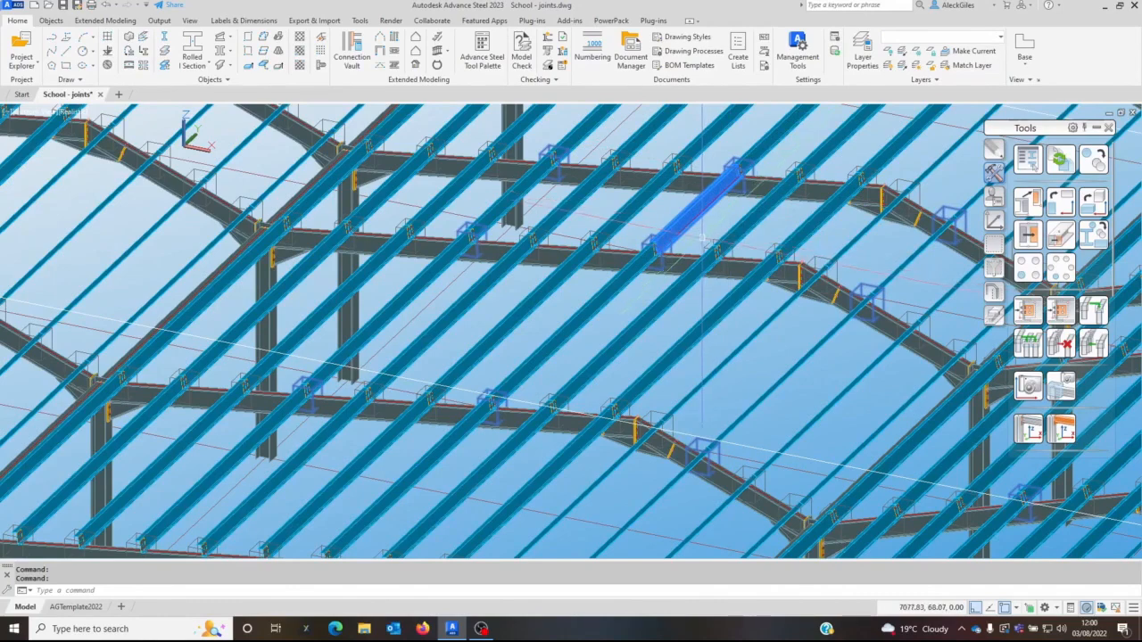
pyautogui.press('Escape')
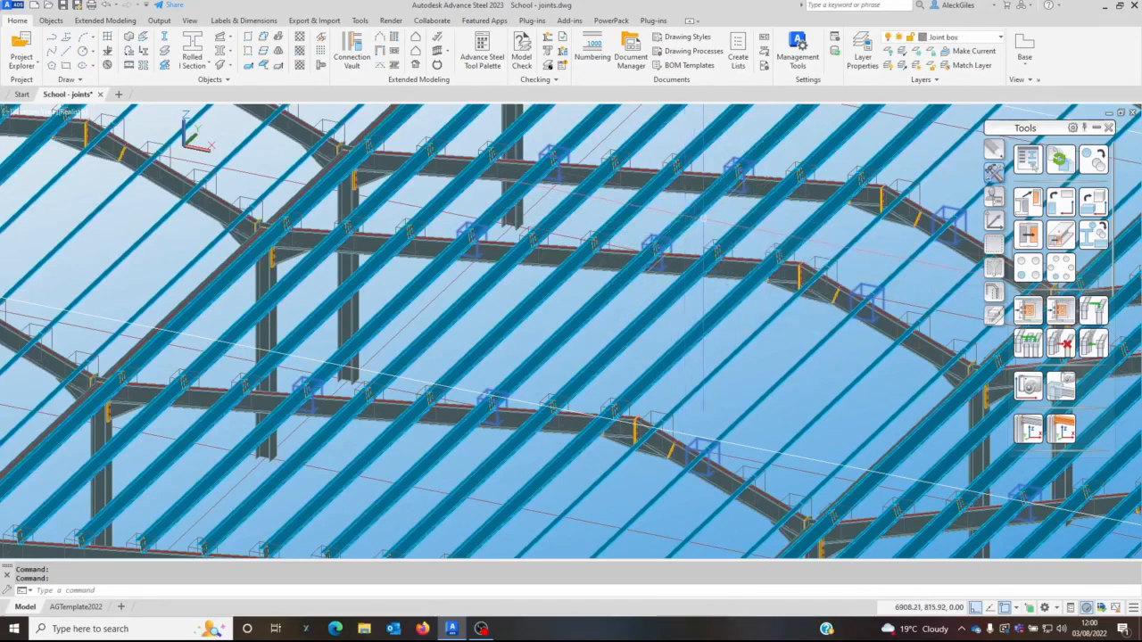
pyautogui.moveTo(740, 178); pyautogui.dragTo(629, 331, button='middle')
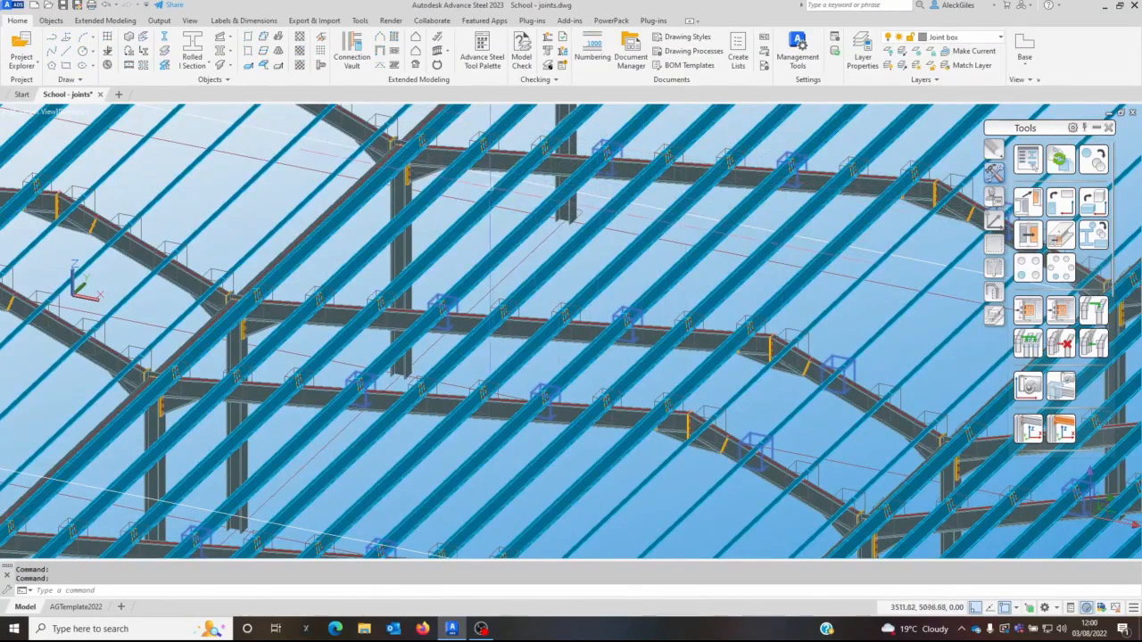
# - Add one short-slope and two long-slope purlin joint boxes per intermediate rafter in the third bay, deselecting the purlins picked with them
pyautogui.moveTo(445, 203); pyautogui.dragTo(821, 331, button='middle')
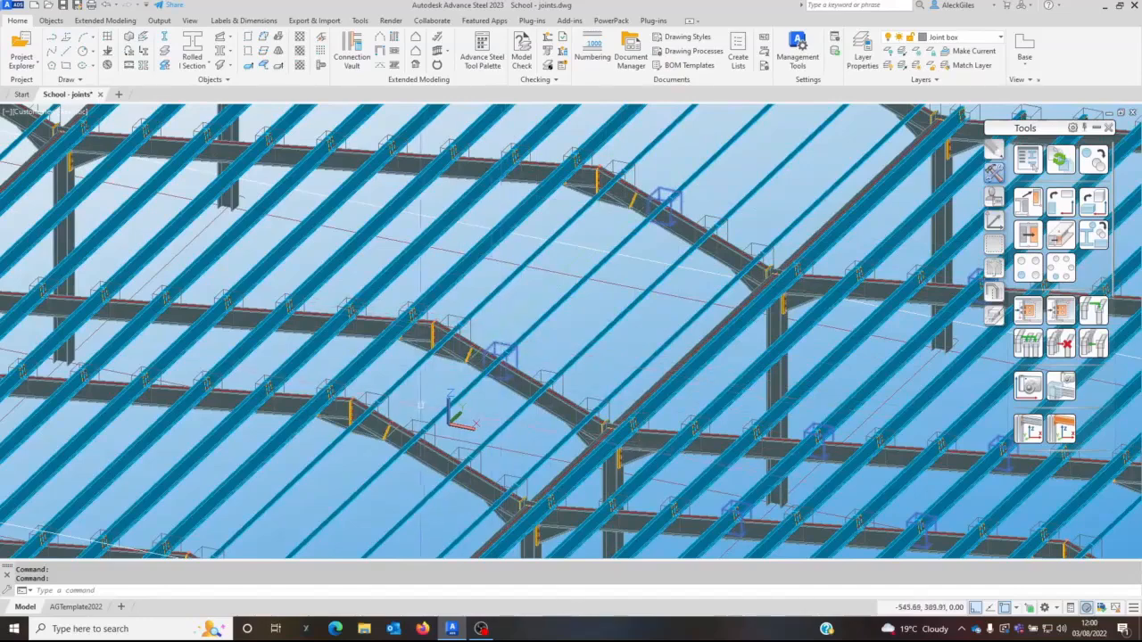
pyautogui.moveTo(413, 411); pyautogui.dragTo(533, 268, button='middle')
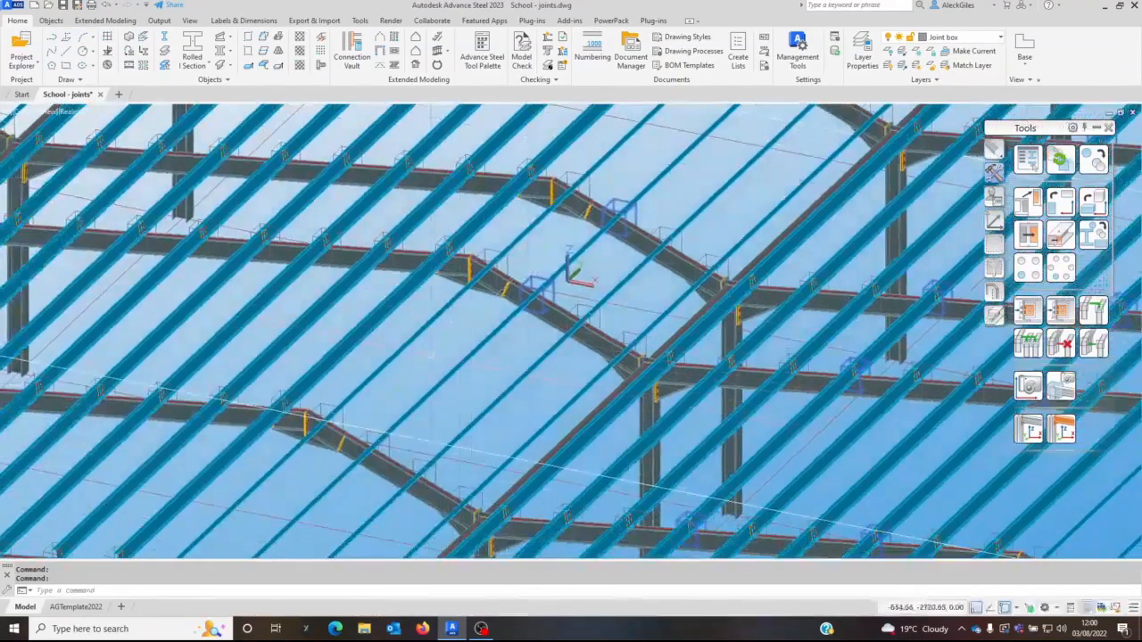
pyautogui.moveTo(260, 357); pyautogui.dragTo(640, 341, button='middle')
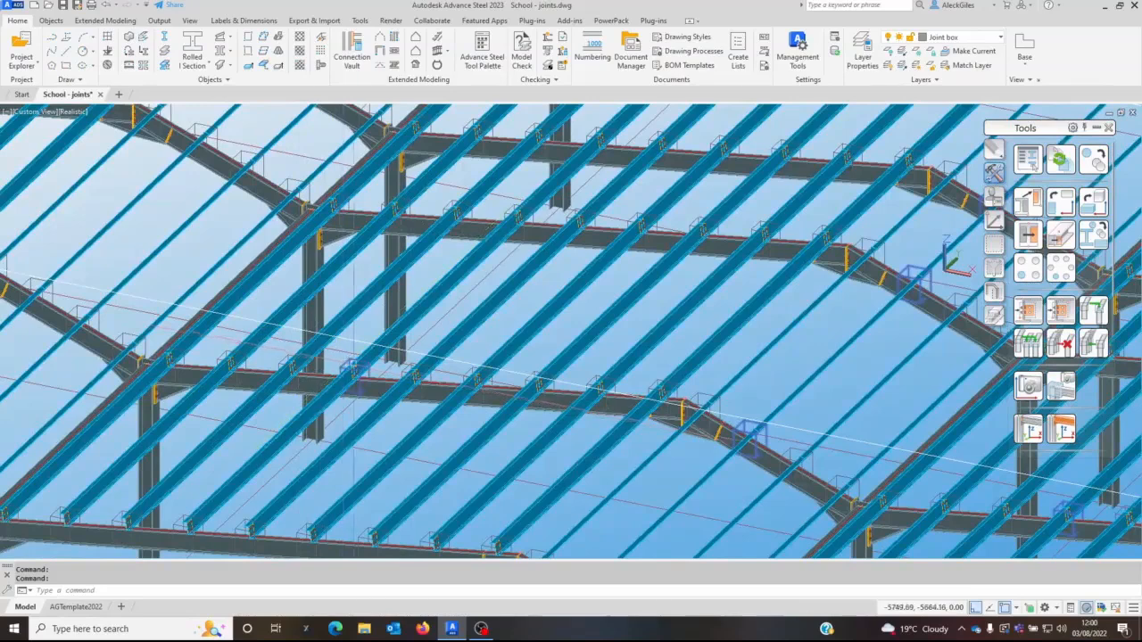
pyautogui.click(523, 392)
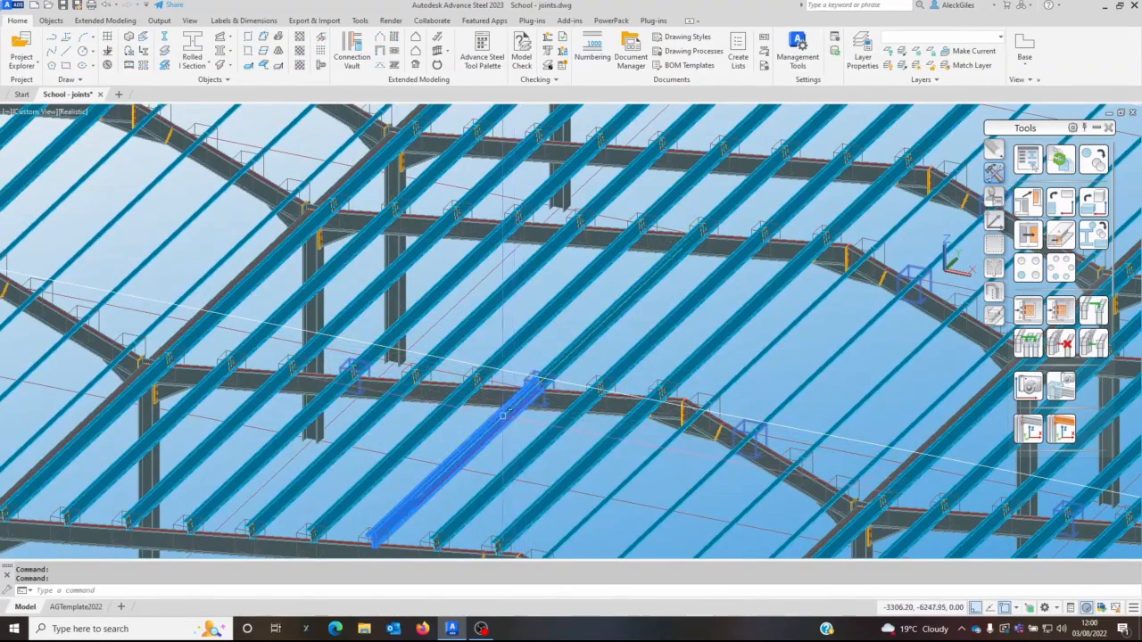
pyautogui.press('Escape')
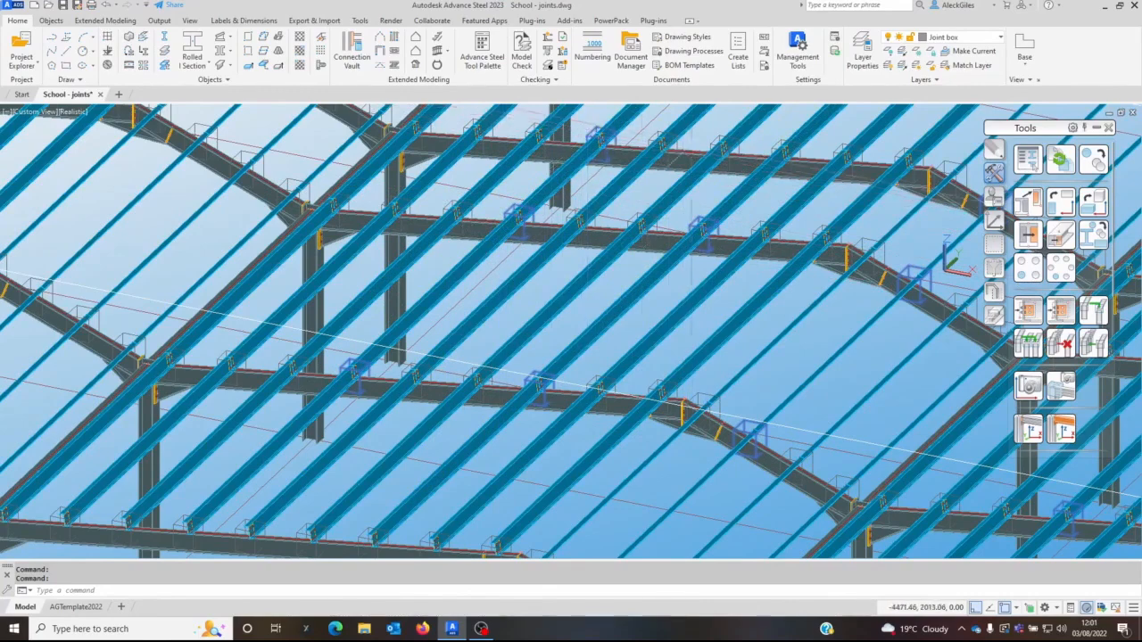
pyautogui.moveTo(775, 156); pyautogui.dragTo(654, 371, button='middle')
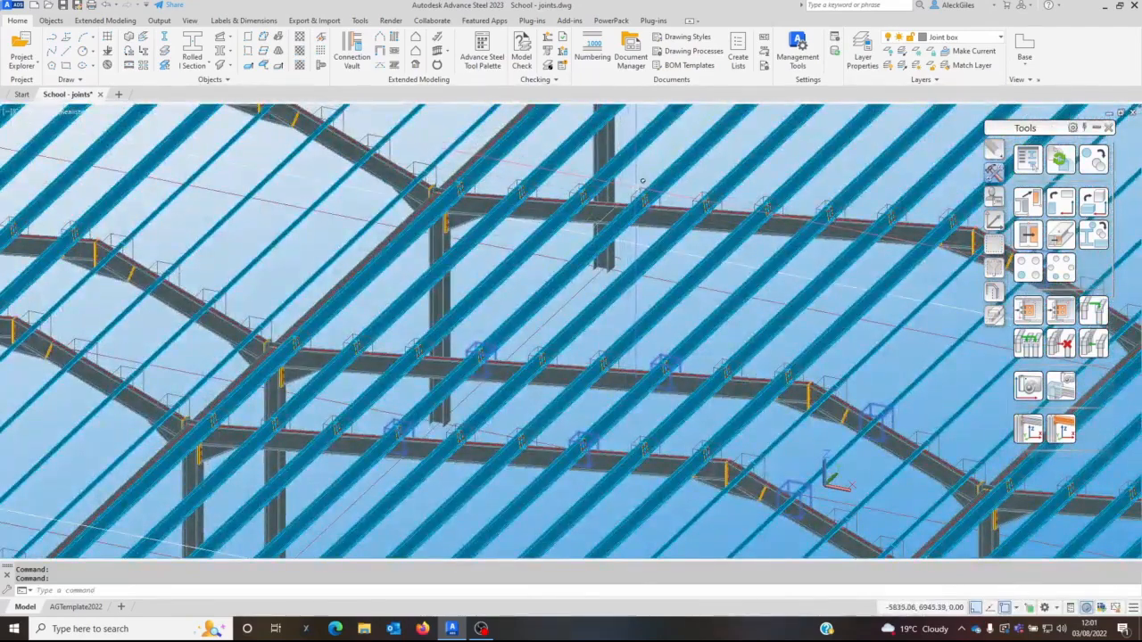
pyautogui.click(826, 207)
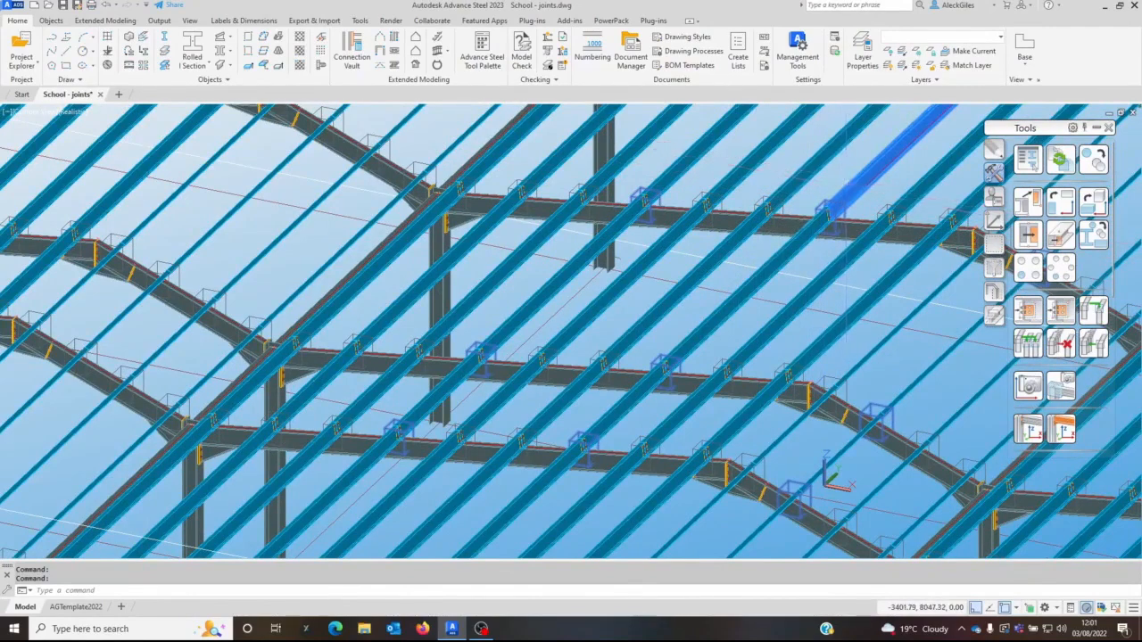
pyautogui.press('Escape')
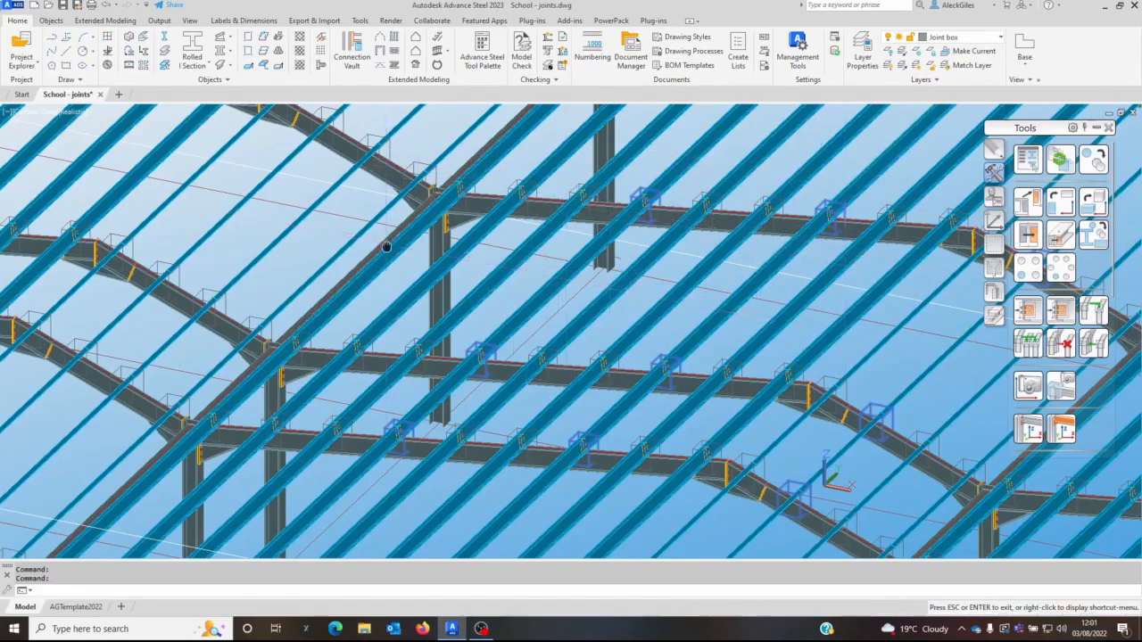
# - Add one short-slope and two long-slope purlin joint boxes per intermediate rafter in the fourth bay from grid G, deselecting the purlin picked with them
pyautogui.moveTo(383, 241); pyautogui.dragTo(625, 318, button='middle')
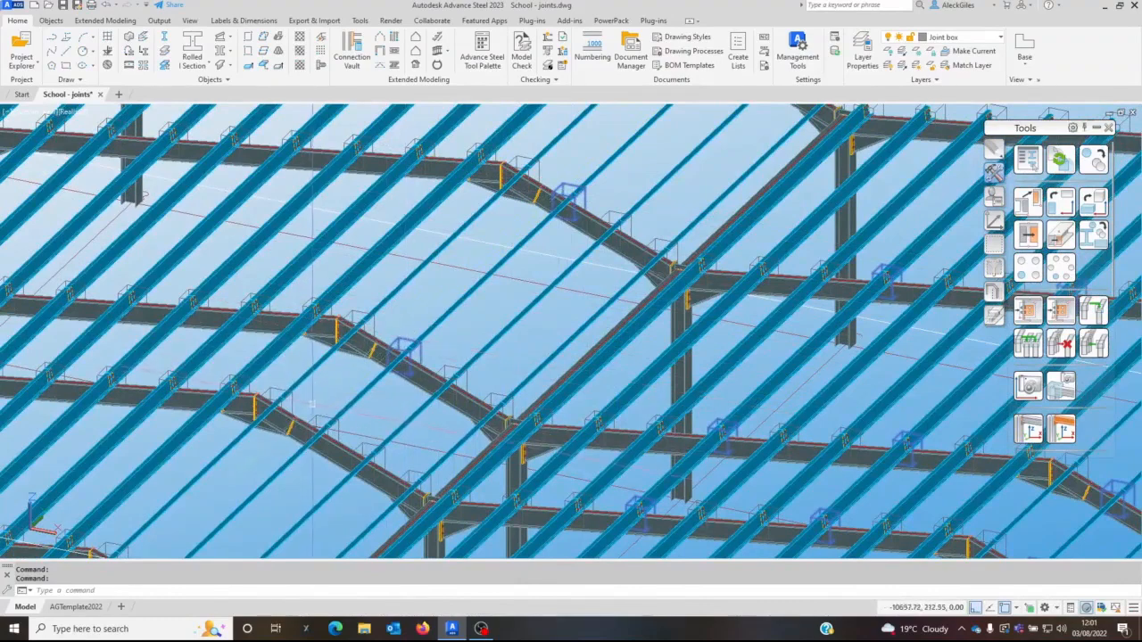
pyautogui.moveTo(311, 417); pyautogui.dragTo(423, 299, button='middle')
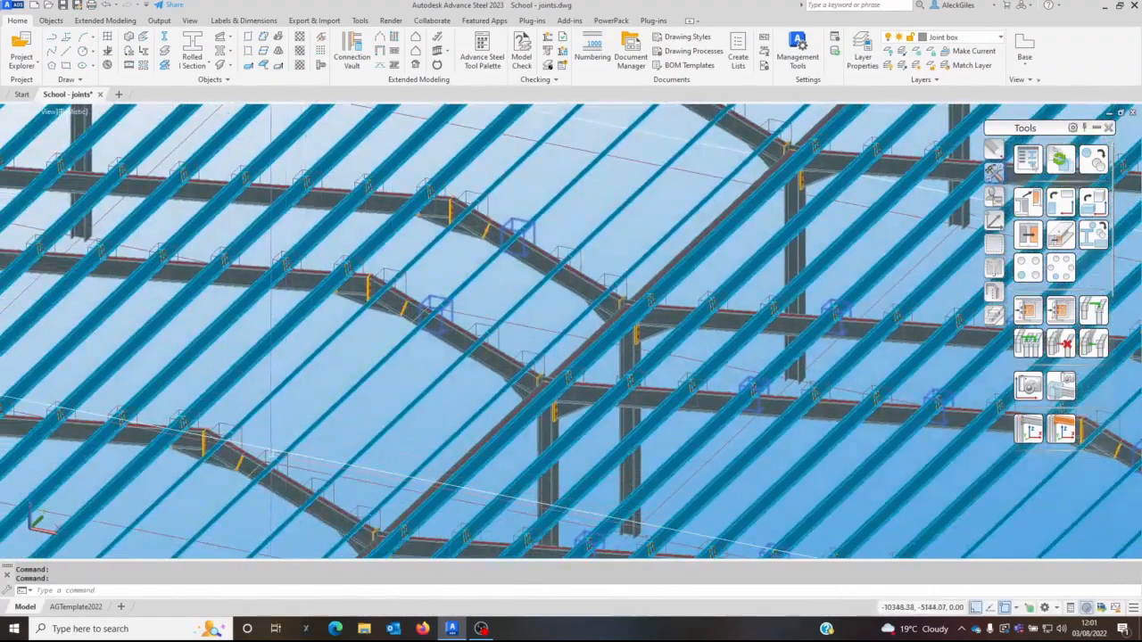
pyautogui.moveTo(196, 397); pyautogui.dragTo(660, 392, button='middle')
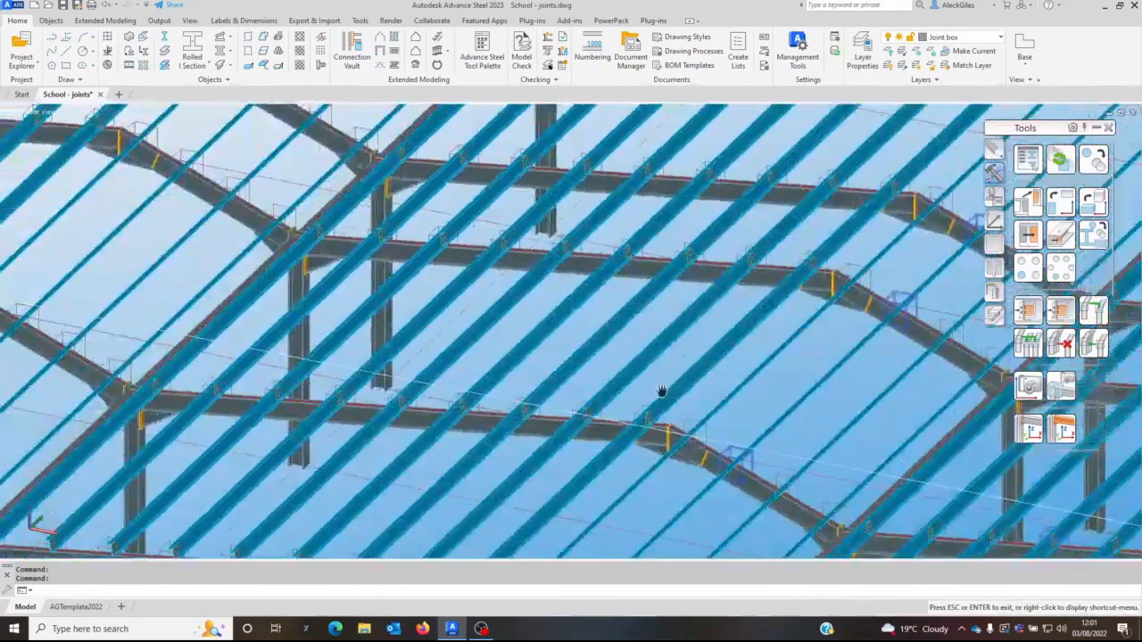
pyautogui.click(331, 382)
pyautogui.click(339, 398)
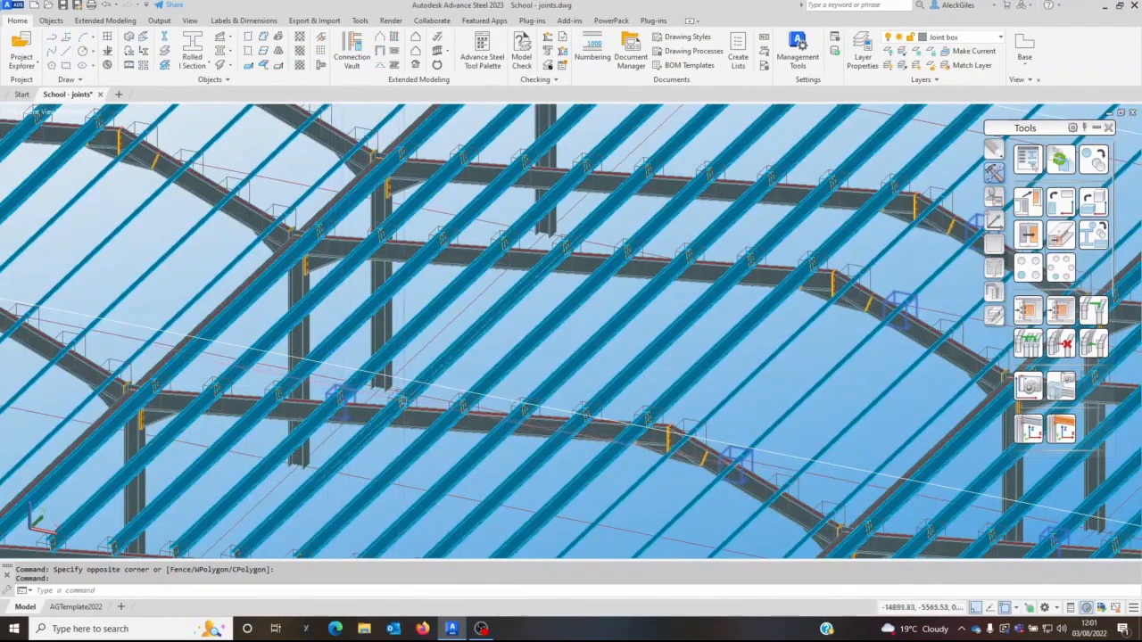
pyautogui.click(525, 393)
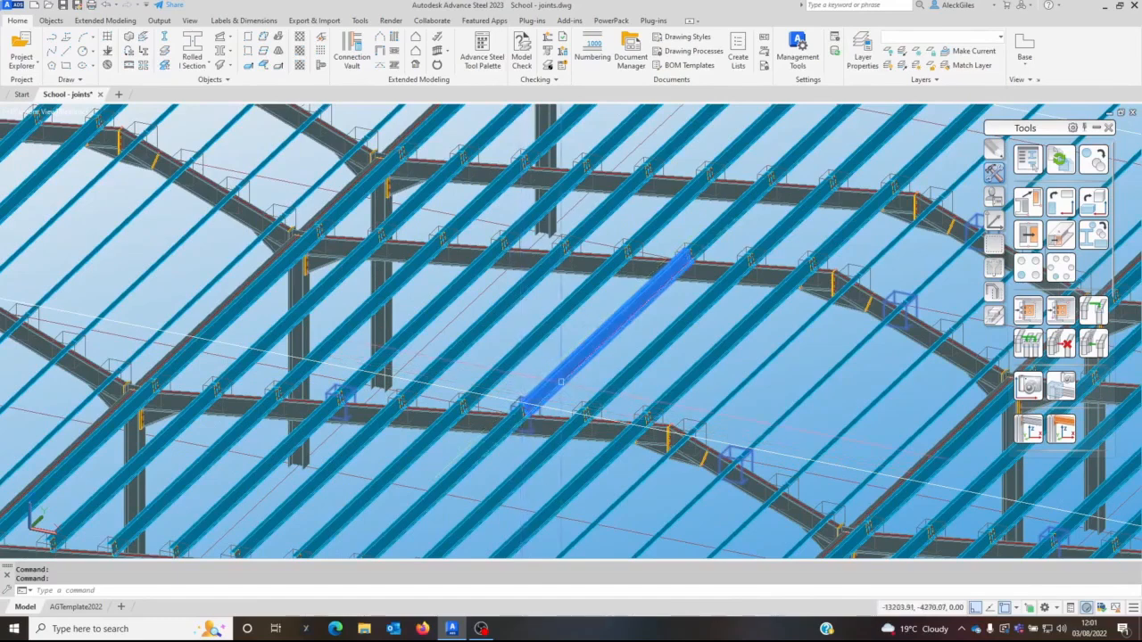
pyautogui.keyDown('shift'); pyautogui.click(598, 340); pyautogui.keyUp('shift')
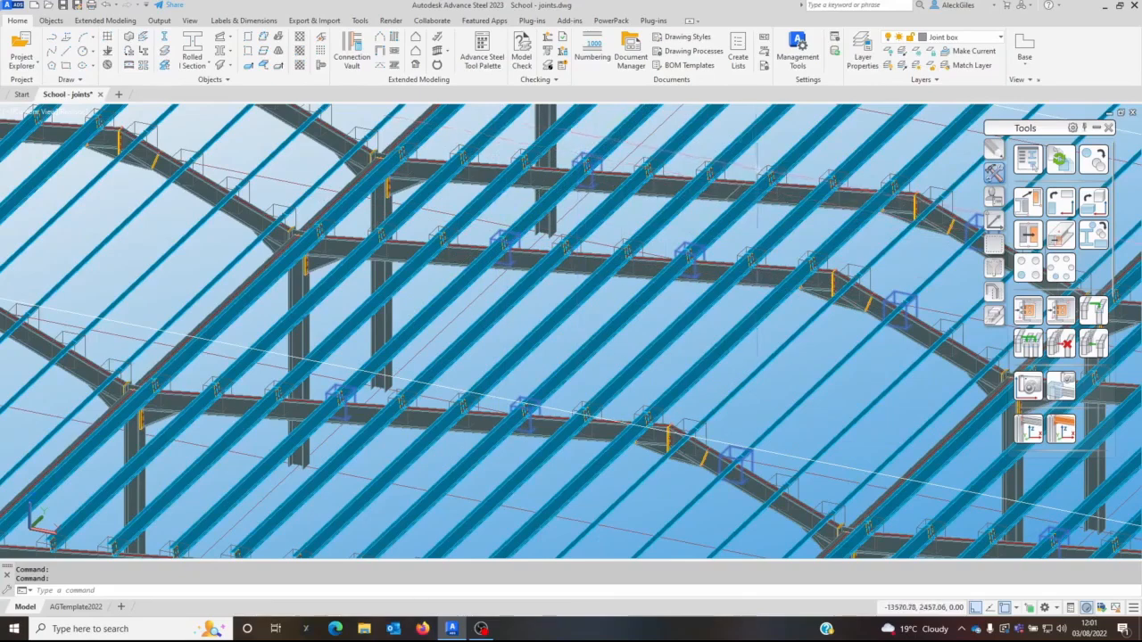
pyautogui.moveTo(770, 171); pyautogui.dragTo(638, 363, button='middle')
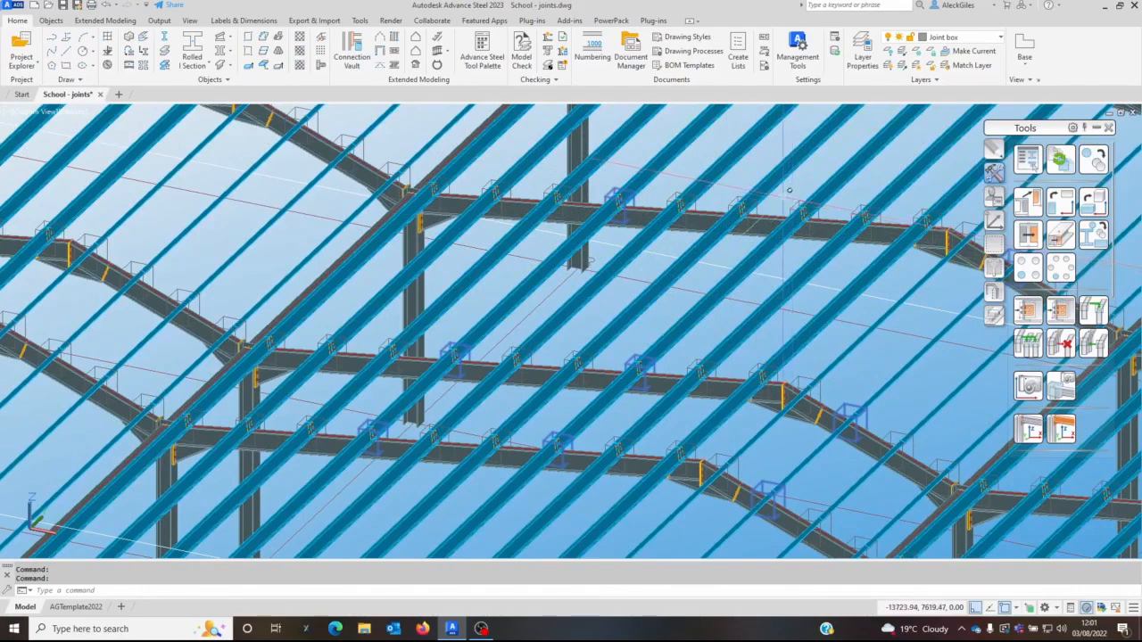
# - Add one short-slope and two long-slope purlin joint boxes per intermediate rafter in the last bay, leaving the purlins themselves unselected
pyautogui.moveTo(464, 211); pyautogui.dragTo(810, 323, button='middle')
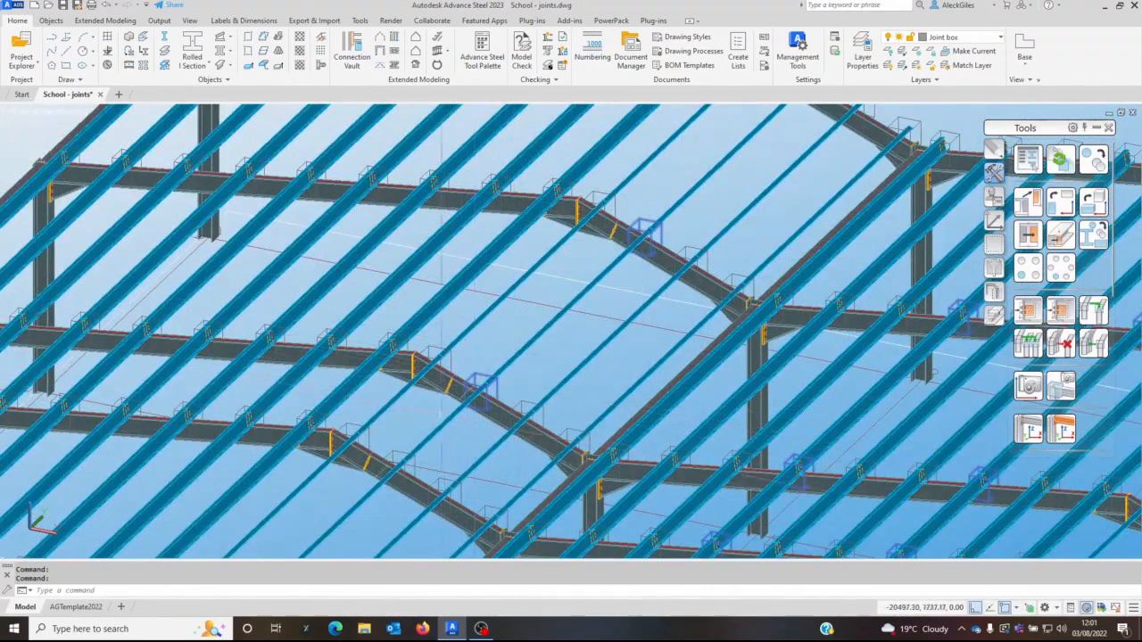
pyautogui.moveTo(386, 456); pyautogui.dragTo(524, 315, button='middle')
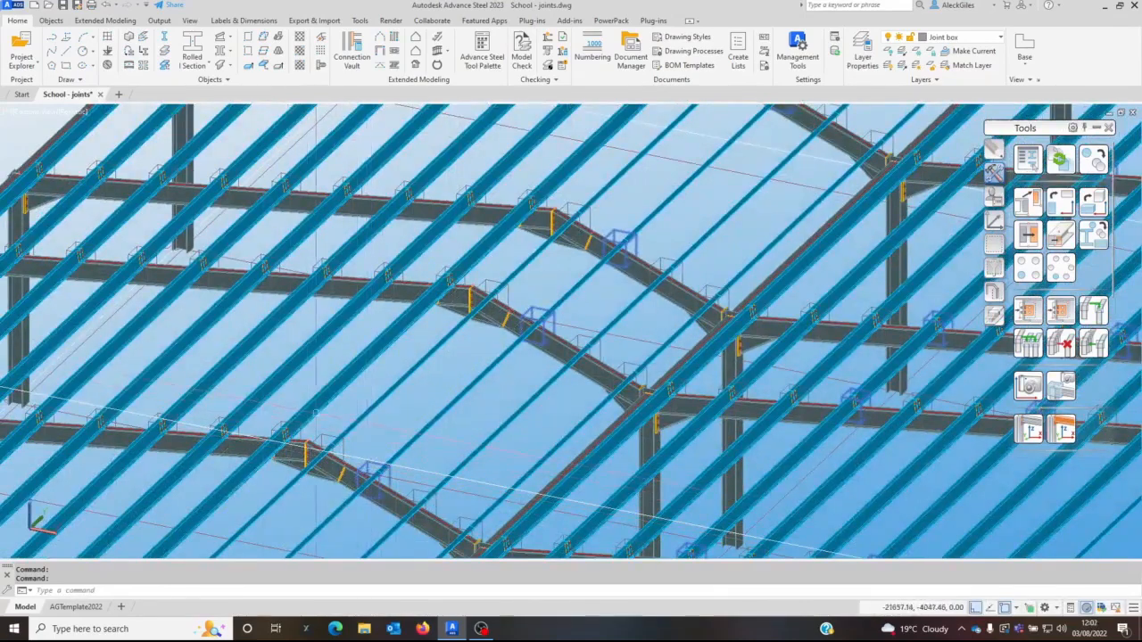
pyautogui.moveTo(261, 465); pyautogui.dragTo(479, 465, button='middle')
pyautogui.moveTo(227, 390); pyautogui.dragTo(420, 377, button='middle')
pyautogui.press('Escape')
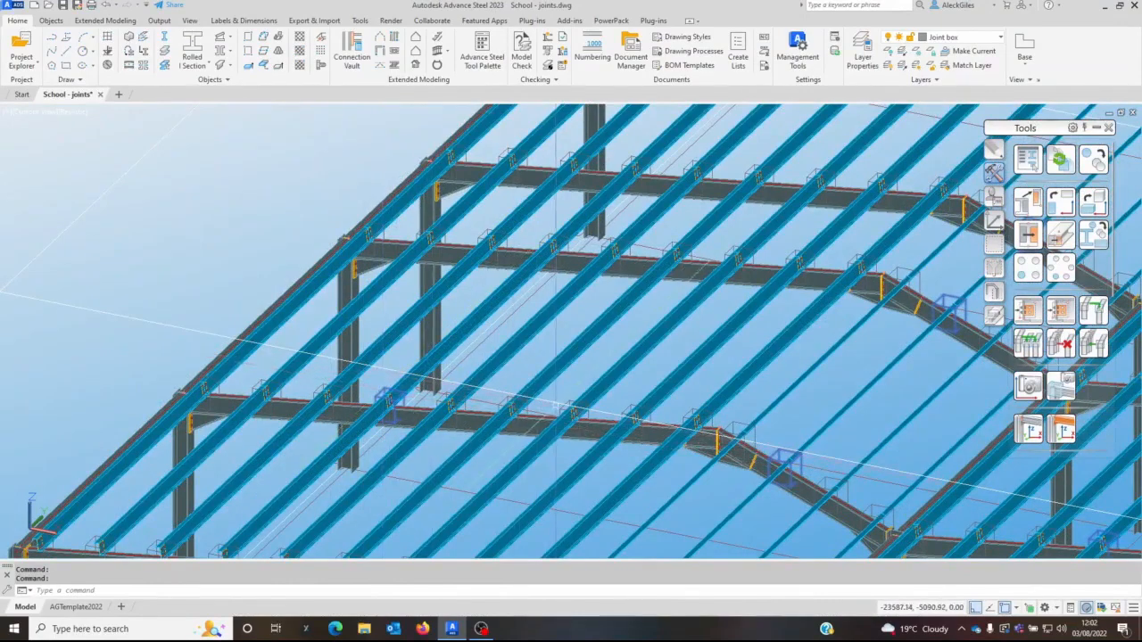
pyautogui.click(571, 400)
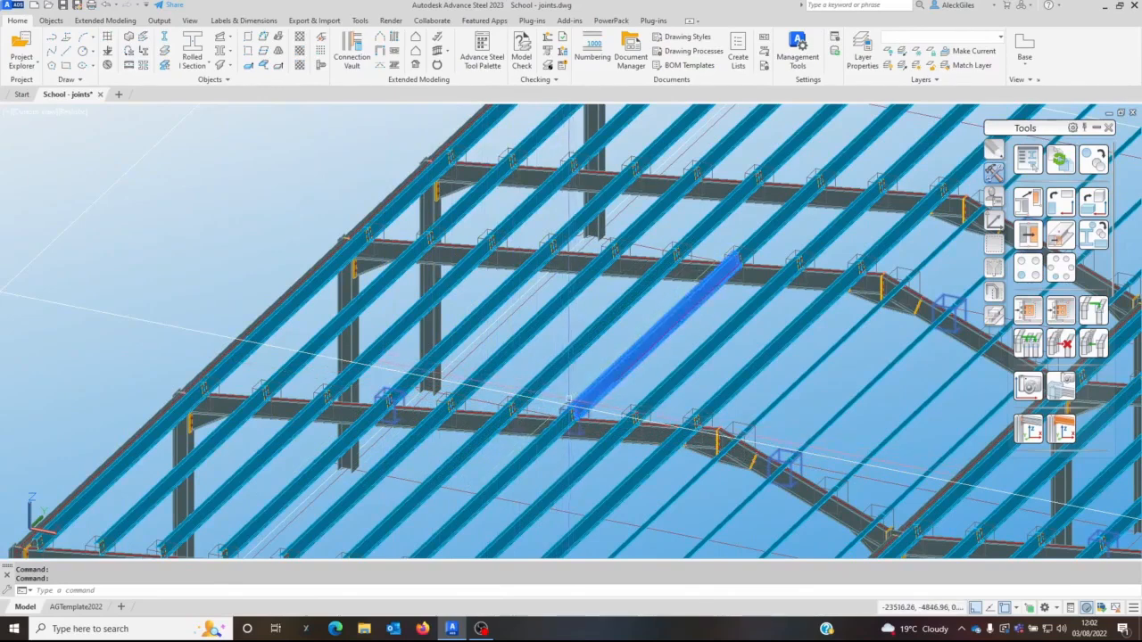
pyautogui.press('Delete')
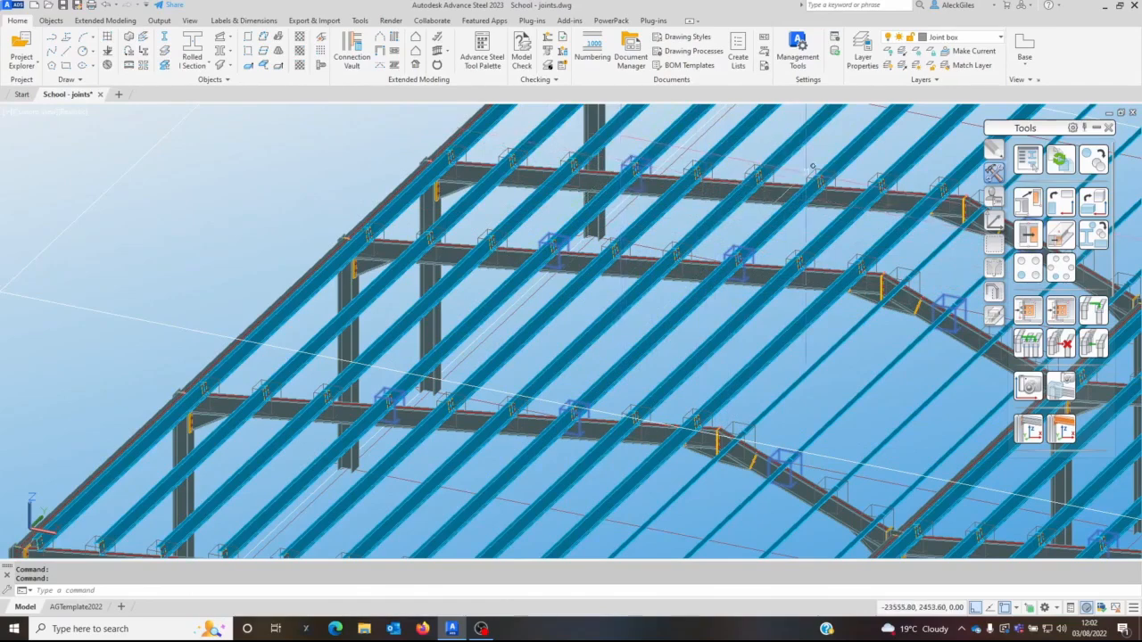
pyautogui.keyDown('shift'); pyautogui.moveTo(811, 166); pyautogui.dragTo(612, 250, button='middle'); pyautogui.keyUp('shift')
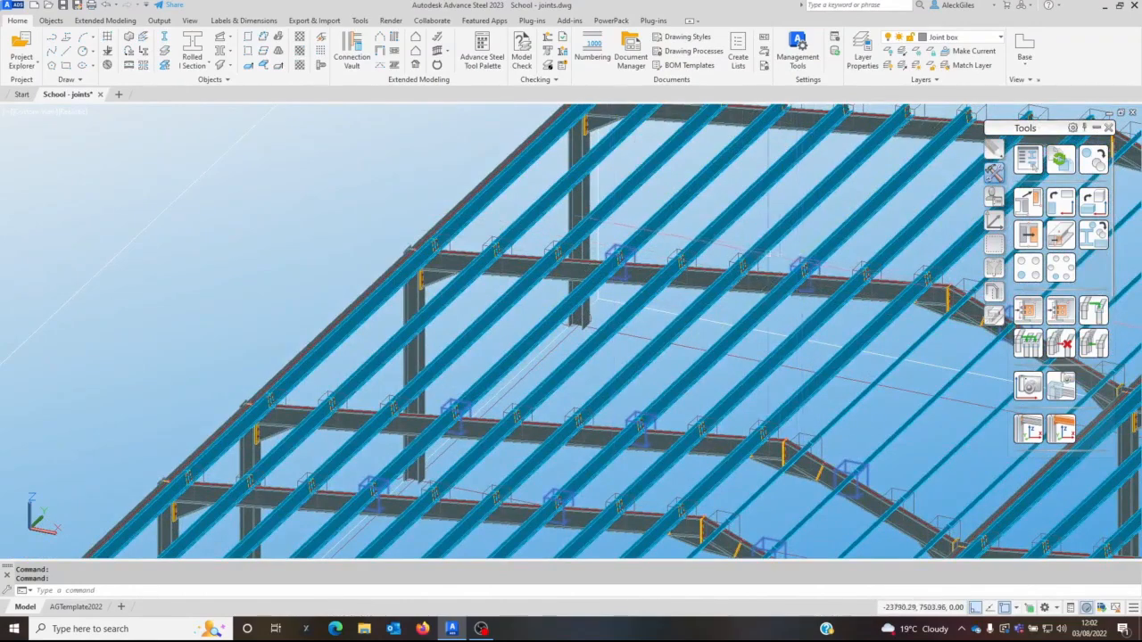
# - Open all selected purlin splice joints in the PowerPack Joint Multi Edit and turn on sleeve creation
pyautogui.scroll(-6, 778, 259)
pyautogui.moveTo(764, 277); pyautogui.dragTo(440, 245, button='middle')
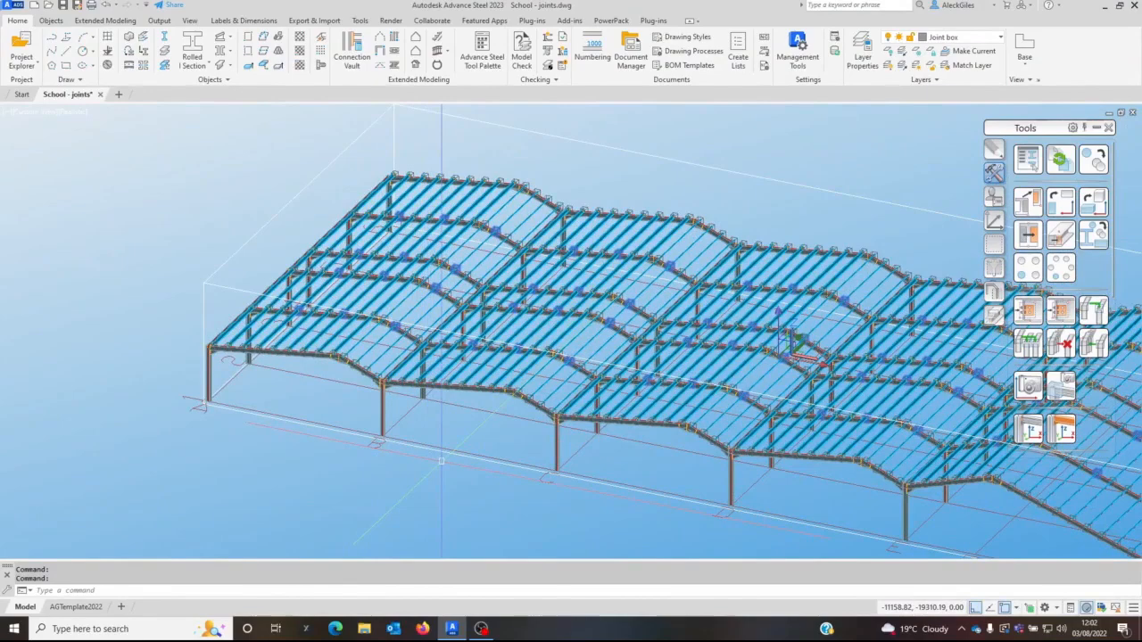
pyautogui.rightClick(440, 461)
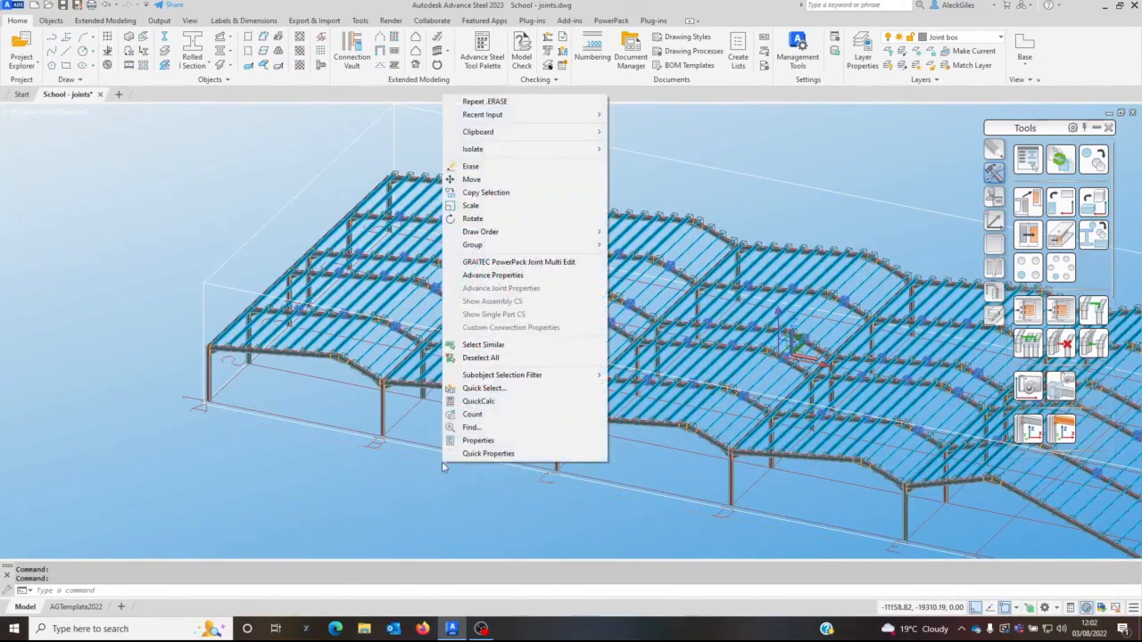
pyautogui.click(515, 262)
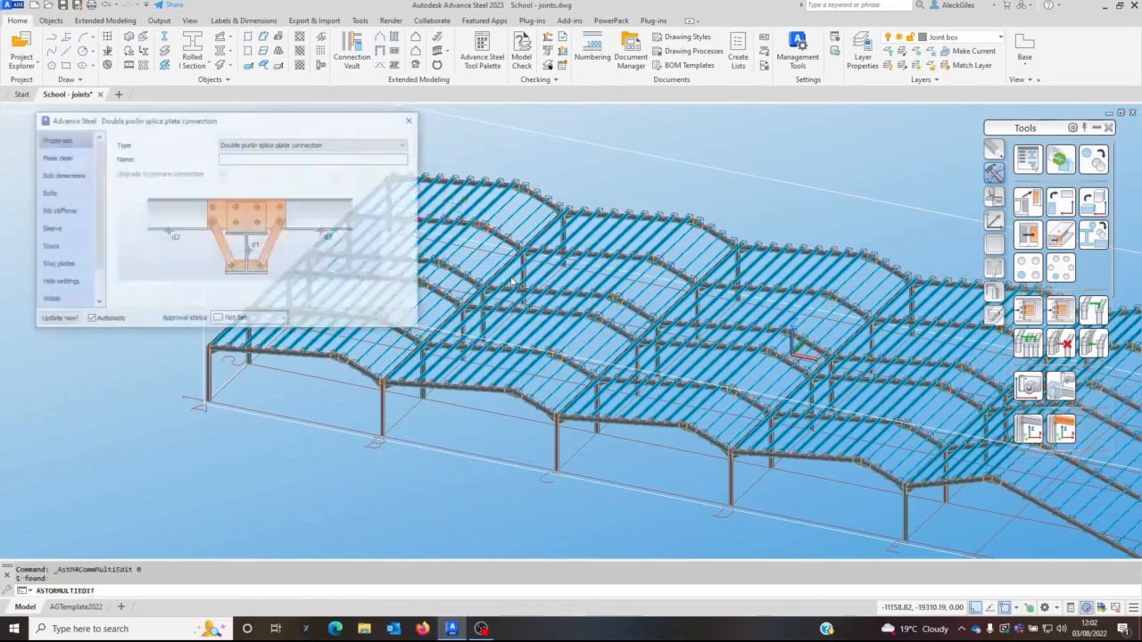
pyautogui.click(50, 229)
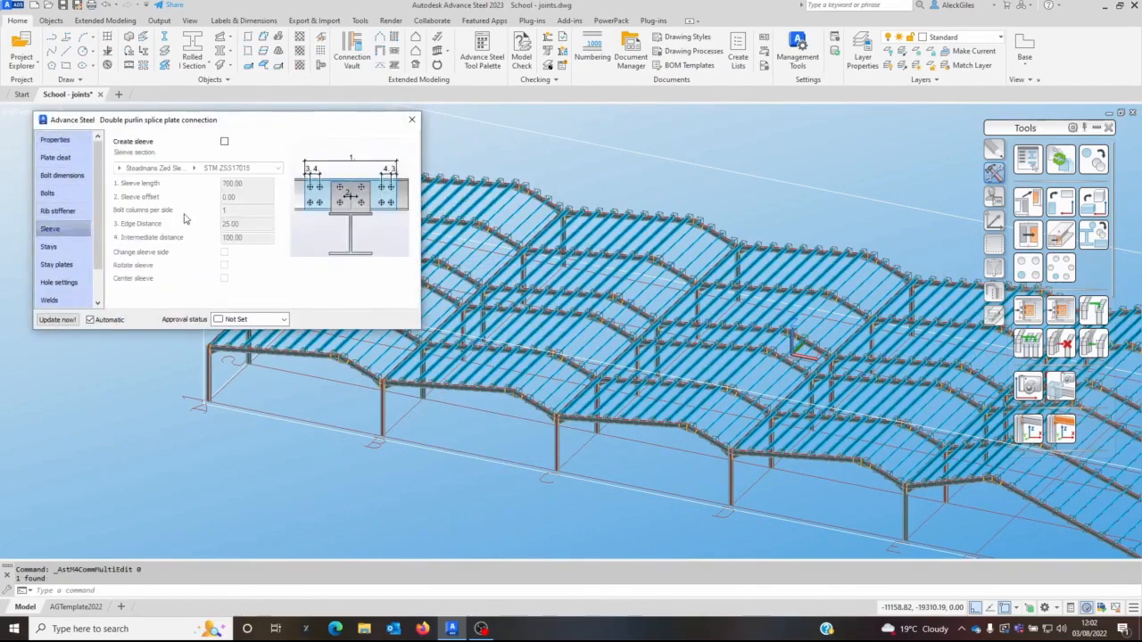
pyautogui.click(225, 143)
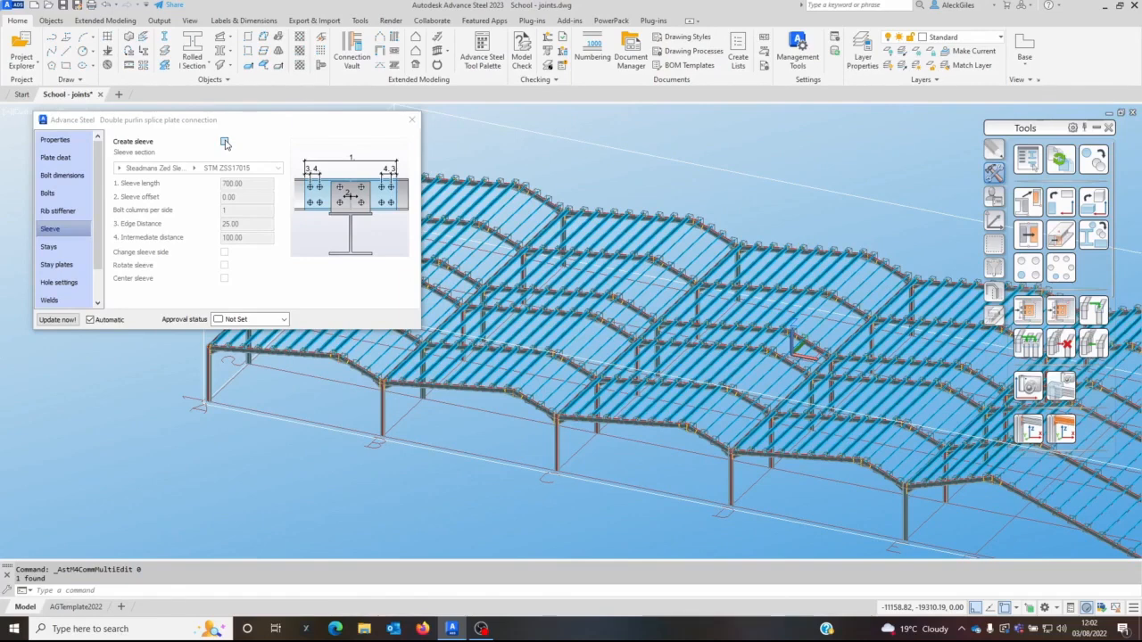
pyautogui.click(225, 142)
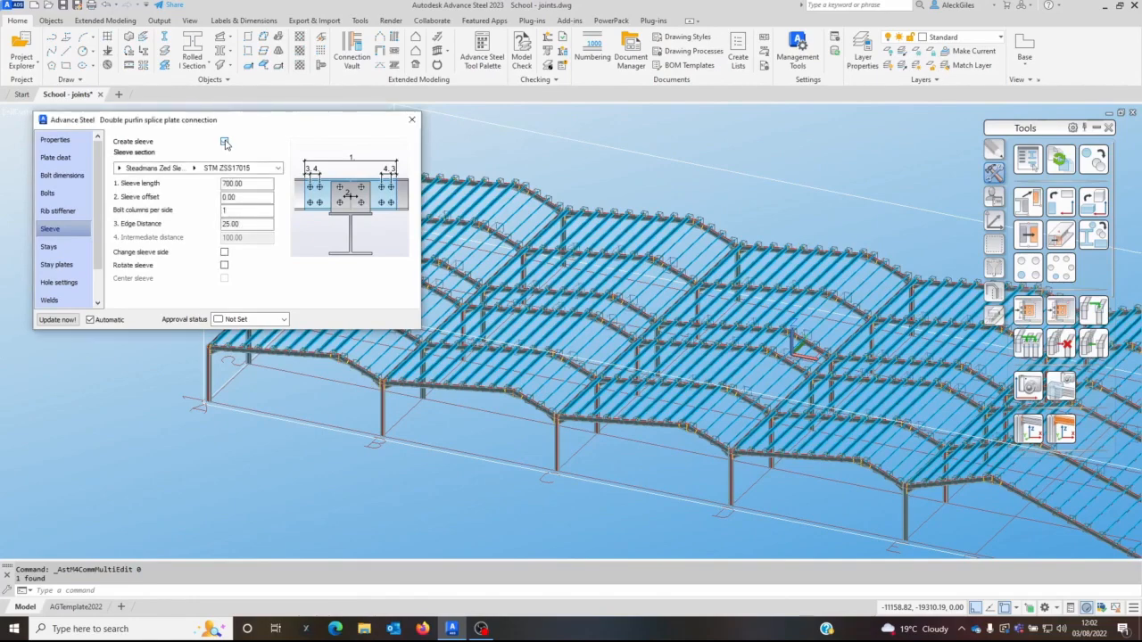
# - Create stays on both sides of the selected purlin splice joints and close the joint properties
pyautogui.click(50, 249)
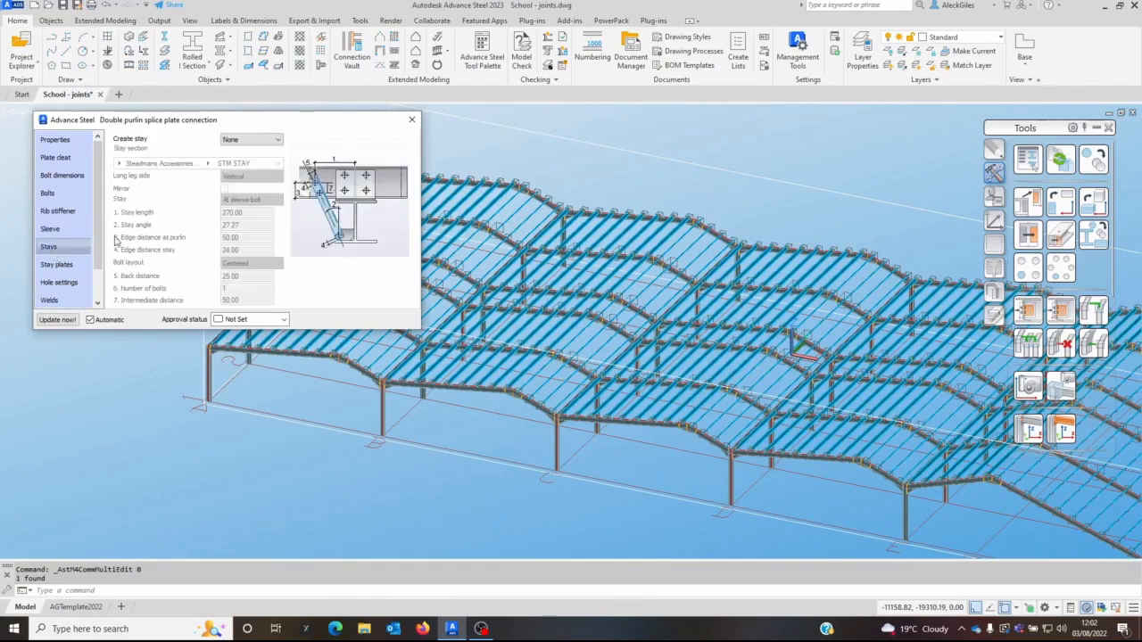
pyautogui.click(236, 140)
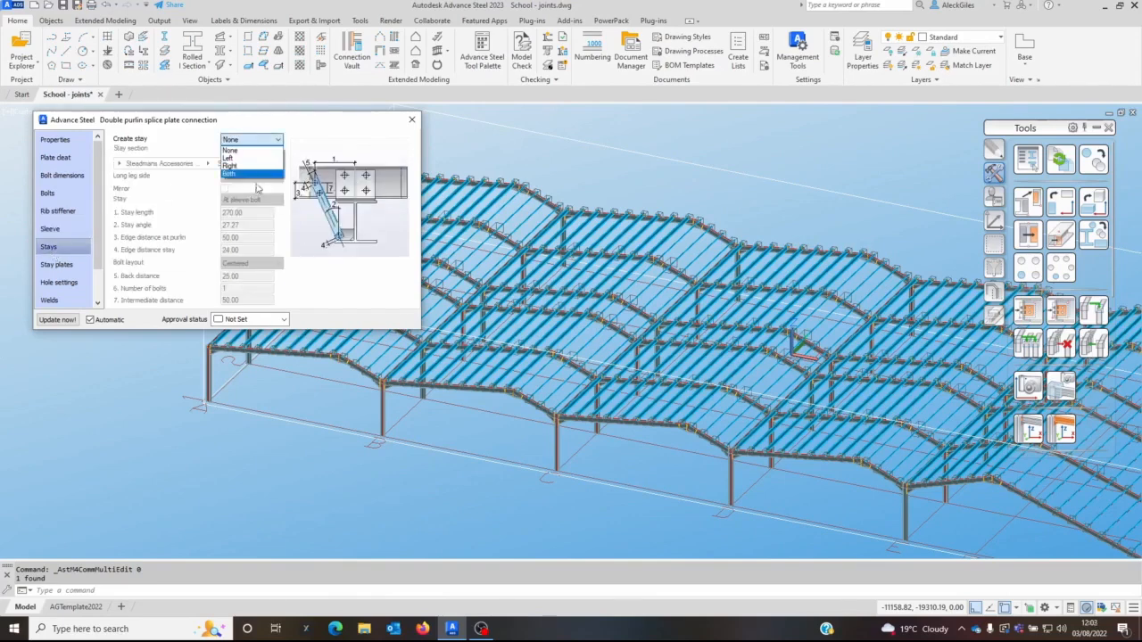
pyautogui.click(259, 174)
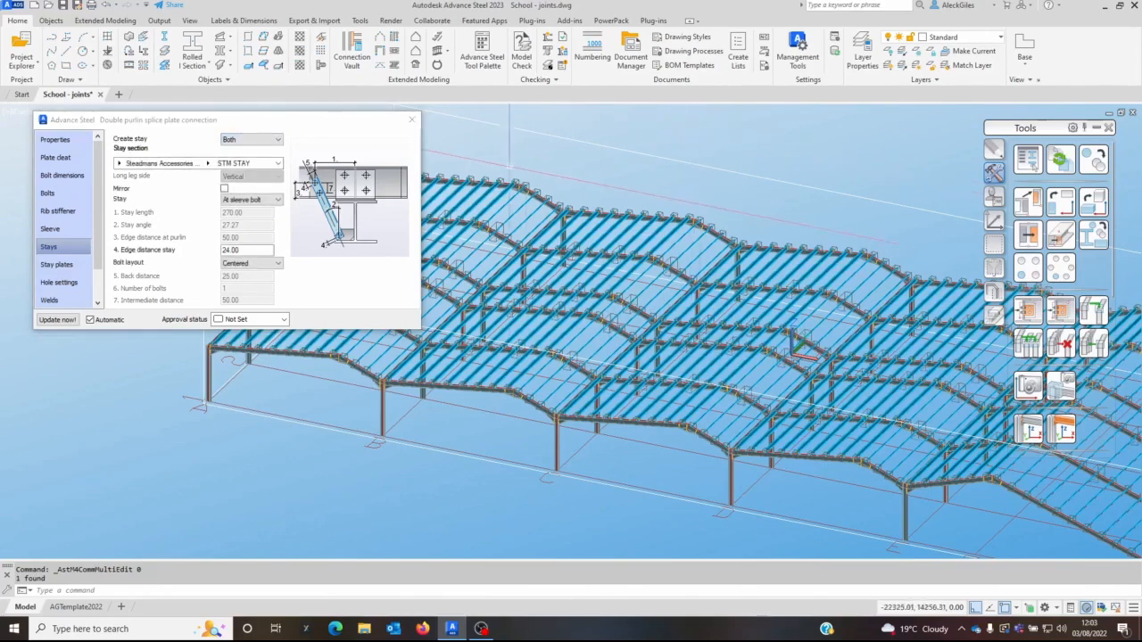
pyautogui.click(412, 118)
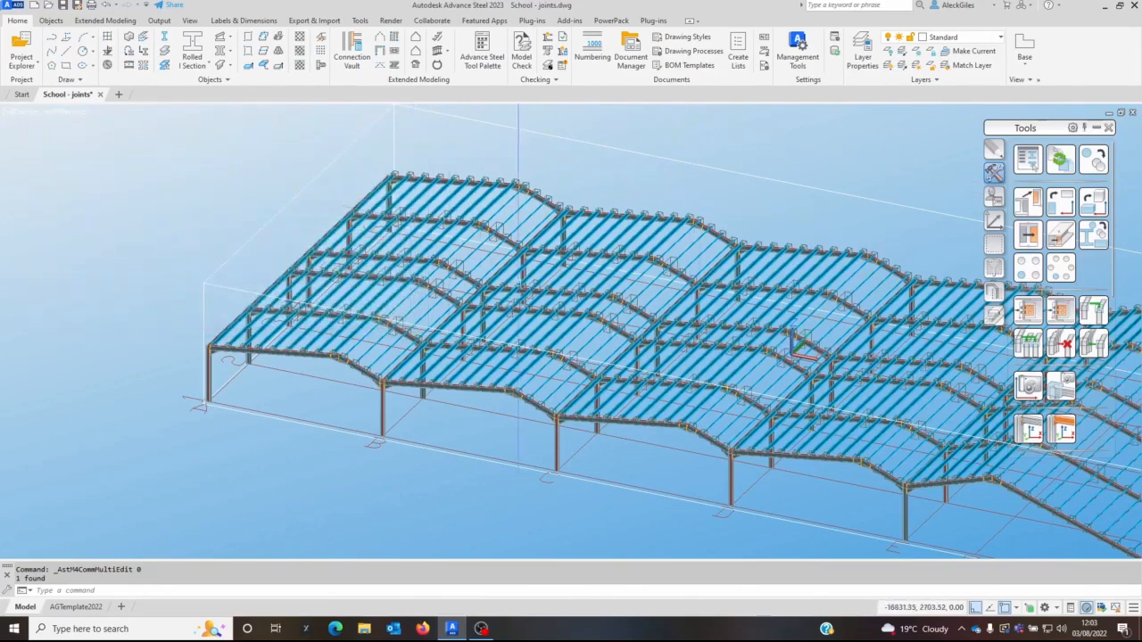
# - Inspect the sleeves and stays on the edited purlin joints across the roof bays
pyautogui.scroll(6, 519, 312)
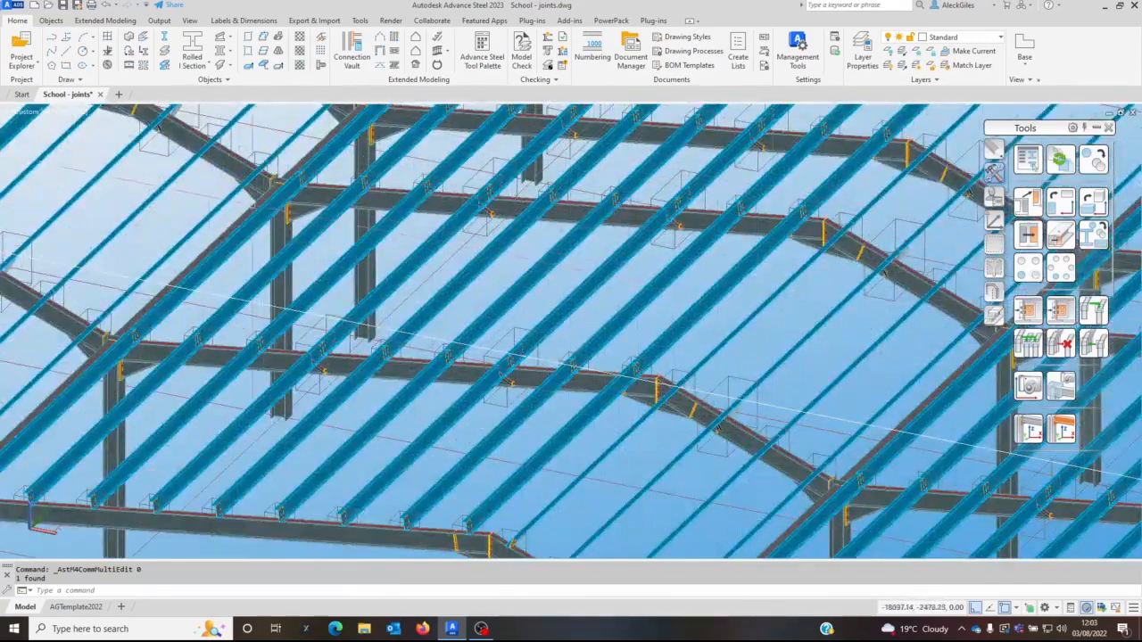
pyautogui.moveTo(195, 197); pyautogui.dragTo(305, 373, button='middle')
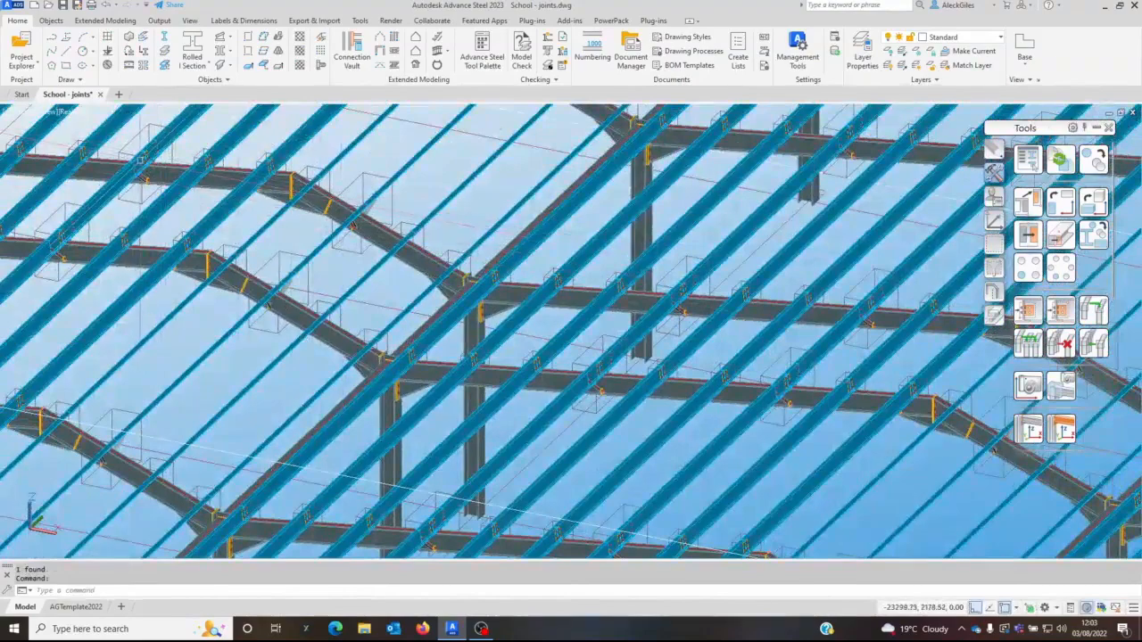
pyautogui.moveTo(721, 194); pyautogui.dragTo(721, 372, button='middle')
pyautogui.moveTo(836, 385); pyautogui.dragTo(297, 168, button='middle')
pyautogui.scroll(-2, 743, 352)
pyautogui.moveTo(777, 357); pyautogui.dragTo(632, 304, button='middle')
pyautogui.scroll(-5, 632, 303)
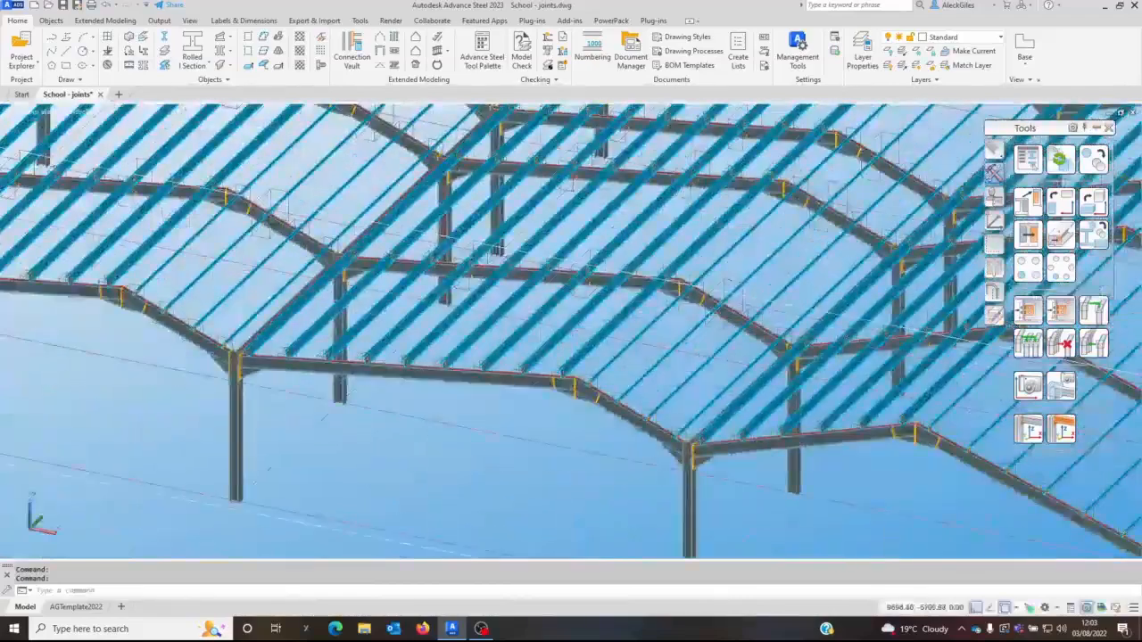
pyautogui.scroll(-3, 678, 339)
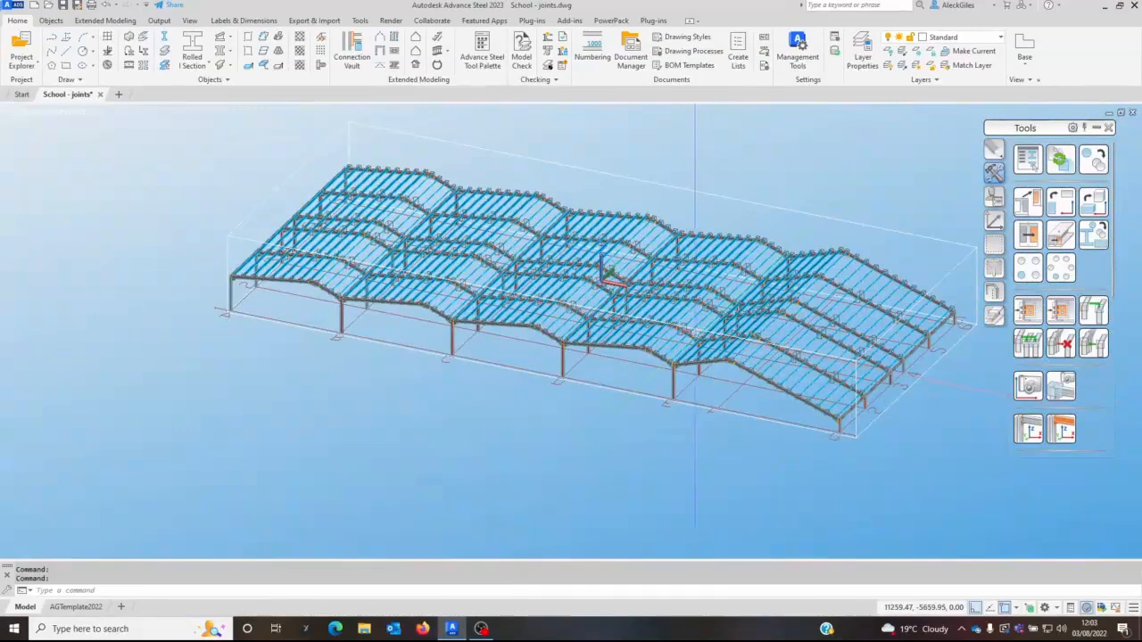
# - Hide the joint boxes and show the complete school structure instead of the roof portion alone
pyautogui.click(994, 291)
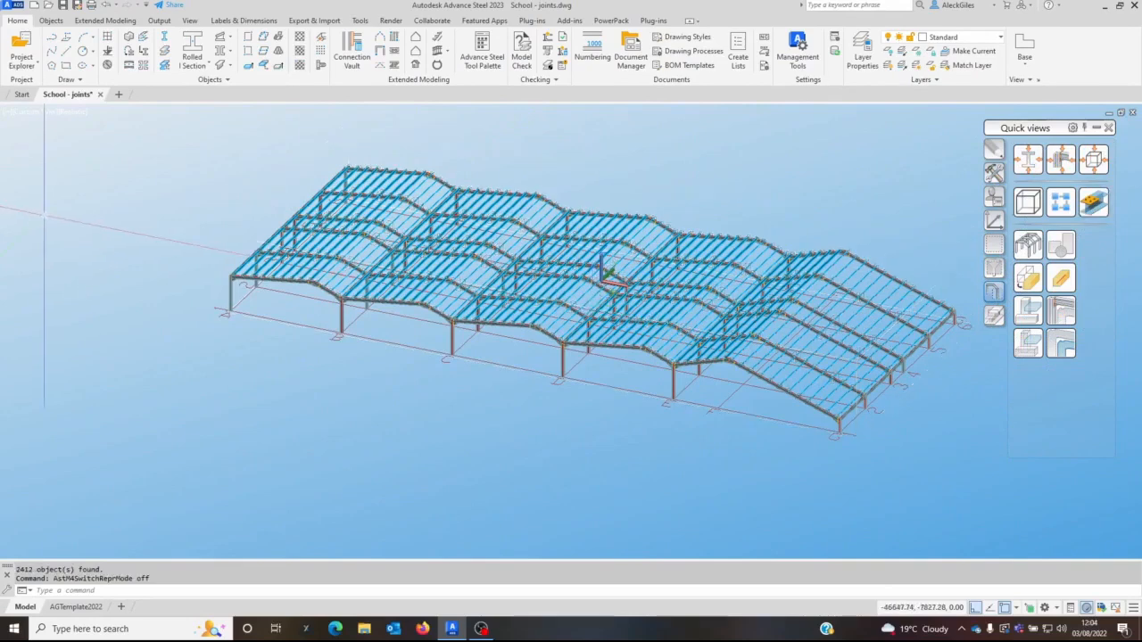
pyautogui.click(19, 49)
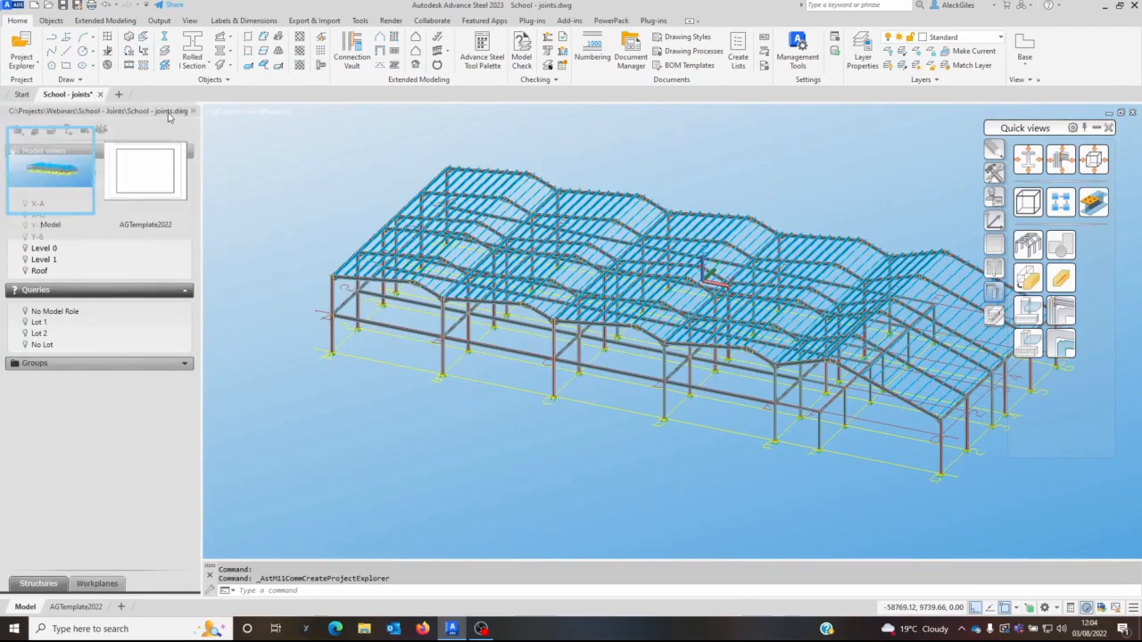
pyautogui.click(191, 112)
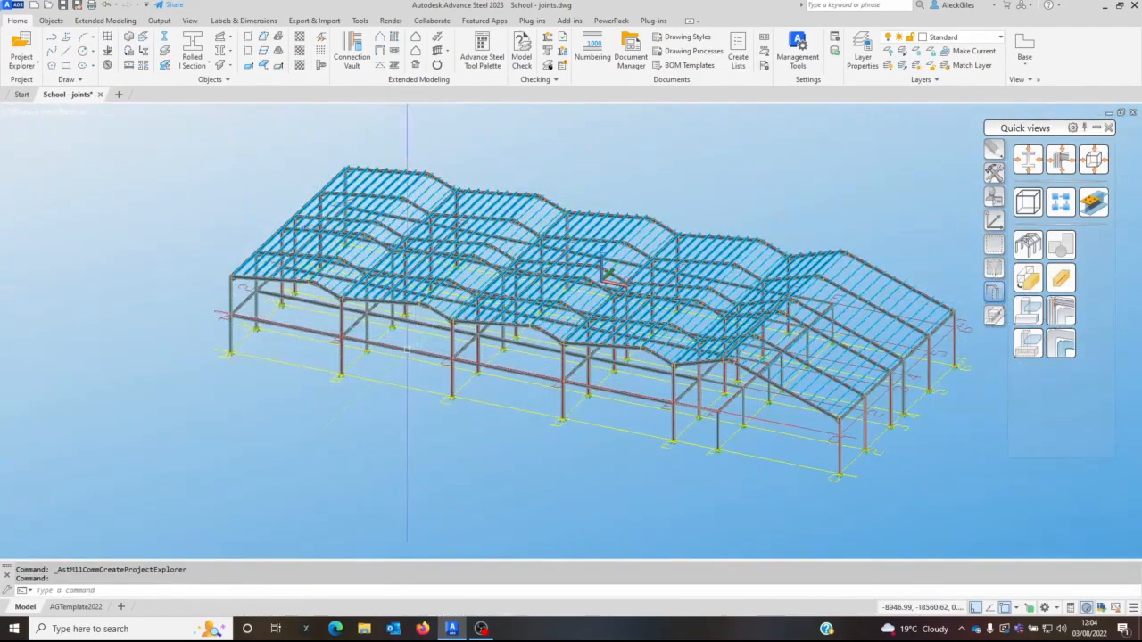
# - Check the finished purlin connections near the apex and select every joint box in the whole model with the selection filter
pyautogui.keyDown('shift'); pyautogui.moveTo(323, 348); pyautogui.dragTo(287, 313, button='middle'); pyautogui.keyUp('shift')
pyautogui.scroll(3, 691, 343)
pyautogui.scroll(3, 689, 419)
pyautogui.scroll(3, 690, 419)
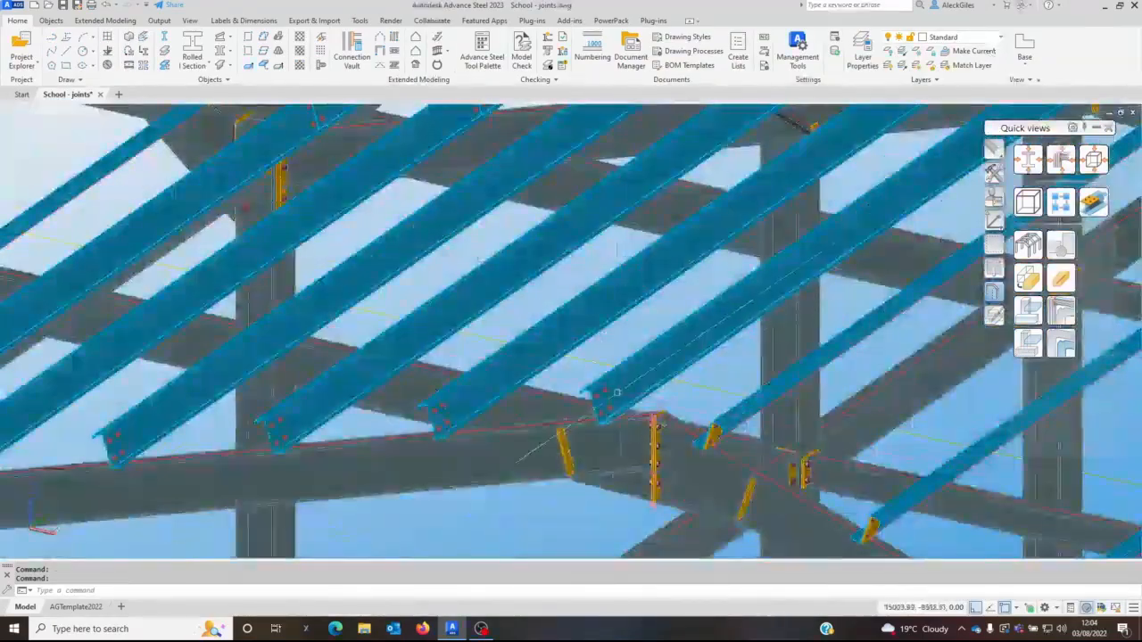
pyautogui.scroll(-8, 690, 428)
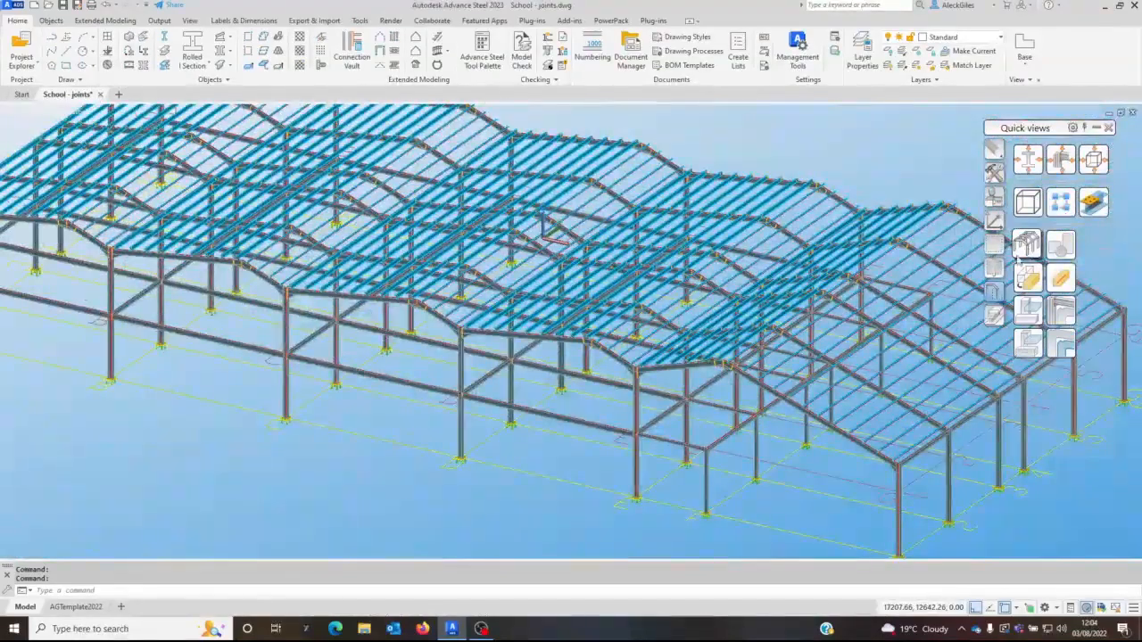
pyautogui.click(995, 269)
pyautogui.click(1061, 202)
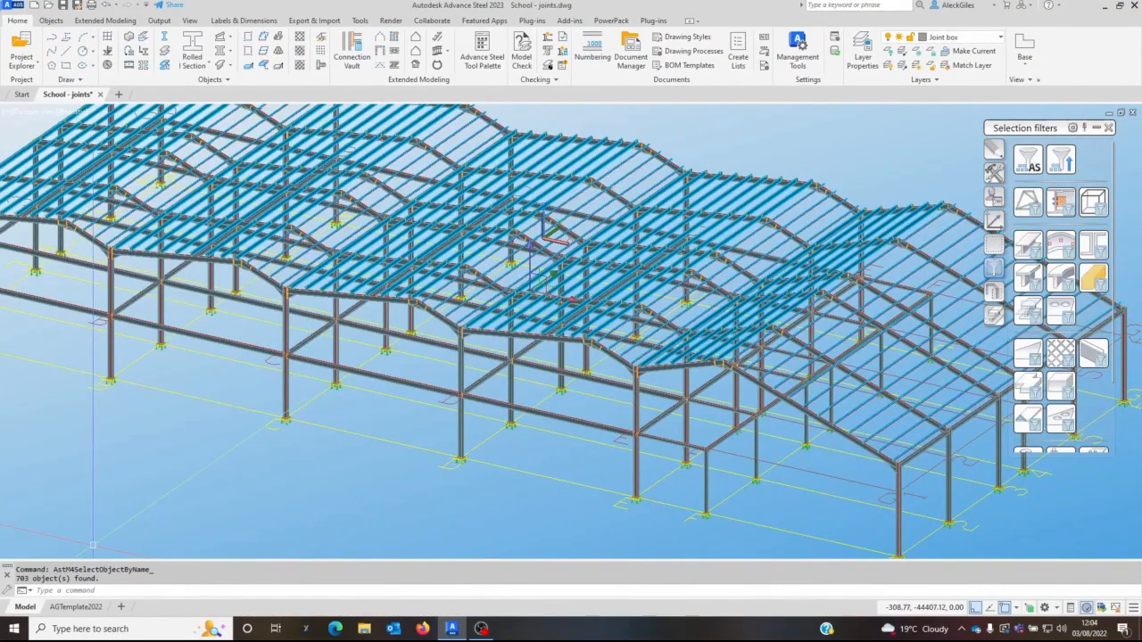
pyautogui.scroll(-2, 304, 464)
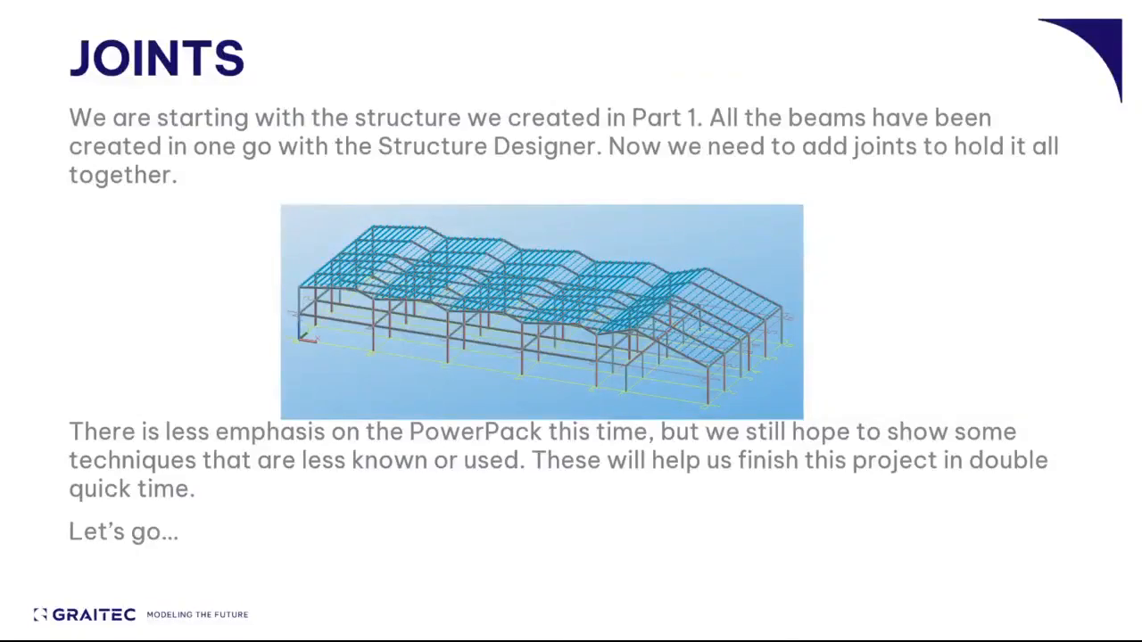
pyautogui.click(653, 394)
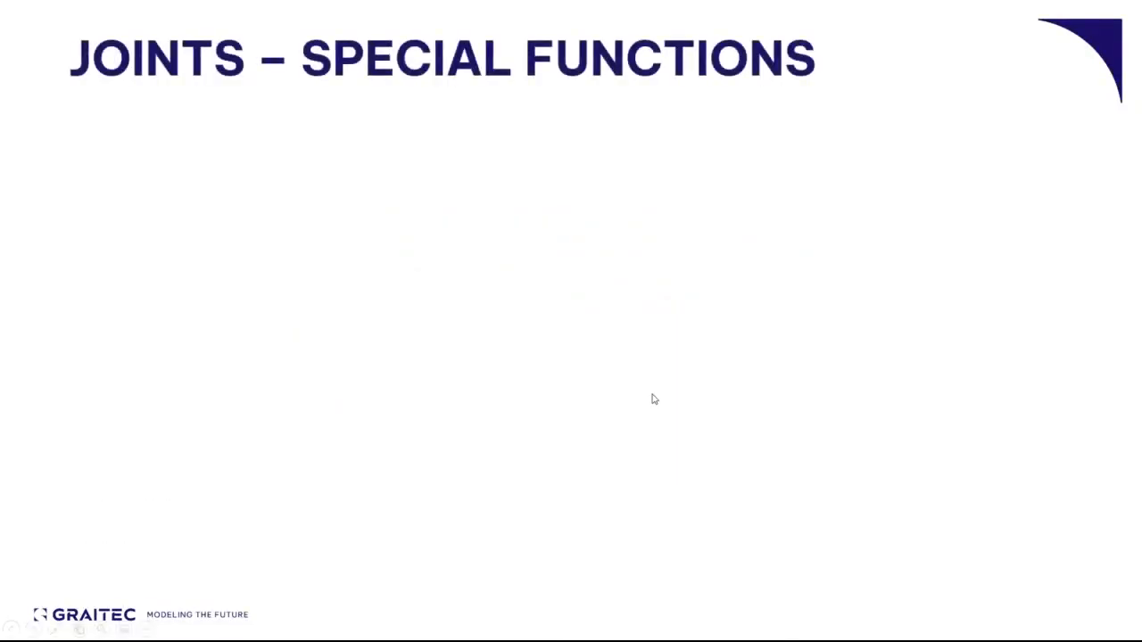